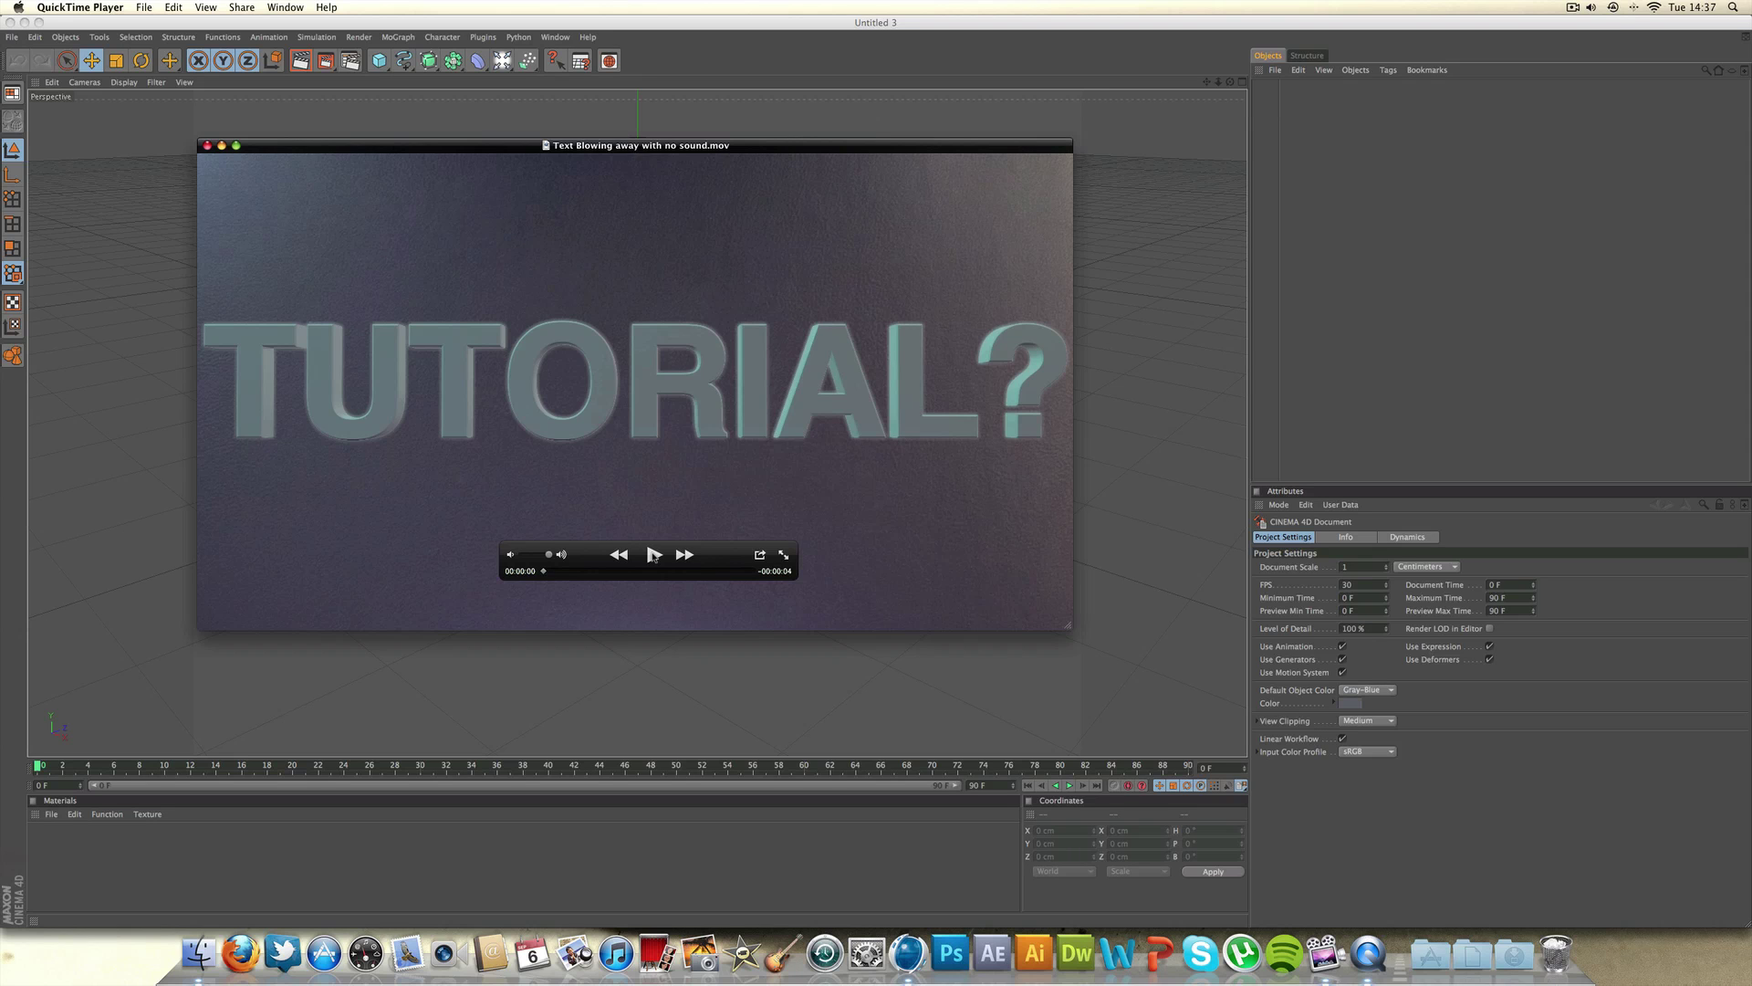
Step: Play the preview movie of the text blowing away and close the player
left_click(653, 554)
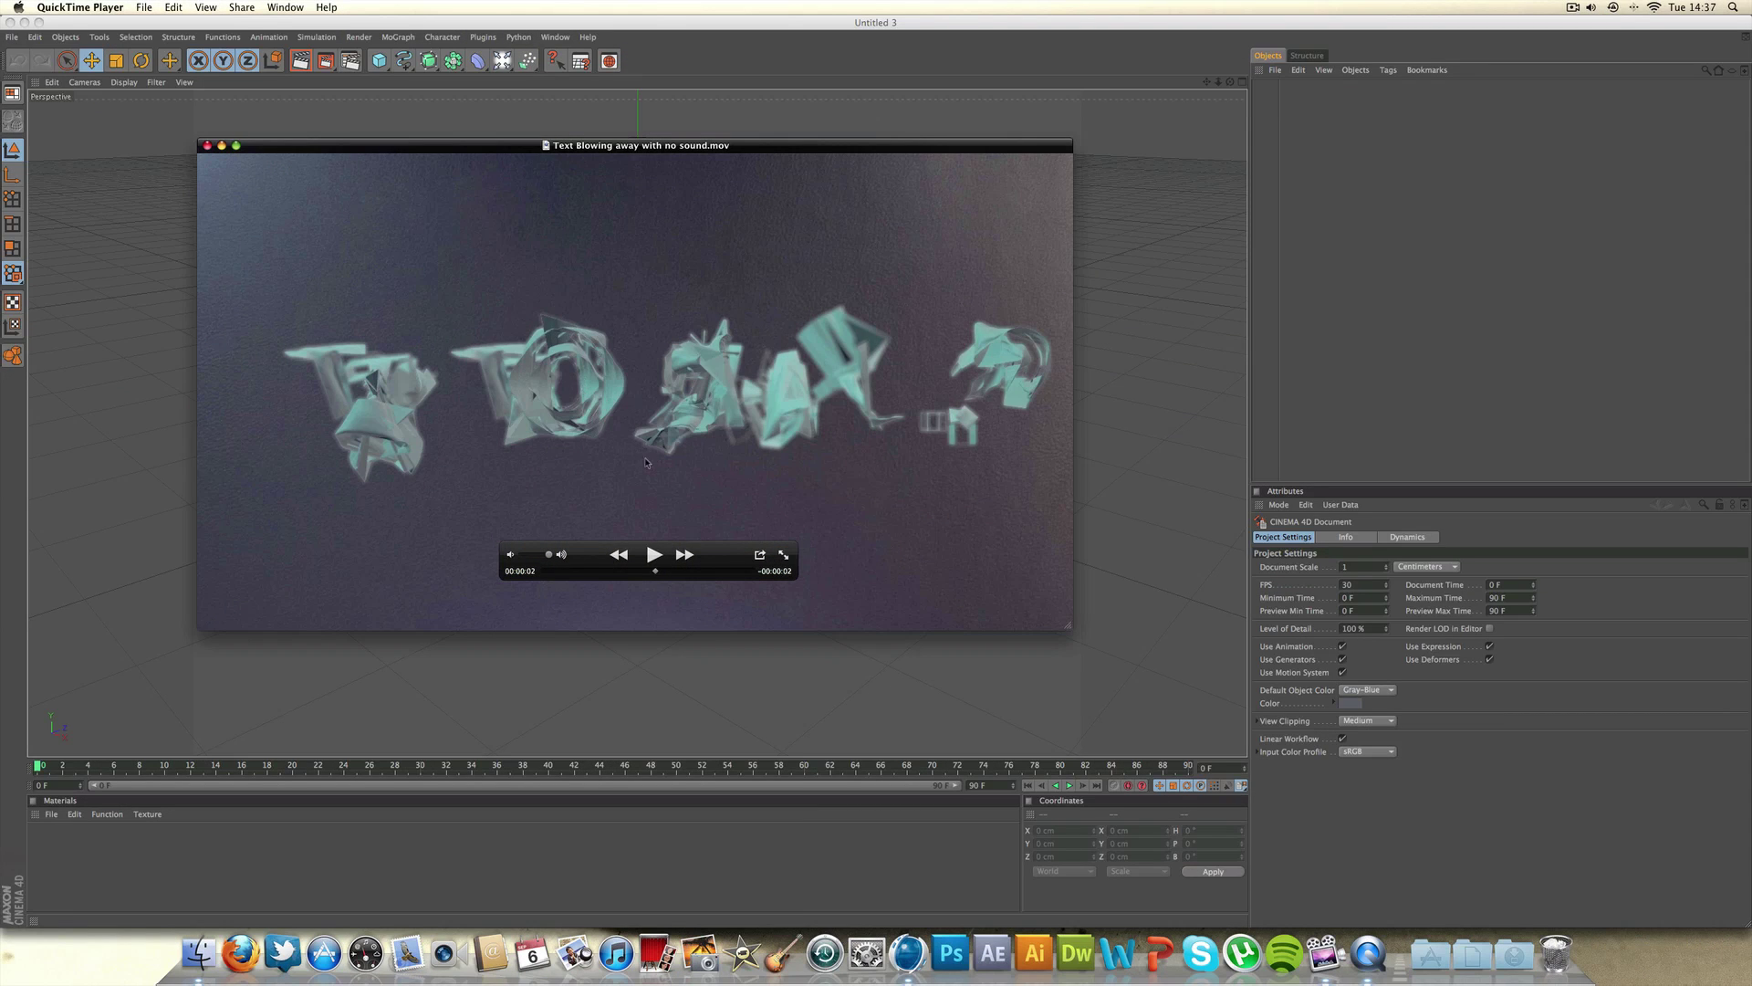
left_click(207, 146)
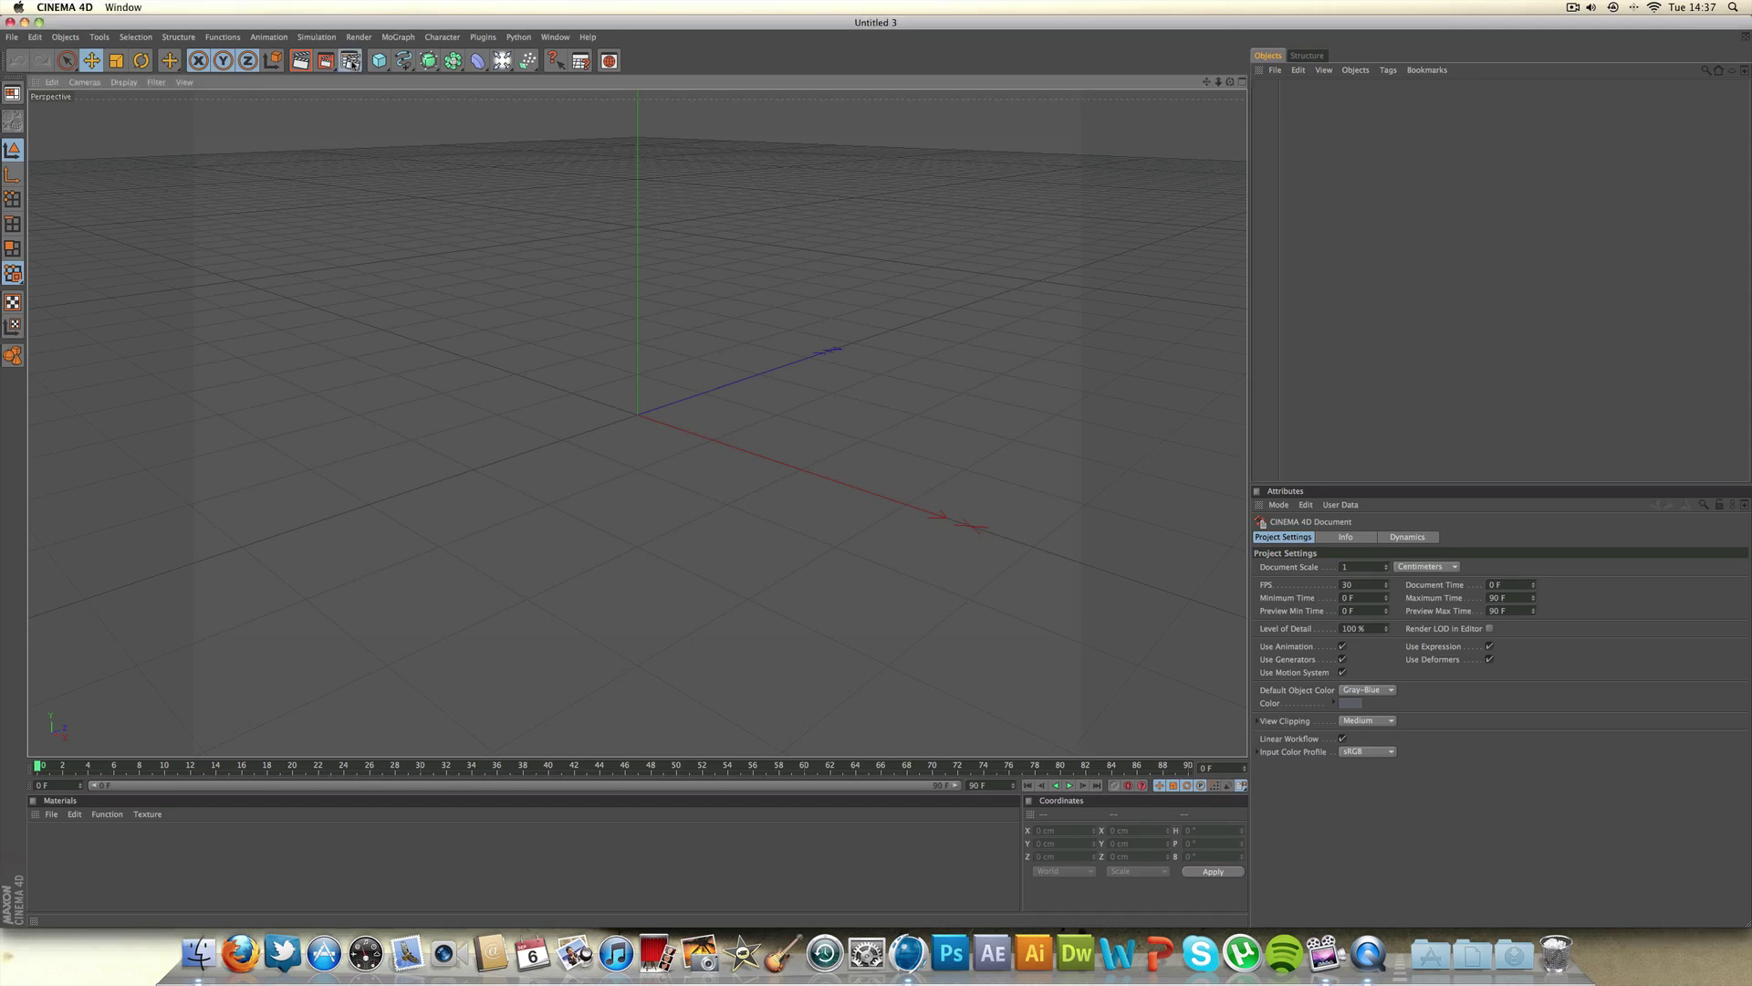
Step: Set the render output size to 1280 x 720 pixels and change the frame range
left_click(331, 64)
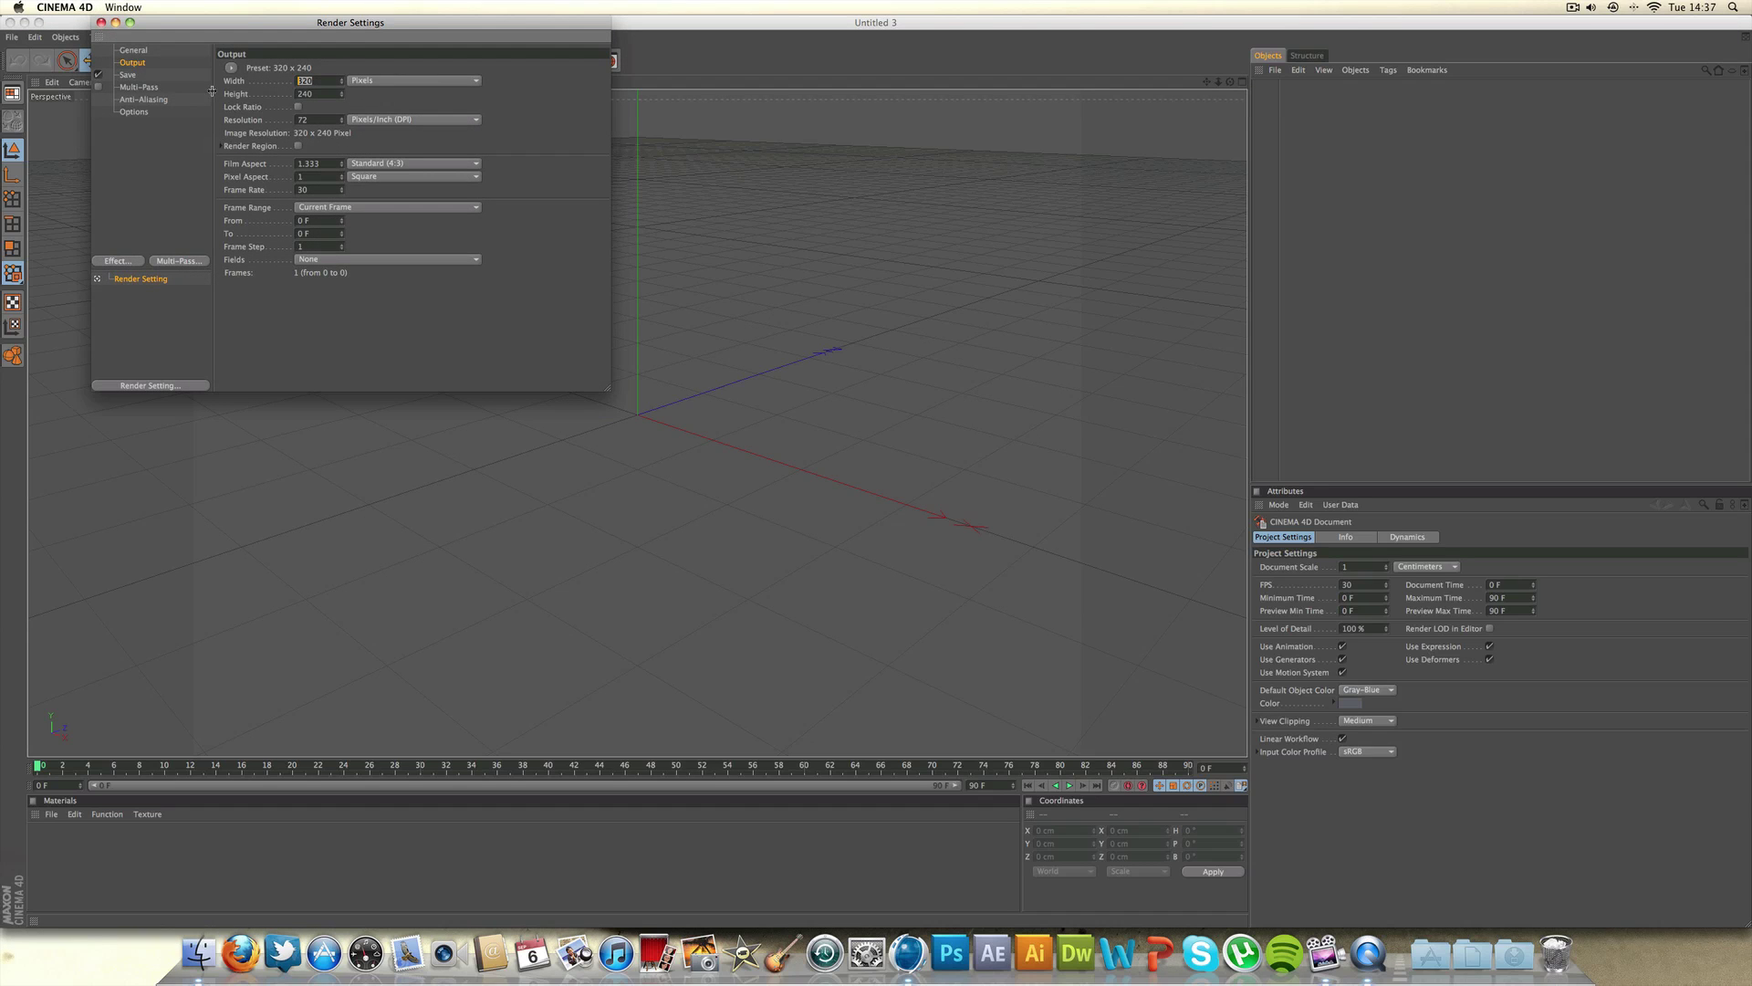
type("1280")
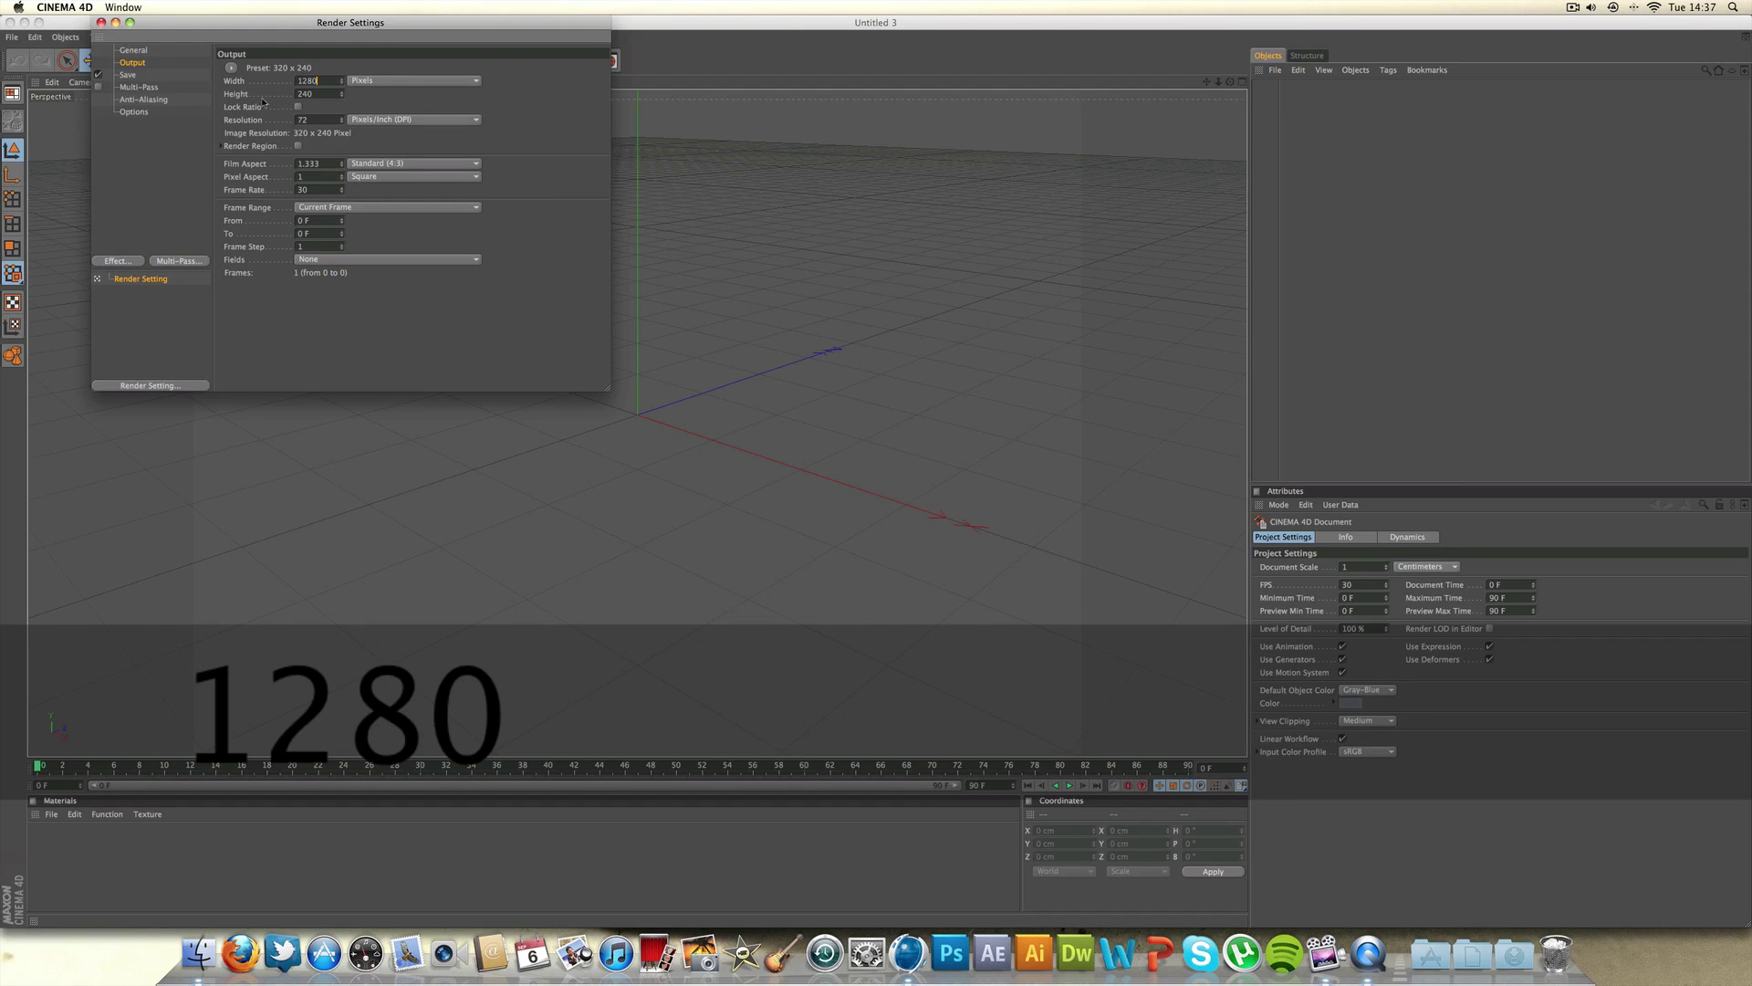
key("Tab")
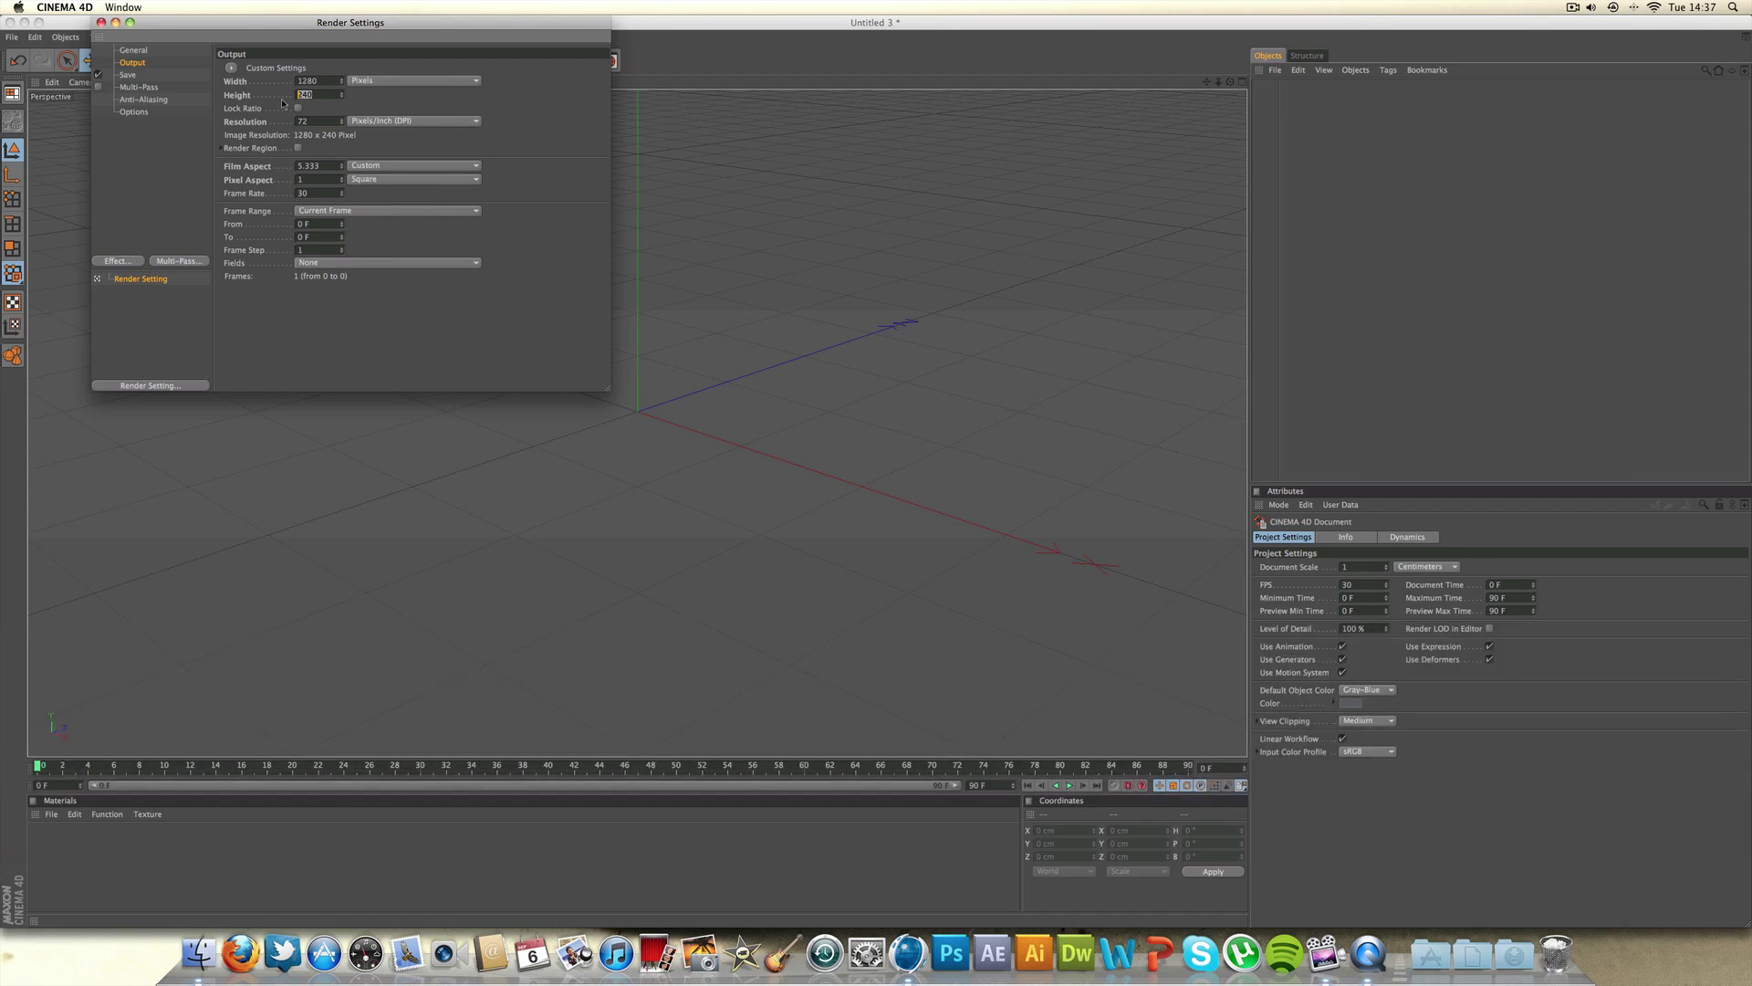
type("720")
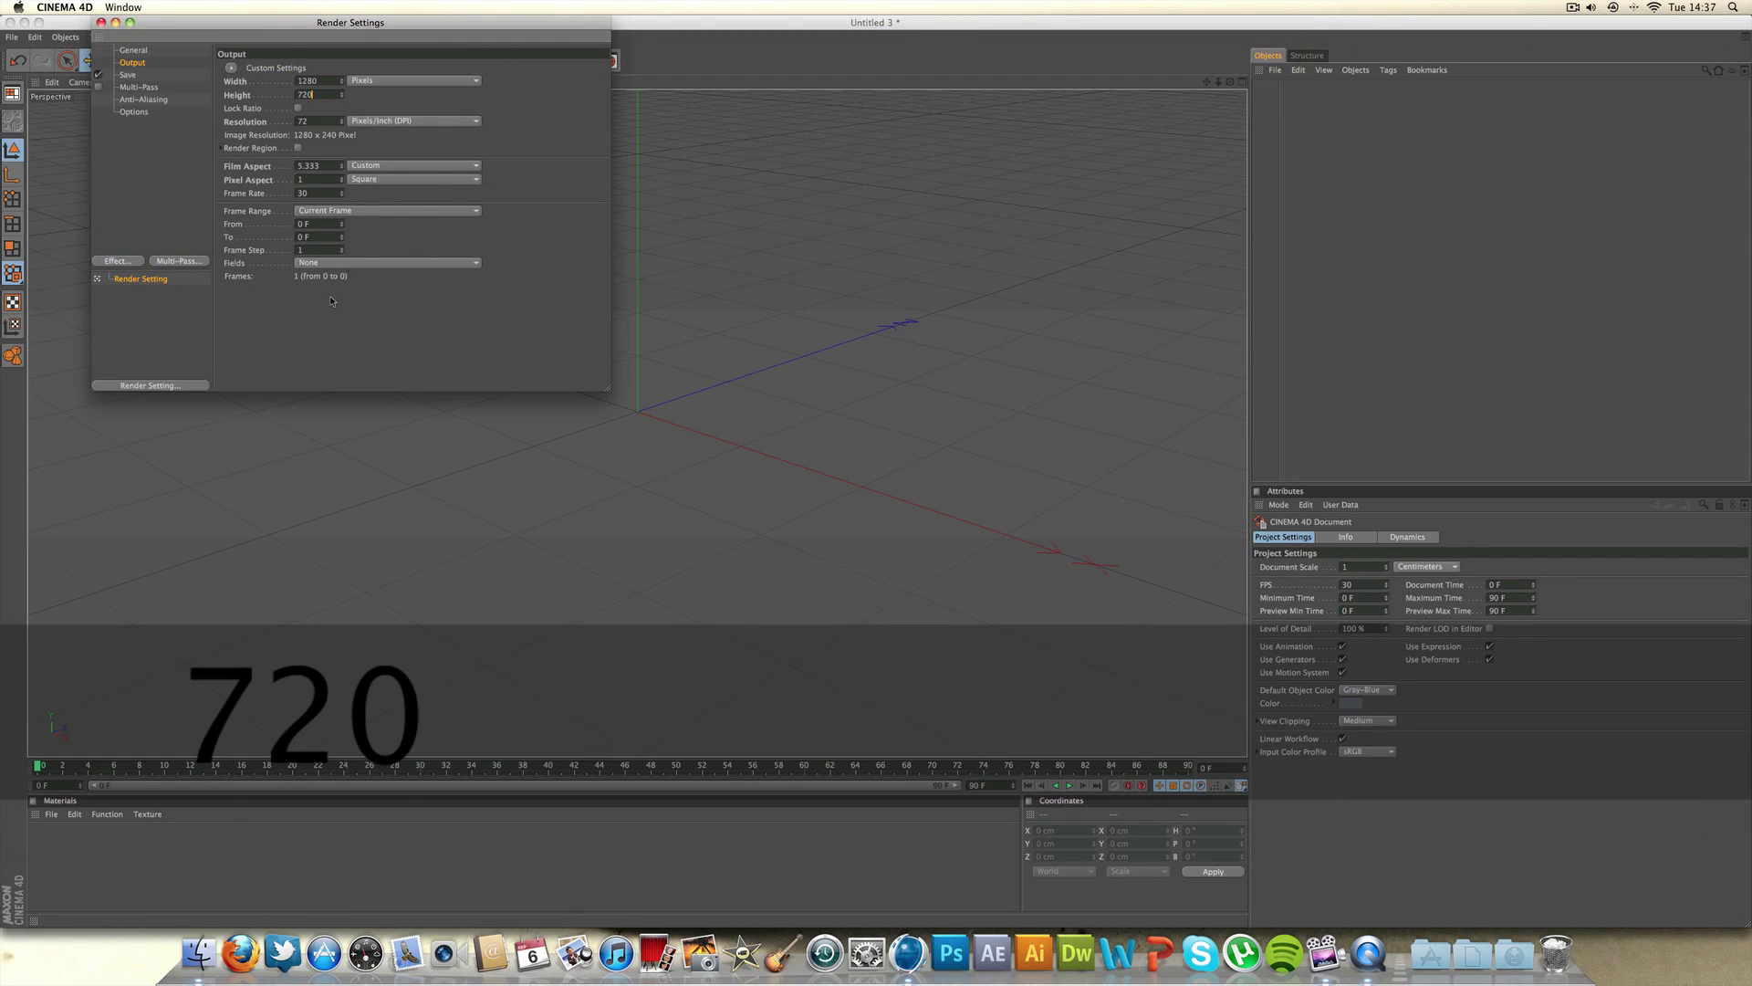
key("Return")
left_click(337, 211)
left_click(331, 250)
Step: Set the regular image to save as PNG with an alpha channel at 16 Bit/Channel depth
left_click(128, 75)
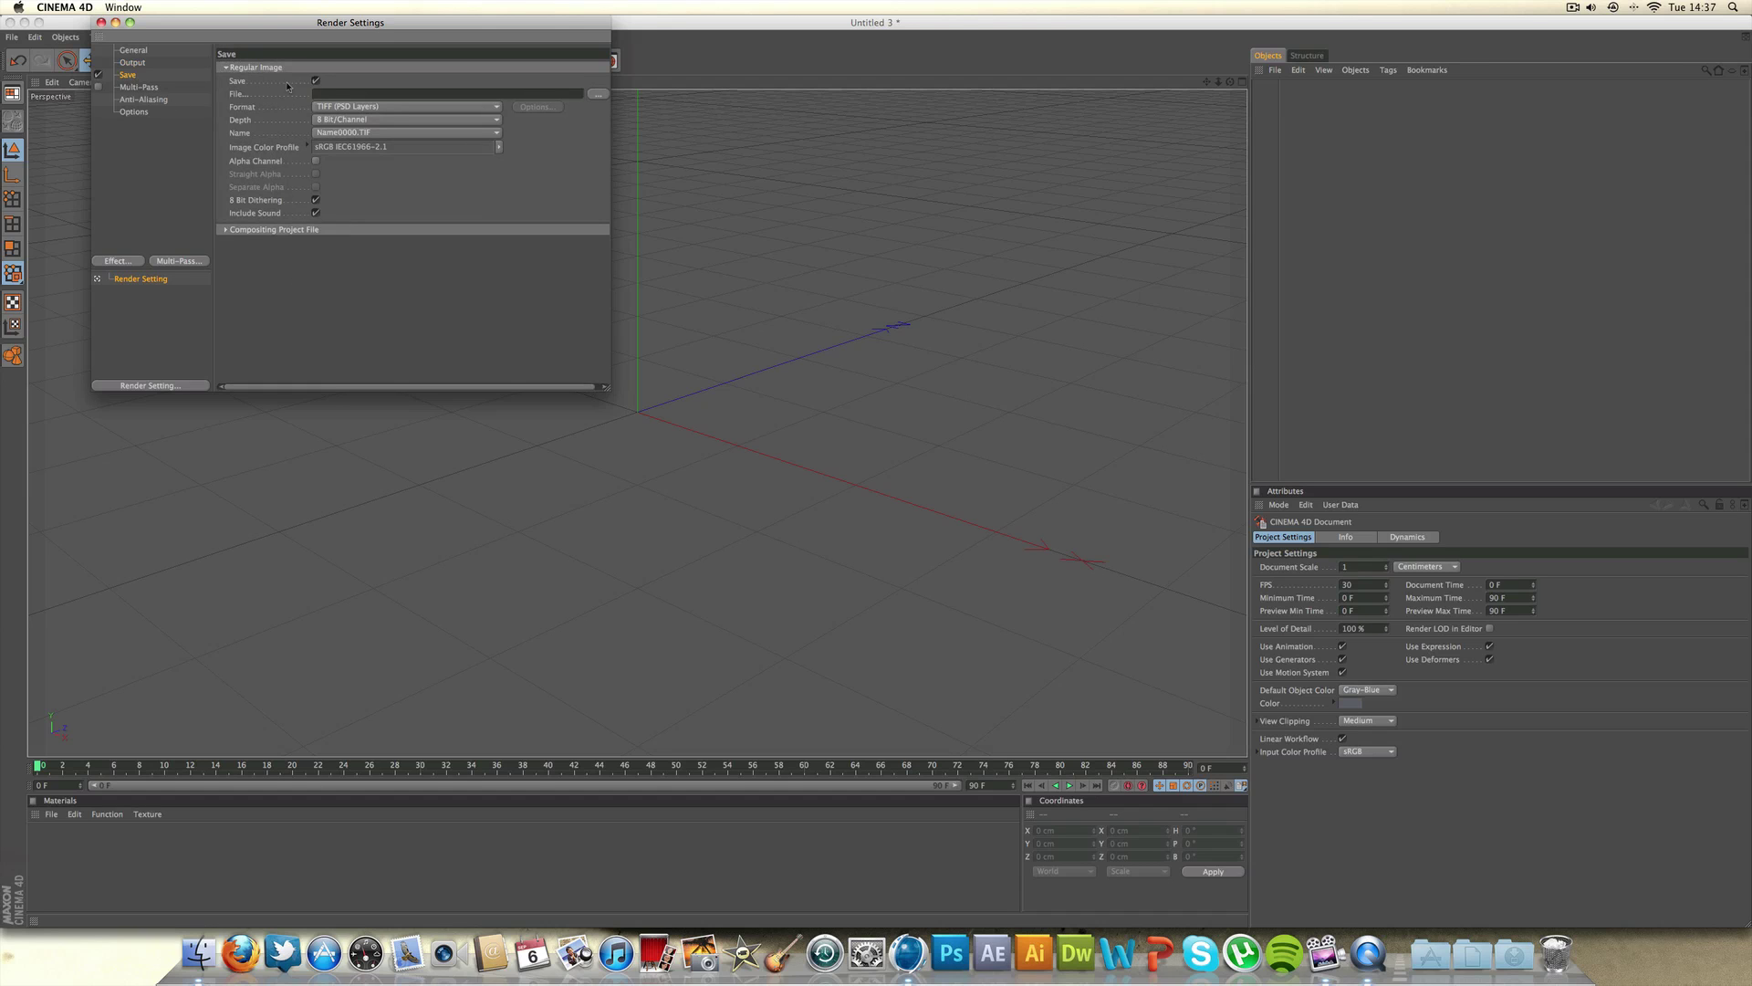
left_click(361, 107)
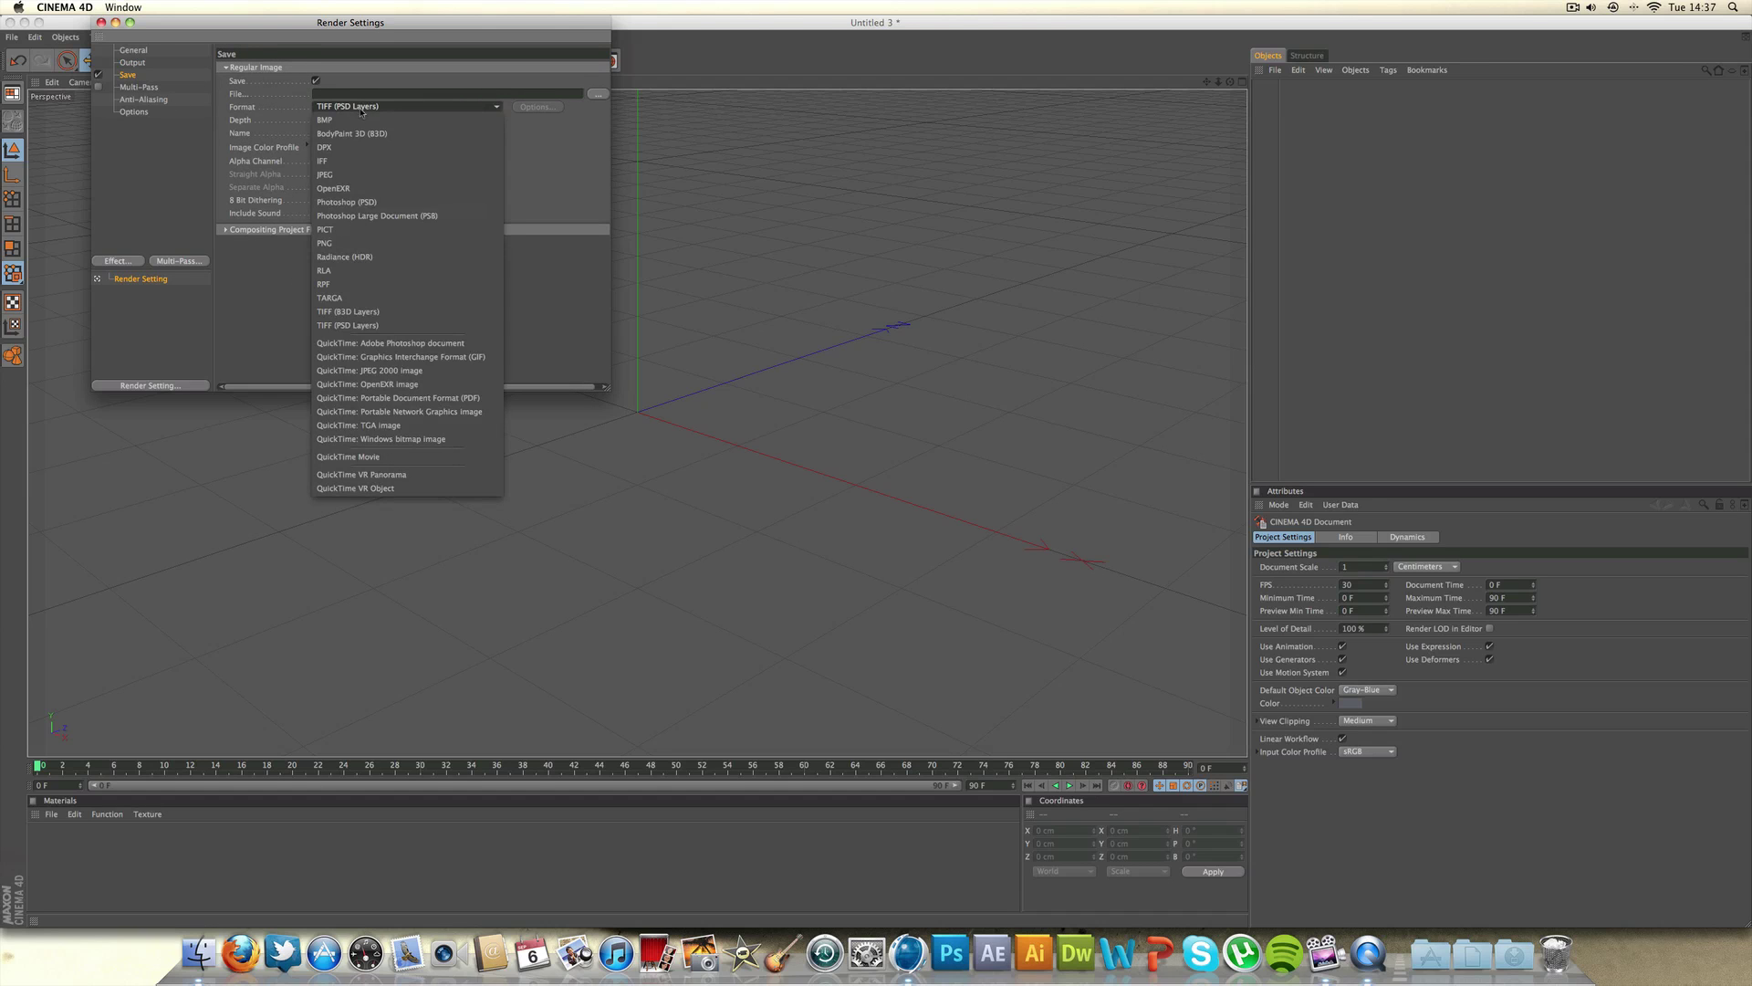
left_click(356, 244)
left_click(315, 162)
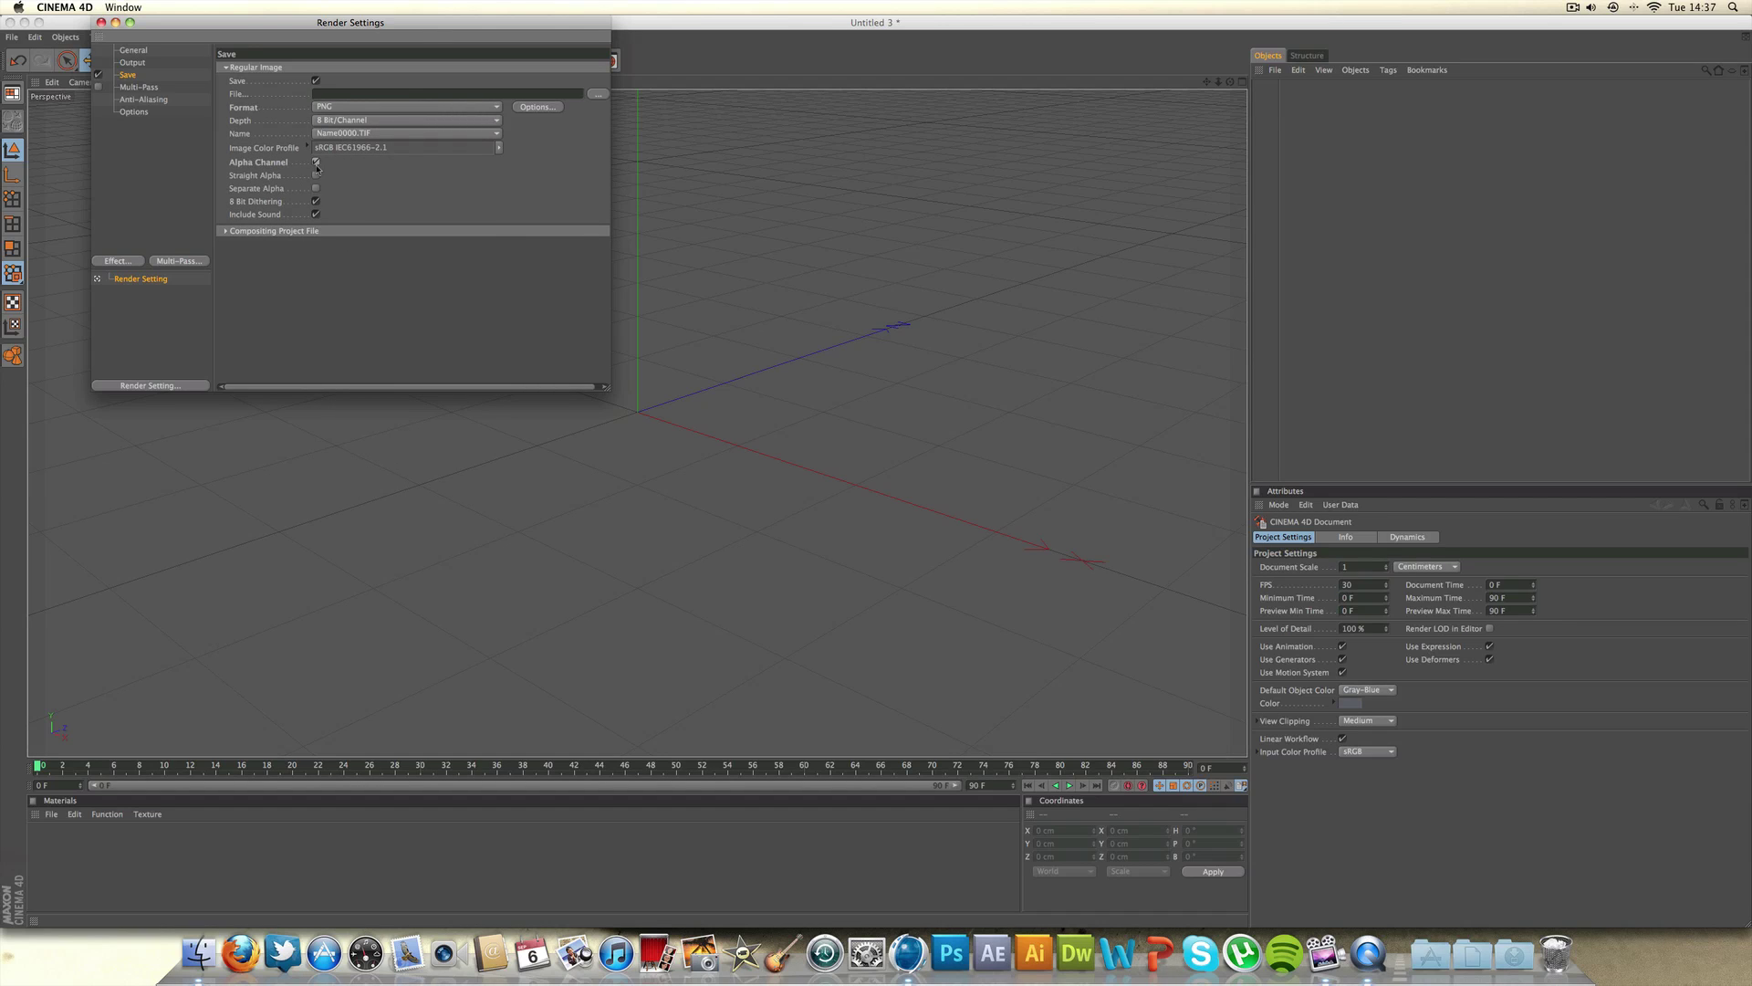
left_click(524, 111)
left_click(516, 132)
left_click(429, 119)
left_click(419, 146)
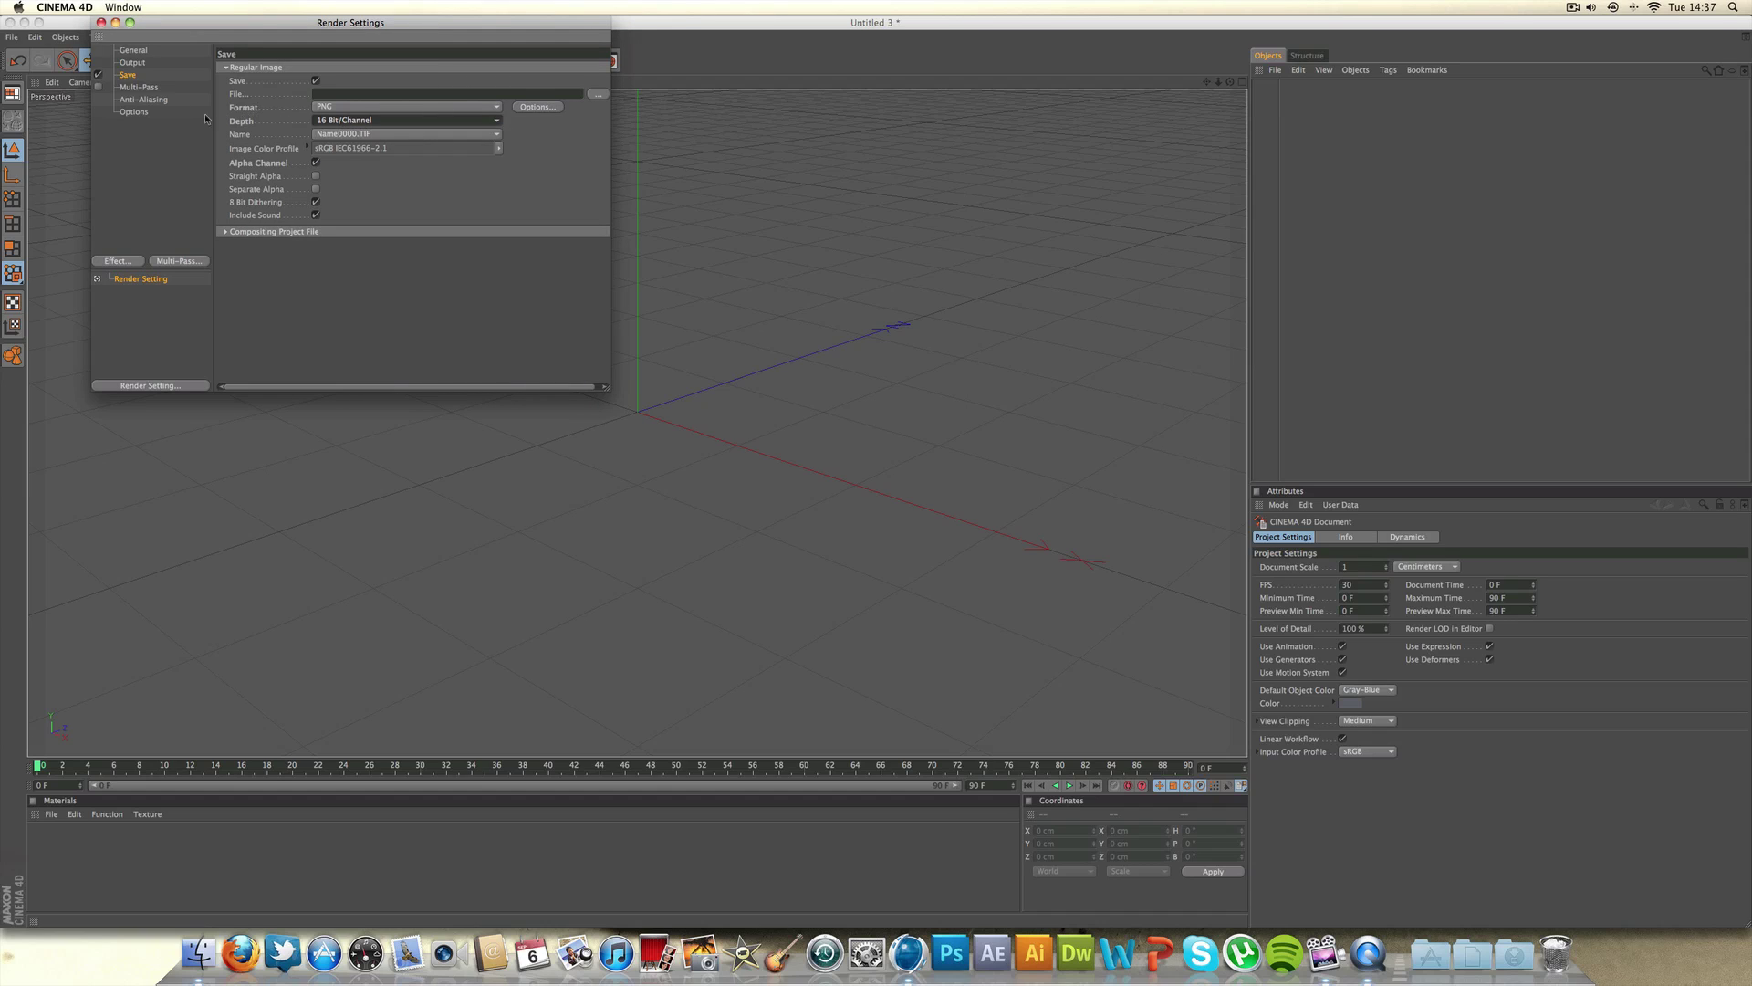
Step: Enable multi-pass rendering and add a Depth pass
left_click(138, 87)
right_click(127, 89)
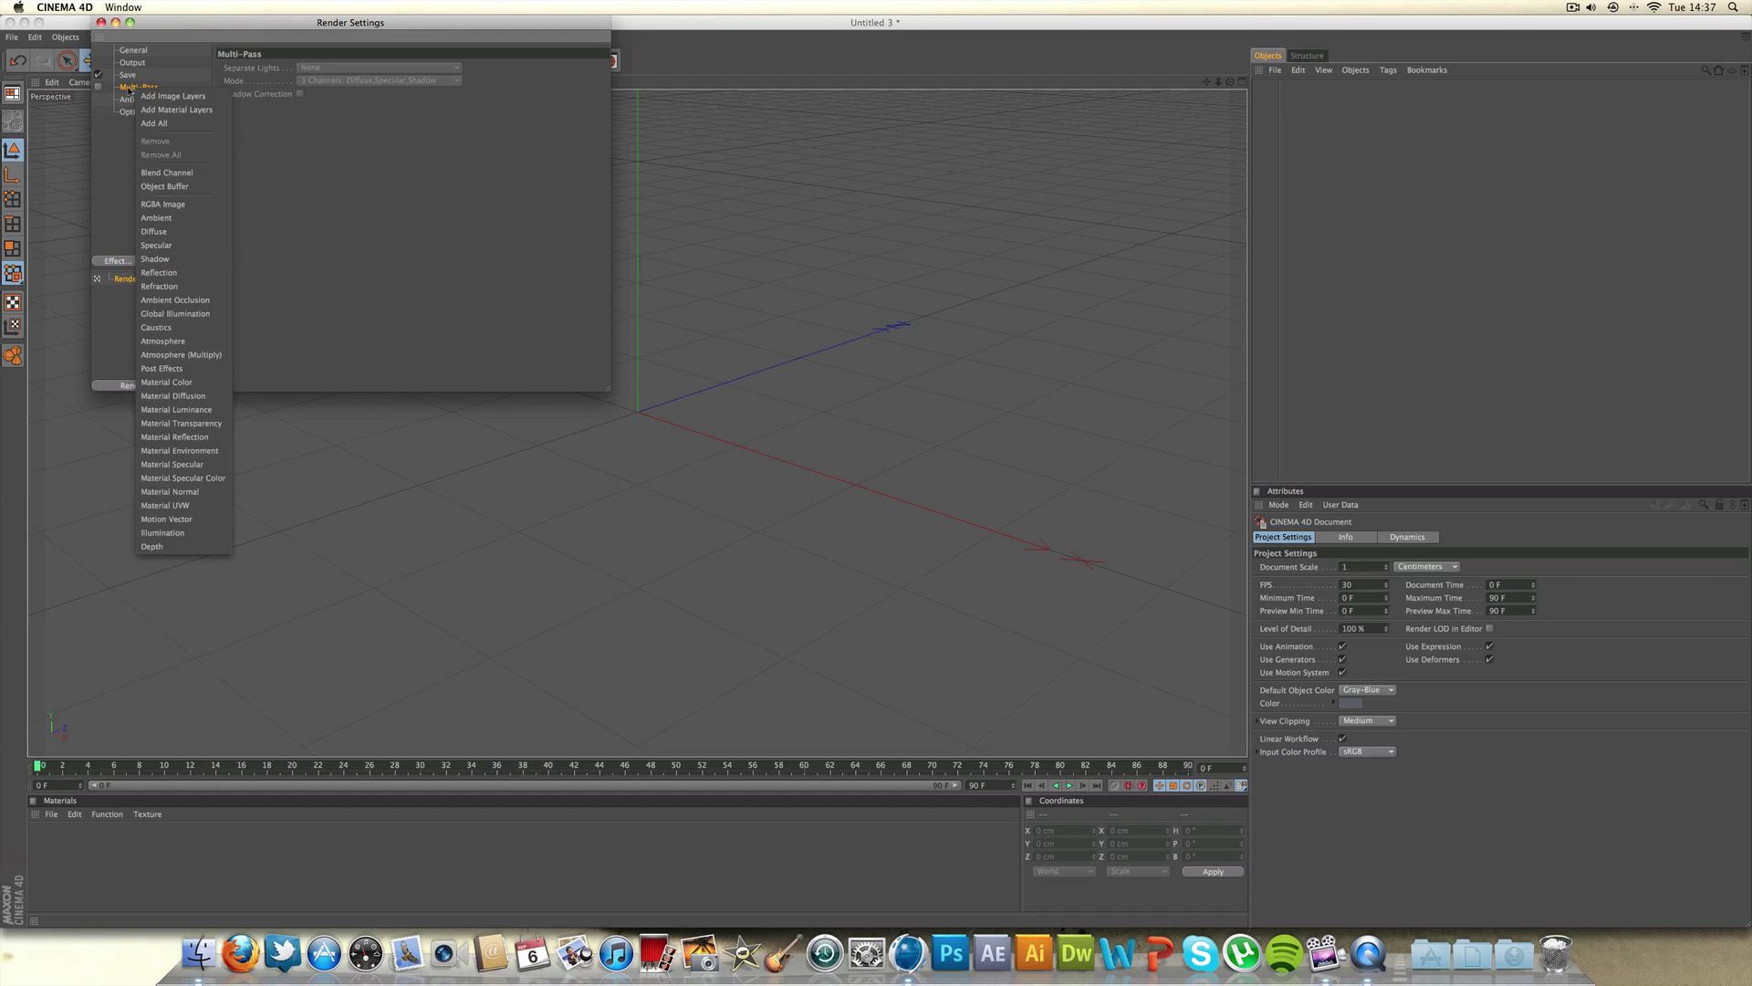
left_click(99, 86)
left_click(97, 87)
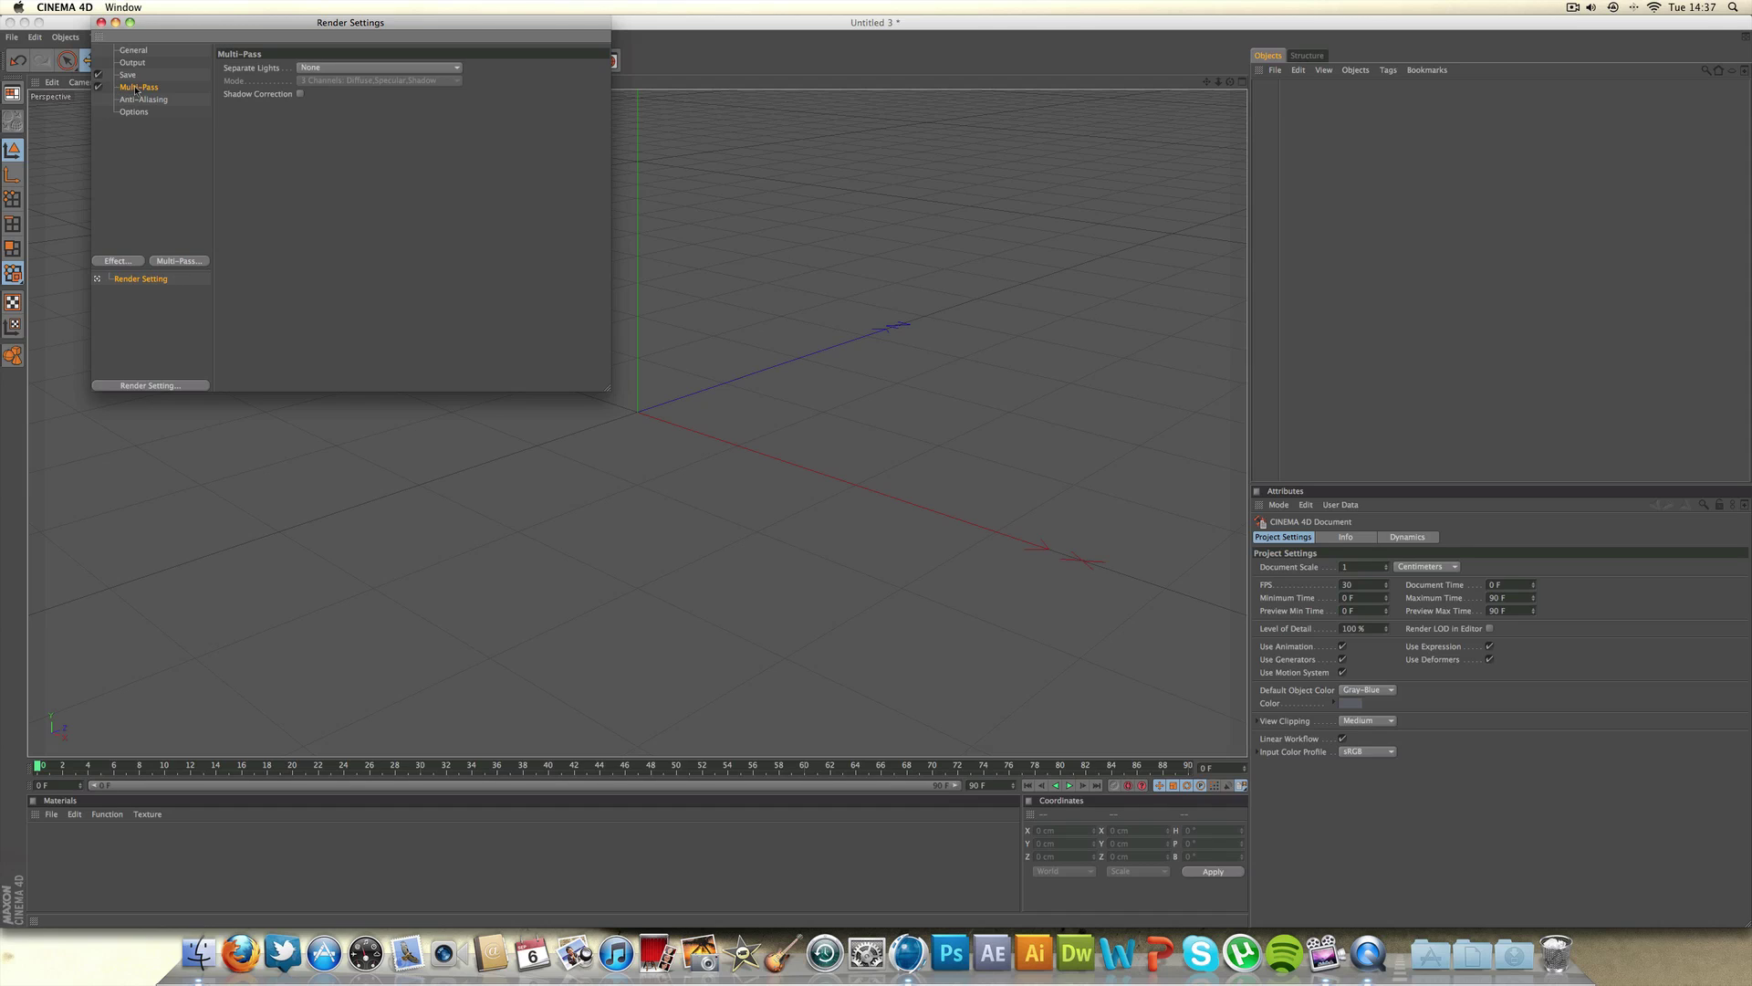
right_click(138, 90)
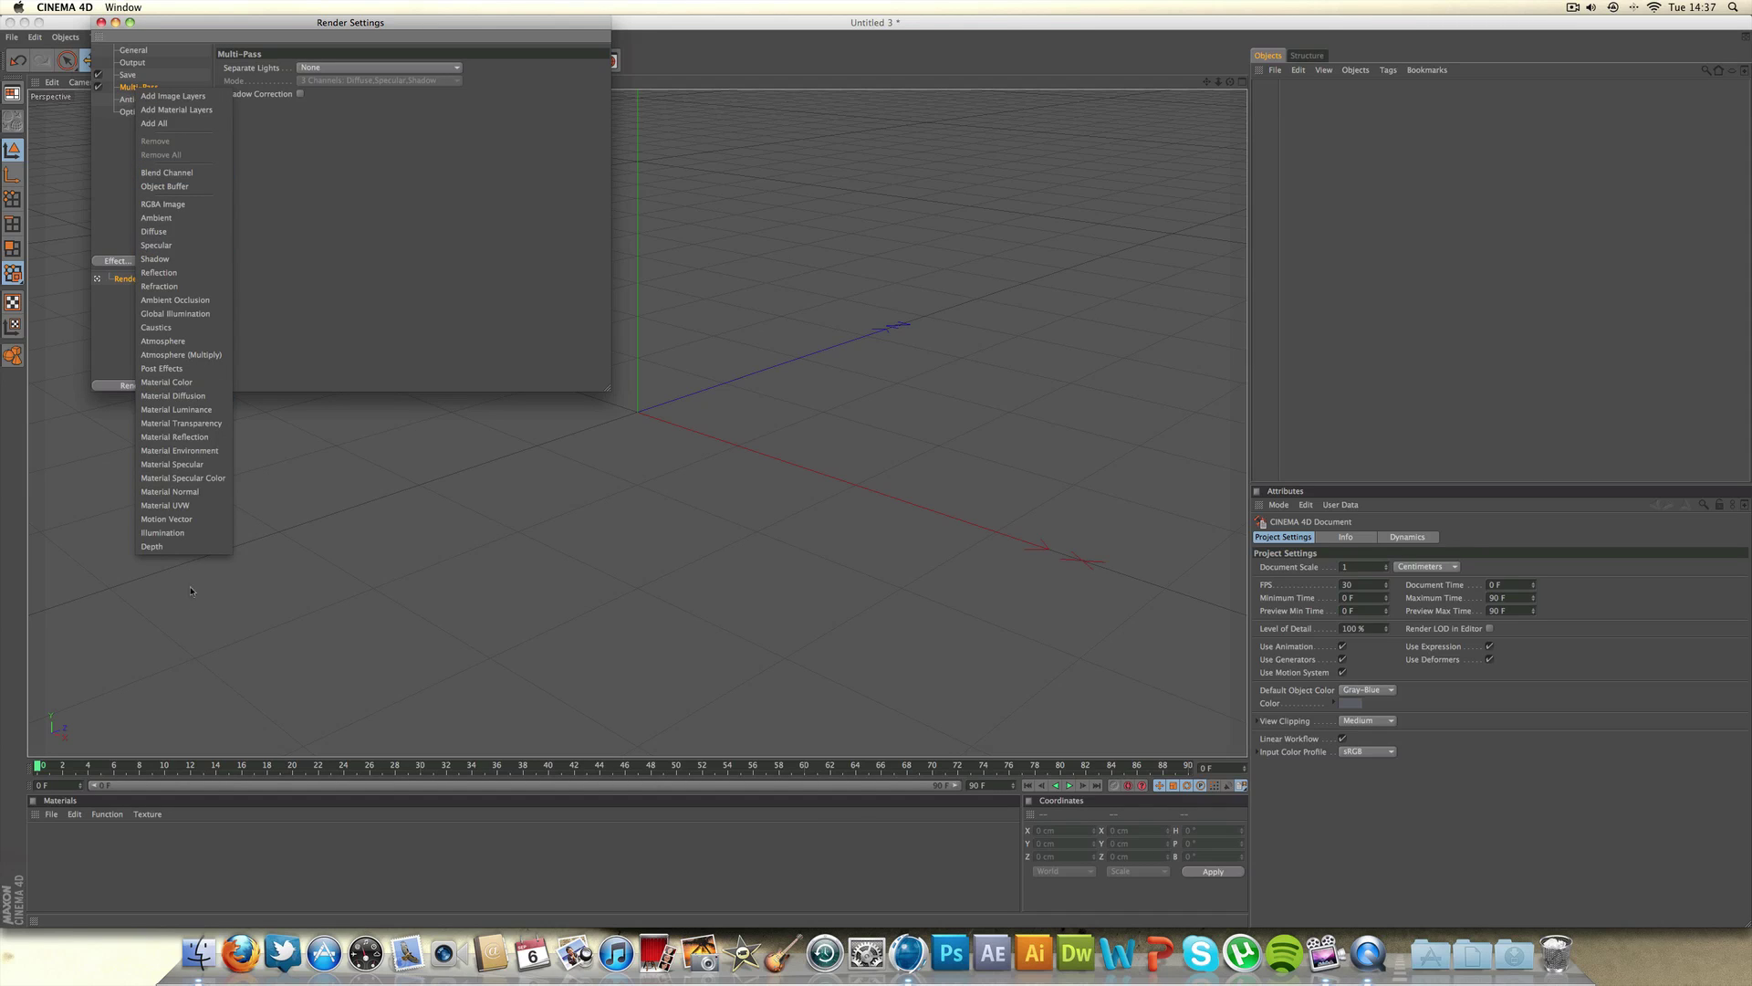
left_click(188, 547)
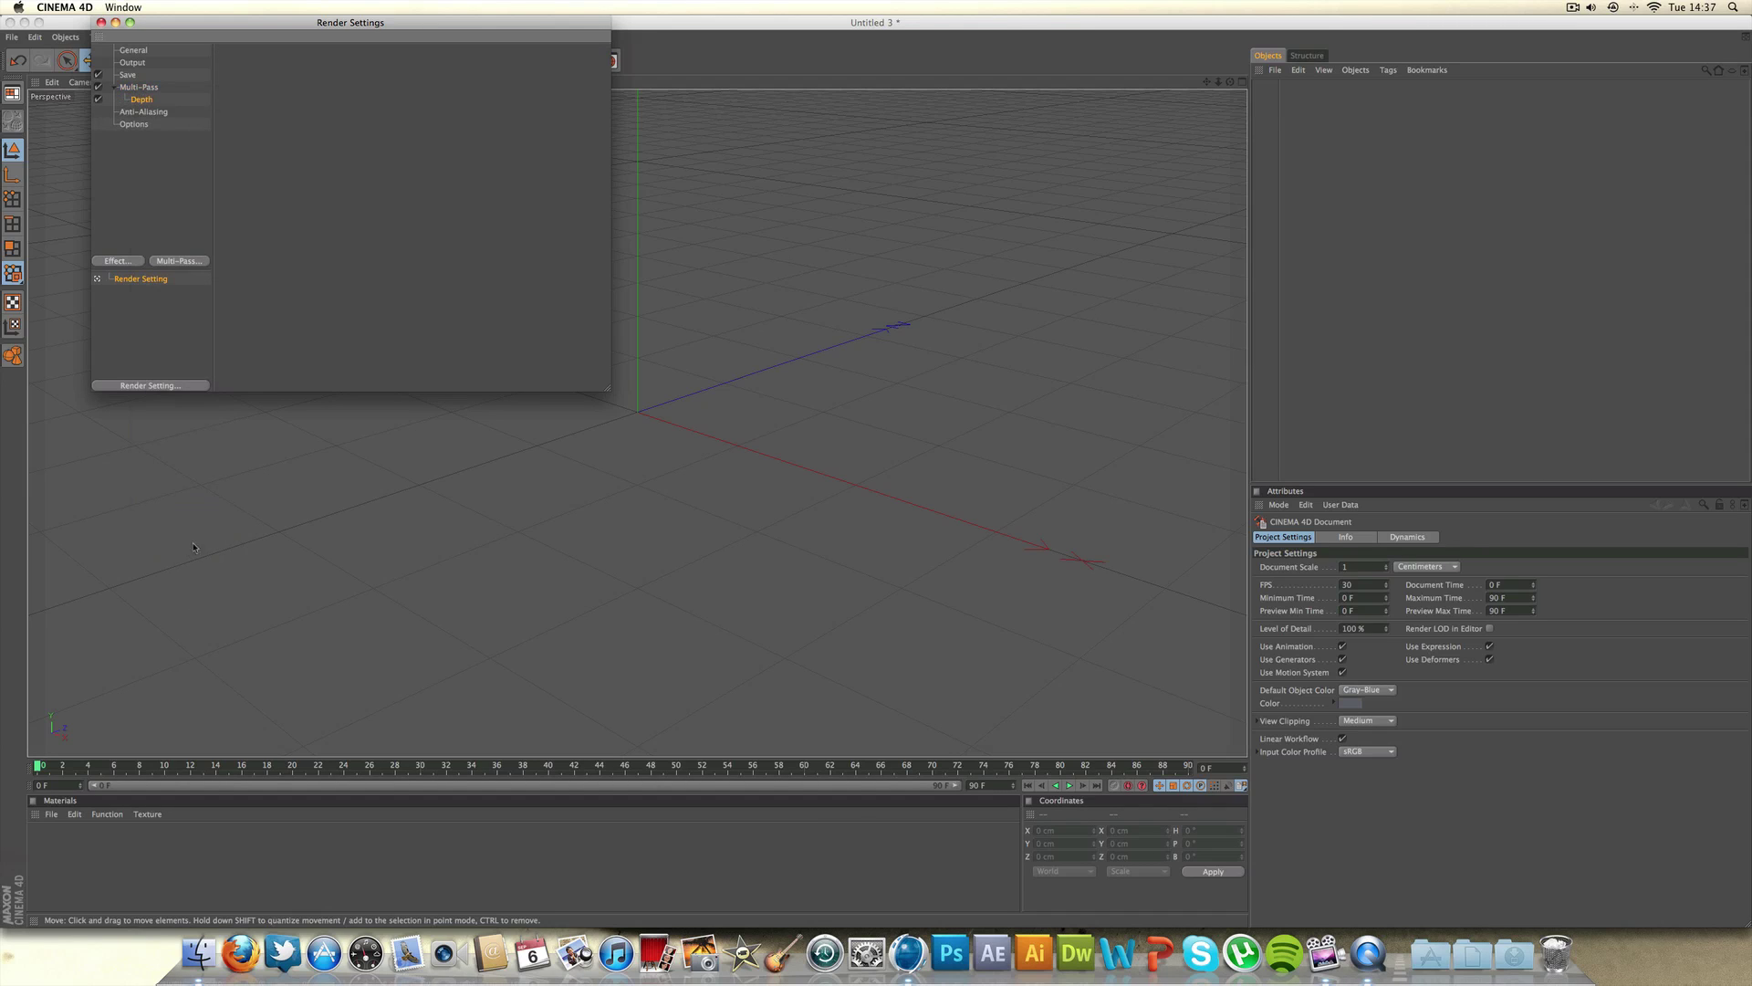
Step: Set the multi-pass image's save format to PNG
left_click(129, 75)
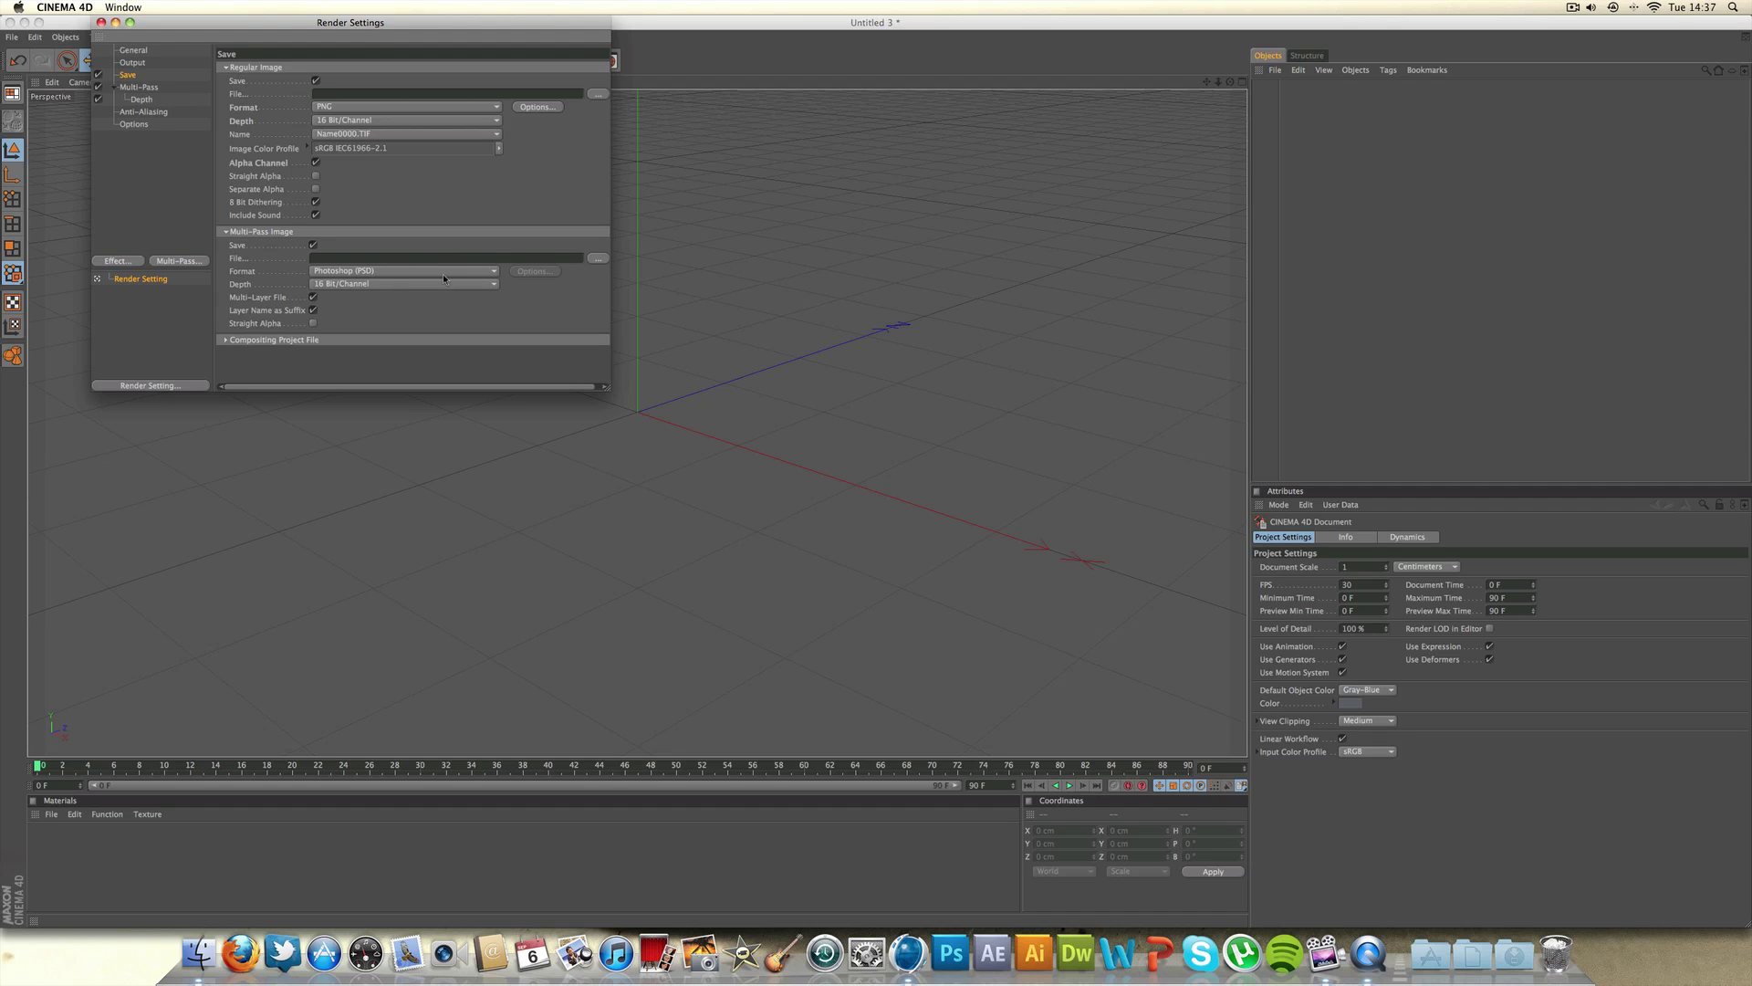
left_click(444, 271)
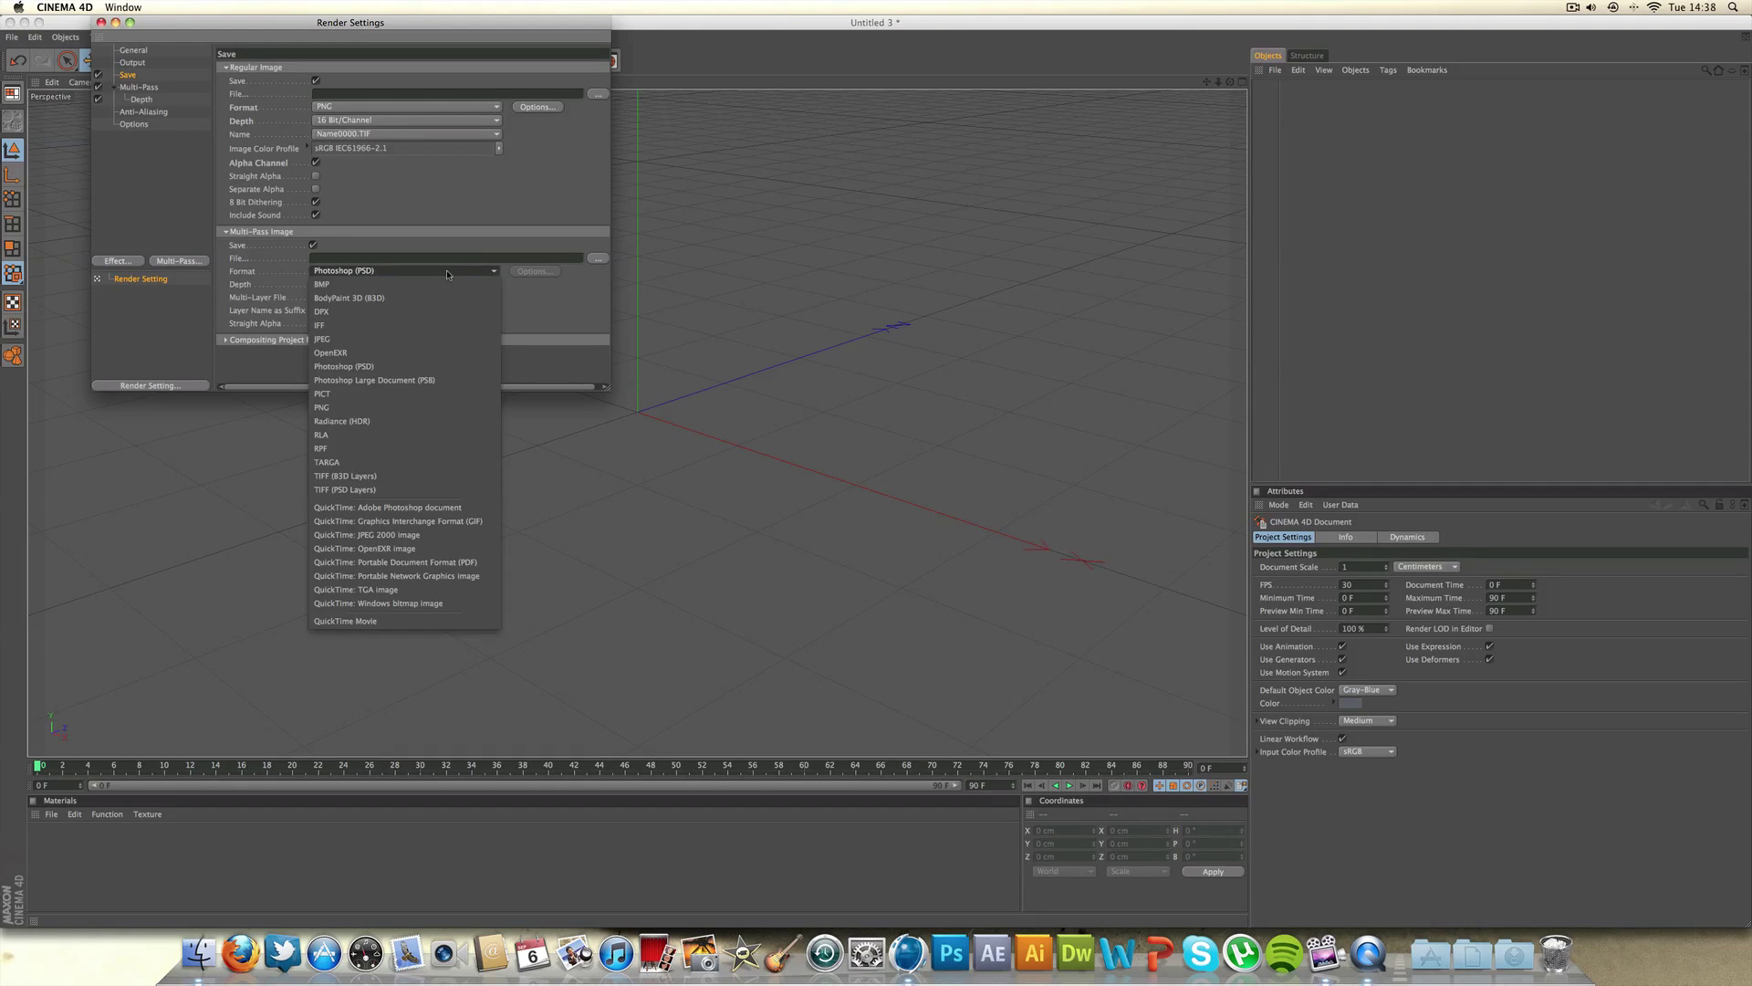
left_click(420, 394)
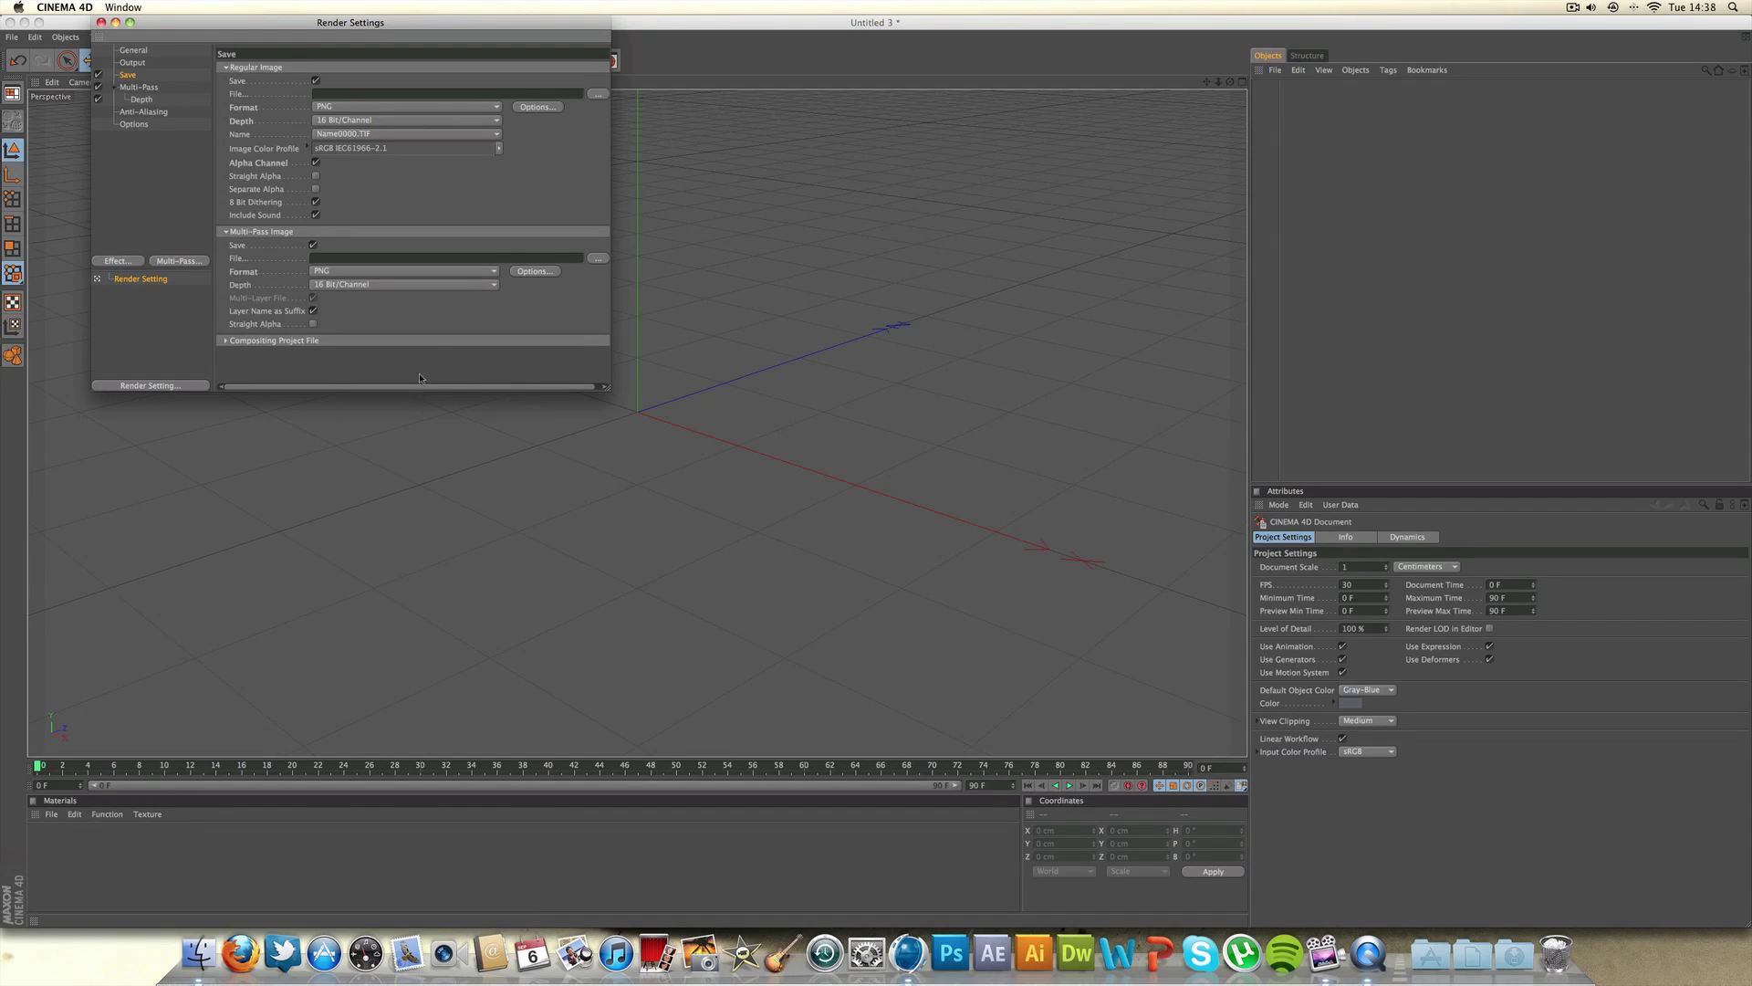
Step: Set the render's anti-aliasing to Best and change its minimum and maximum levels
left_click(143, 112)
left_click(330, 69)
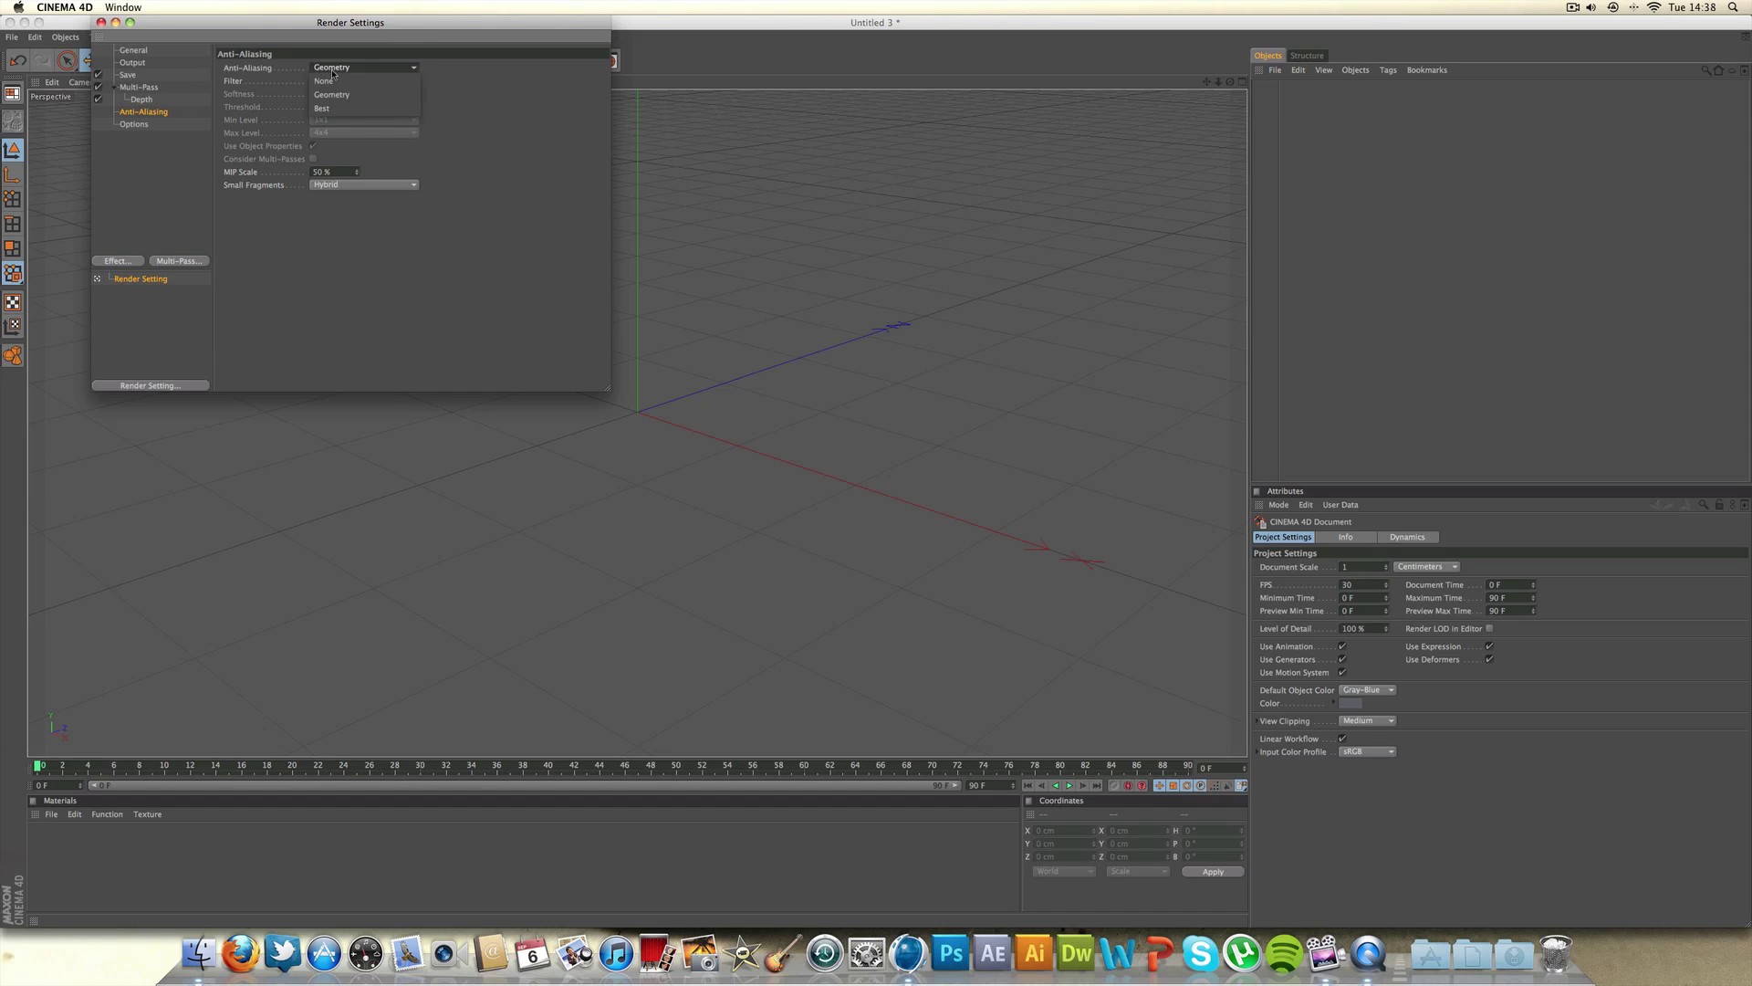
left_click(334, 92)
left_click(342, 134)
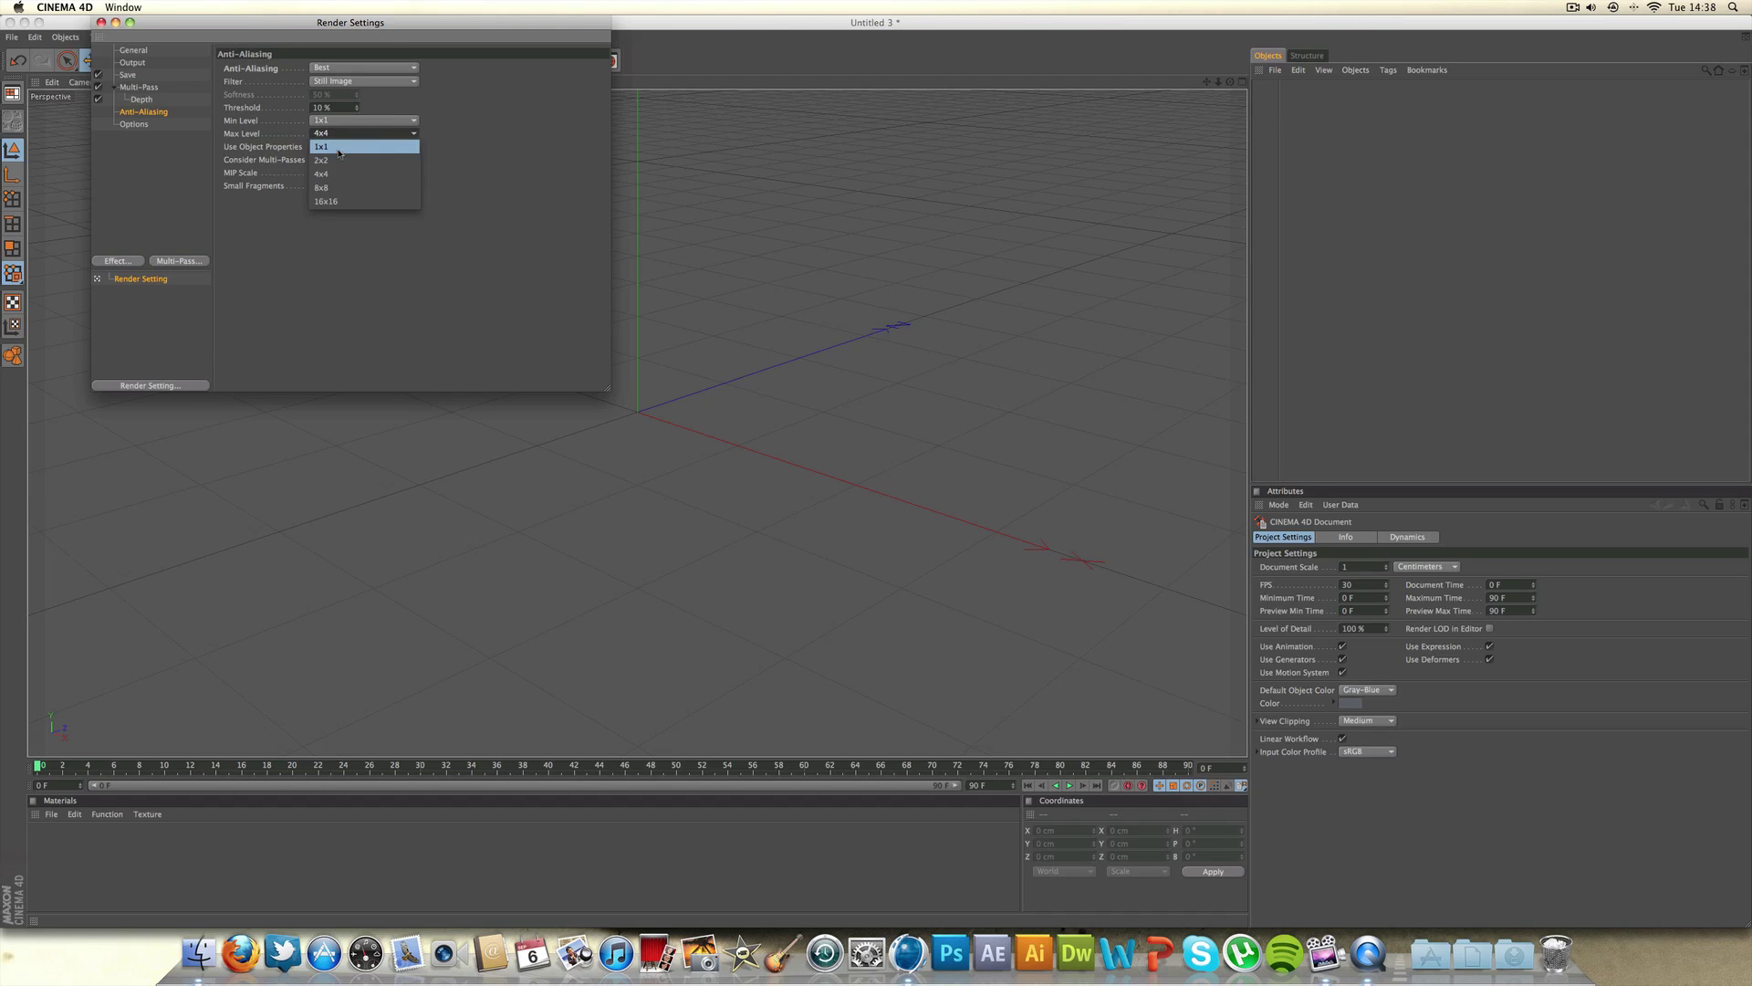
left_click(327, 157)
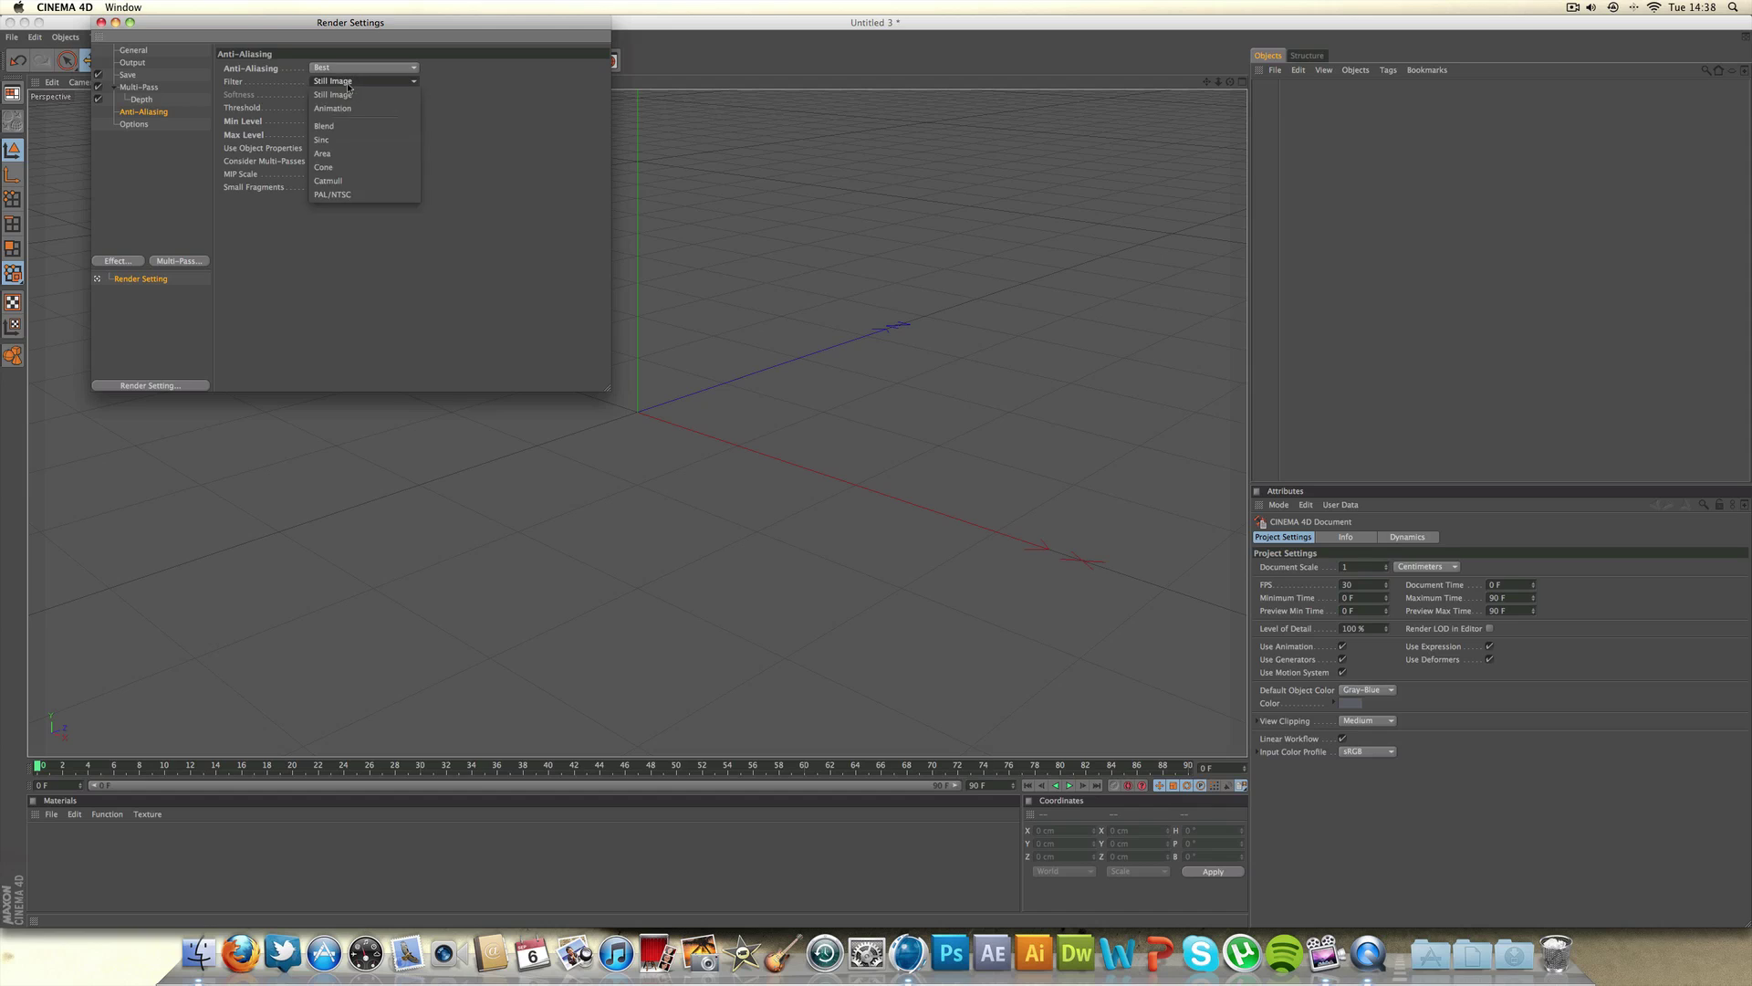
Step: Set the ray depth to 6, reflection depth to 2 and shadow depth to 6, and close the render settings
left_click(143, 123)
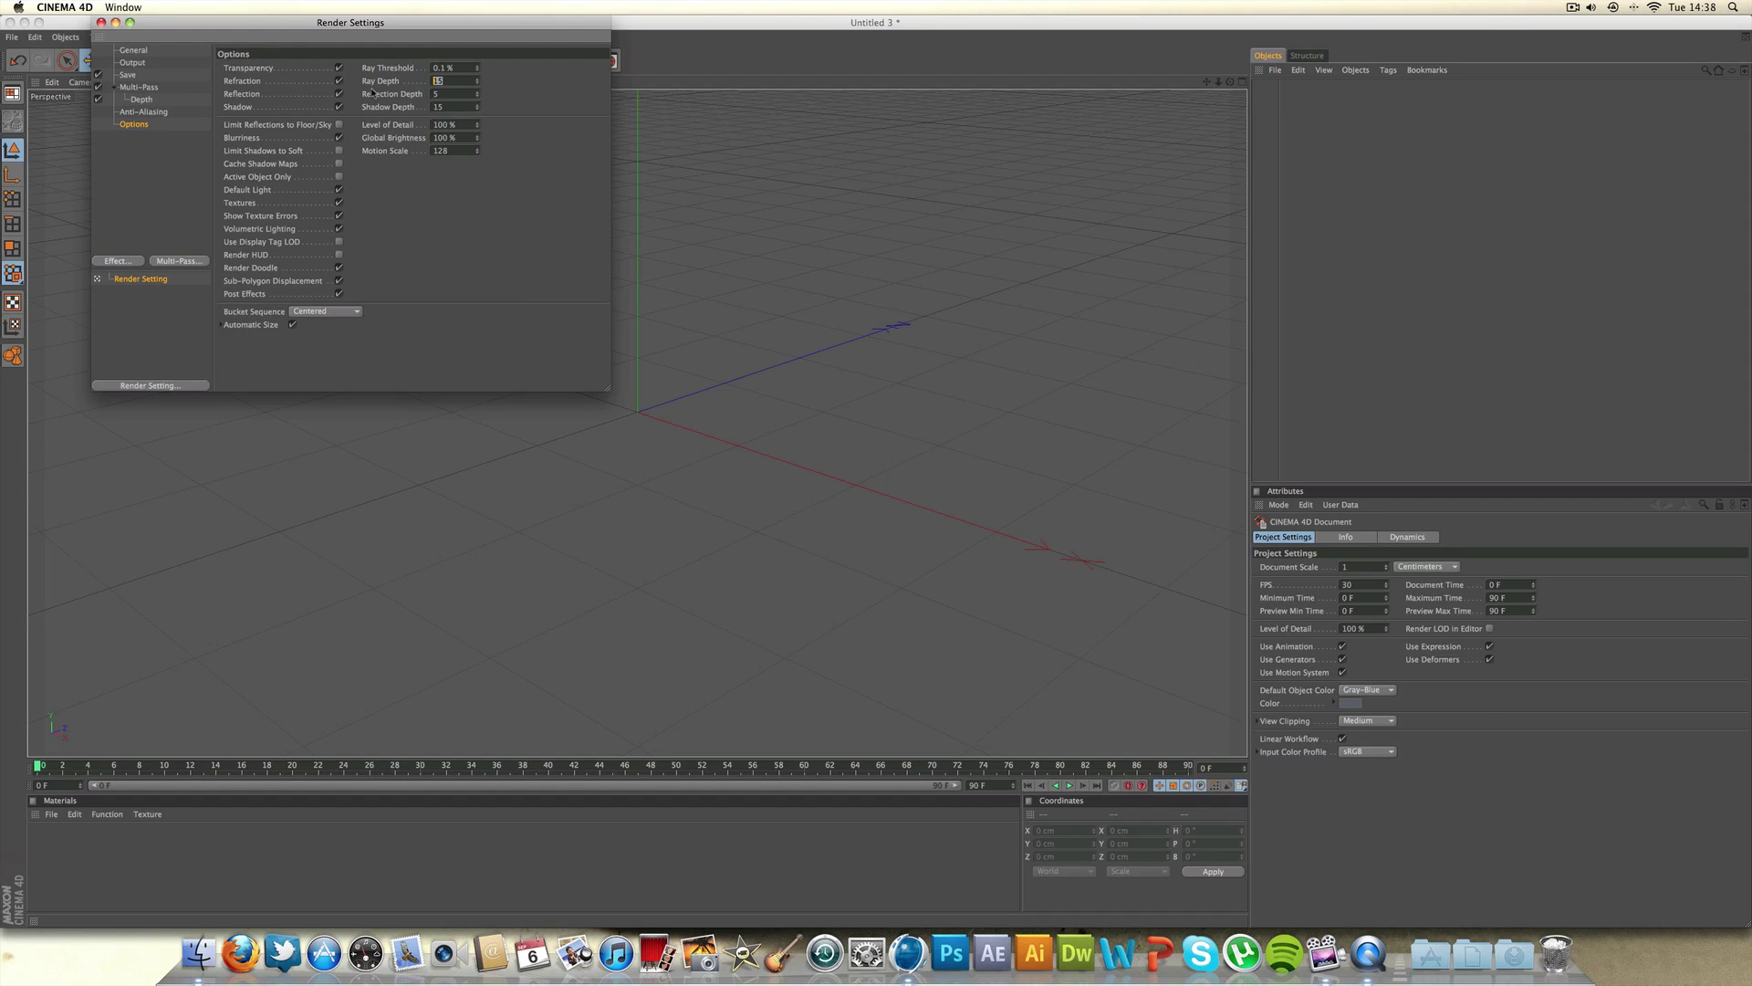
type("6")
key("Tab")
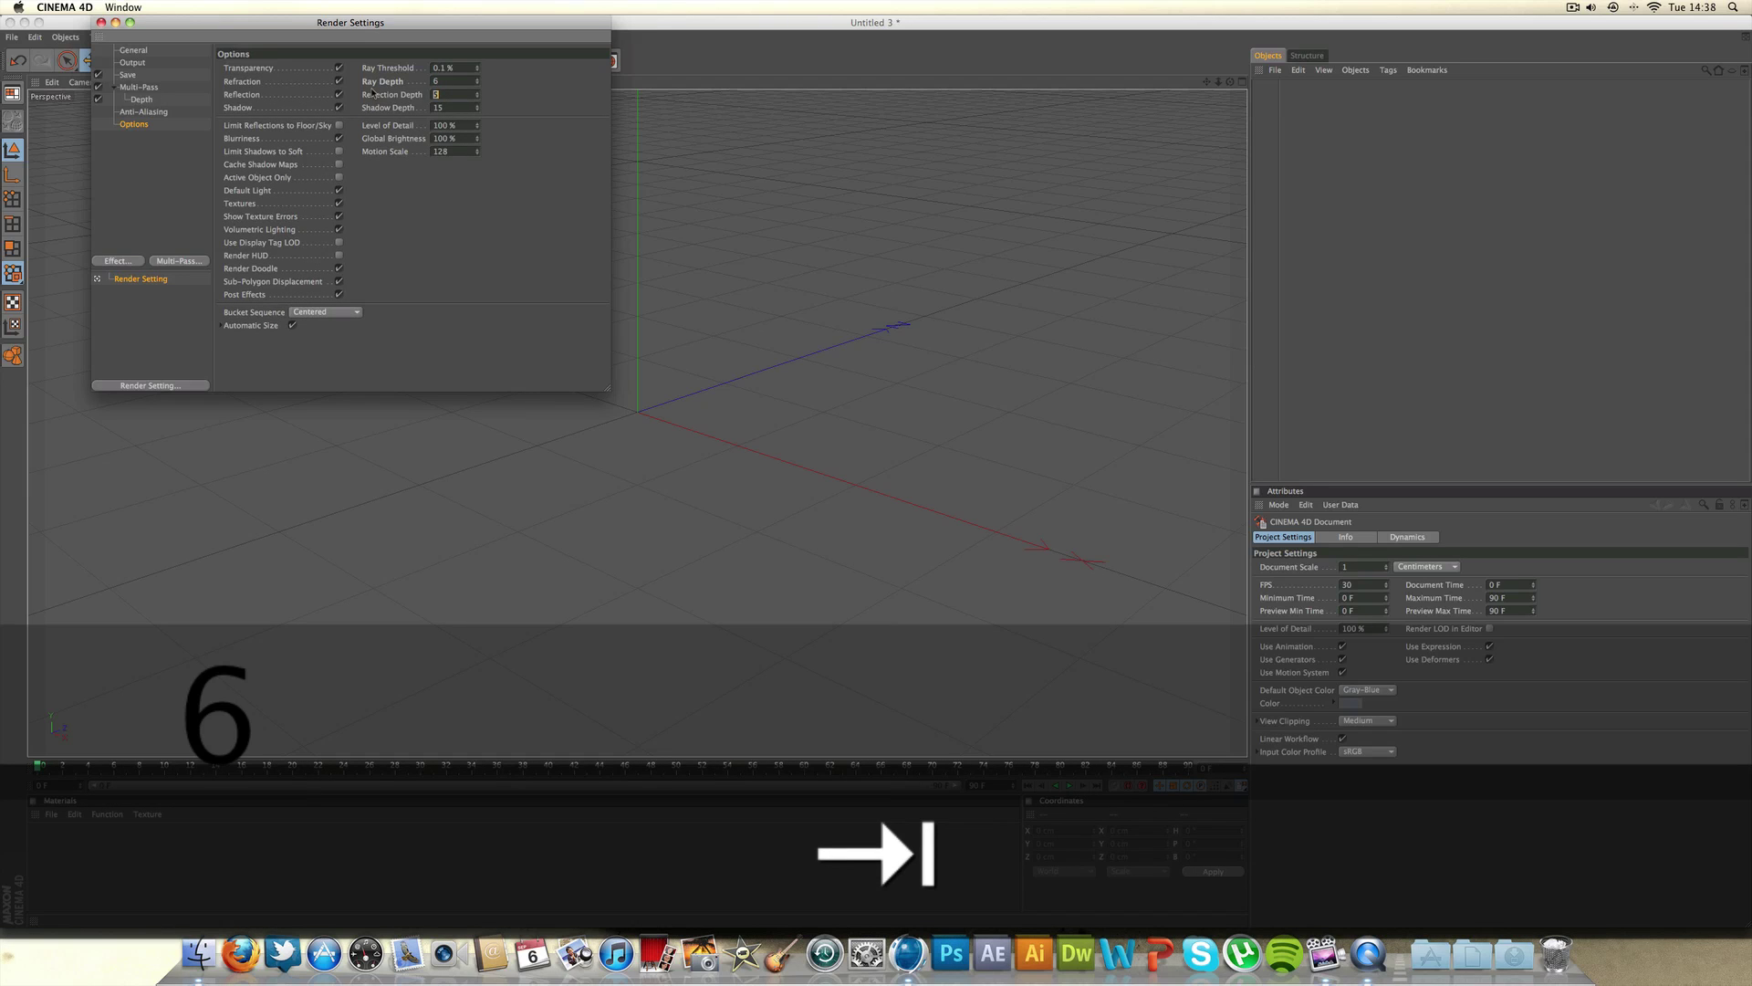
type("2")
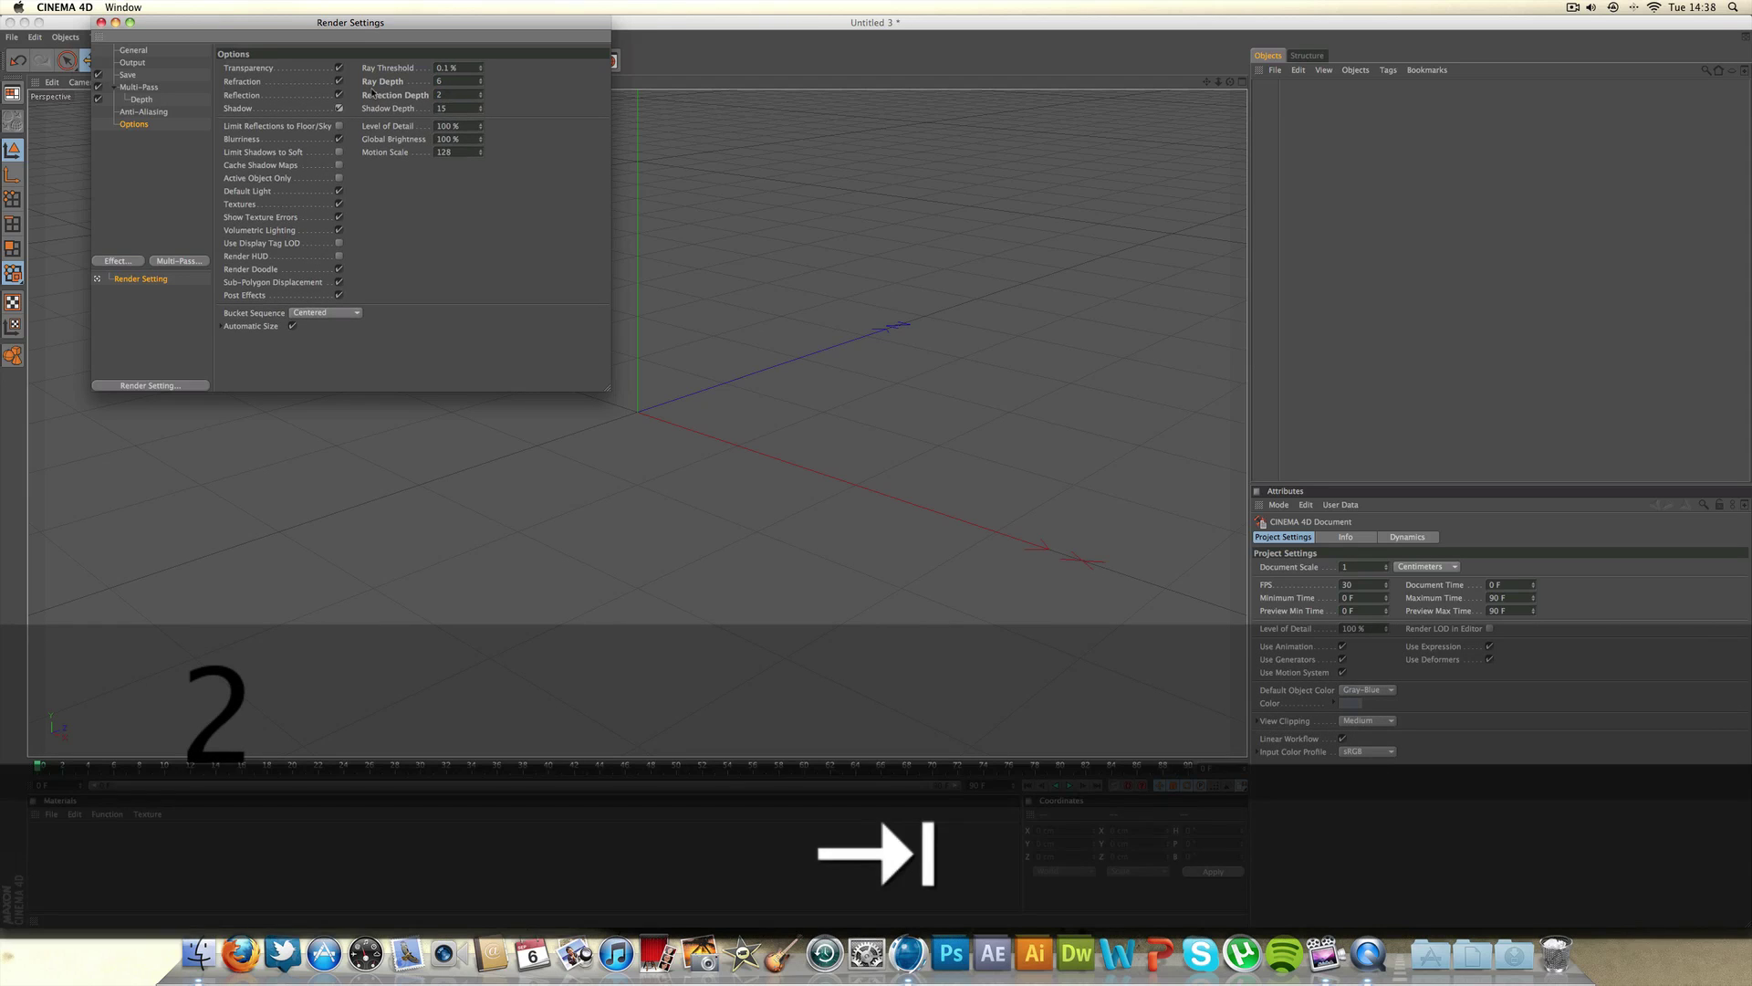
key("Tab")
type("6")
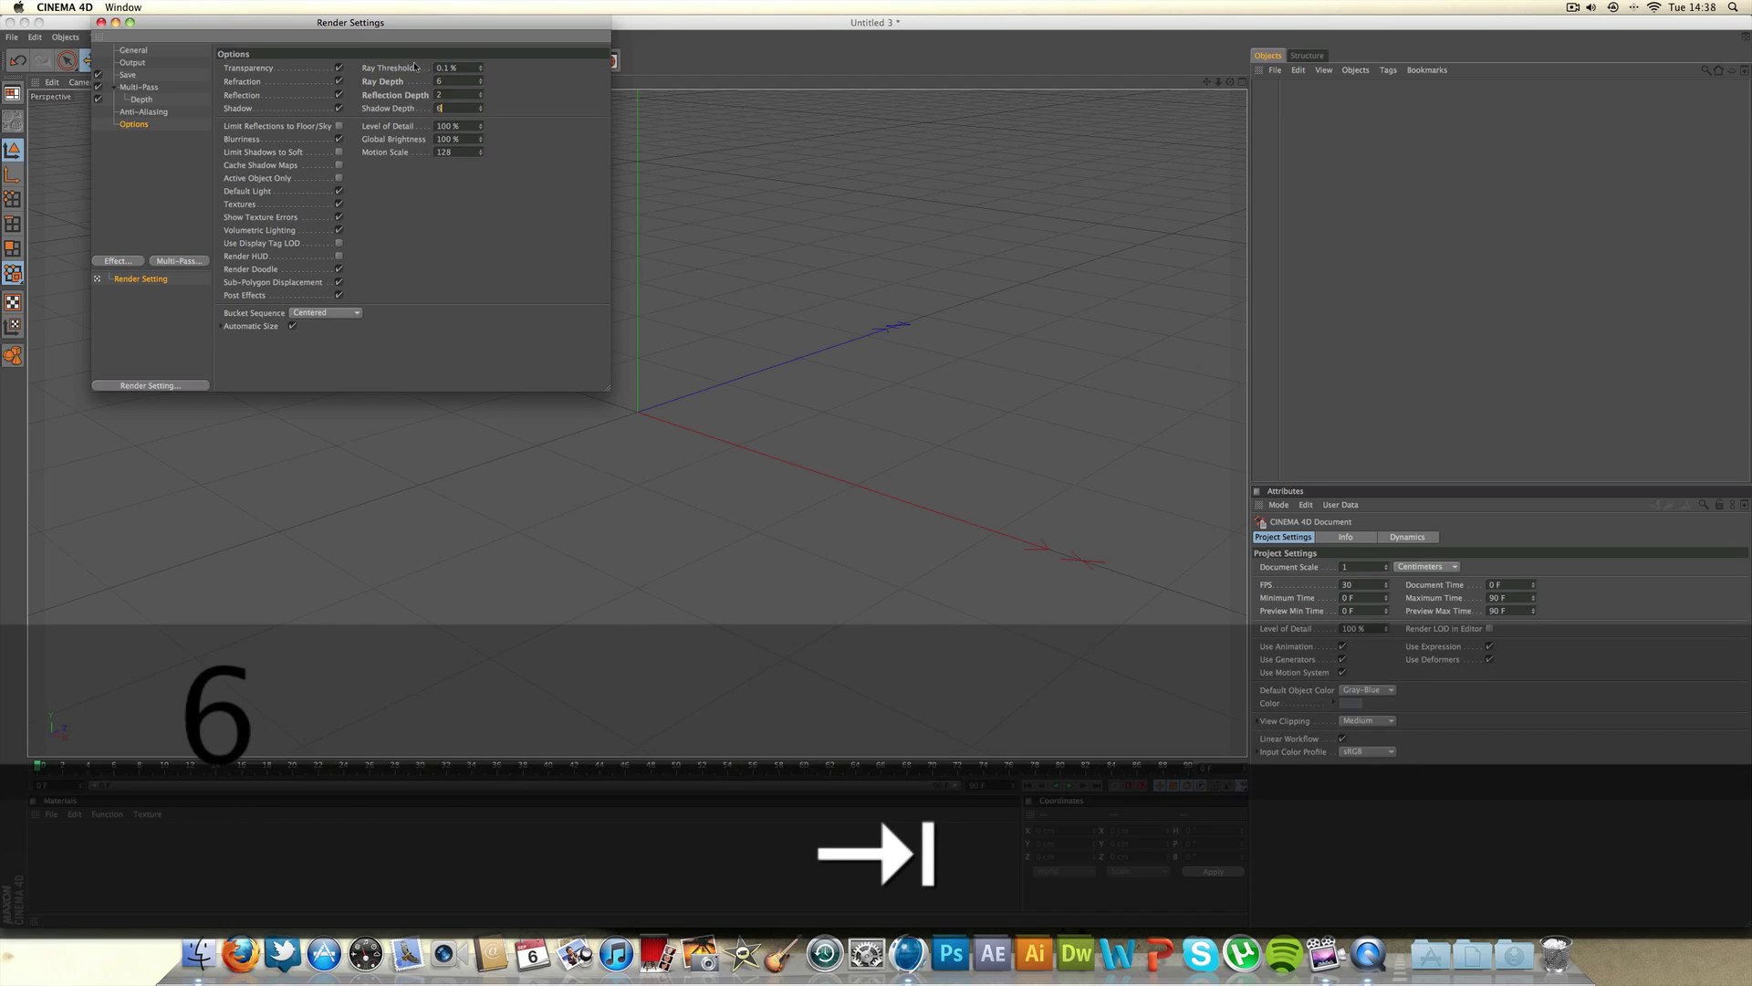
left_click(193, 205)
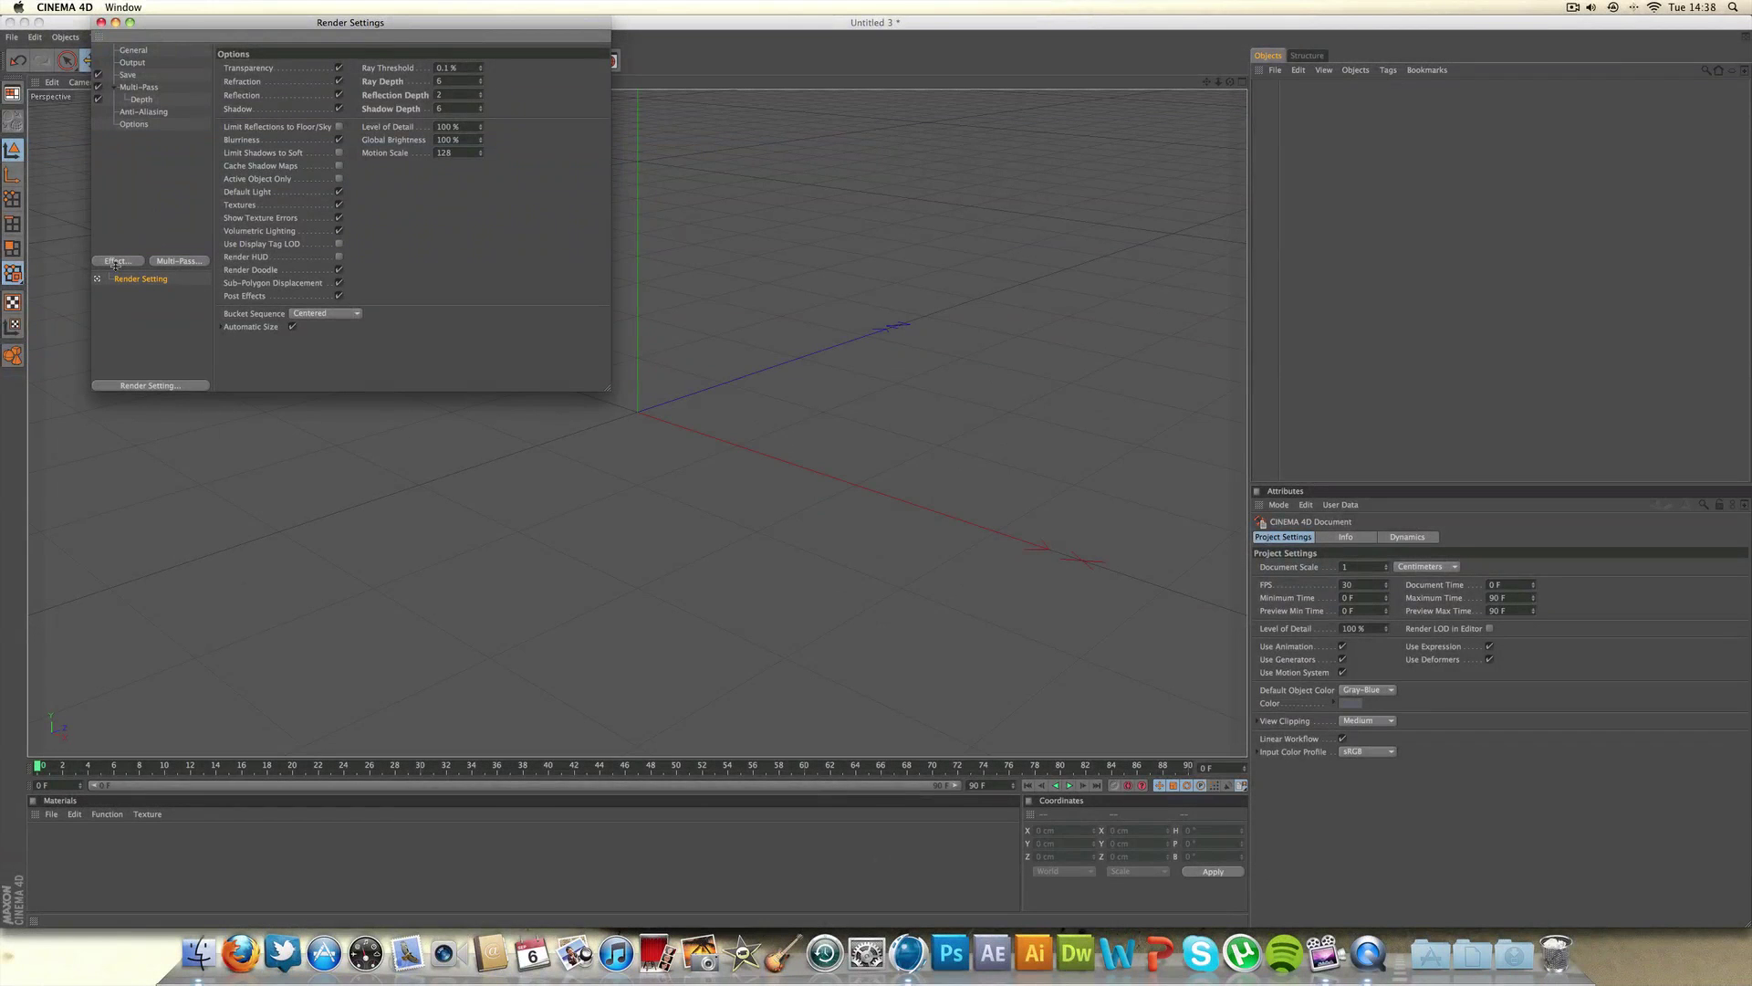
left_click(116, 262)
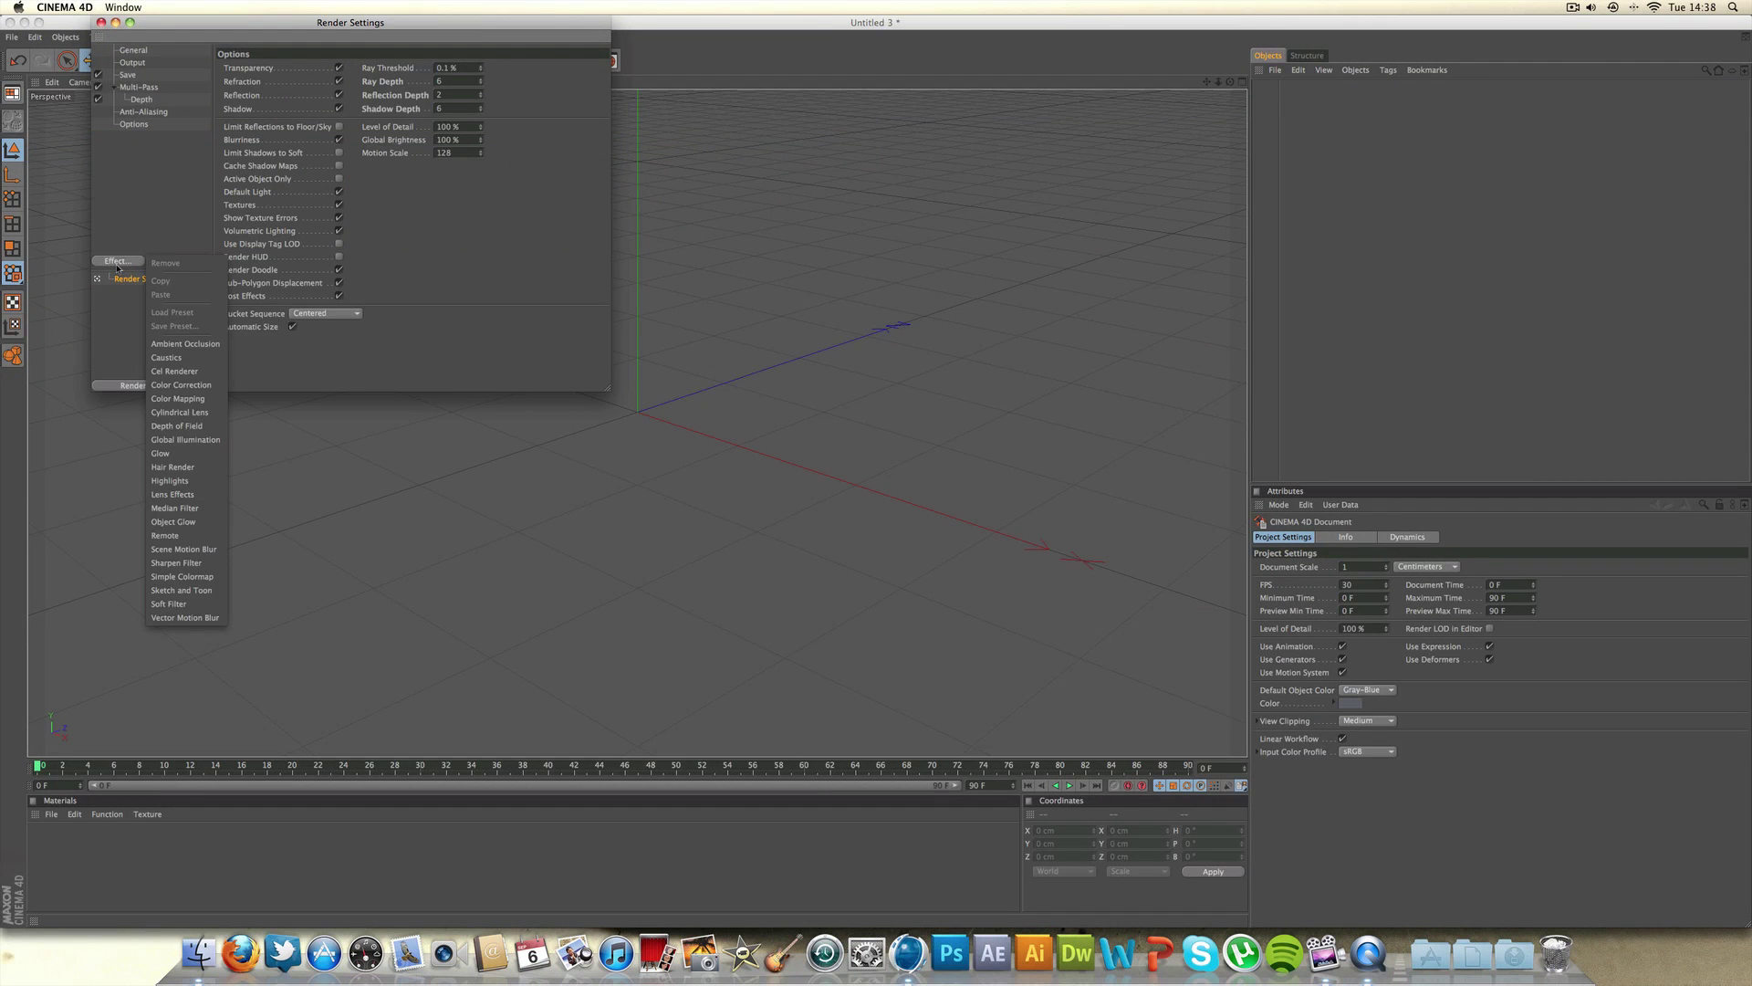
left_click(405, 333)
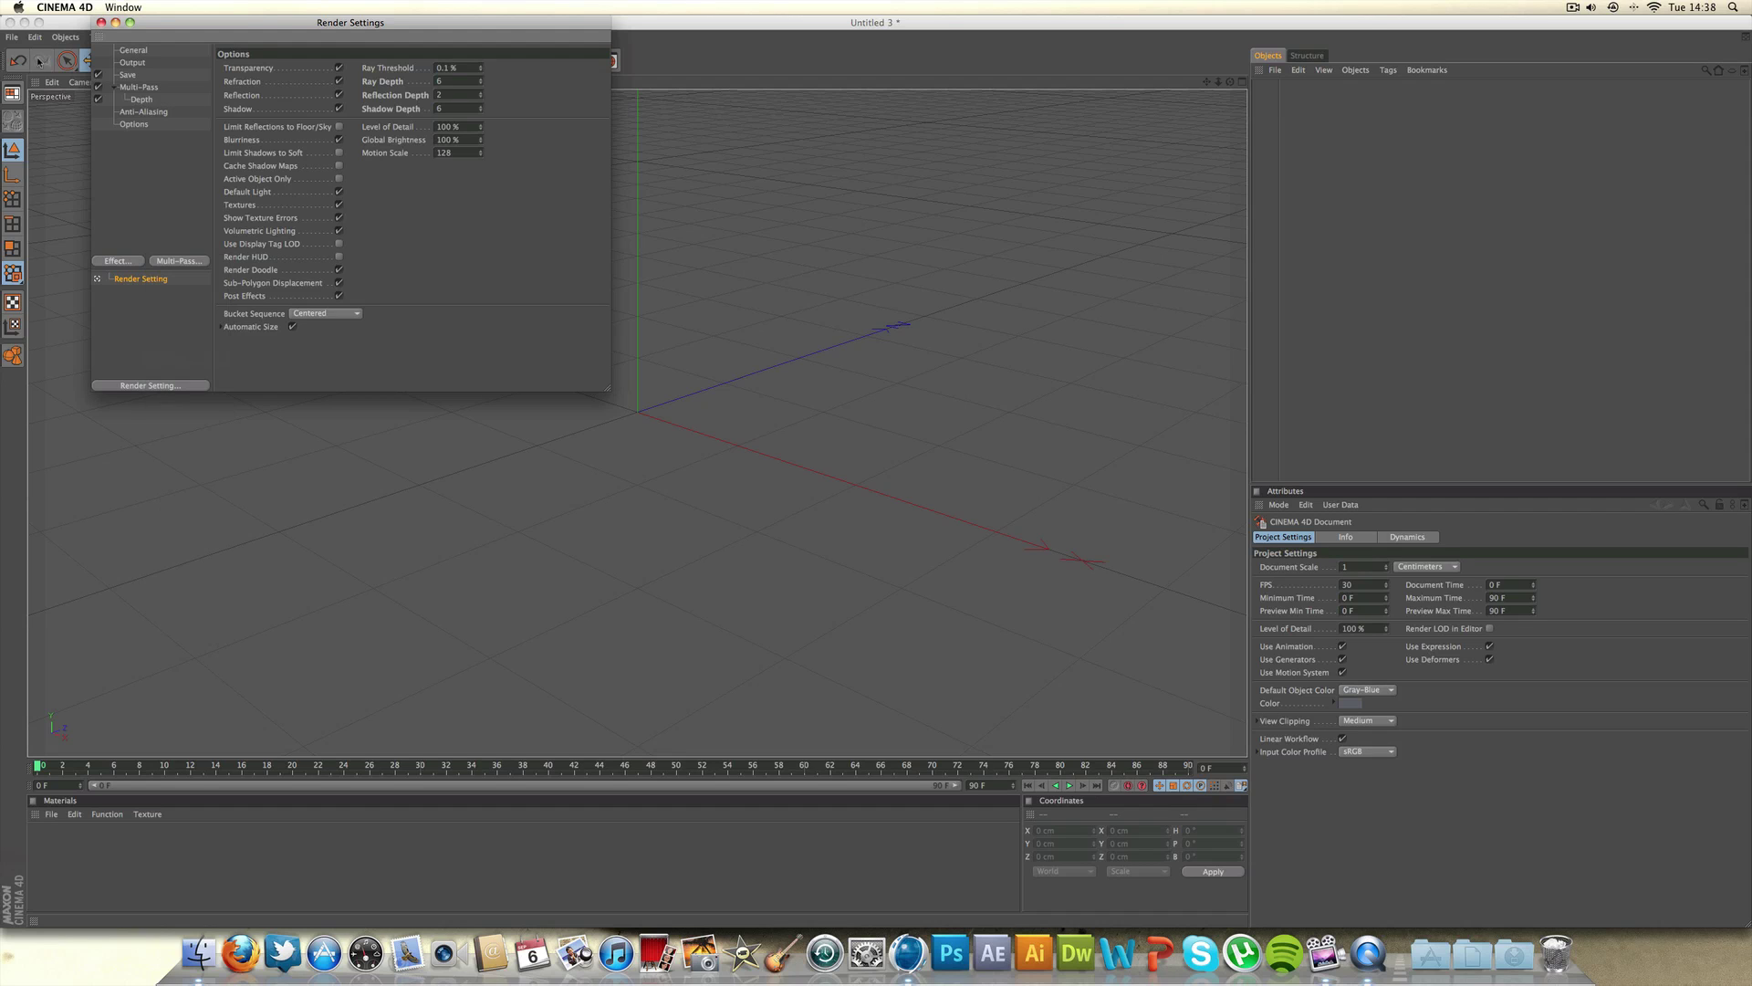
left_click(101, 22)
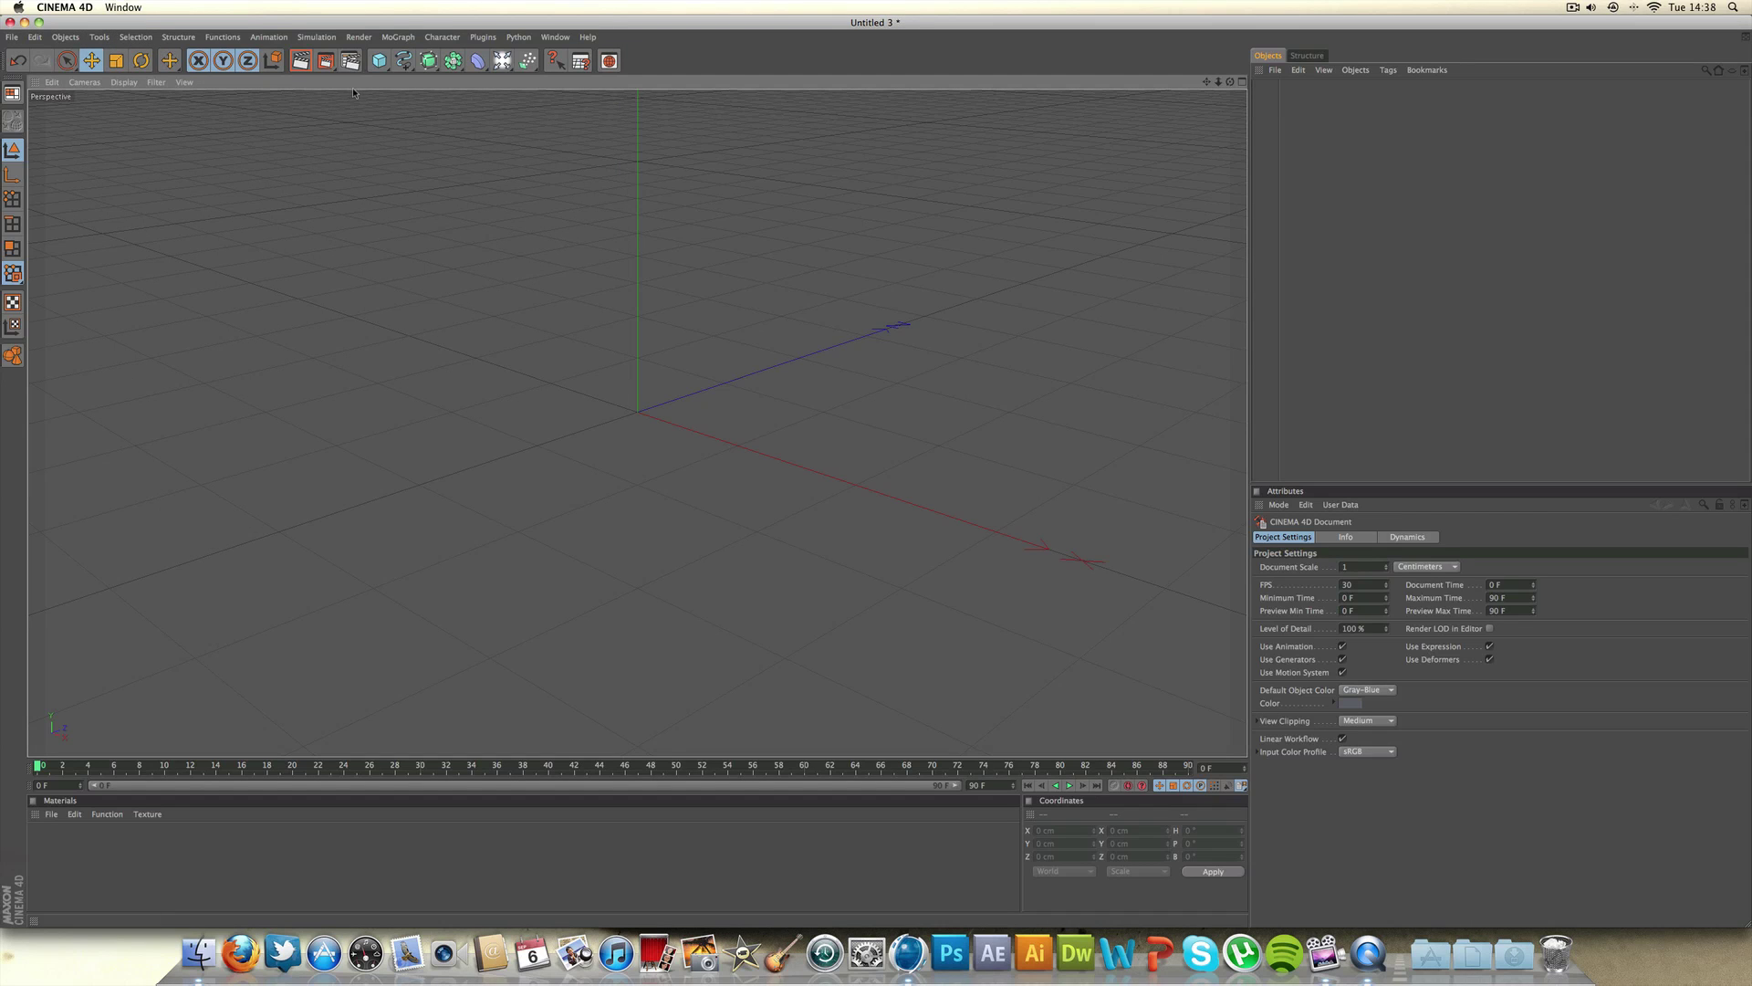
Step: Load the spotlight.c4d scene from the Spotlight Studio folder of the LightKit 1.0 presets, and close the Content Browser
left_click(607, 63)
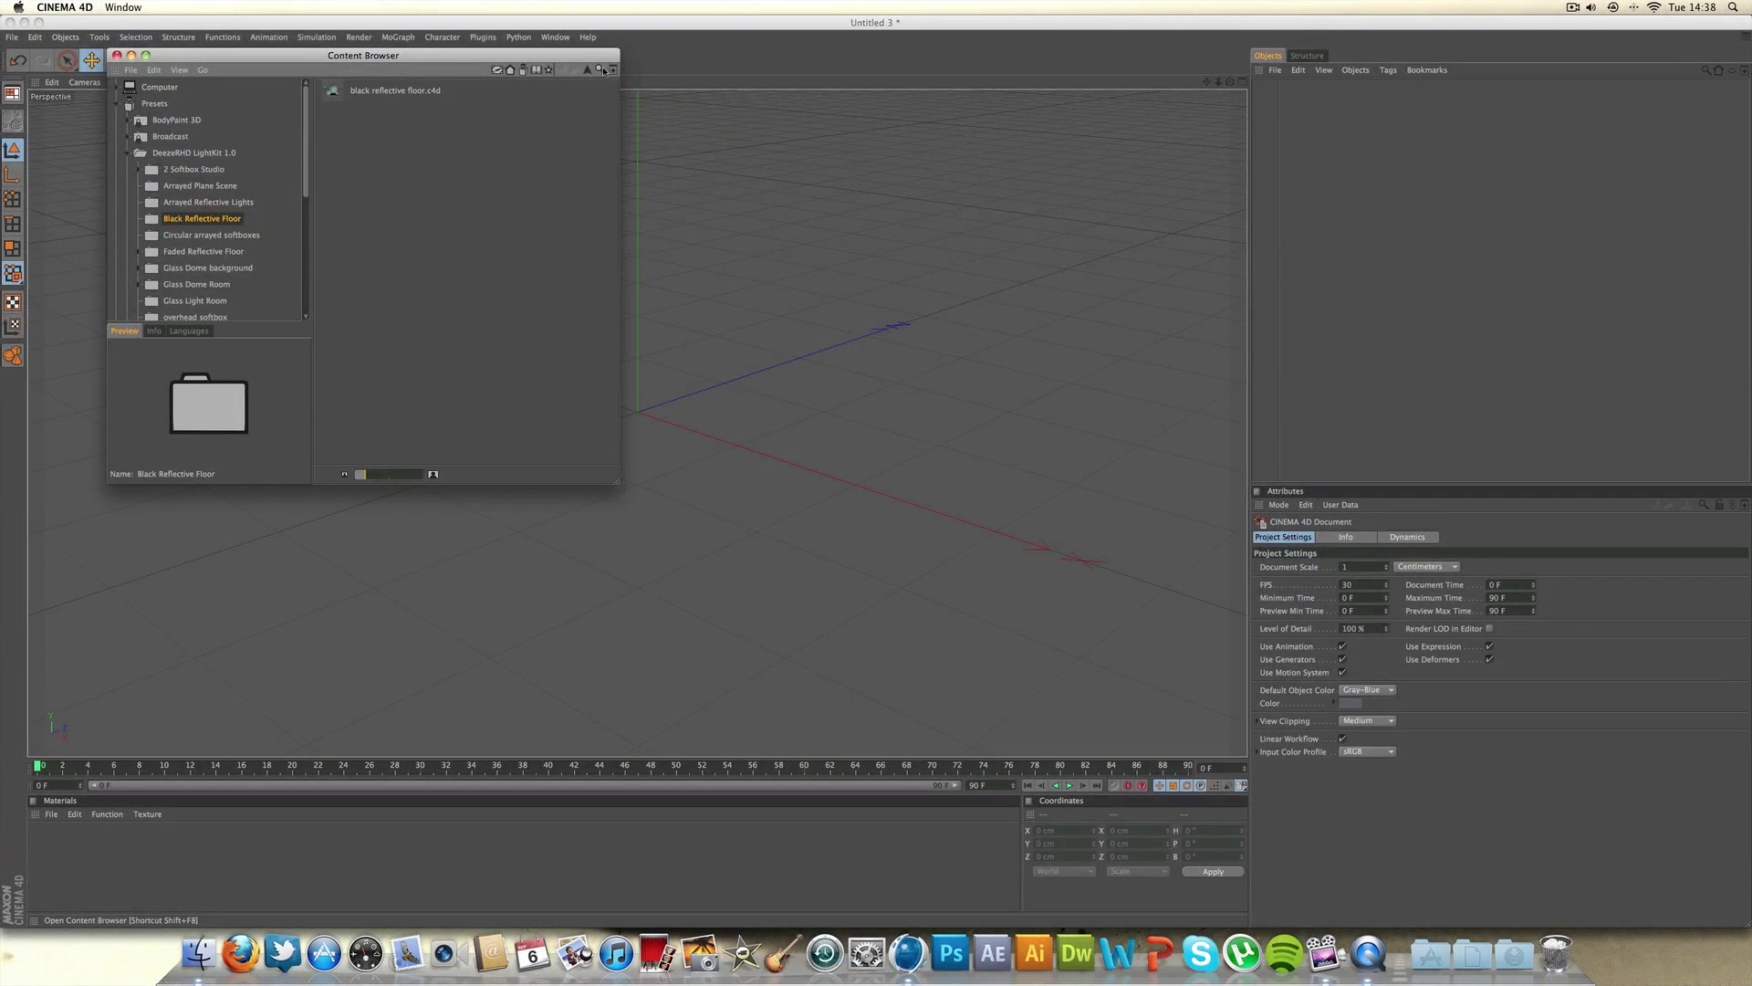
scroll(215, 201, "down", 5)
left_click(193, 198)
scroll(230, 185, "up", 3)
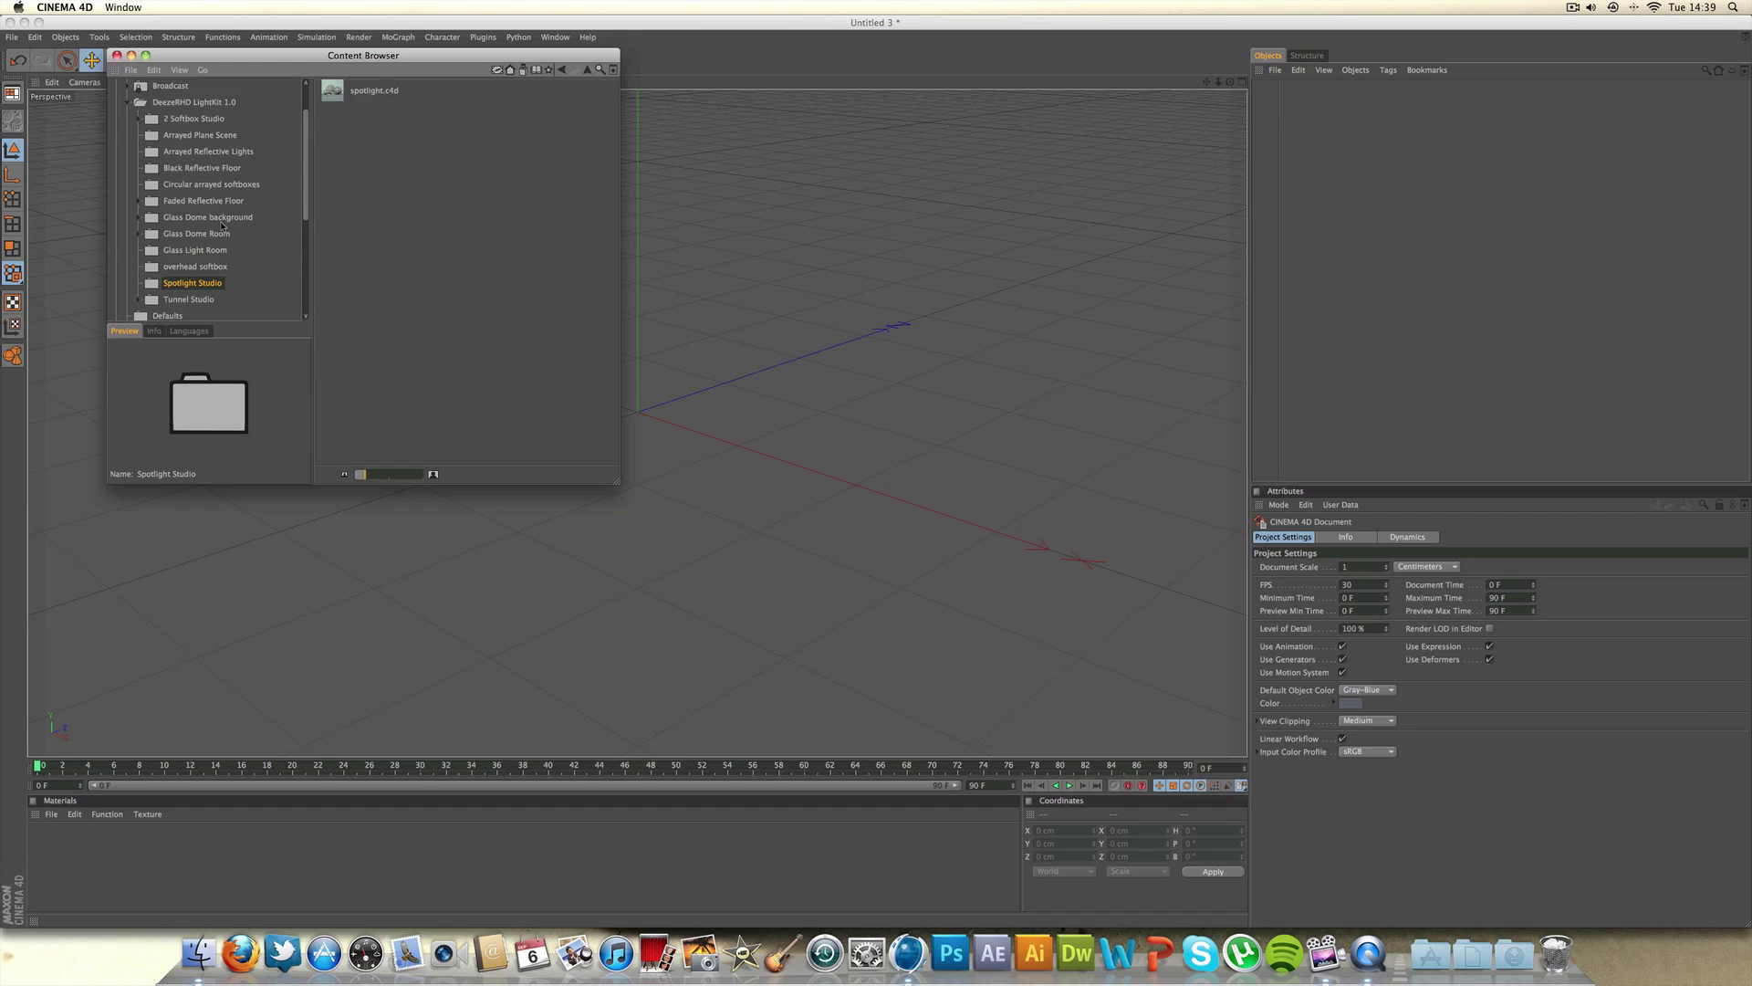
double_click(365, 90)
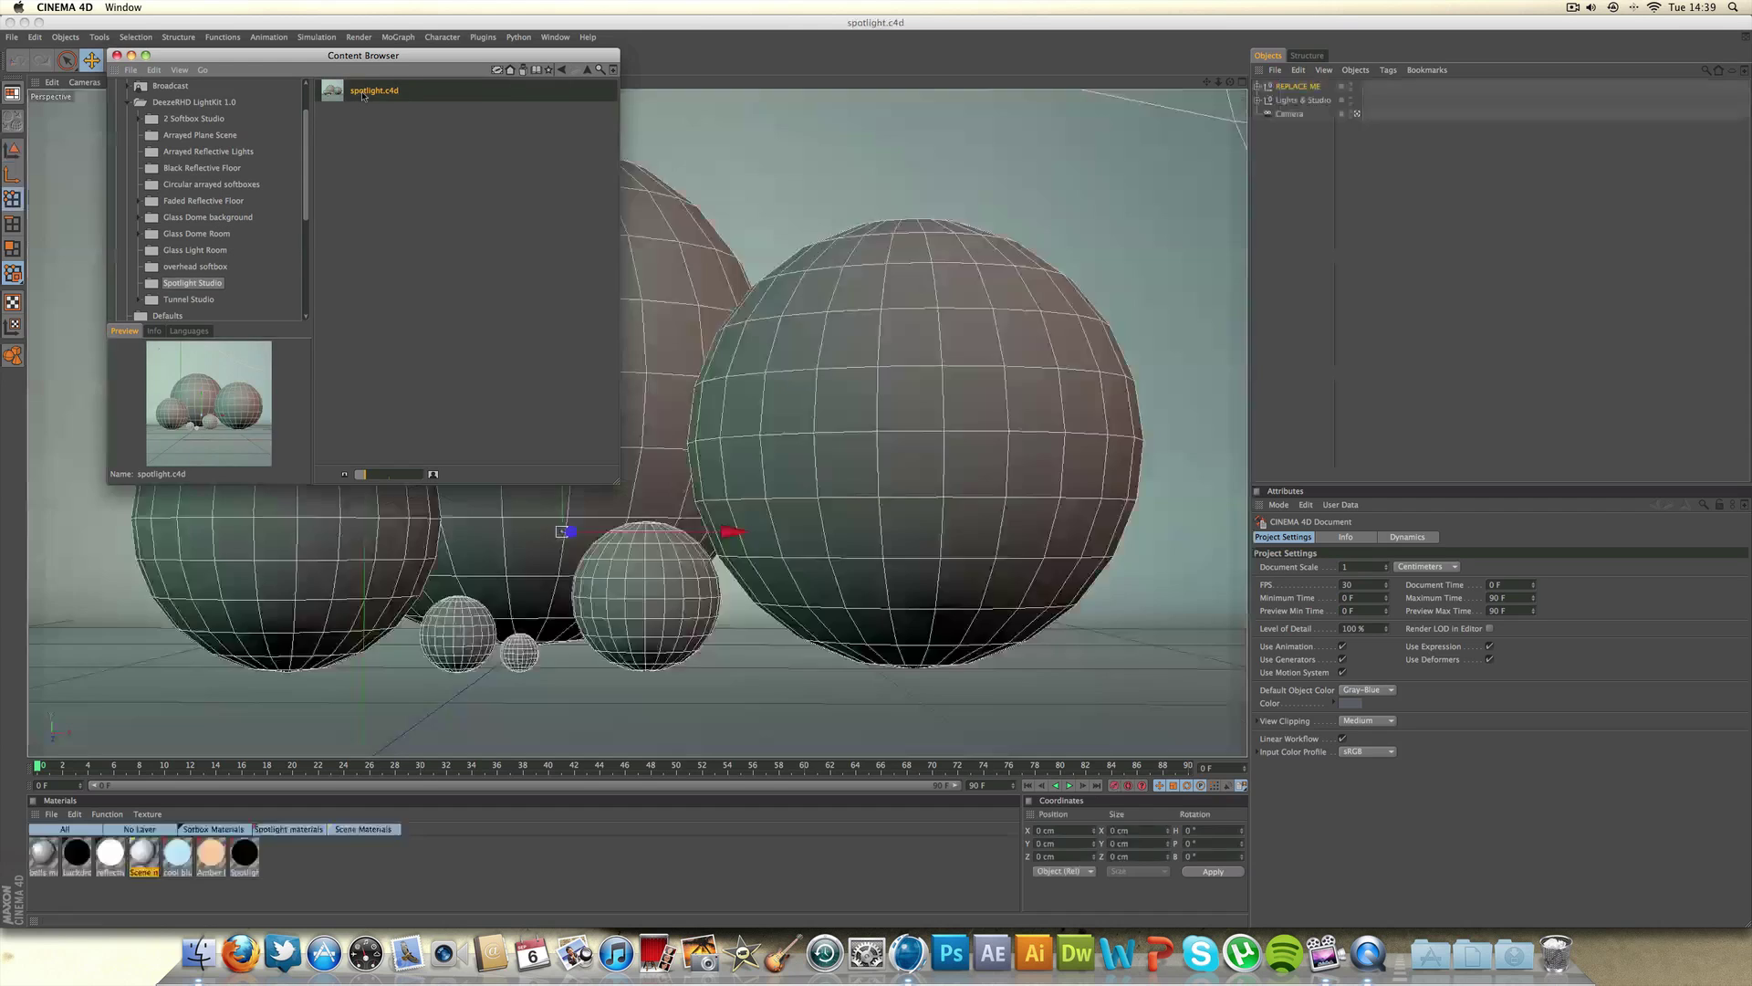
left_click(117, 56)
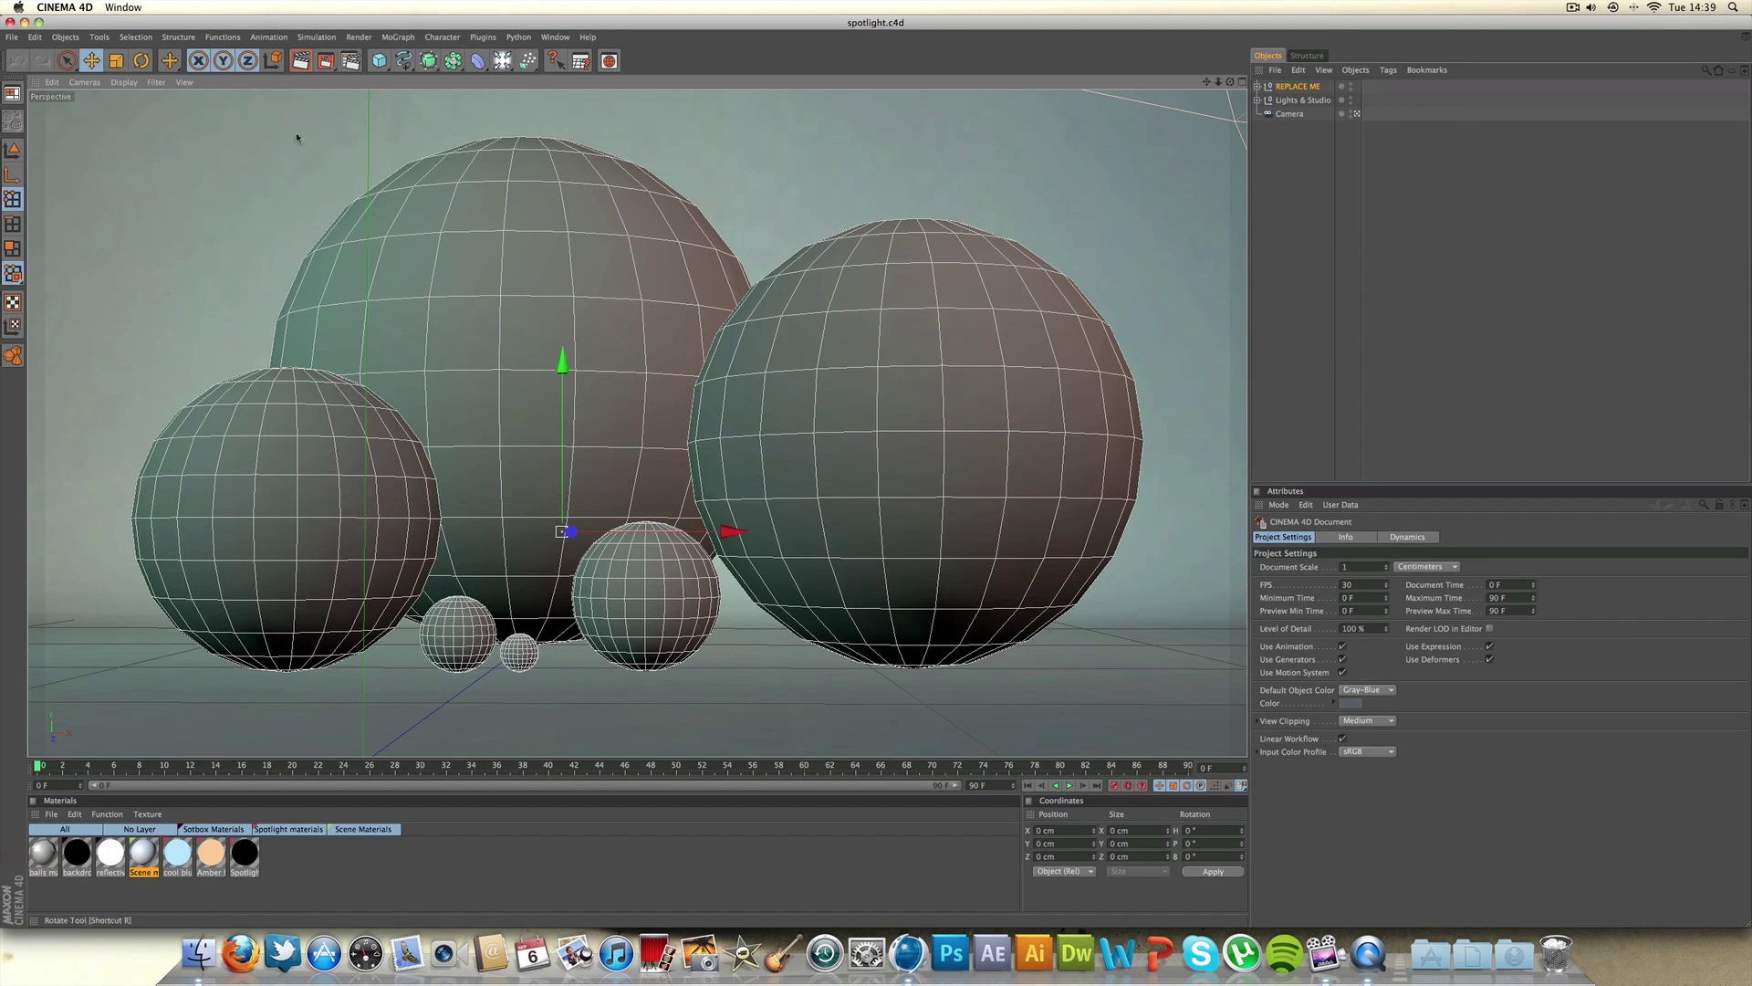
Step: Delete the REPLACE ME null with its placeholder spheres from the scene
left_click(1295, 86)
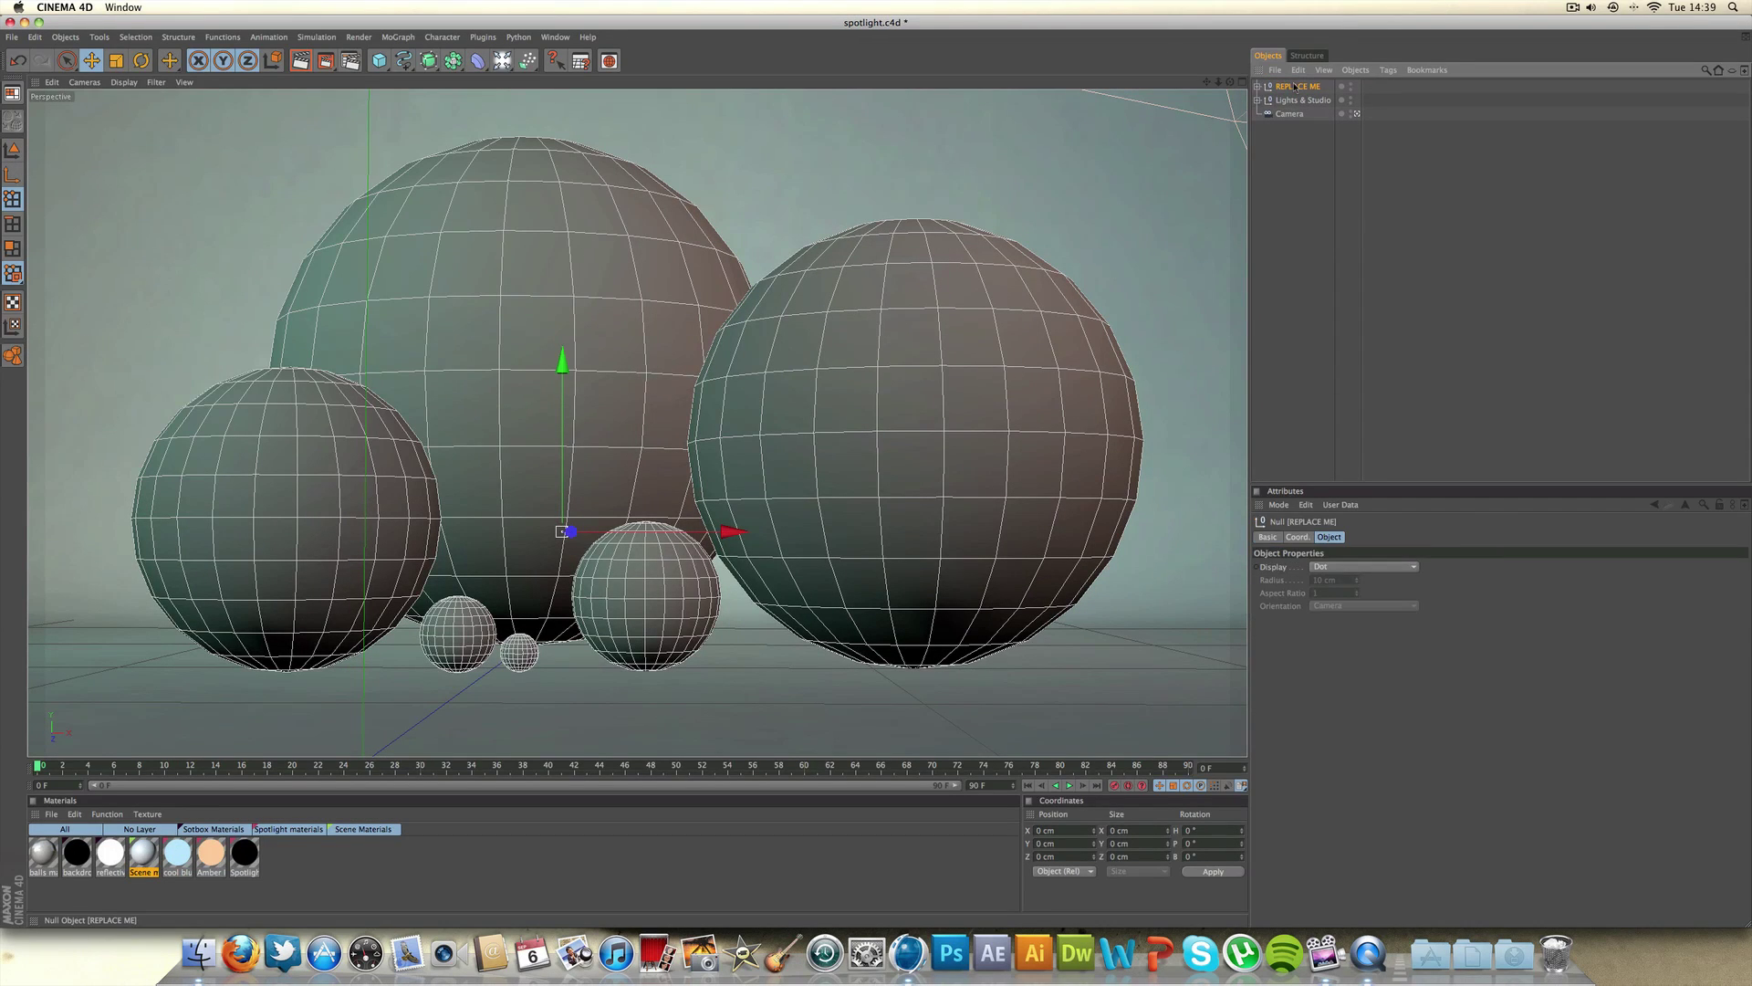
key("Delete")
Step: Add a Compositing tag to the Lights & Studio group and disable its Seen by Camera option
right_click(1295, 86)
mouse_move(1305, 94)
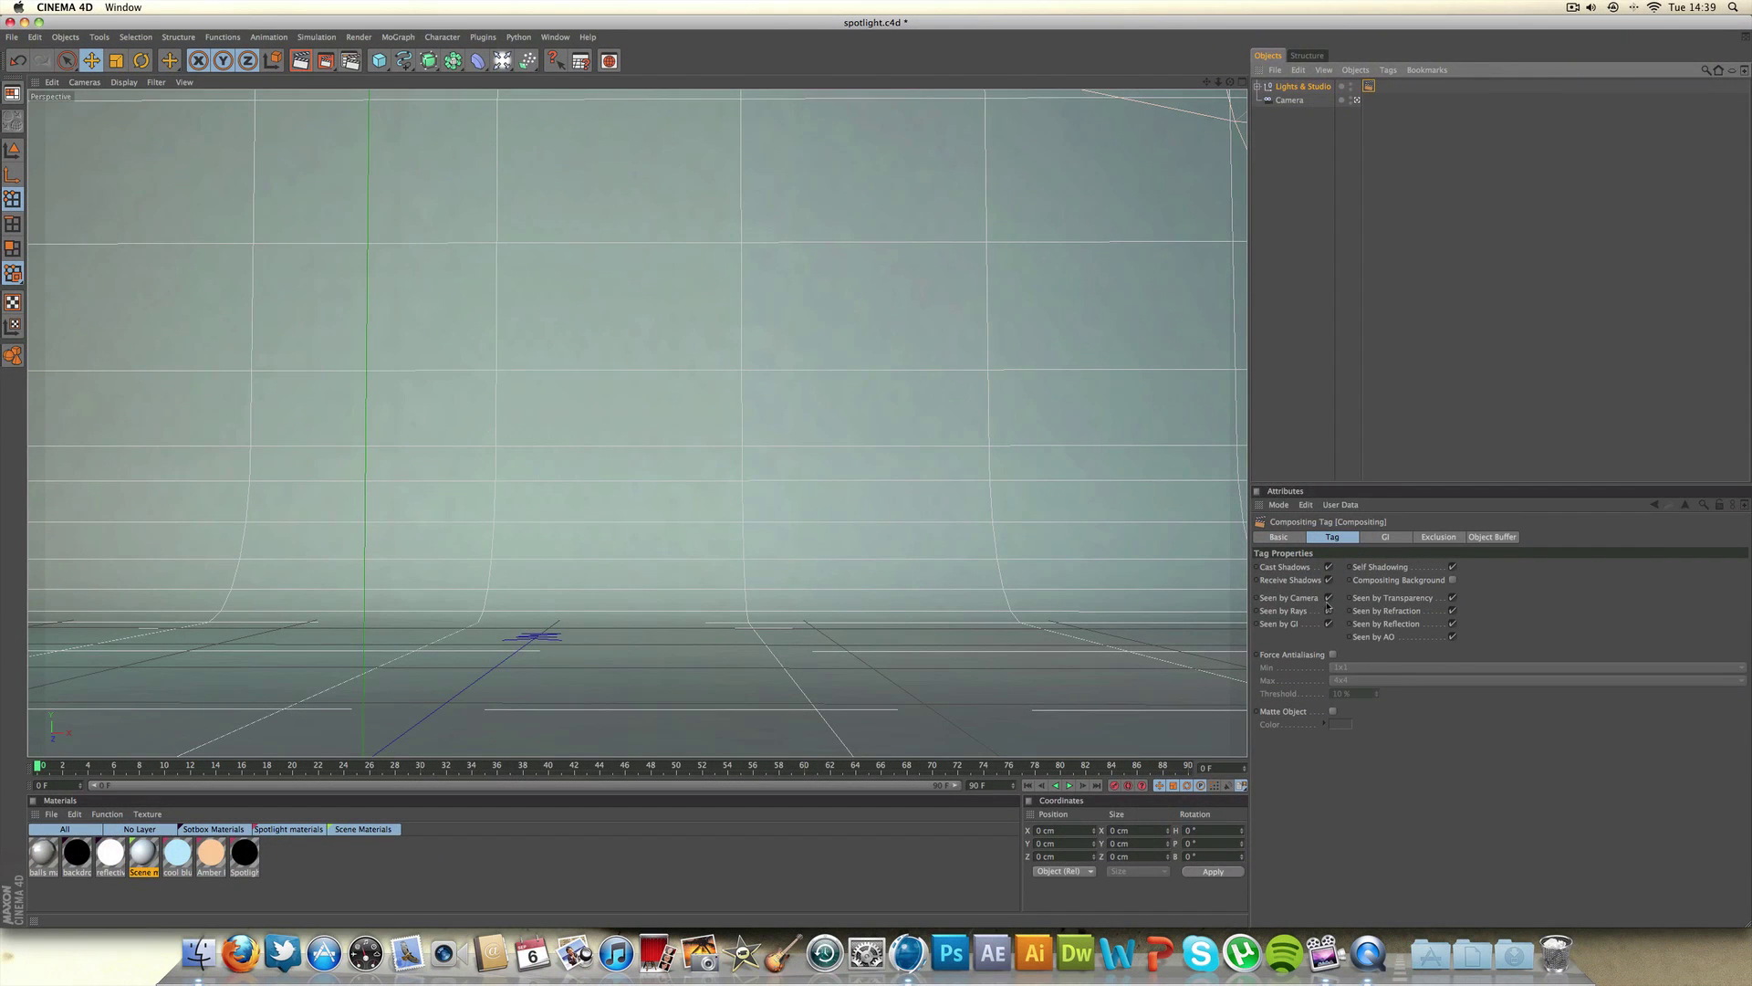
left_click(1328, 598)
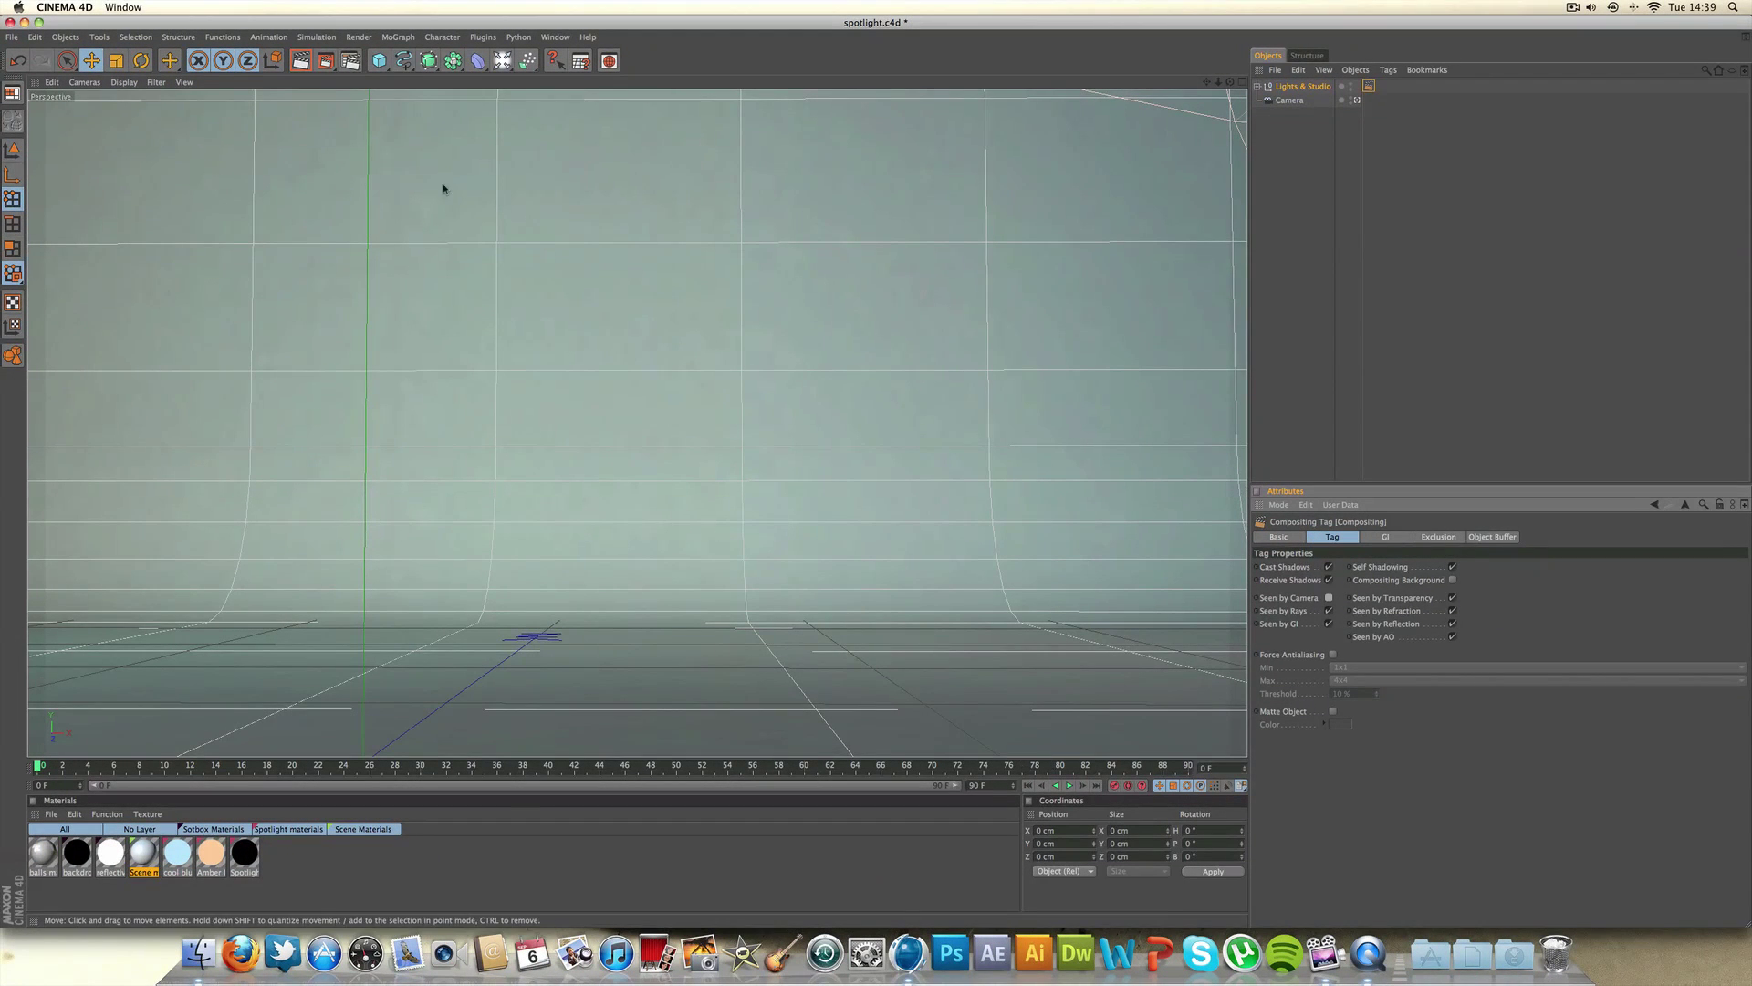
Step: Render the active view to check the scene with the studio hidden from the camera, and deselect everything
left_click(301, 61)
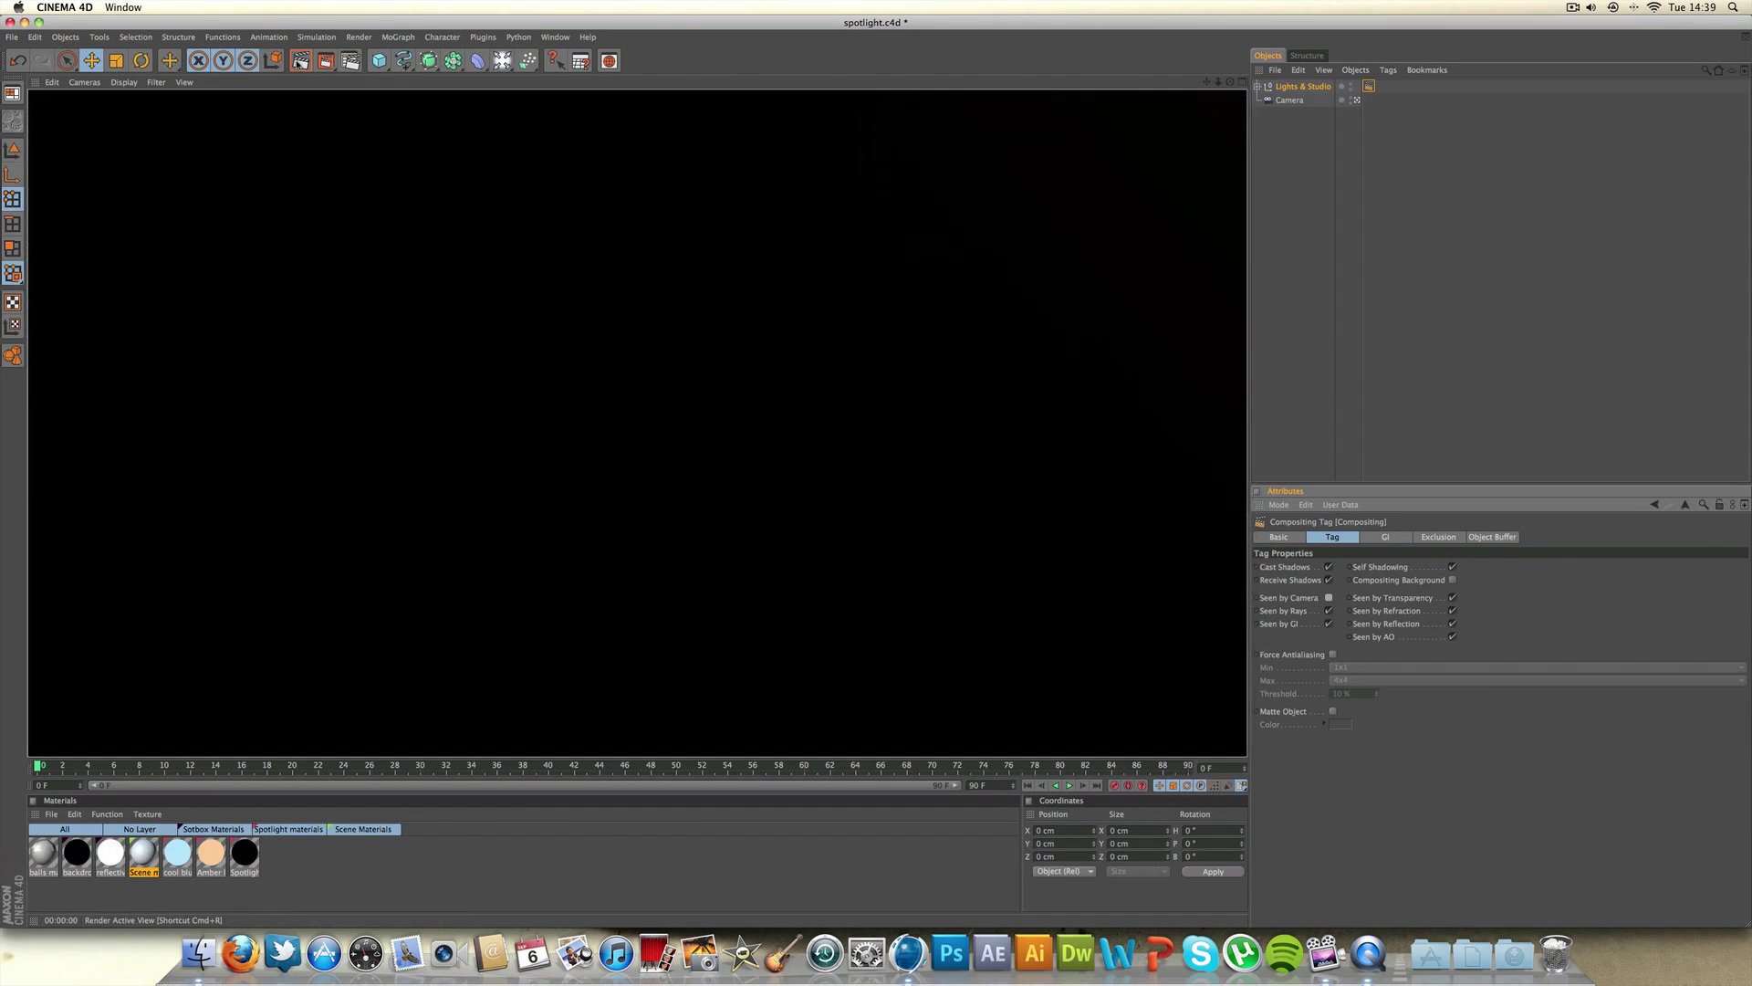
left_click(1317, 296)
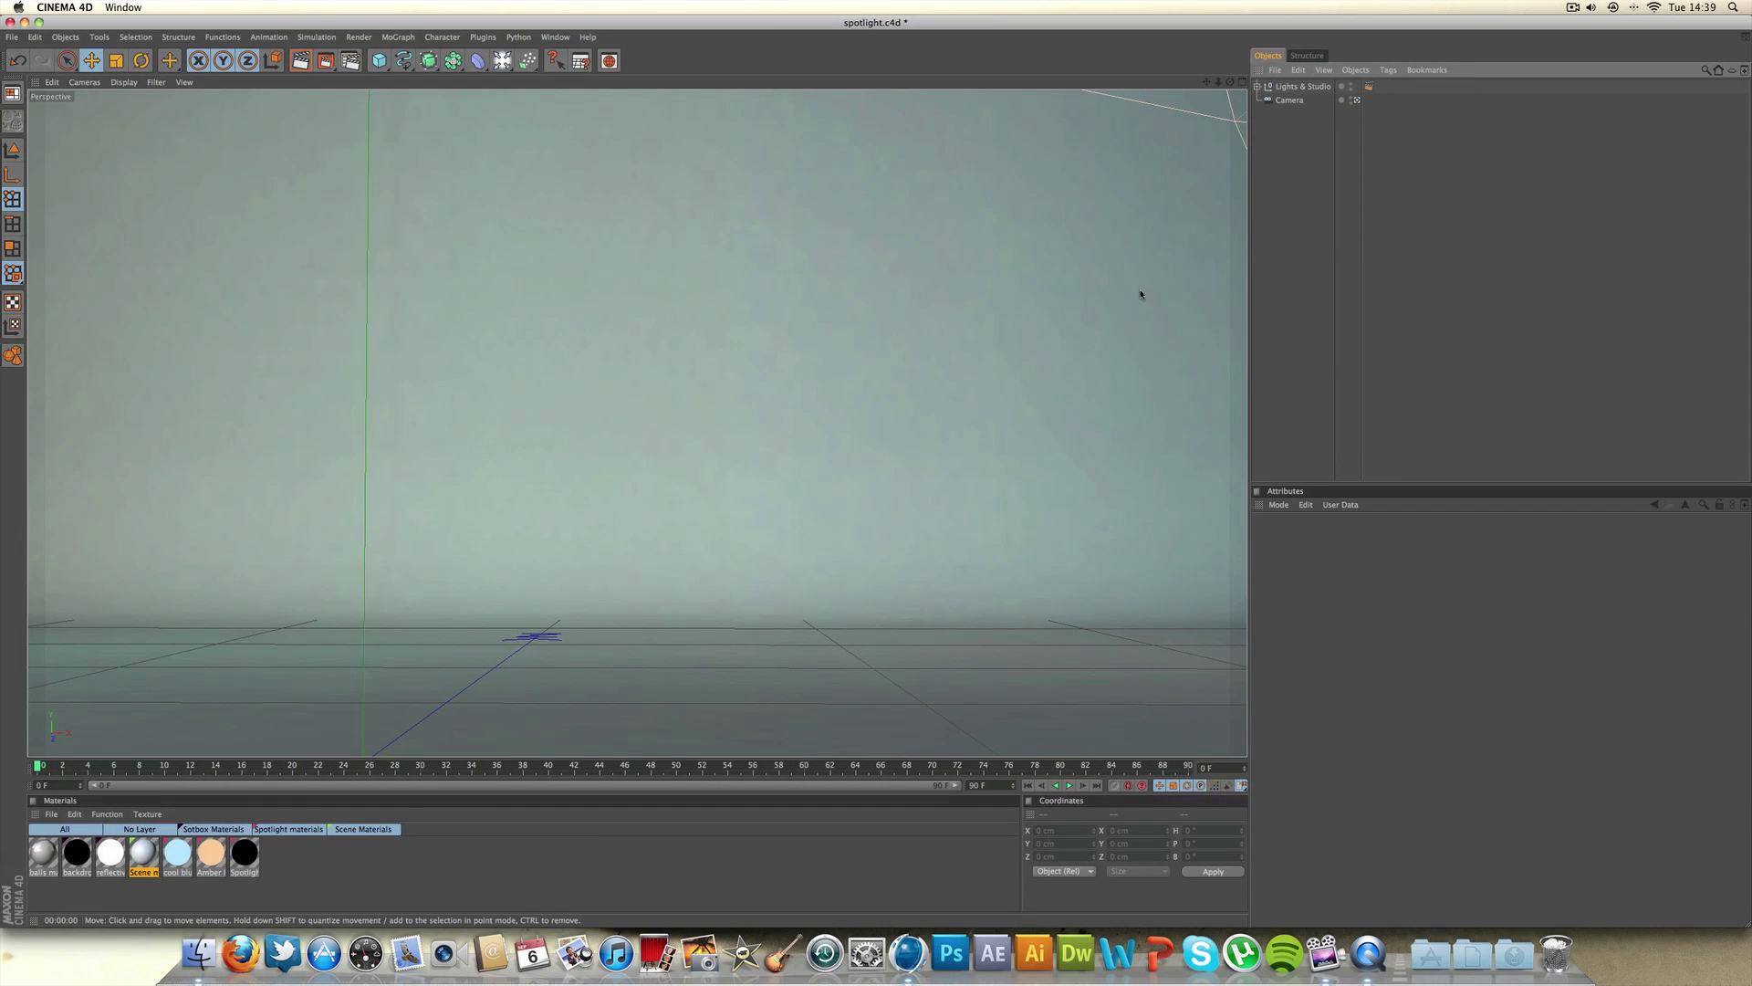
Step: Add a MoGraph MoText object to the scene
left_click(397, 37)
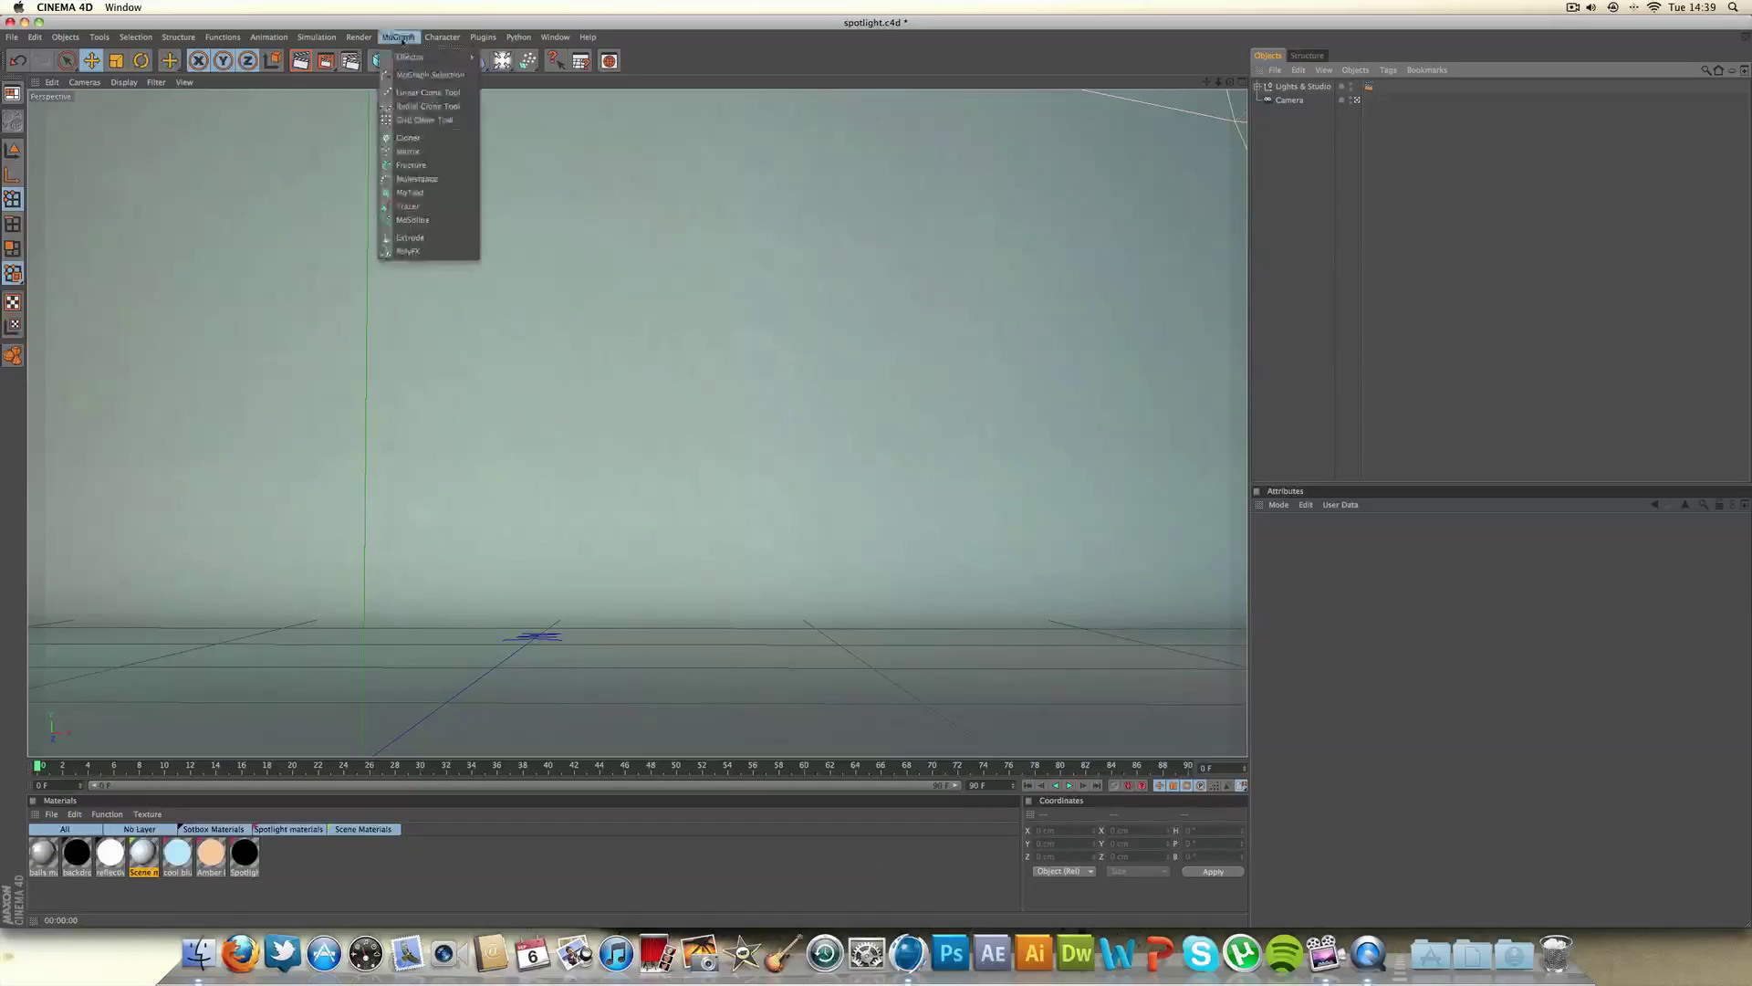
left_click(428, 188)
scroll(428, 192, "up", 2)
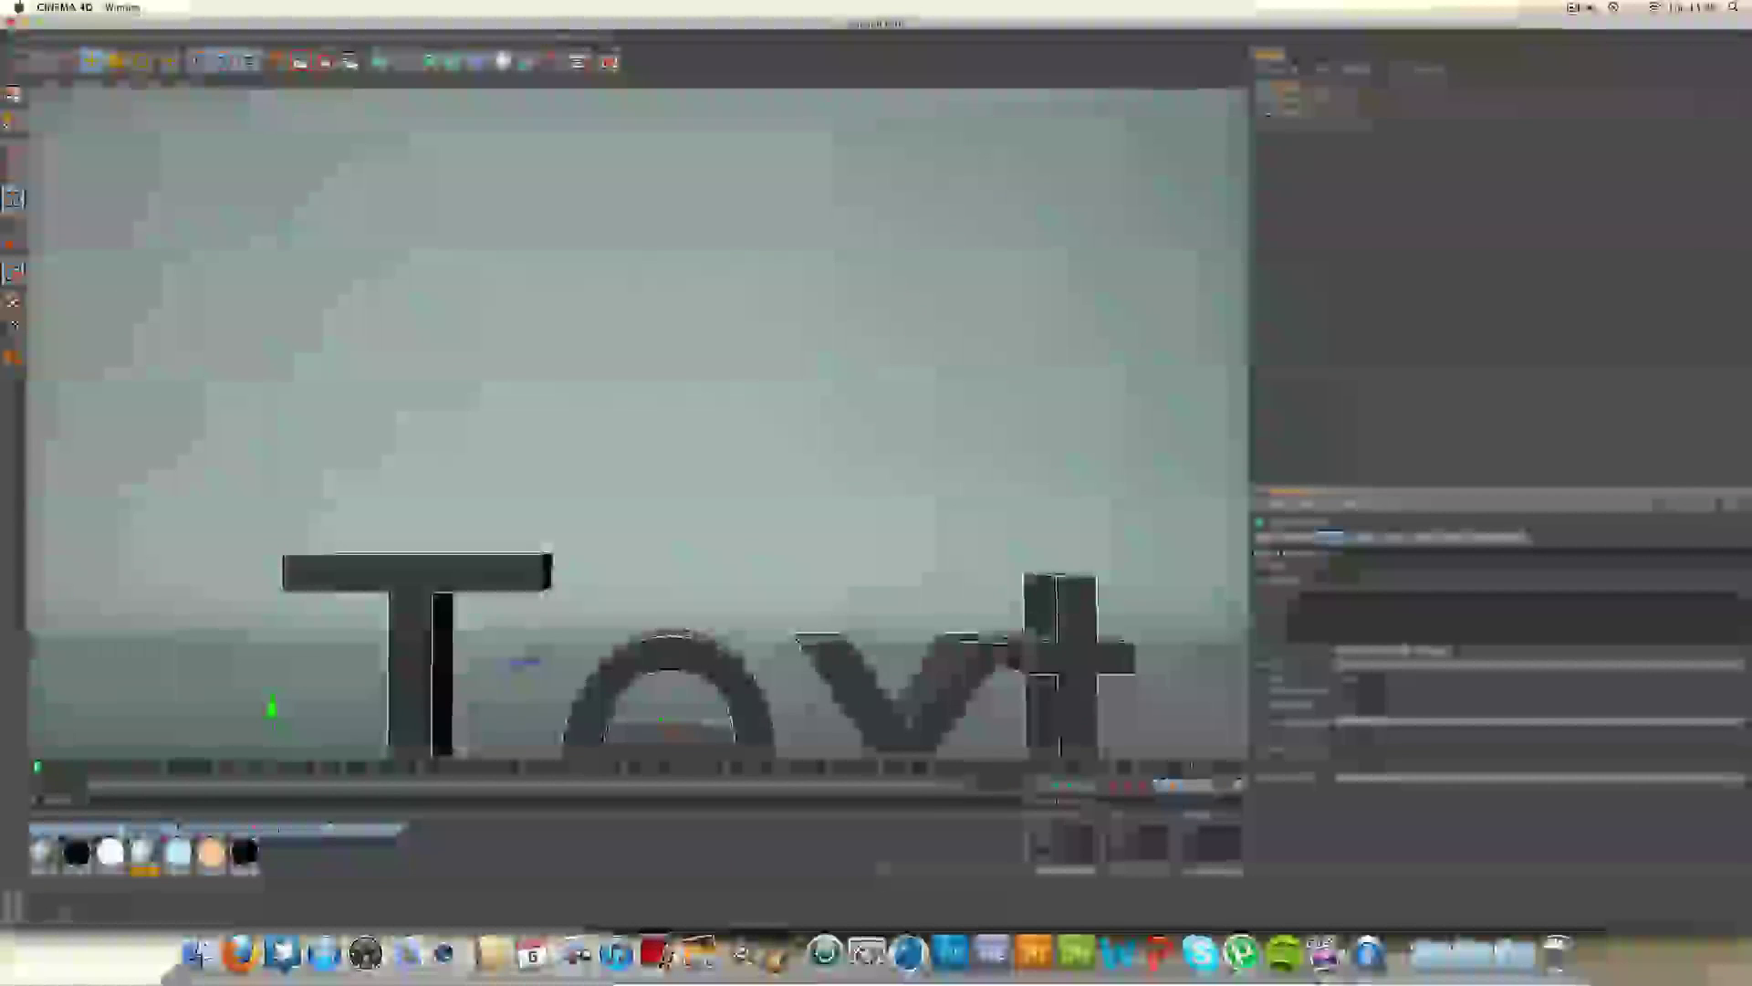
middle_click_drag(639, 547, 599, 350, "alt")
scroll(639, 421, "down", 3)
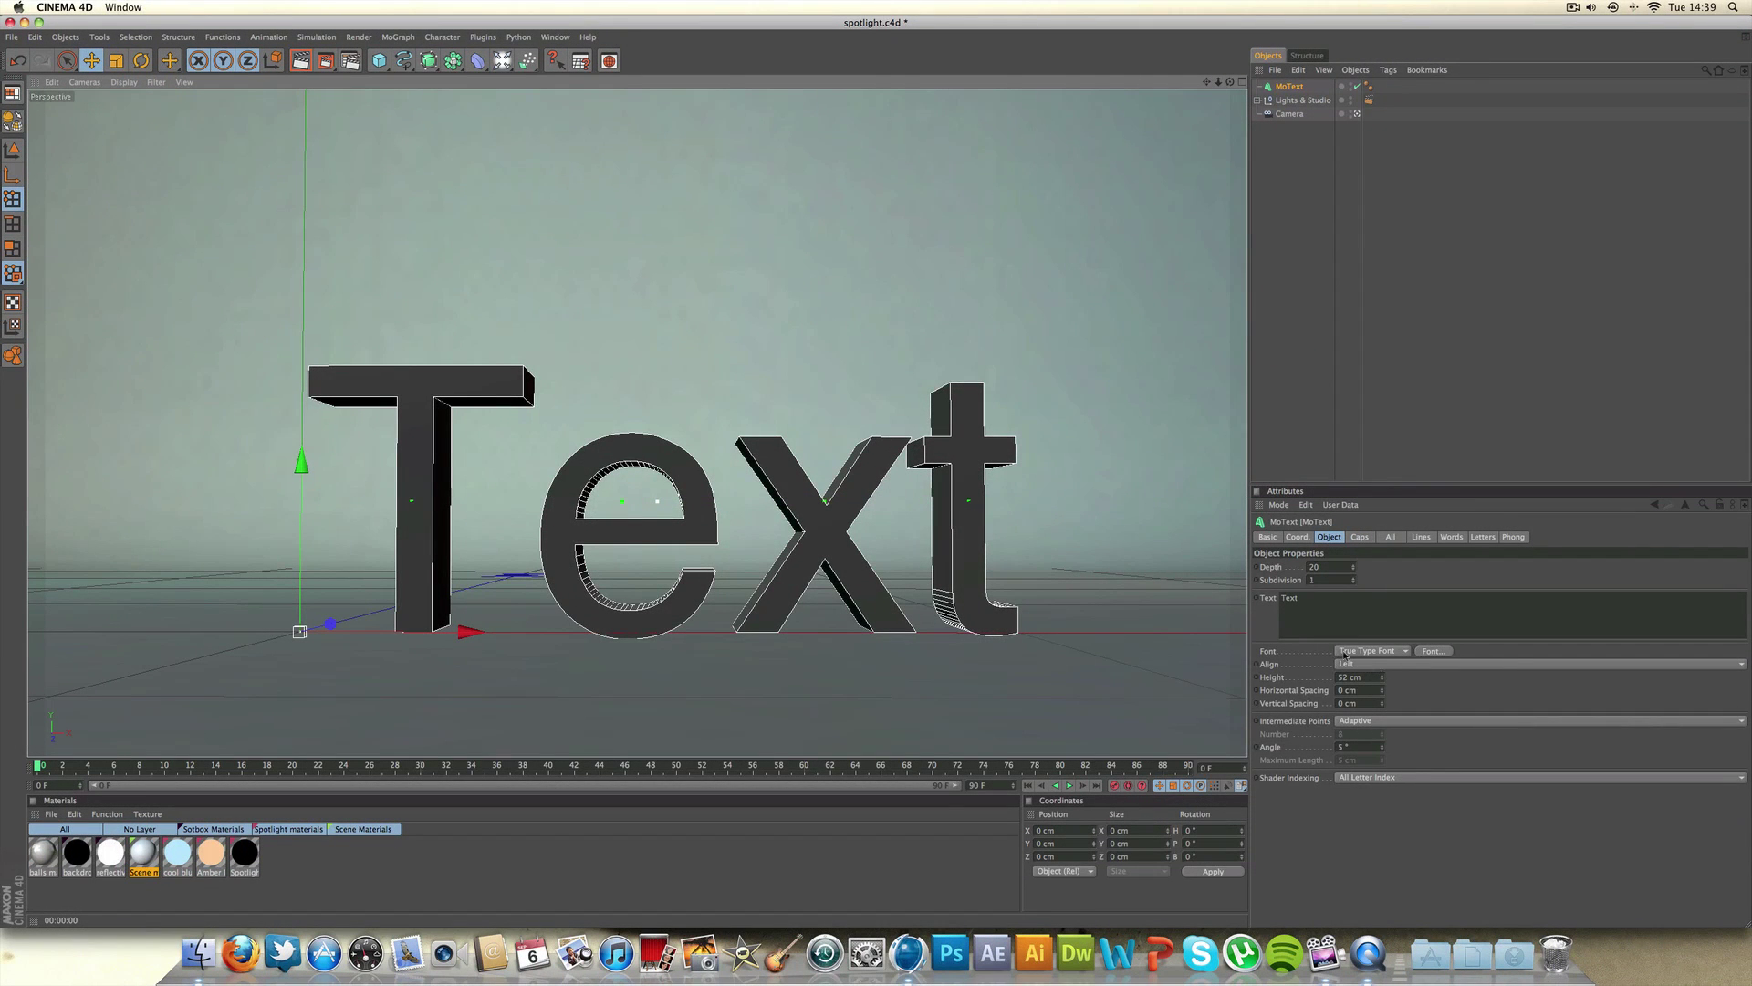
Step: Replace the MoText's default wording with "TUTORIAL?"
left_click_drag(1305, 598, 1212, 584)
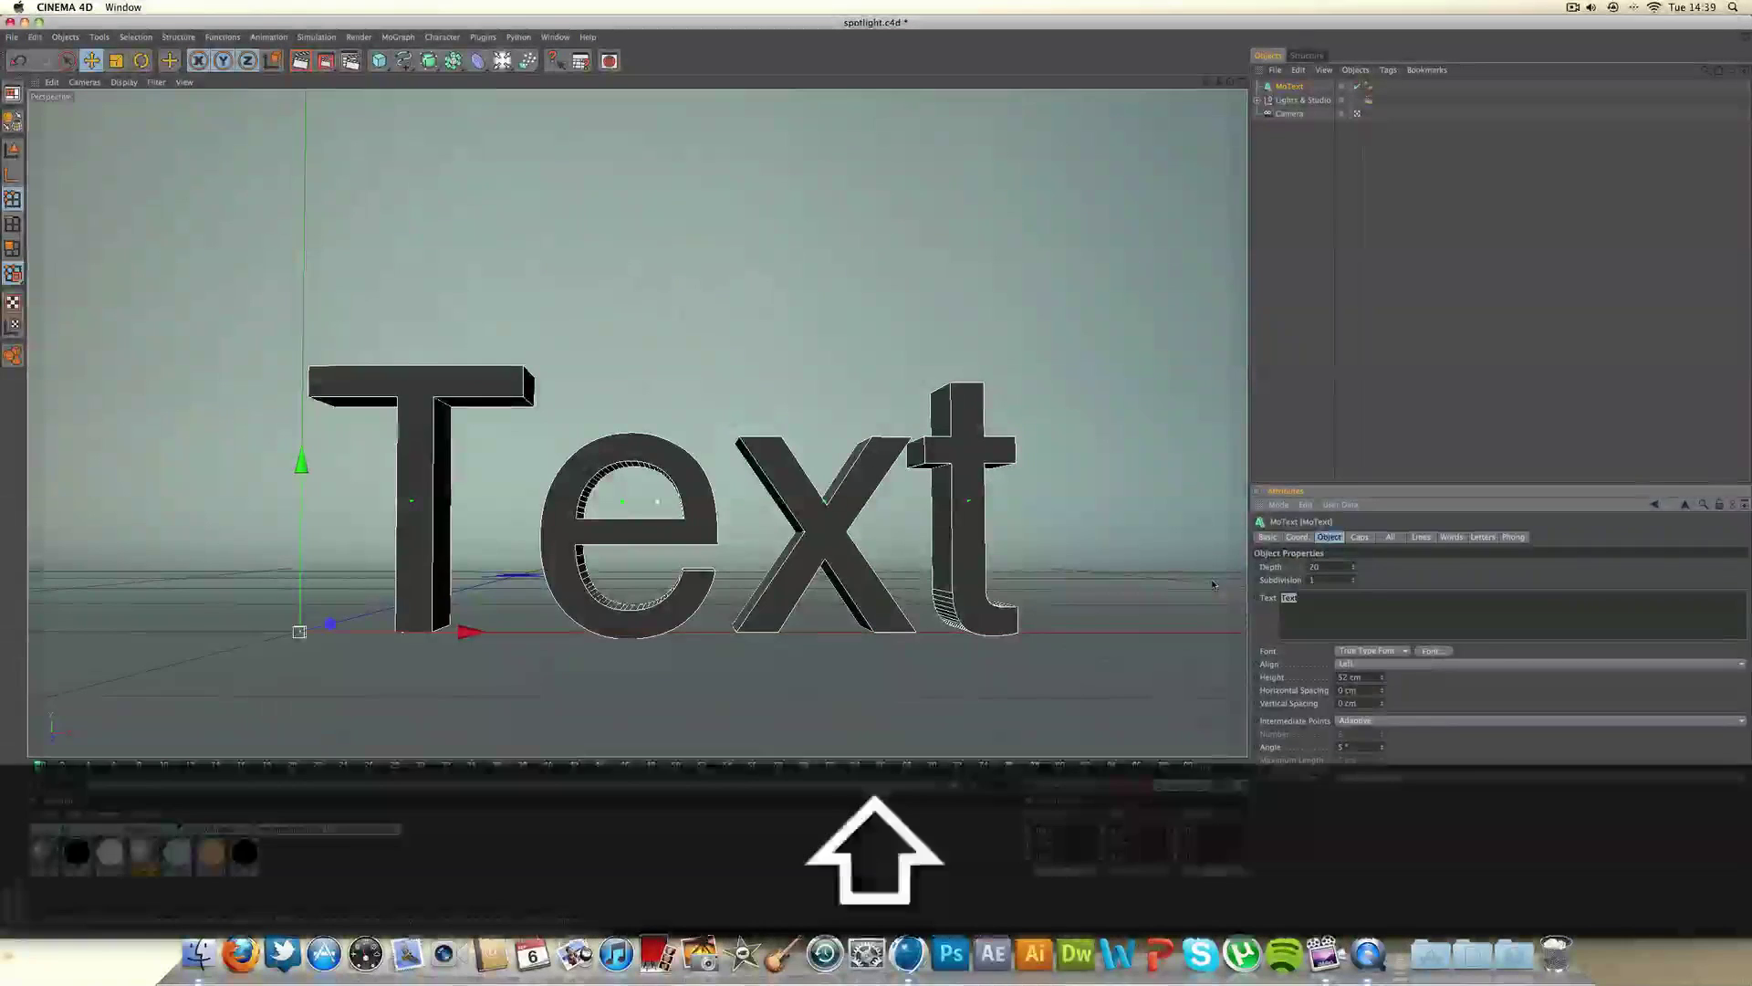
type("TUTORI")
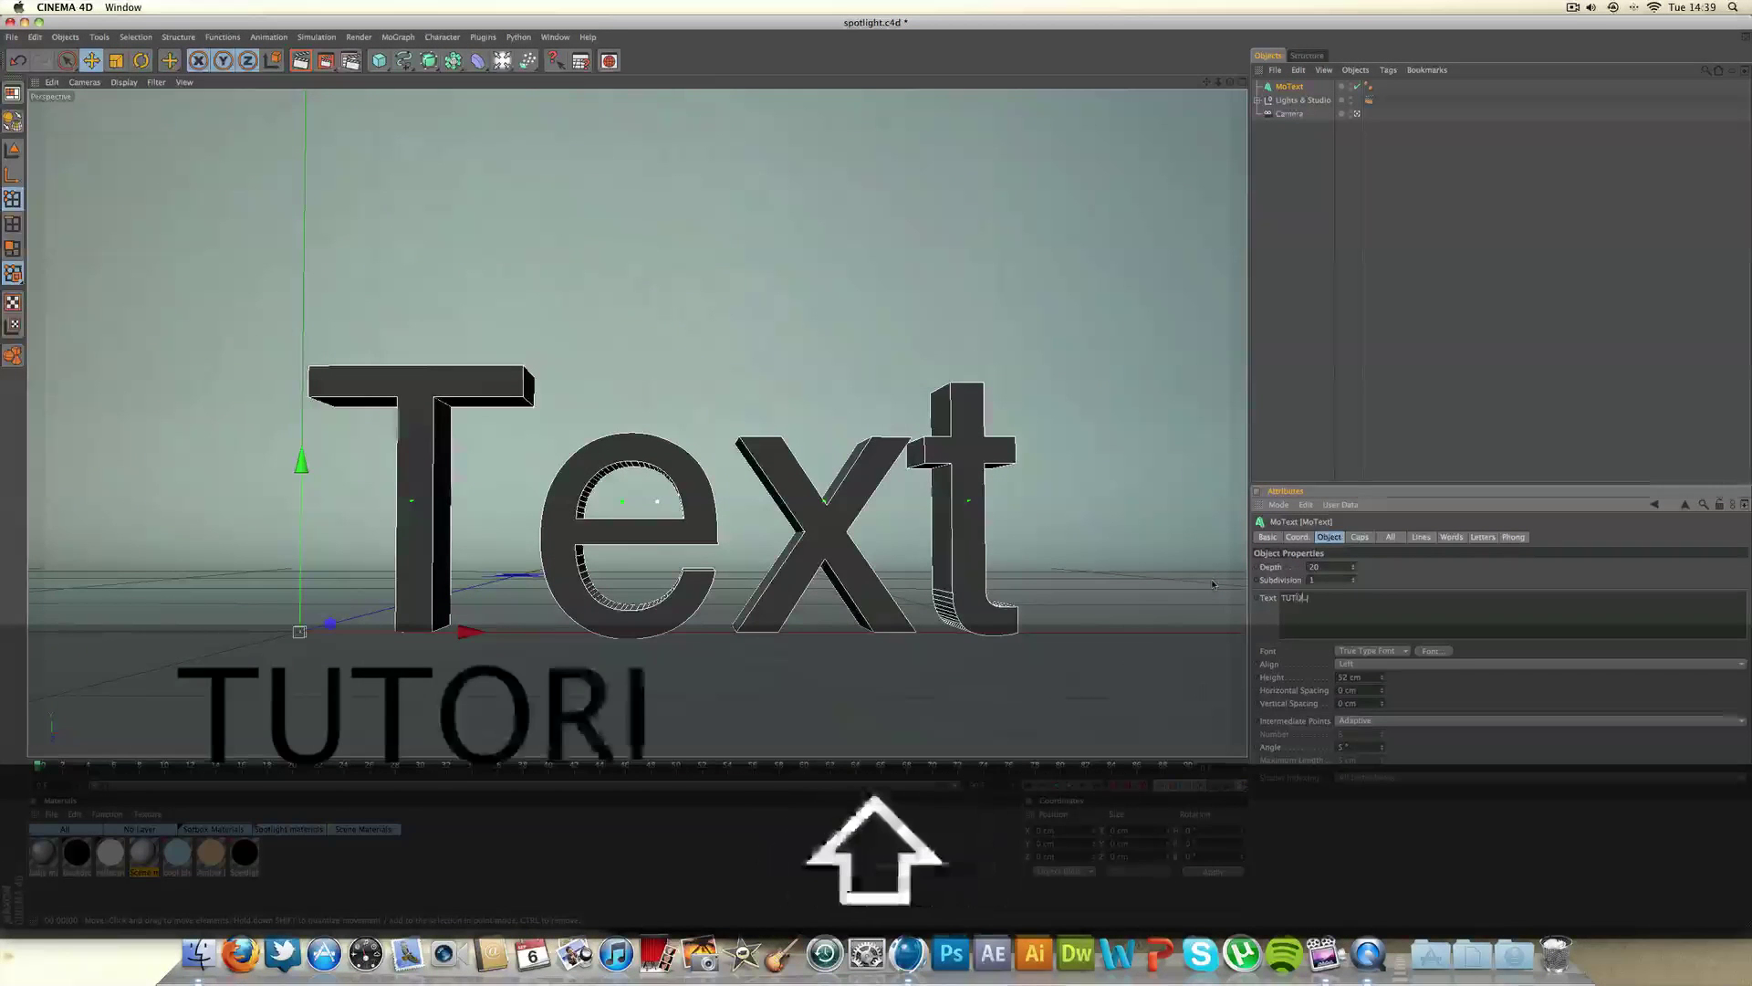
type("RL")
key("BackSpace")
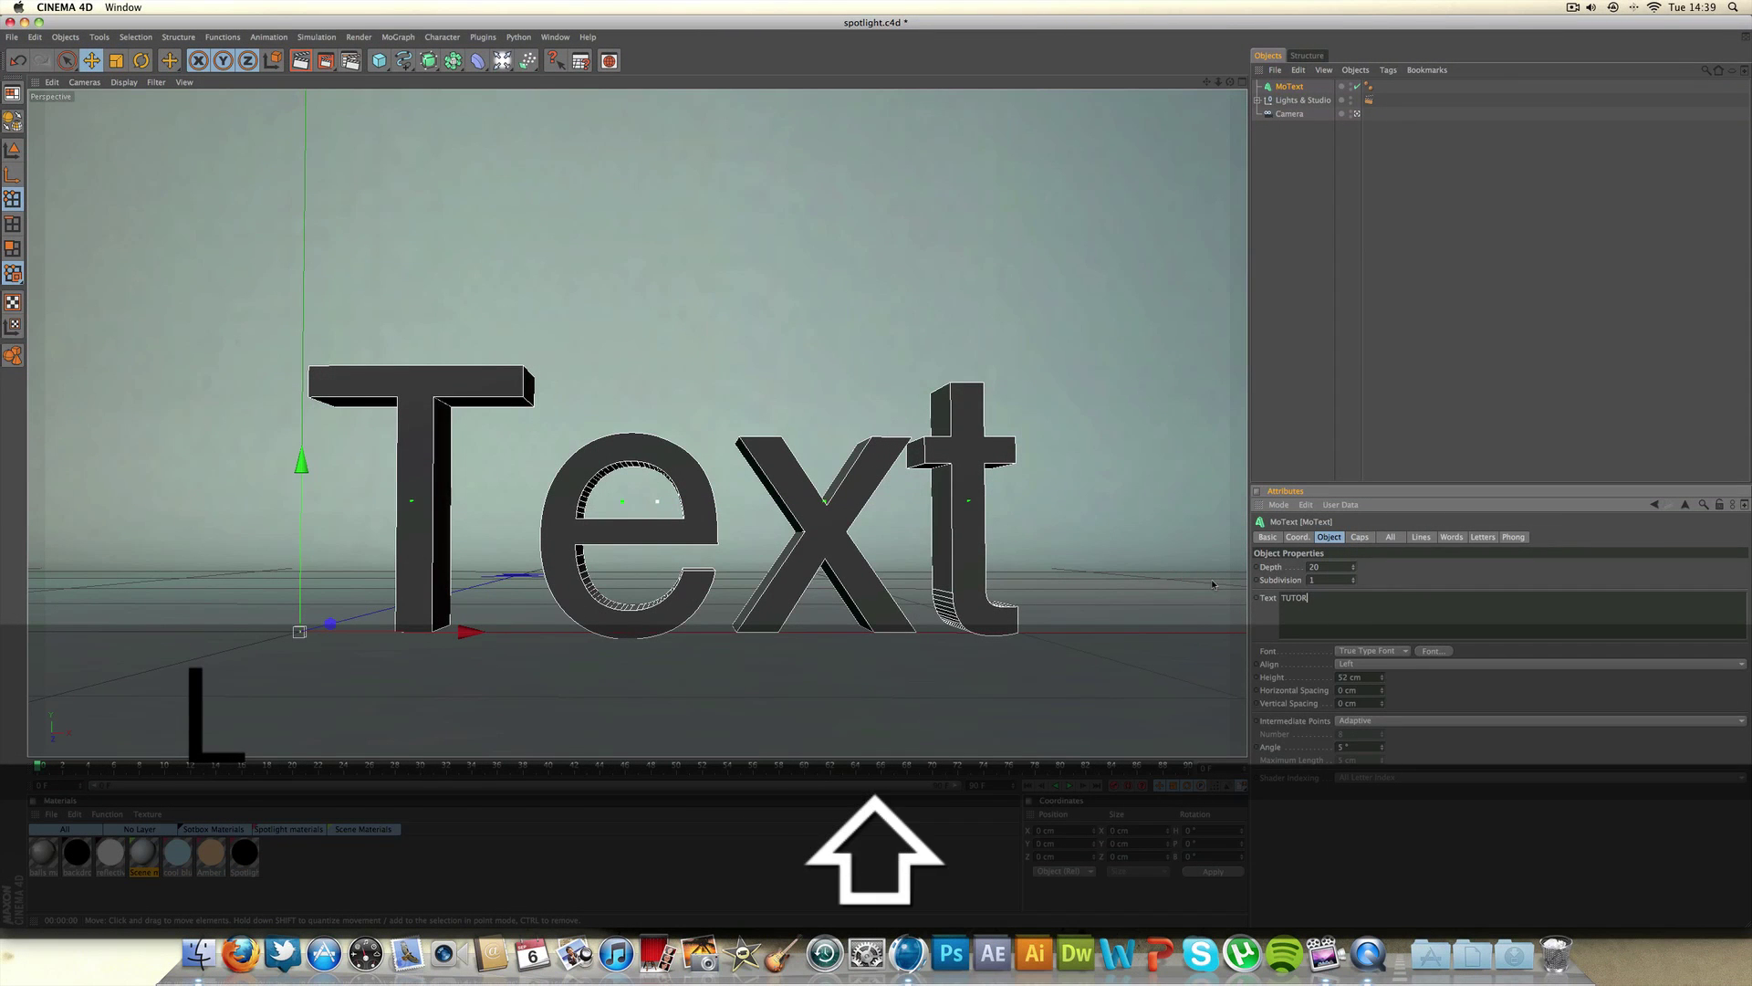
type("IAL")
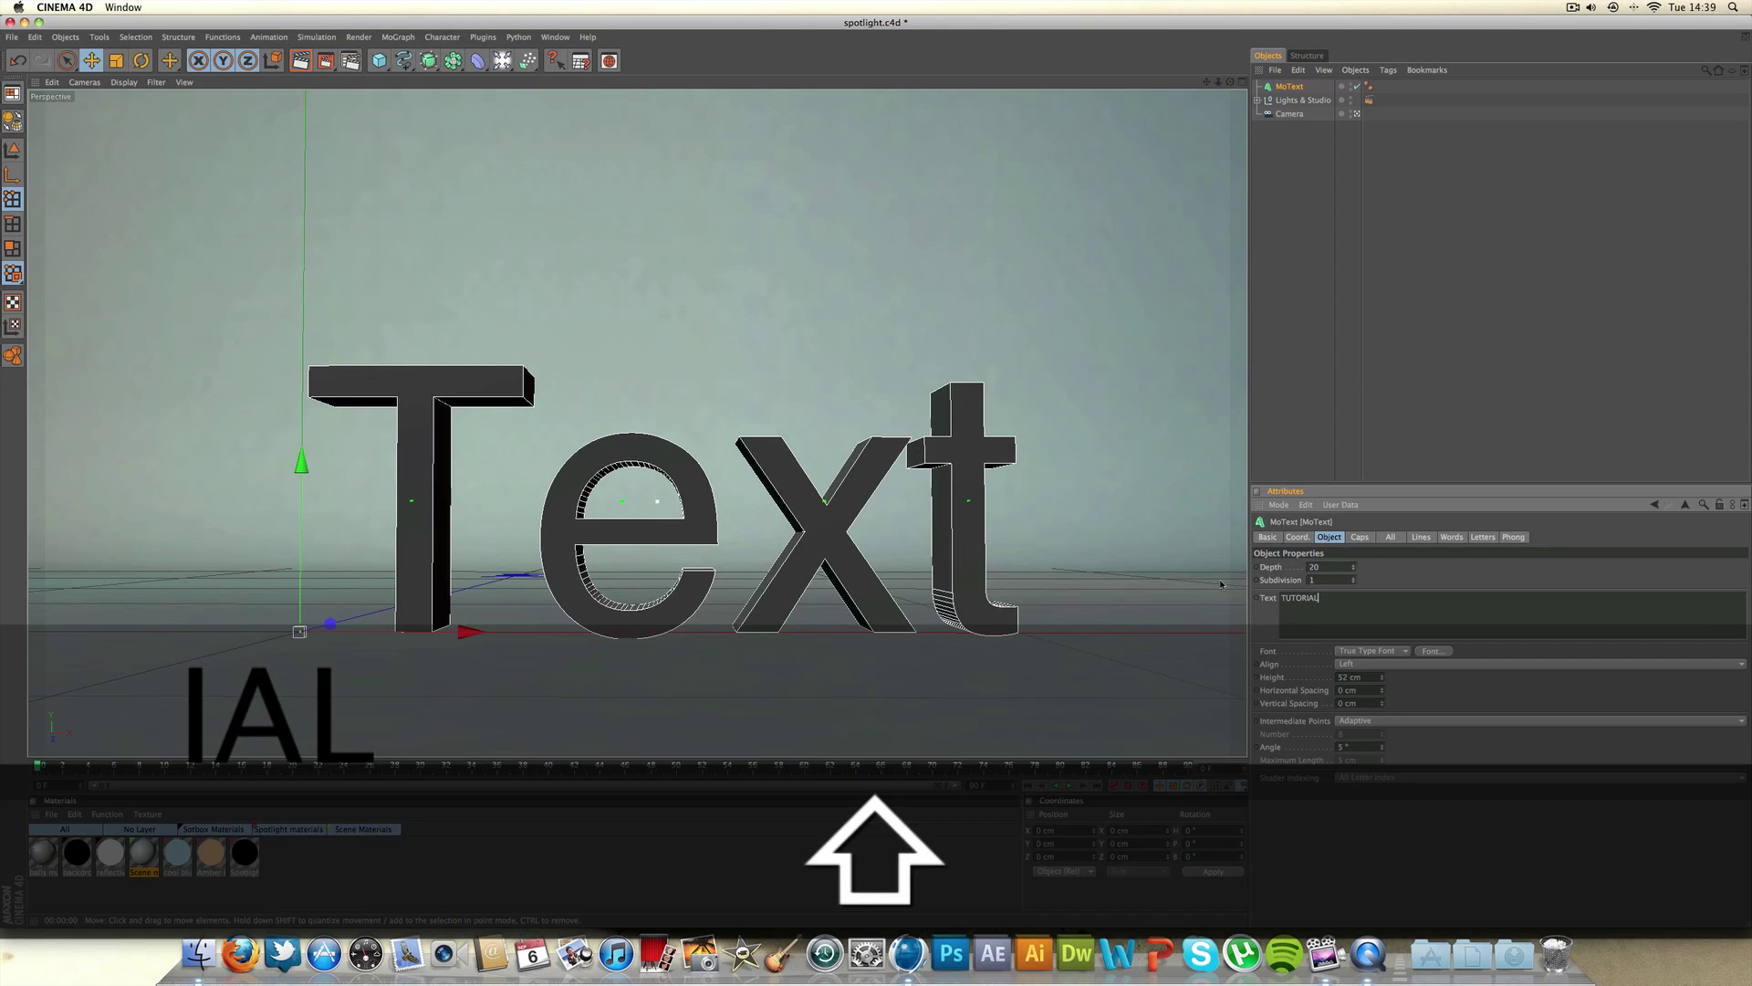
type("?")
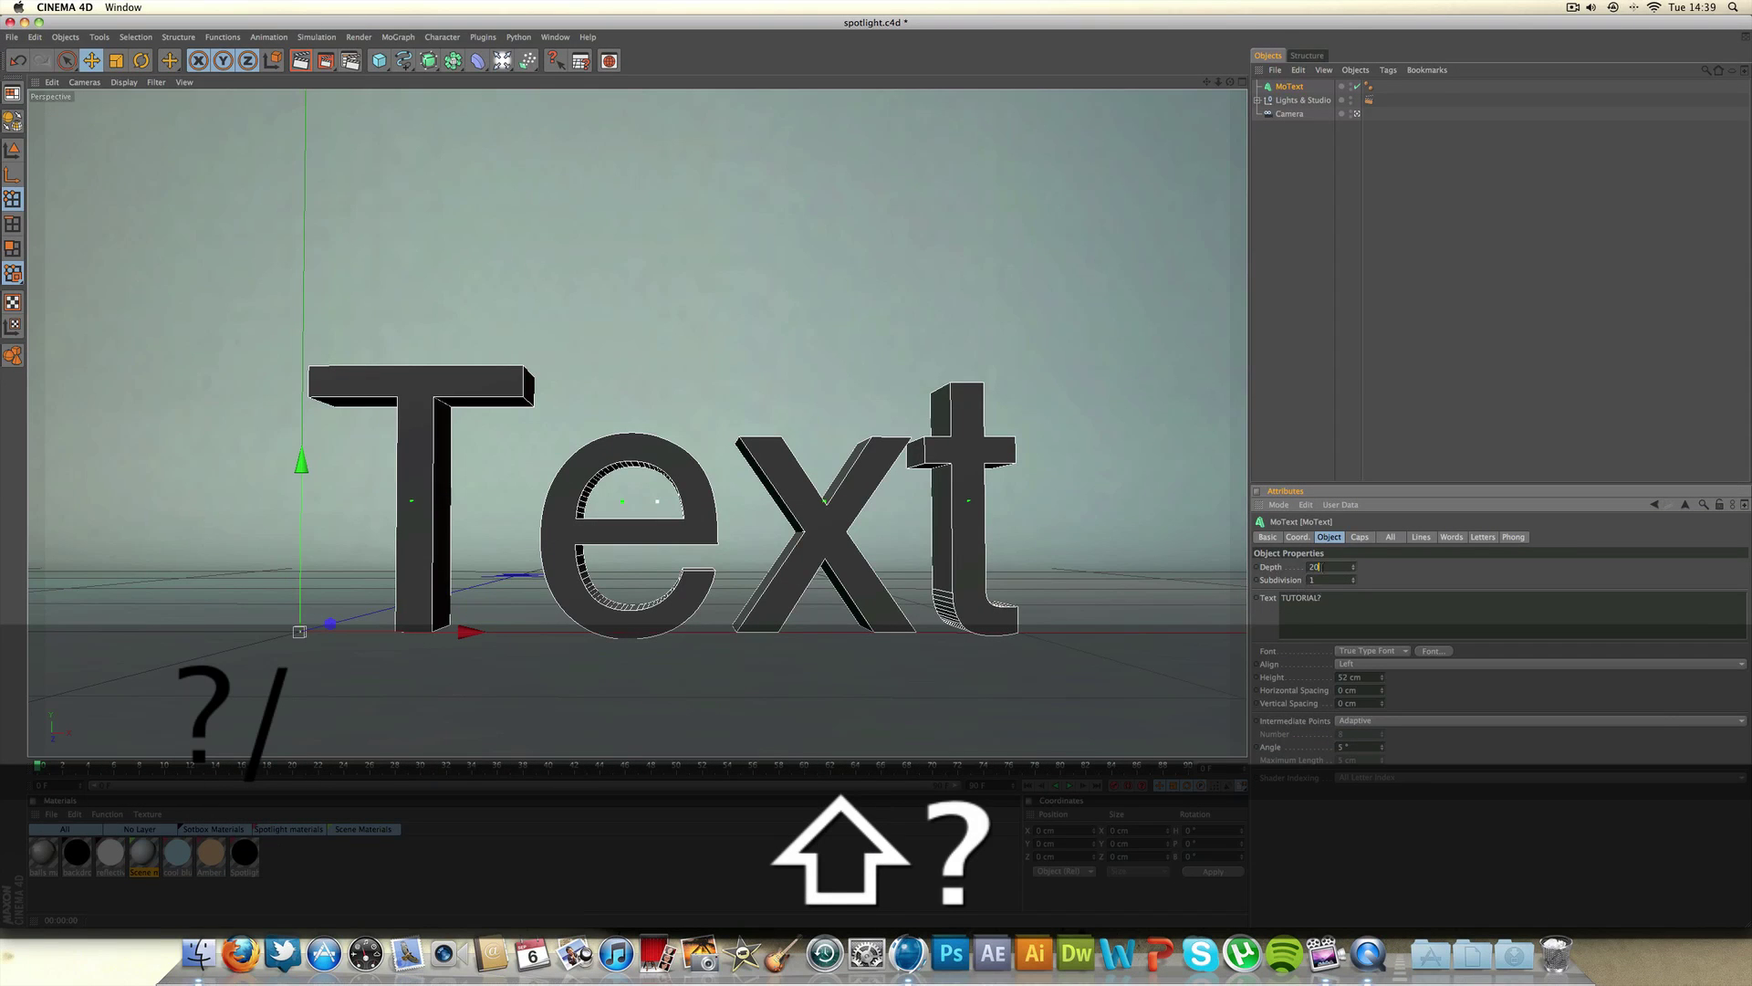
Step: Set the MoText's extrusion depth to 40 and its subdivision to 40
left_click(1247, 585)
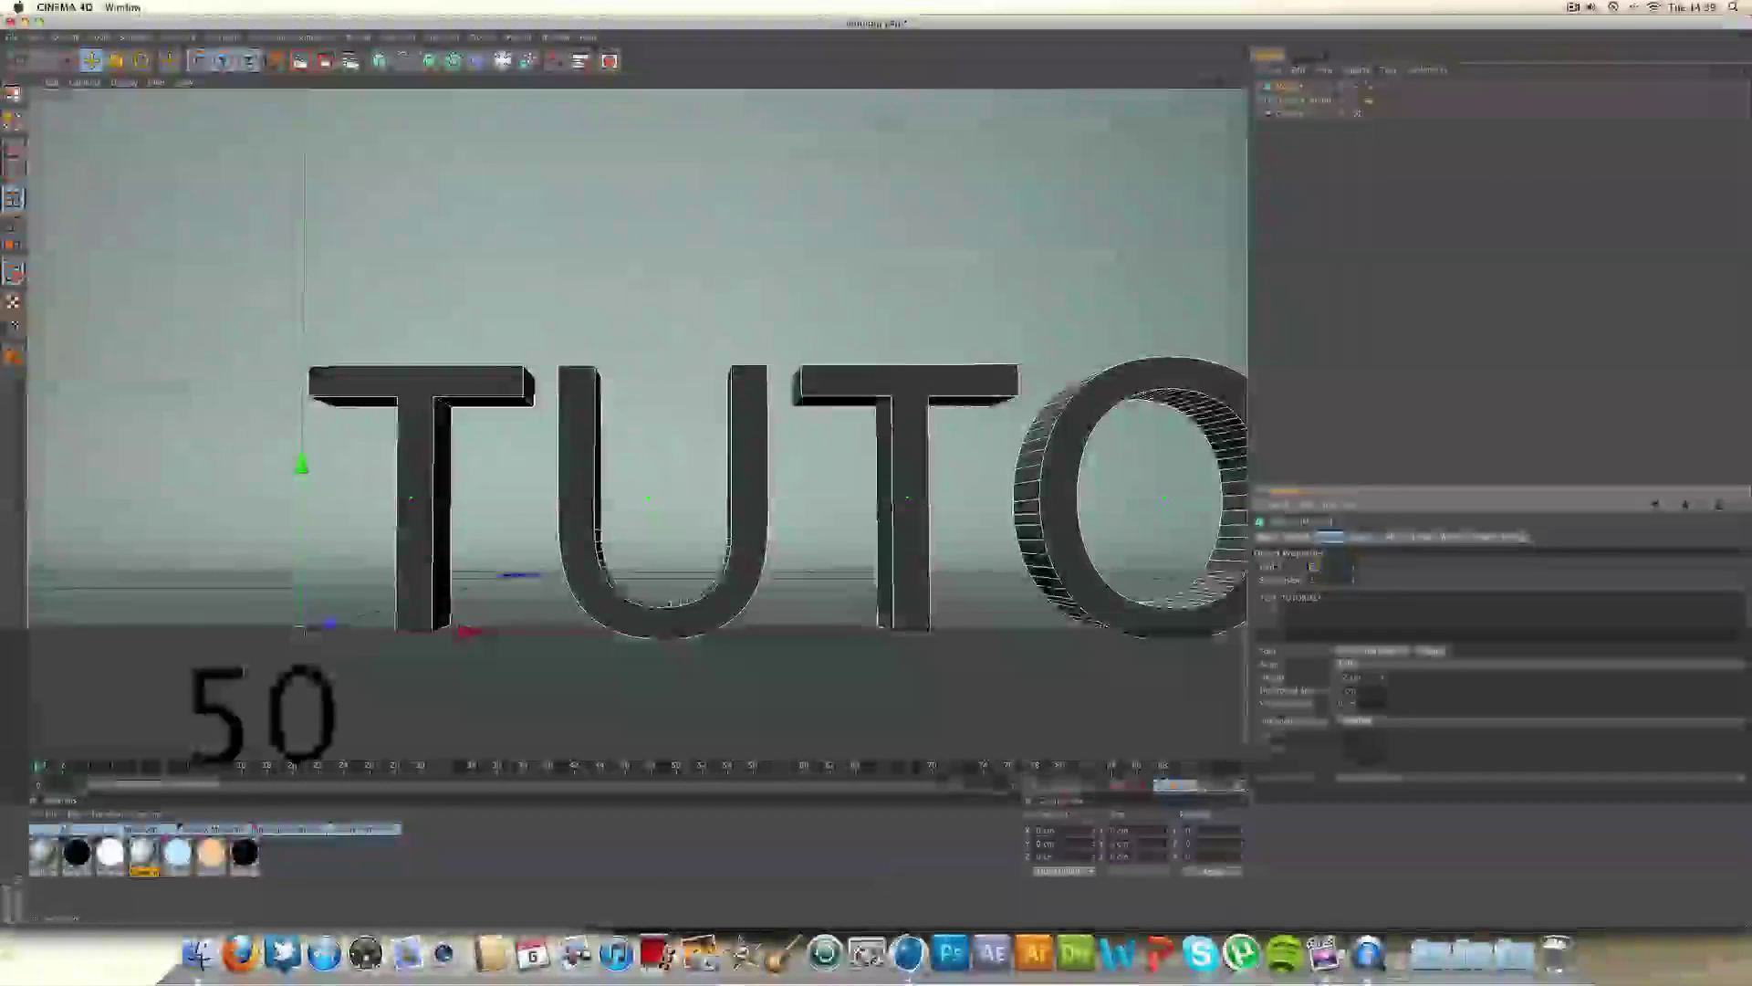
key("Return")
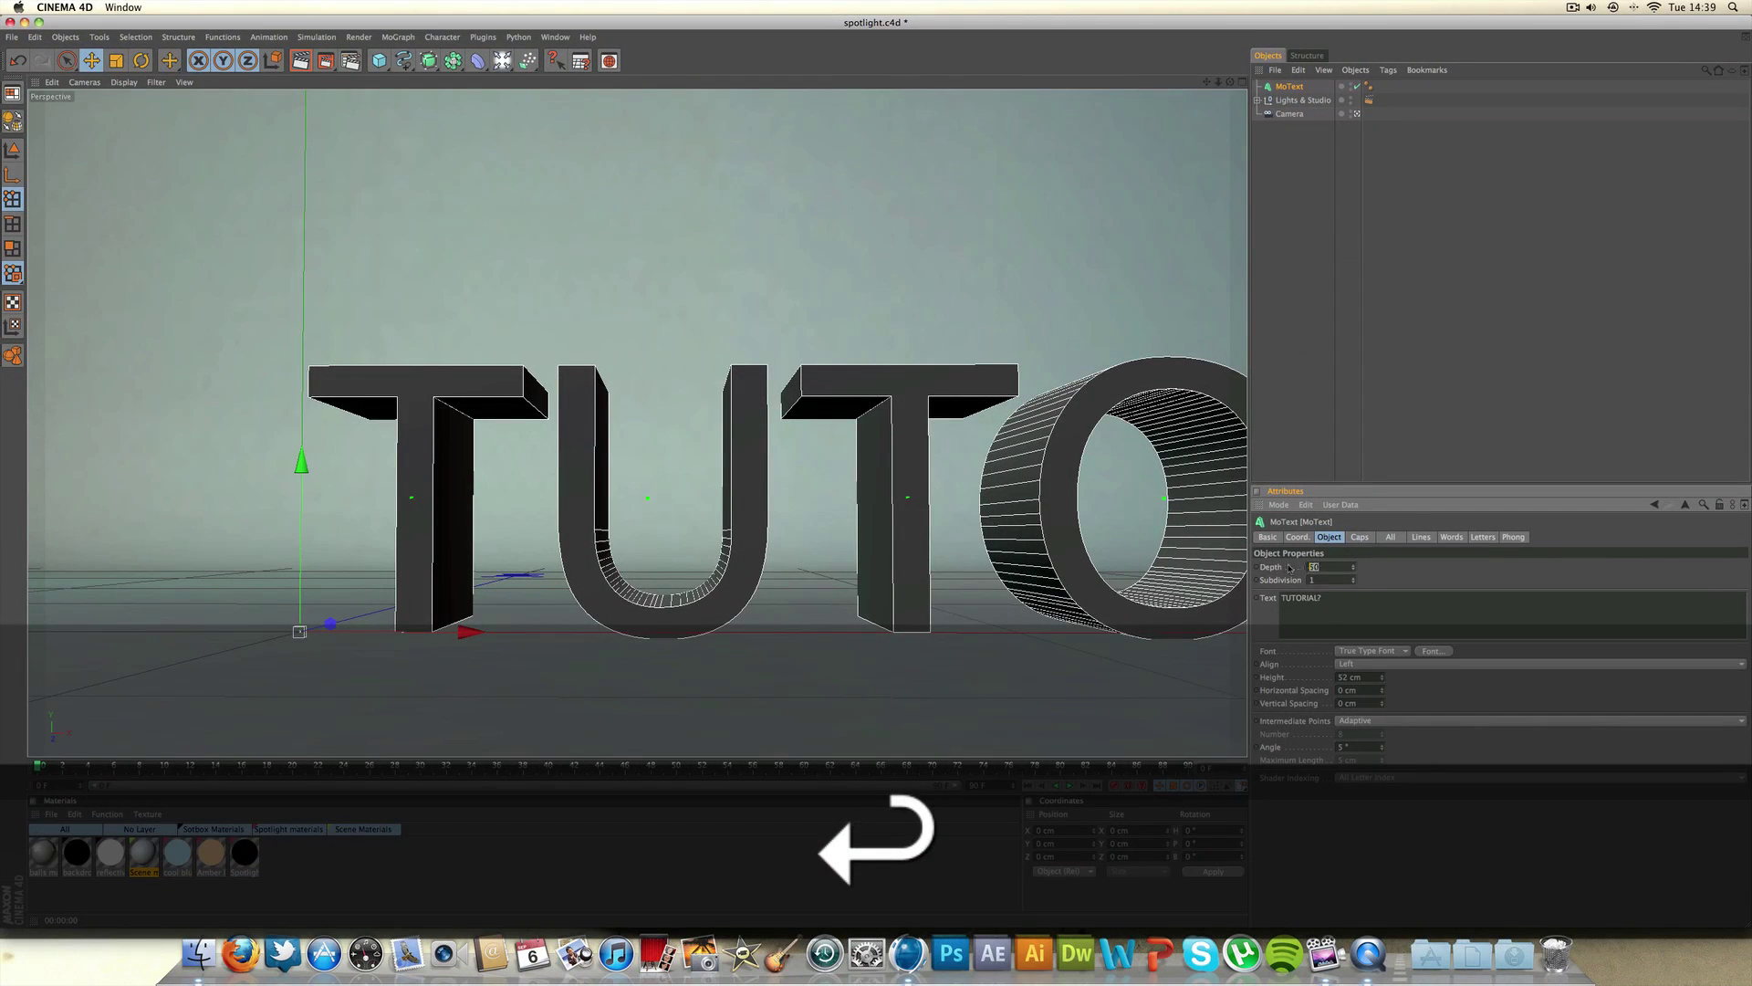
type("40")
key("Return")
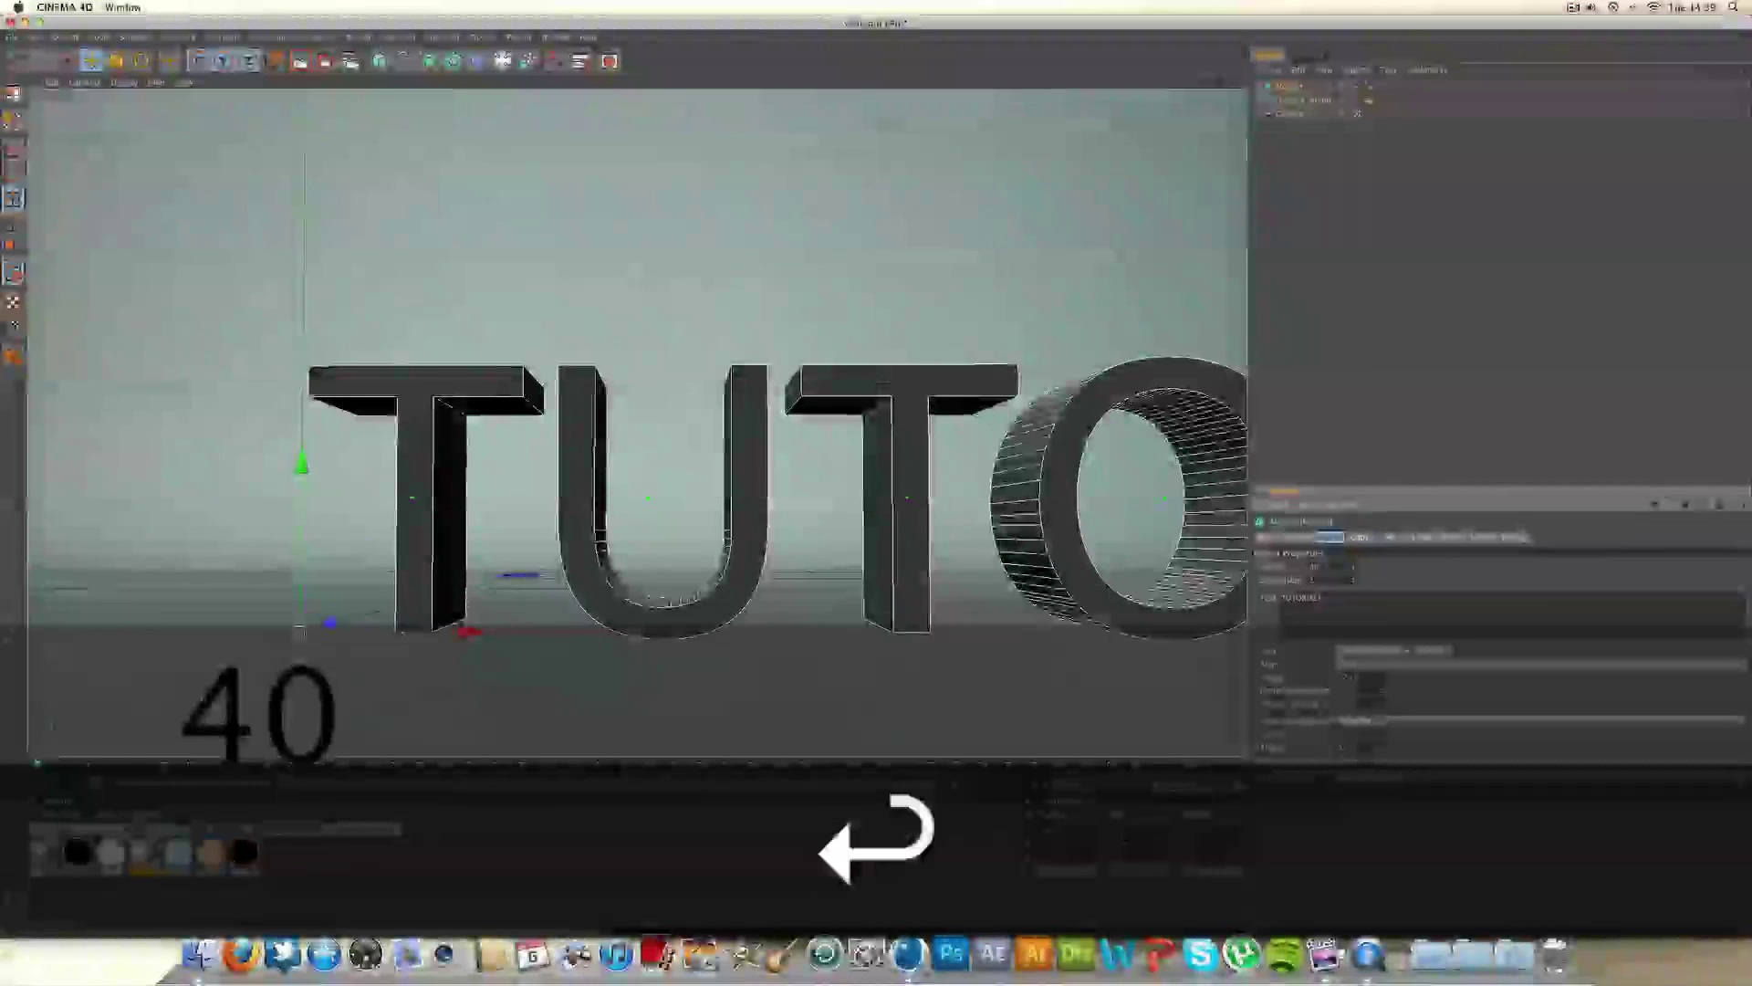
left_click(1329, 579)
type("40")
key("Return")
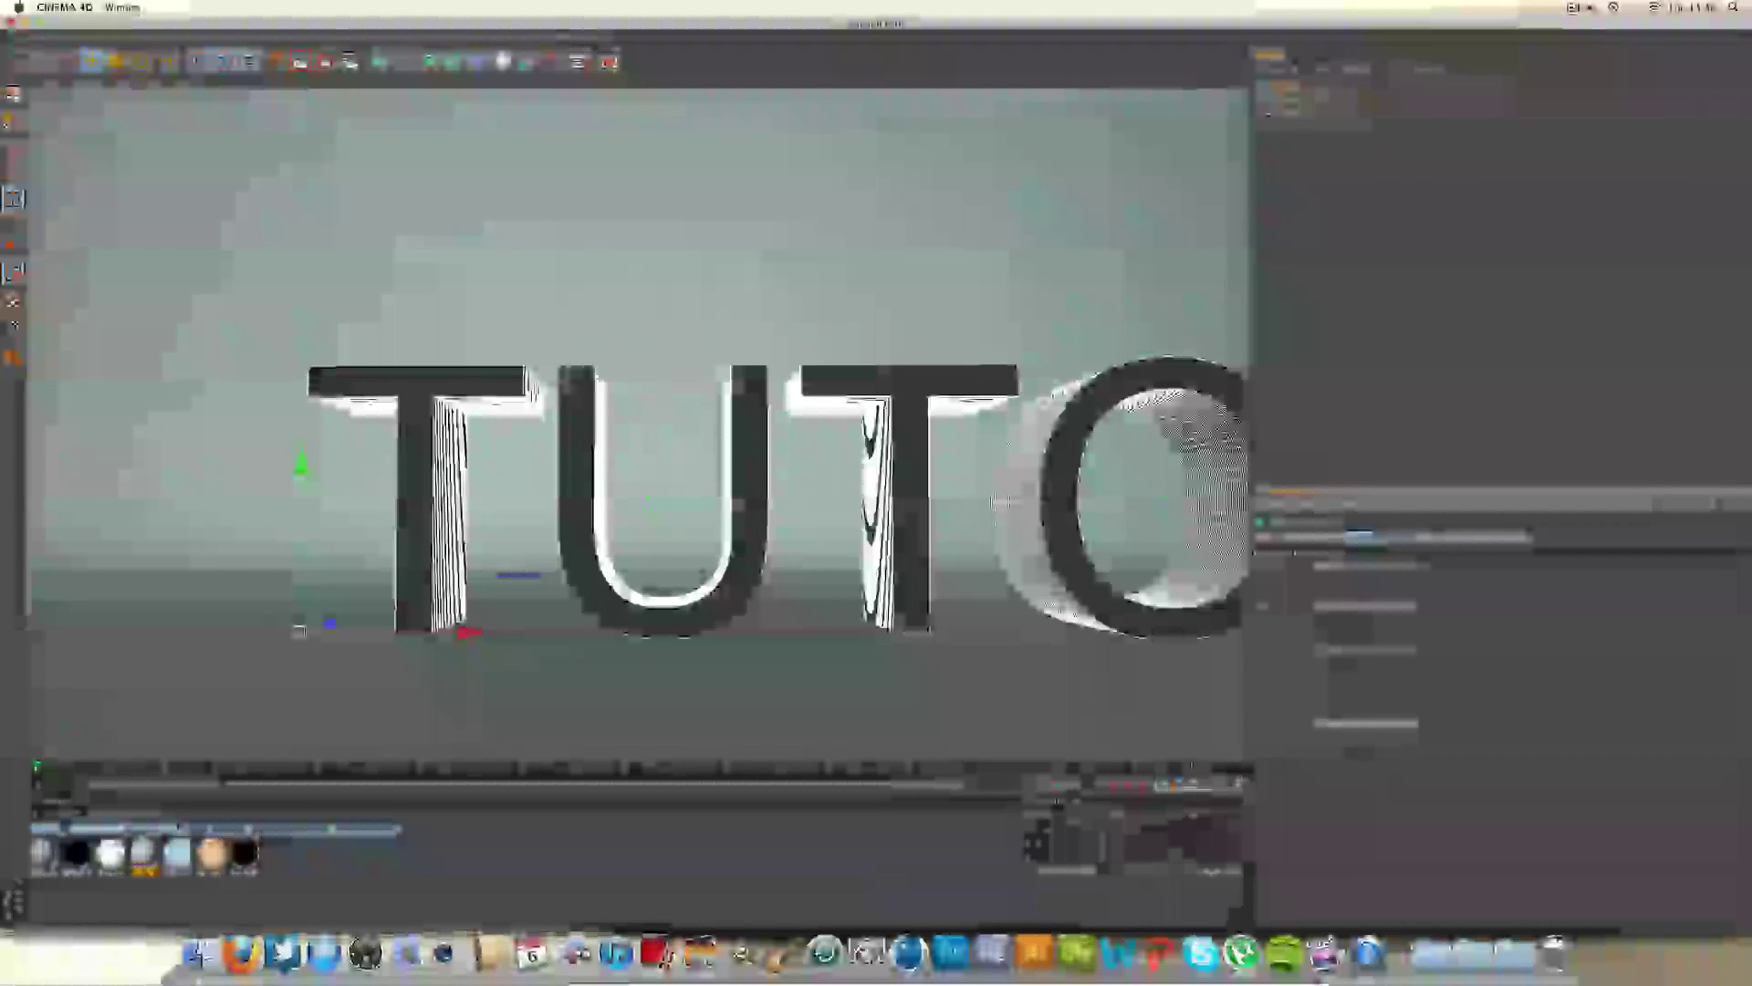
Step: Give the MoText a Fillet Cap at both start and end, each with 3 steps and a 1 cm radius
left_click(1366, 566)
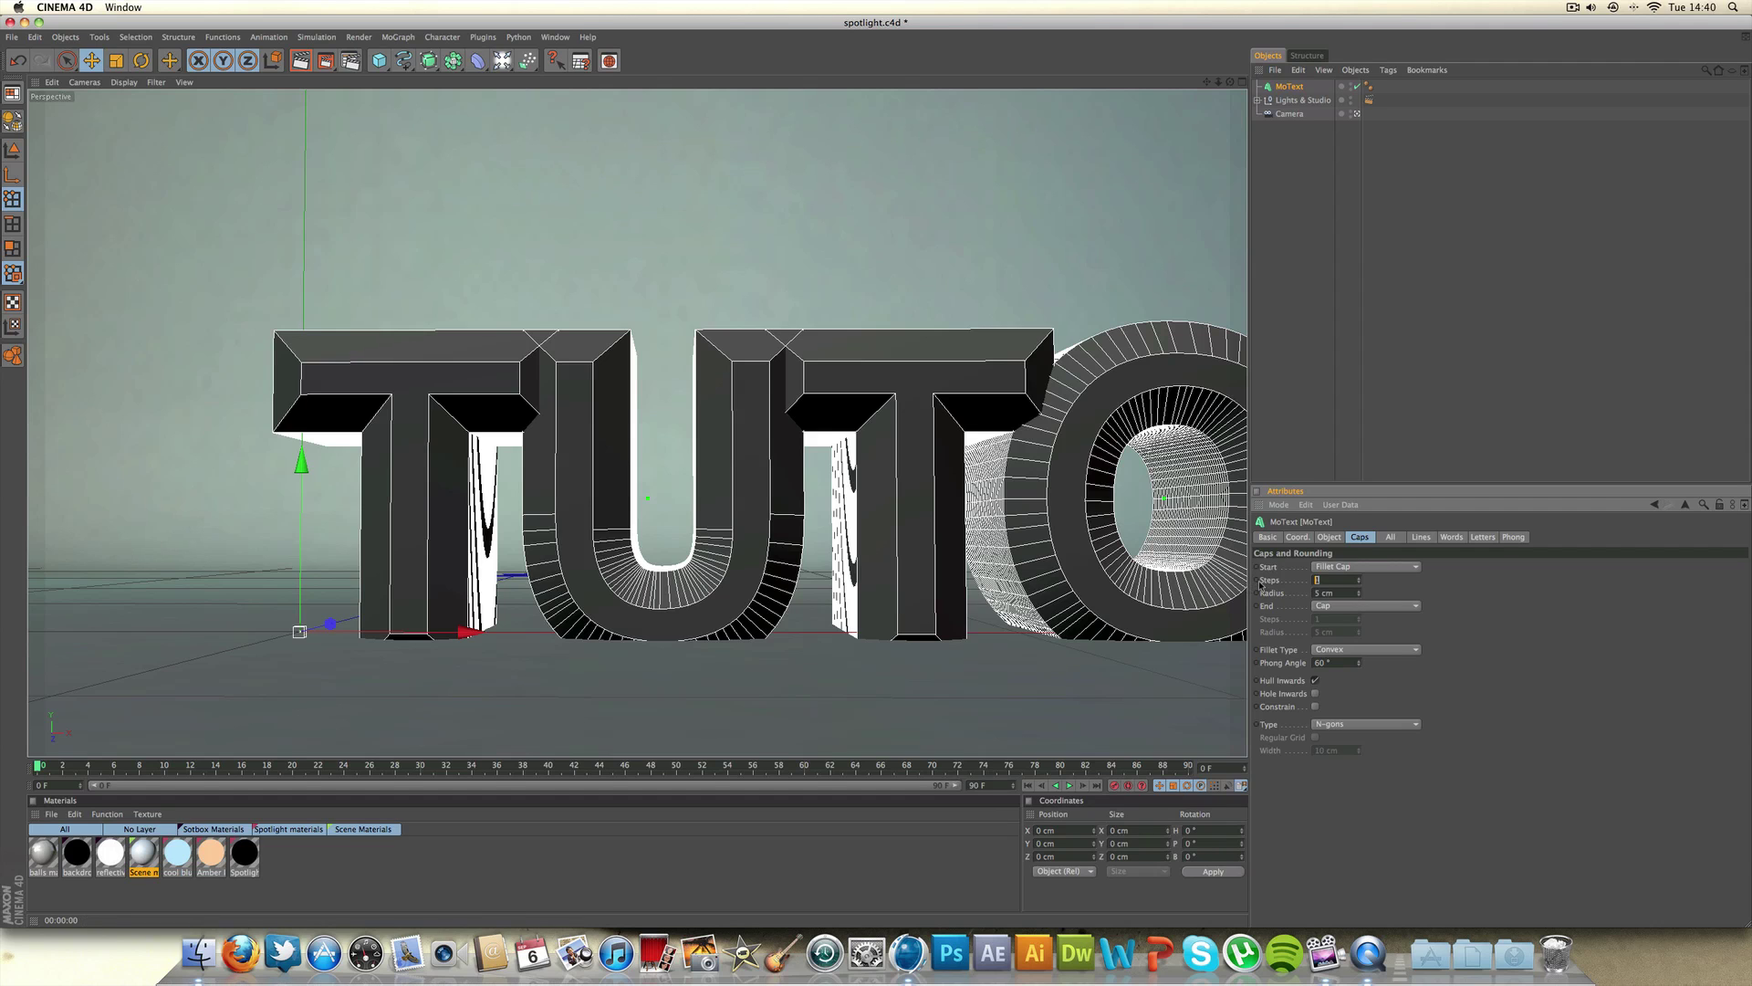
type("3")
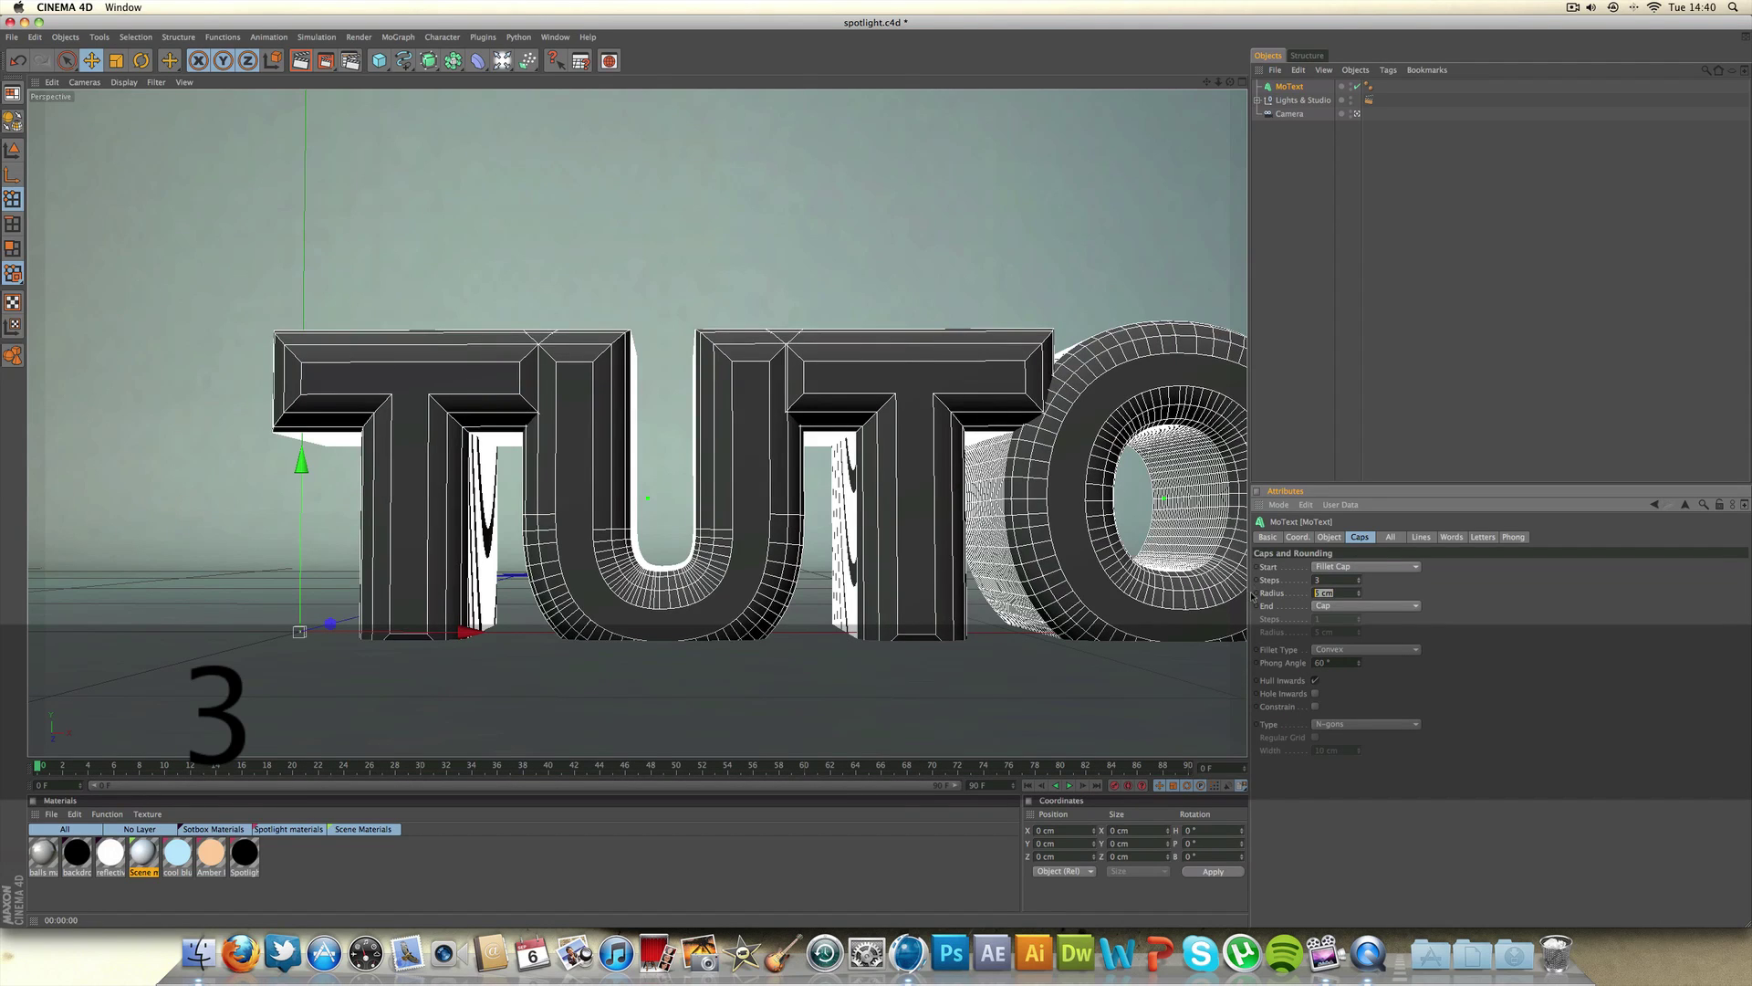
type("1")
left_click(1334, 659)
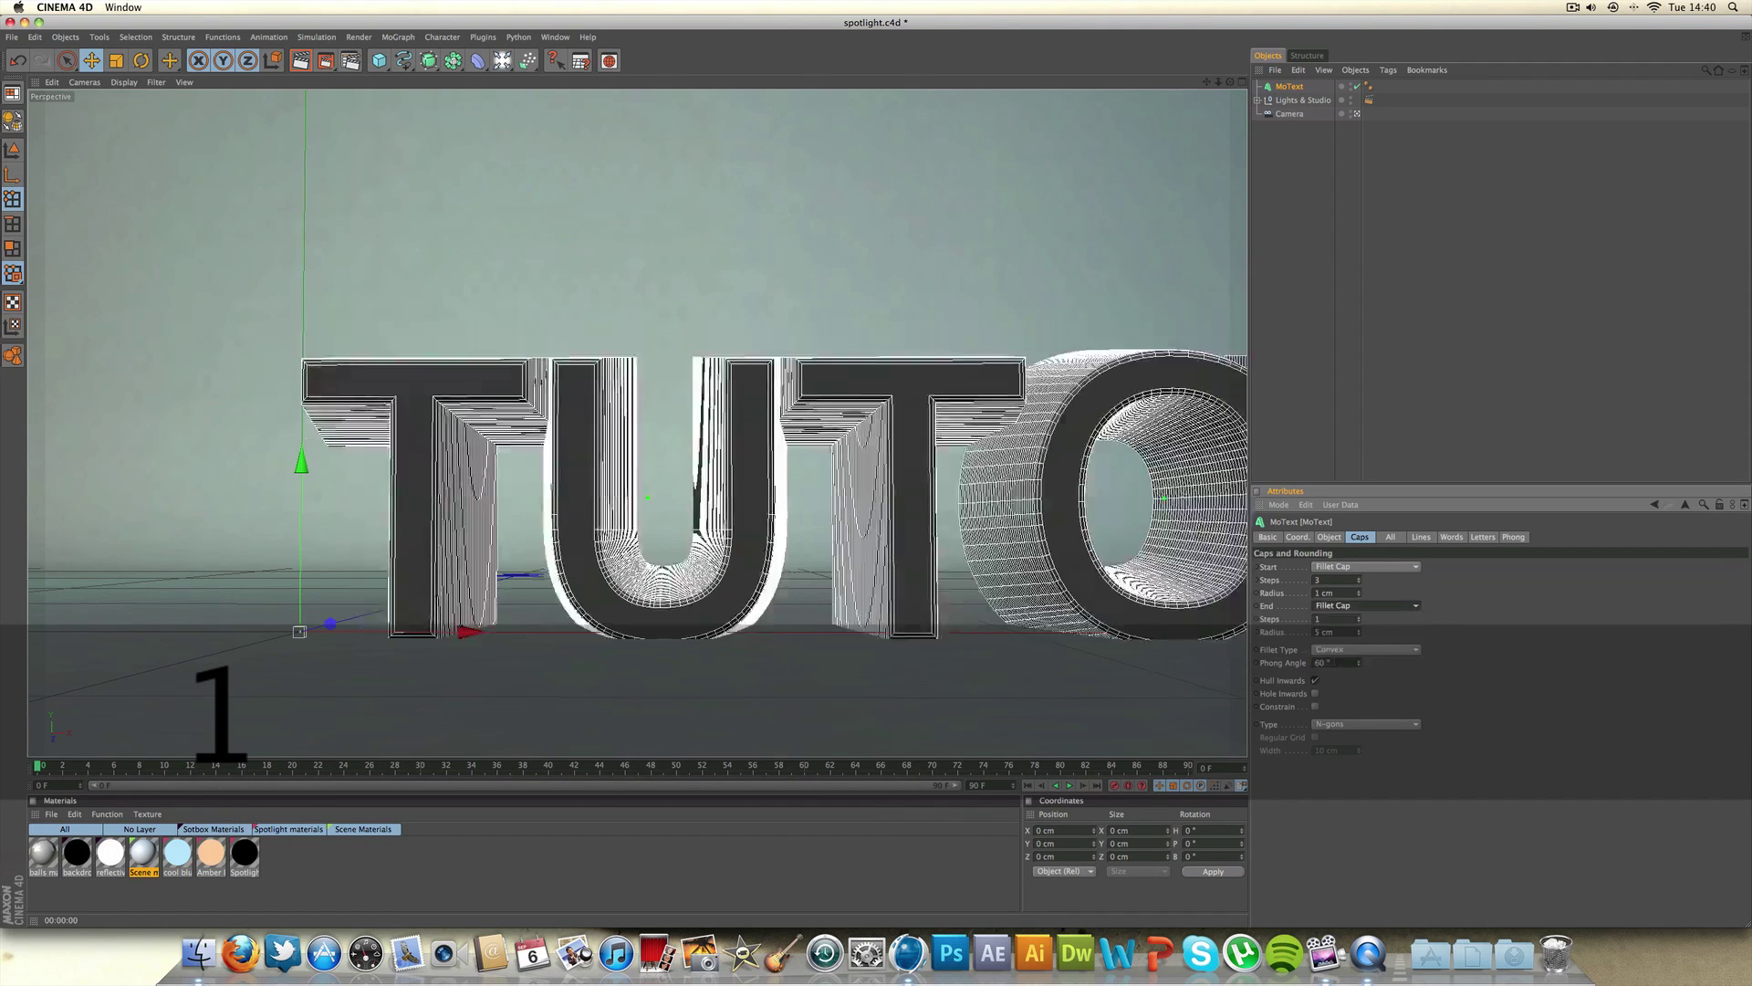
left_click_drag(1337, 620, 1272, 622)
type("3")
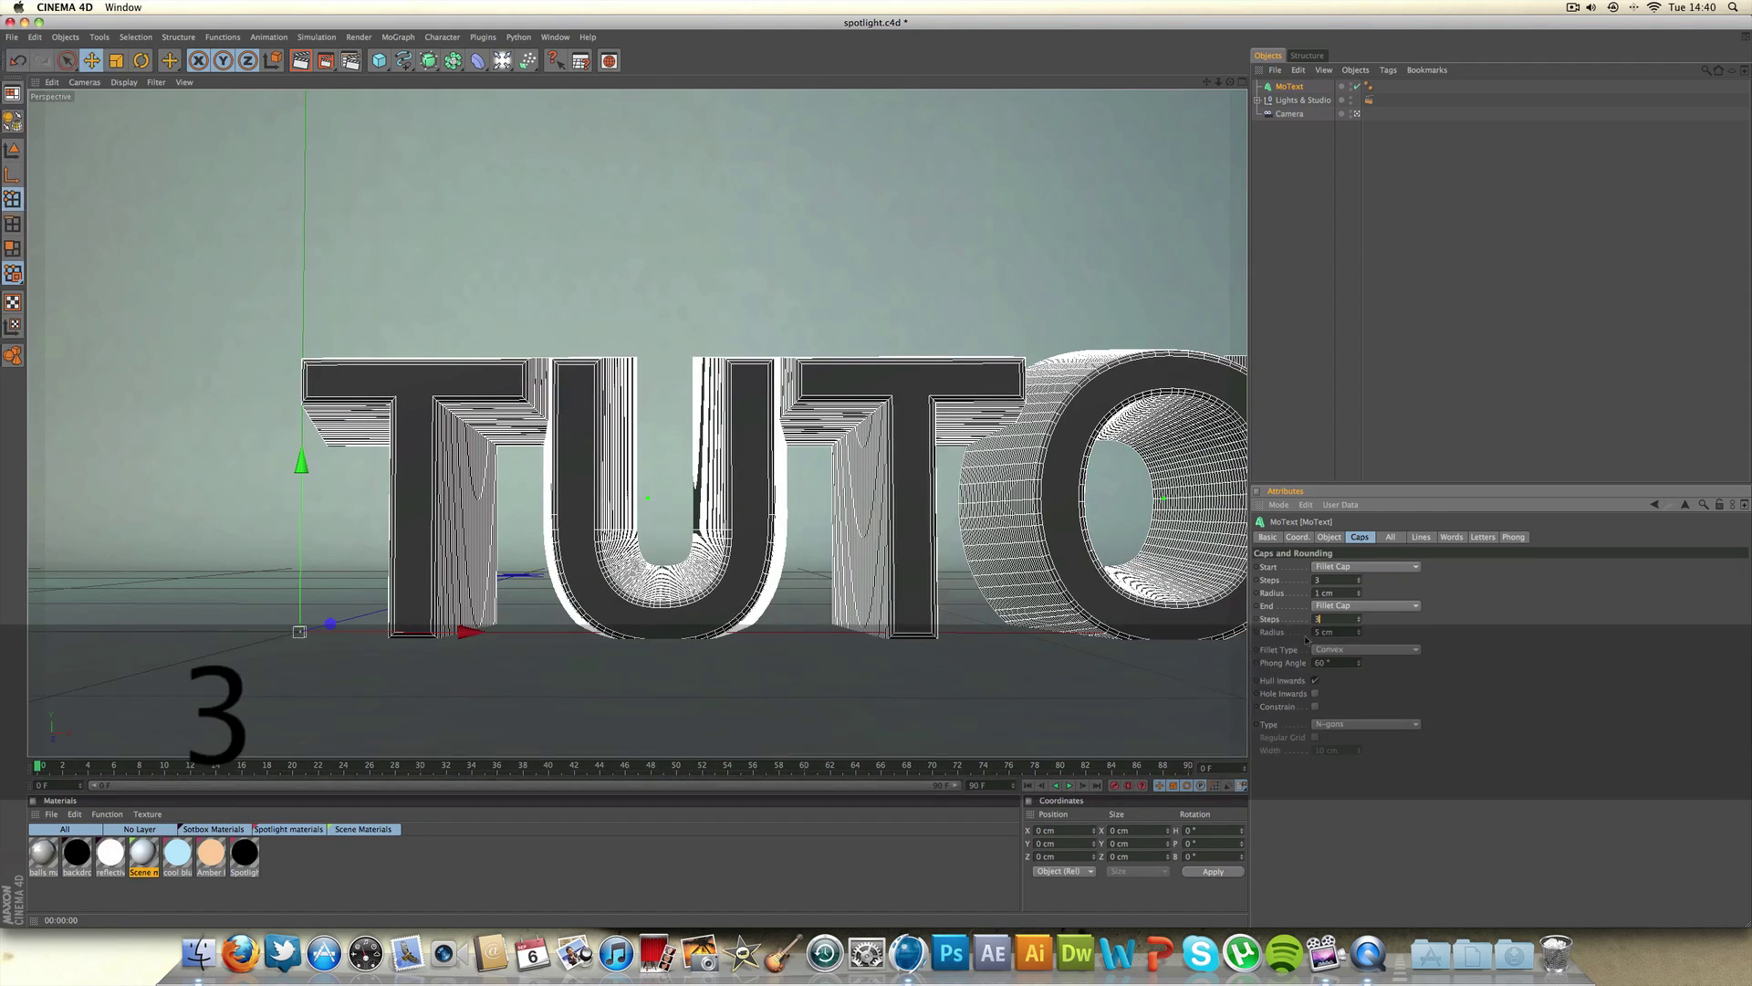
key("Tab")
type("1")
key("Return")
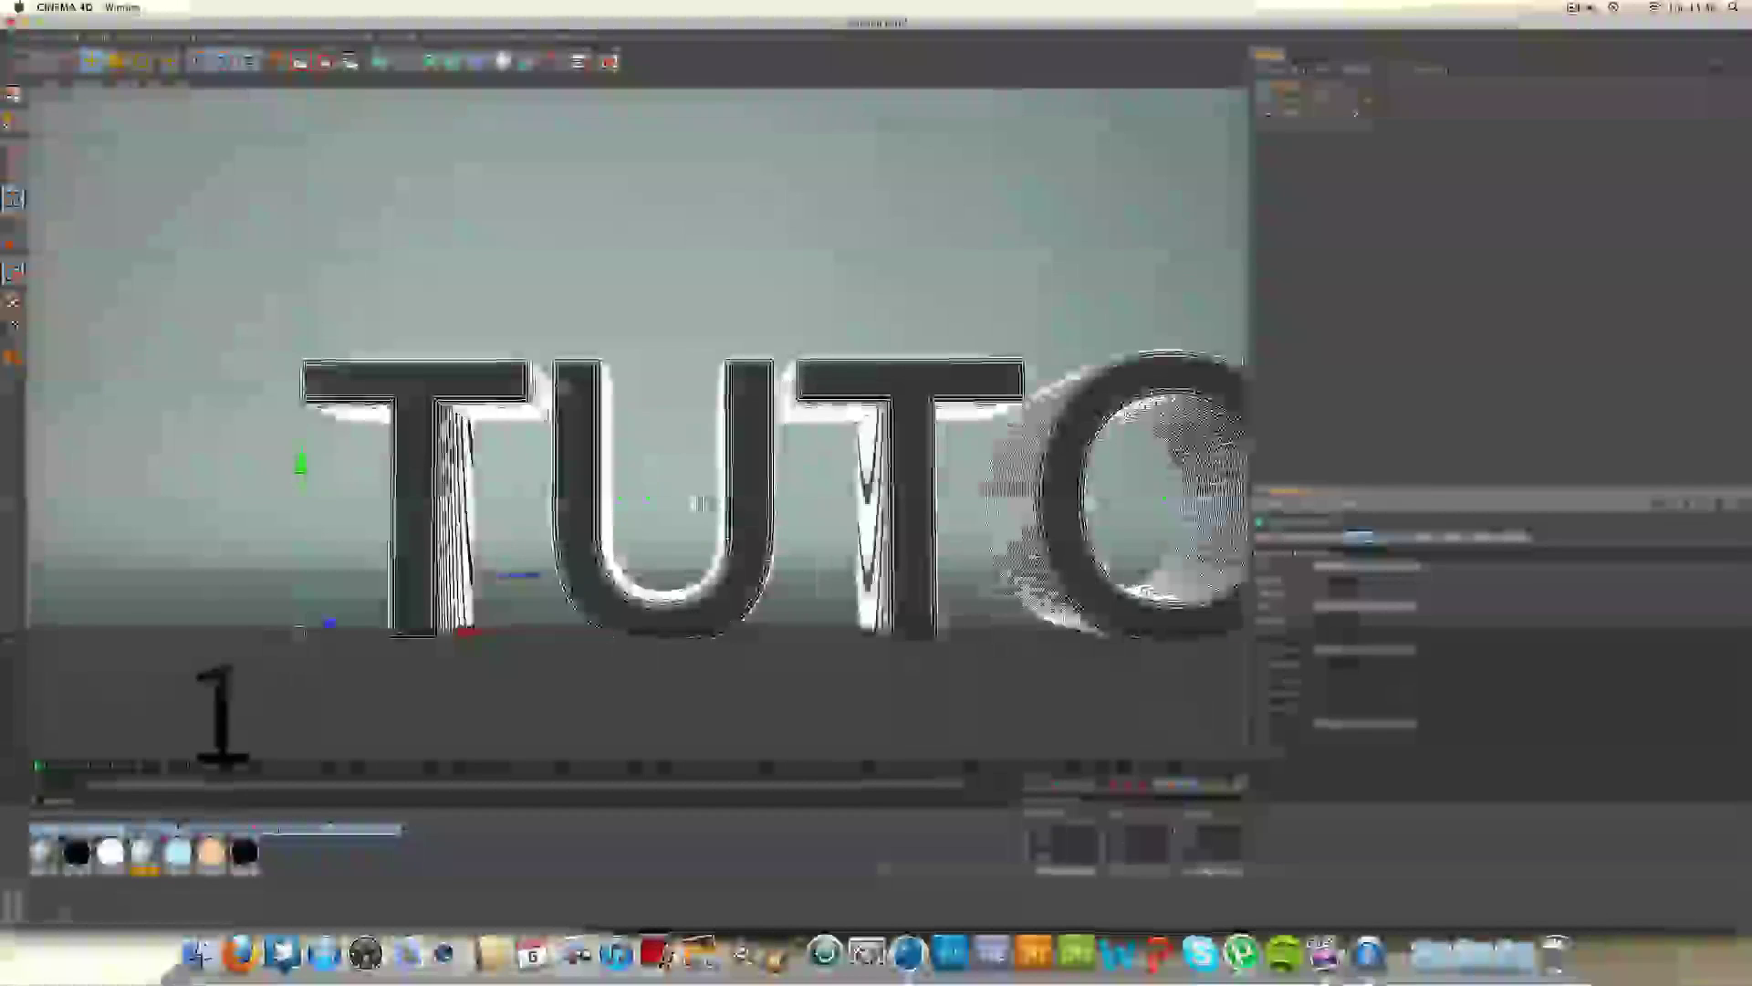
Step: Change the MoText's cap type to Quadrangles with a regular grid 5 cm wide
left_click(1365, 724)
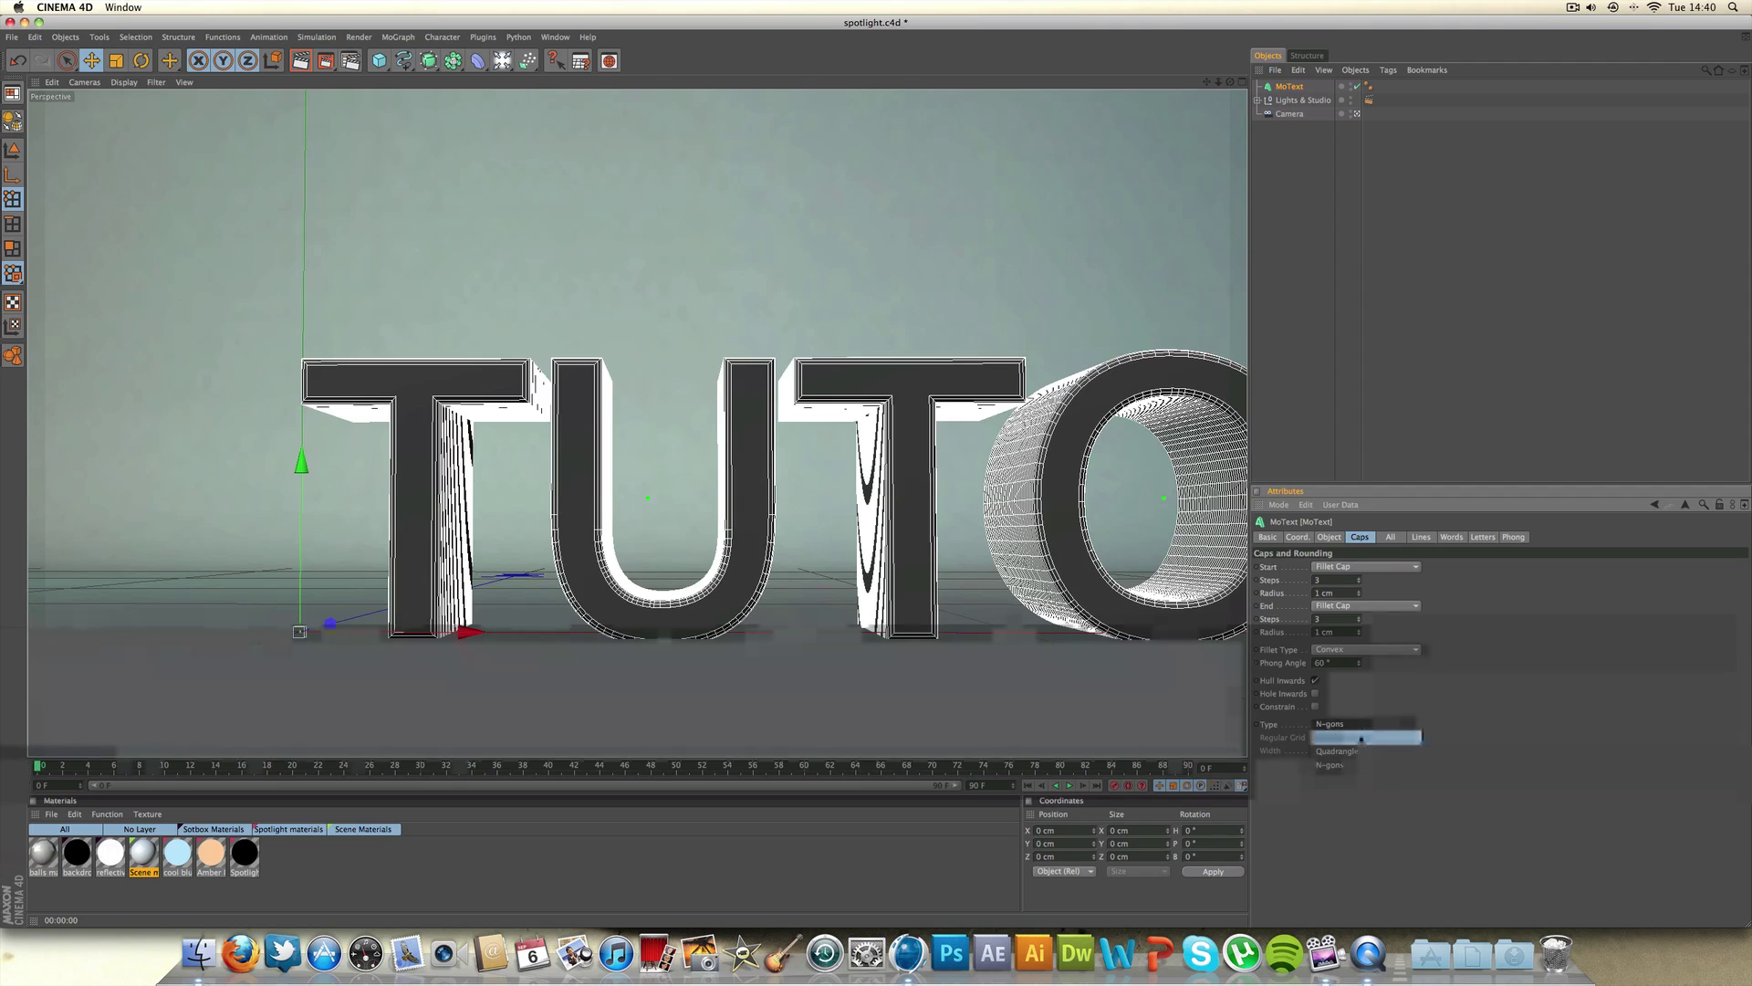
left_click(1334, 746)
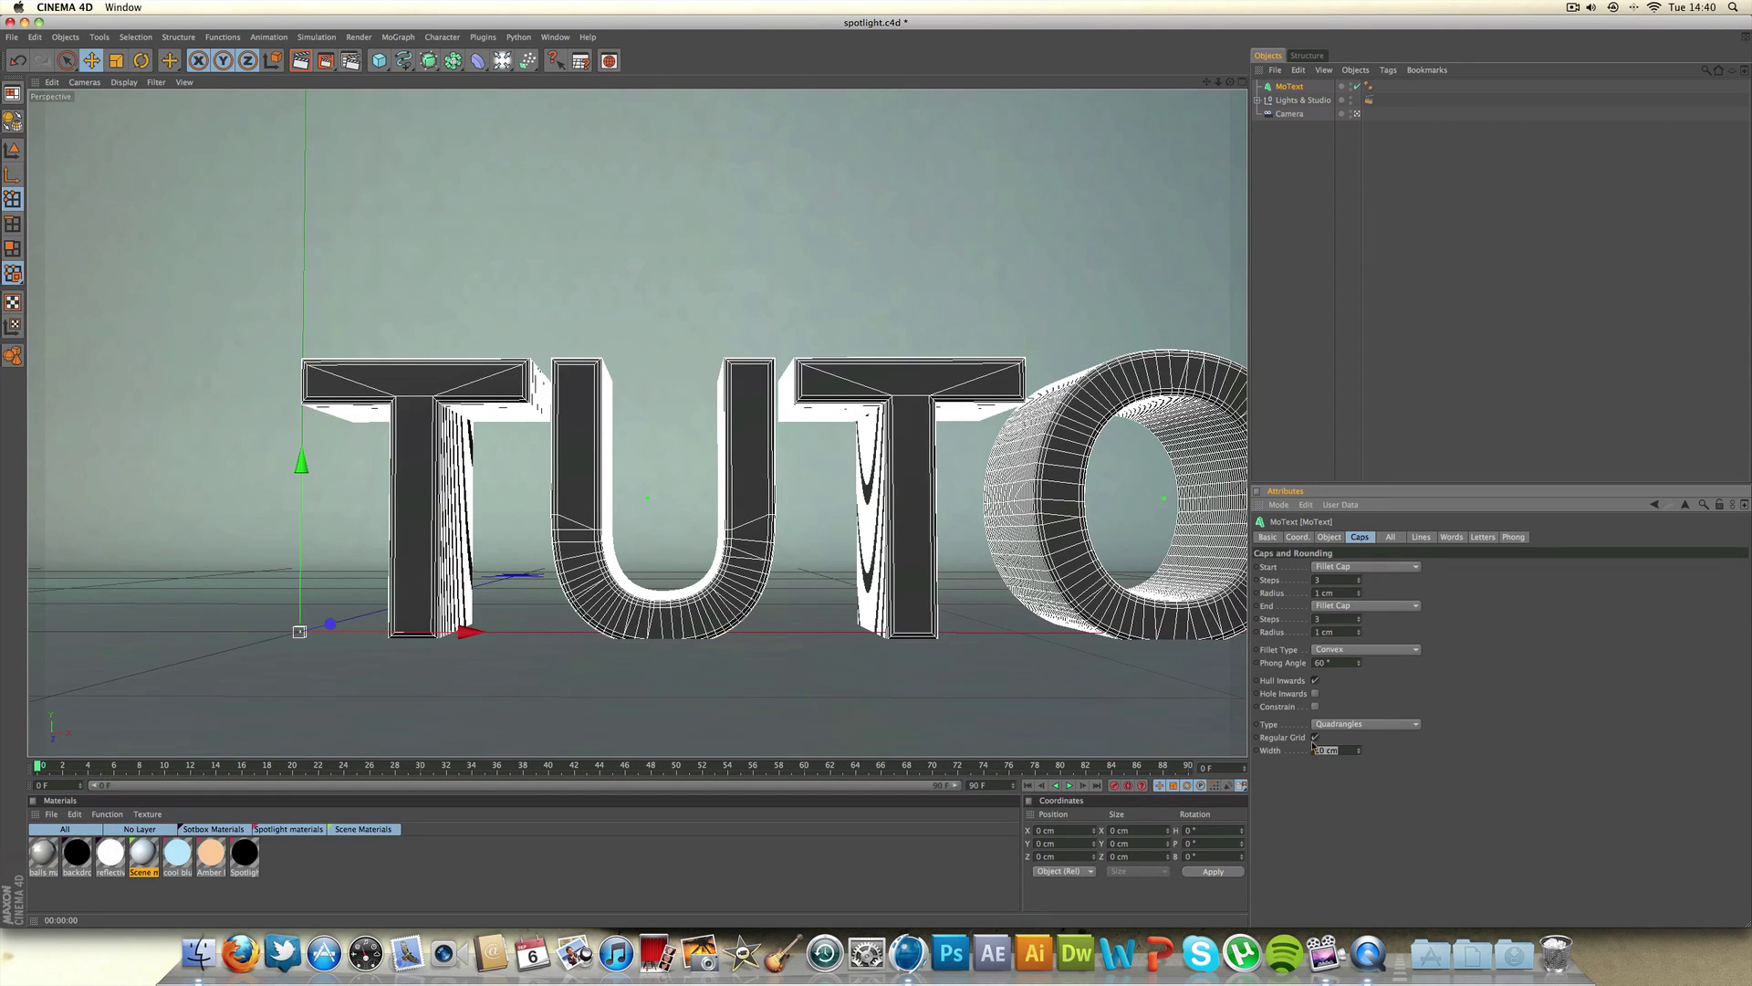
type("5")
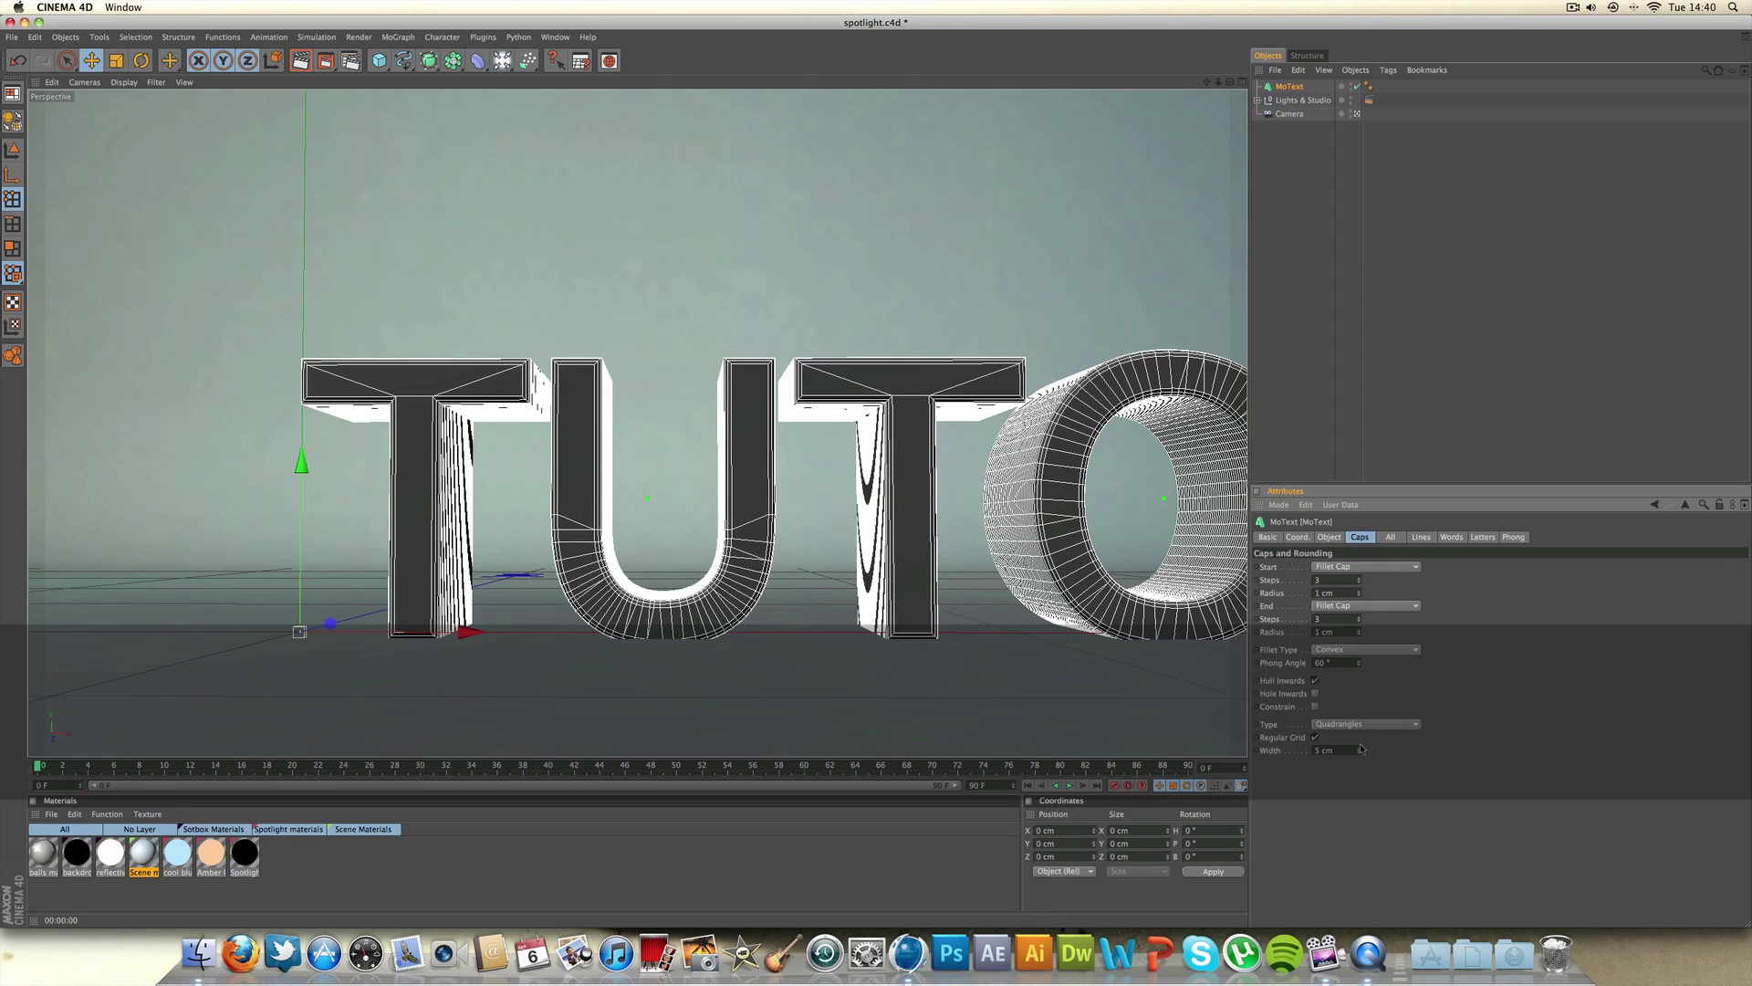
Step: Set the MoText's font to Helvetica Bold
left_click(1325, 538)
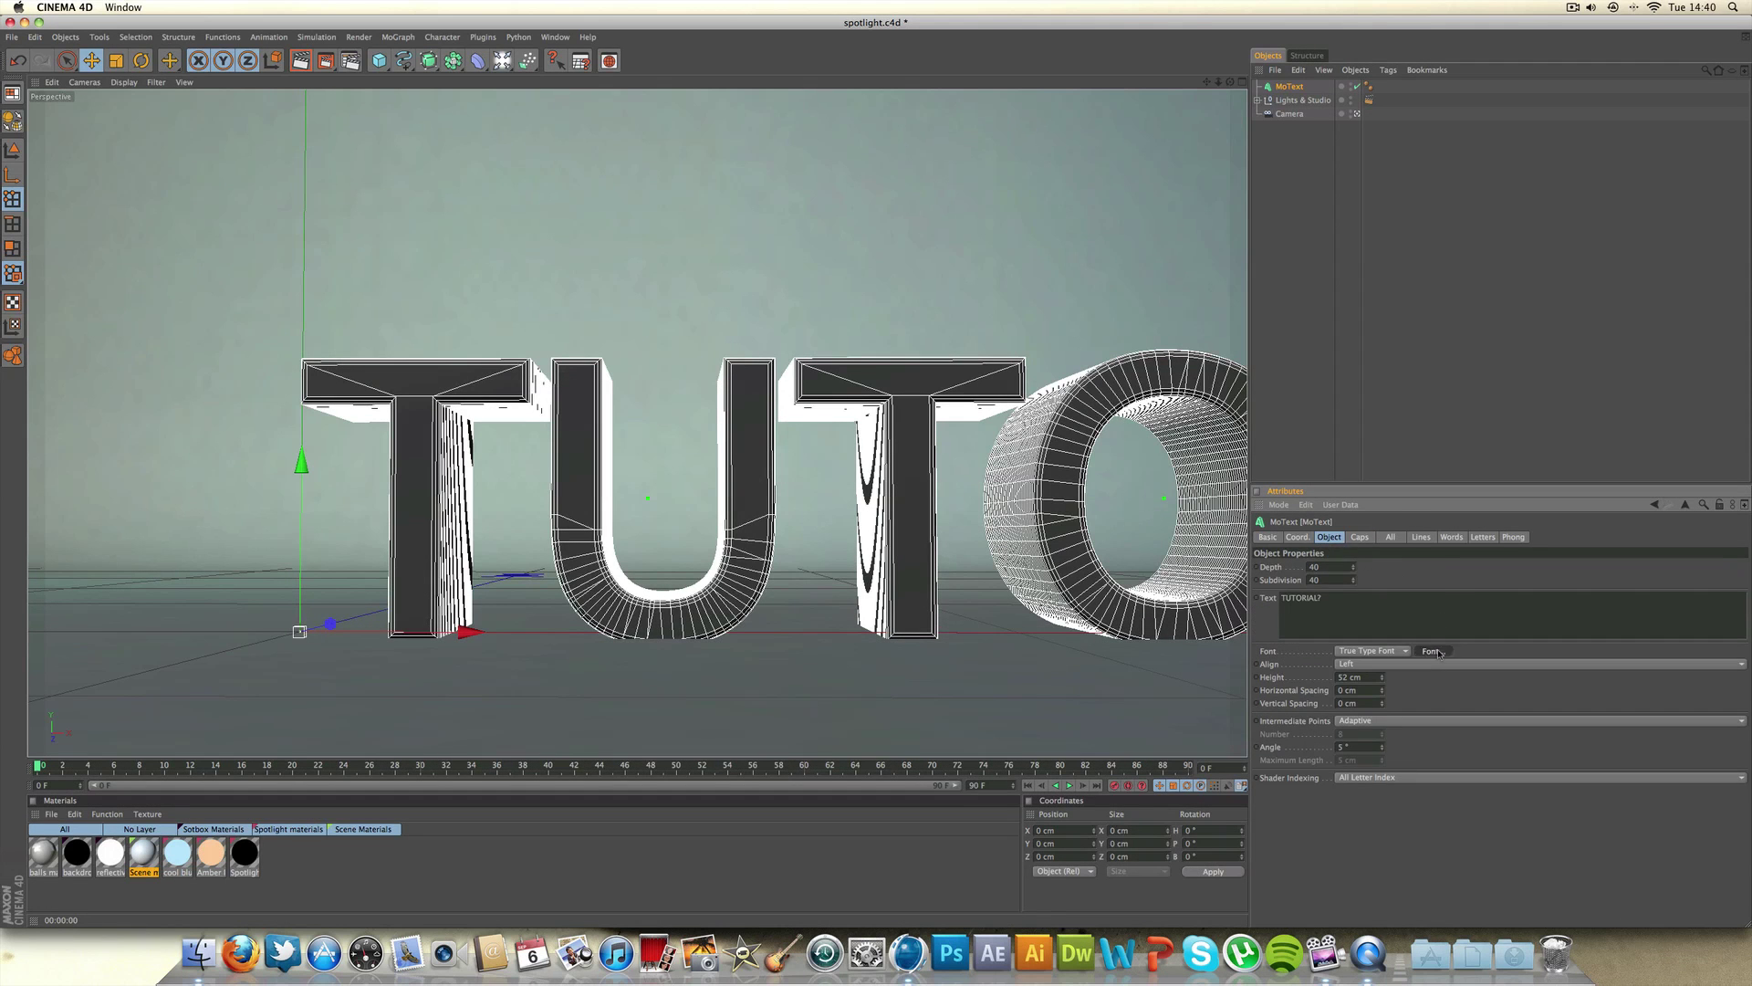
left_click(1434, 651)
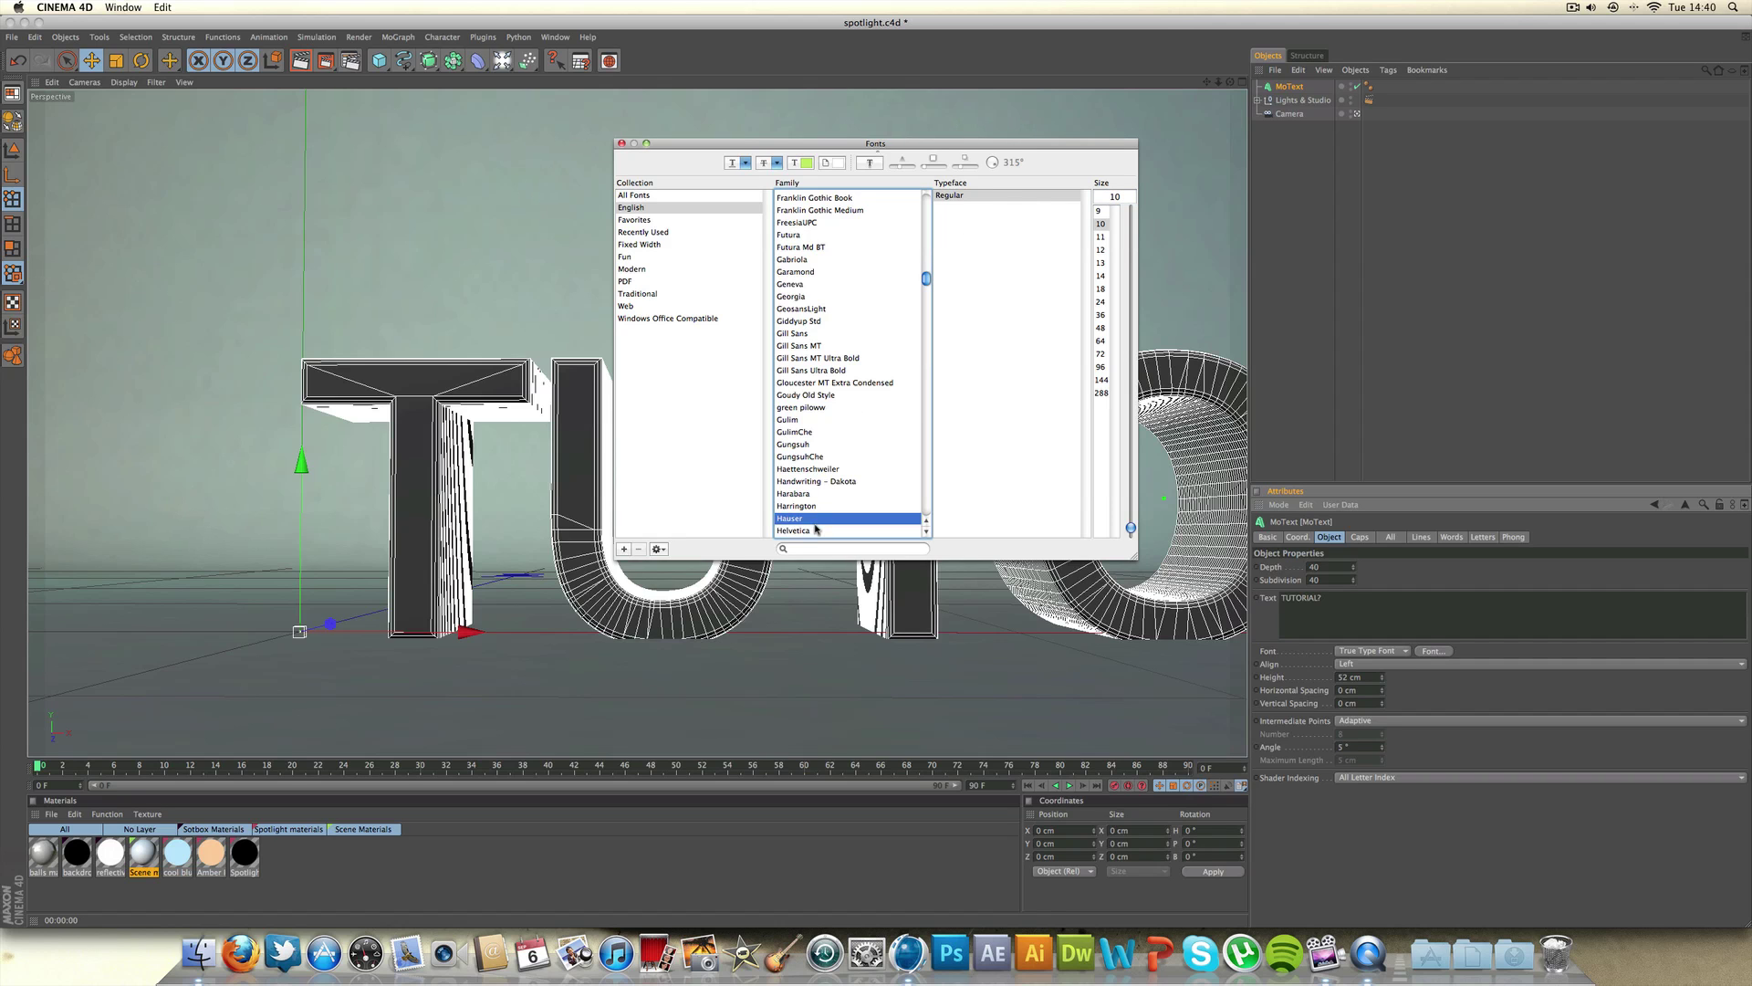
scroll(873, 343, "down", 3)
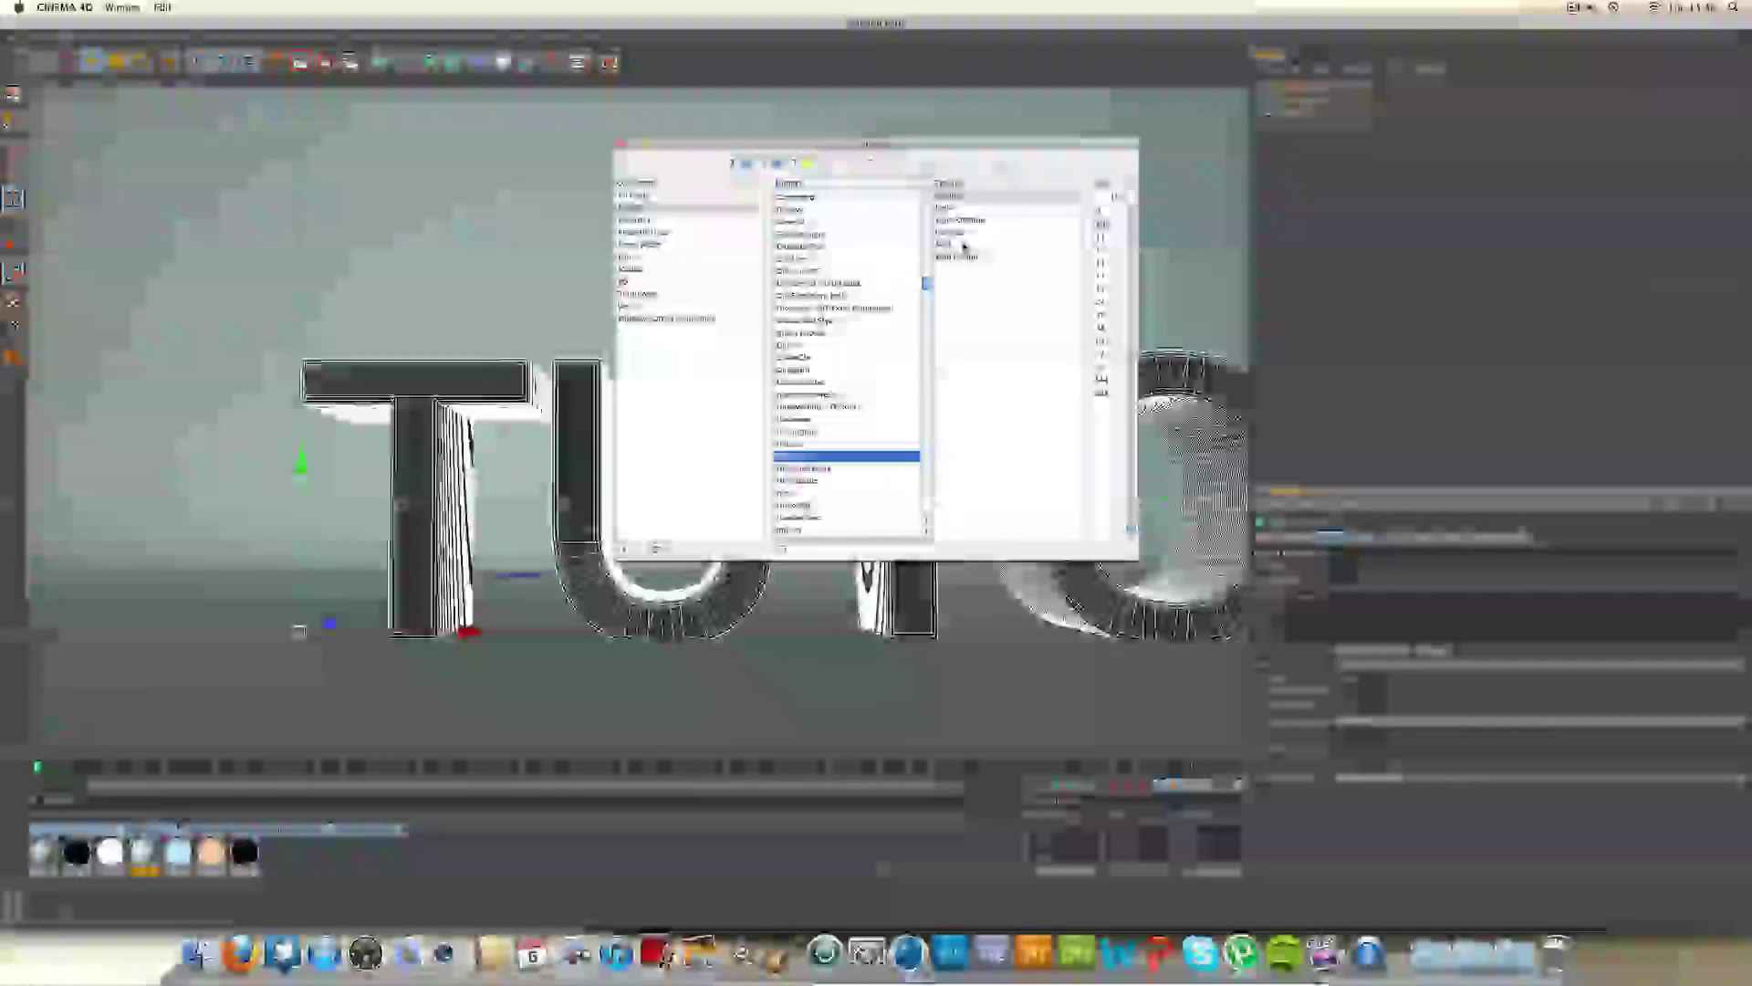
left_click(963, 245)
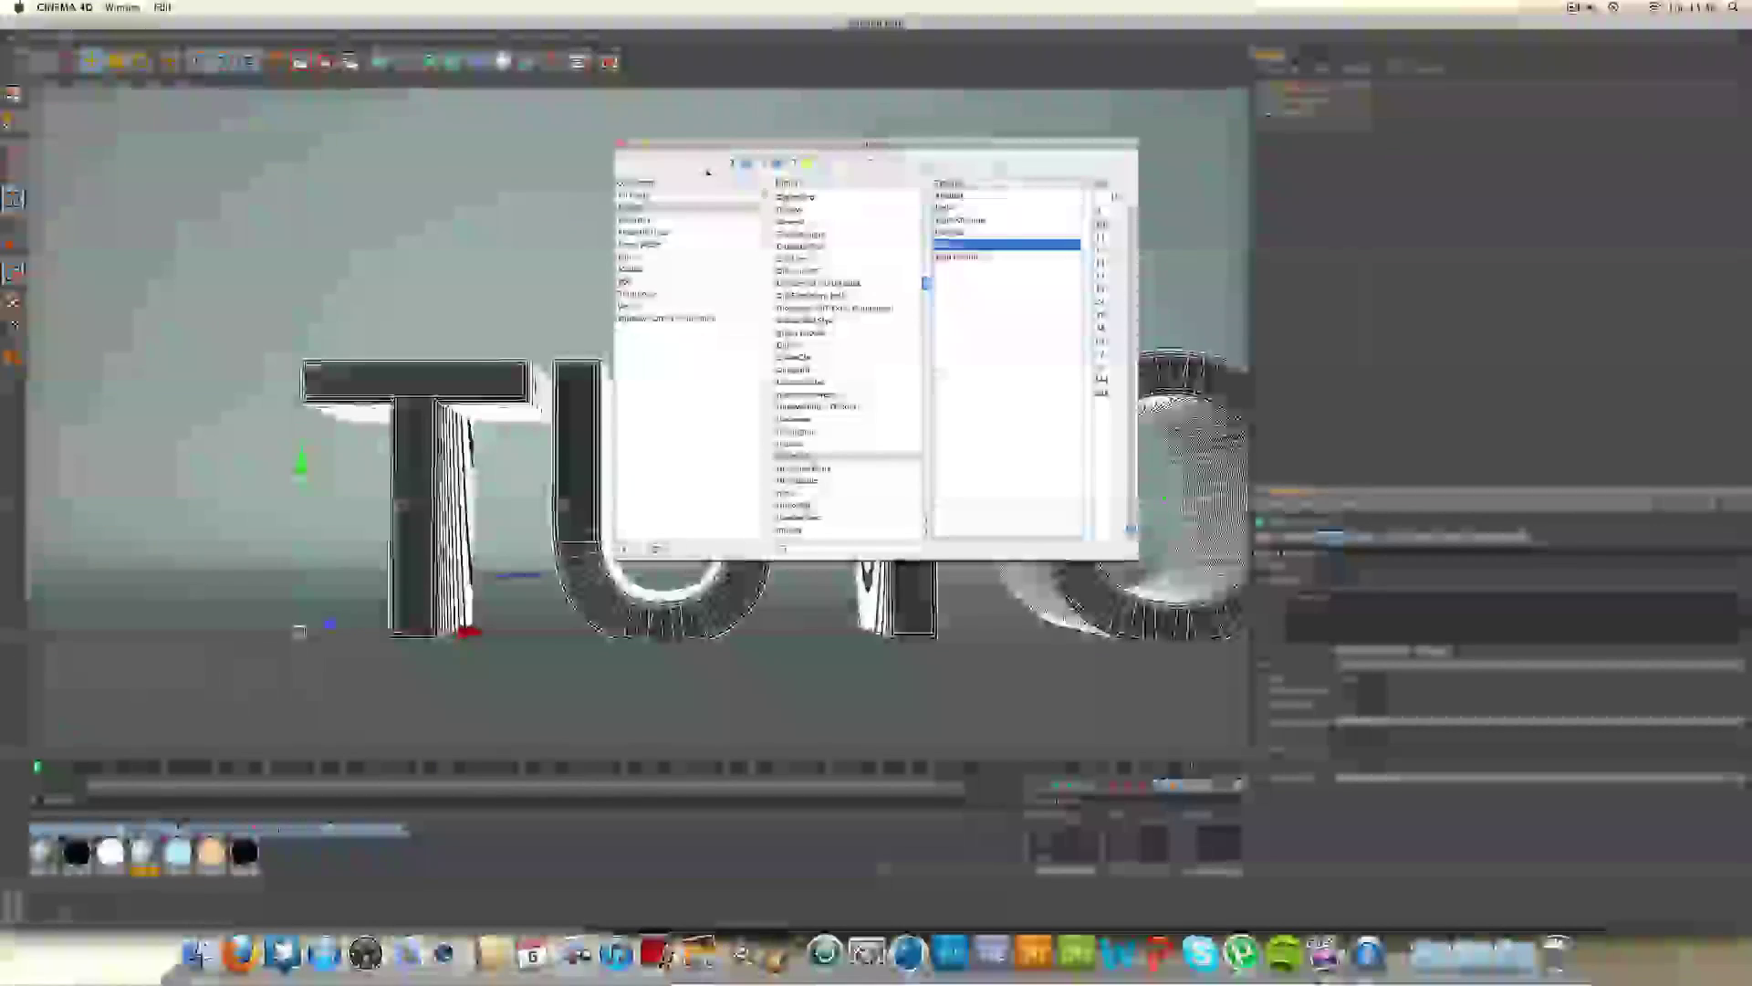
left_click(620, 145)
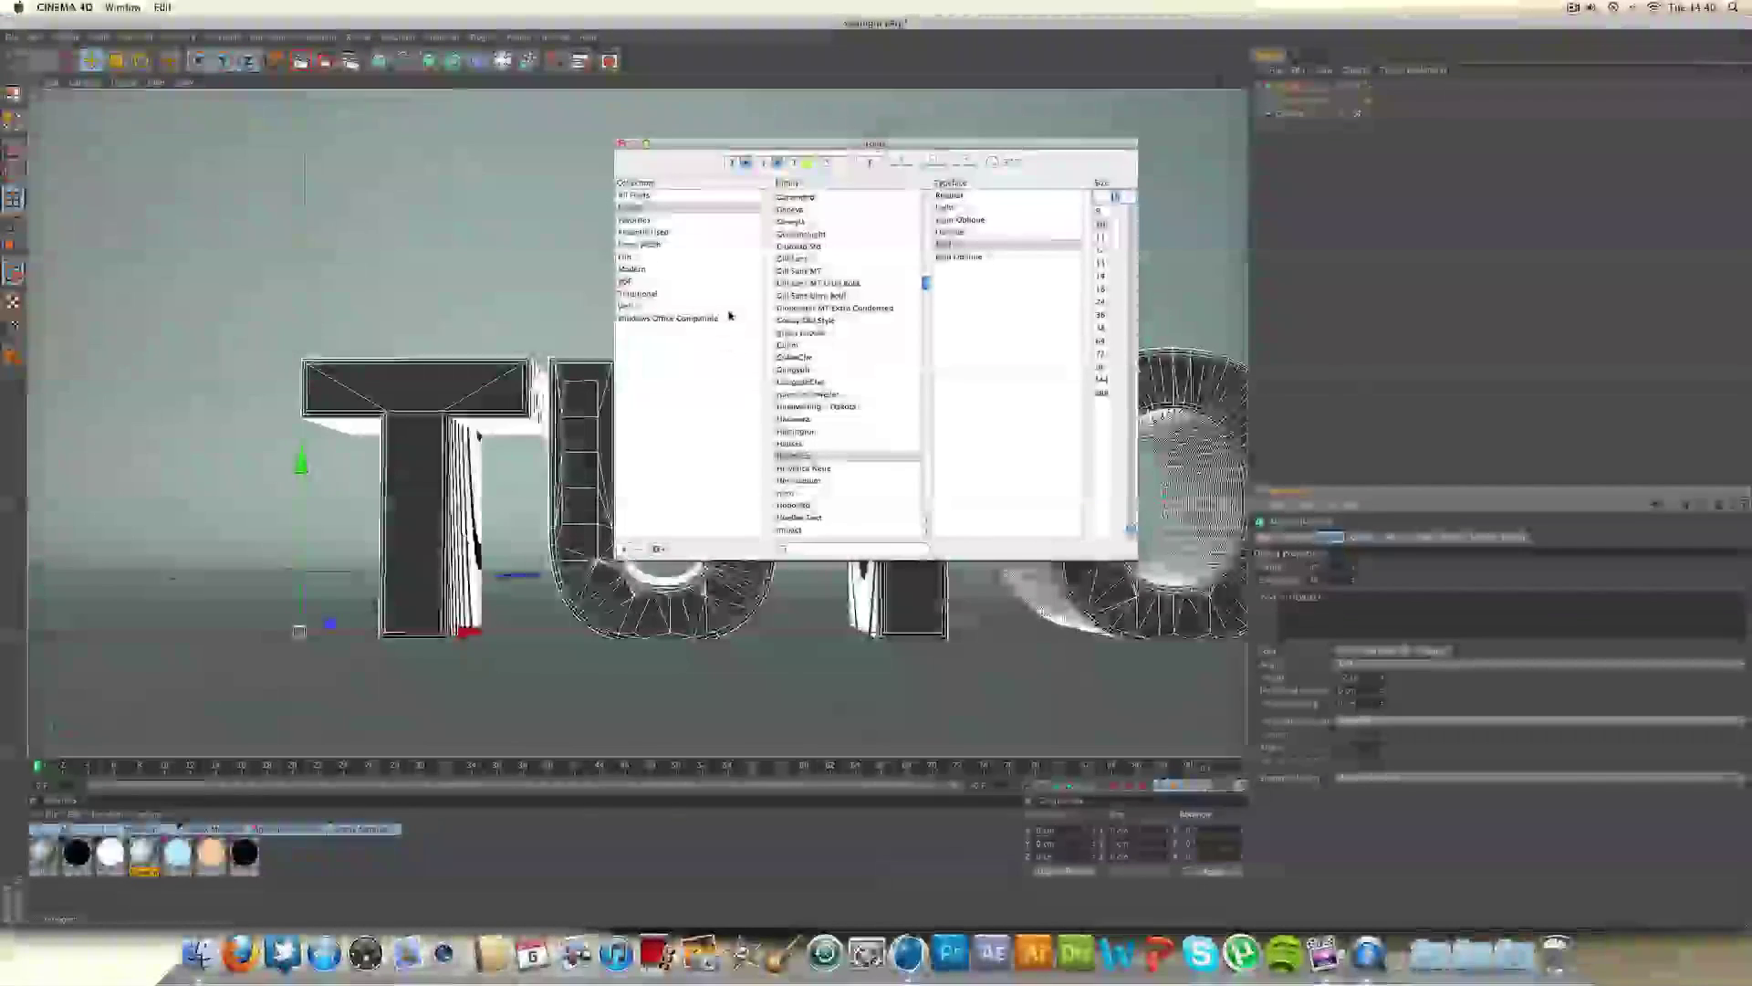
Step: Change the MoText's font to a tall, condensed sans-serif family and close the font chooser
scroll(813, 311, "up", 5)
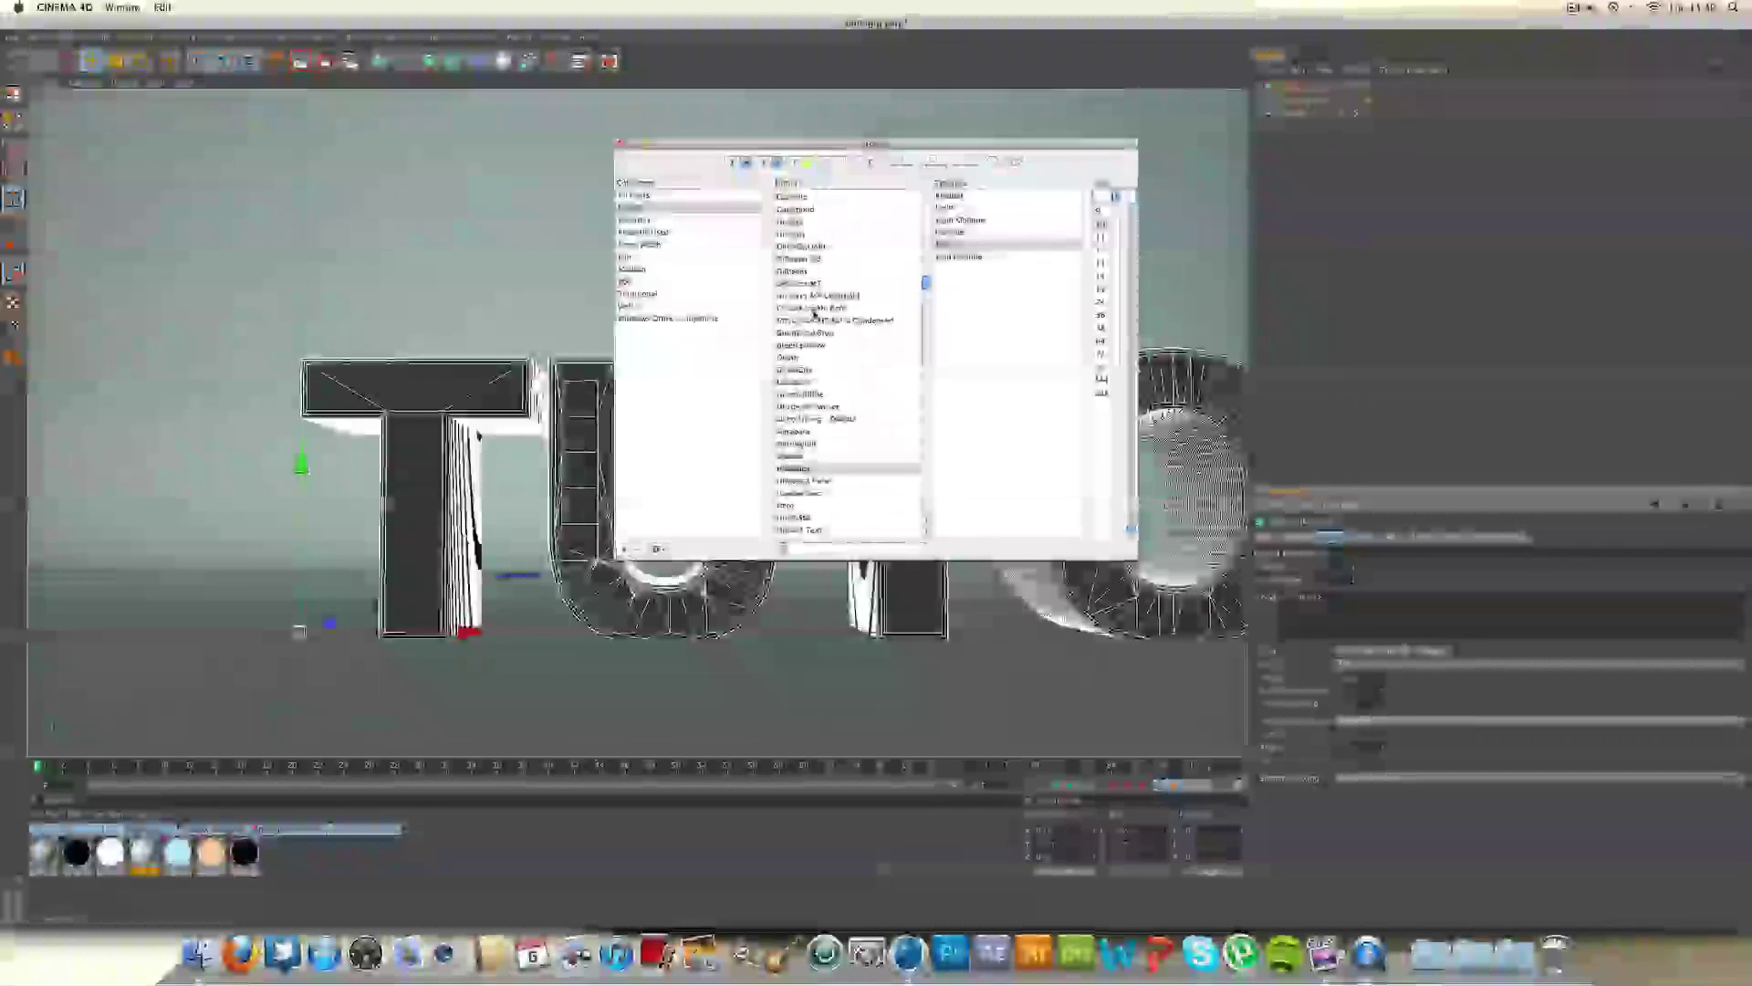
scroll(813, 311, "up", 5)
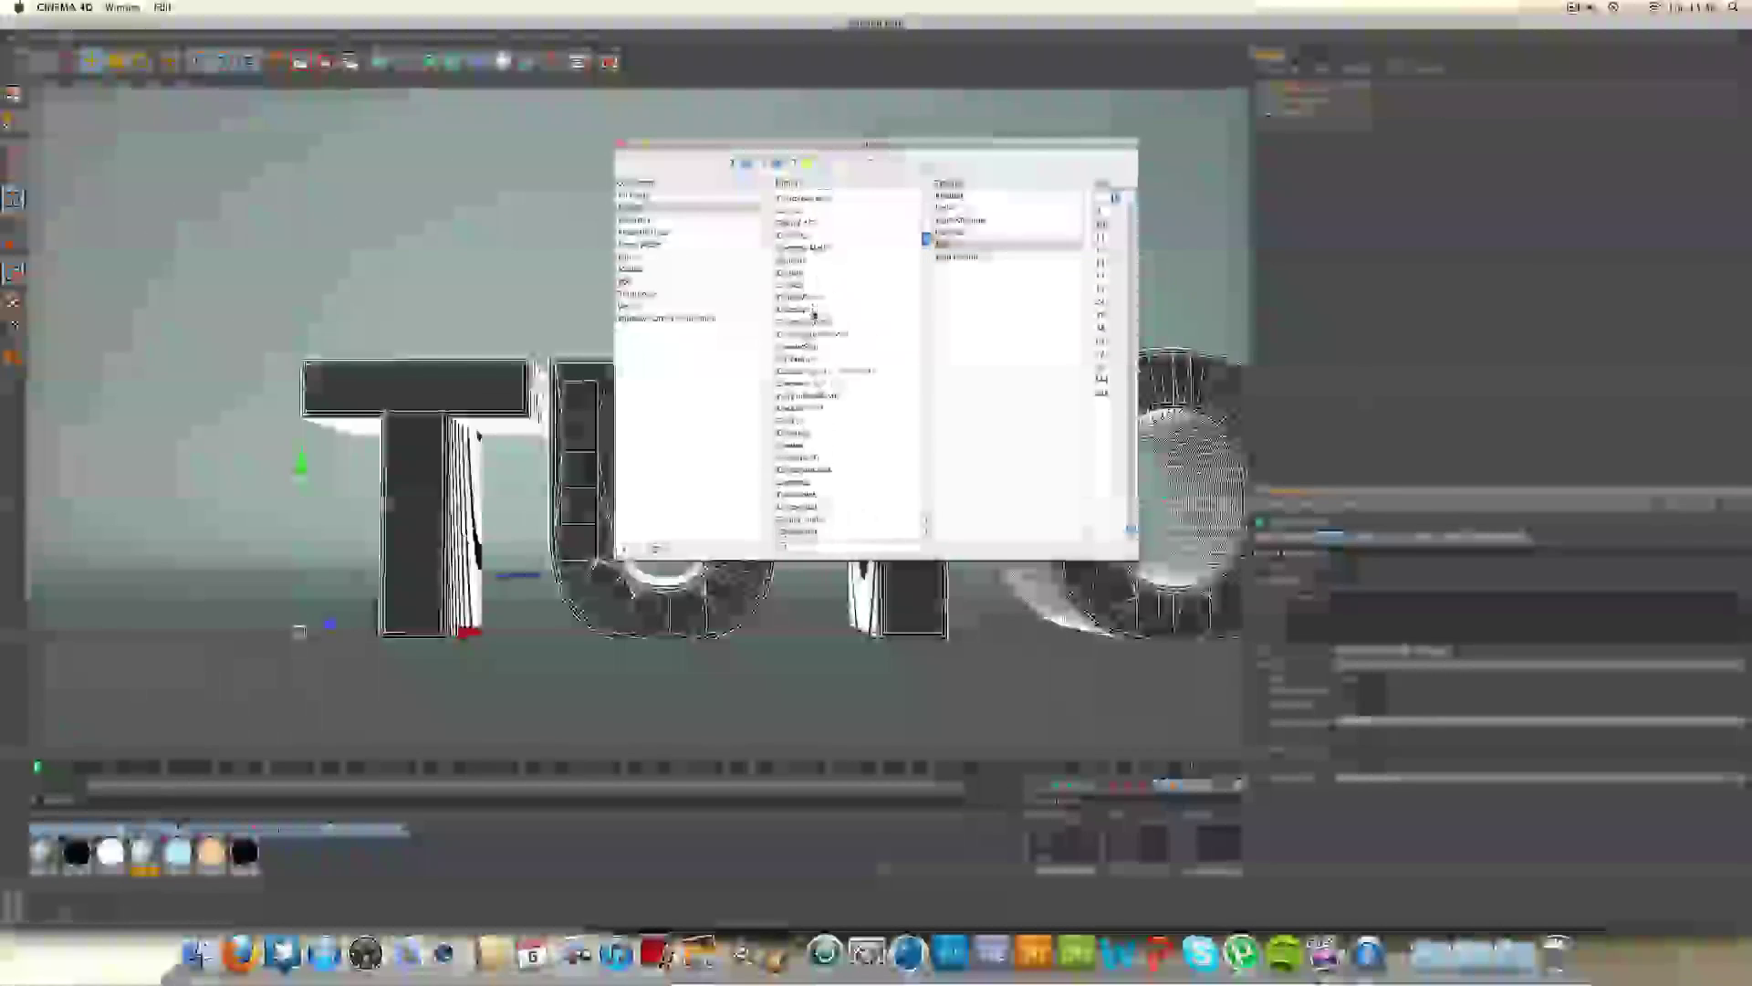
scroll(814, 314, "up", 5)
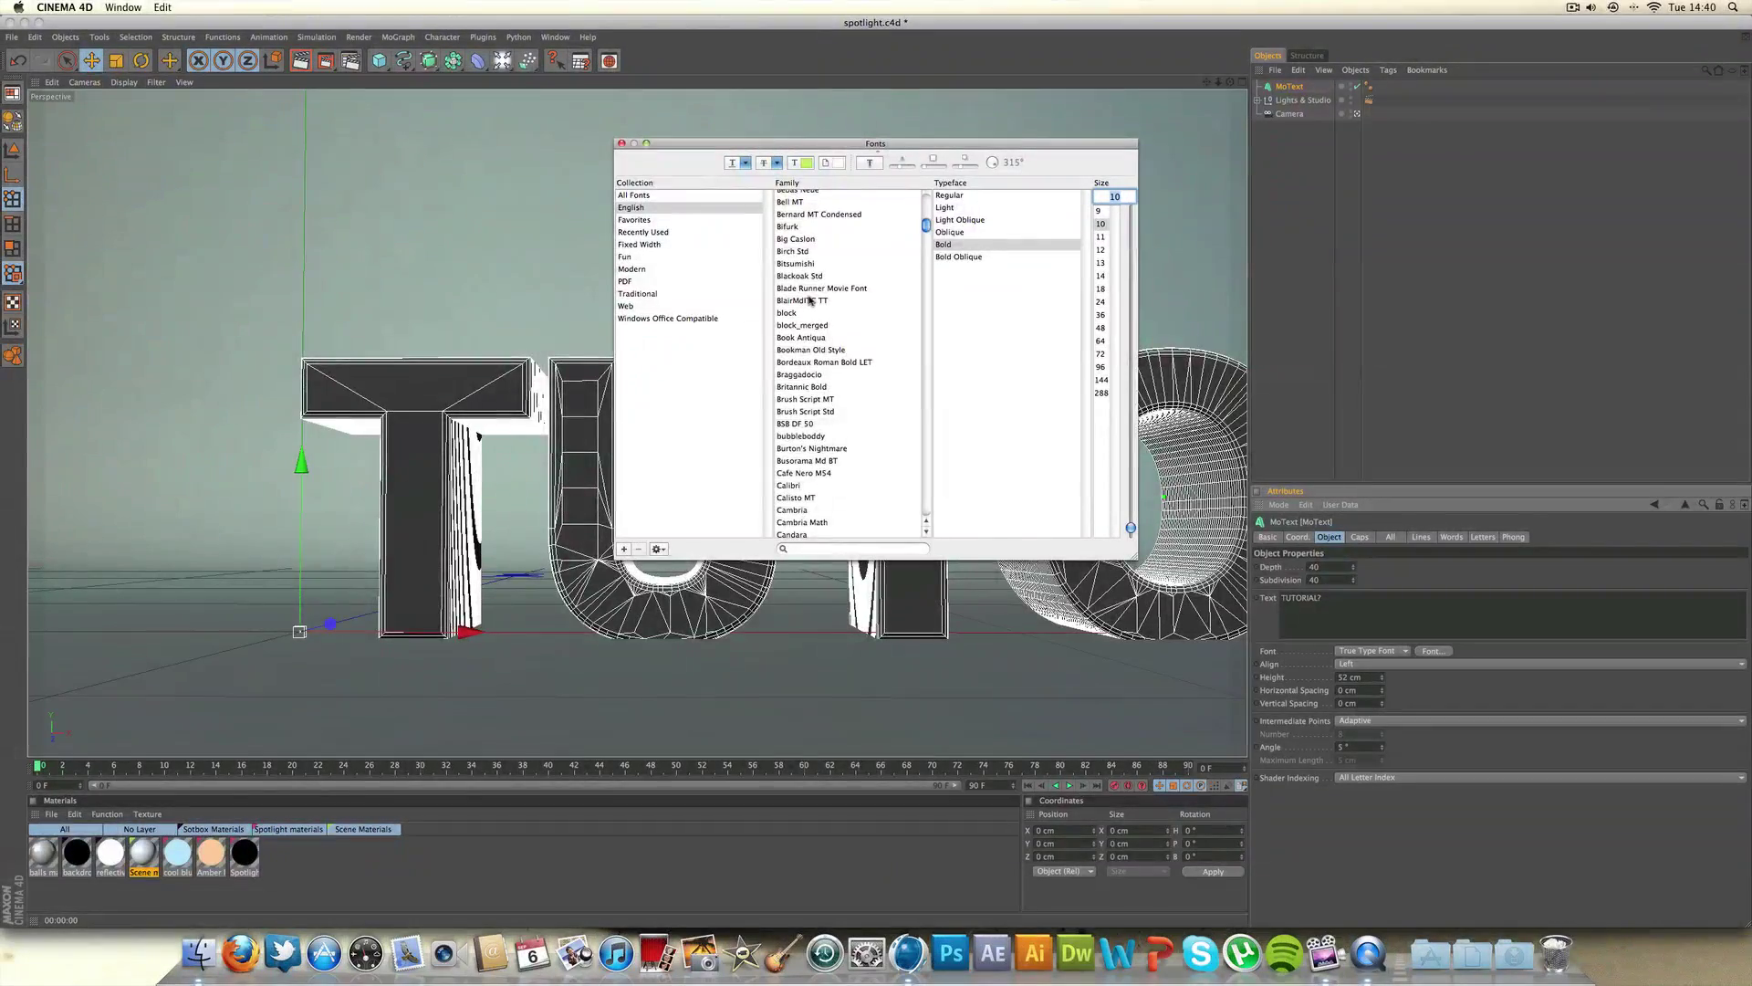
scroll(813, 307, "up", 5)
left_click(803, 224)
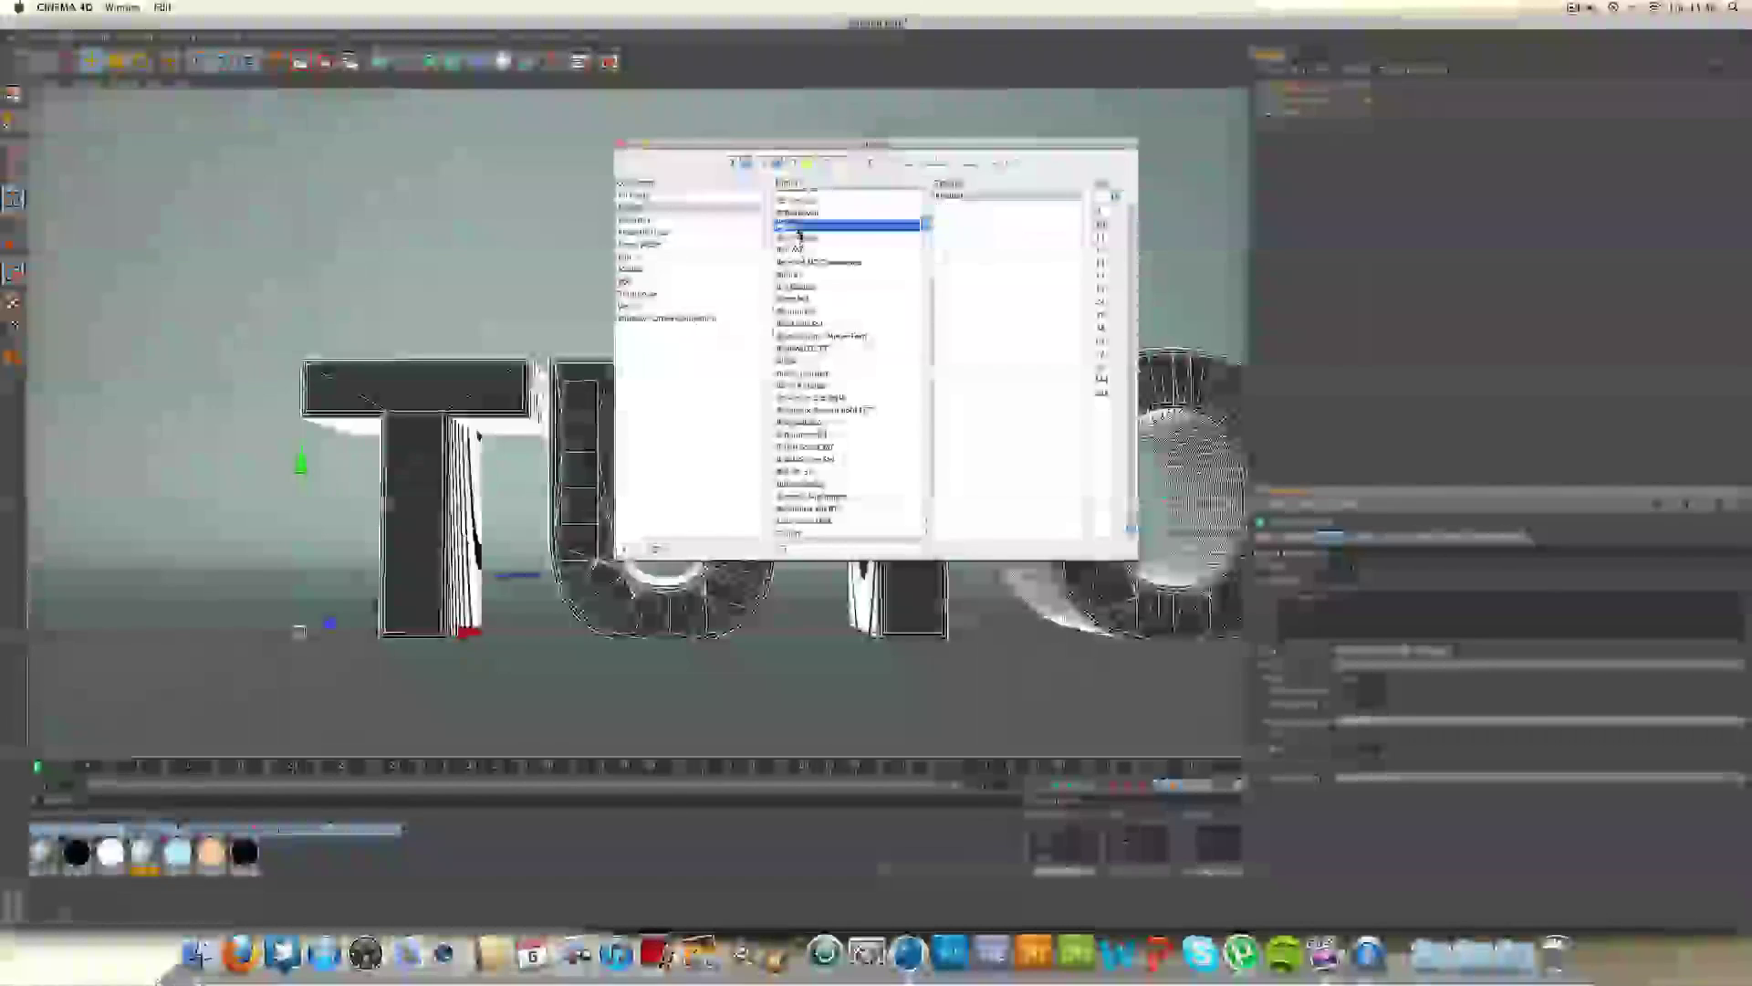
left_click(622, 144)
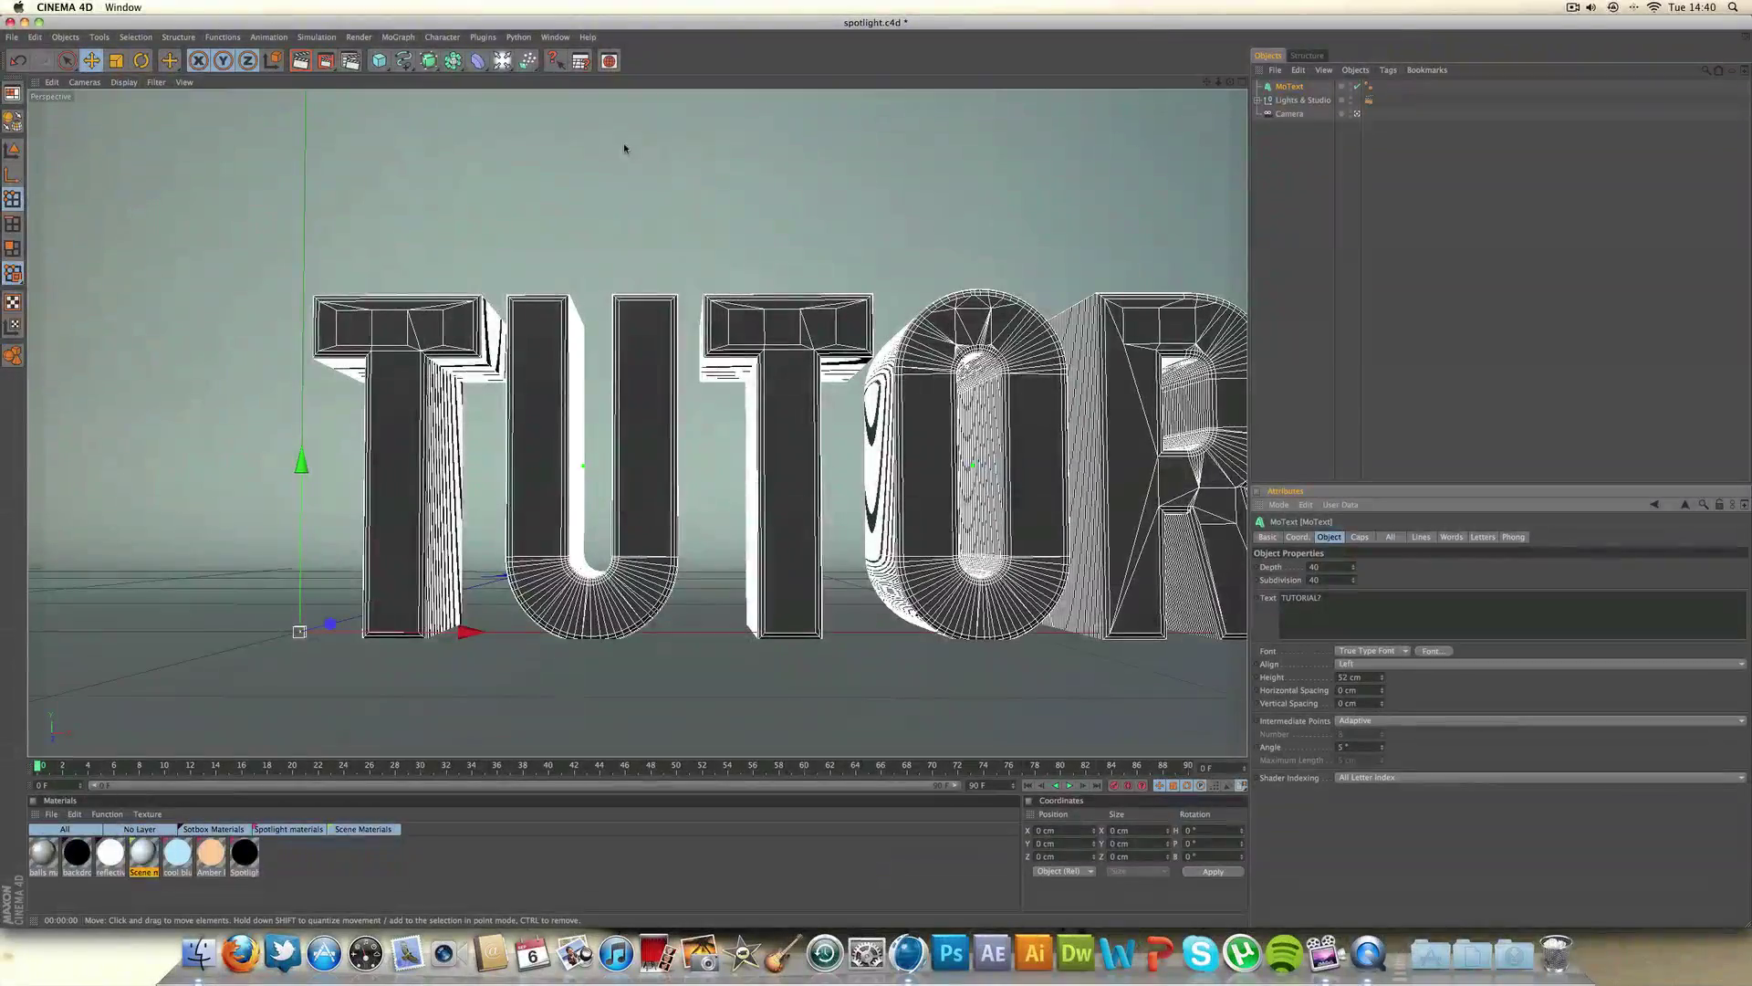
Step: Reframe the perspective view so the whole "TUTORIAL?" text fits inside it
middle_click_drag(1008, 323, 689, 333, "alt")
right_click_drag(689, 333, 639, 333, "alt")
left_click_drag(1217, 82, 1057, 88)
left_click_drag(1217, 82, 1185, 82)
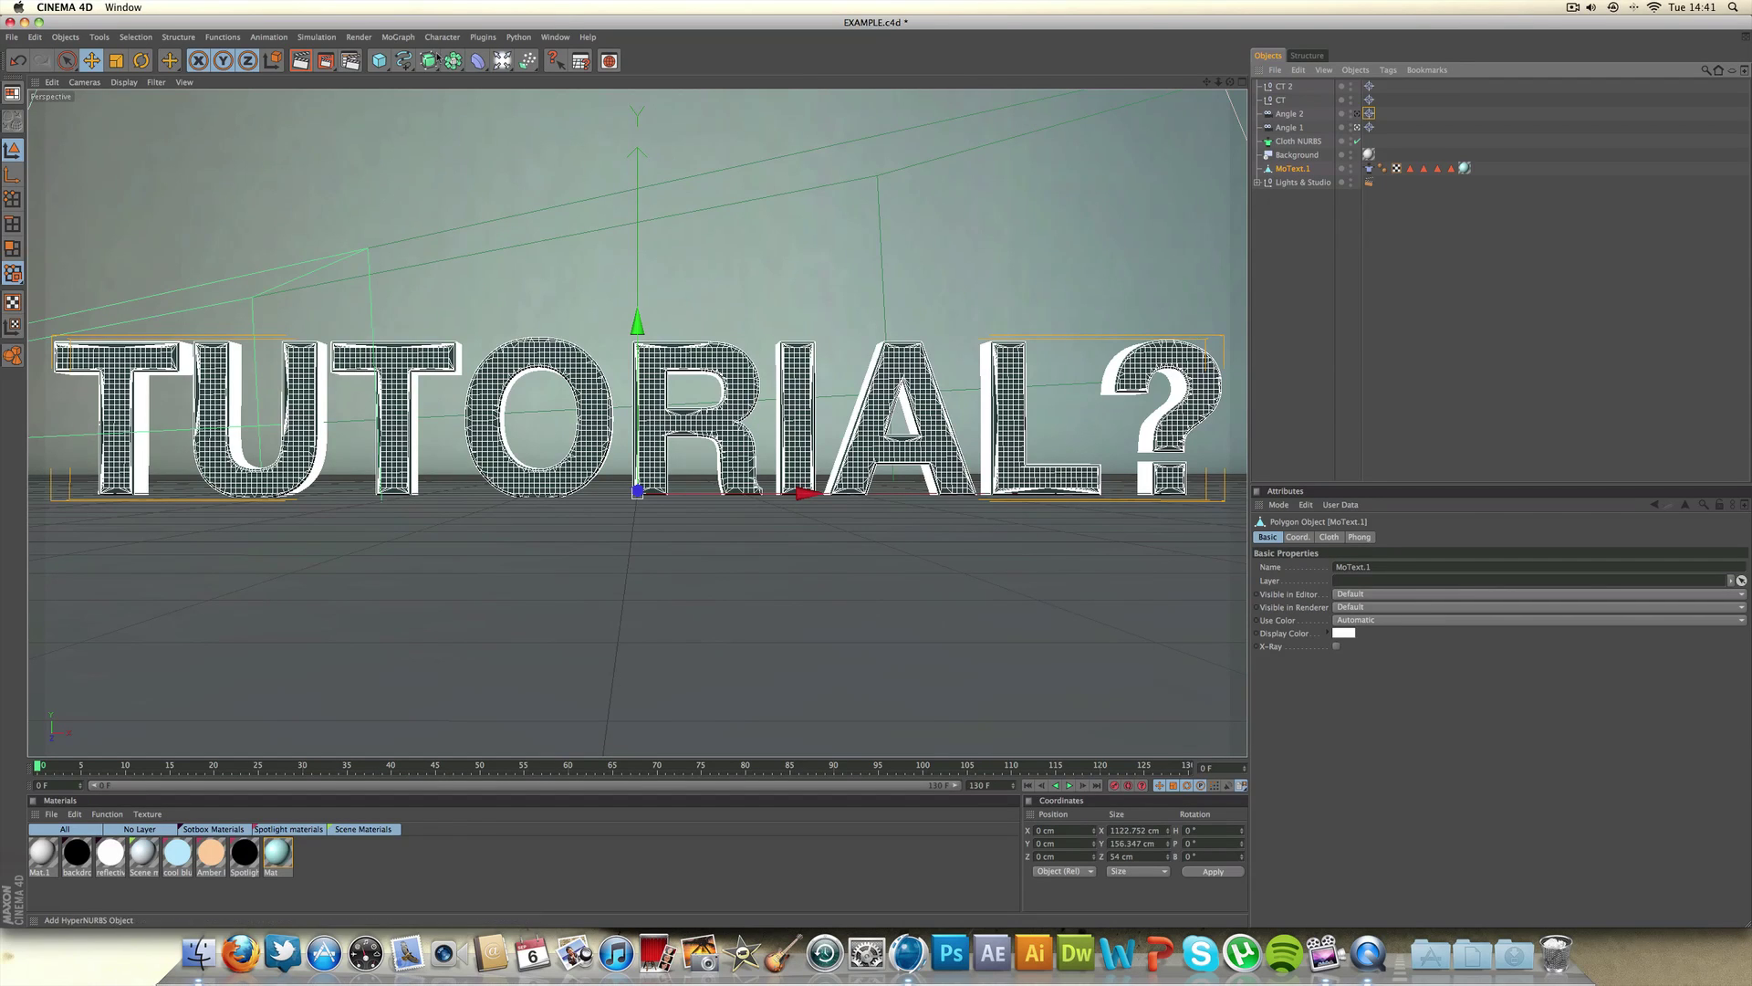
Step: Close the EXAMPLE.c4d project and return to the spotlight.c4d scene
left_click(19, 37)
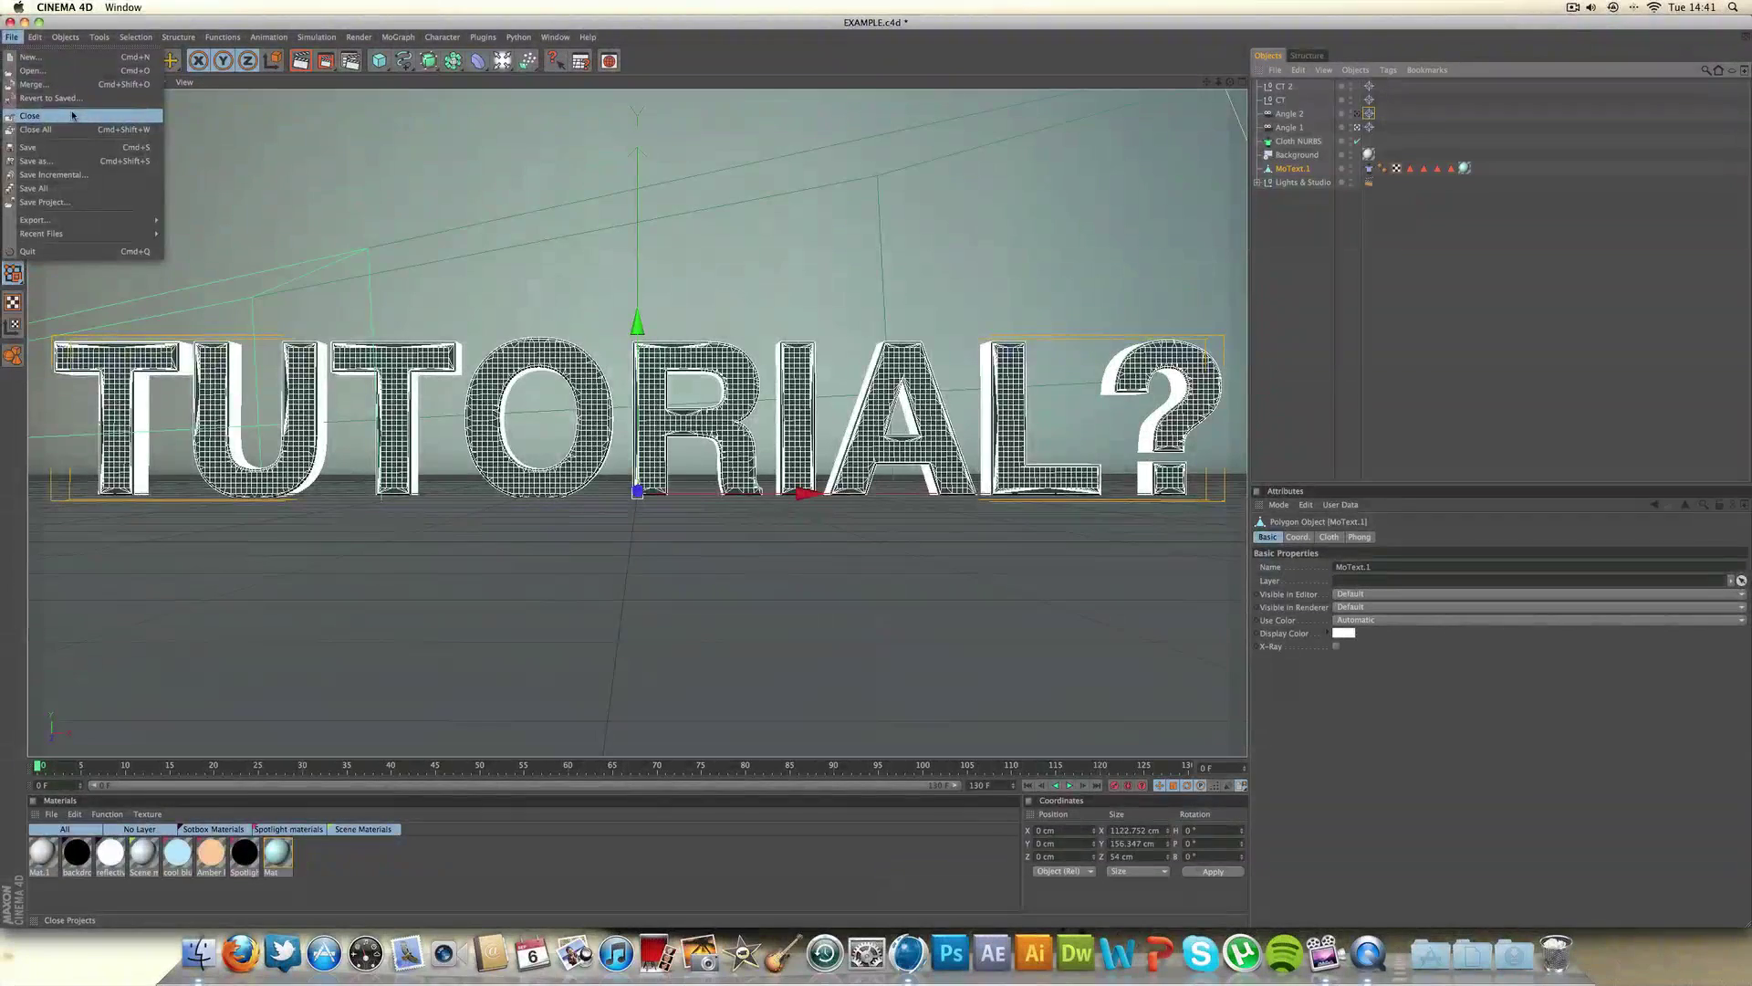
left_click(84, 130)
left_click(850, 305)
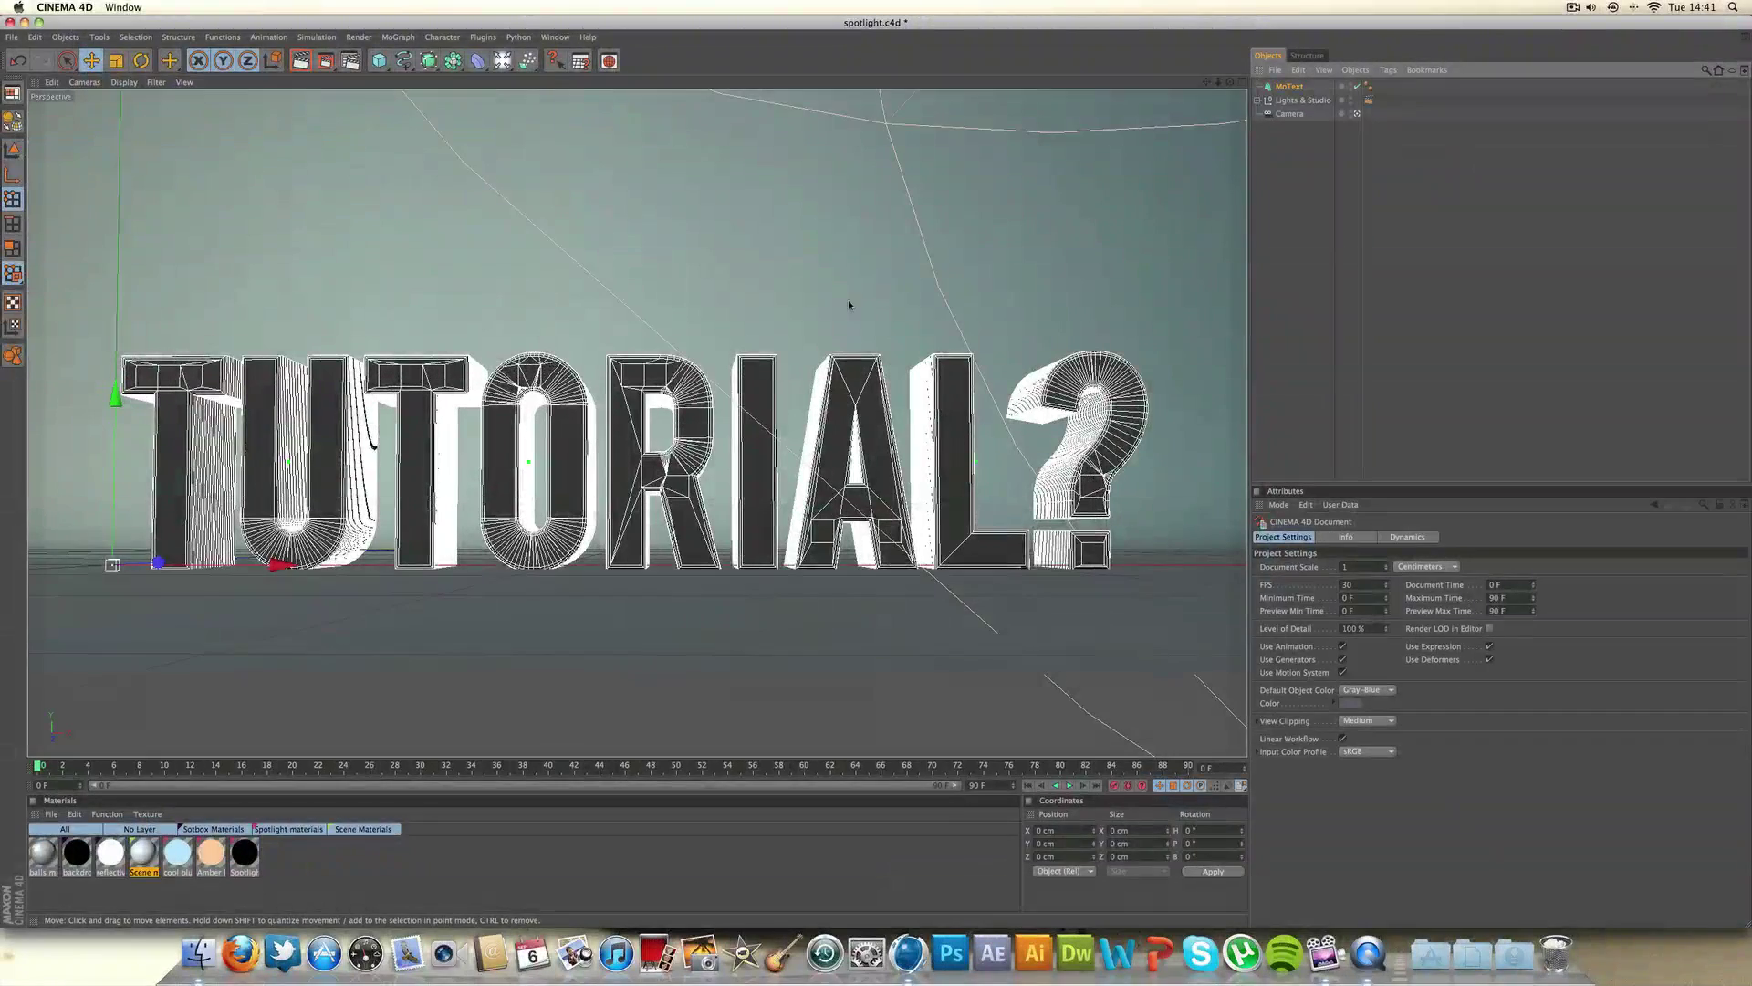
Step: Change the MoText's font to Arial Bold and close the font chooser
left_click(1305, 88)
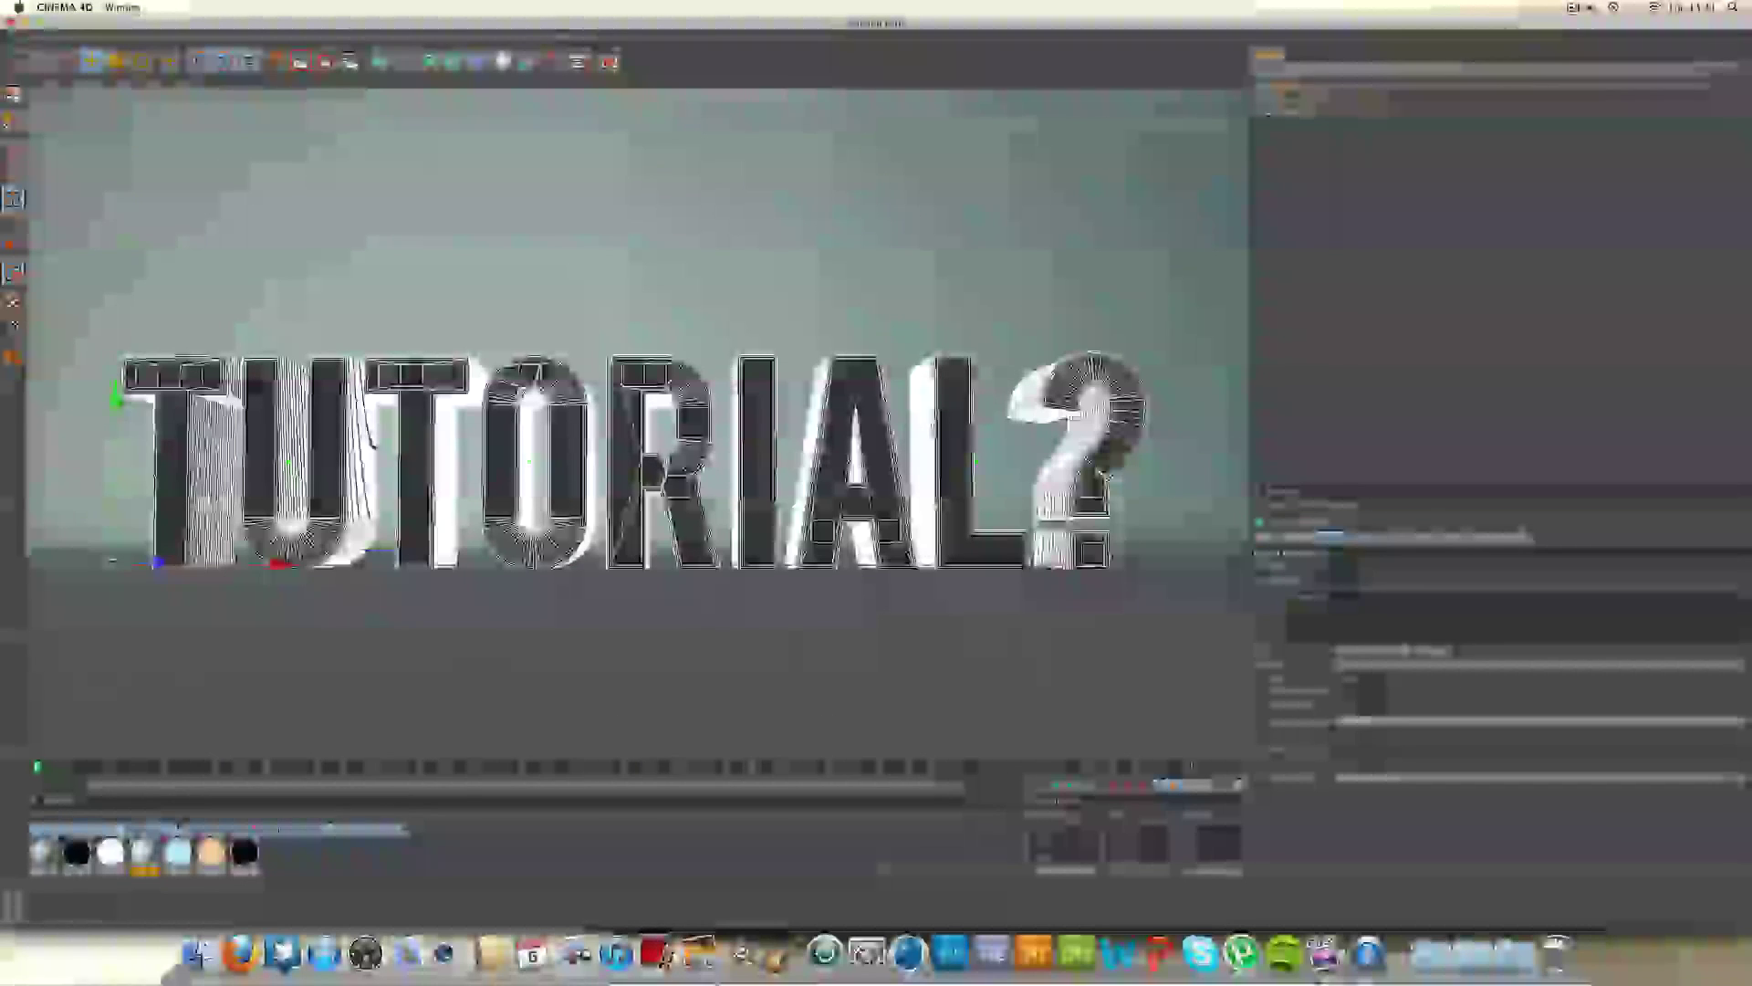
left_click(1397, 650)
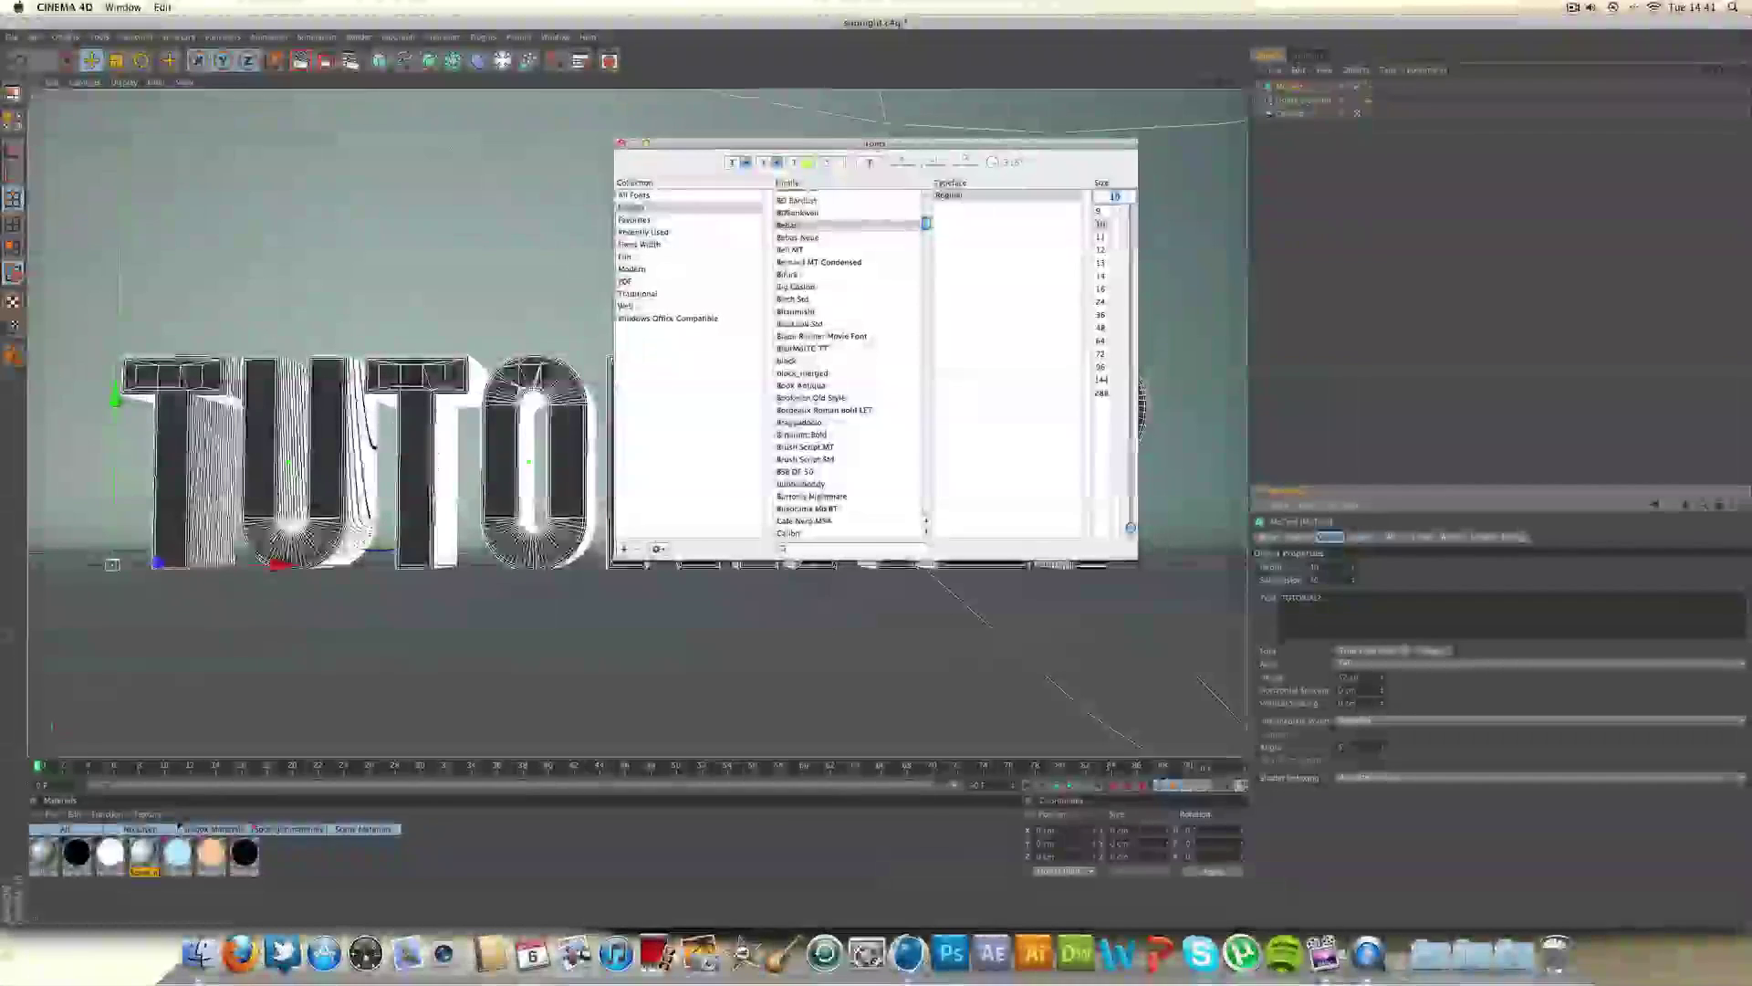
scroll(798, 277, "down", 3)
scroll(797, 276, "up", 10)
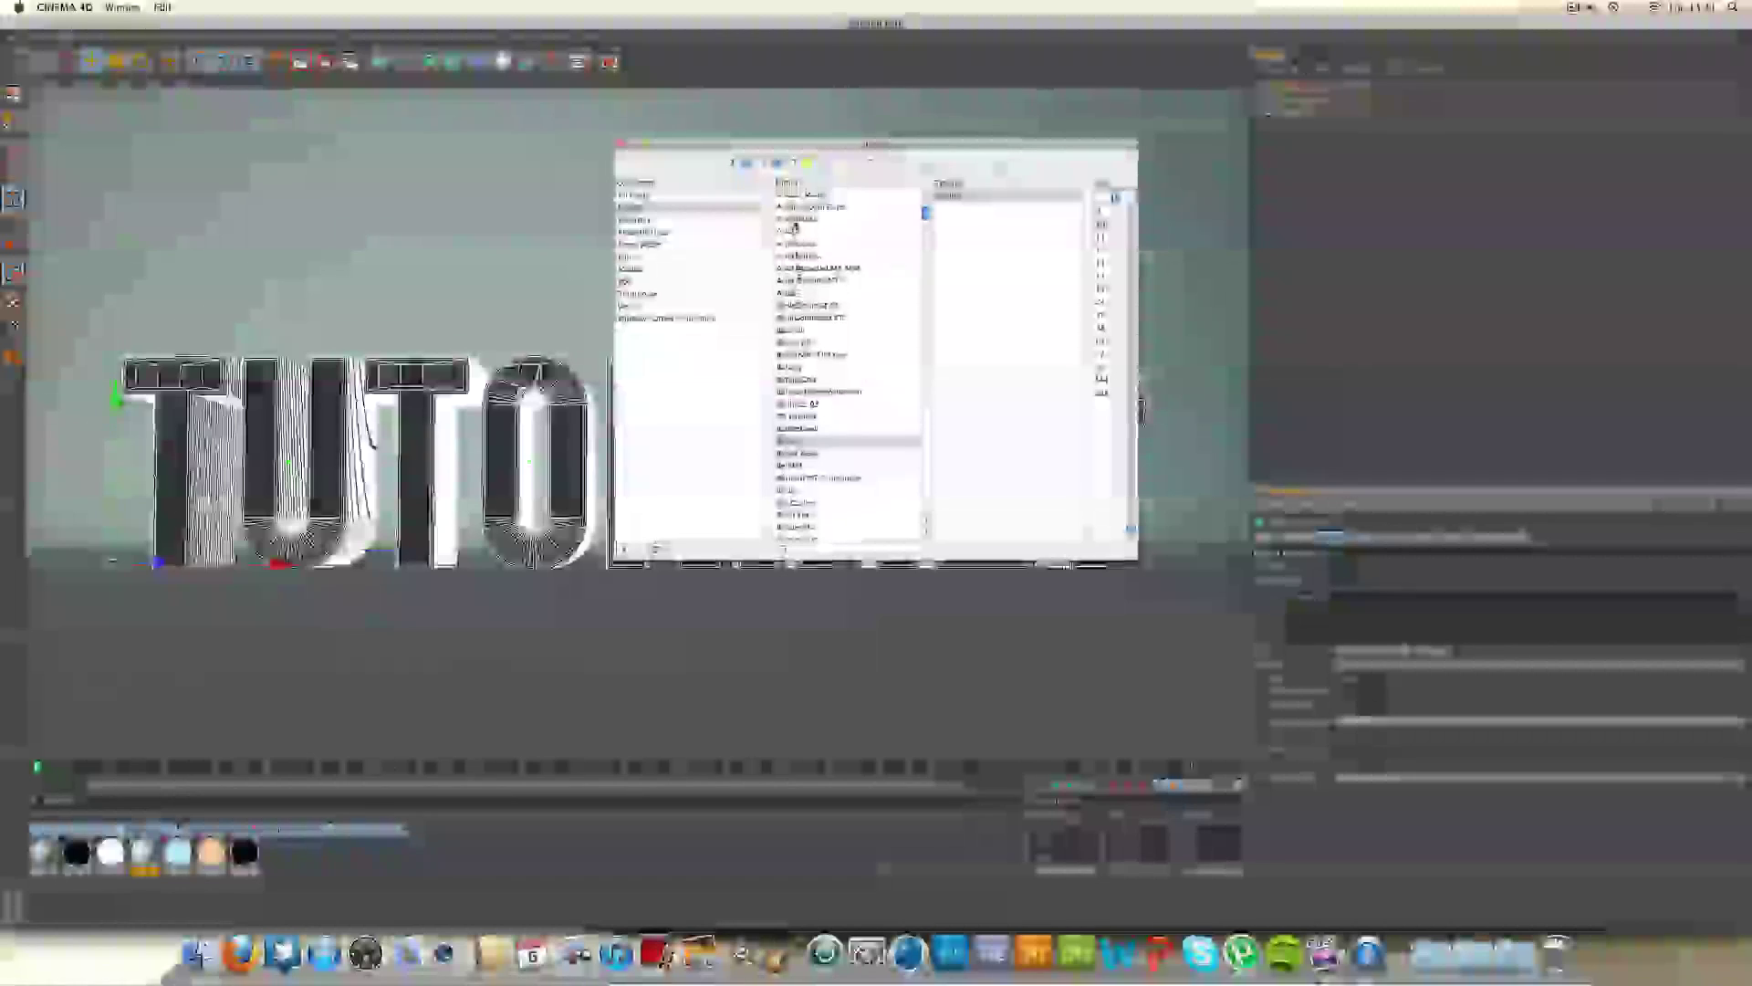
left_click(792, 231)
left_click(620, 146)
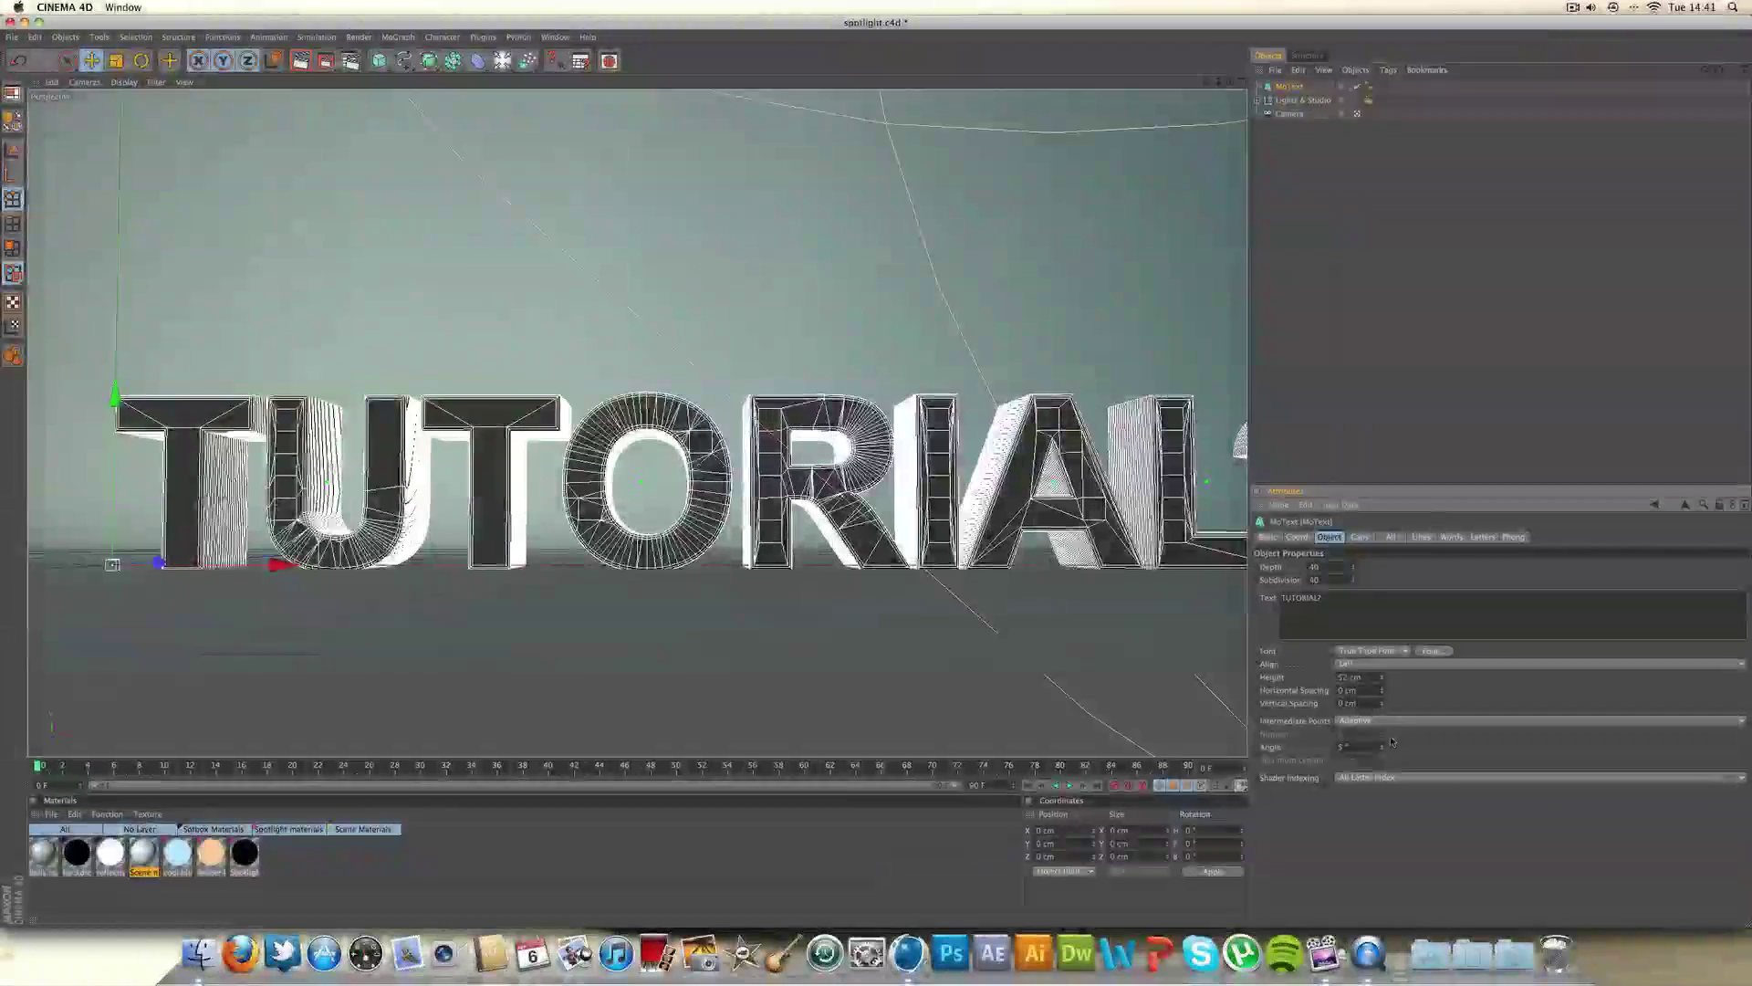
Step: Set the MoText's cap type to Quadrangles and enable a regular grid with a width of 1 cm
left_click(1360, 535)
left_click(1350, 723)
left_click(1352, 738)
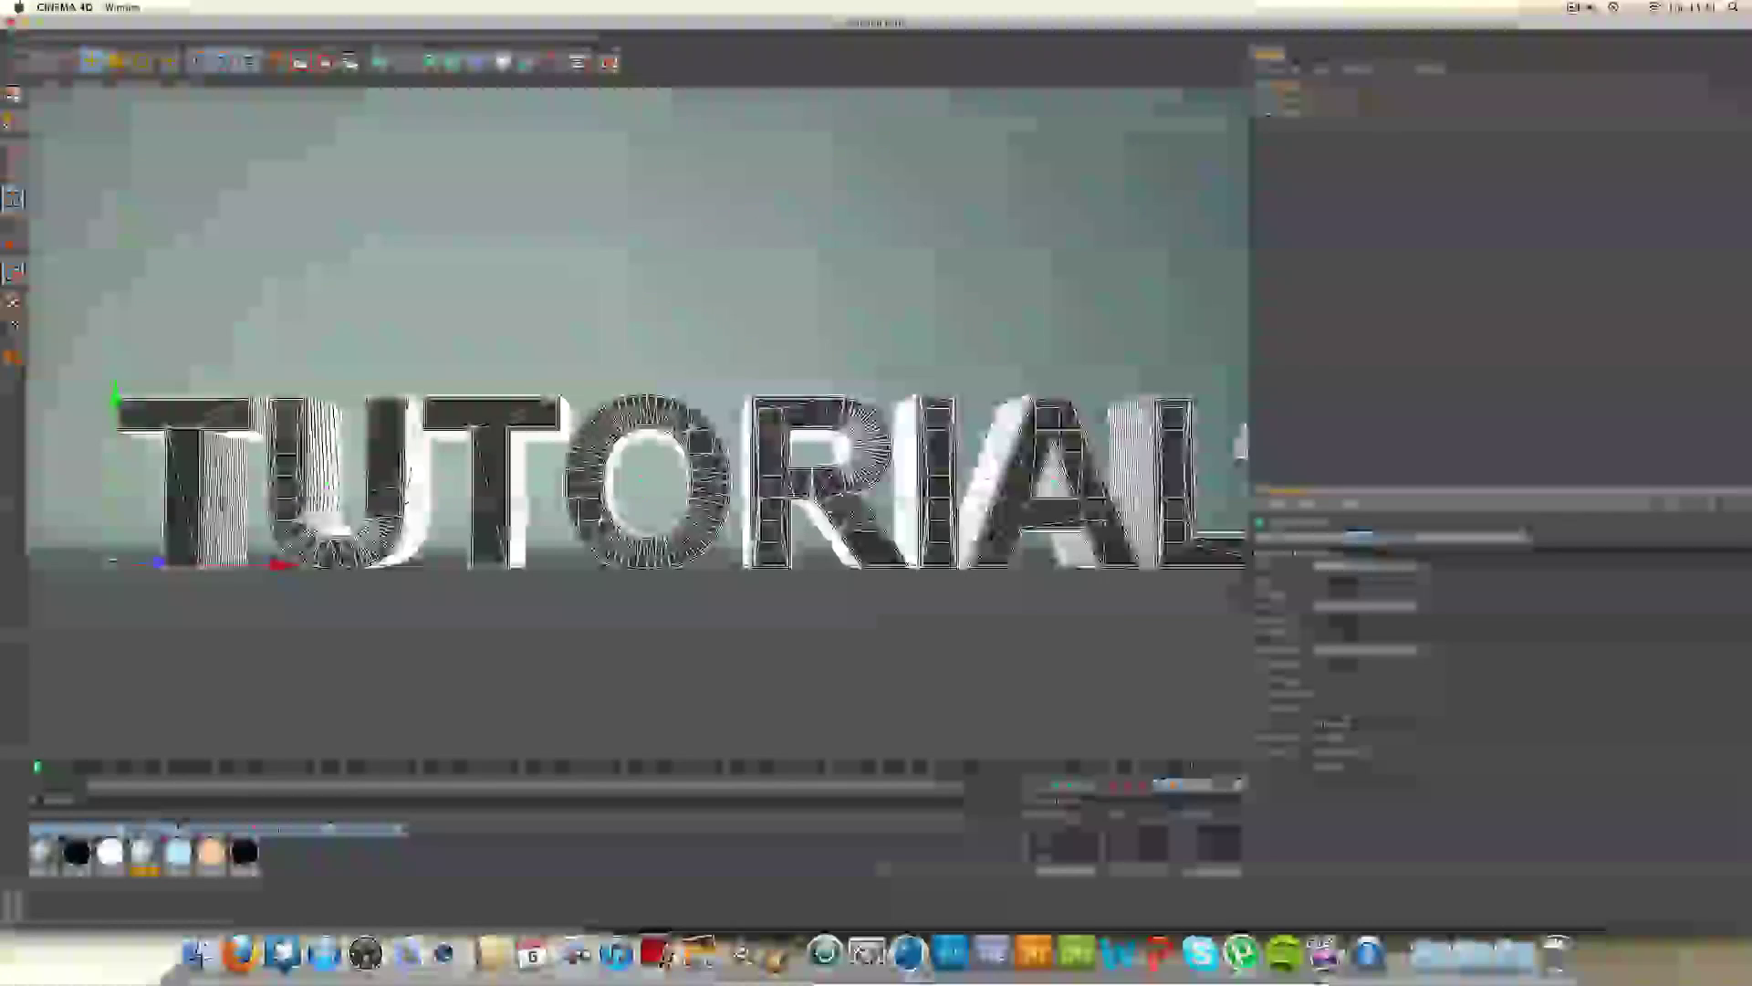
left_click(1334, 749)
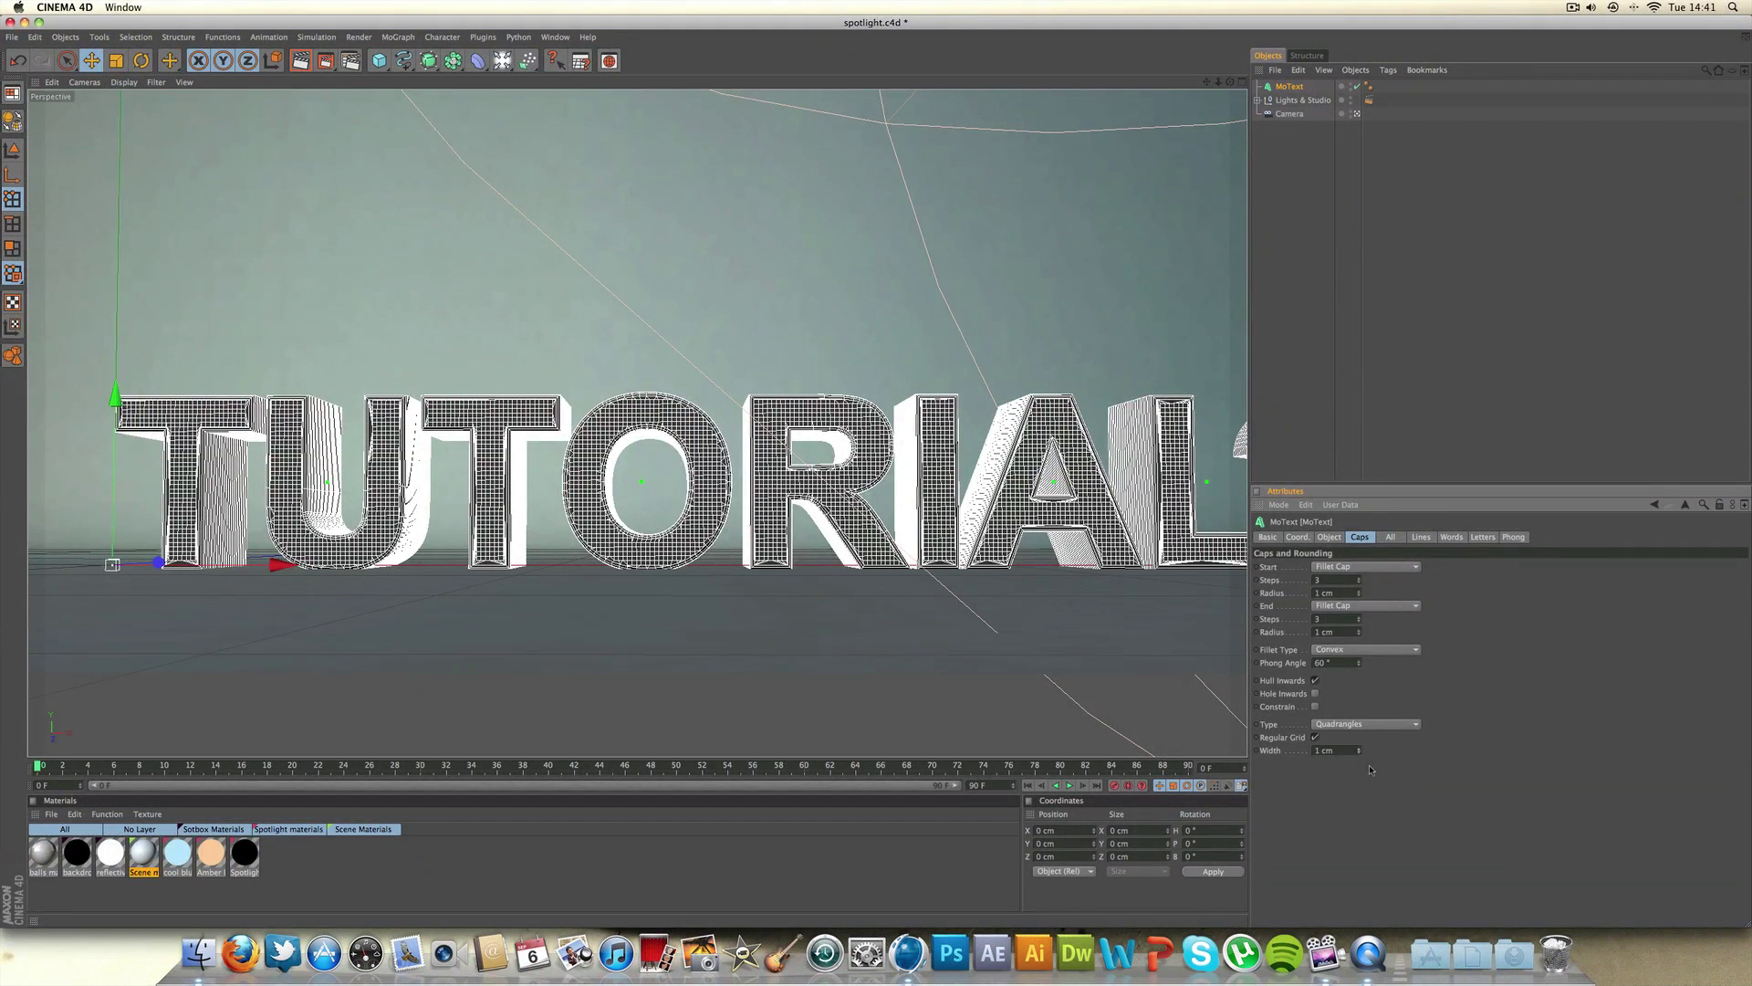
Step: Check which font the MoText uses in the font chooser, and render a preview of the text
left_click(1329, 537)
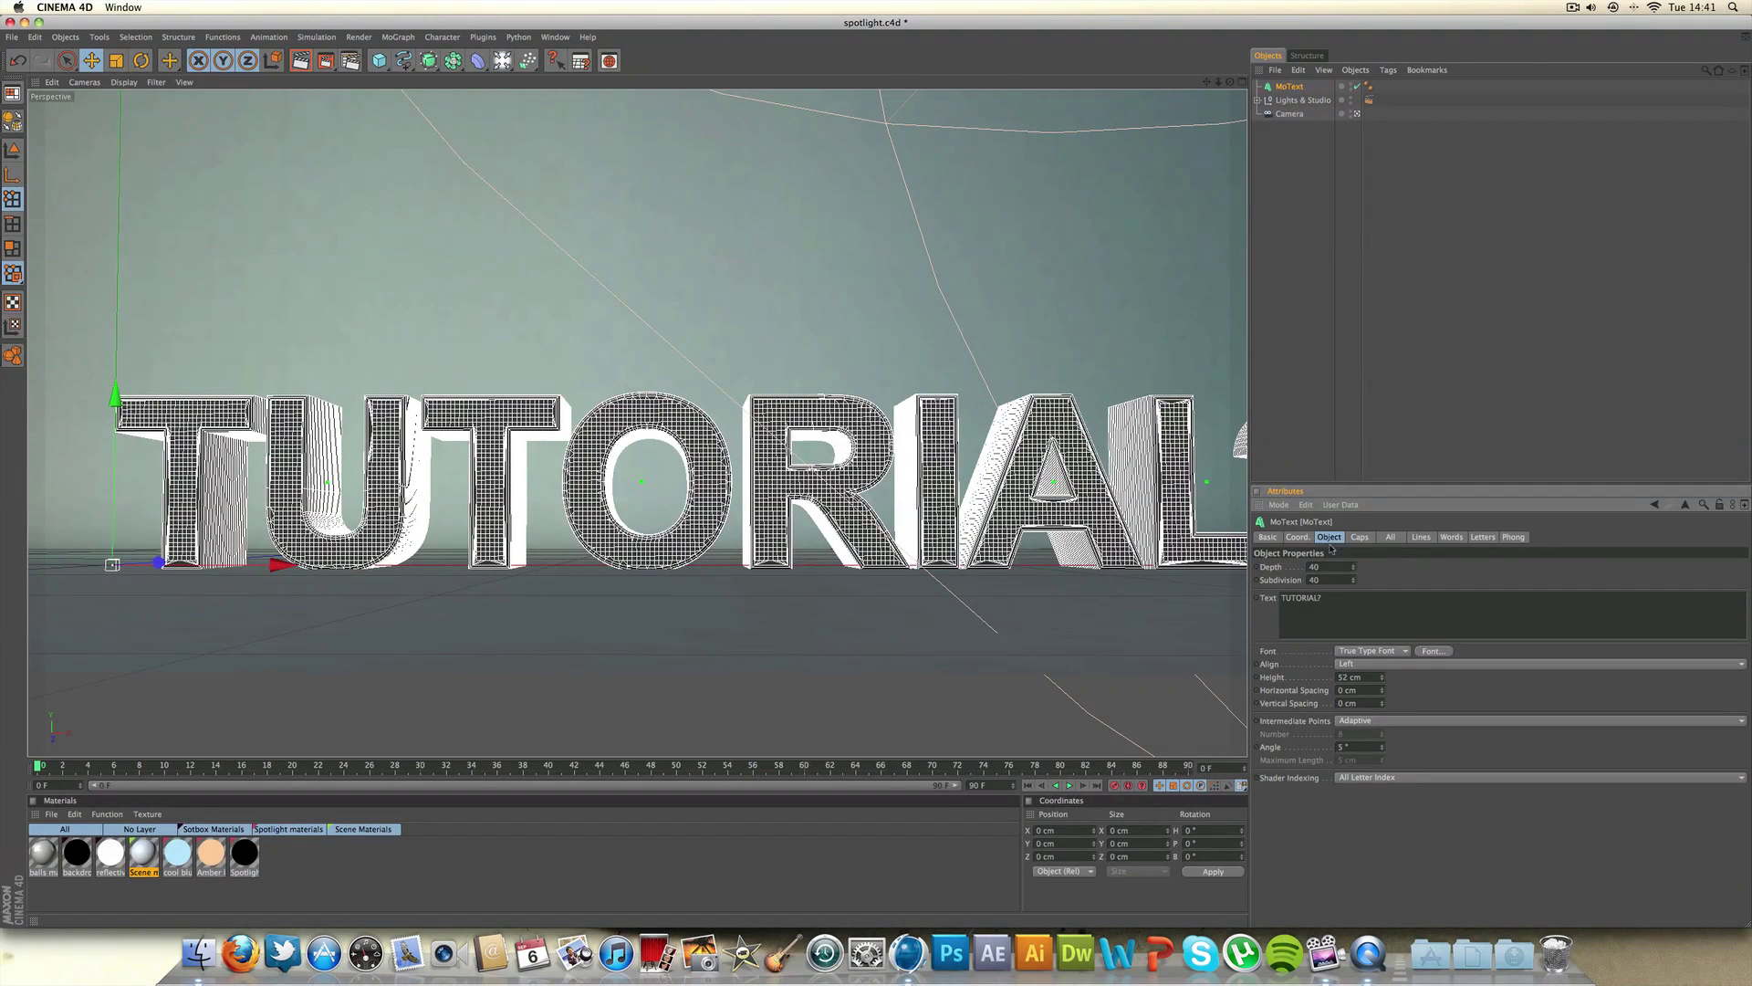
left_click(1434, 650)
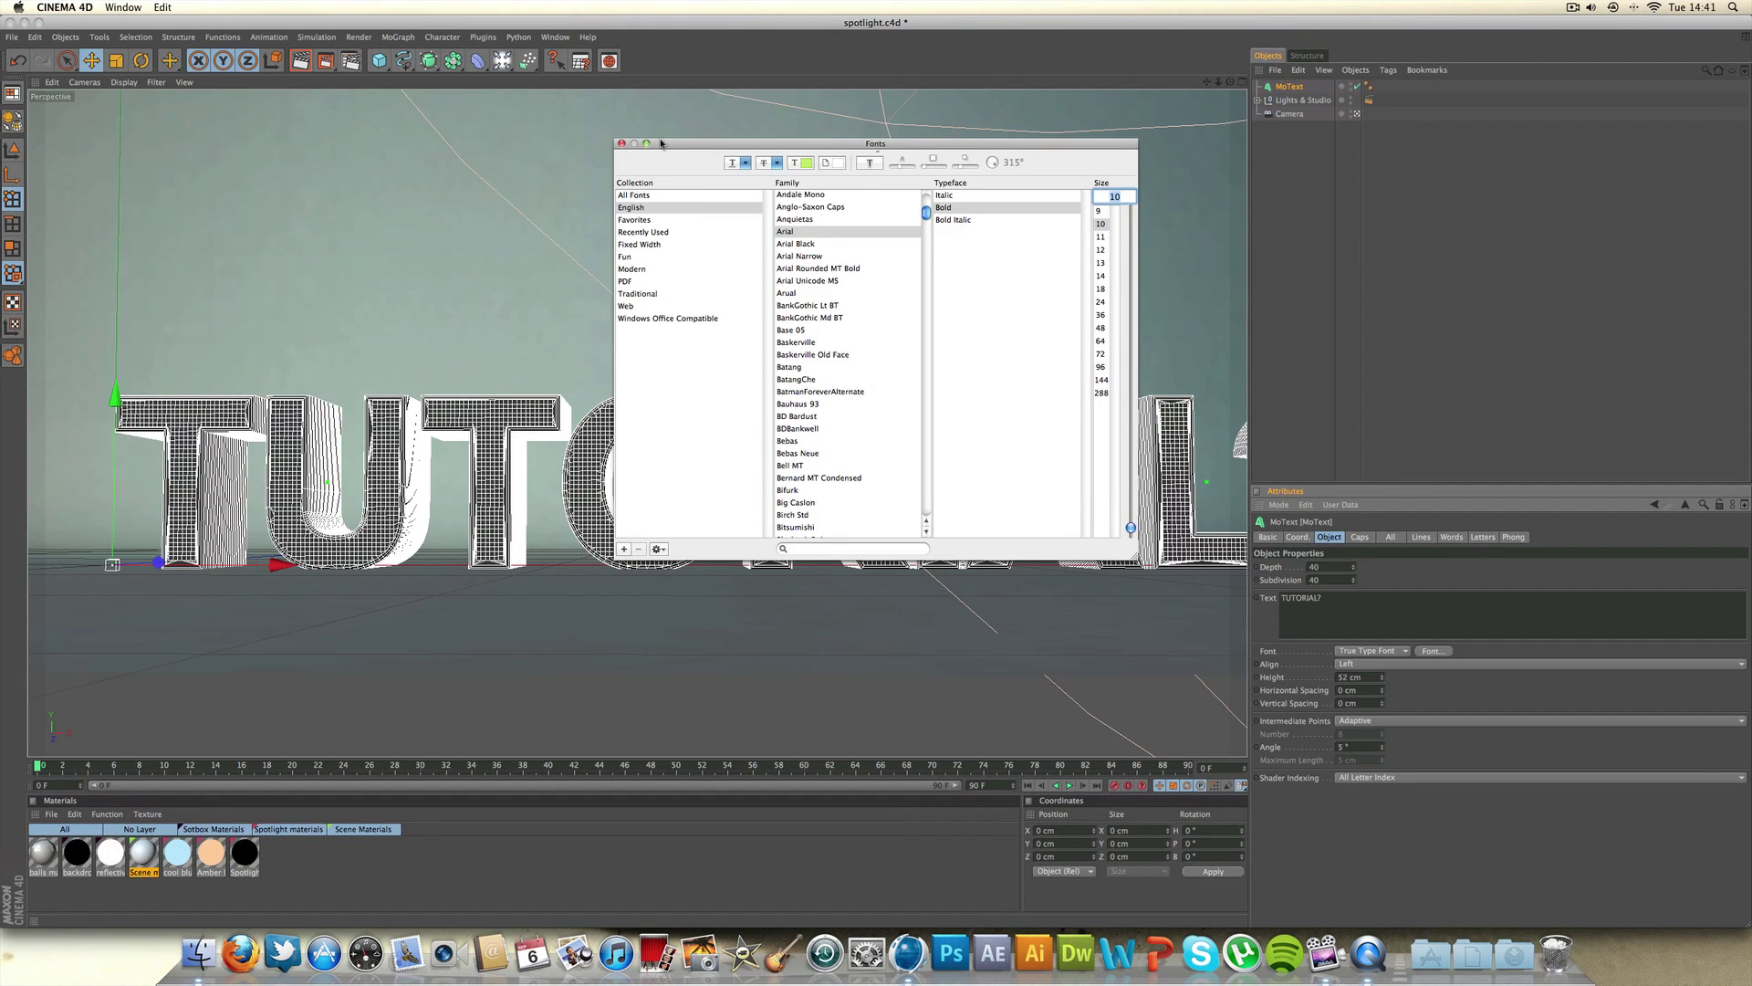
left_click(622, 143)
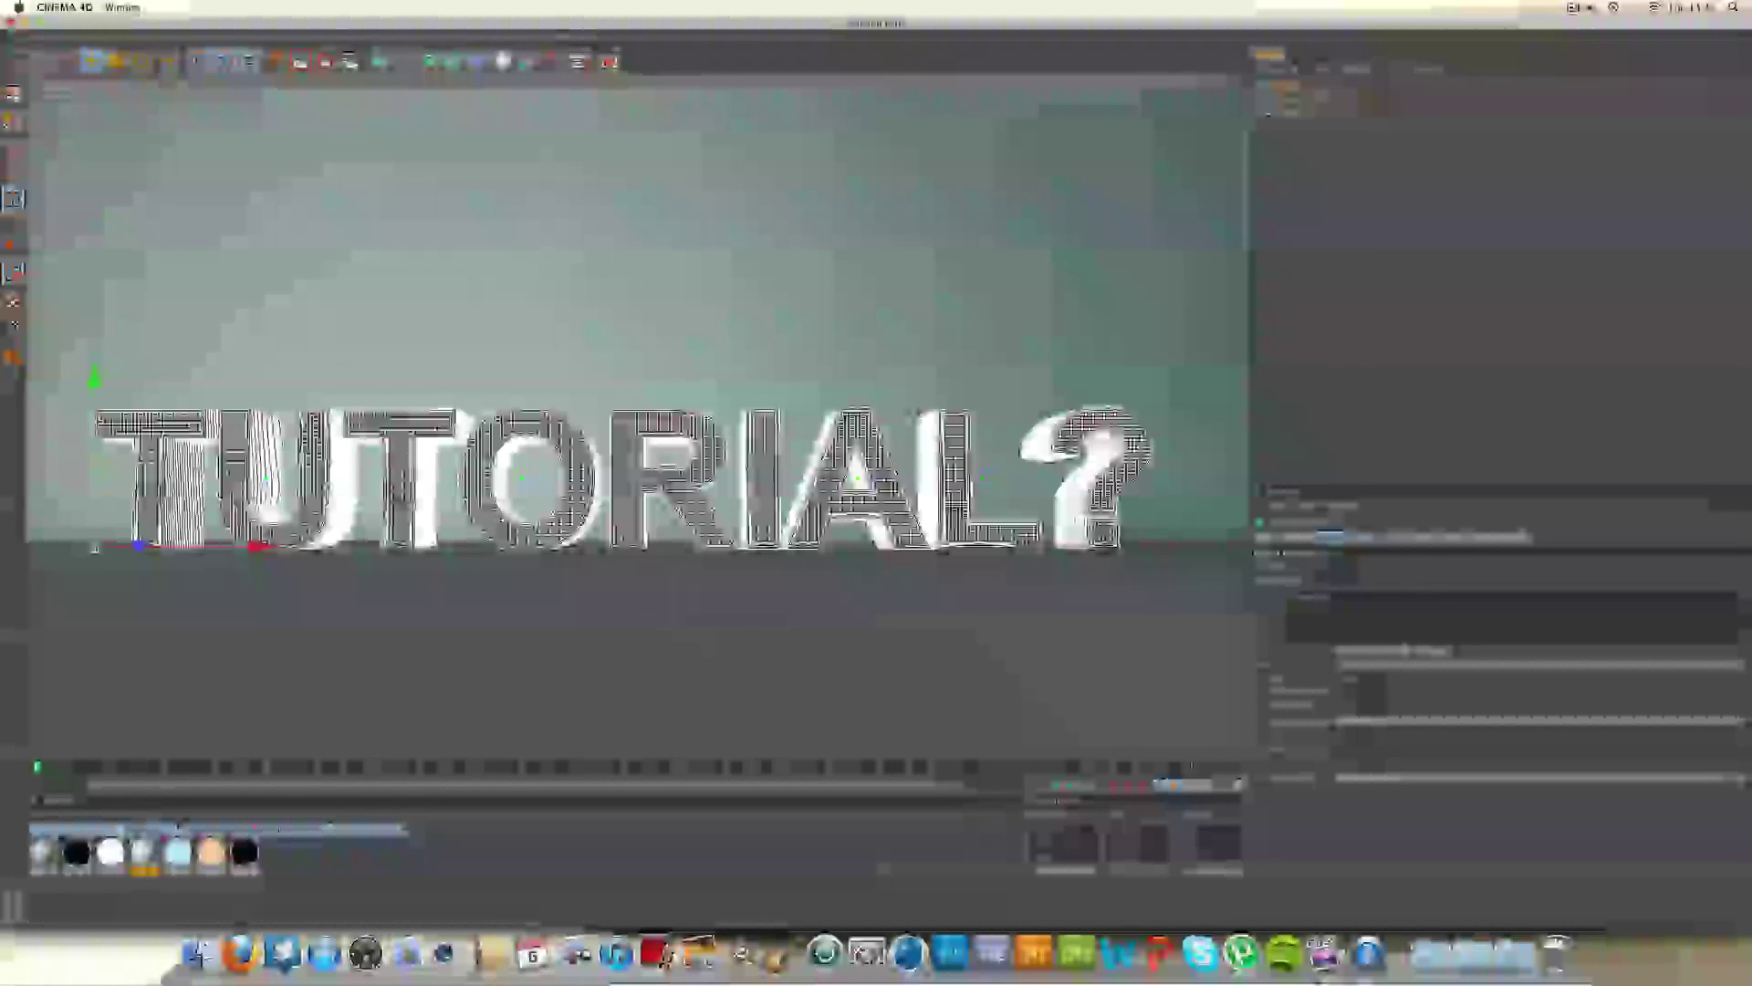
left_click(300, 62)
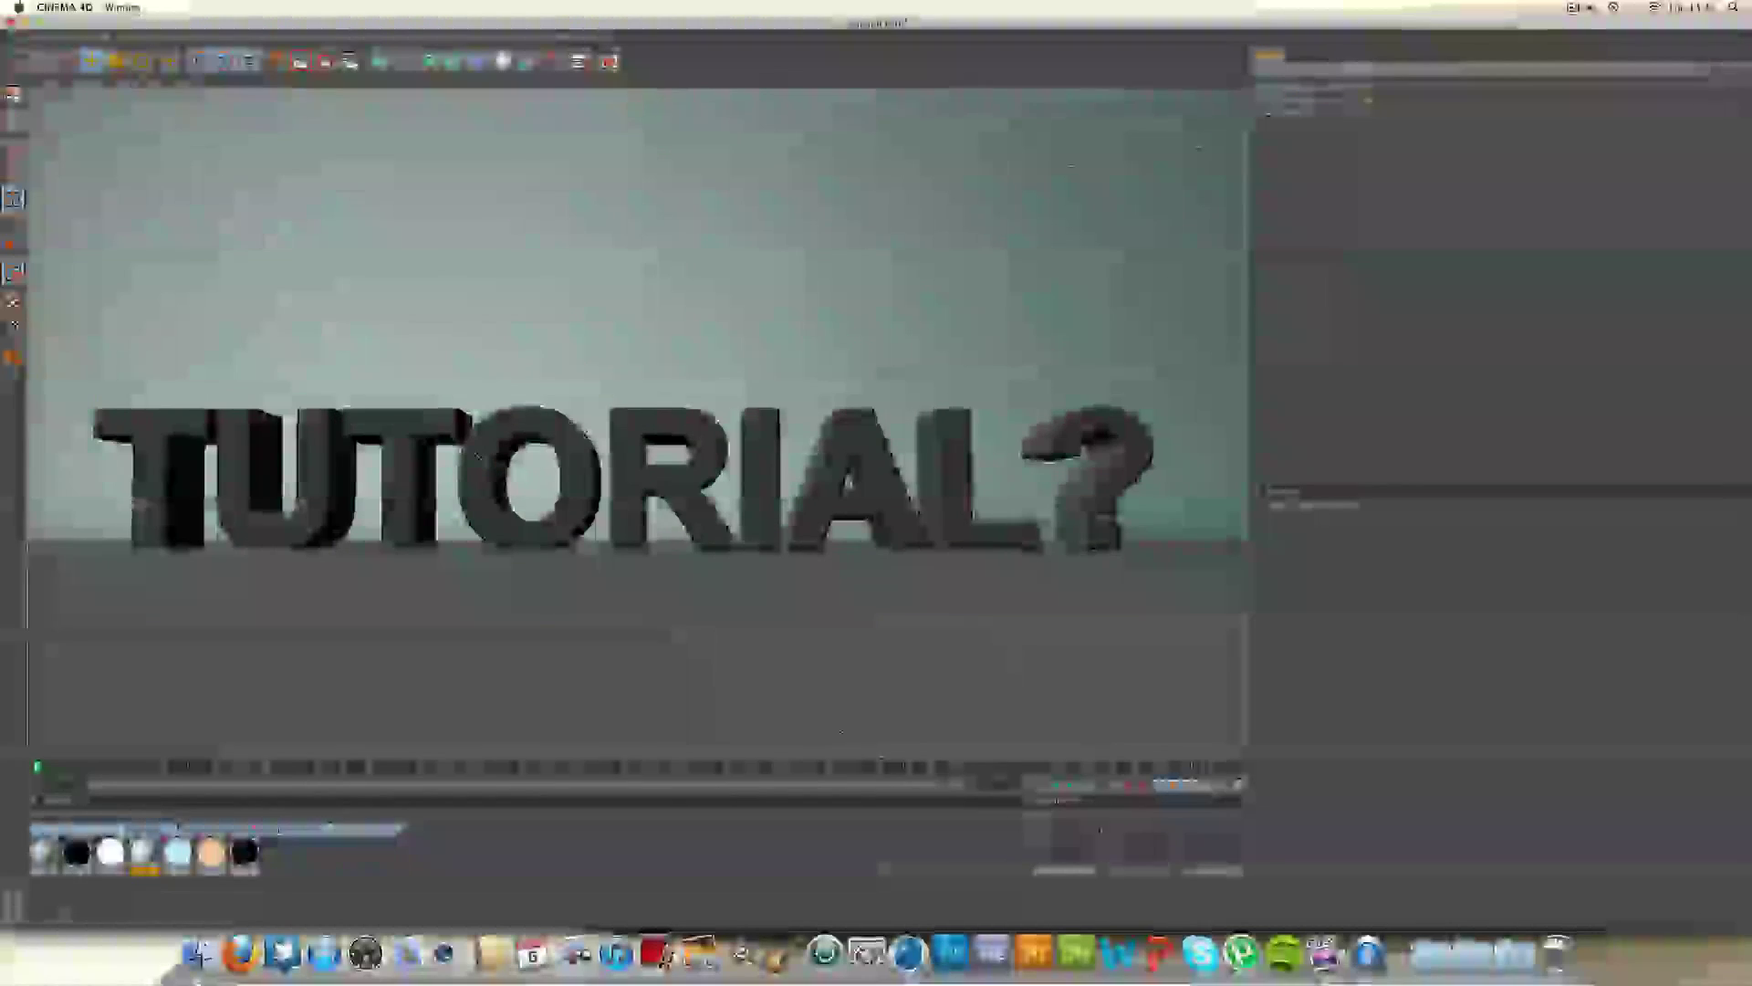
Step: Create a new material and set its color to a light cyan of about RGB 164, 244, 255
double_click(303, 870)
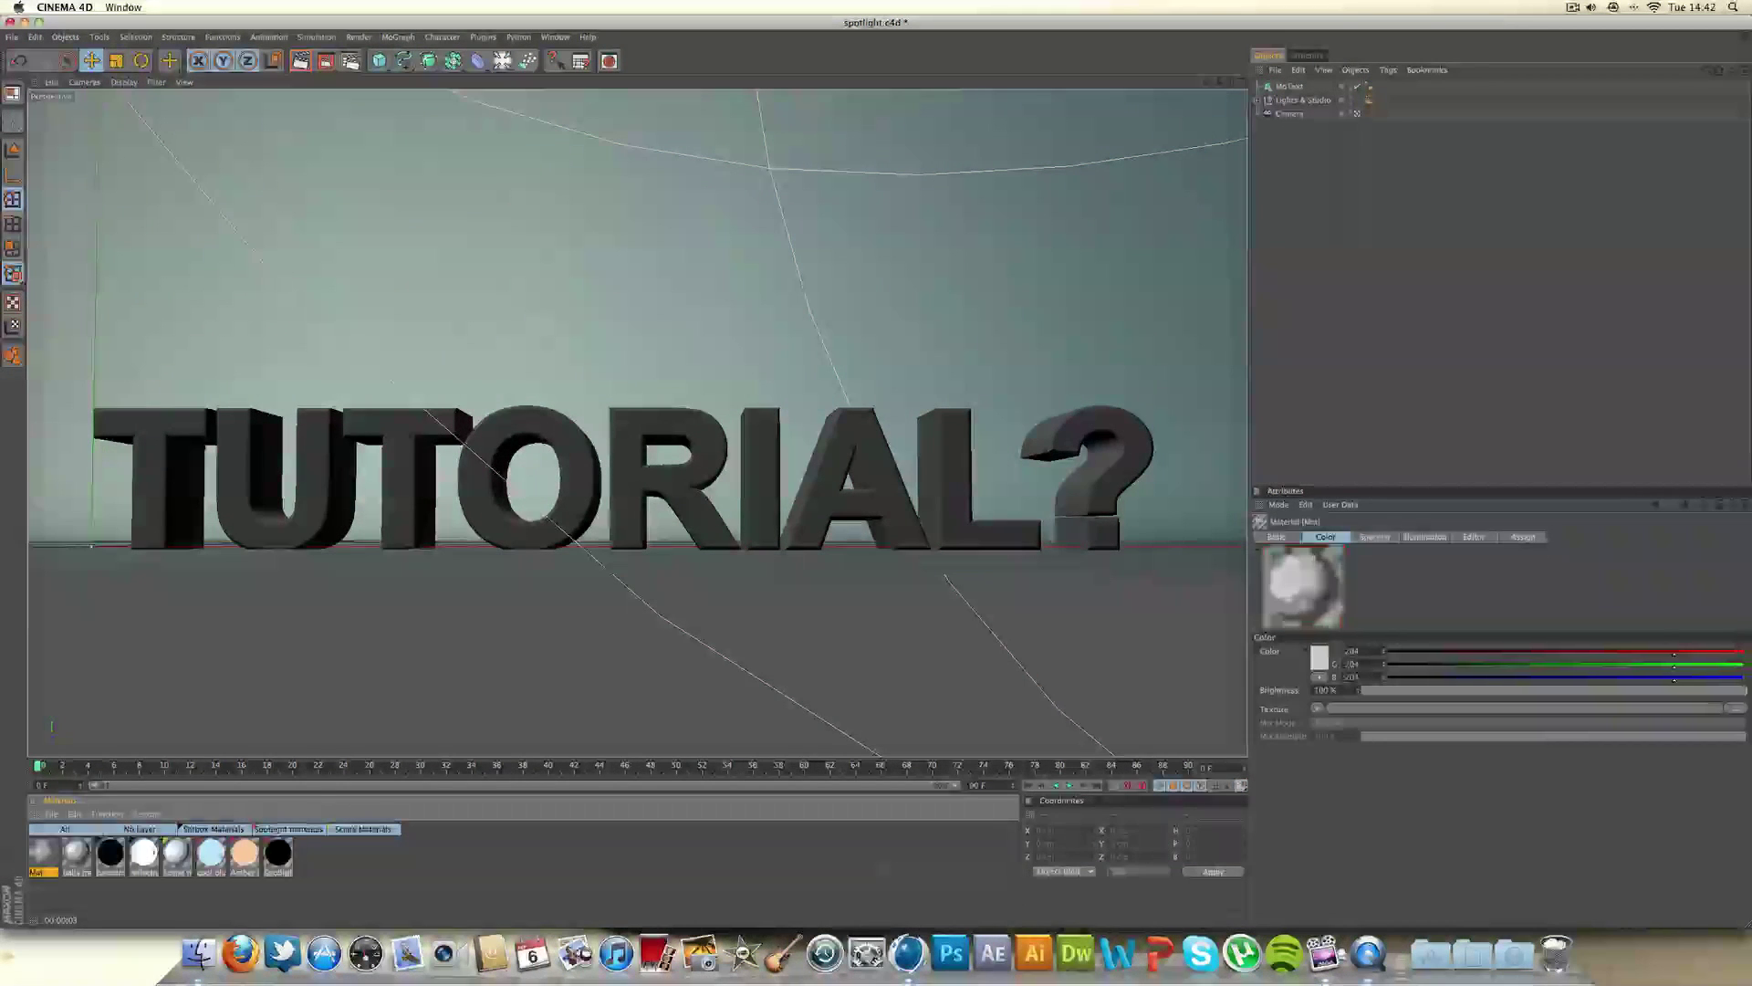
double_click(42, 853)
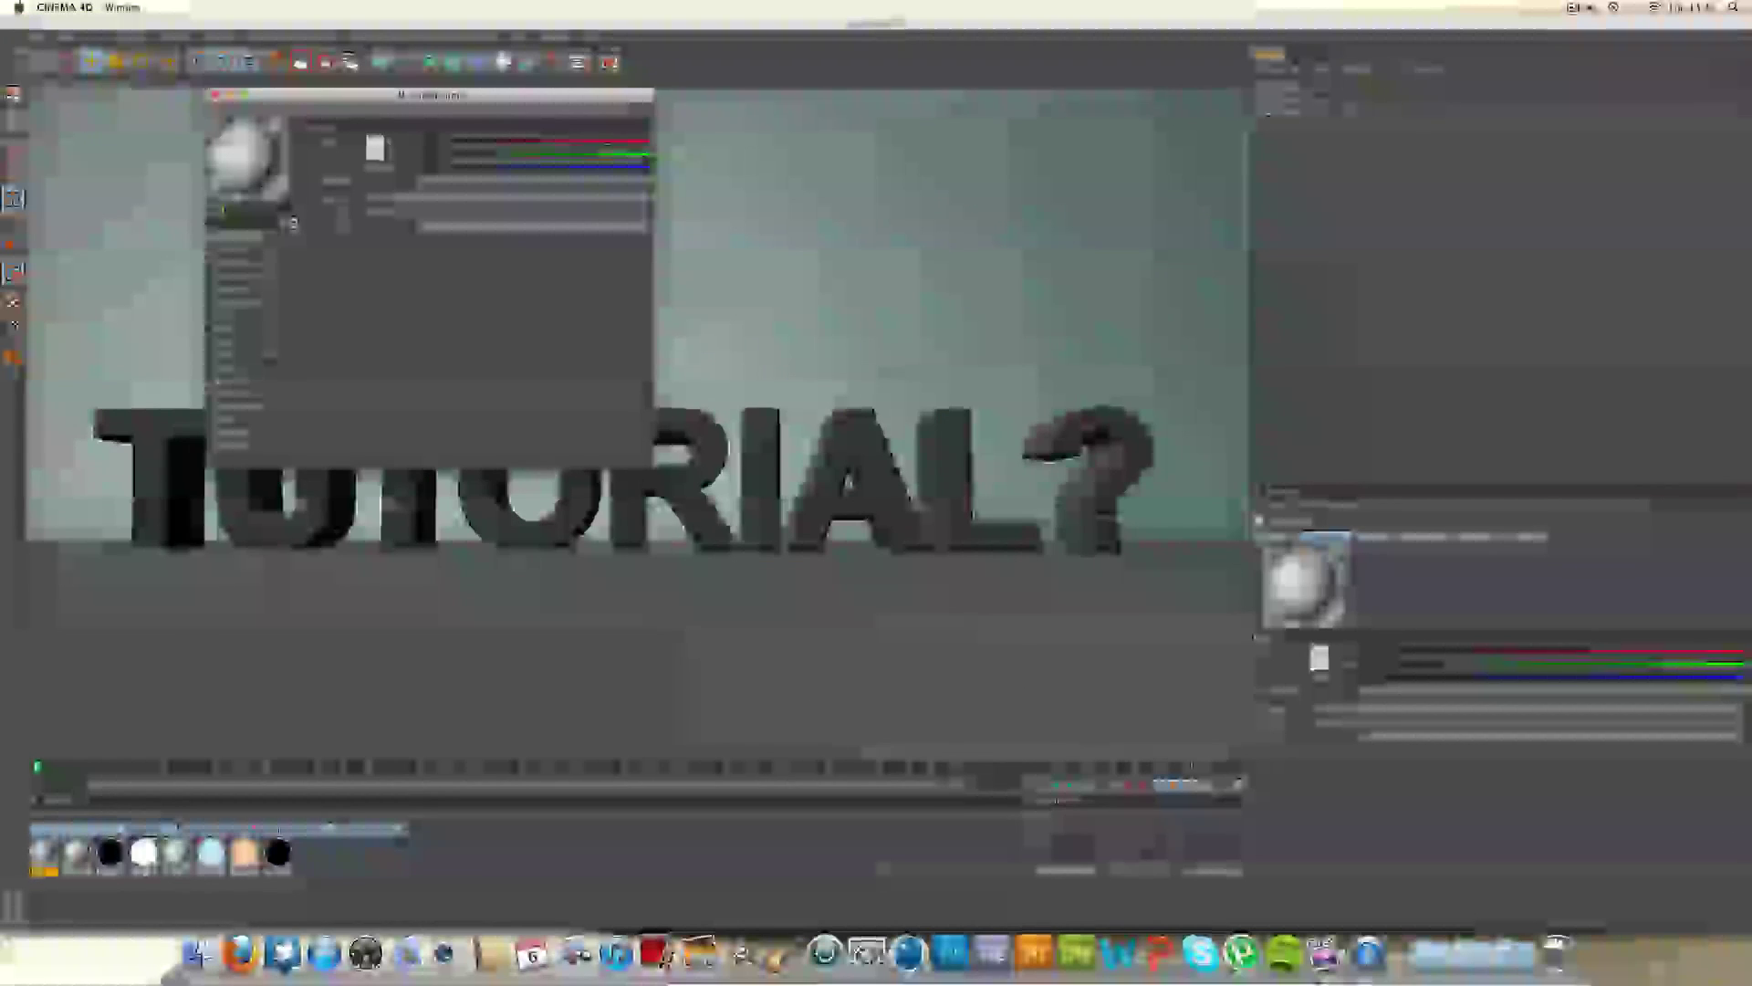
left_click(375, 148)
left_click_drag(421, 106, 325, 105)
left_click(394, 207)
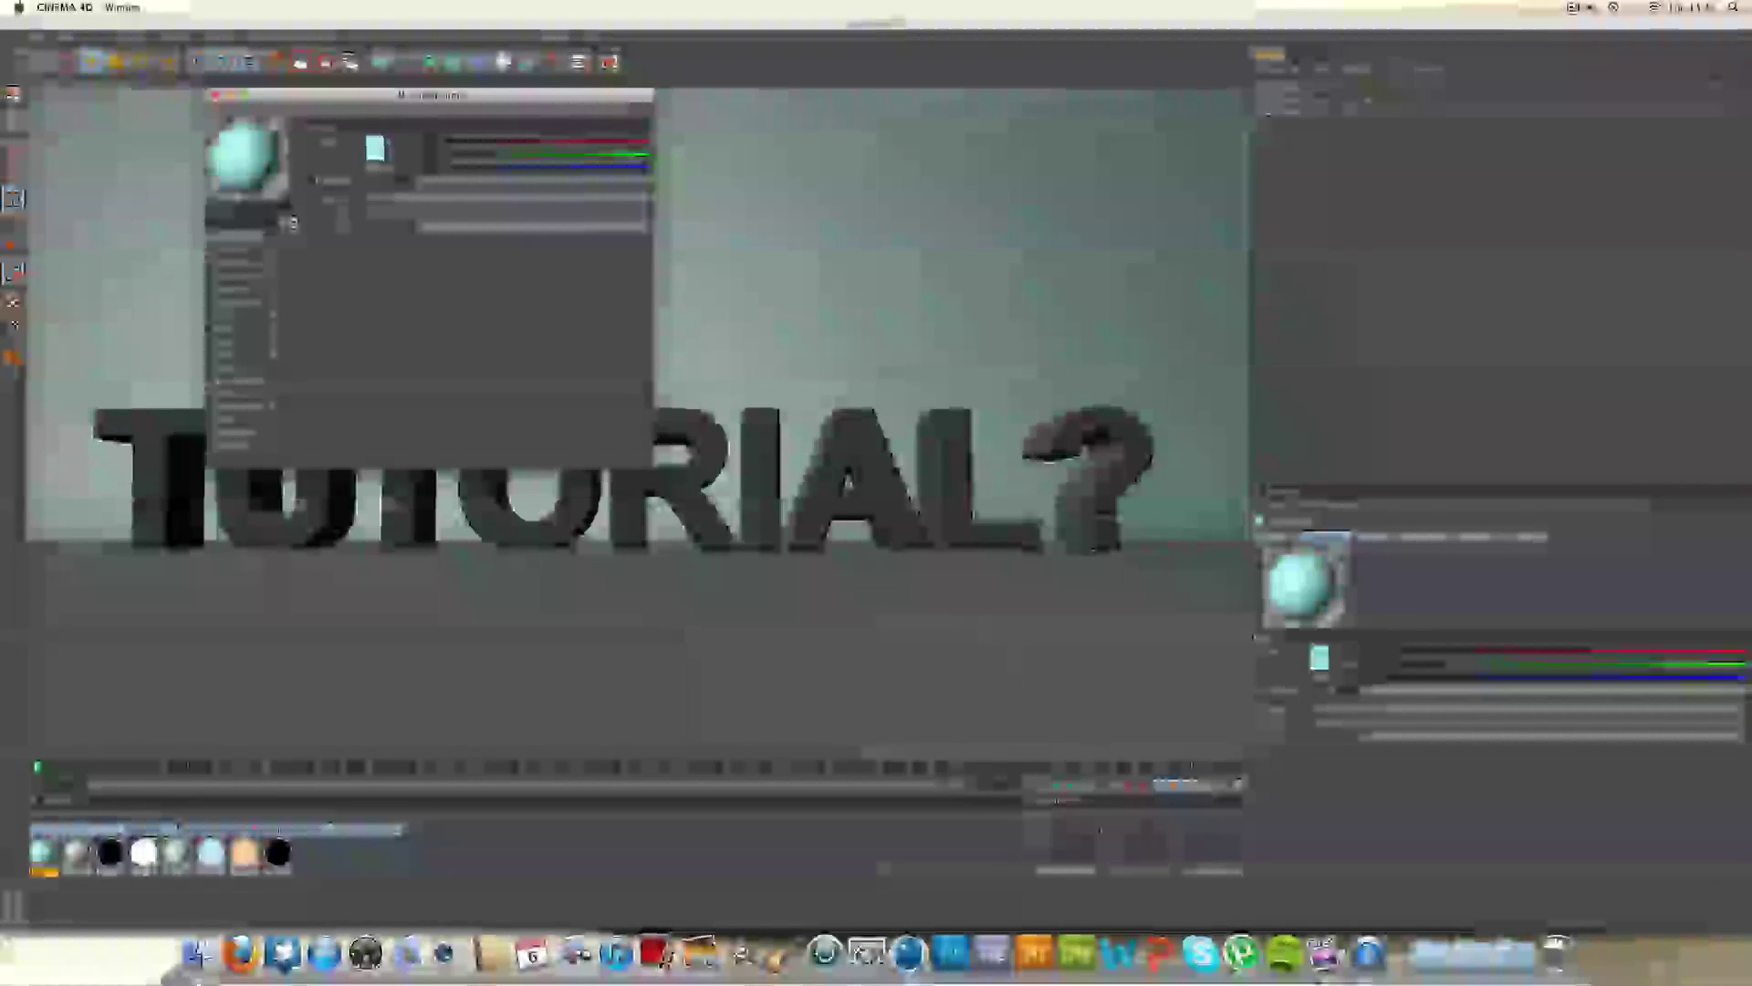
Step: Give the new material a Fresnel reflection with 60% brightness and 50% mix strength, and apply it to the "TUTORIAL?" text
left_click(272, 289)
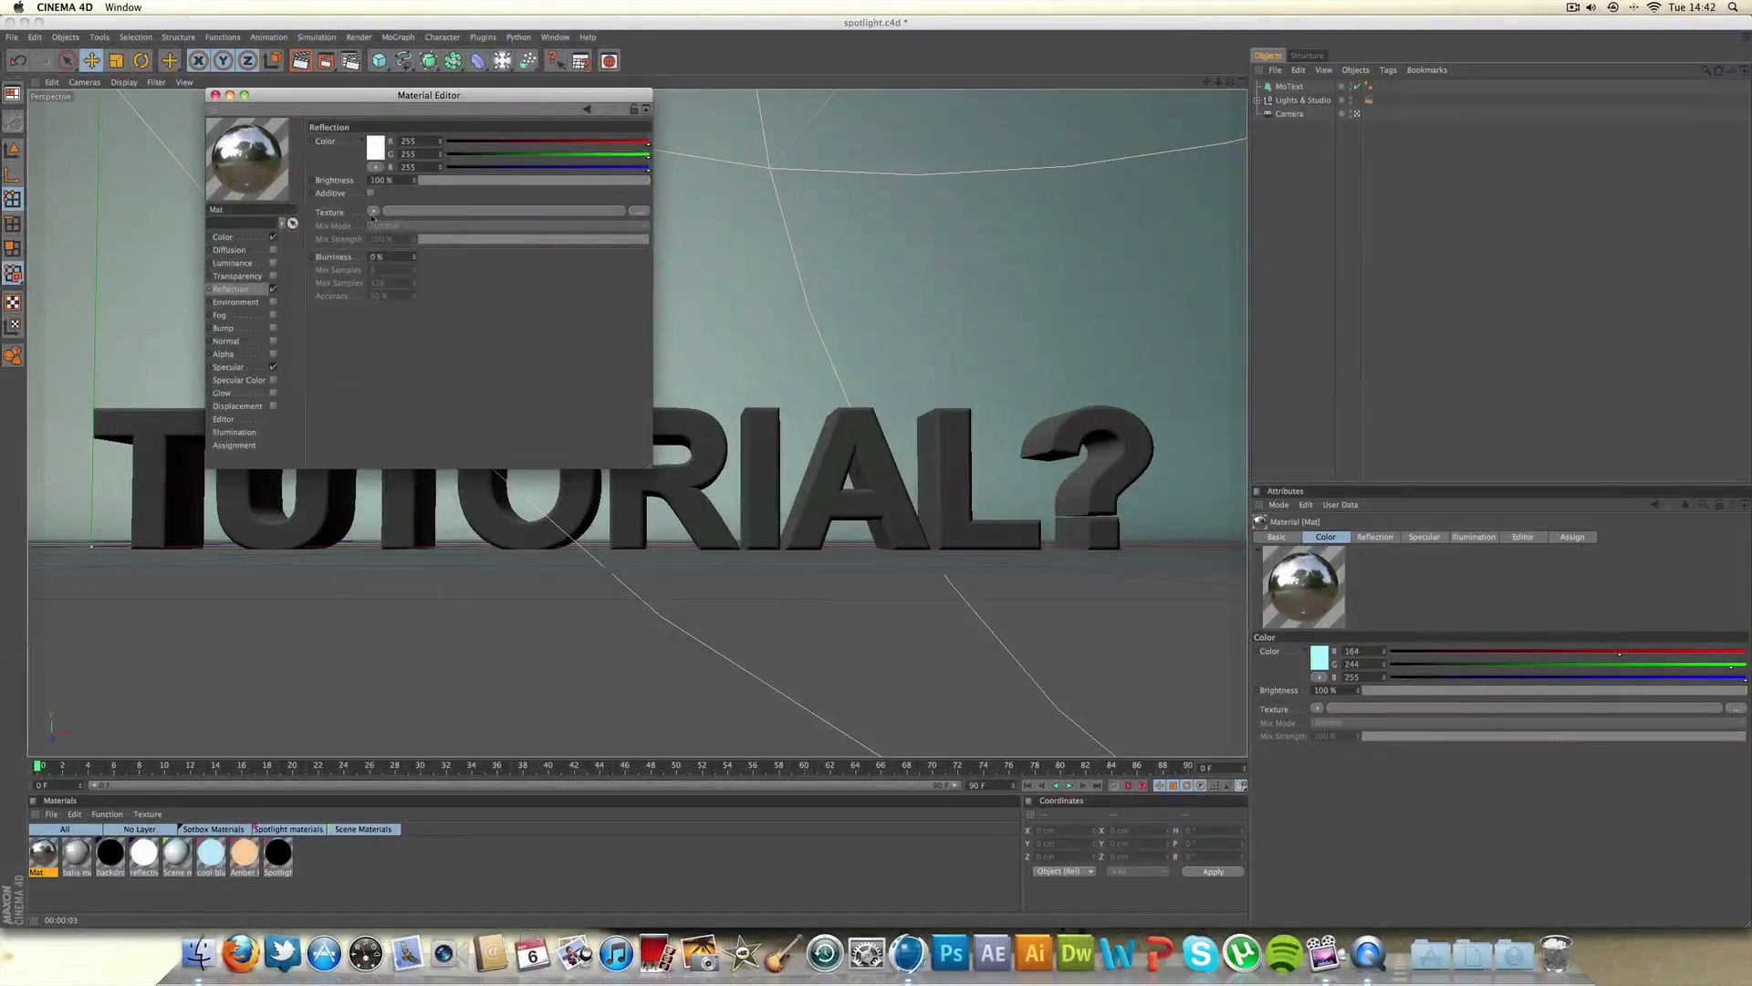
left_click(372, 211)
left_click(418, 345)
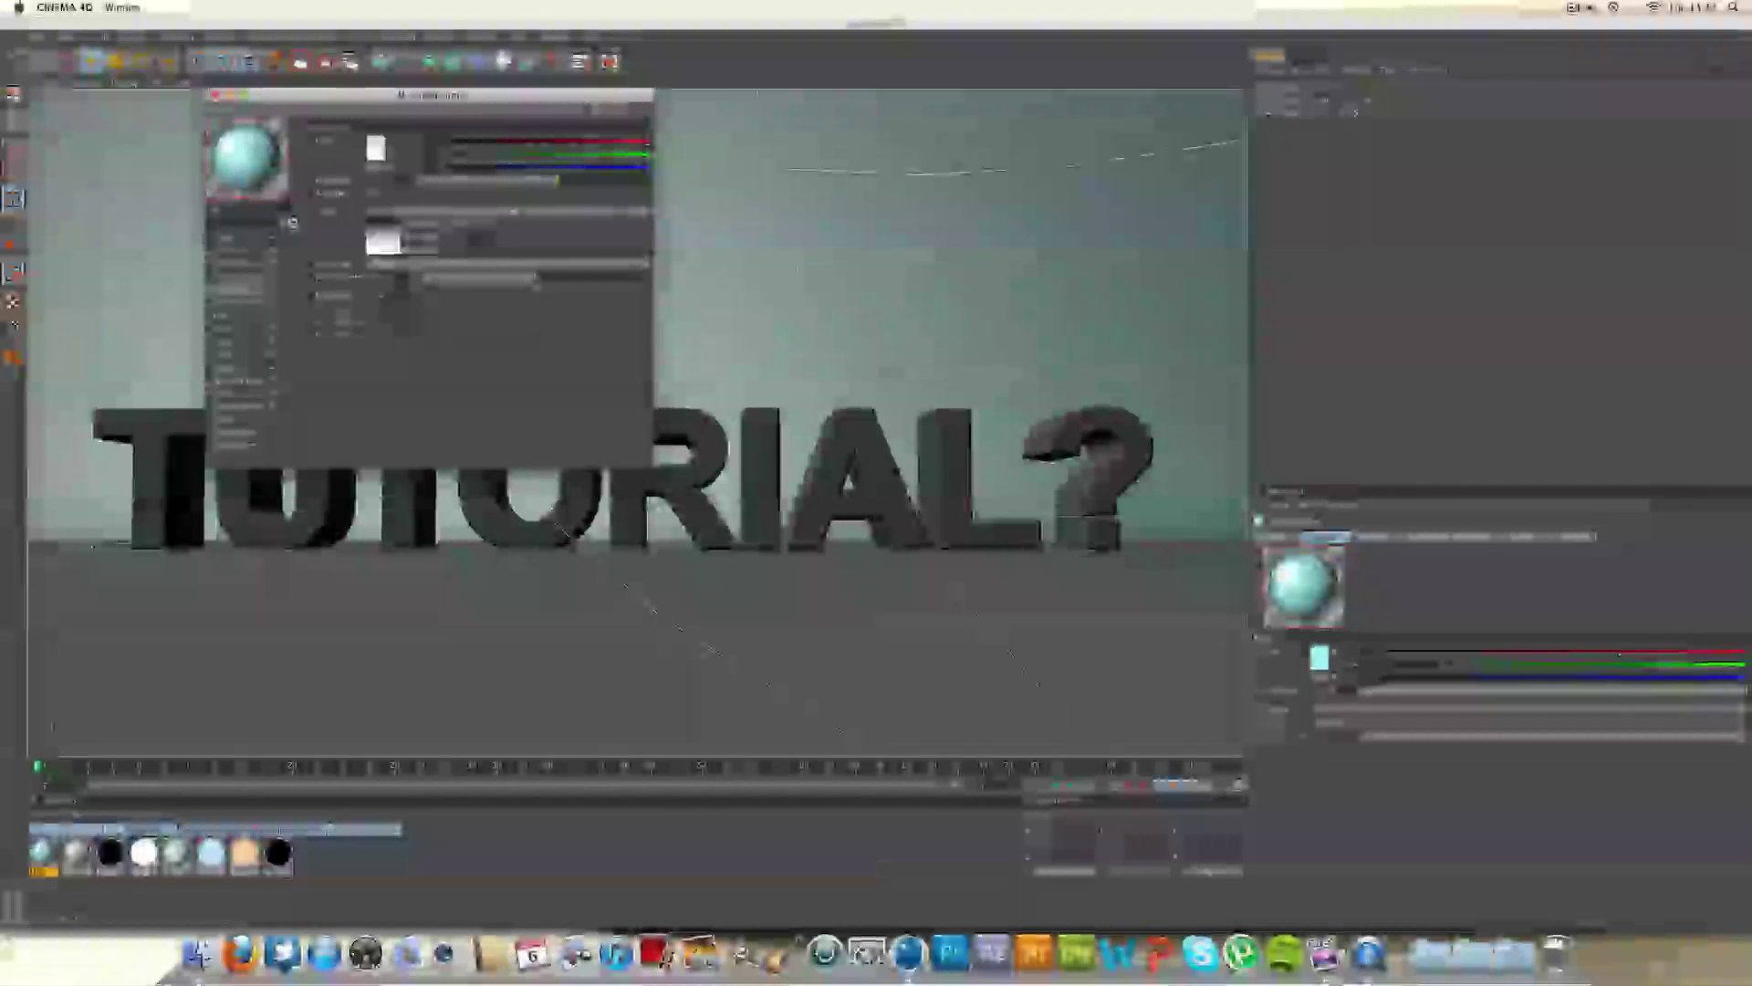
left_click(216, 95)
left_click_drag(148, 636, 224, 520)
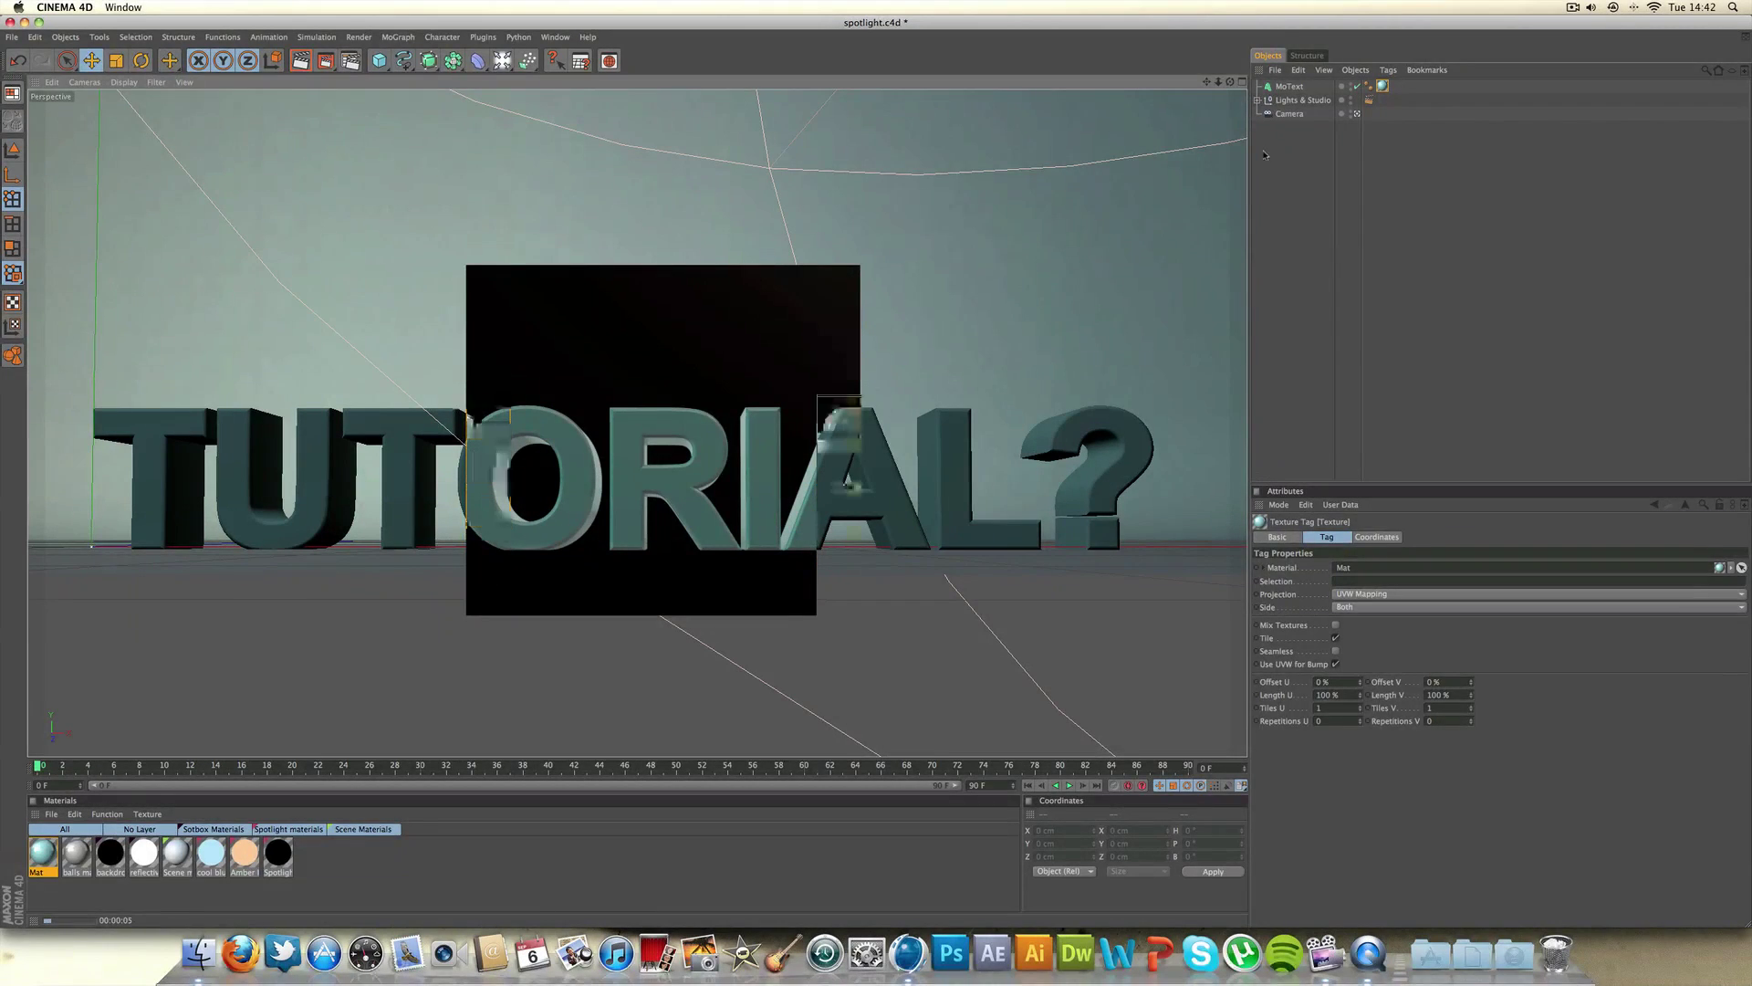
left_click(1295, 143)
Step: Raise the MoText slightly along its Y axis so it sits on the floor, and render a preview
left_click(1288, 87)
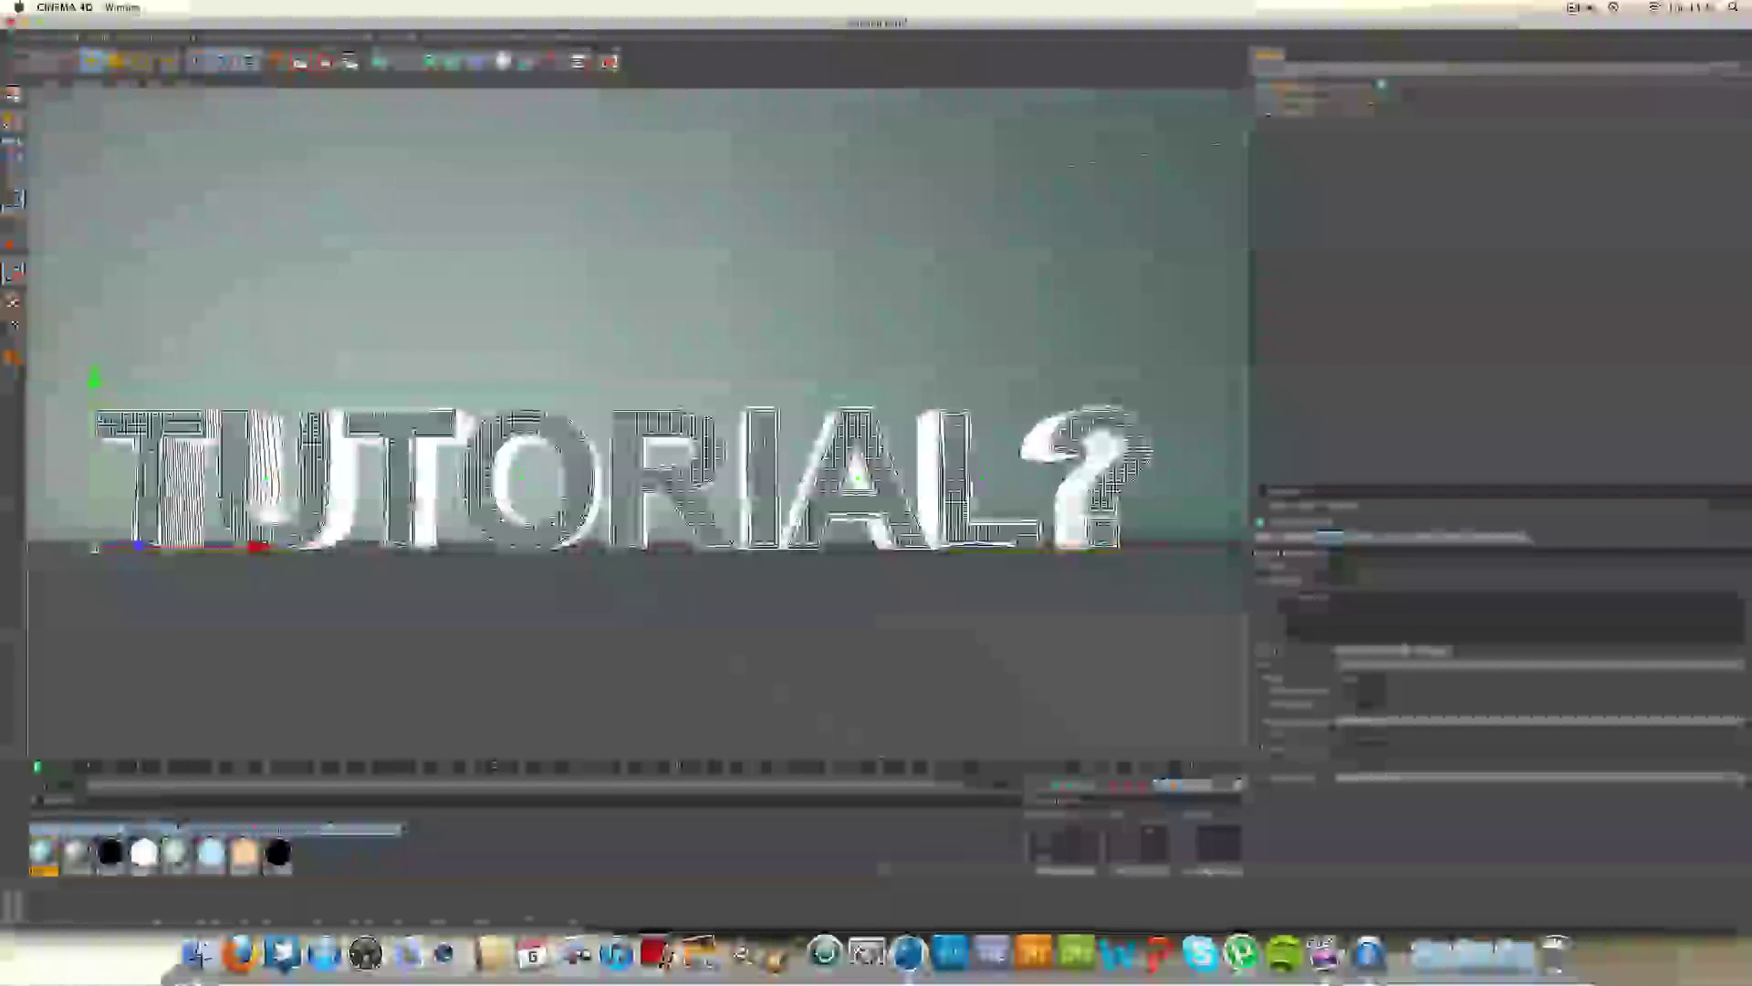
left_click(13, 150)
left_click_drag(94, 377, 94, 372)
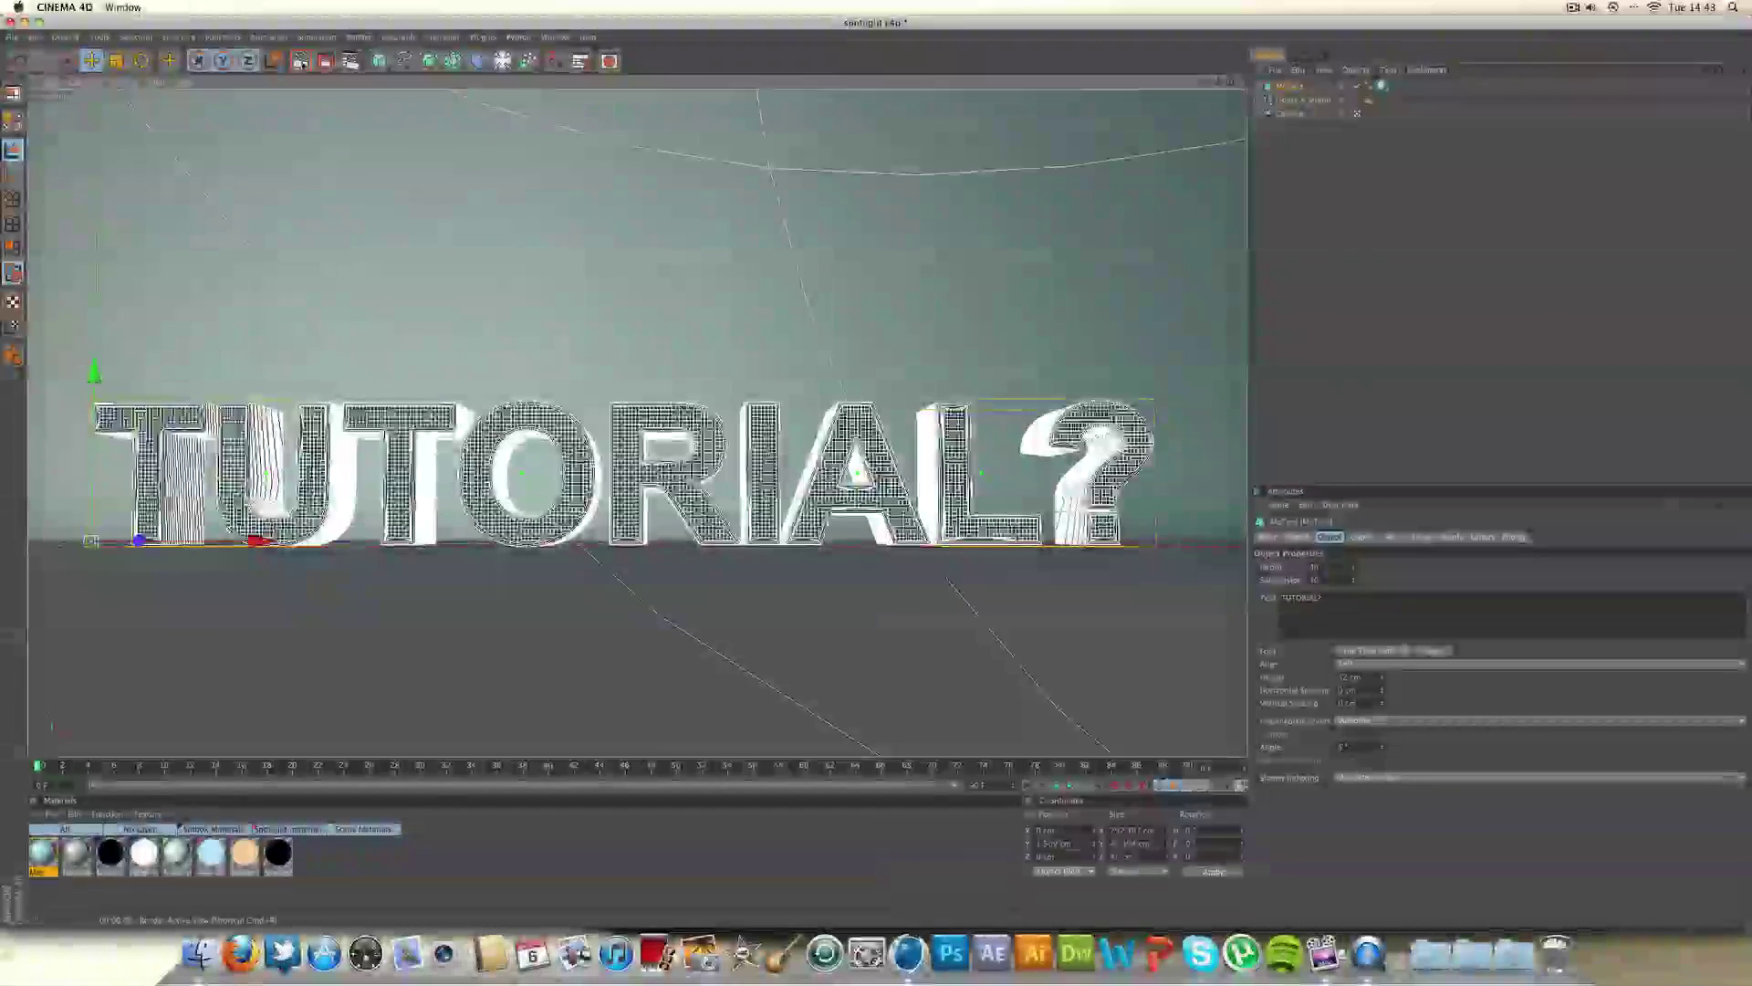
left_click(301, 62)
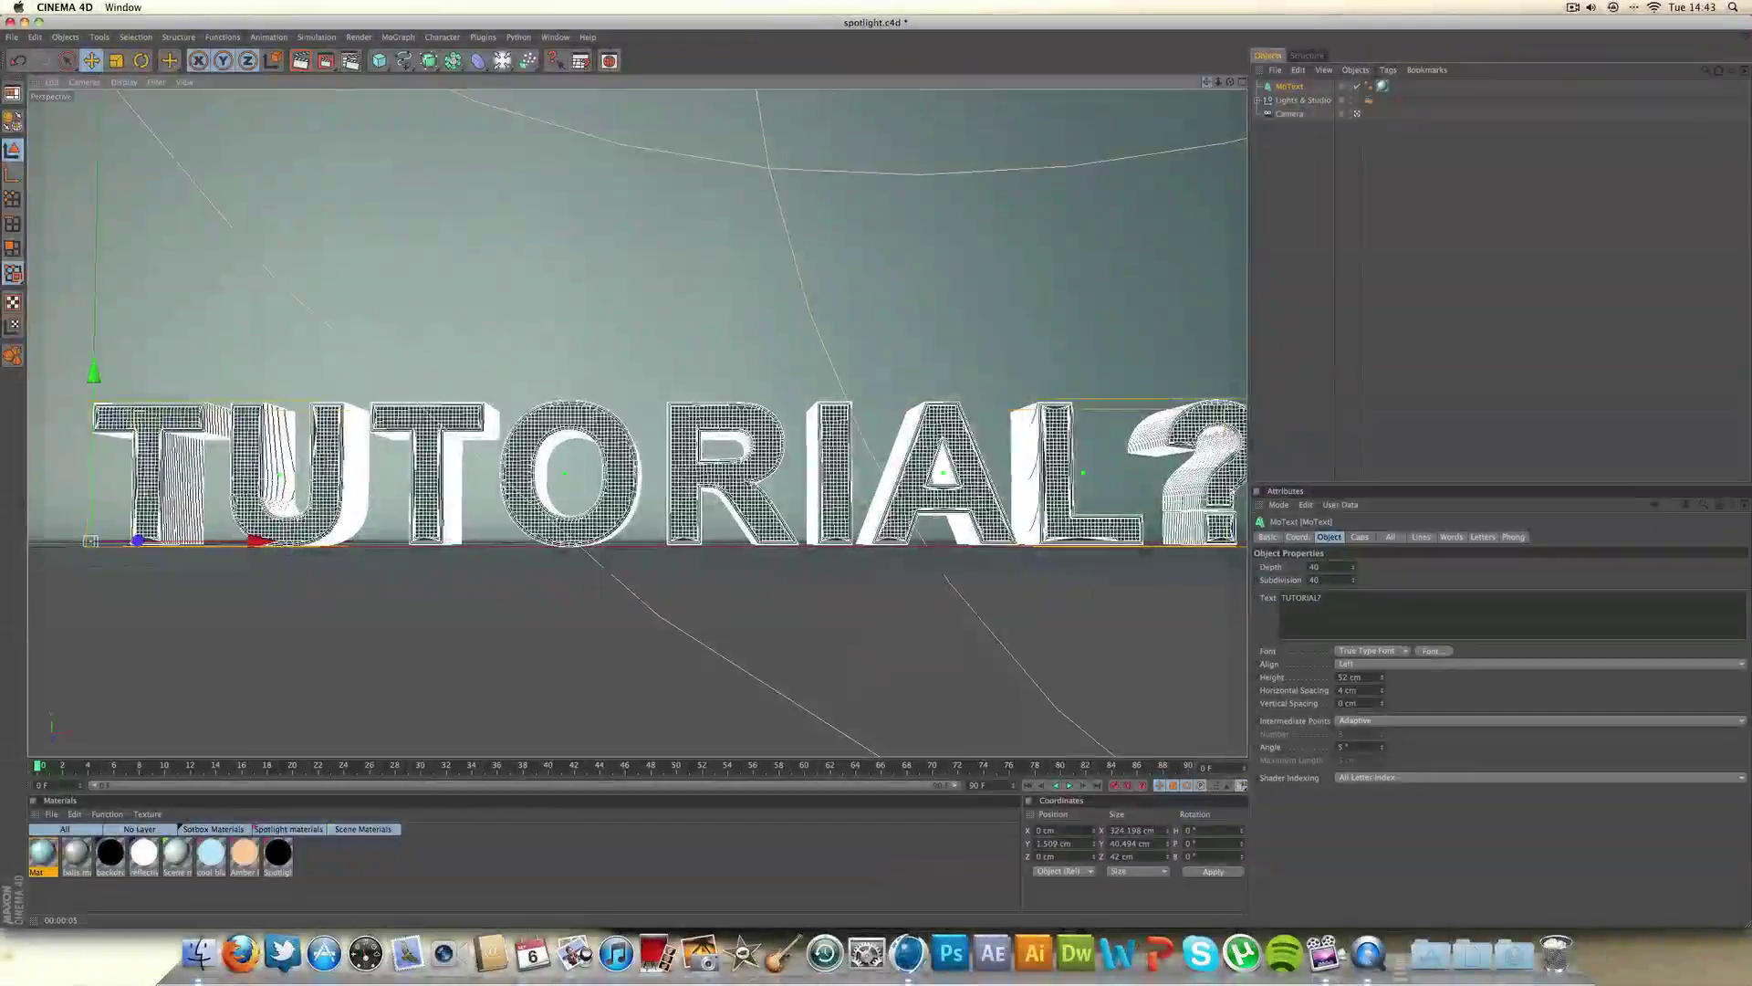
Step: Set the MoText's horizontal spacing to 4 cm with the whole text in view, and hide the Lights & Studio group
middle_click_drag(638, 474, 594, 477, "alt")
left_click_drag(1217, 83, 1176, 83)
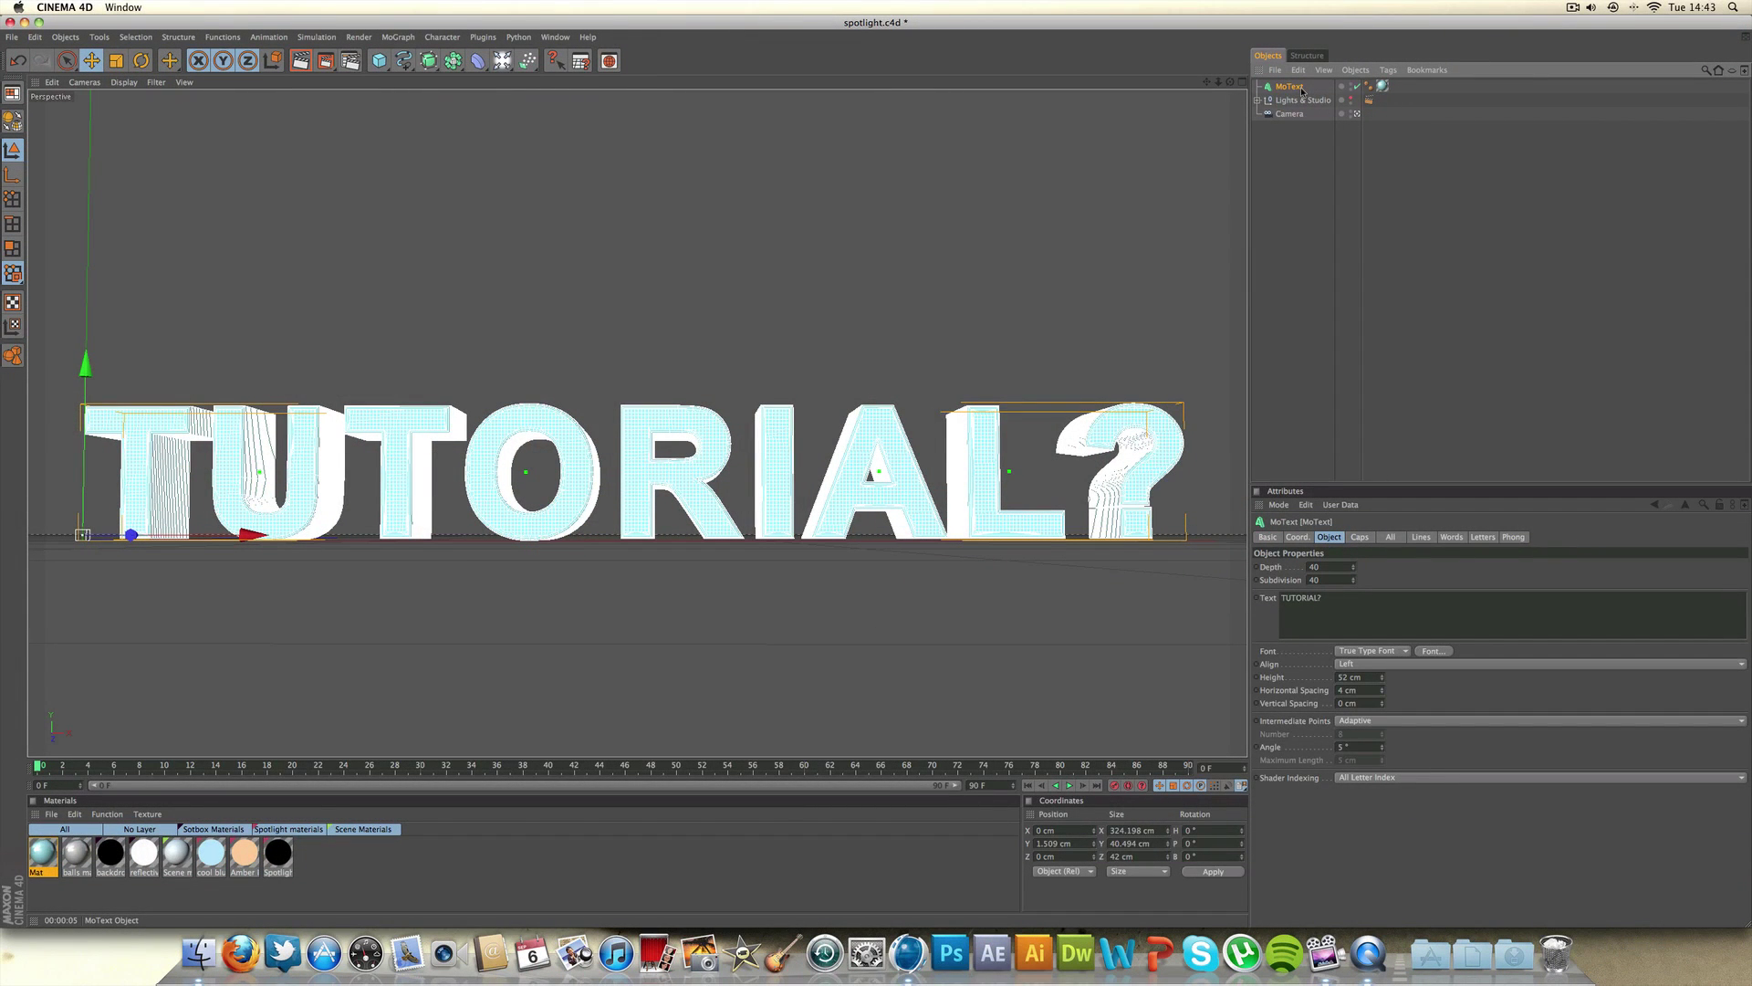
Step: Make the MoText editable, select all its children and make those editable as well
key("c")
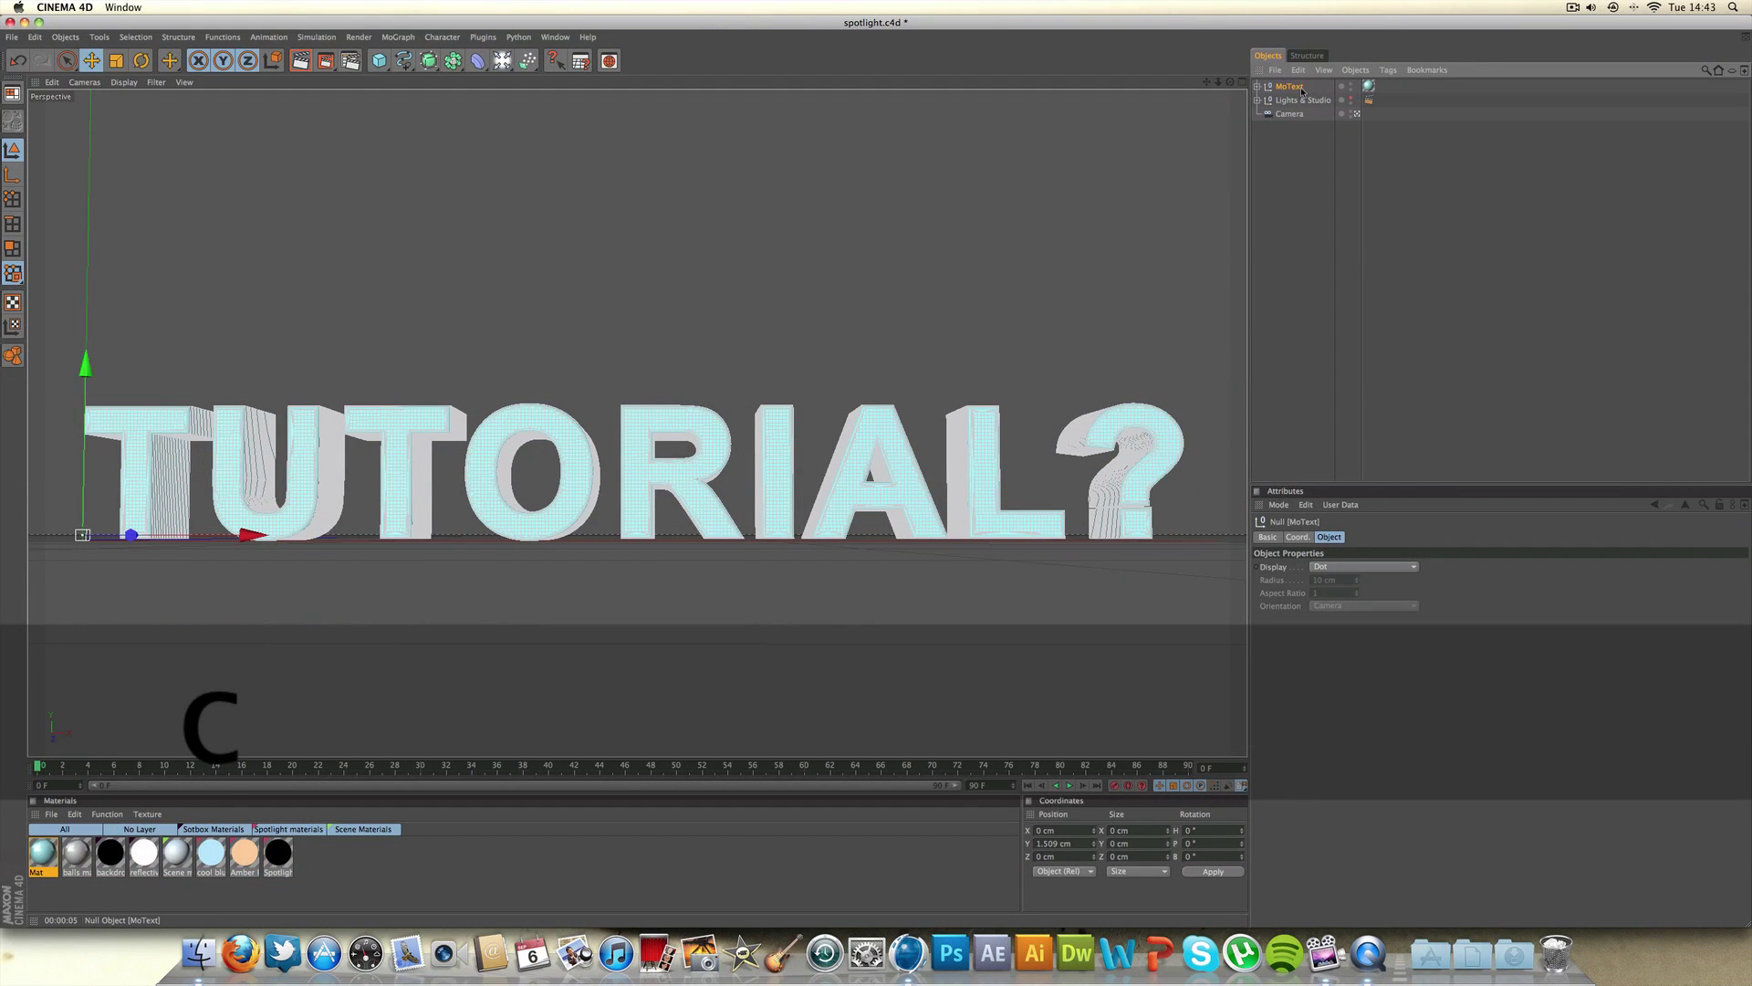
right_click(1302, 91)
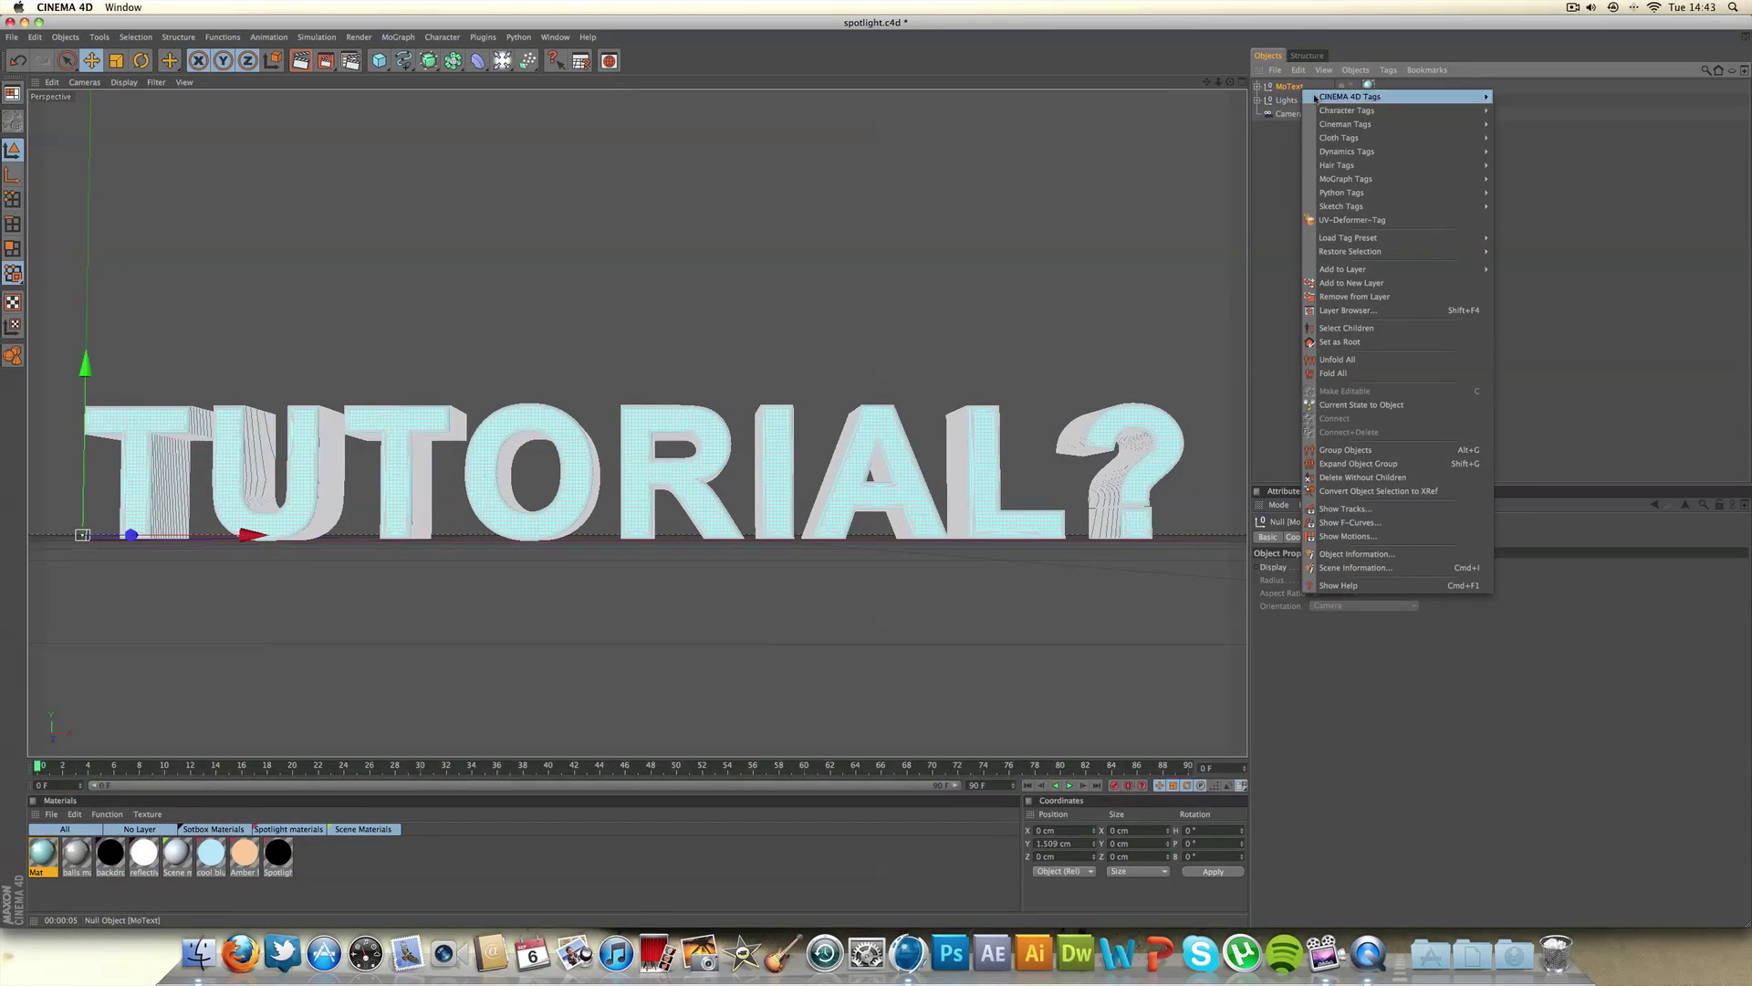
left_click(1346, 327)
key("c")
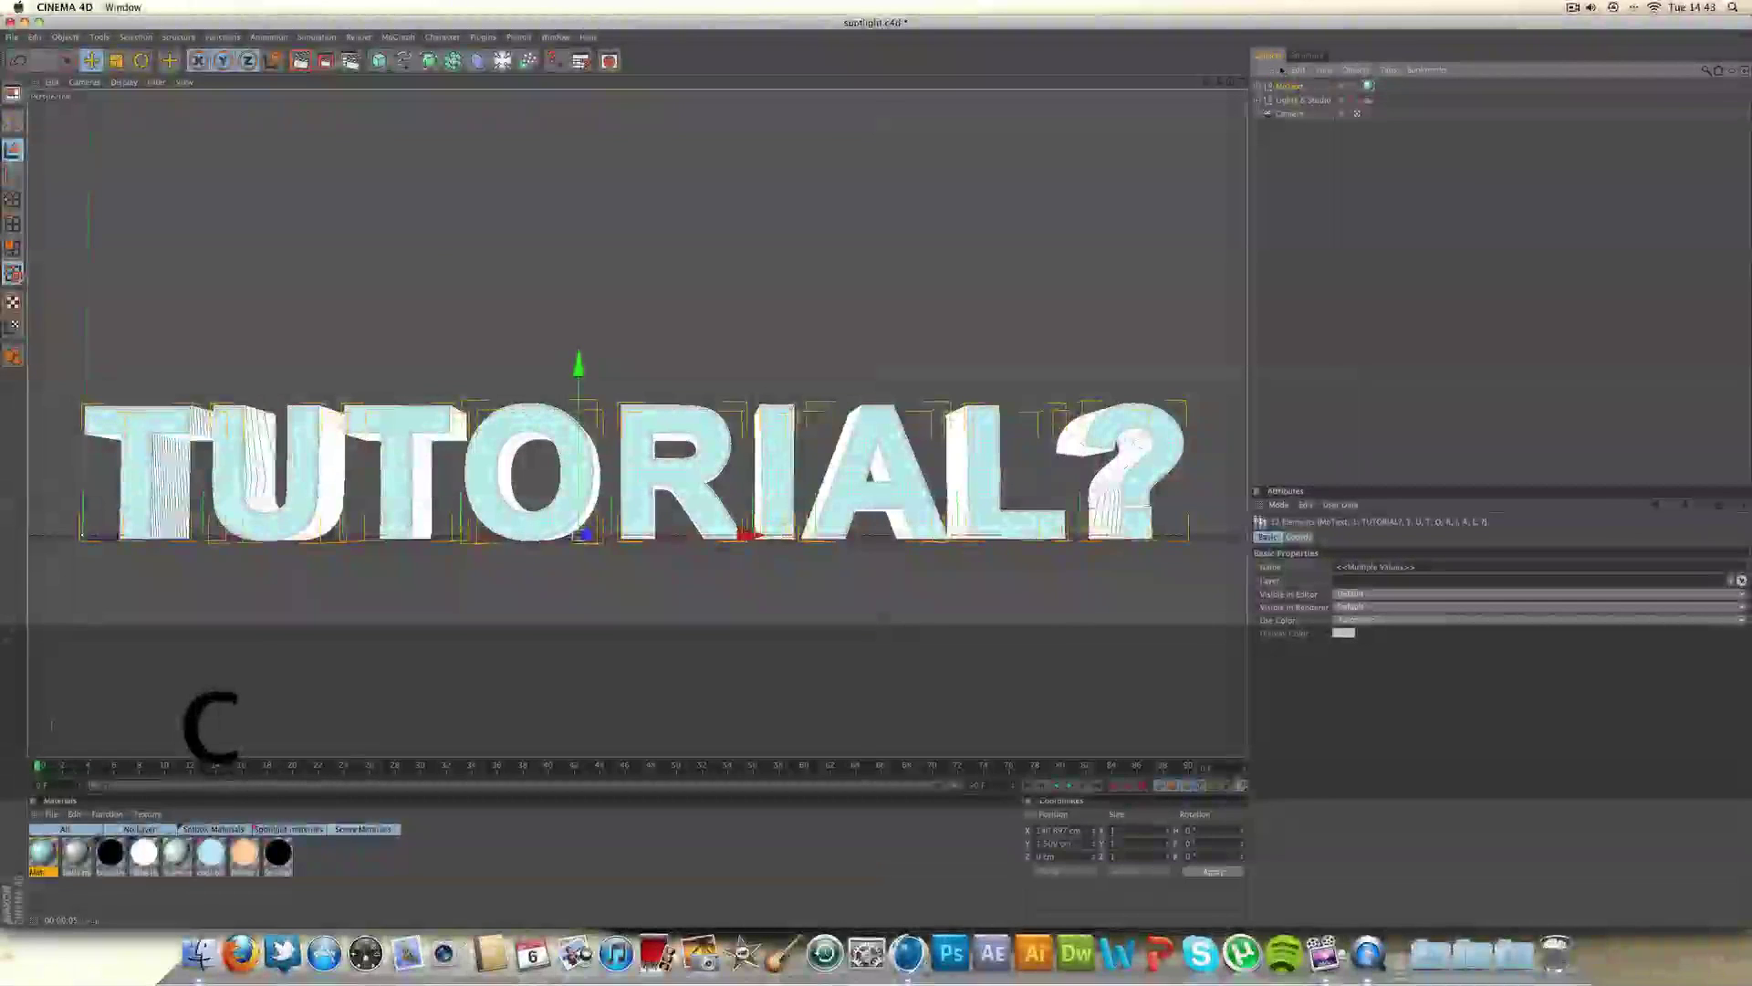
Step: Select the MoText's whole hierarchy again and connect it into a single polygon object, without keeping the originals
right_click(1288, 84)
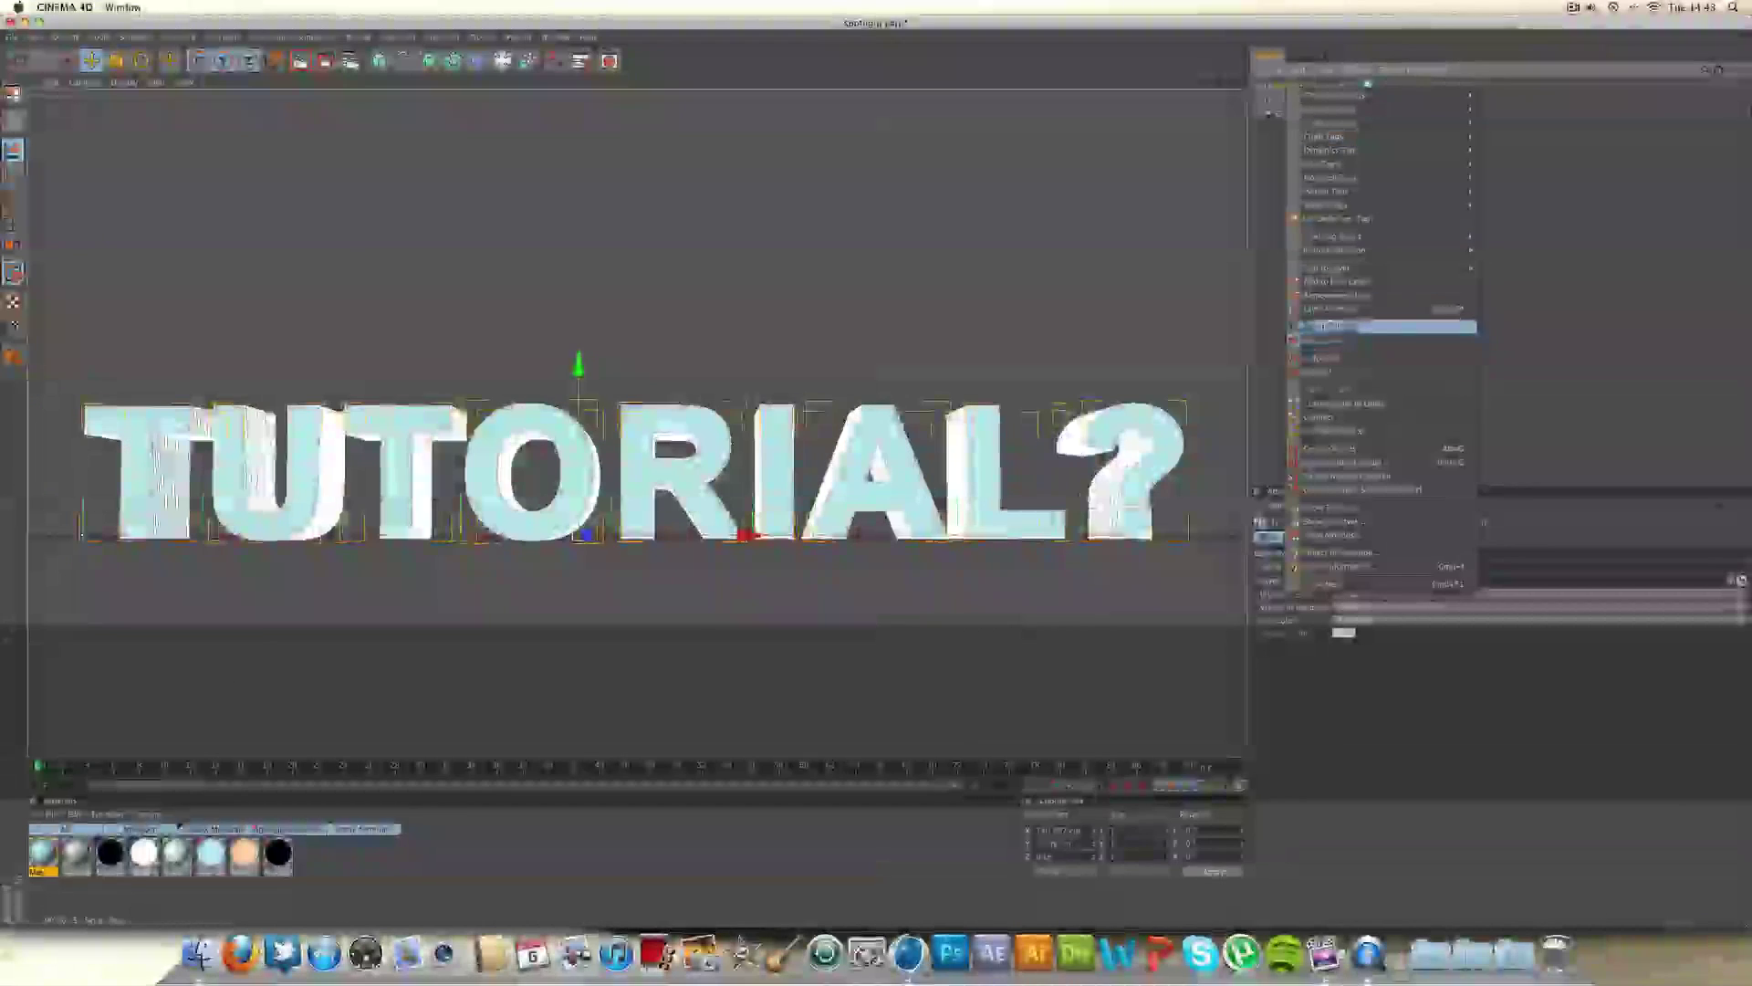
left_click(1342, 328)
right_click(1294, 86)
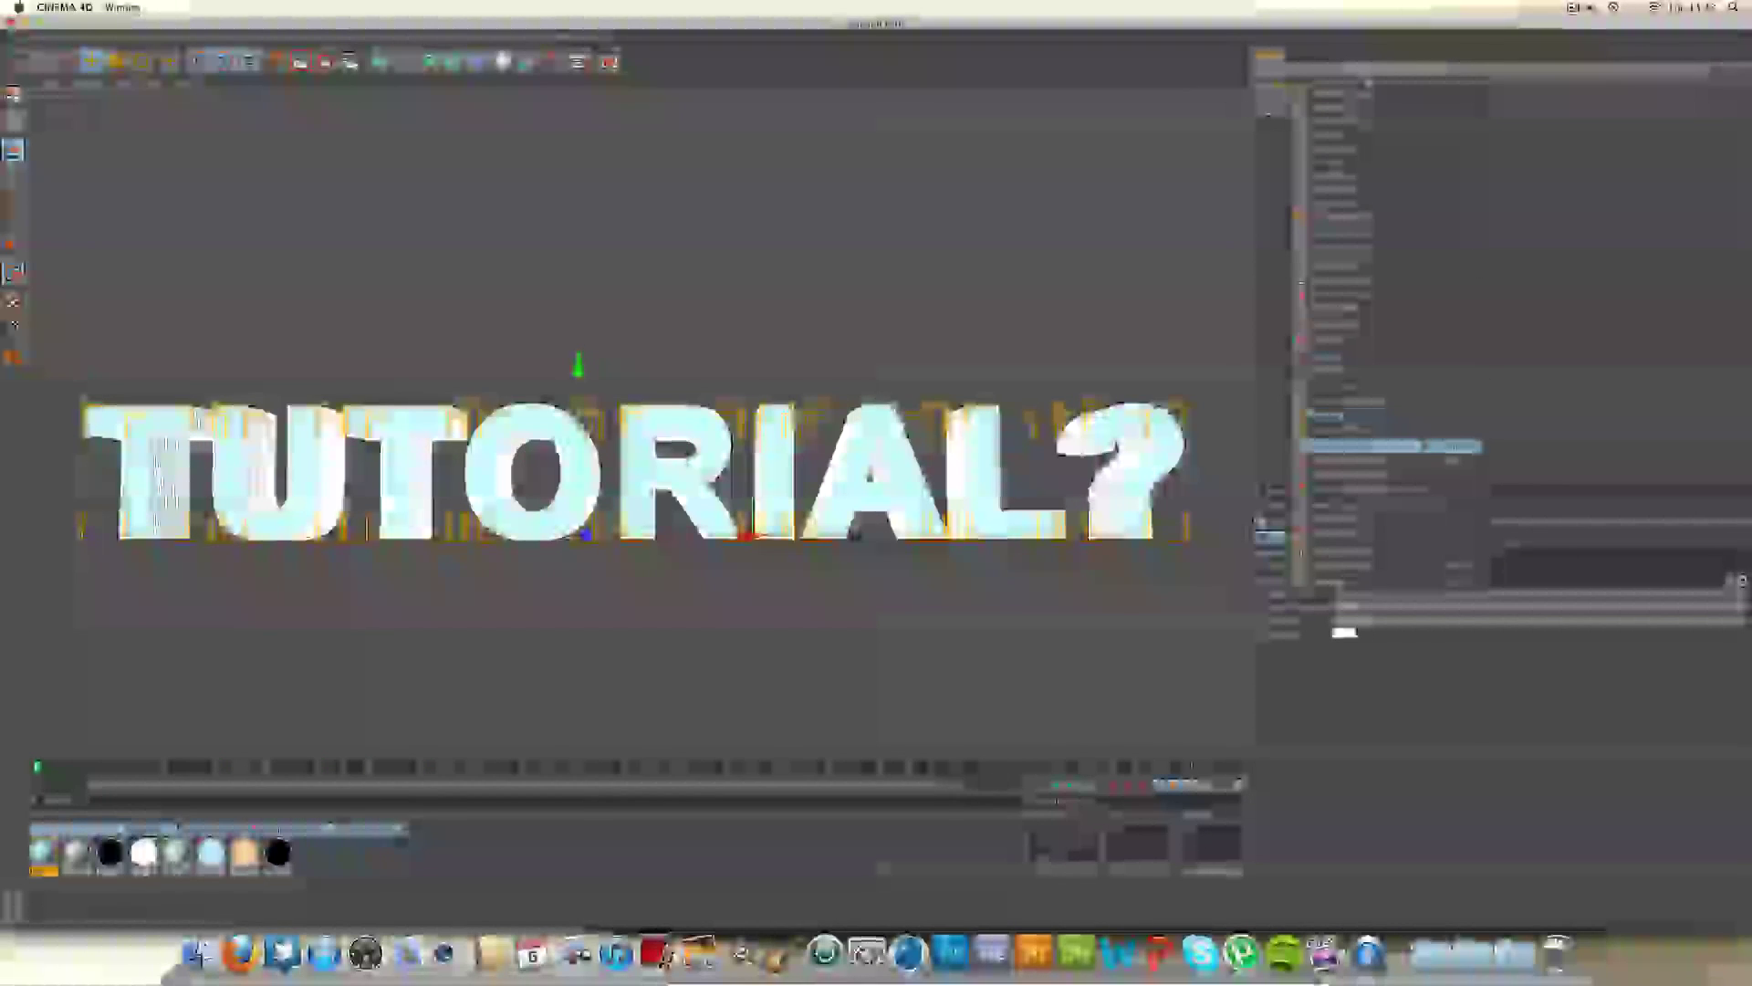
left_click(1337, 416)
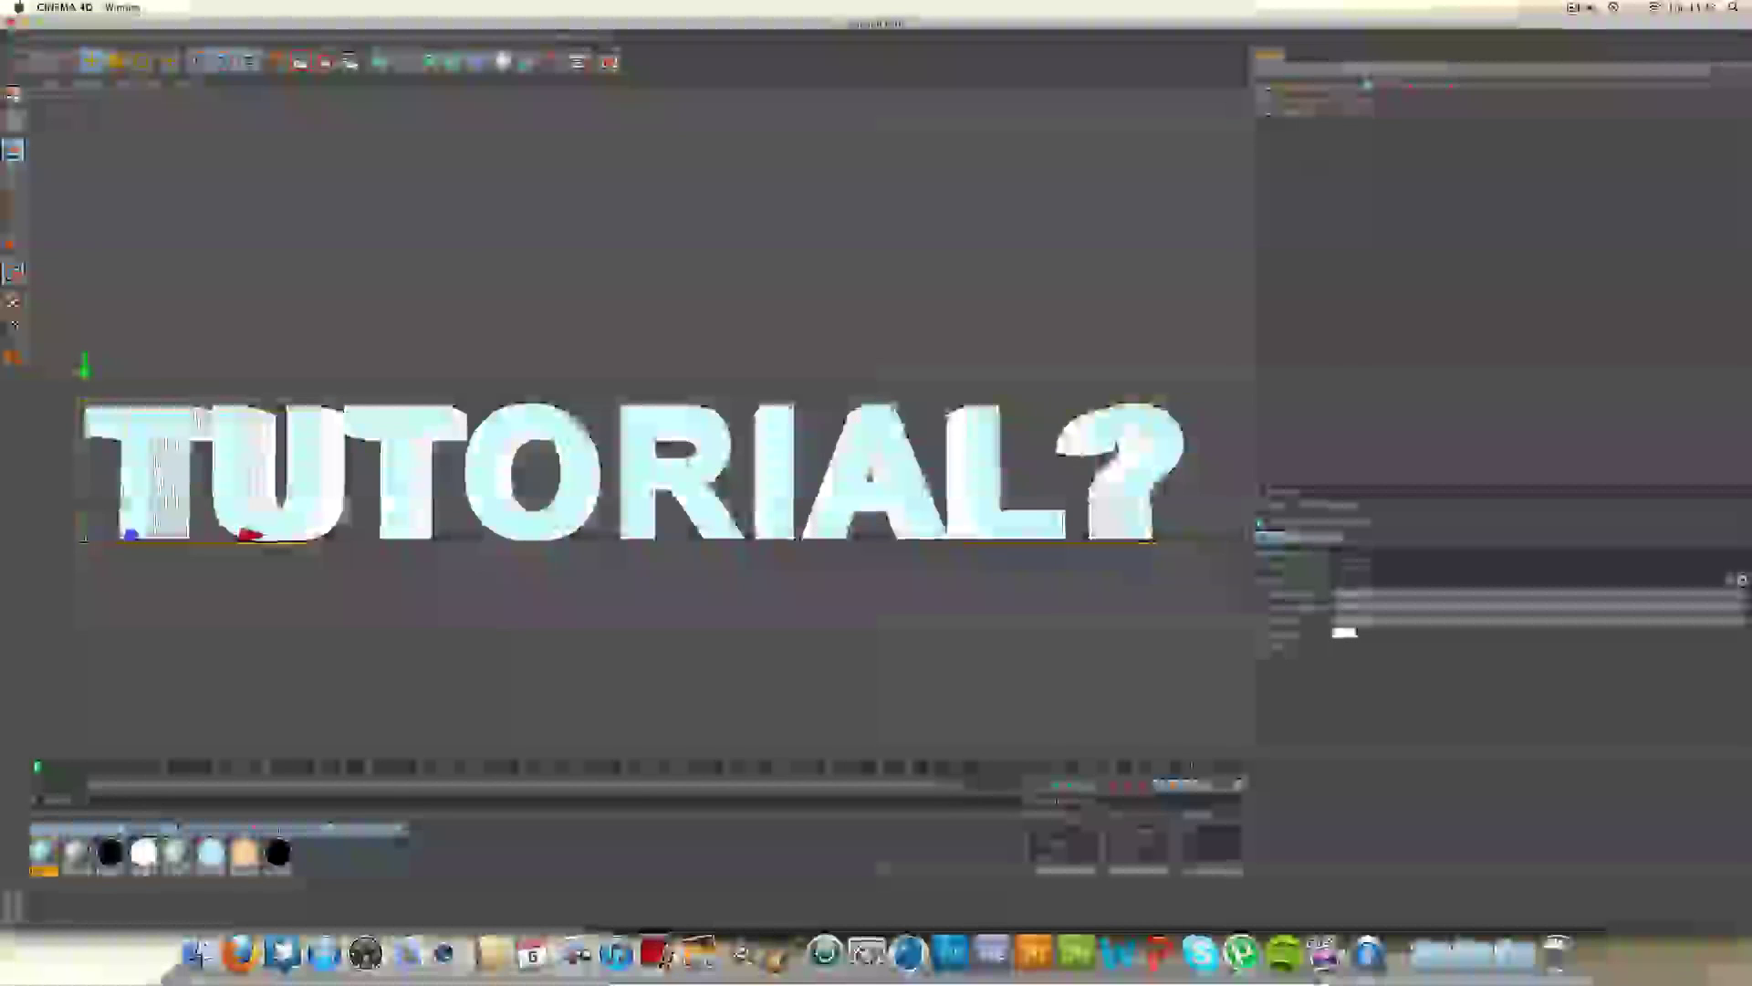
Step: Add a Cloth tag to the merged text object
right_click(1291, 91)
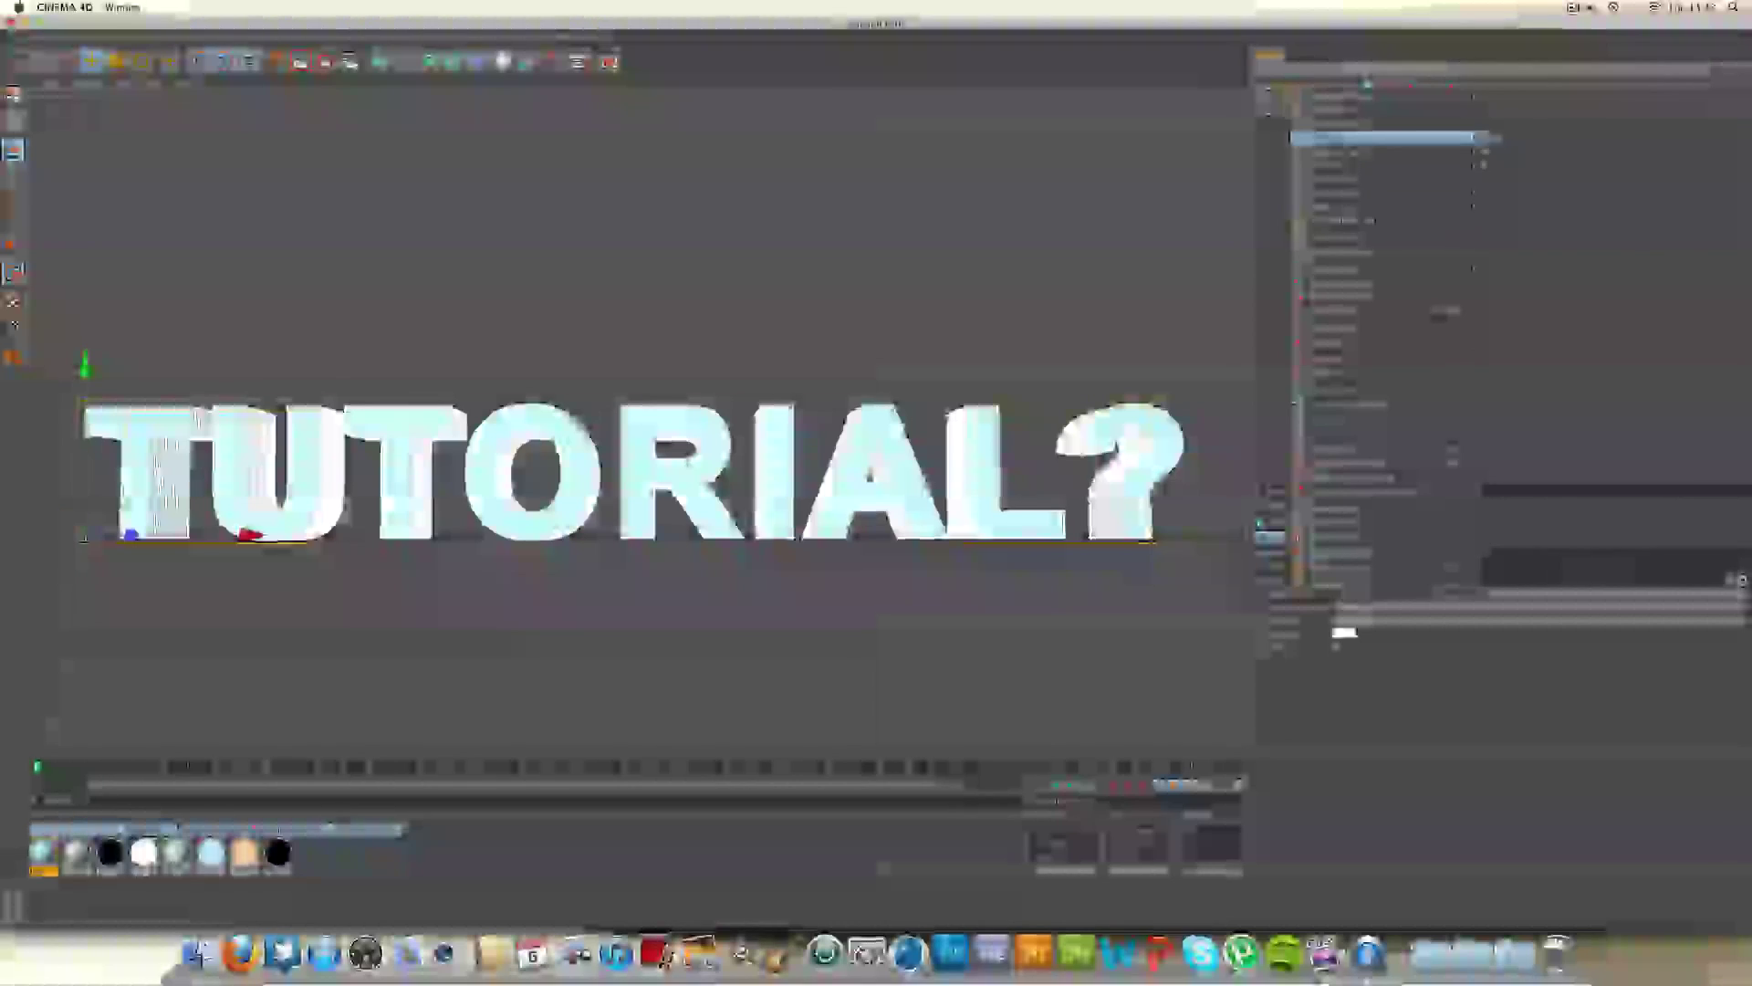
mouse_move(1326, 143)
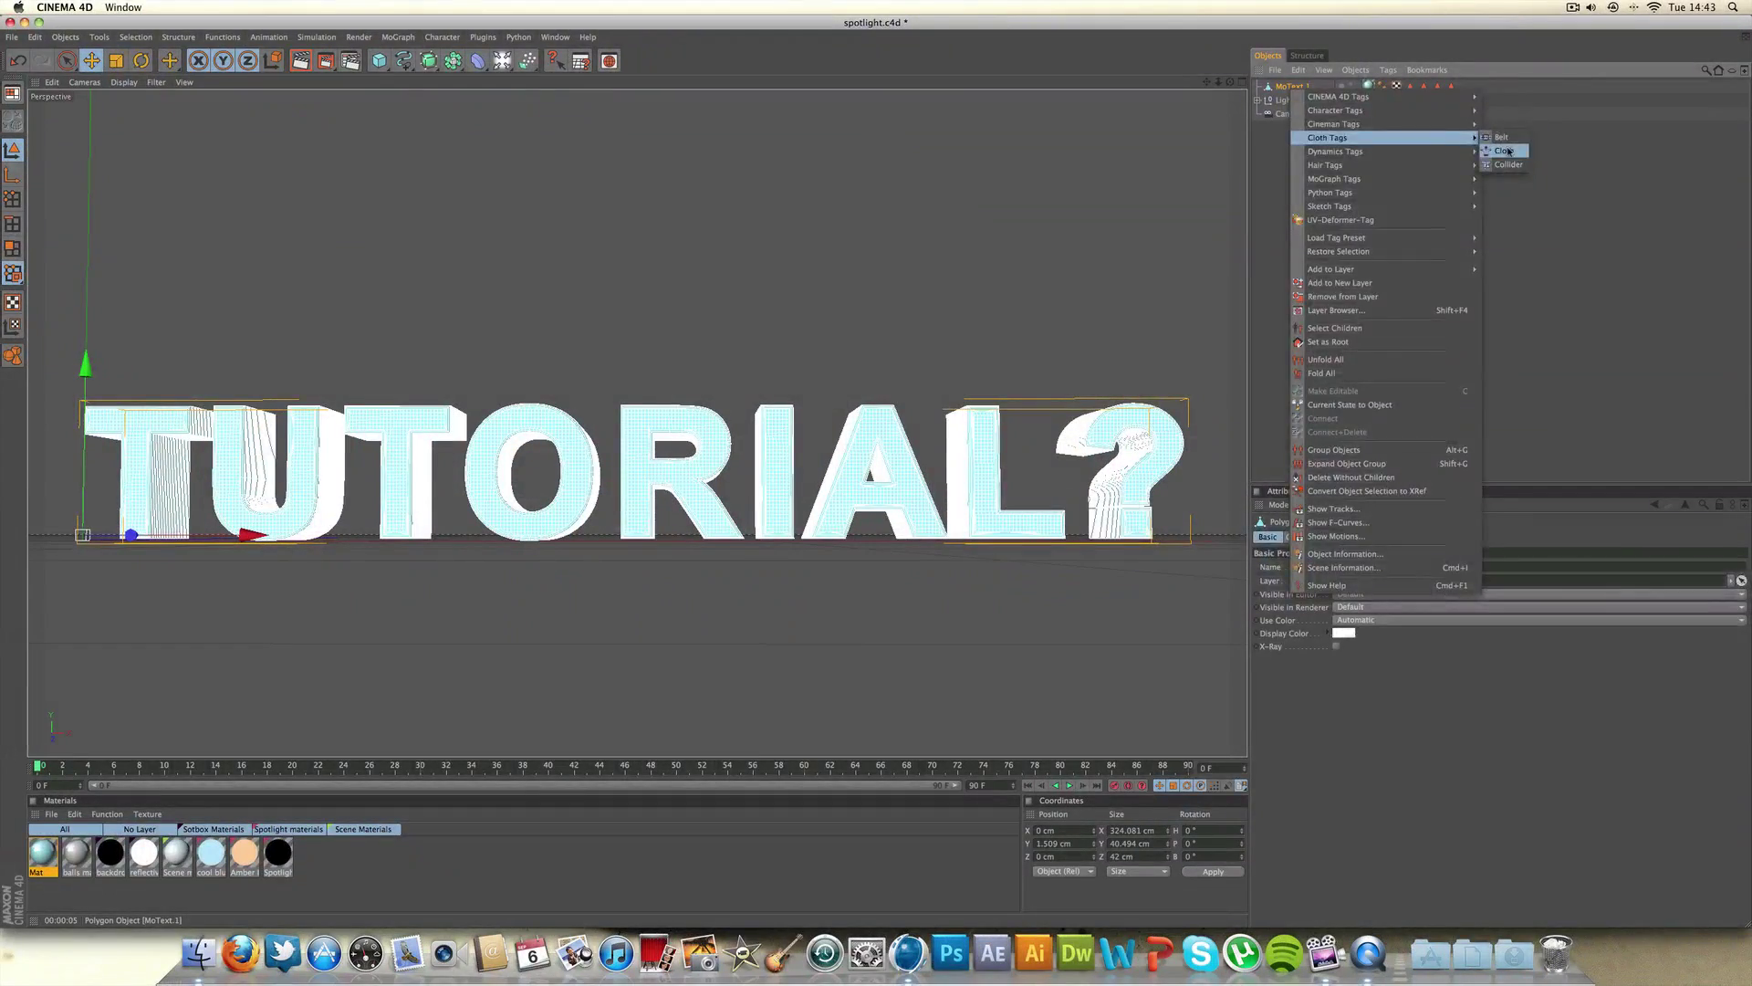
left_click(1504, 151)
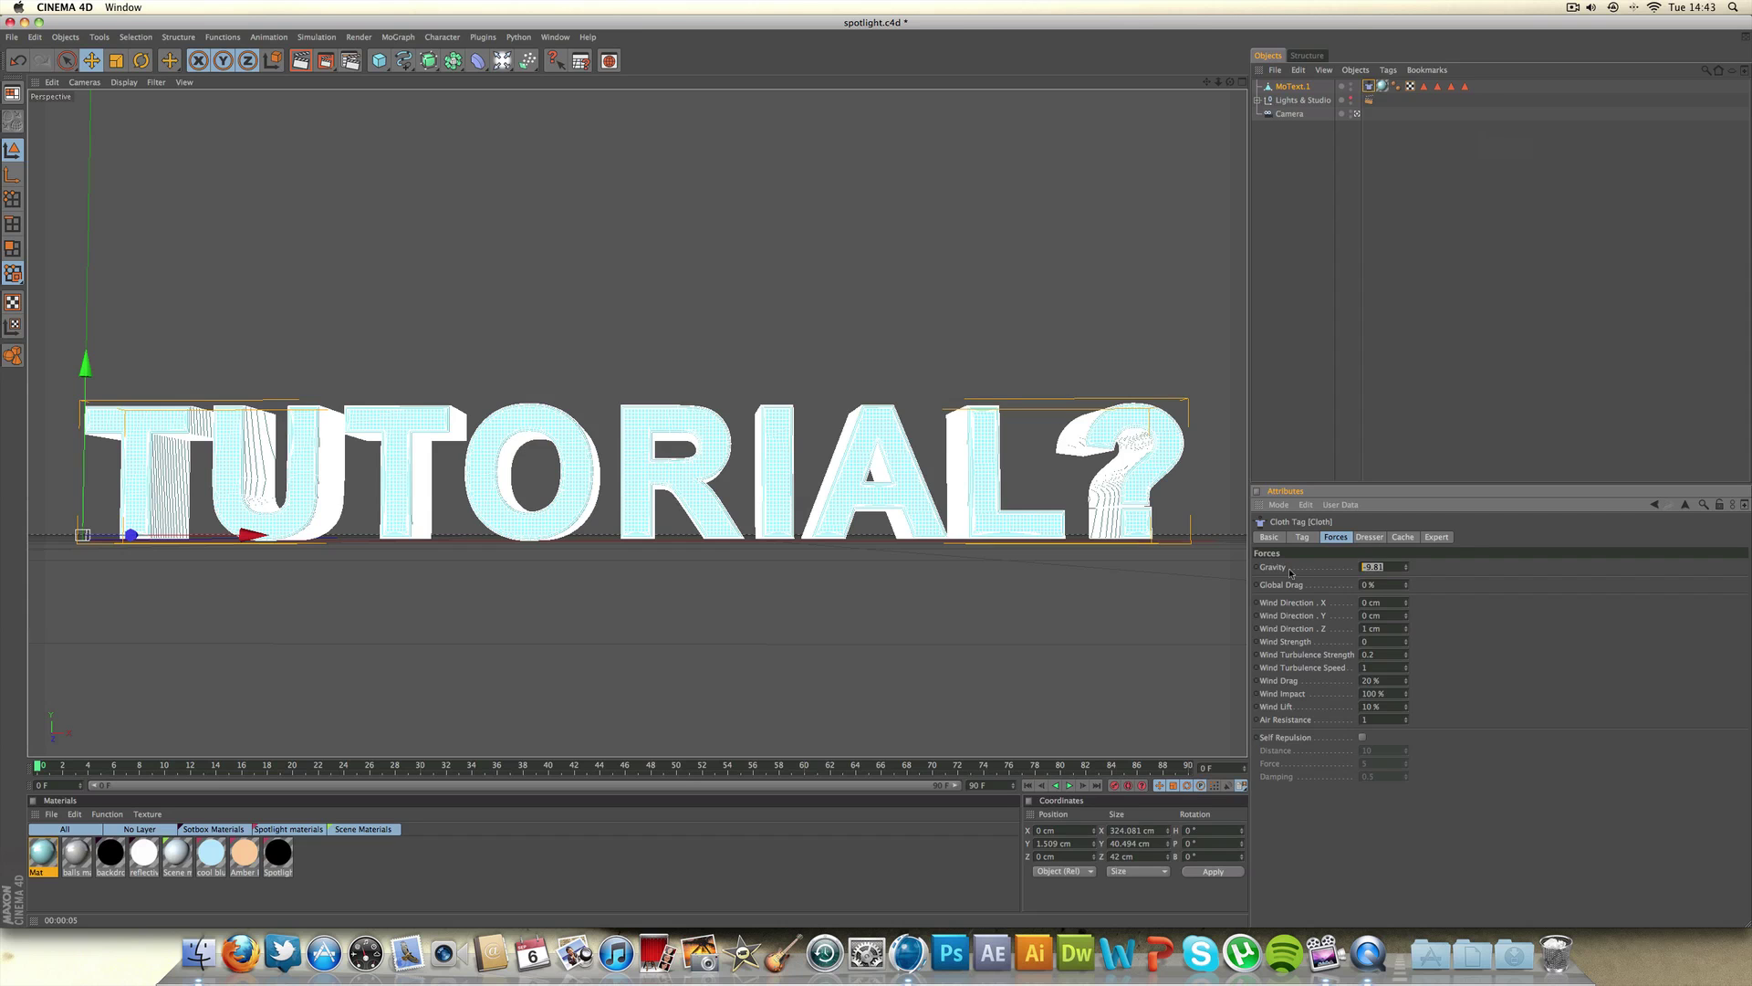
Step: Set the cloth forces to gravity 0, wind strength 3, turbulence strength 1, turbulence speed 2, wind drag 60% and wind lift 35%
type("0")
key("Return")
type("3")
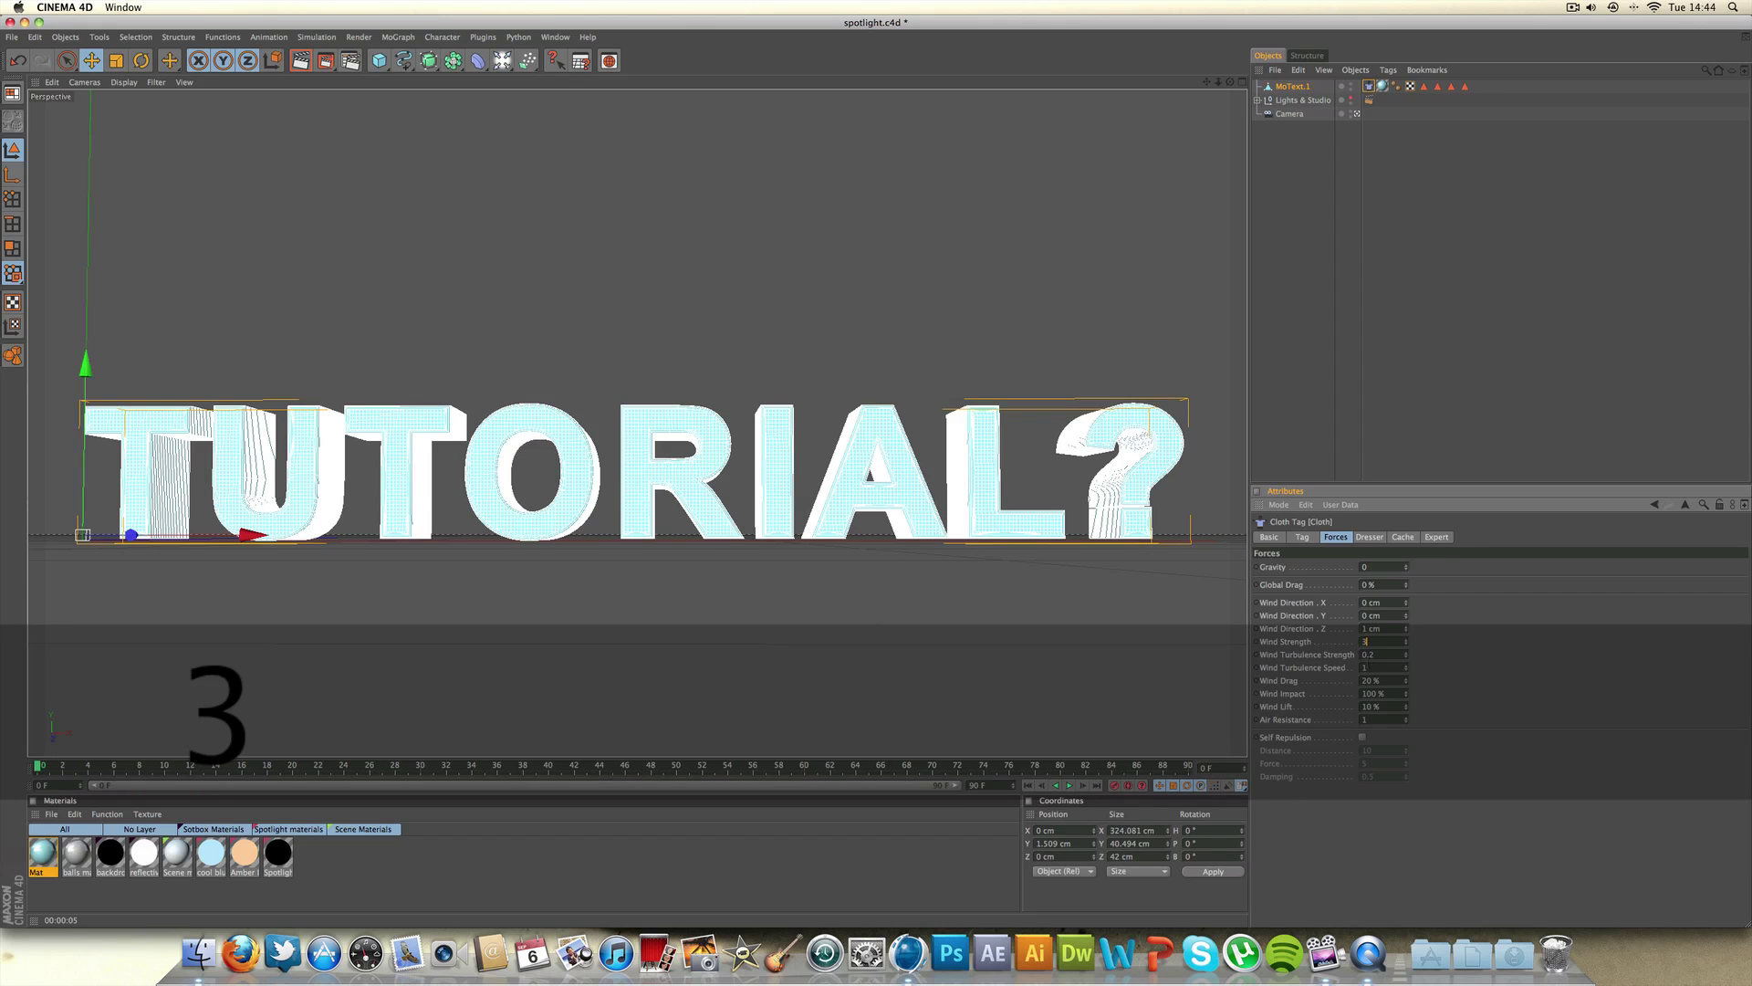
left_click(1374, 654)
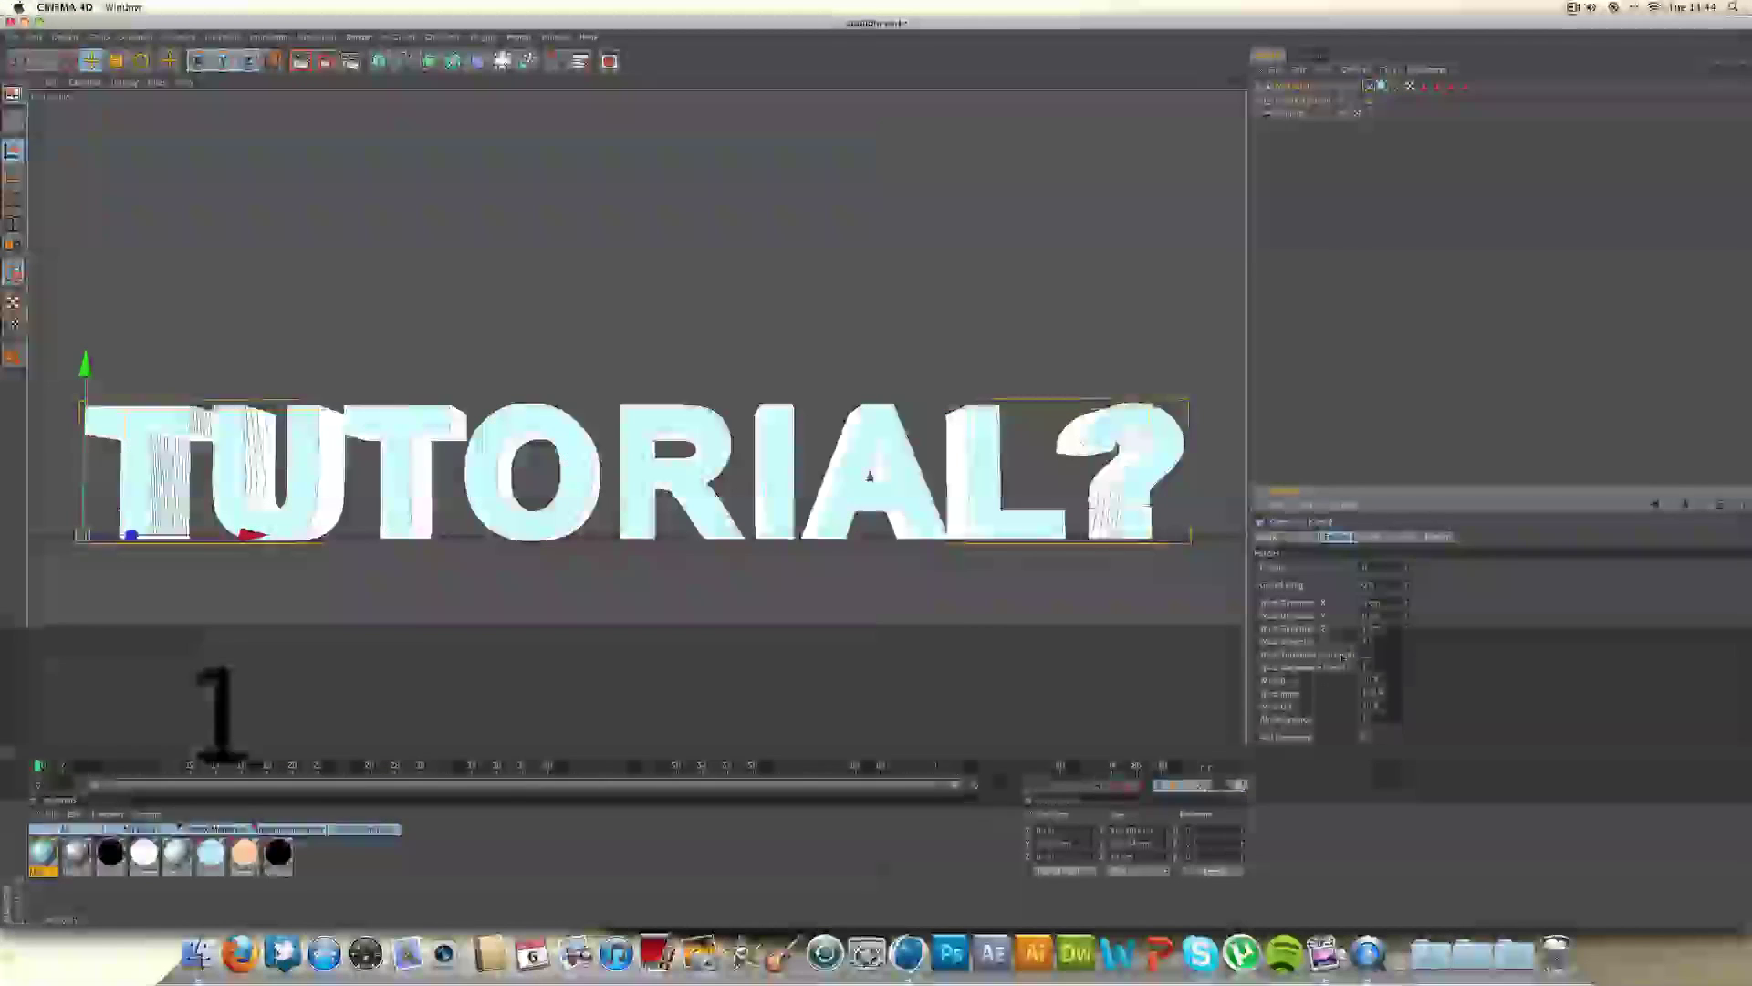
type("1")
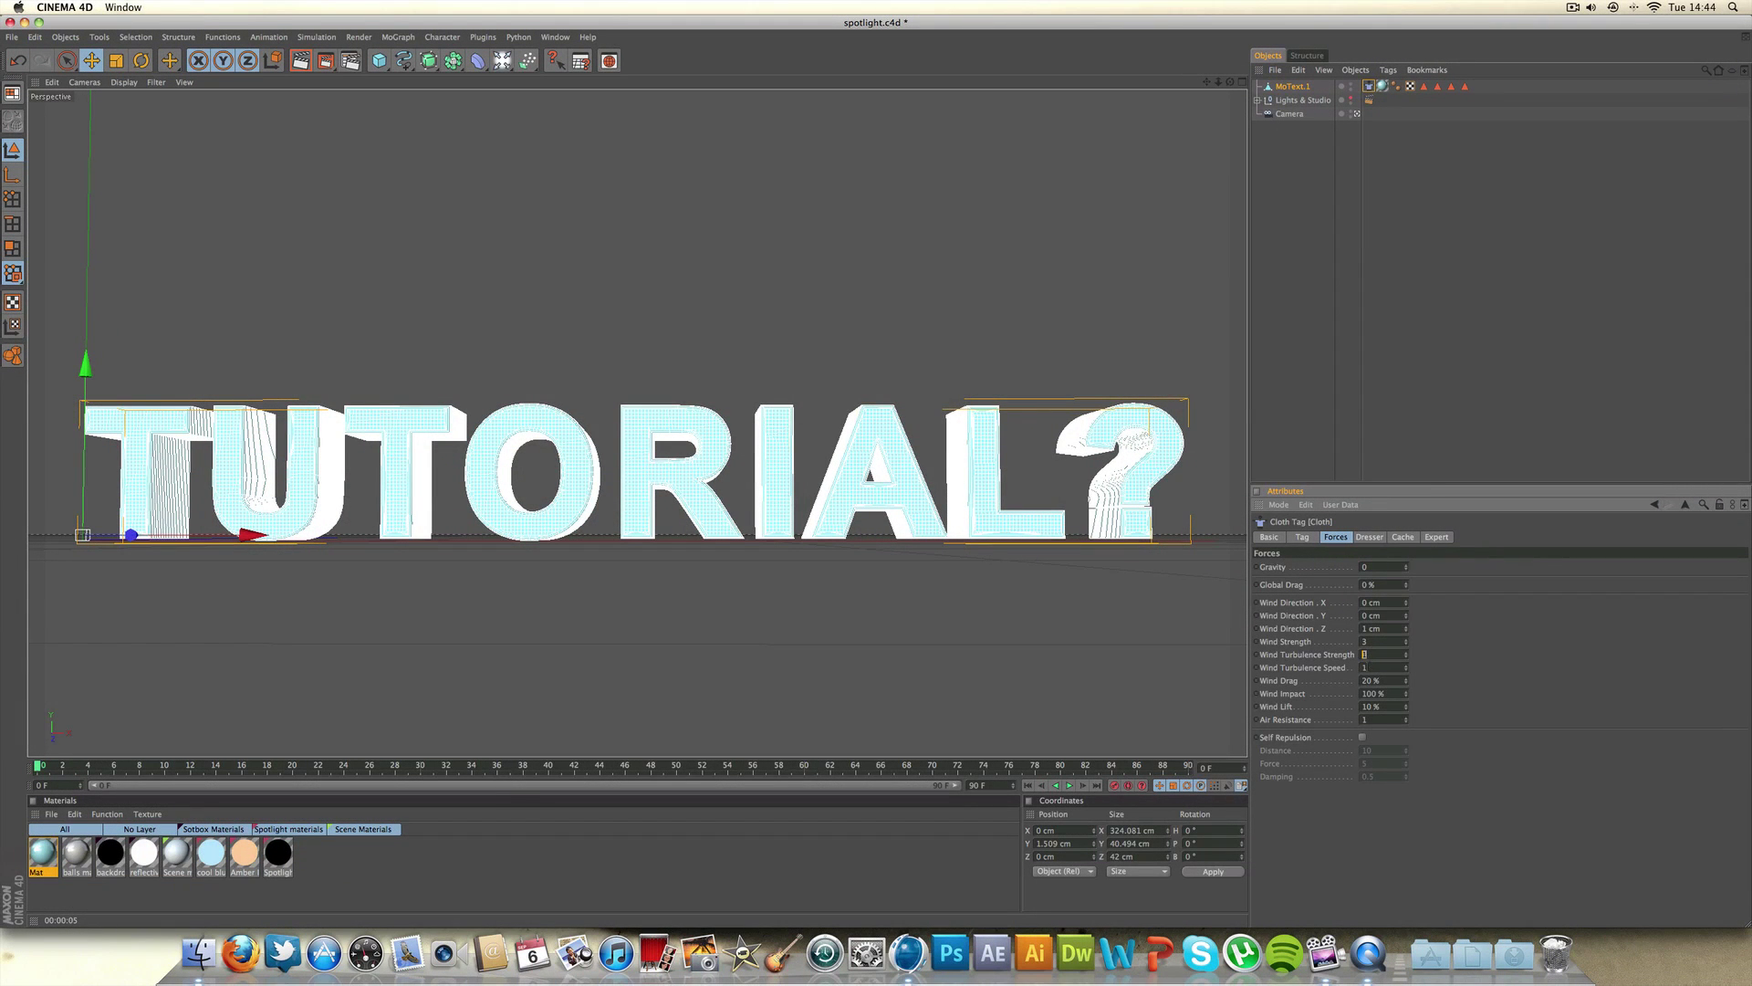
type("2")
key("Tab")
type("60")
type("35")
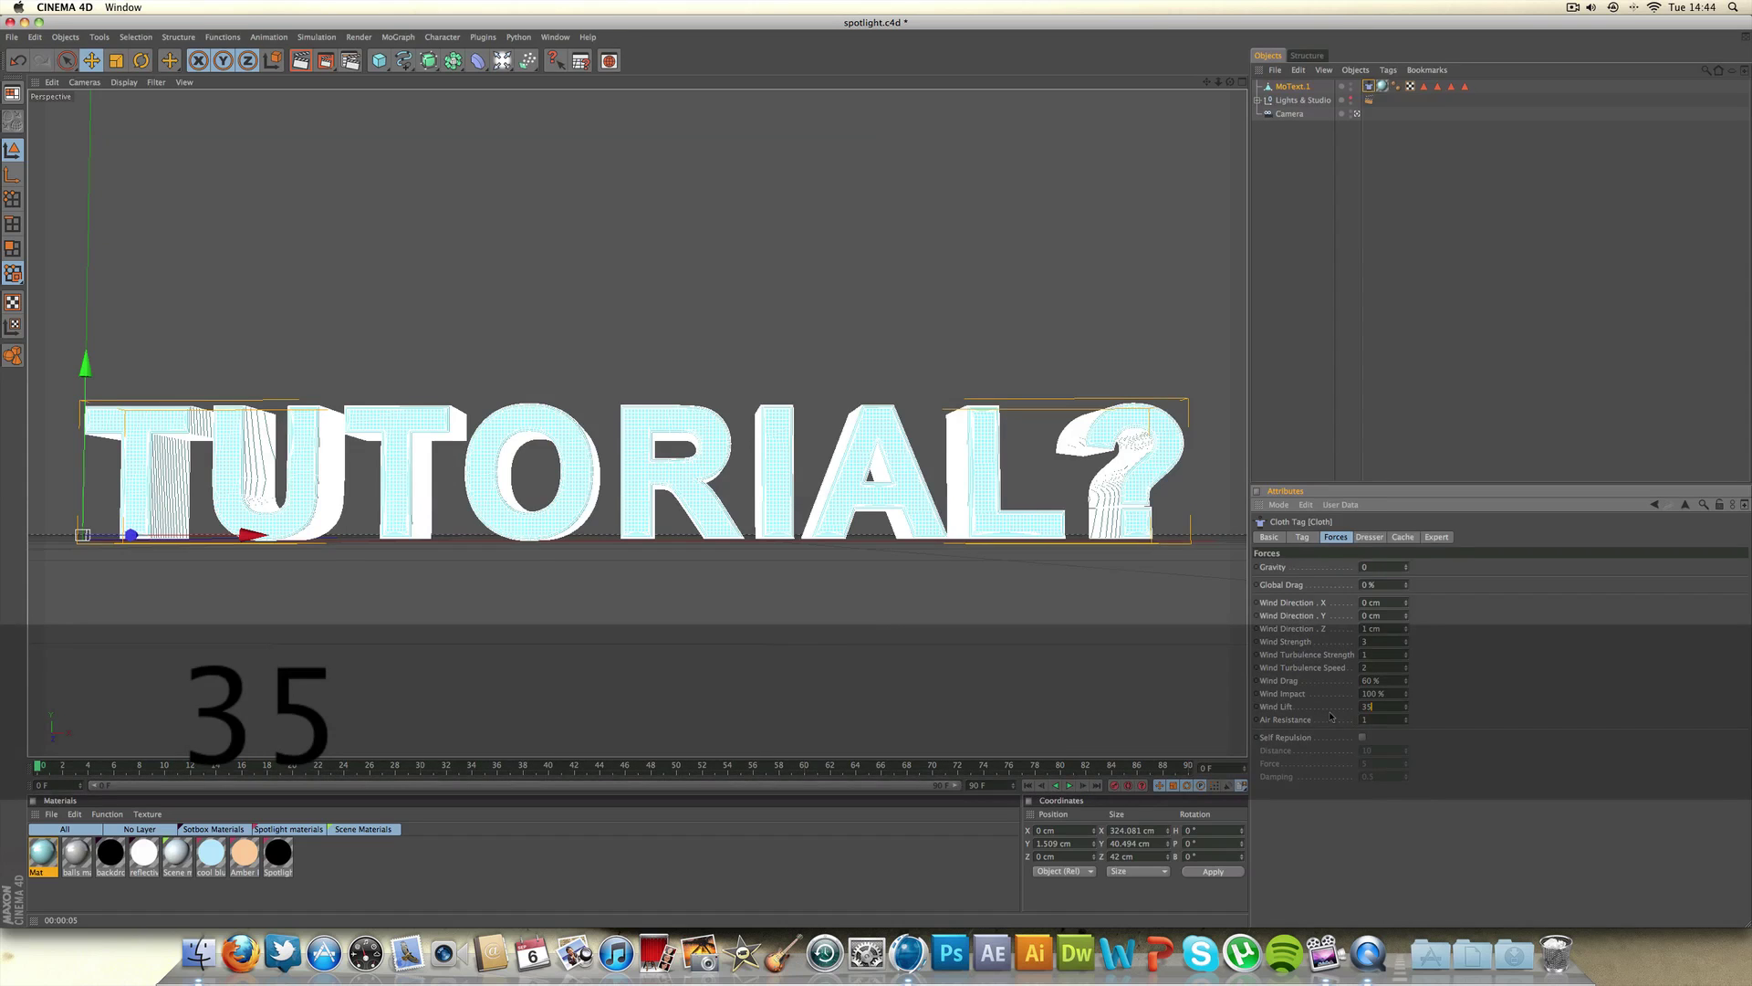
key("Return")
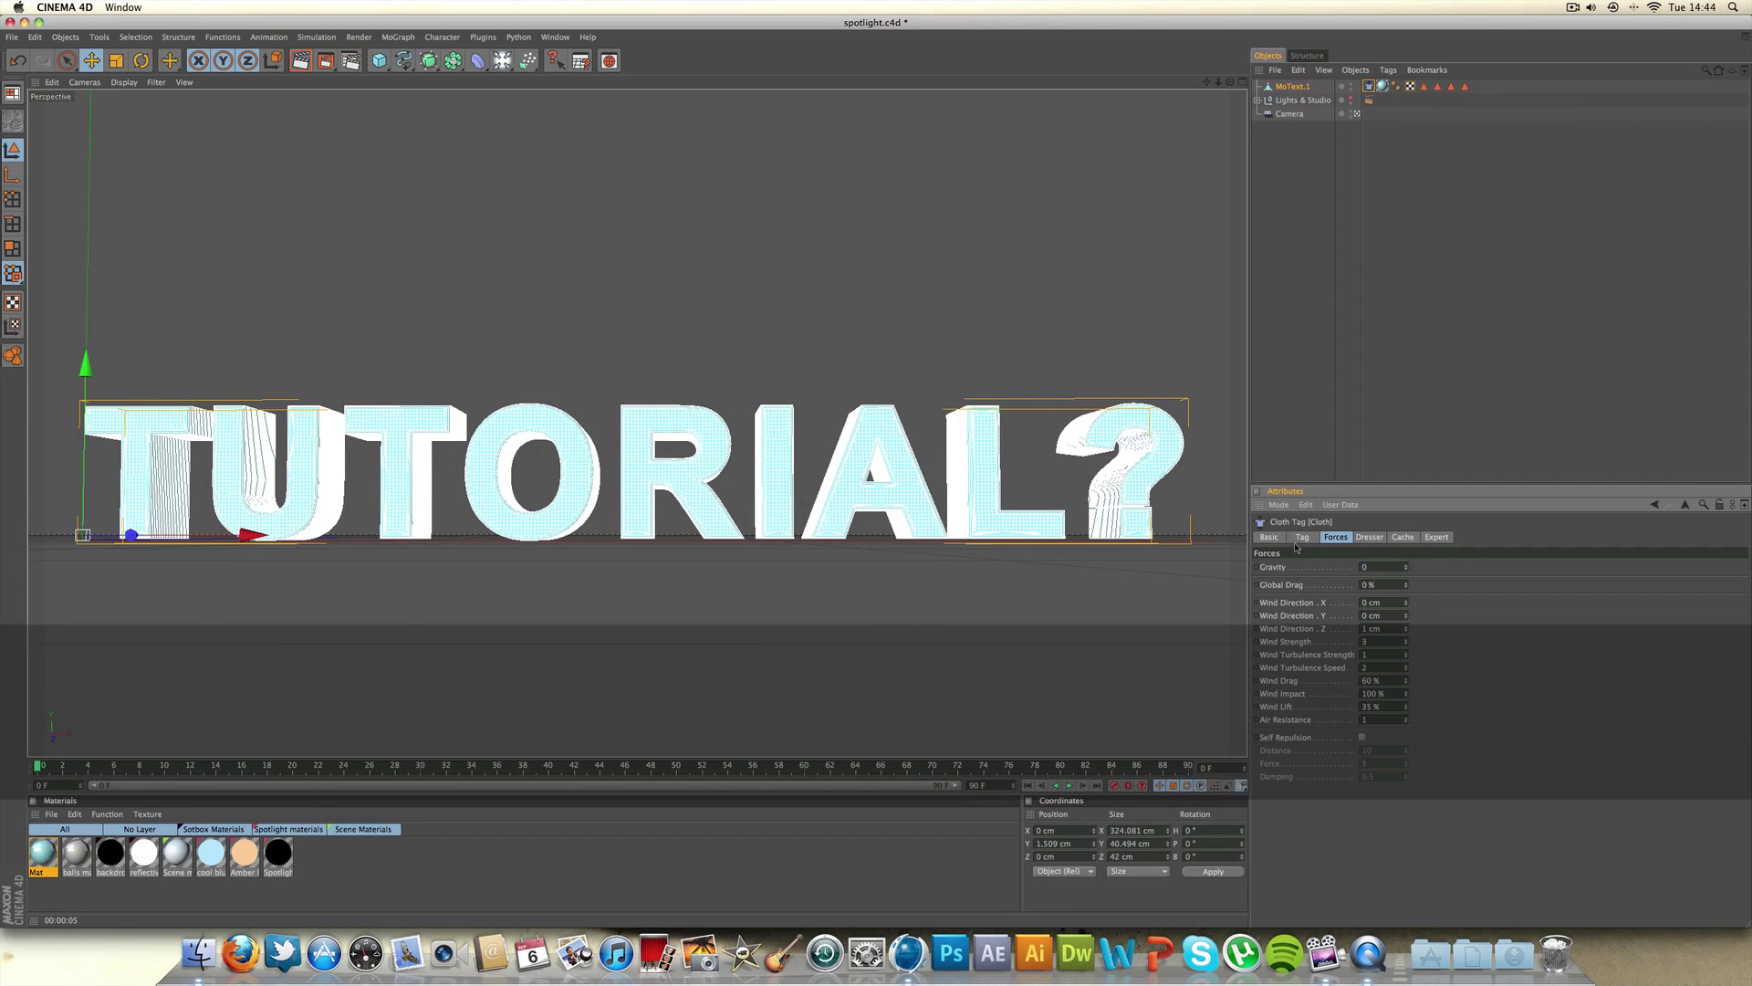
Step: Enable Use Tear on the Cloth tag and preview the cloth simulation with a render of the active view
left_click(1302, 538)
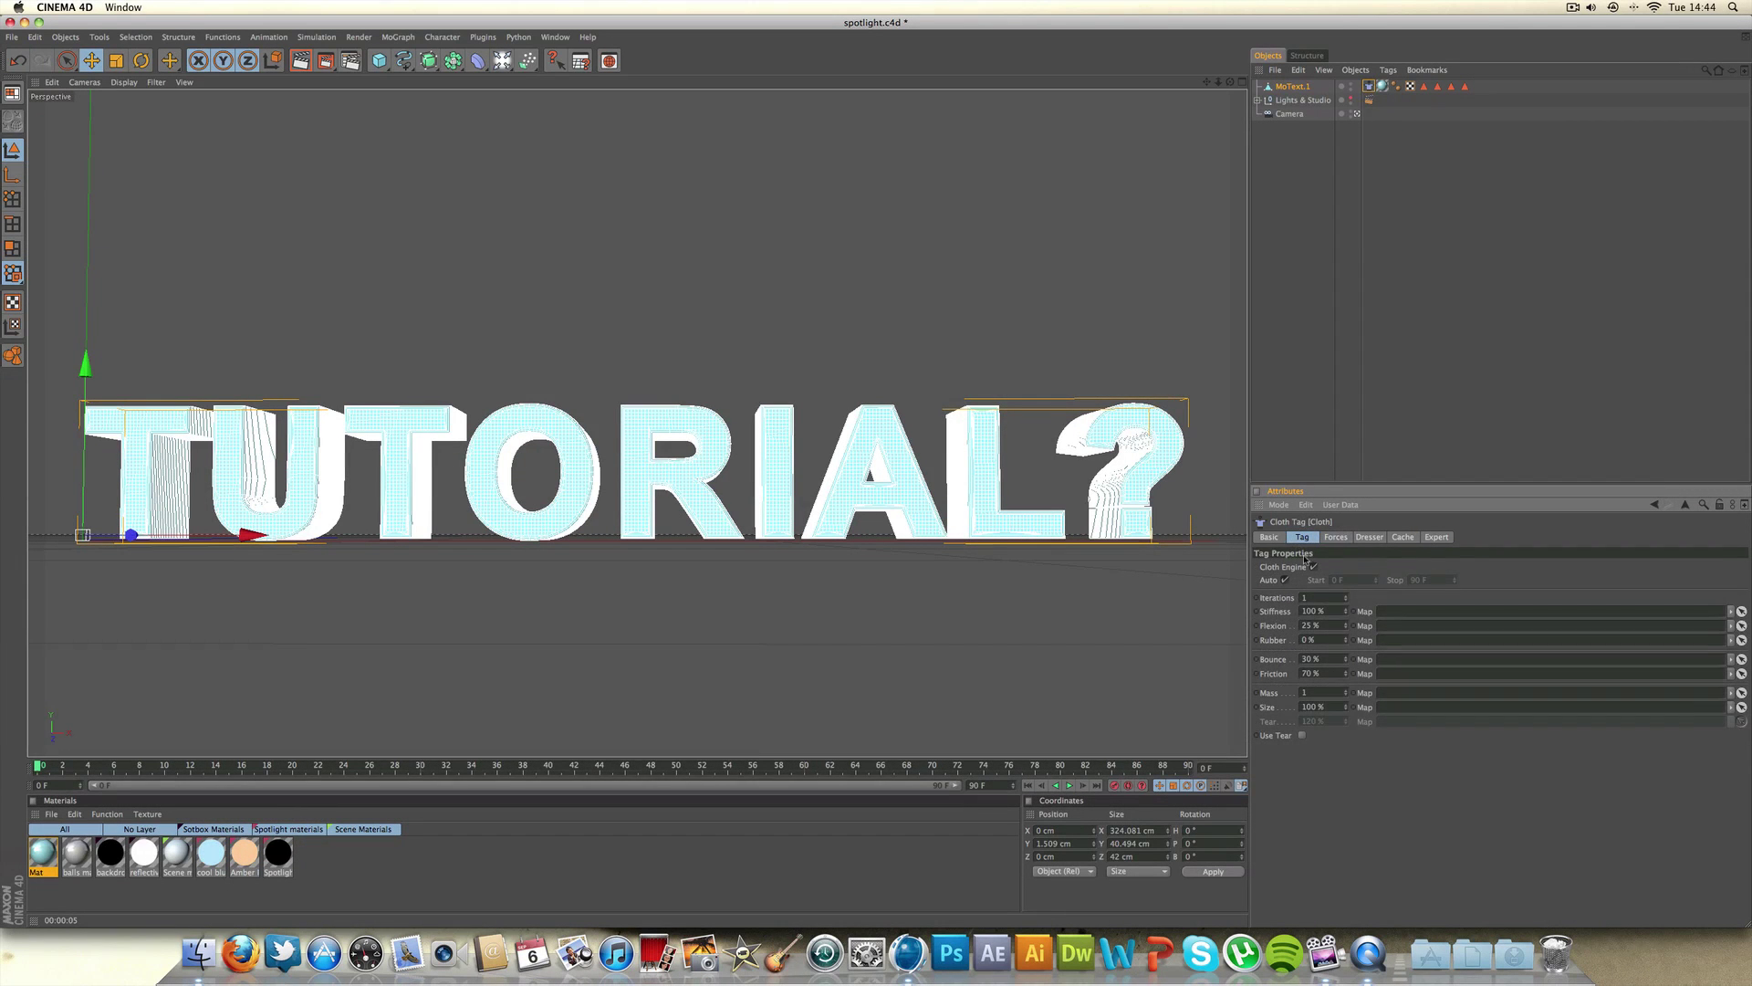
left_click(1304, 736)
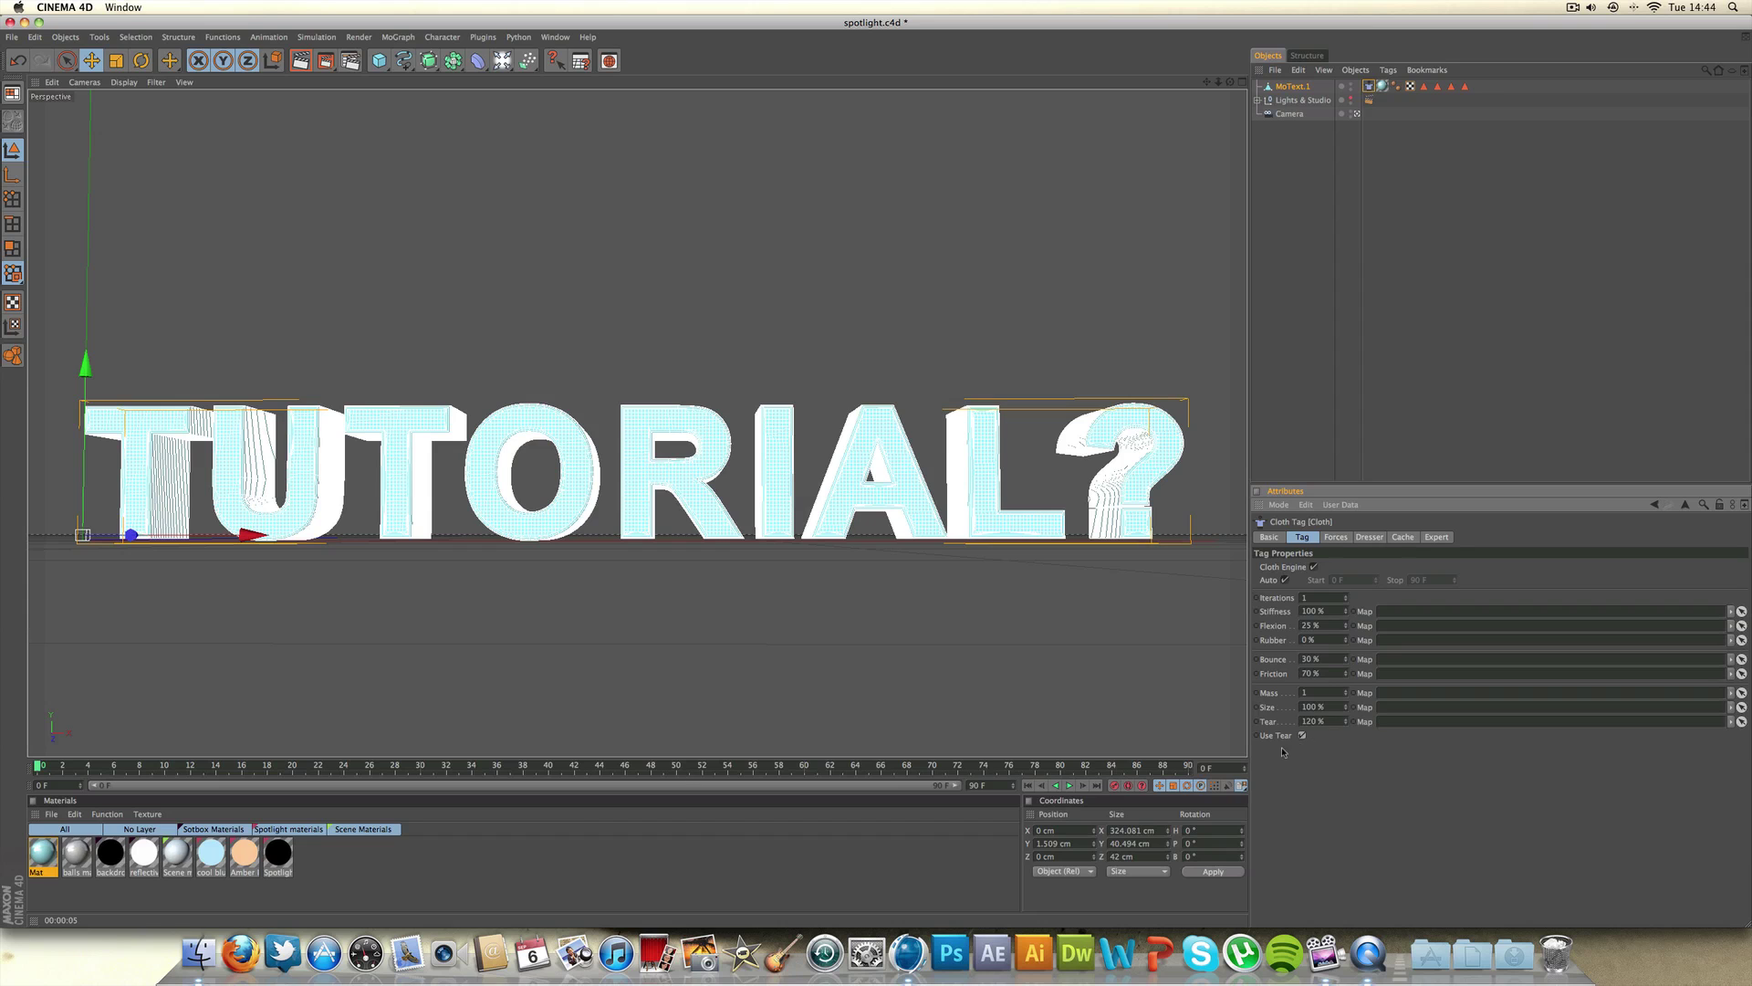
left_click(1072, 786)
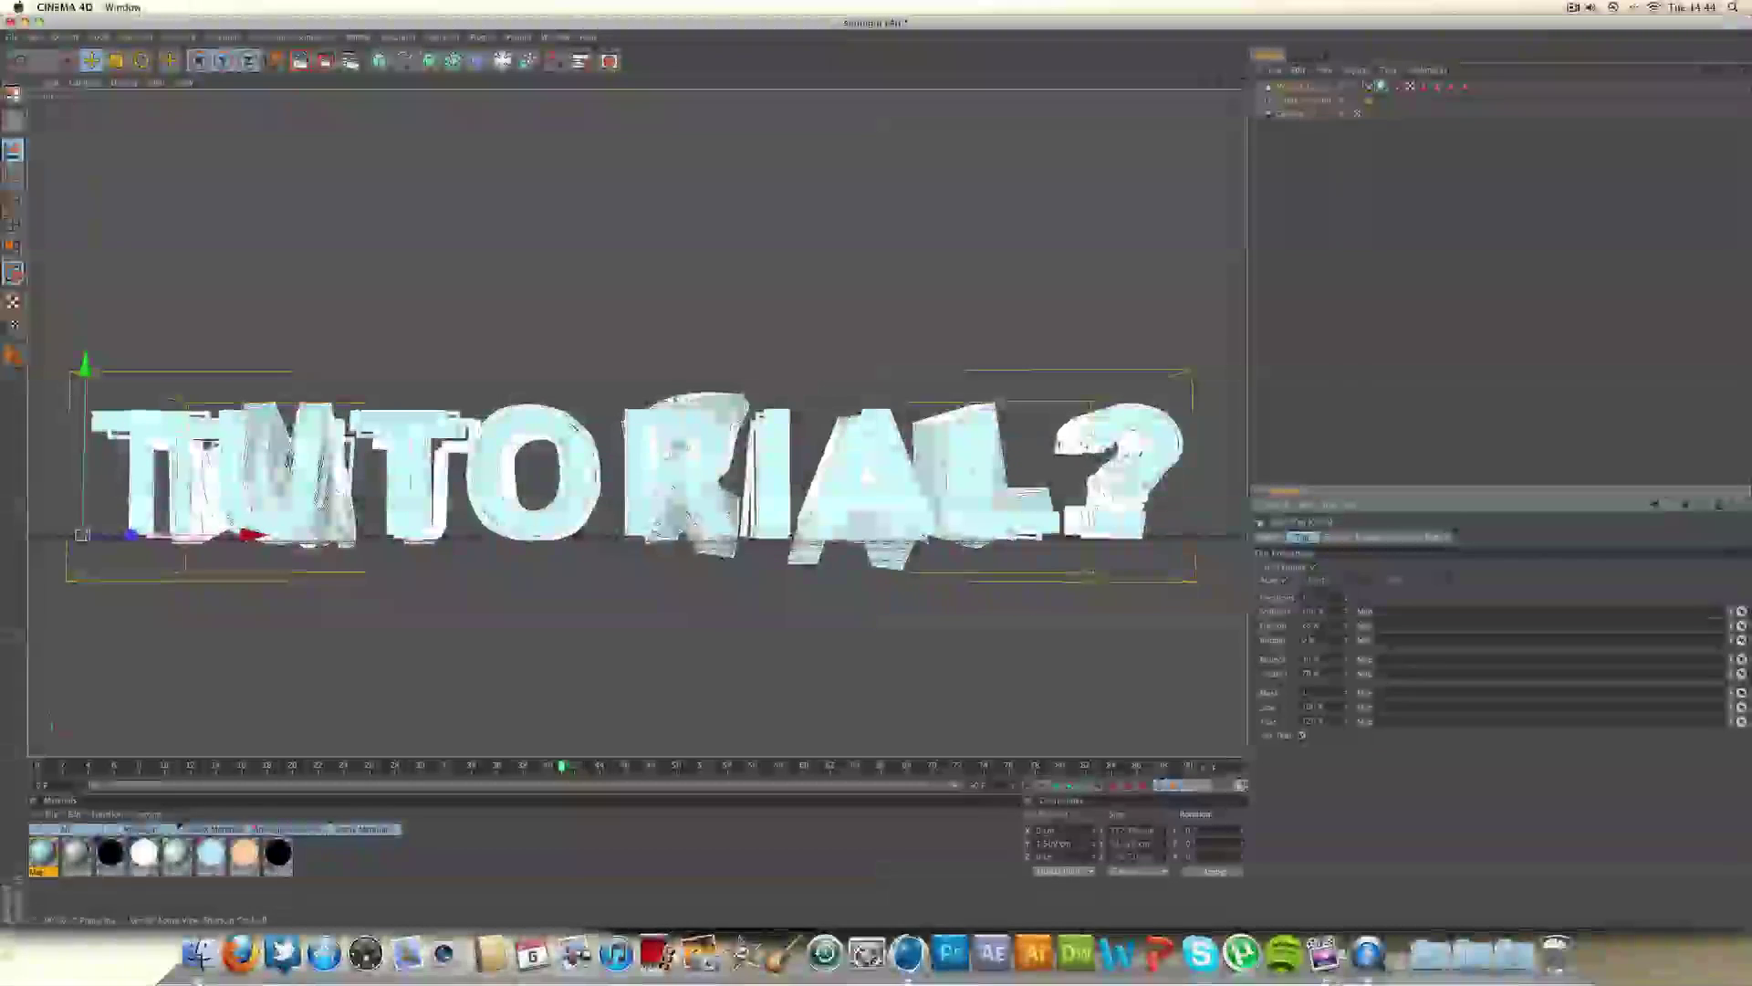
key("super+r")
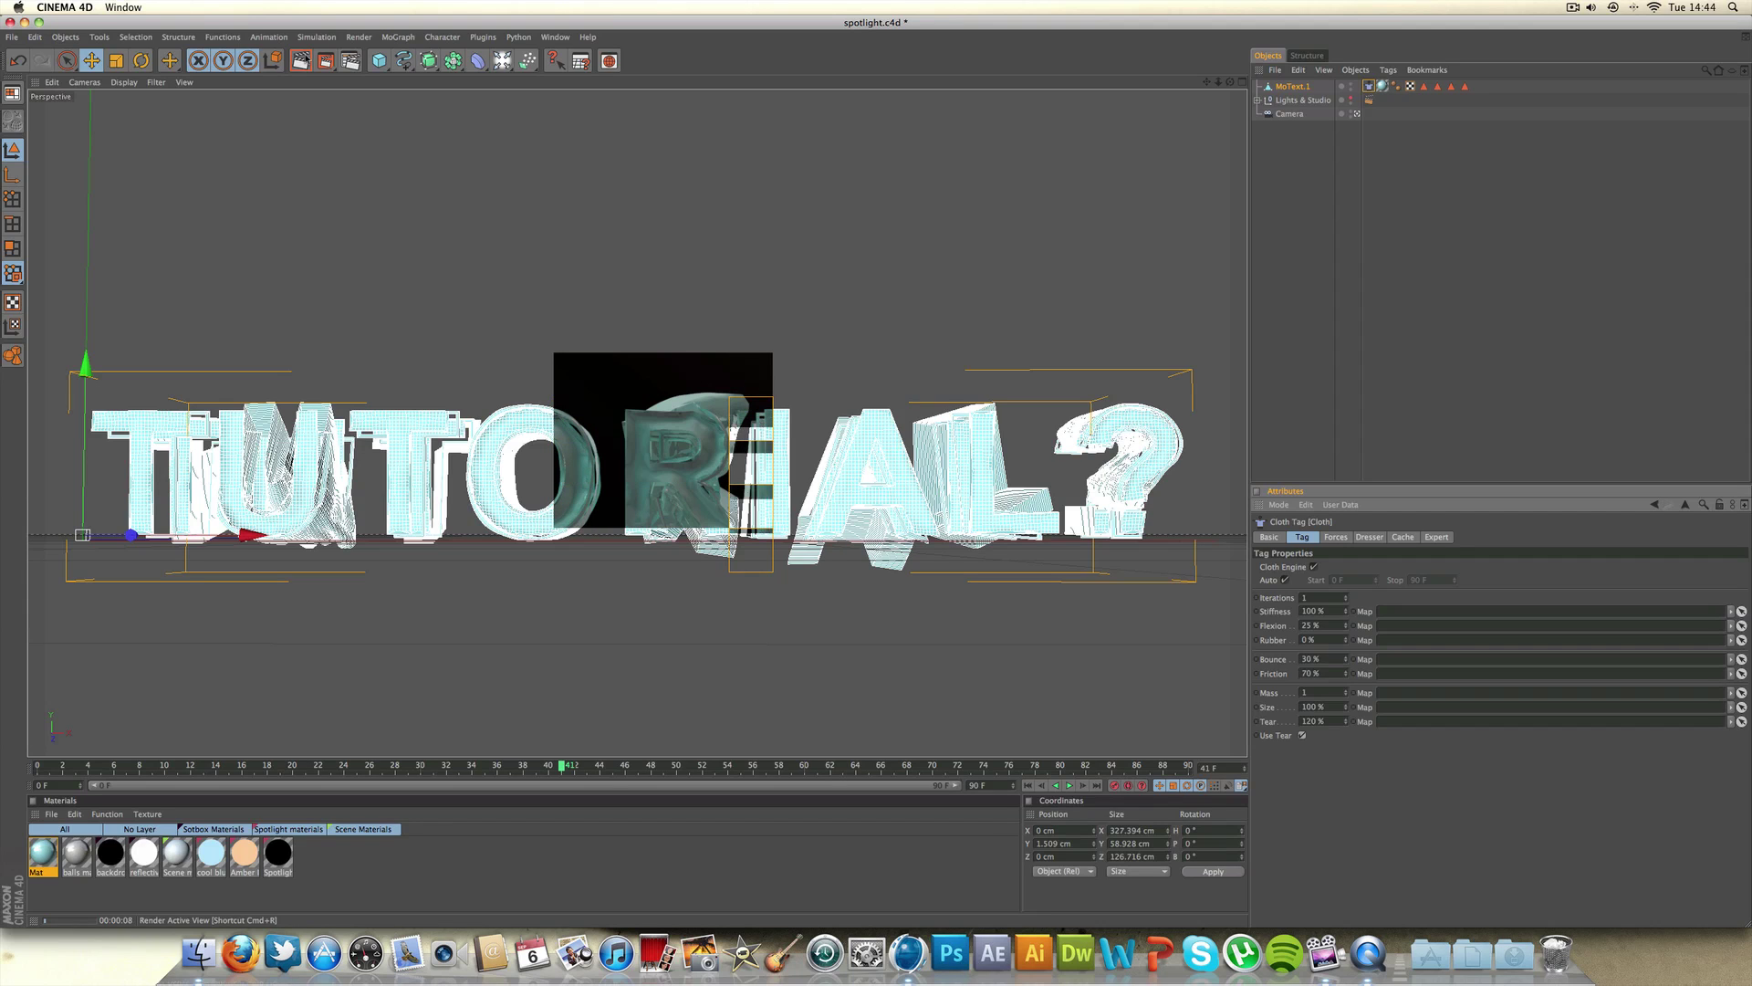
Step: Set the shadow density of the Soft Box's Light to 50% and collapse the Light Control hierarchy
left_click(1257, 100)
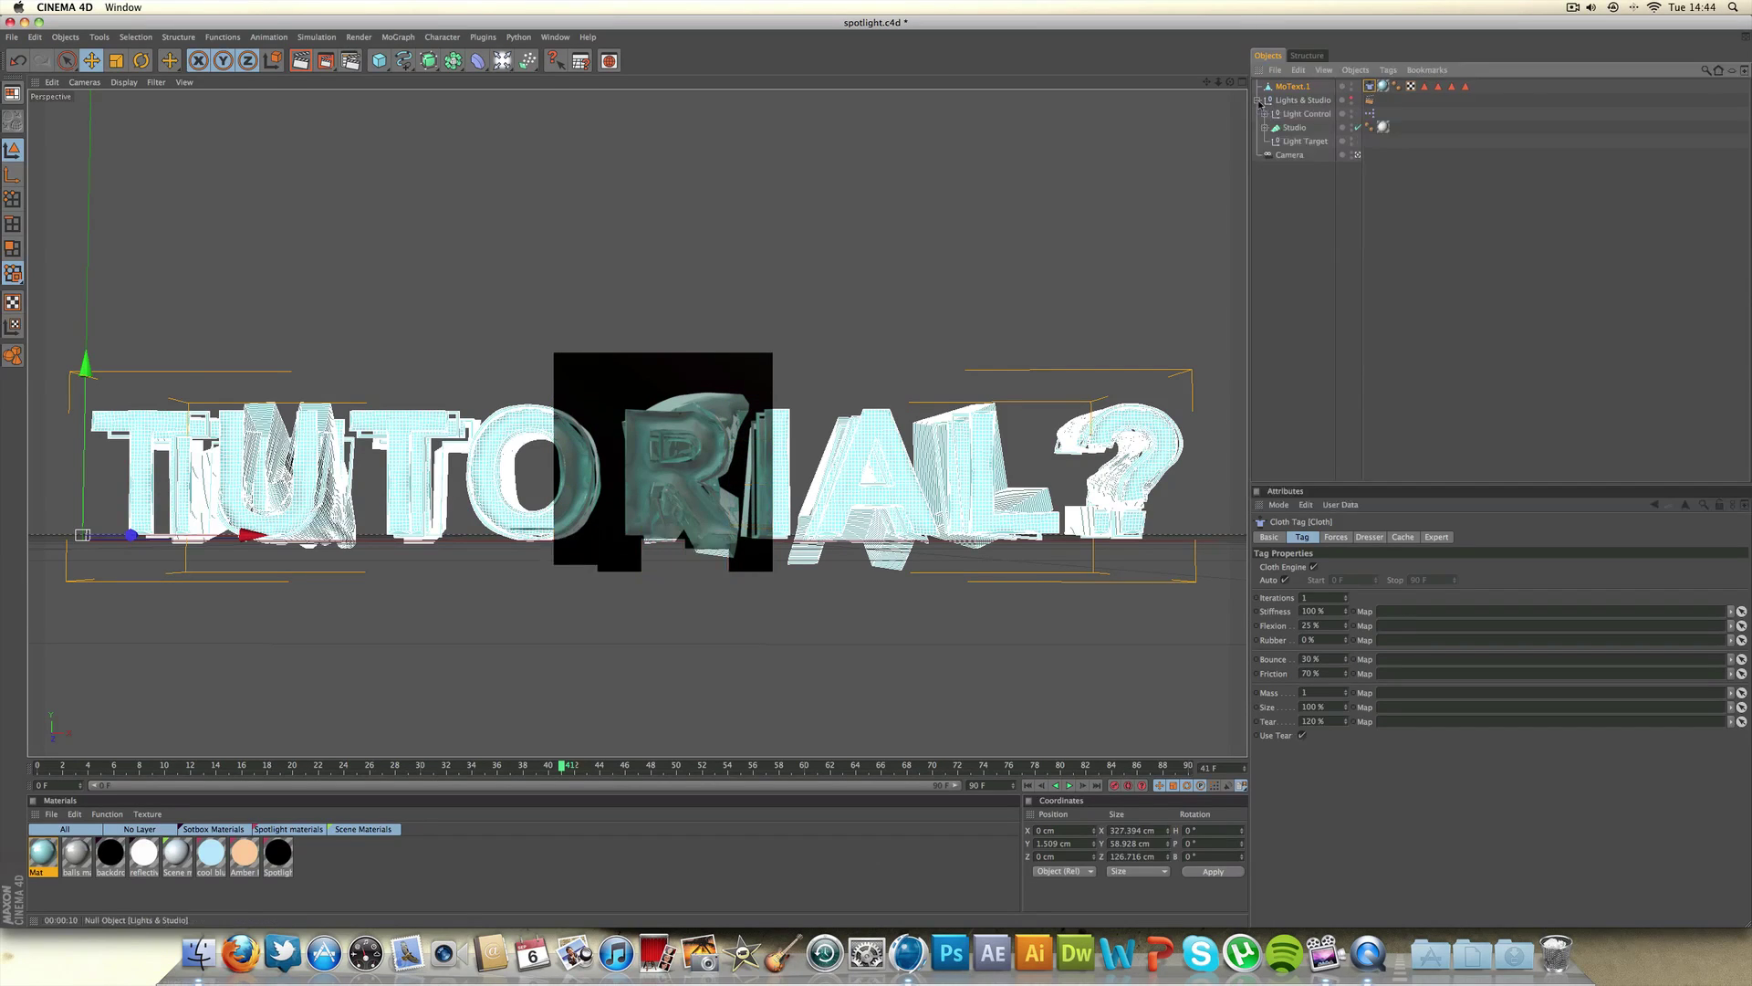
left_click(1264, 114)
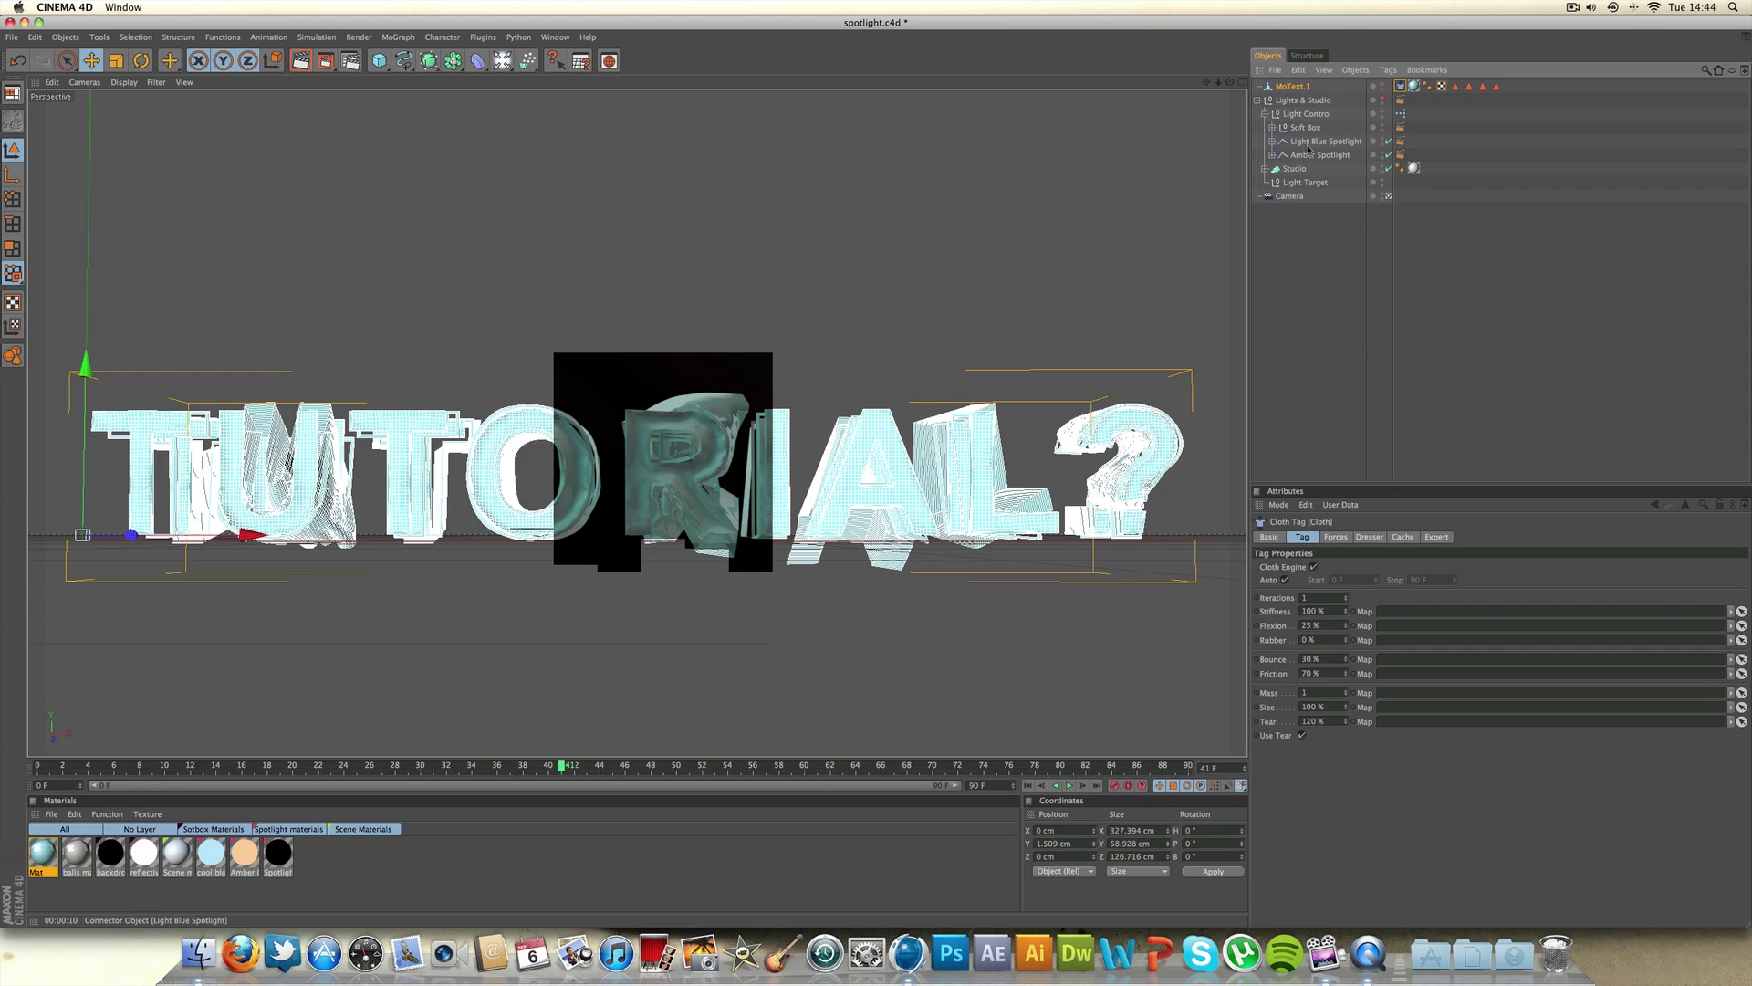
left_click(1272, 128)
left_click(1303, 141)
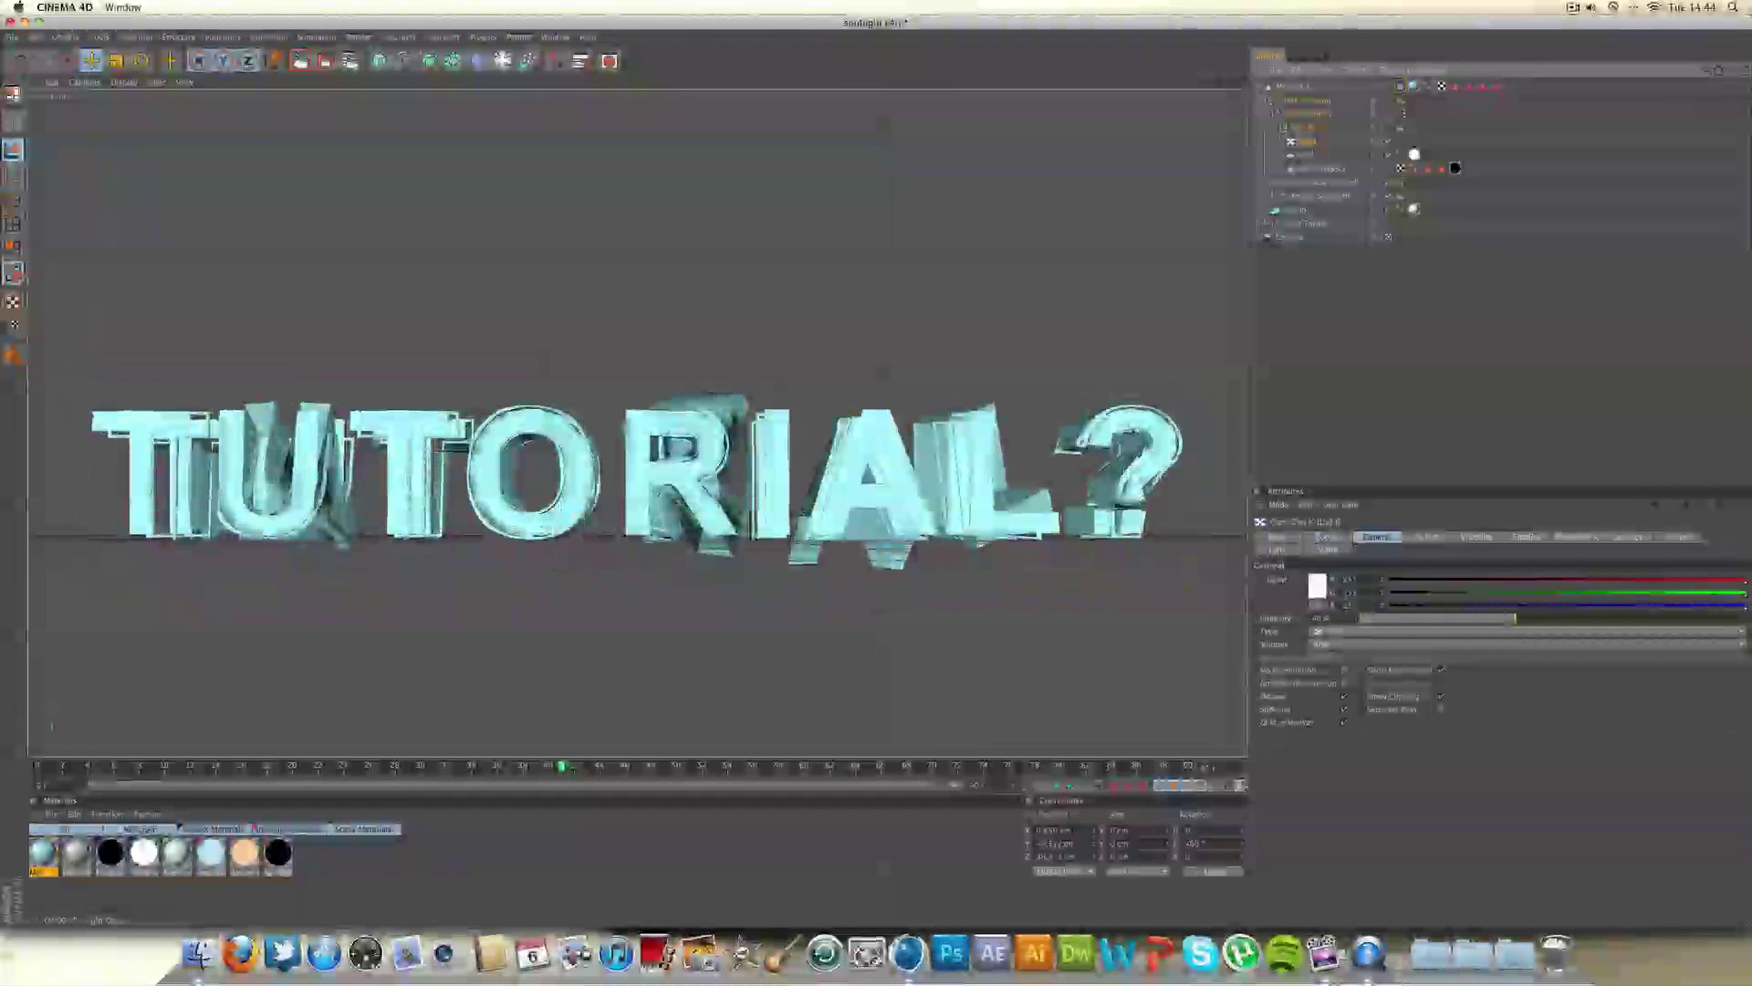
left_click(1508, 539)
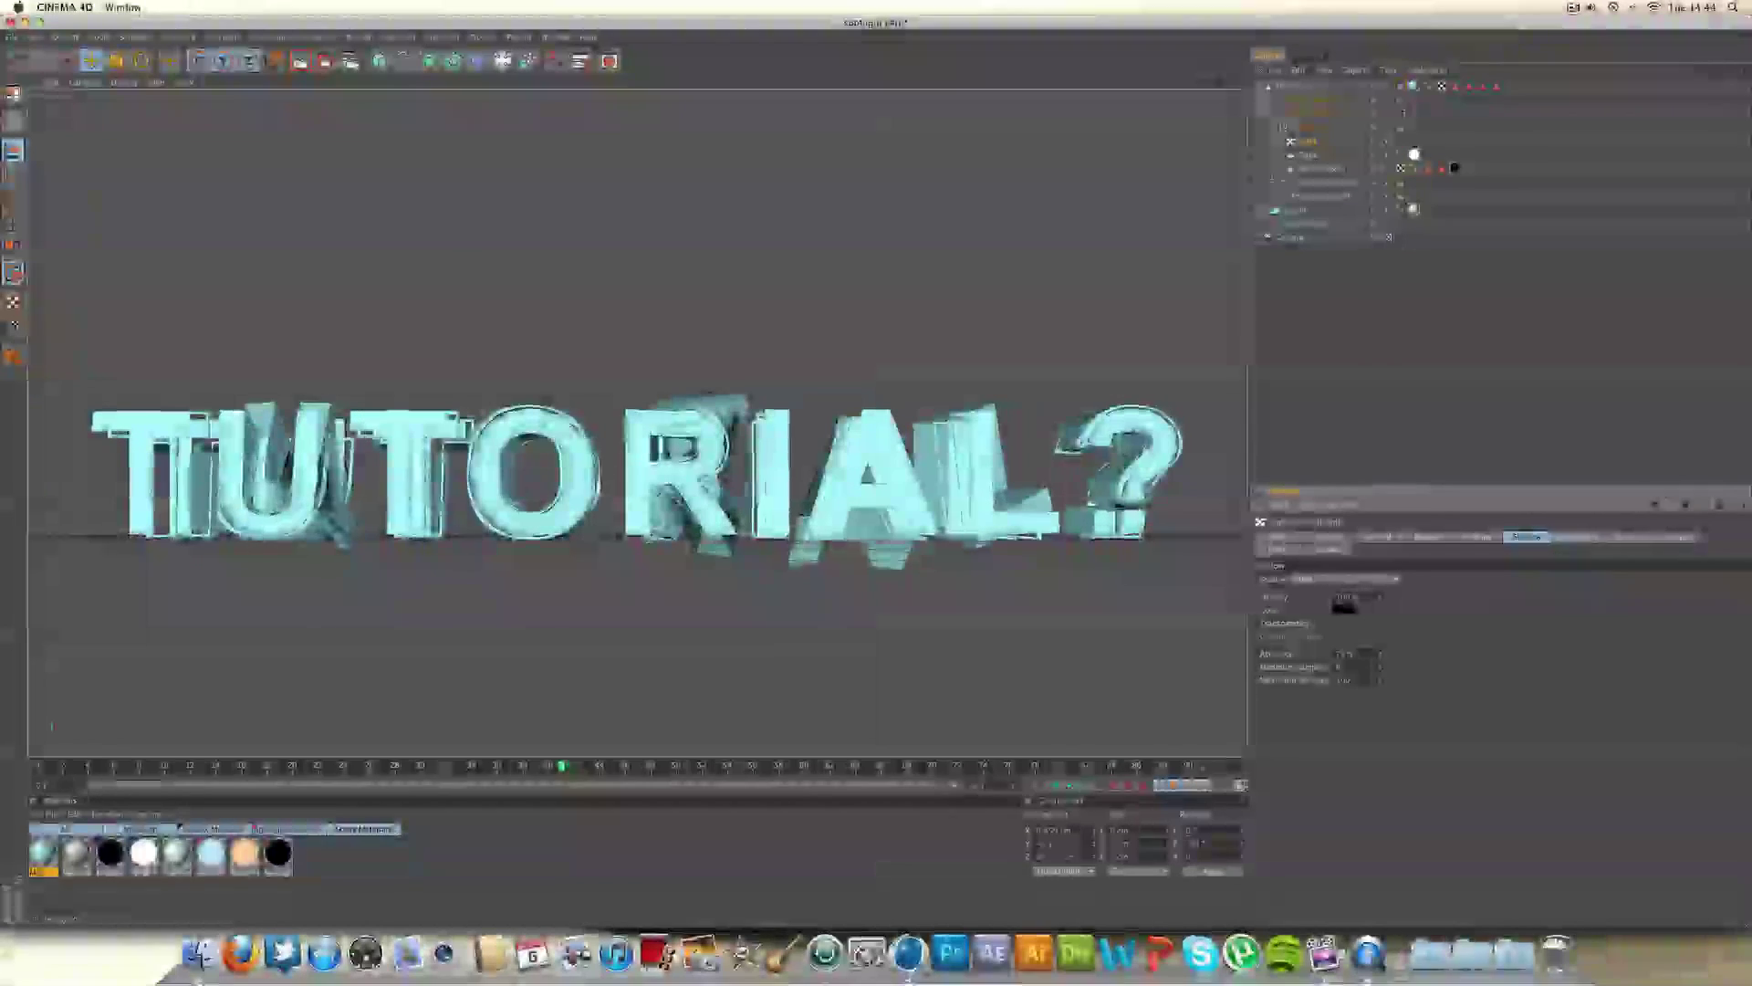
type("50")
key("Return")
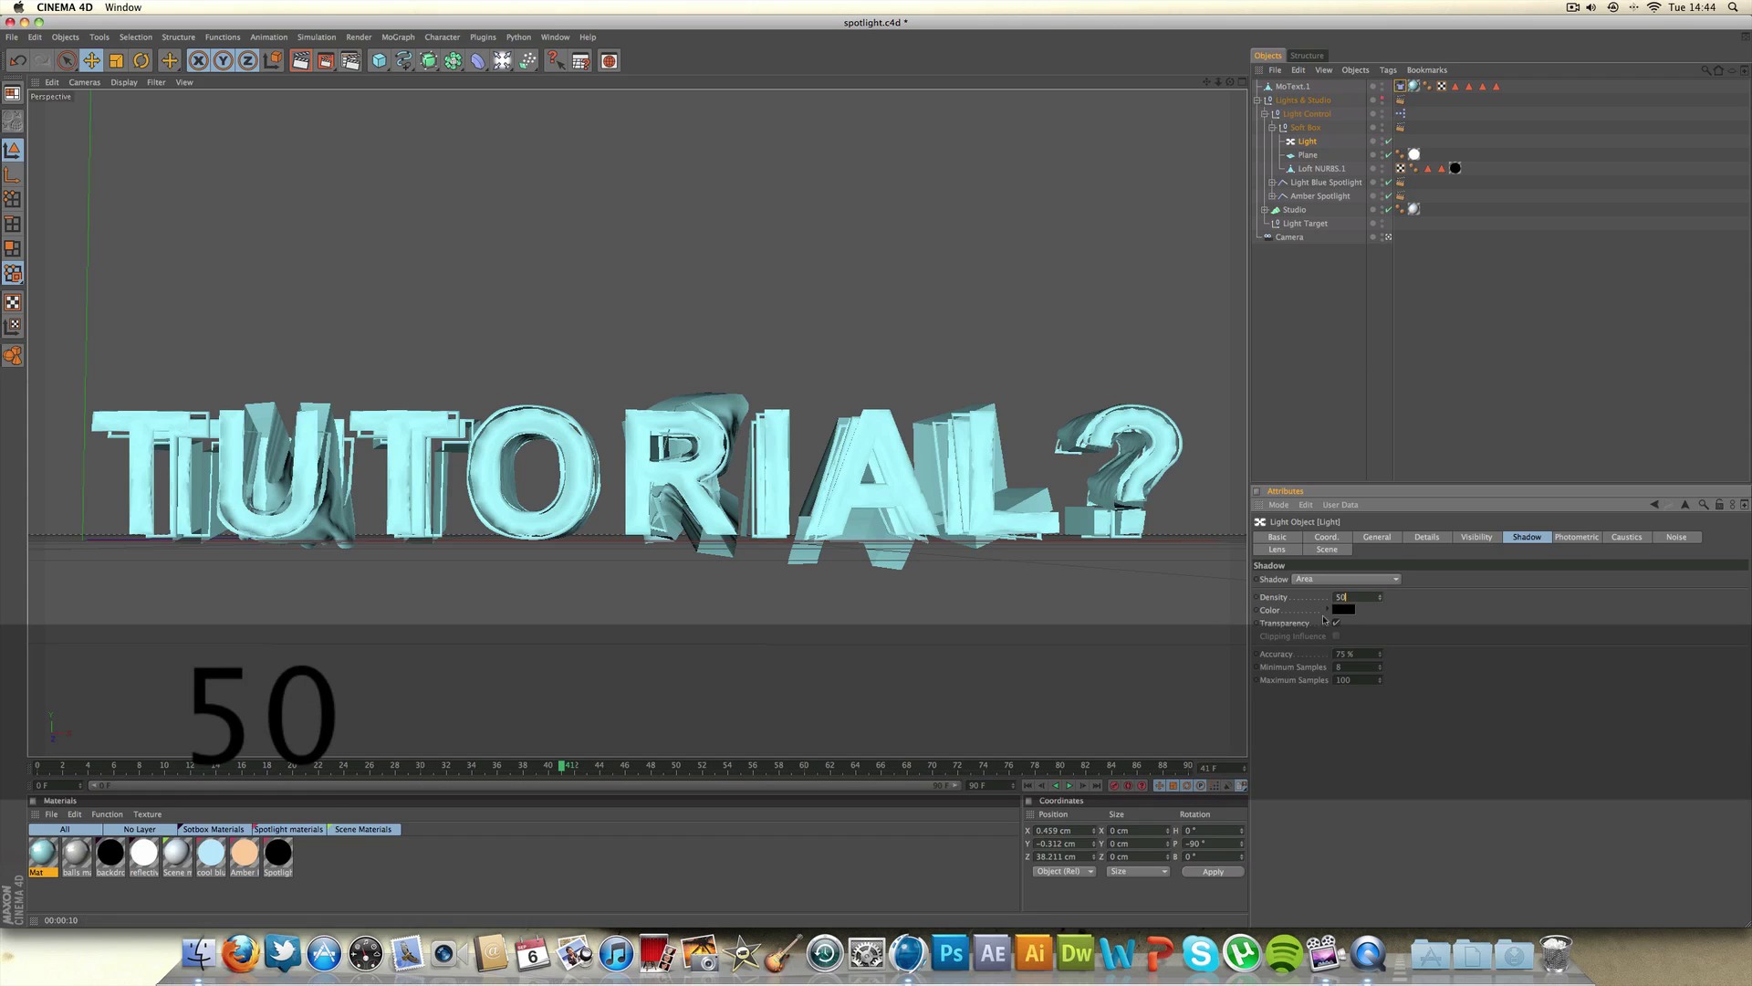
left_click(1268, 129)
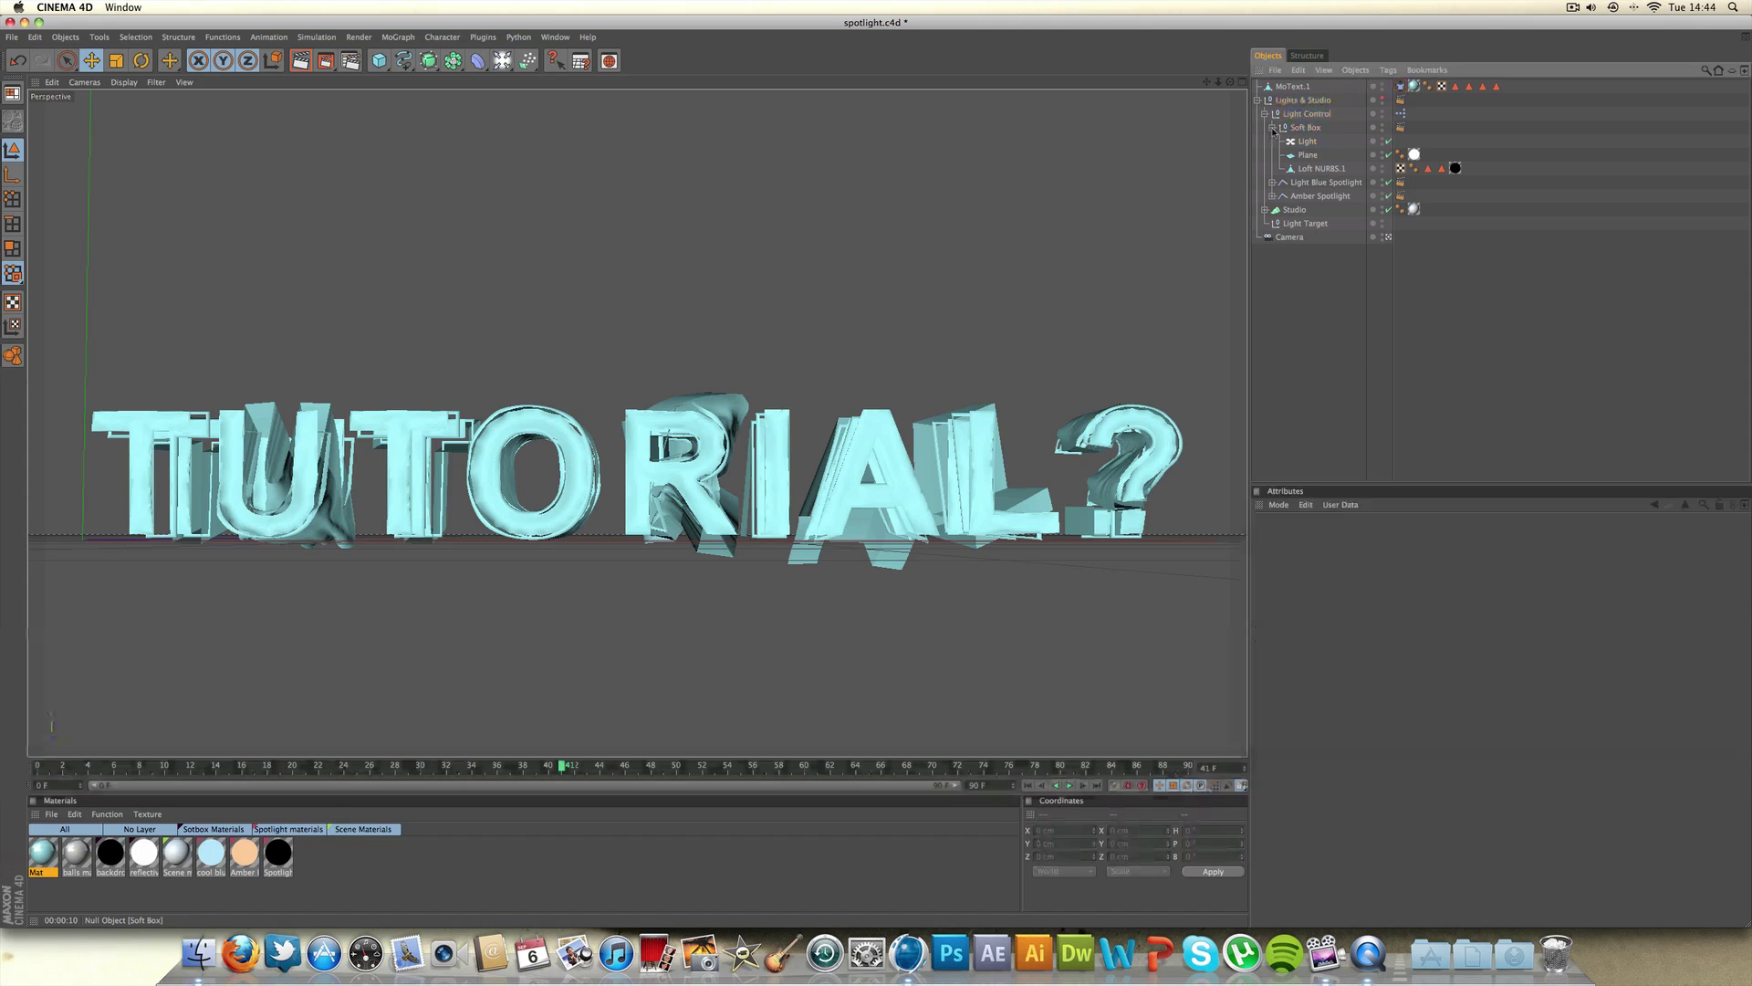
left_click(1272, 127)
left_click(1264, 114)
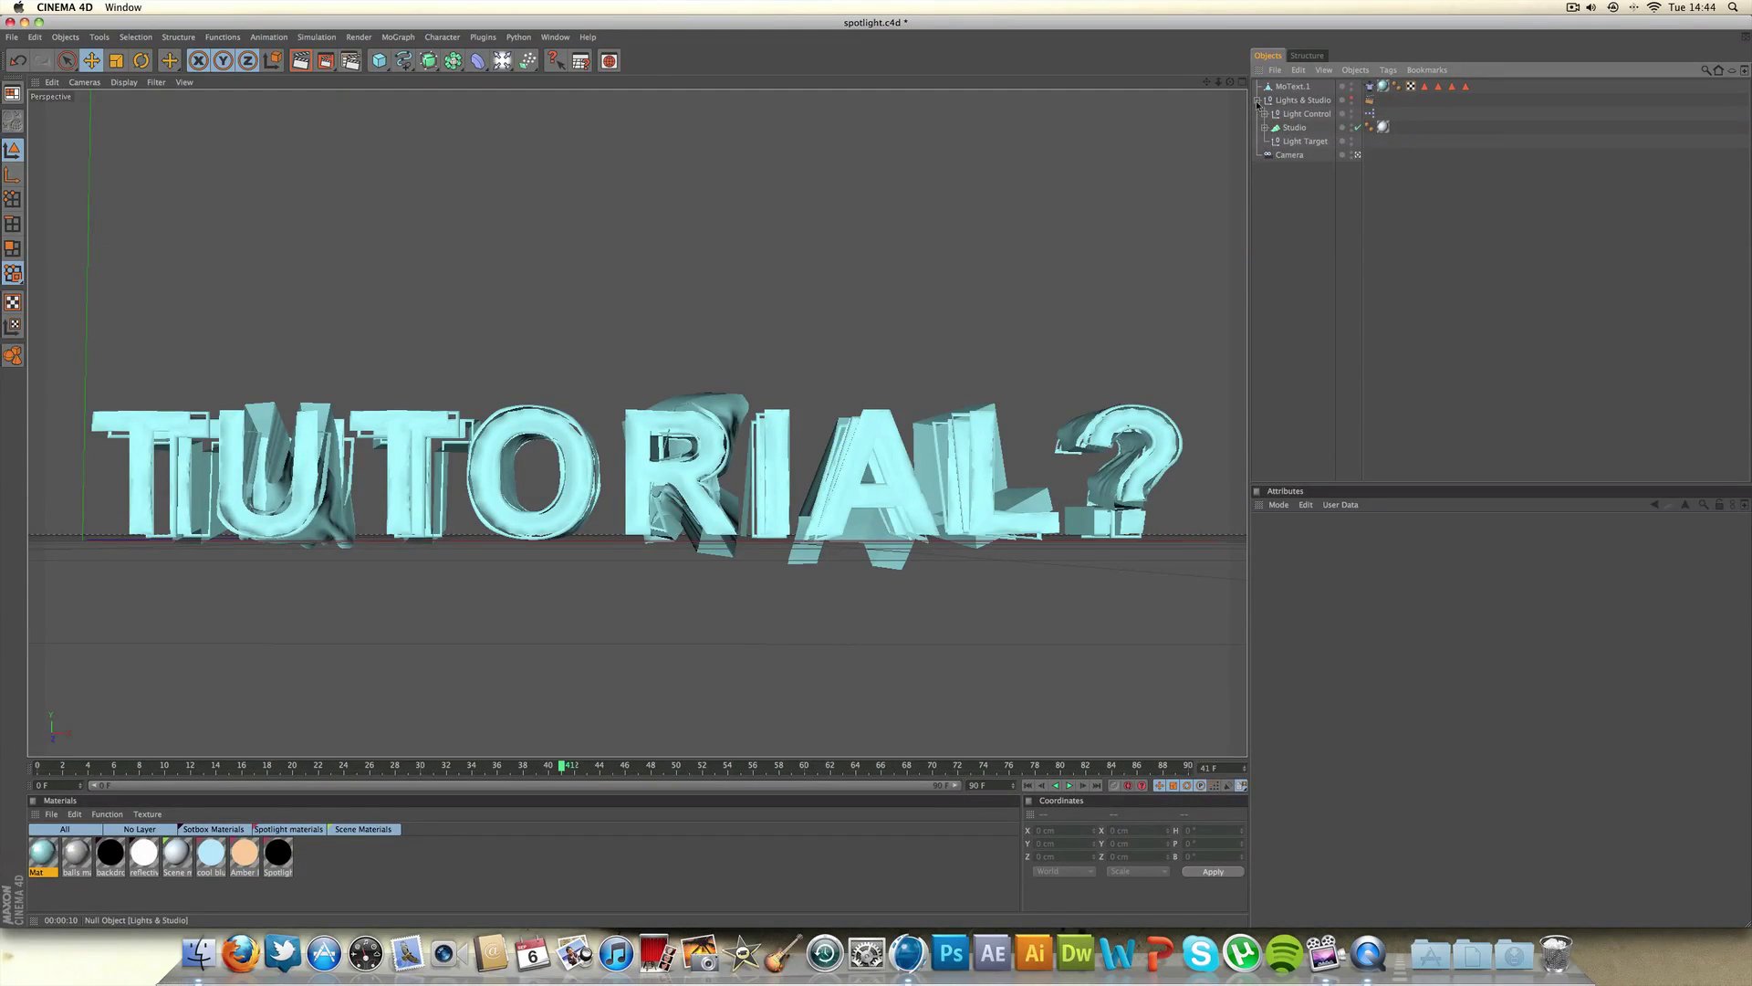
Step: Review the Light Control null's user data for the soft box and the two spotlights
left_click(1257, 101)
left_click(1258, 101)
left_click(1307, 114)
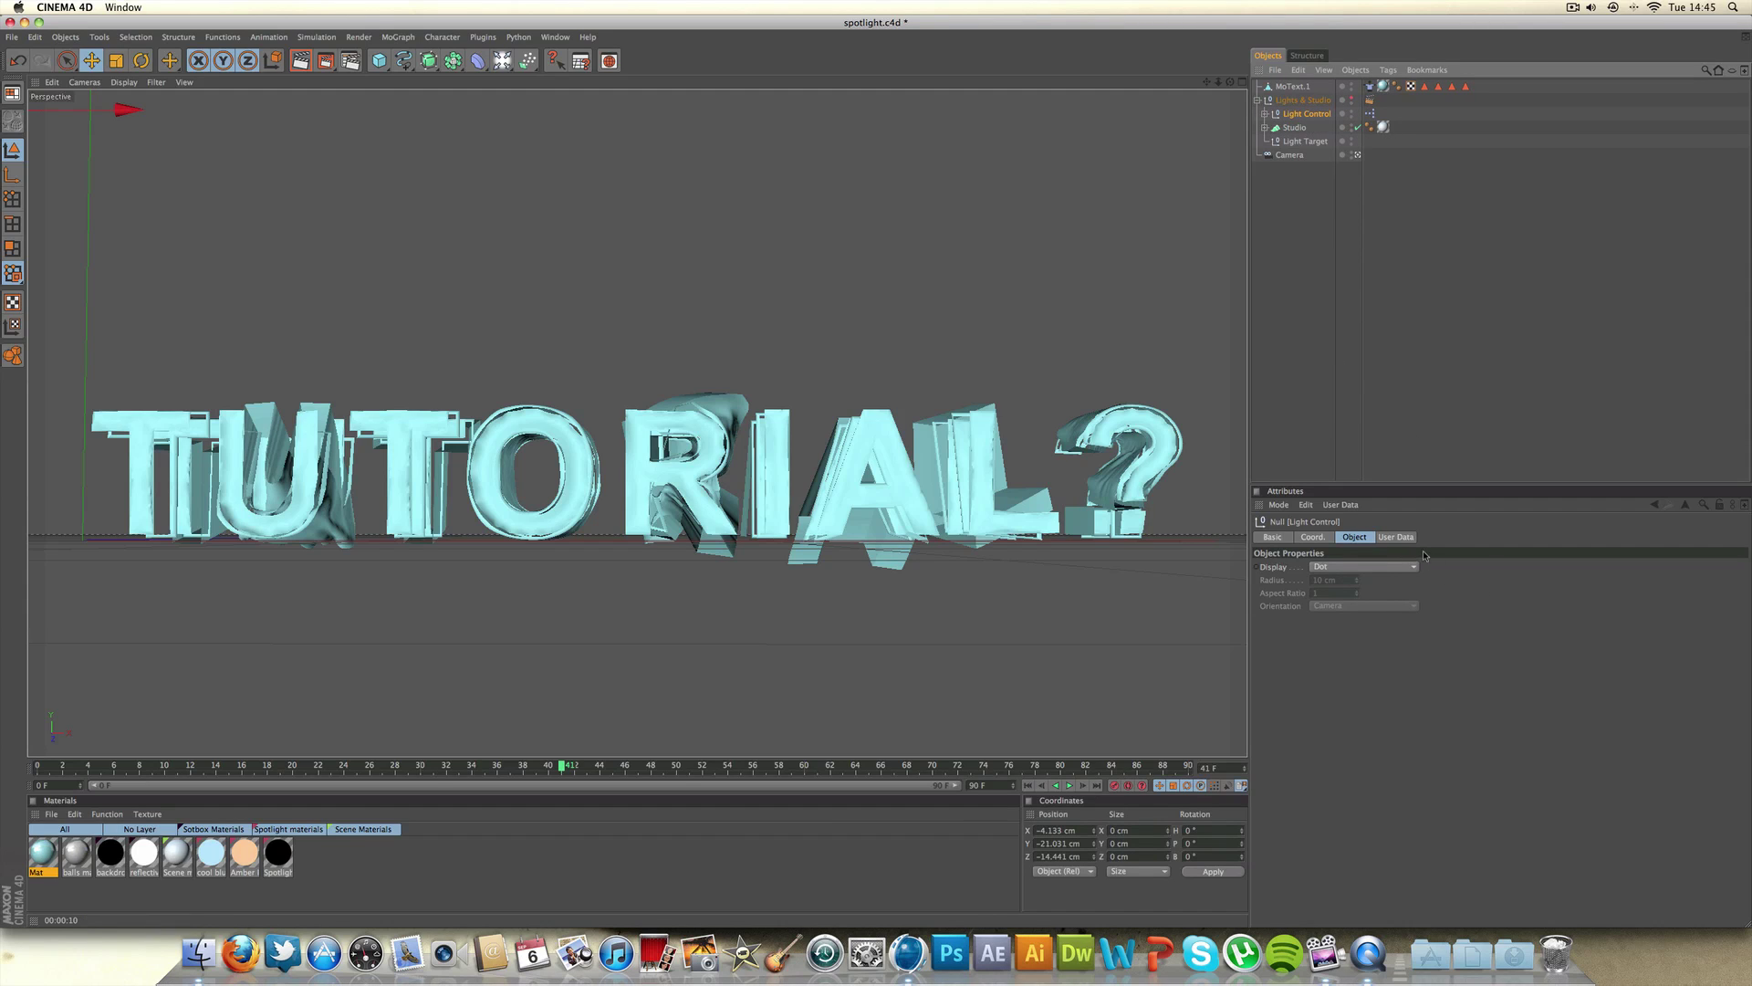
left_click(1396, 537)
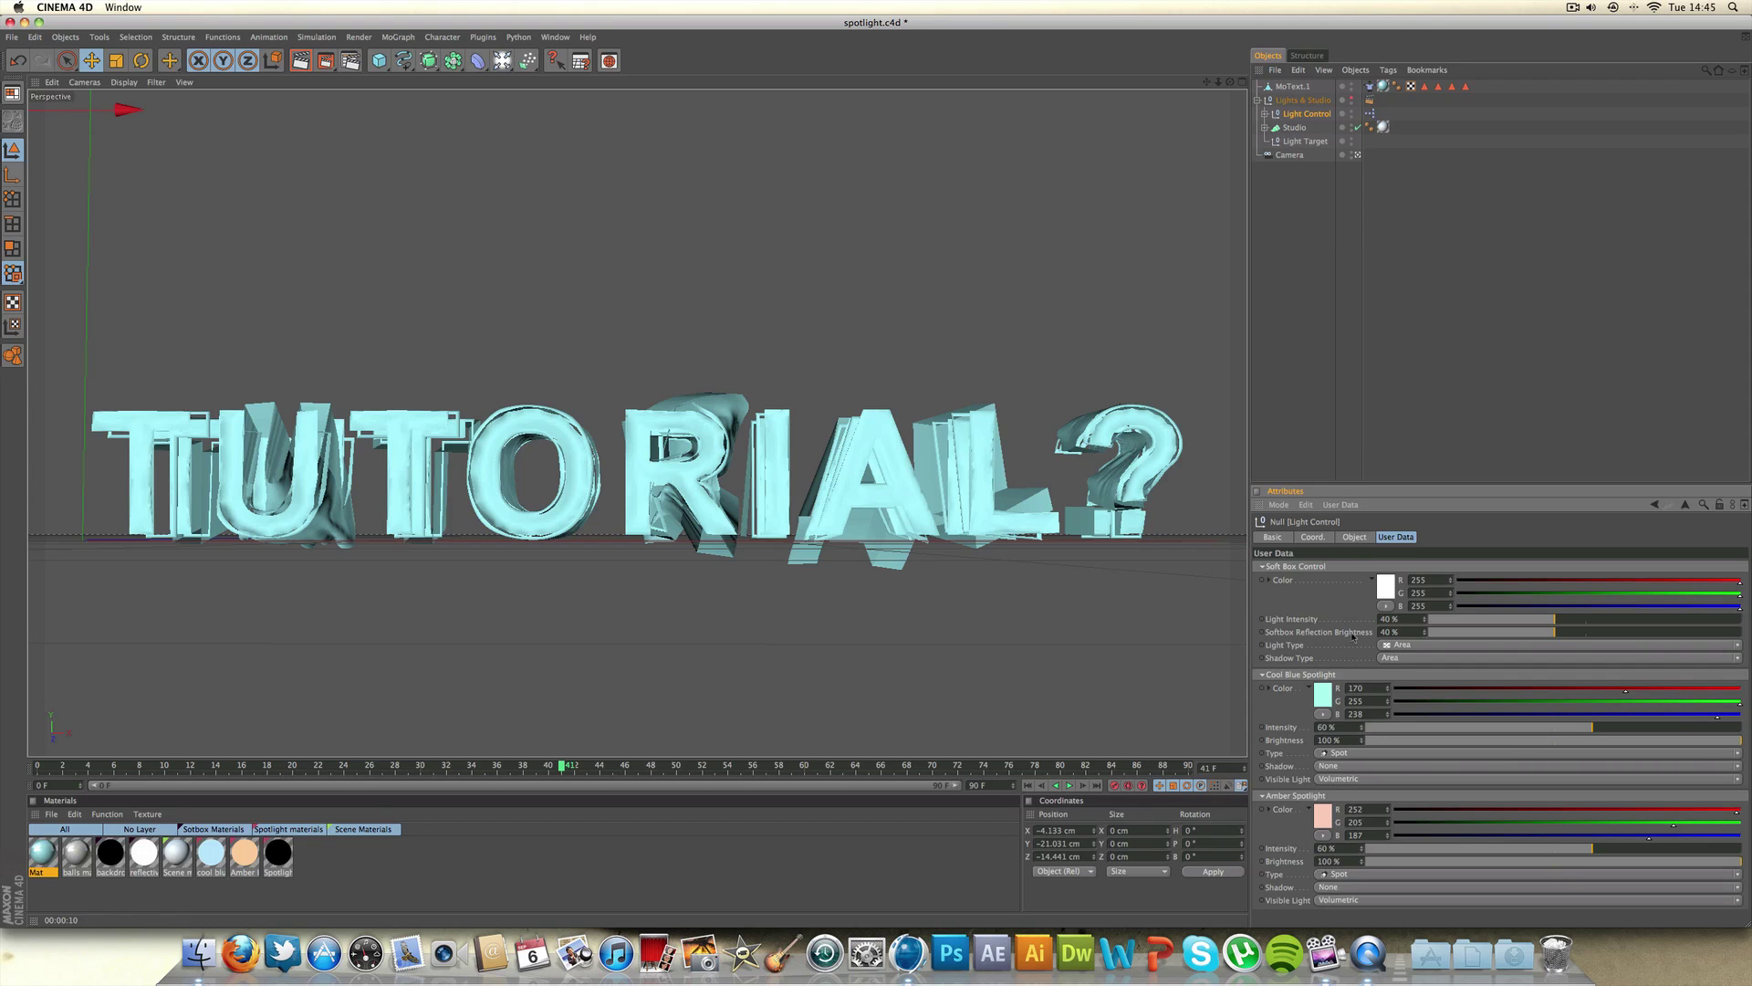
left_click(1257, 99)
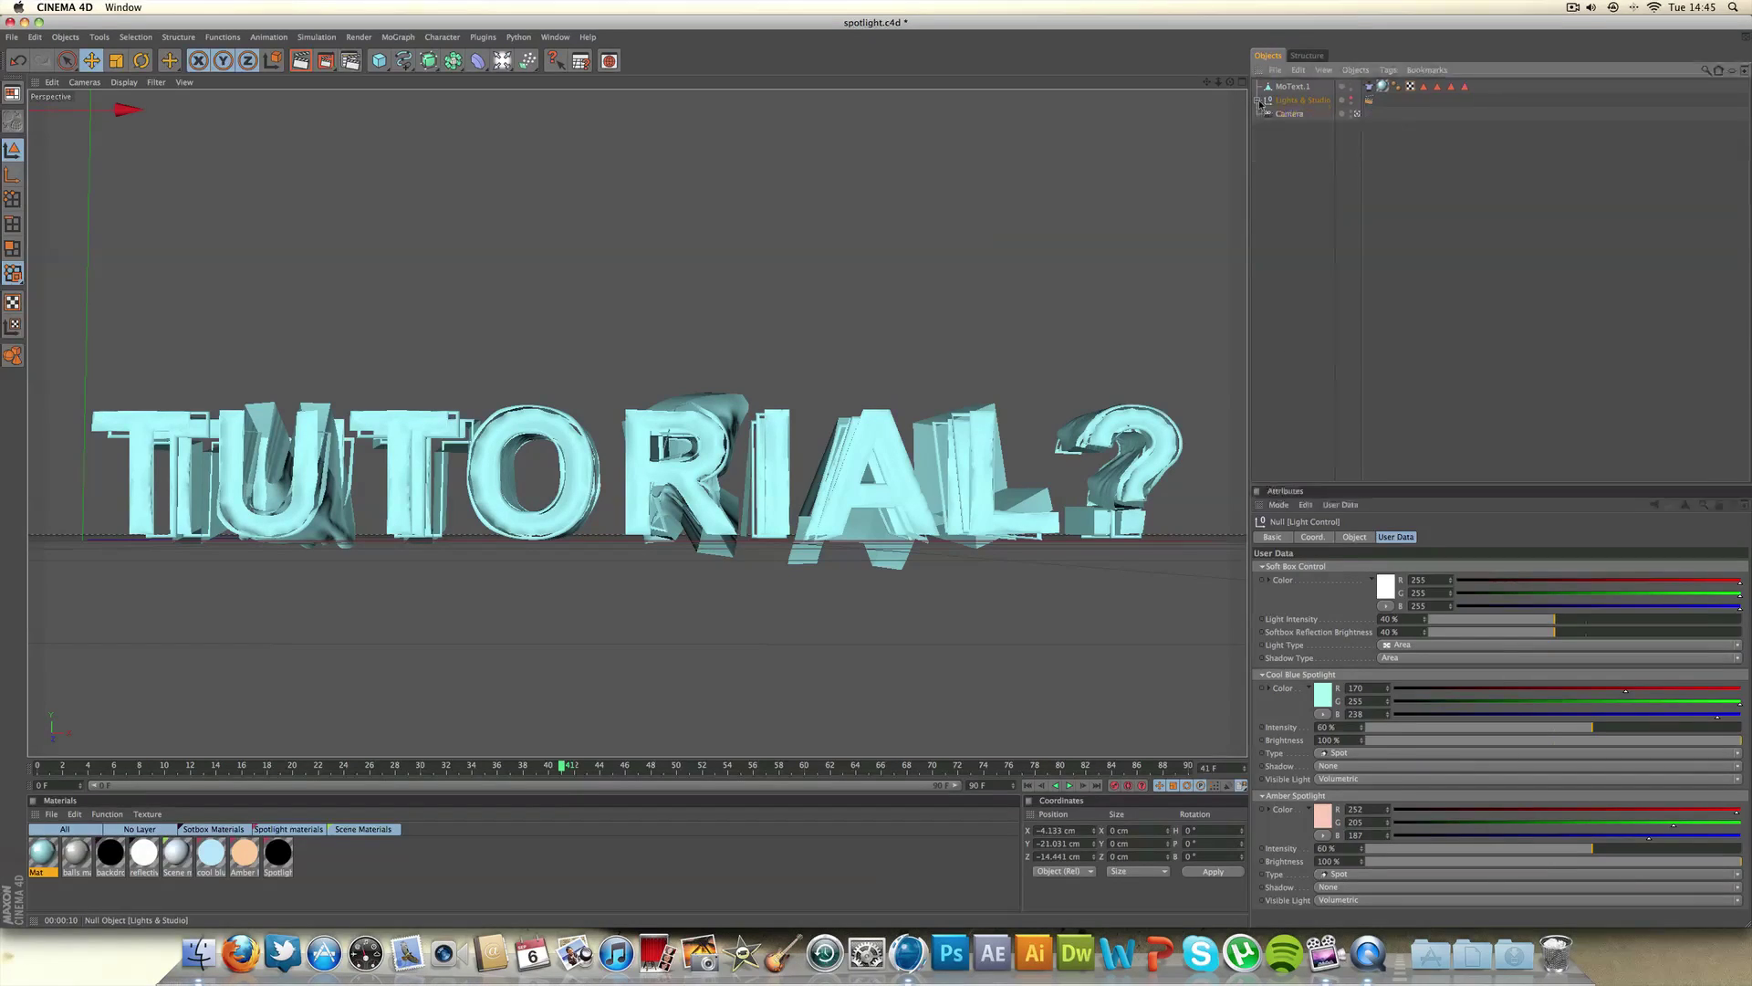
left_click(1289, 175)
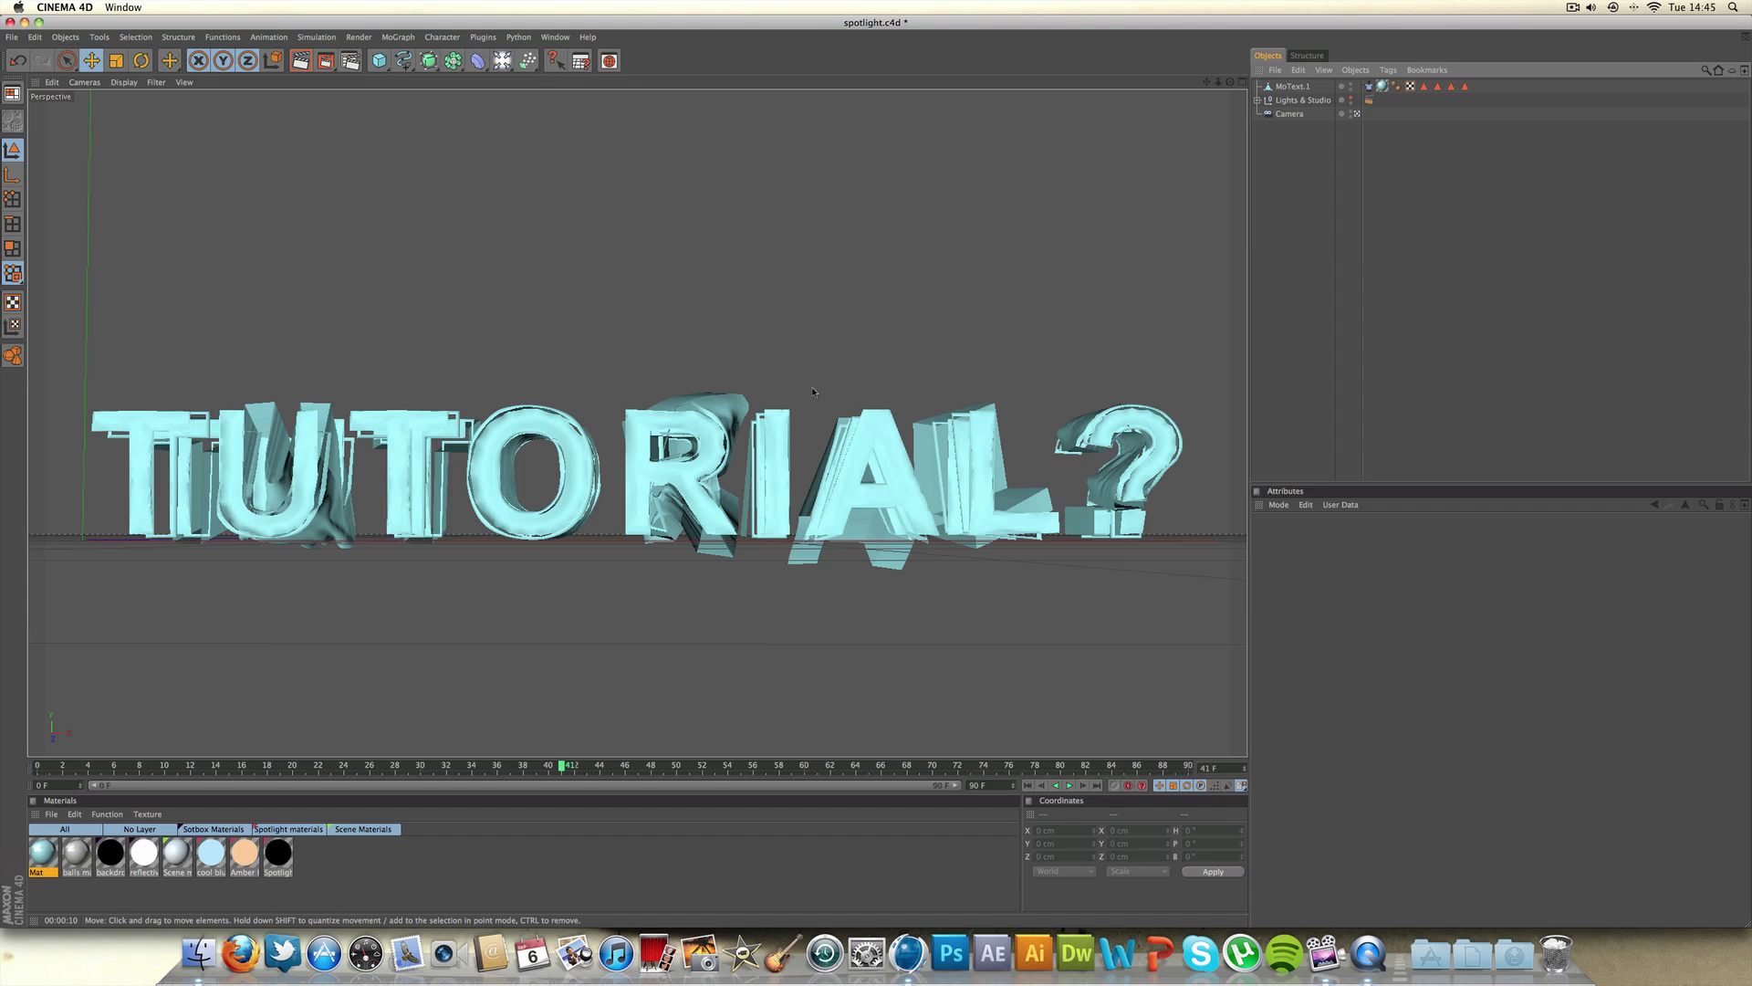
Step: Return to the first frame and add a Cloth NURBS object to the scene
key("shift+f")
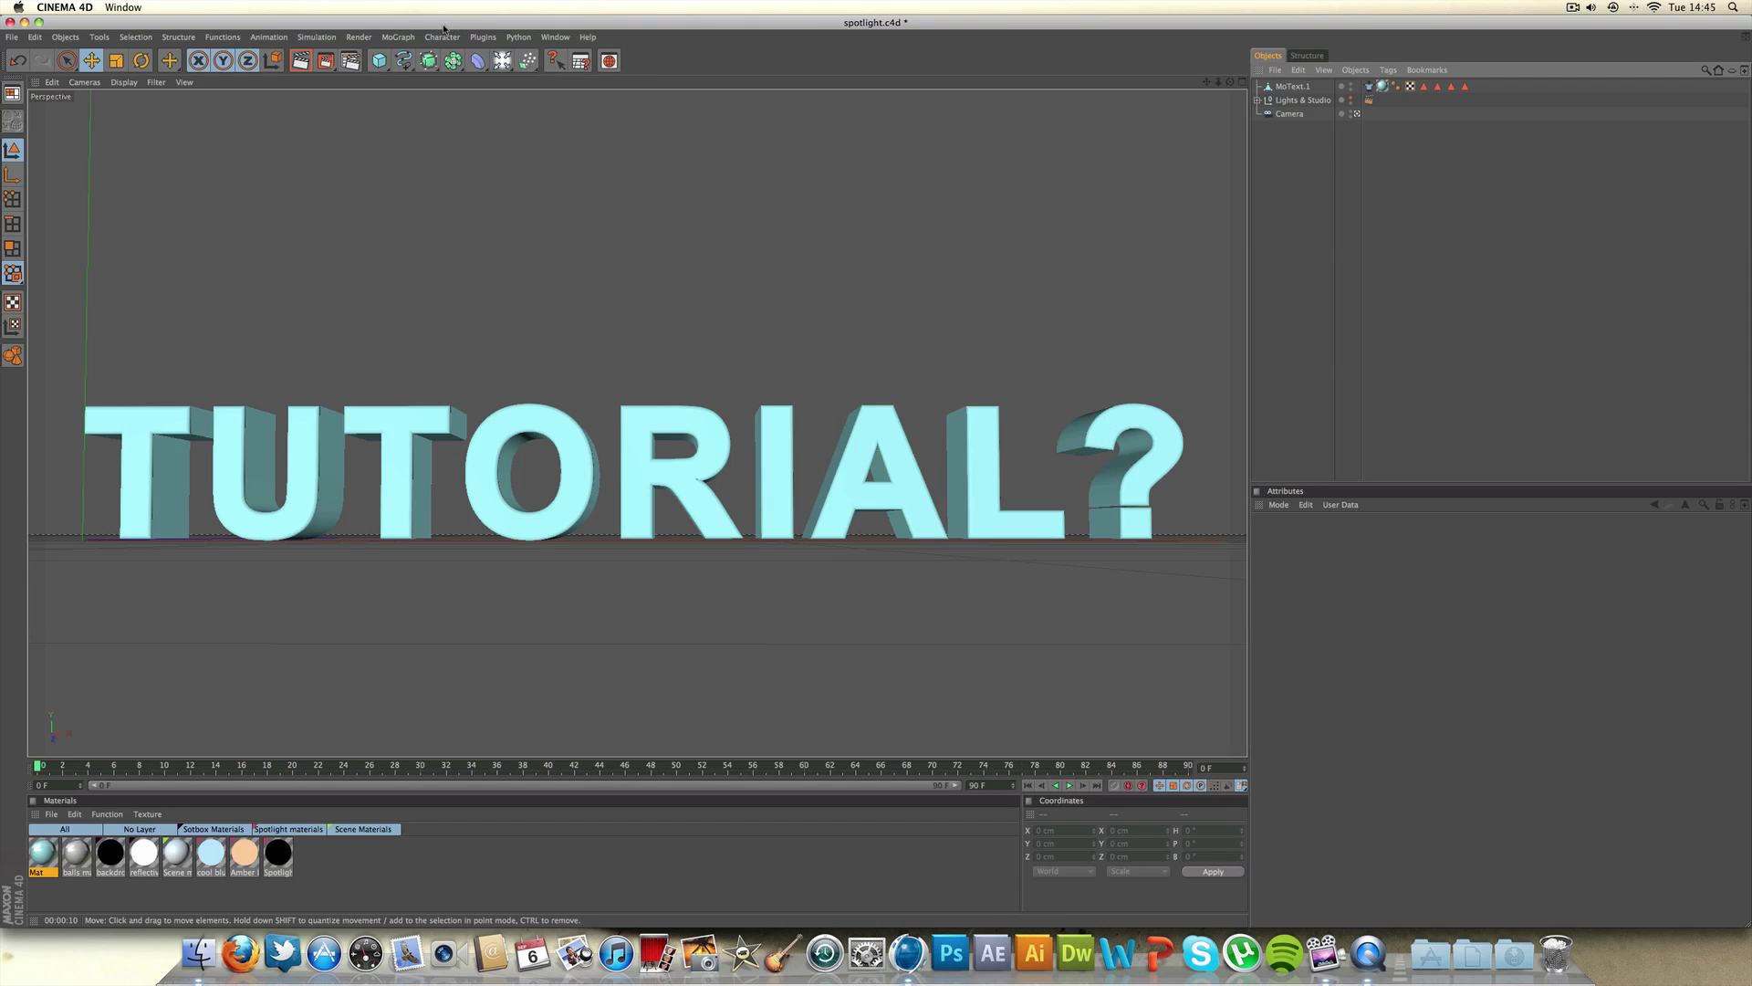
left_click(402, 36)
mouse_move(318, 38)
mouse_move(321, 88)
left_click(411, 57)
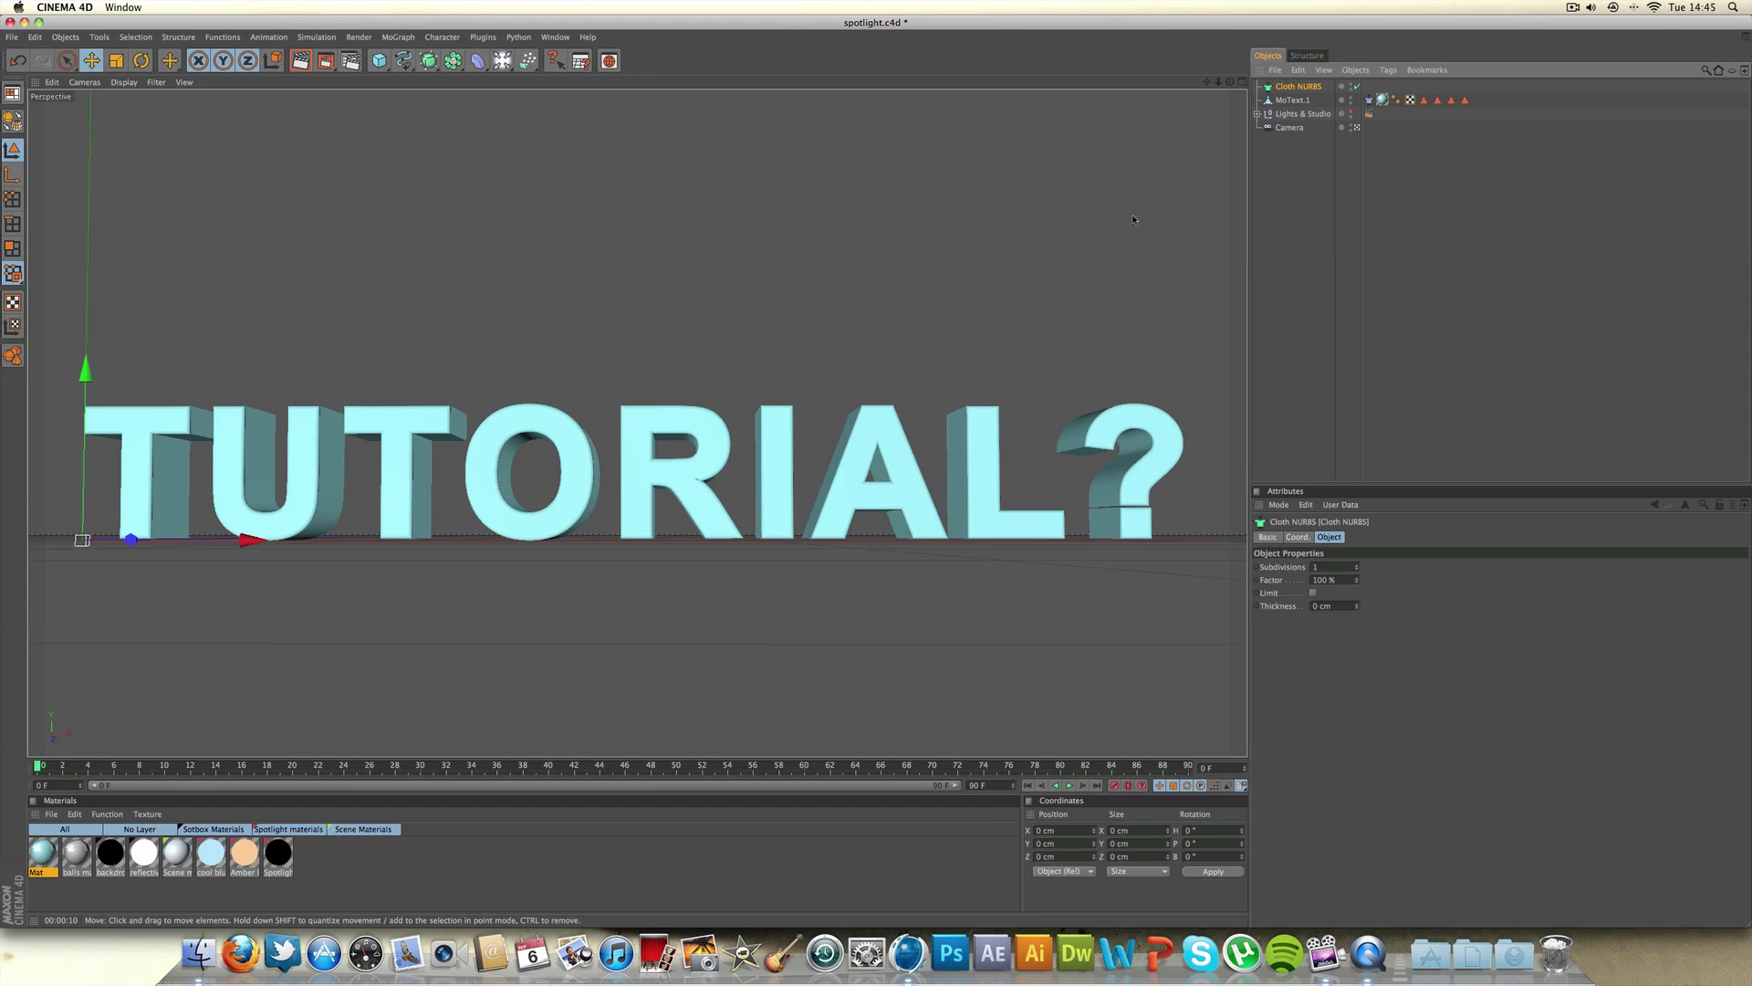
Step: Duplicate the Camera object and rename the copy "Angle 2"
left_click(1288, 127)
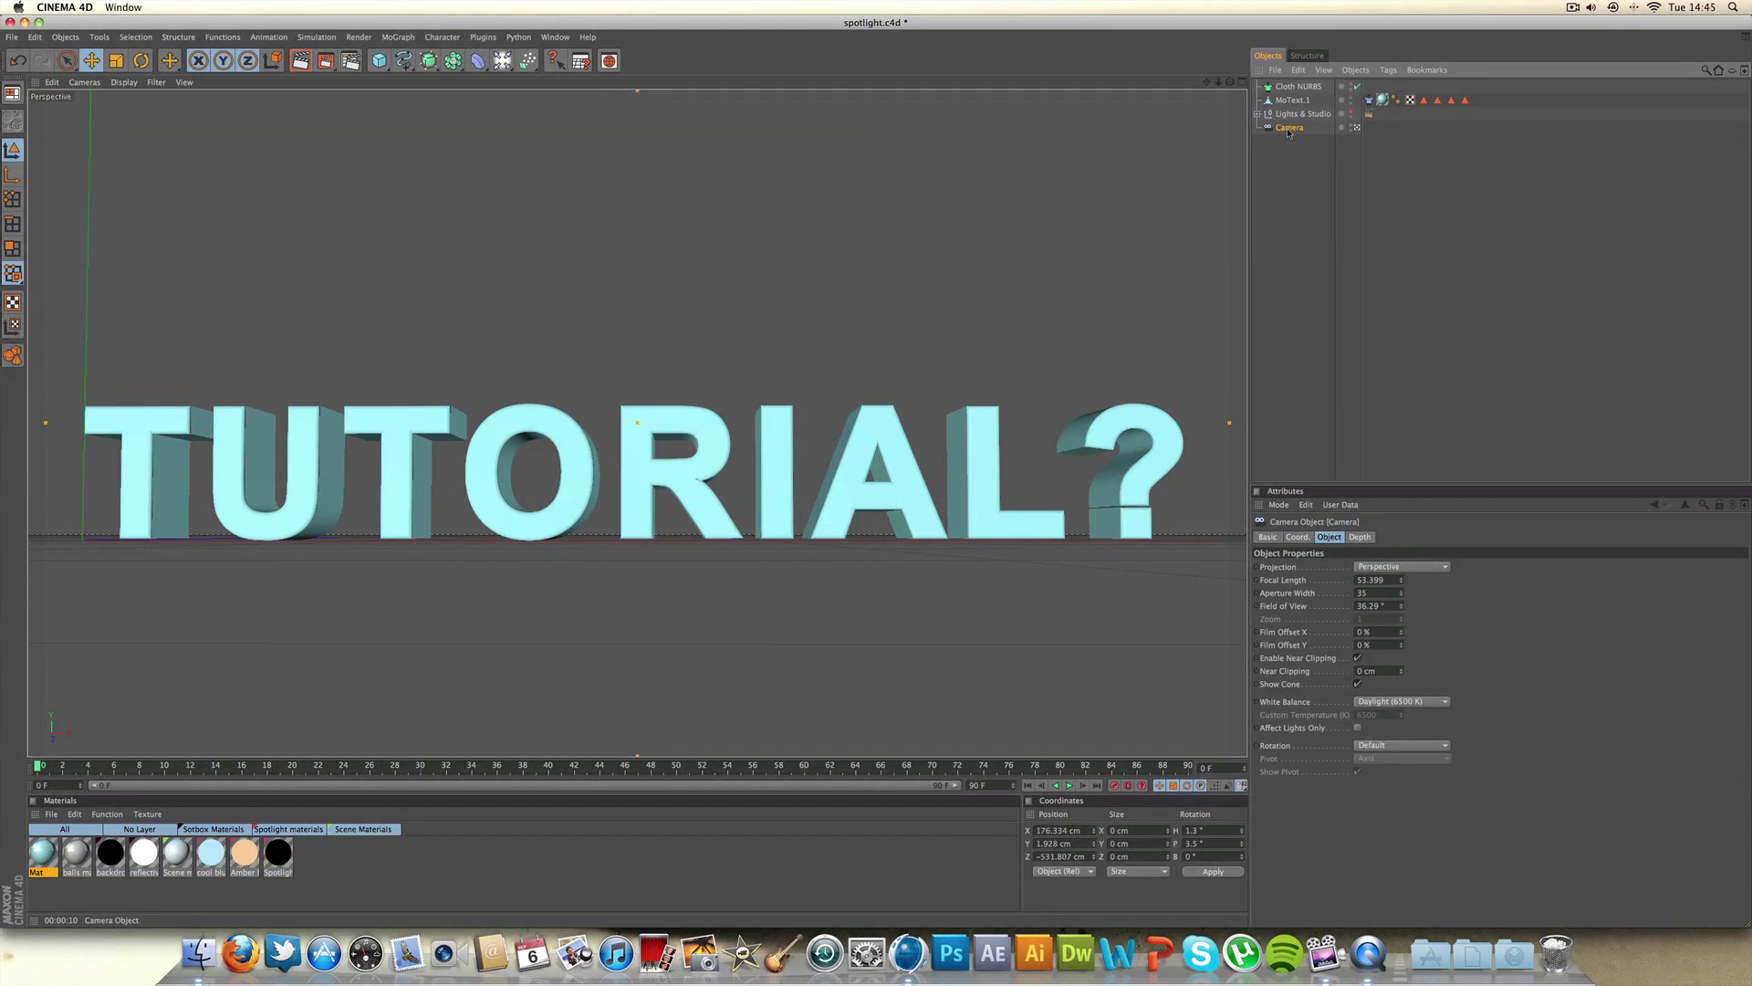
key("super")
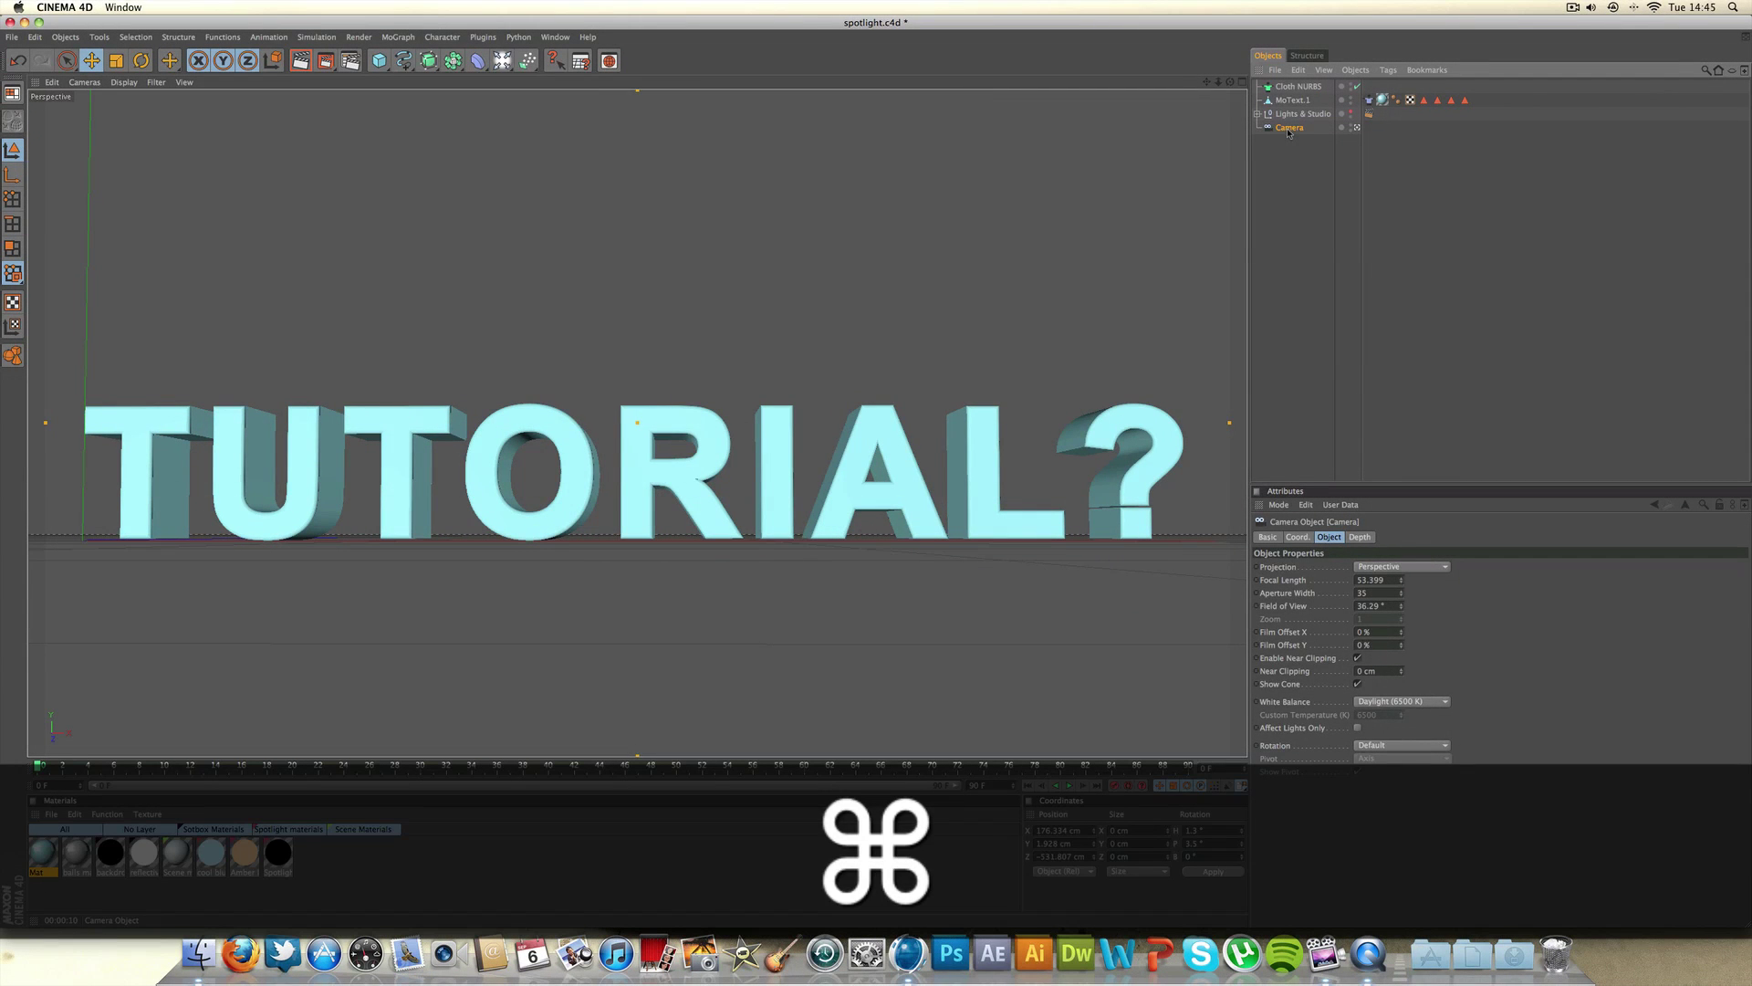
key("super+v")
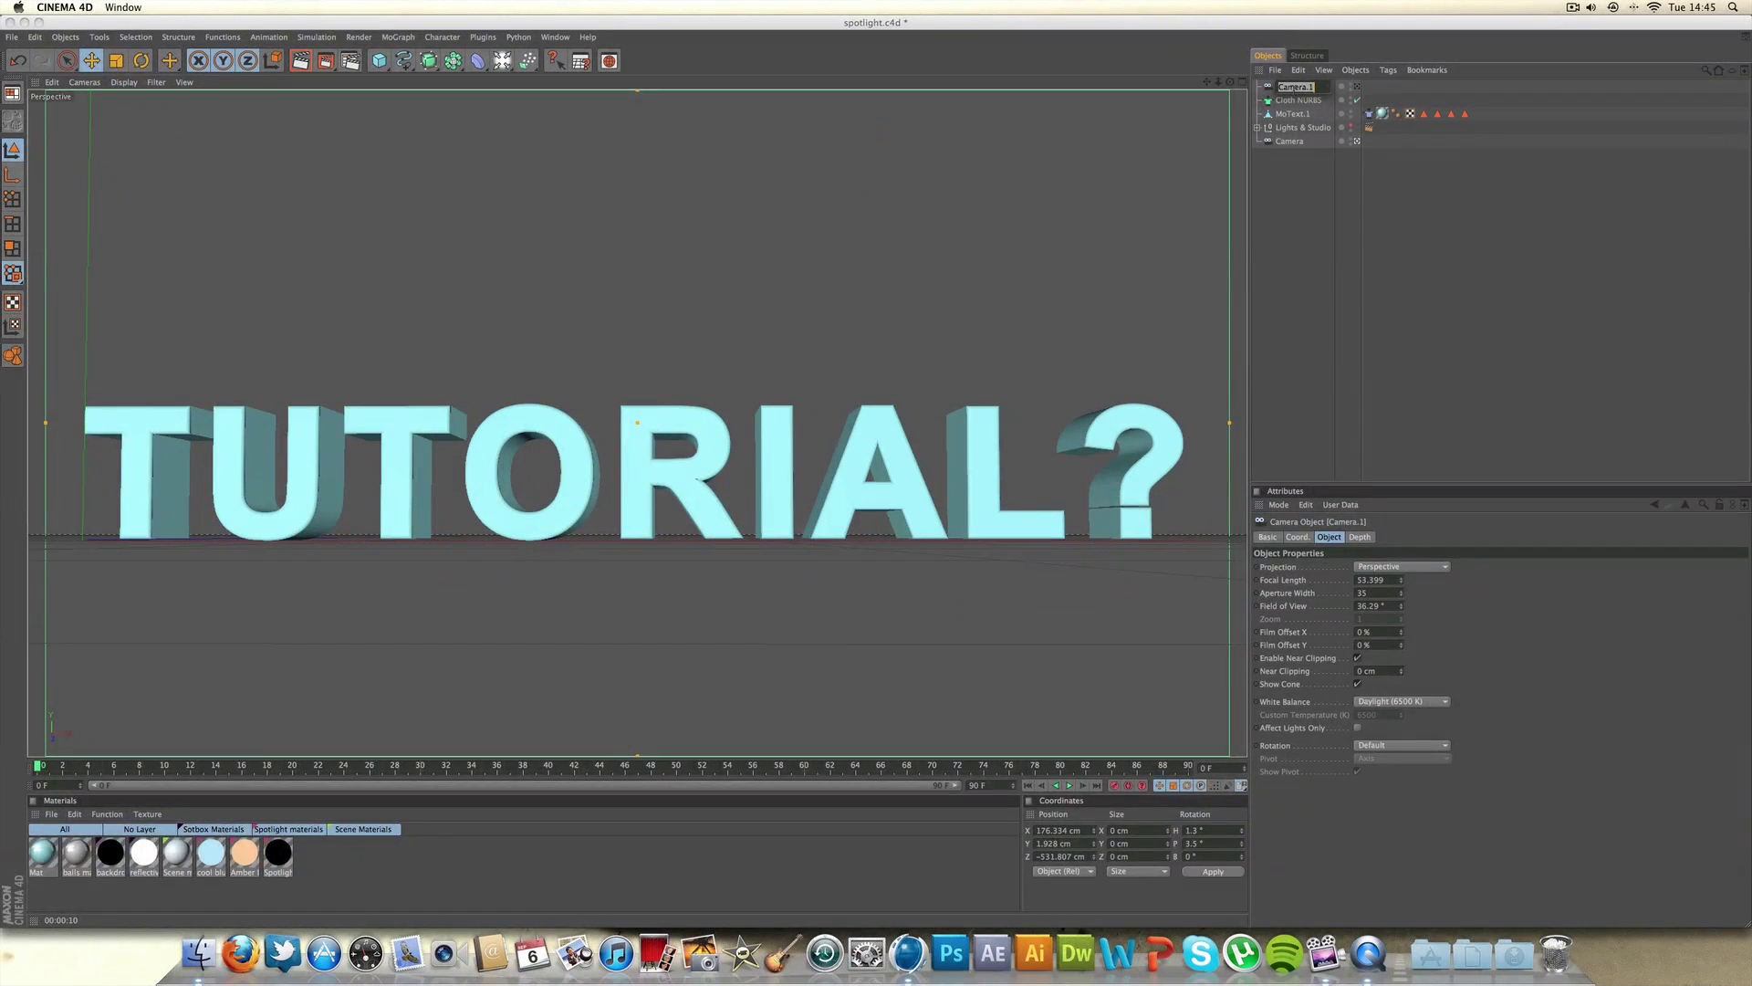
double_click(1293, 87)
type("Angle 2")
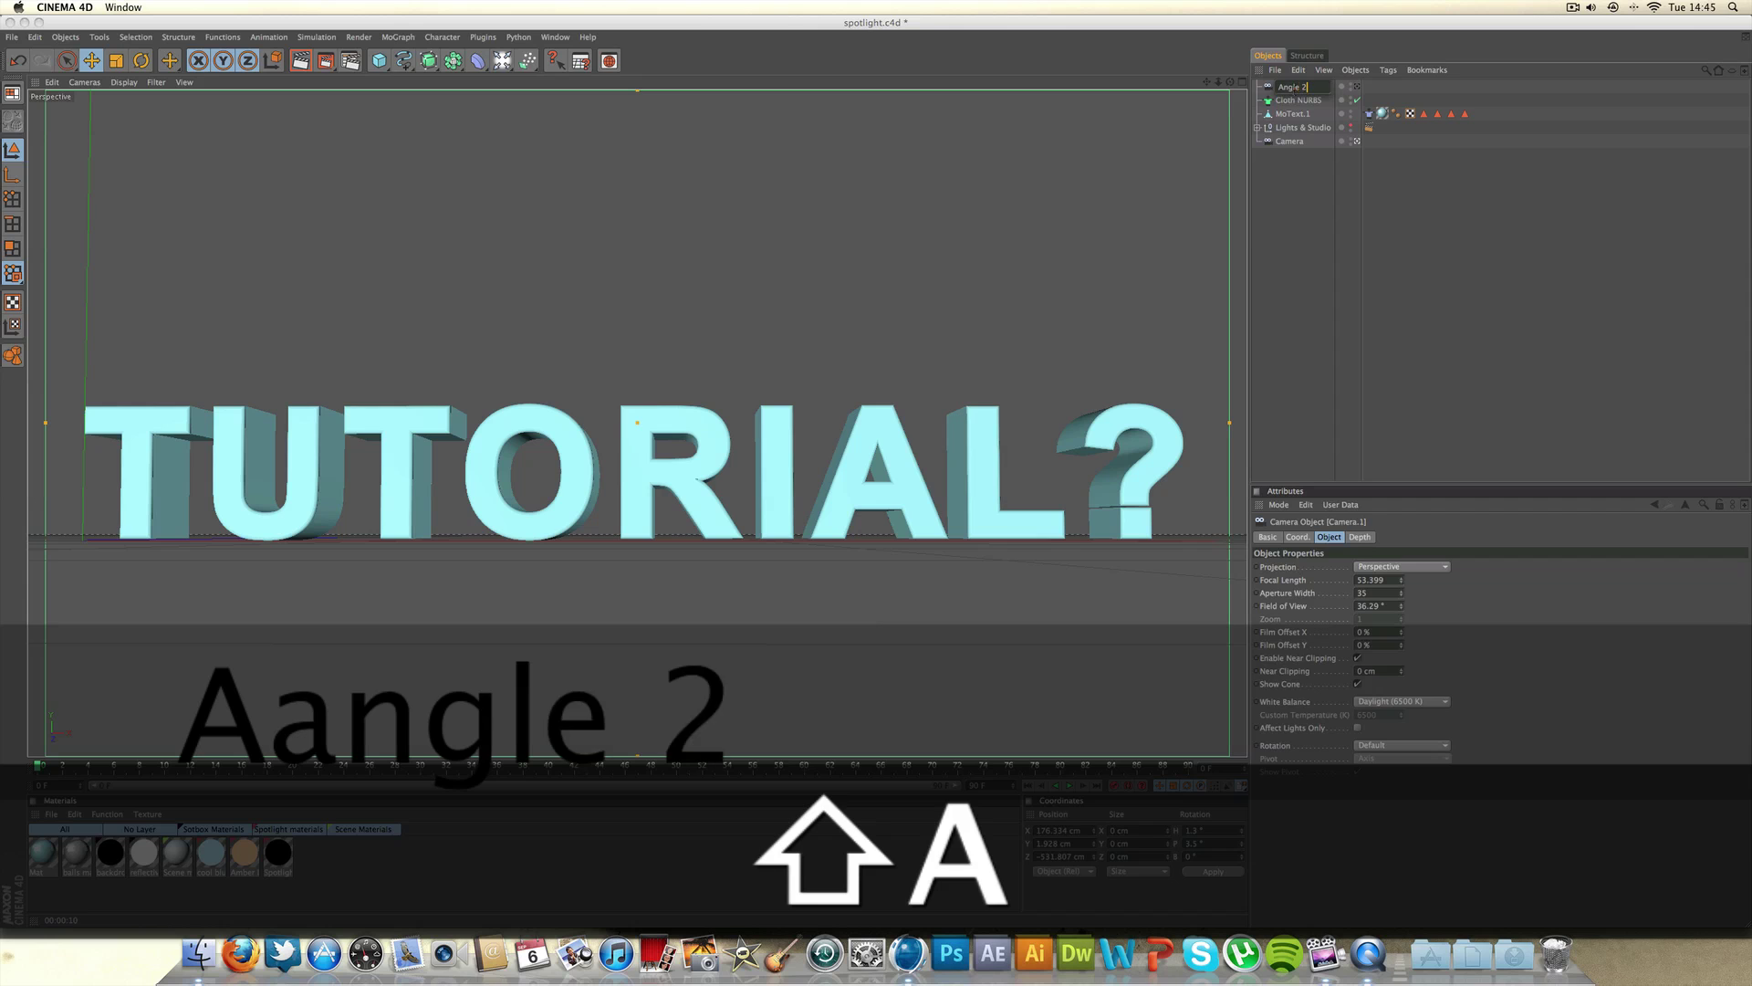
key("Return")
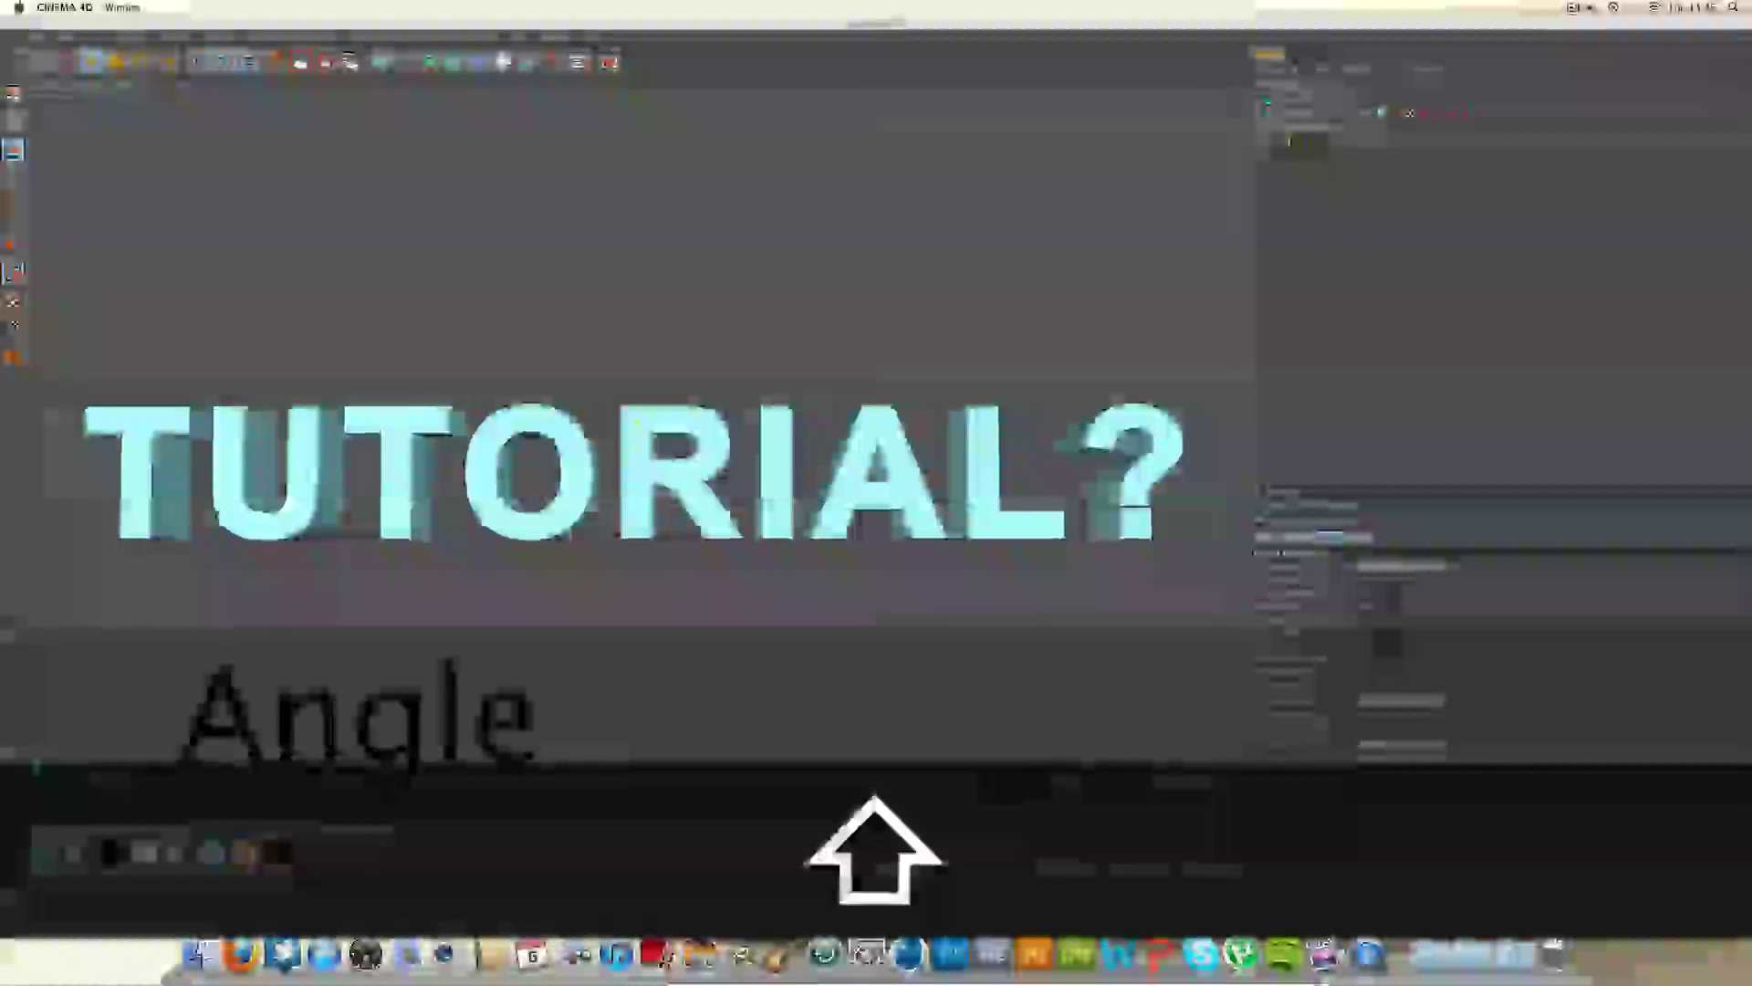
Step: Rename the original camera "Angle 1"
type("1")
key("Return")
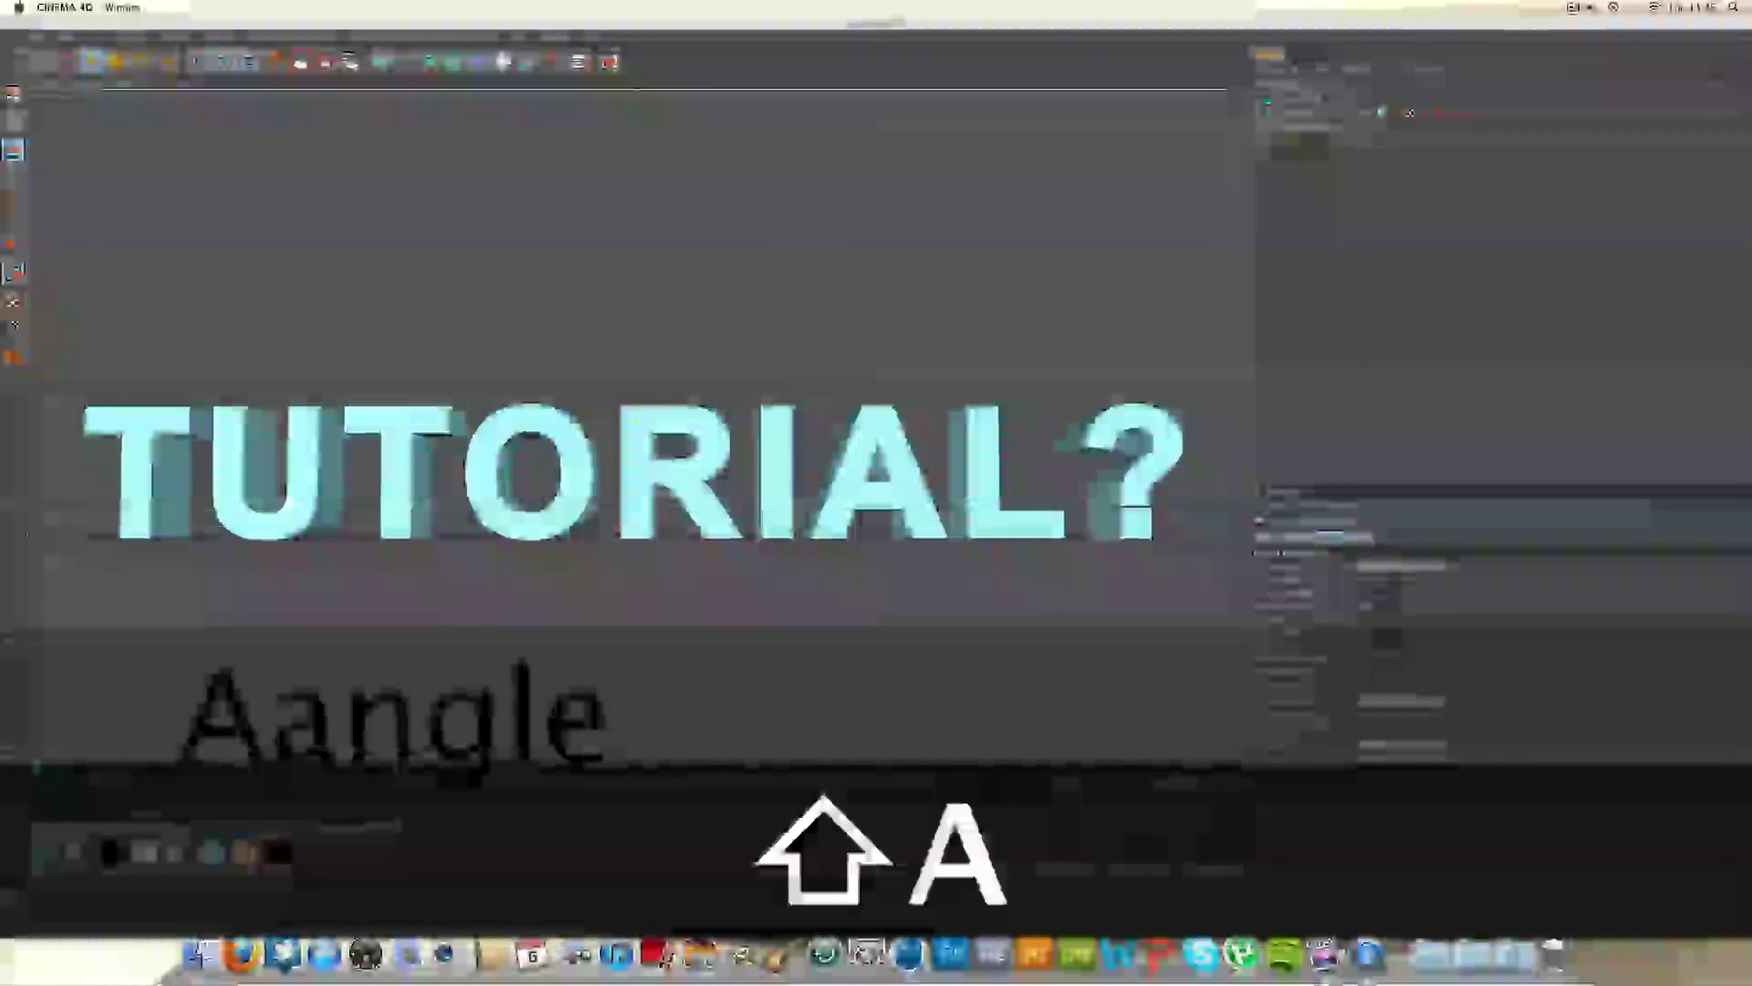
type("le 1")
key("Return")
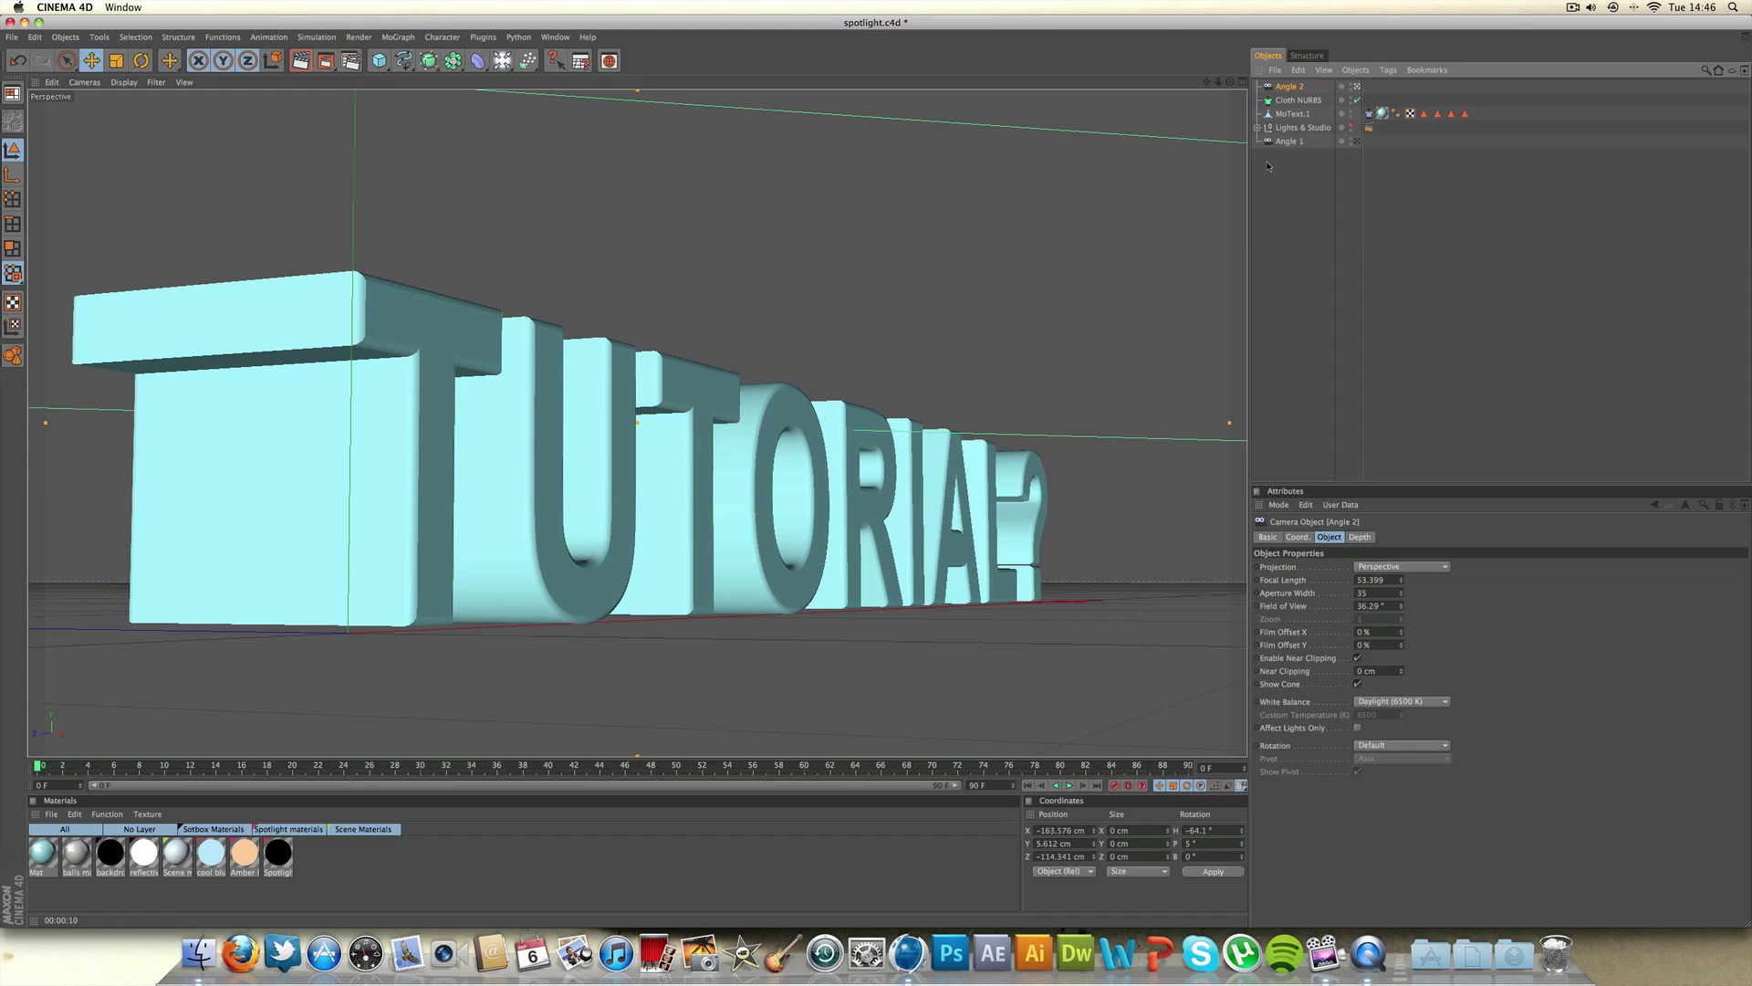
Step: Try Rear Blur on the Angle 2 camera with a test render and switch it back off
left_click(1371, 539)
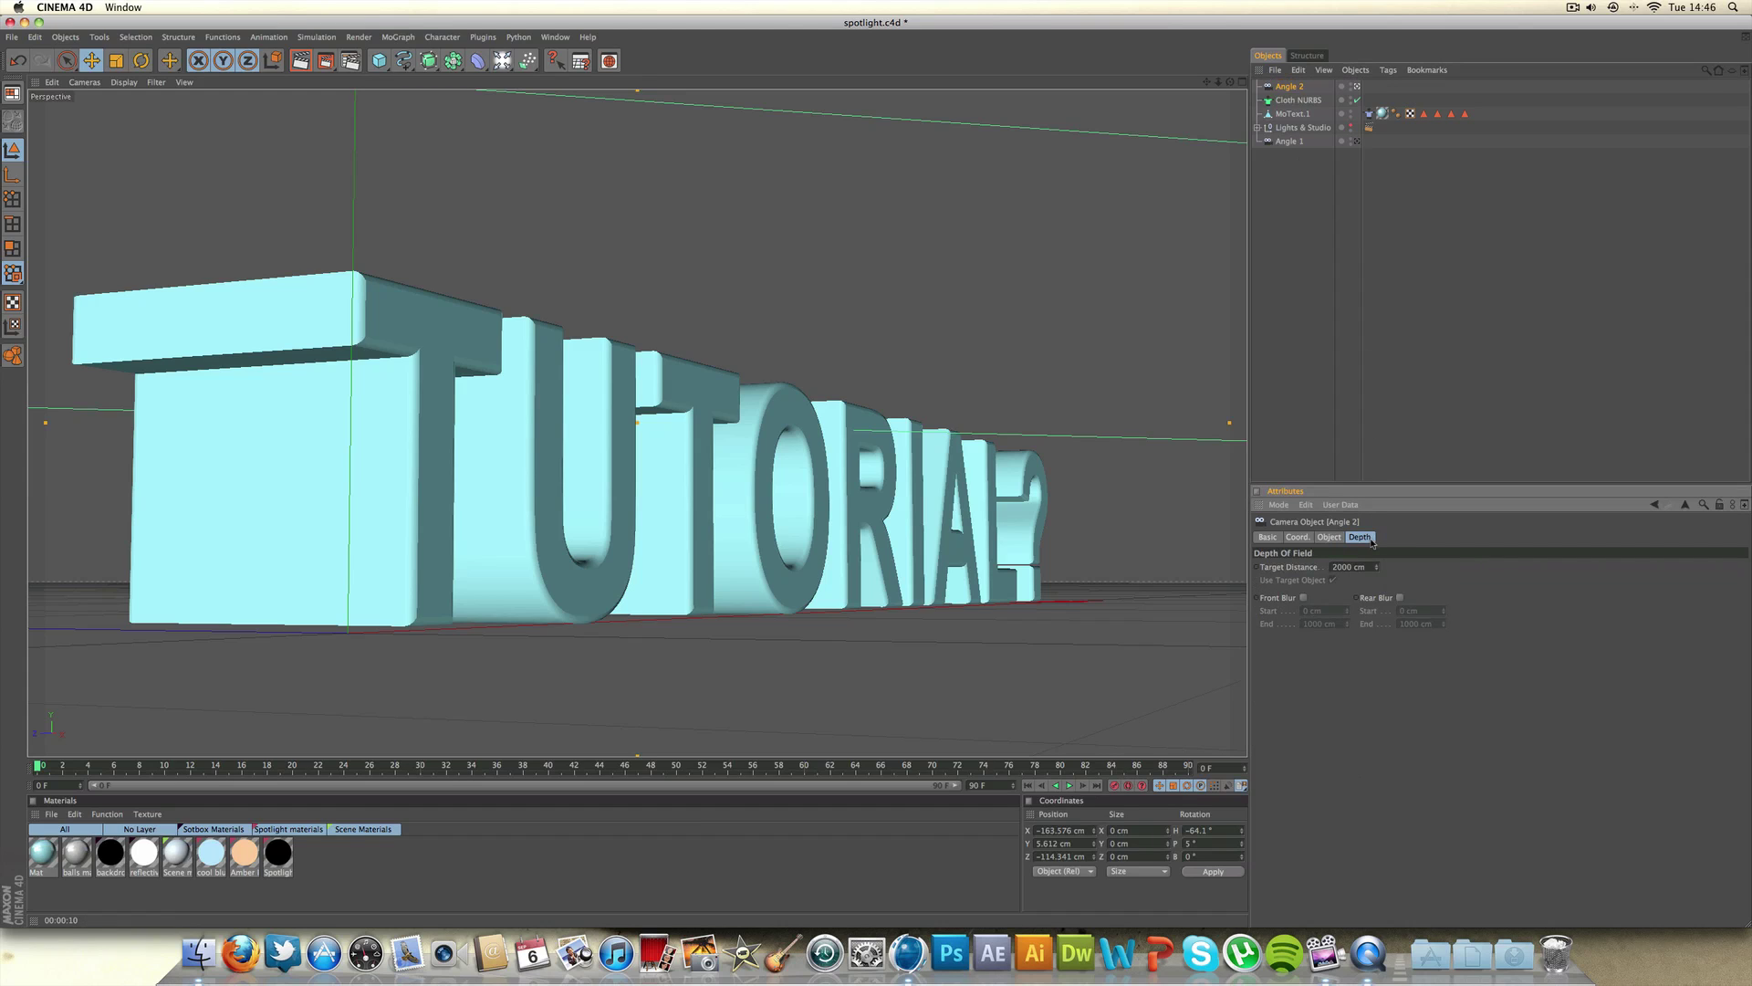
left_click(1400, 597)
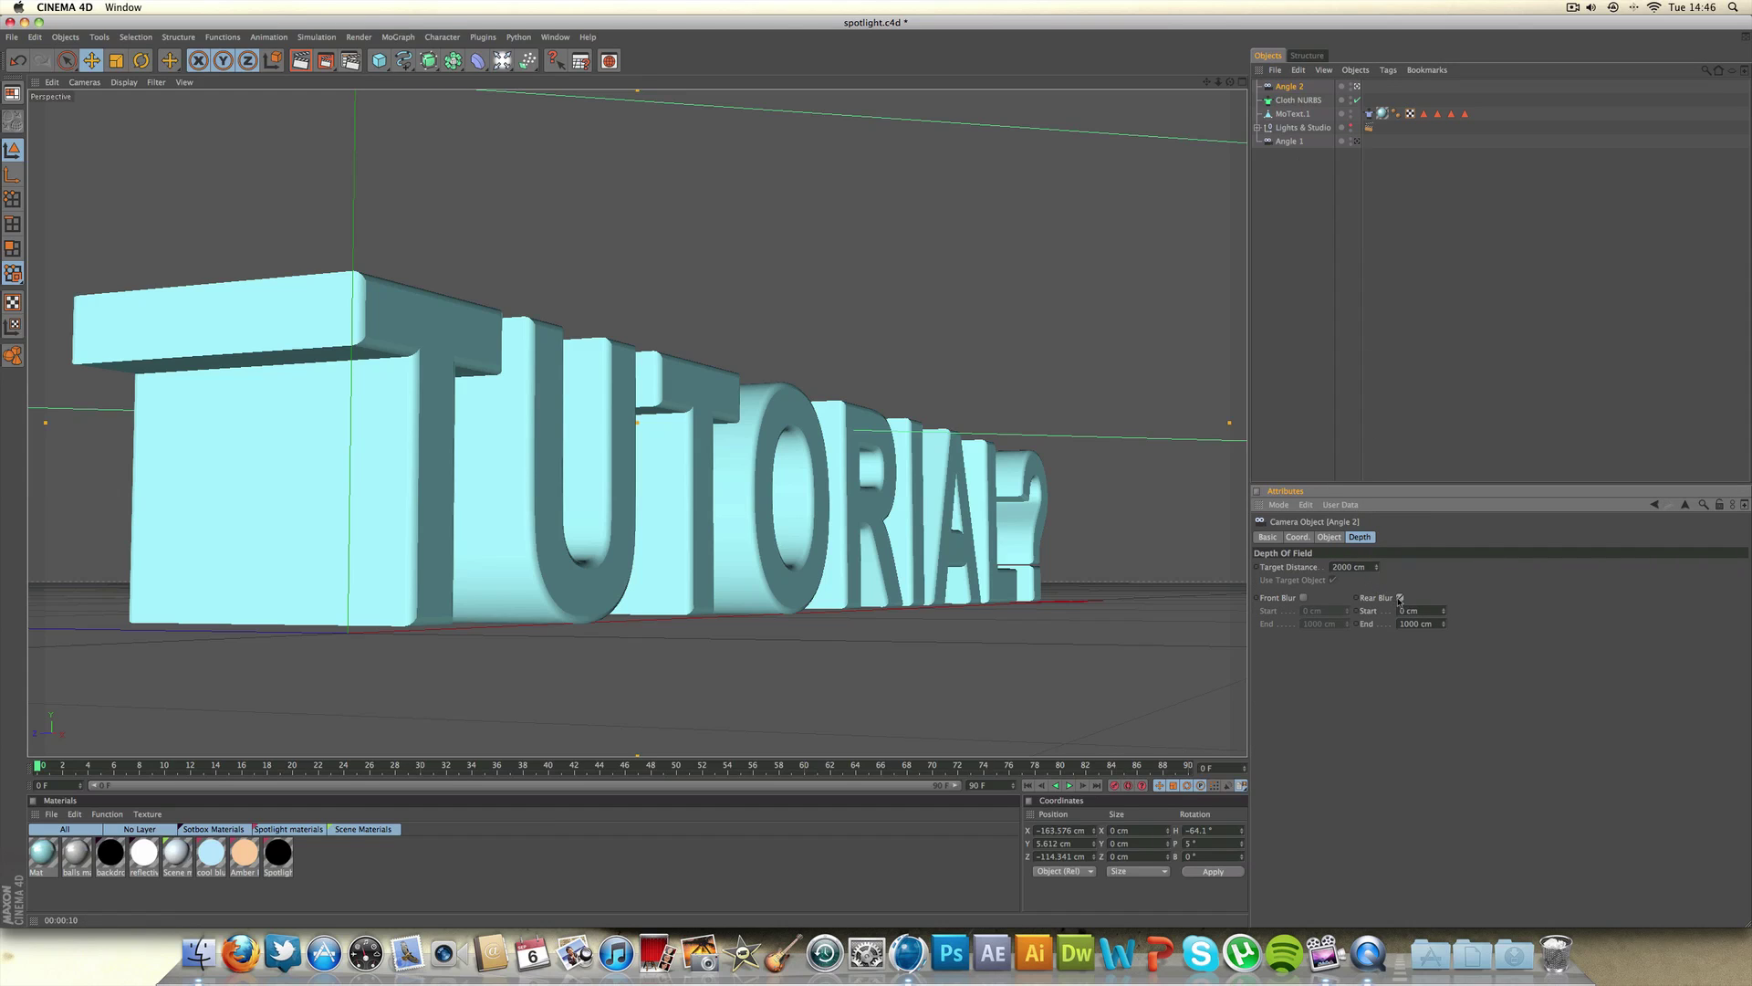
left_click(300, 60)
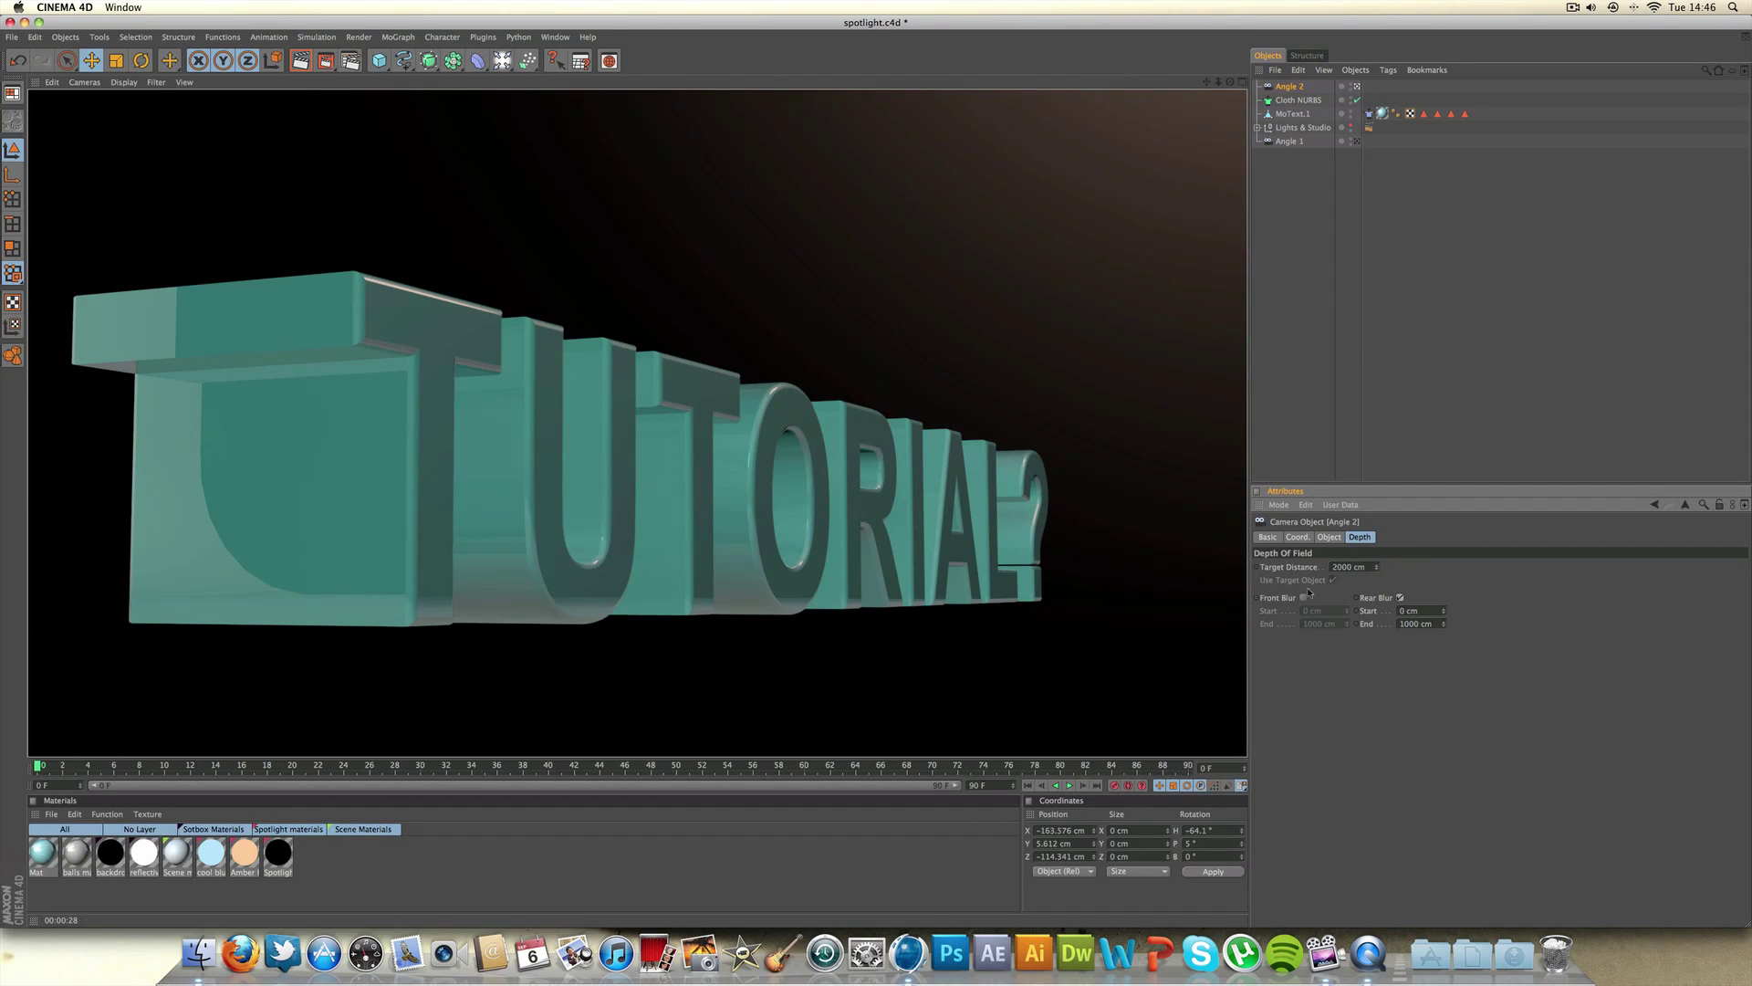
left_click(1401, 597)
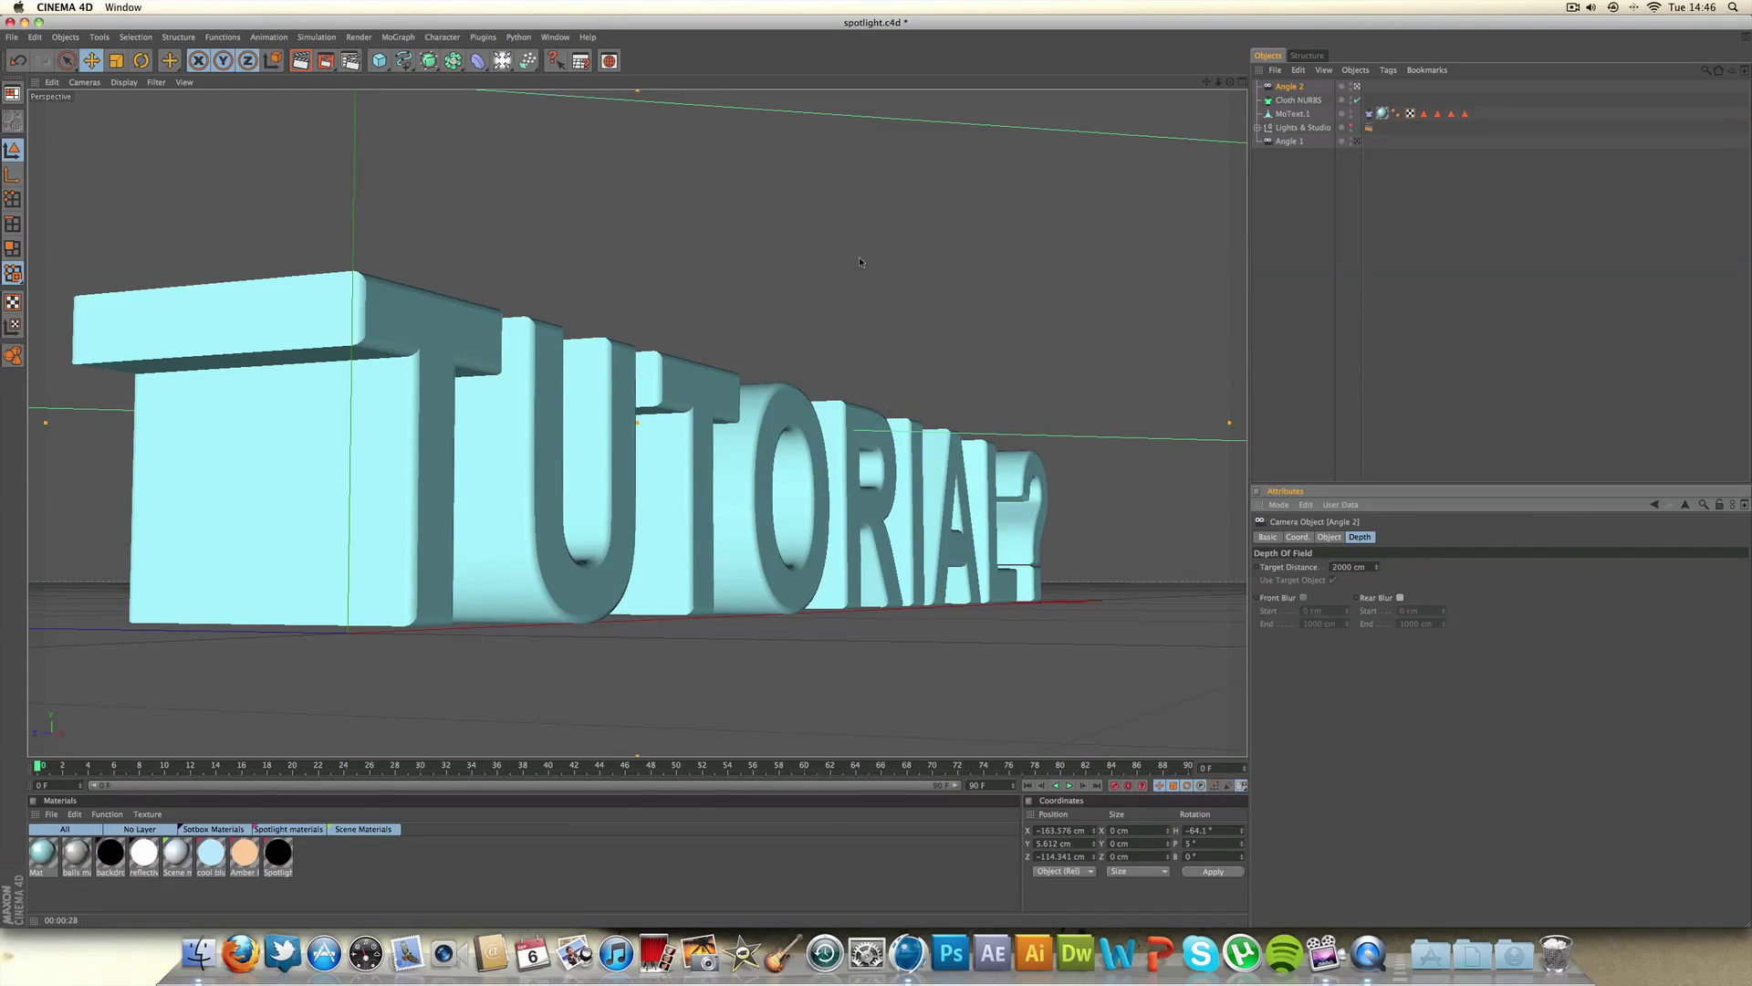
Step: Enable Multi-Pass in the render settings and add a Depth pass
left_click(350, 60)
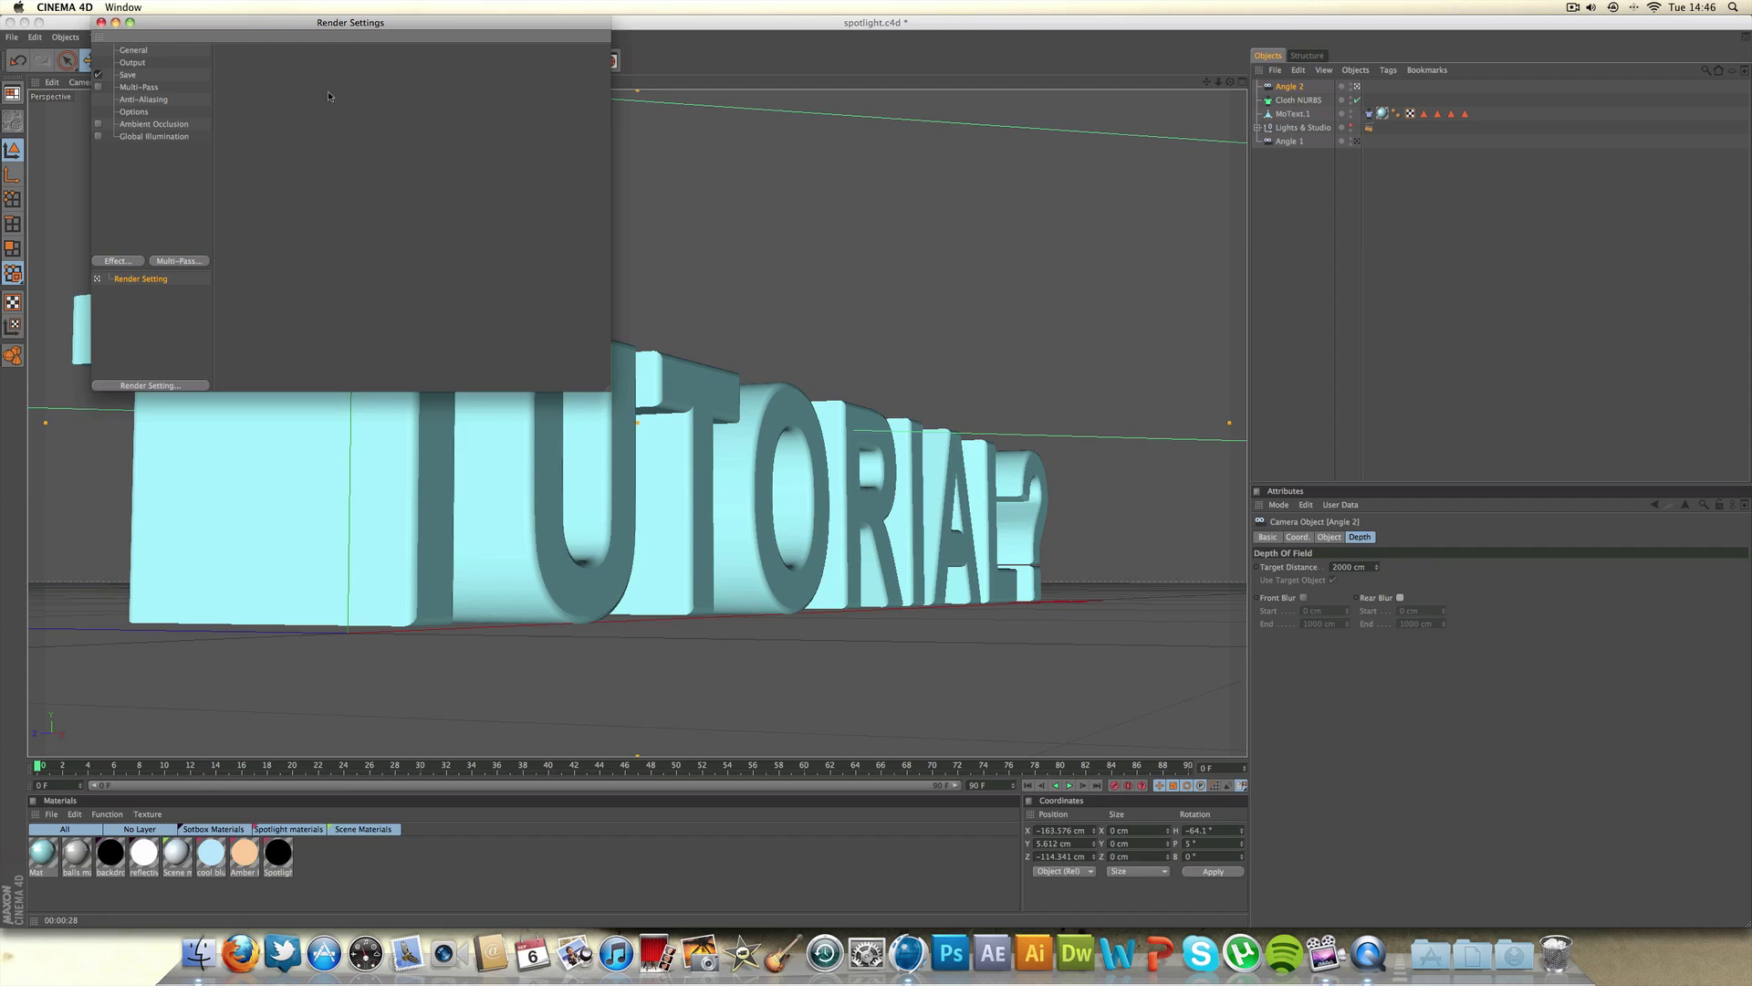
left_click(127, 87)
left_click(98, 87)
left_click(179, 261)
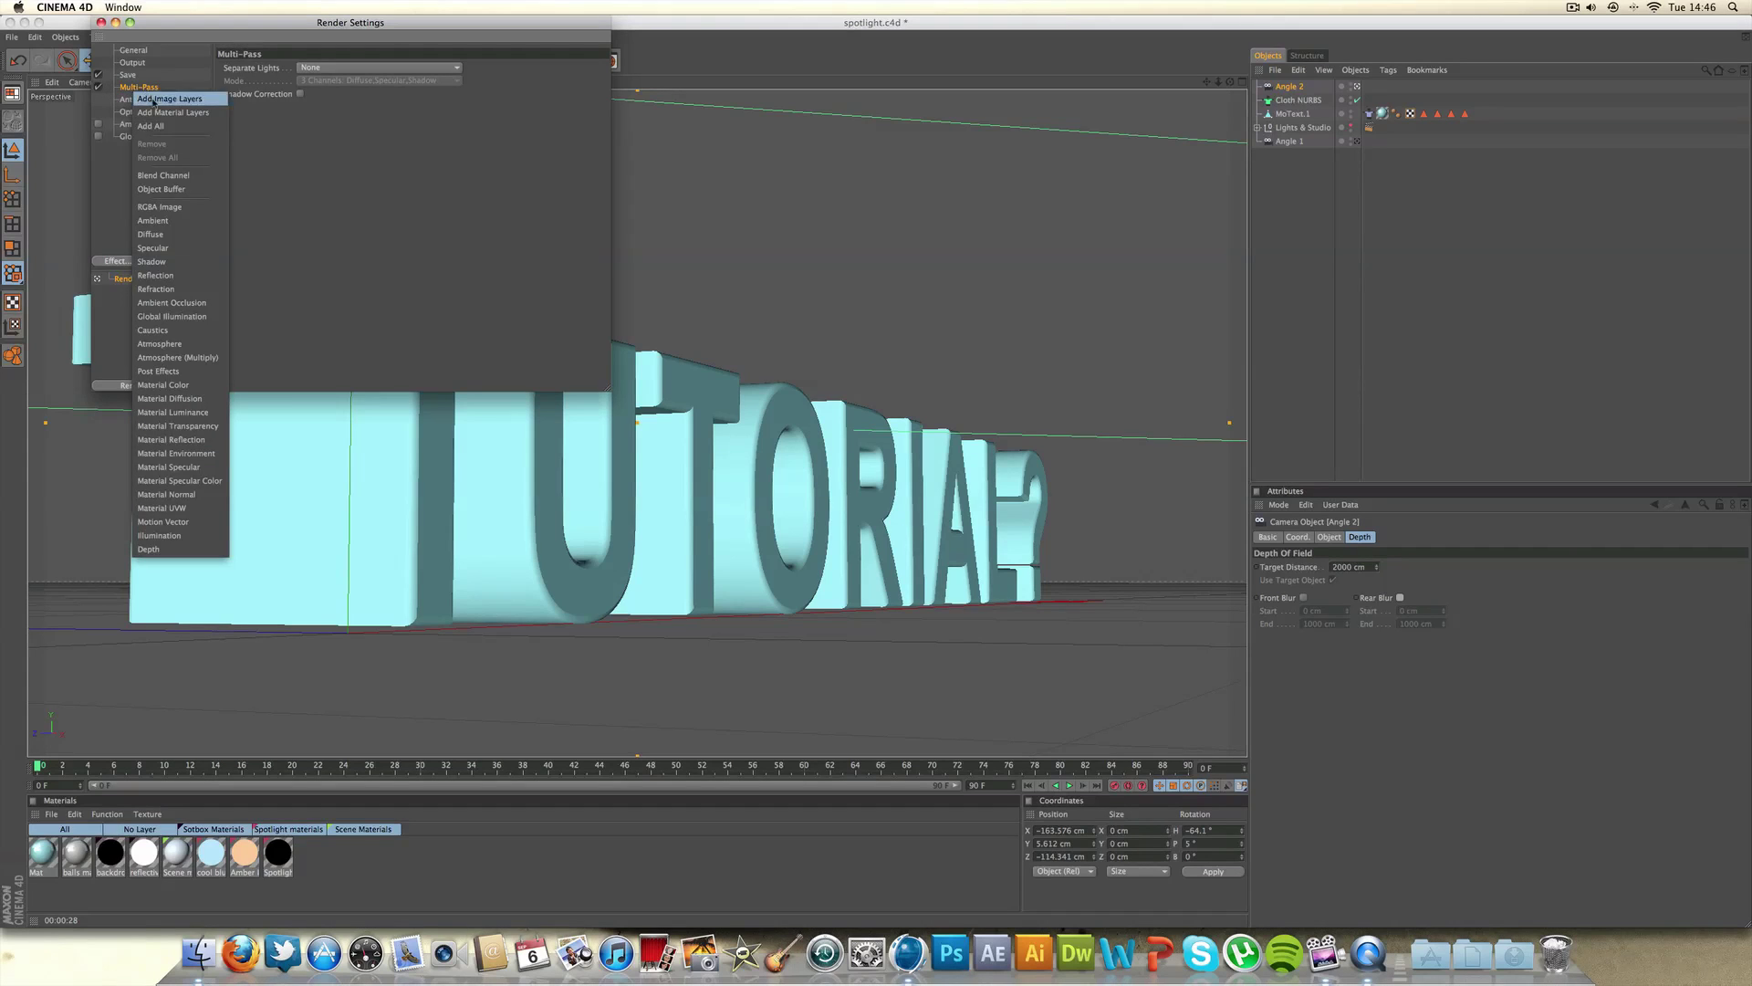
left_click(149, 549)
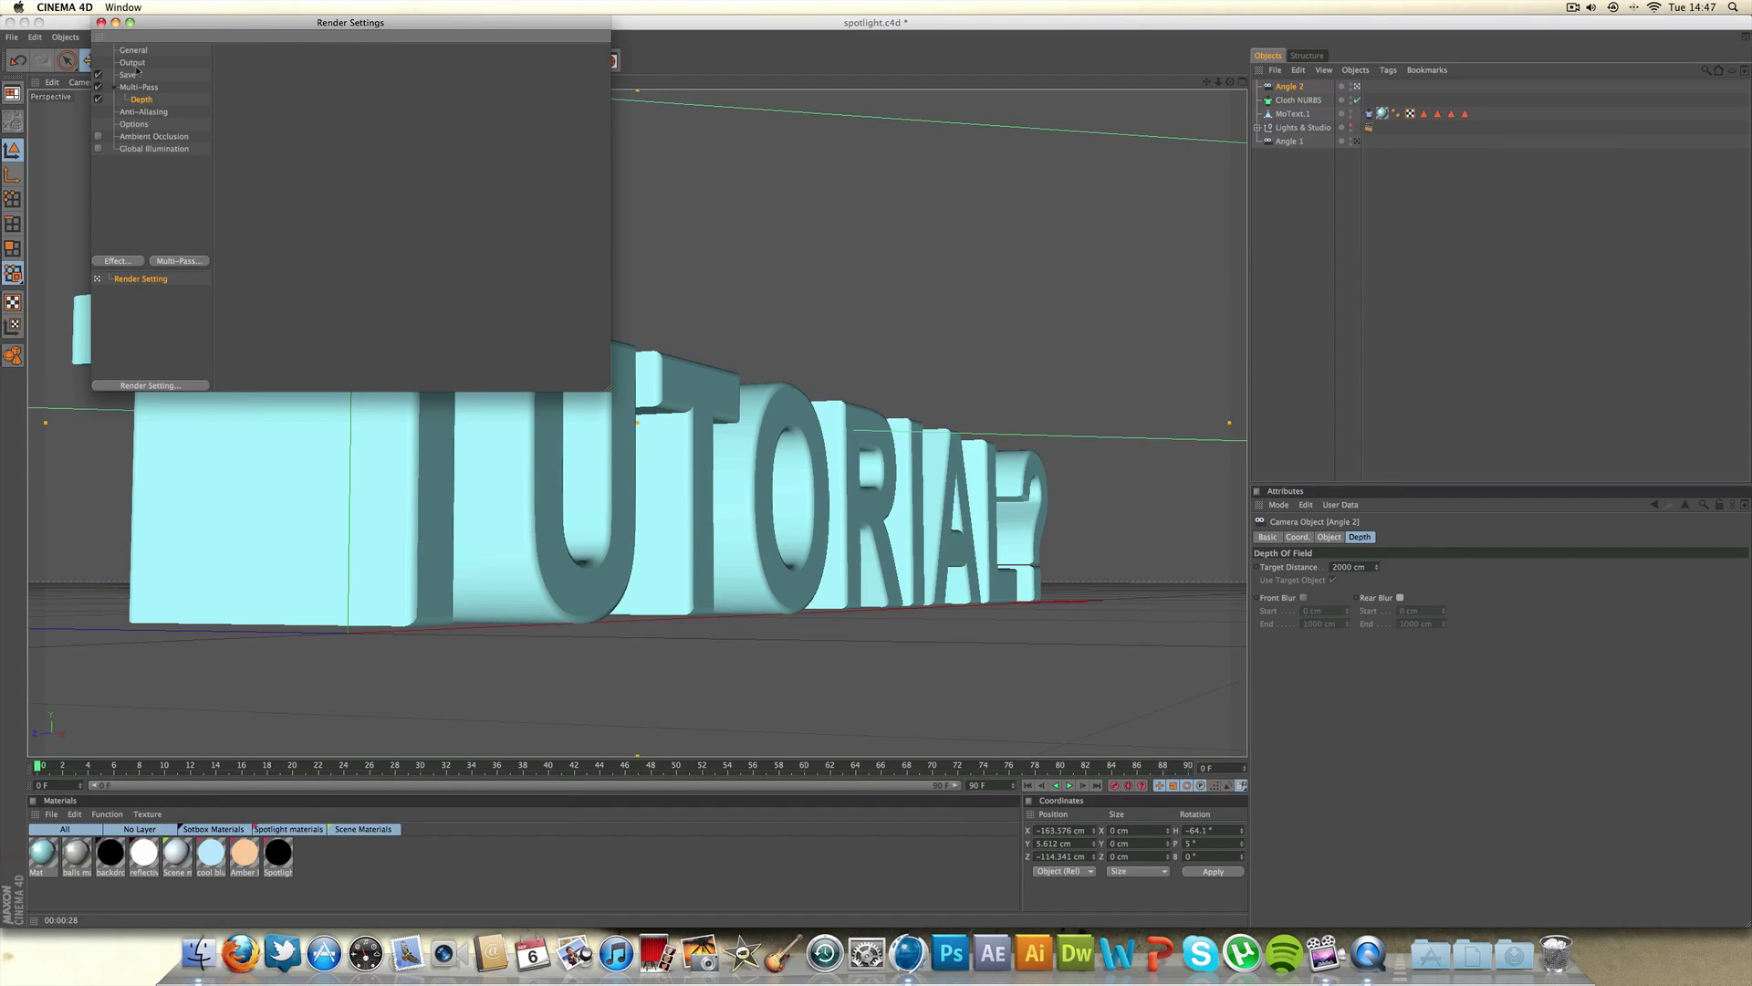
Step: Open the file chooser for the multi-pass image's save location, cancel it and close the render settings
left_click(128, 75)
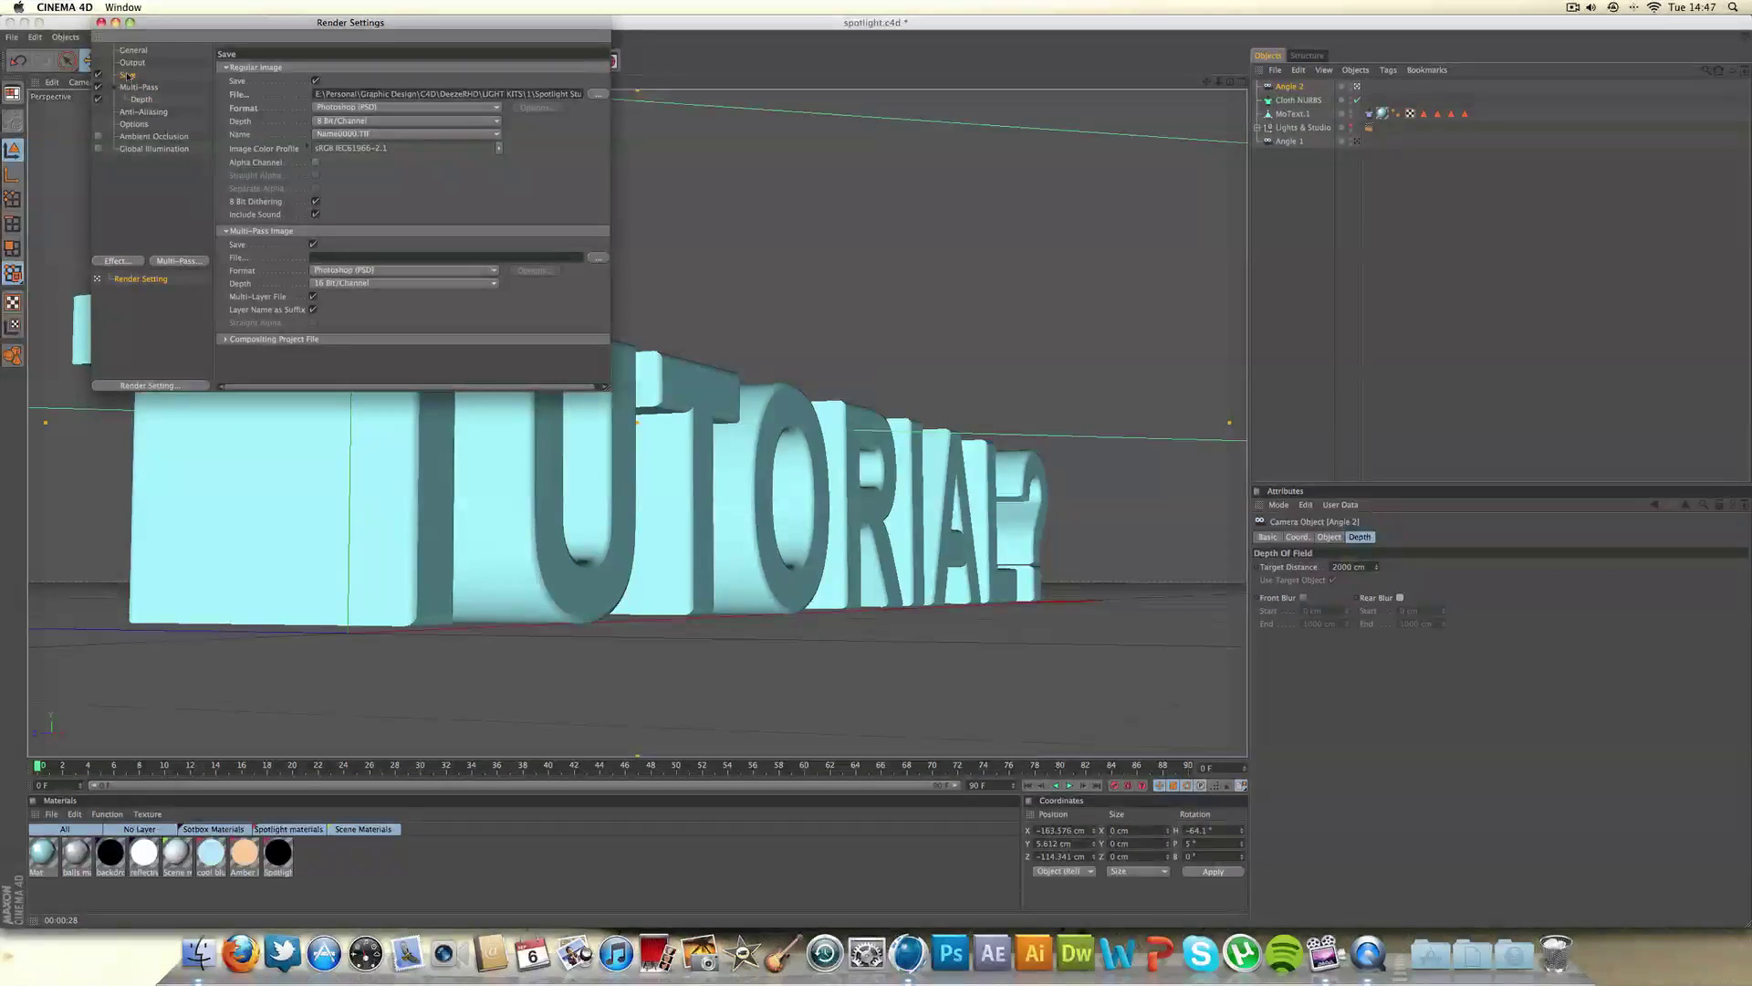
left_click(603, 260)
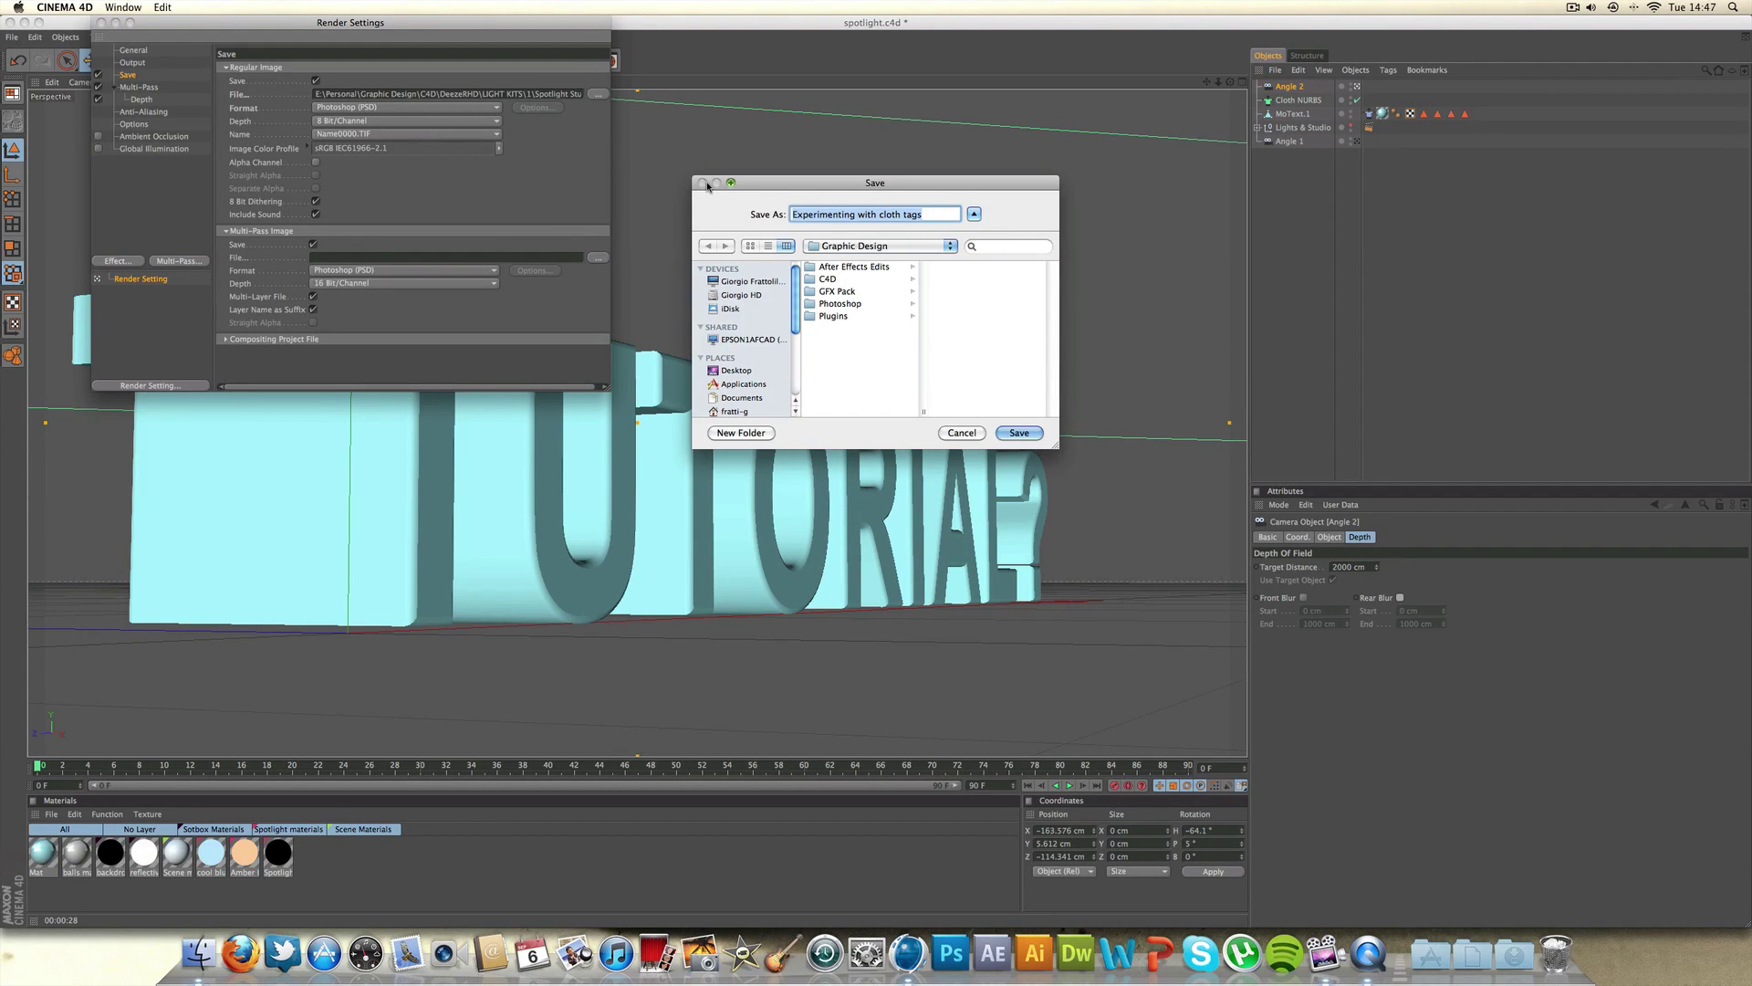
left_click(975, 434)
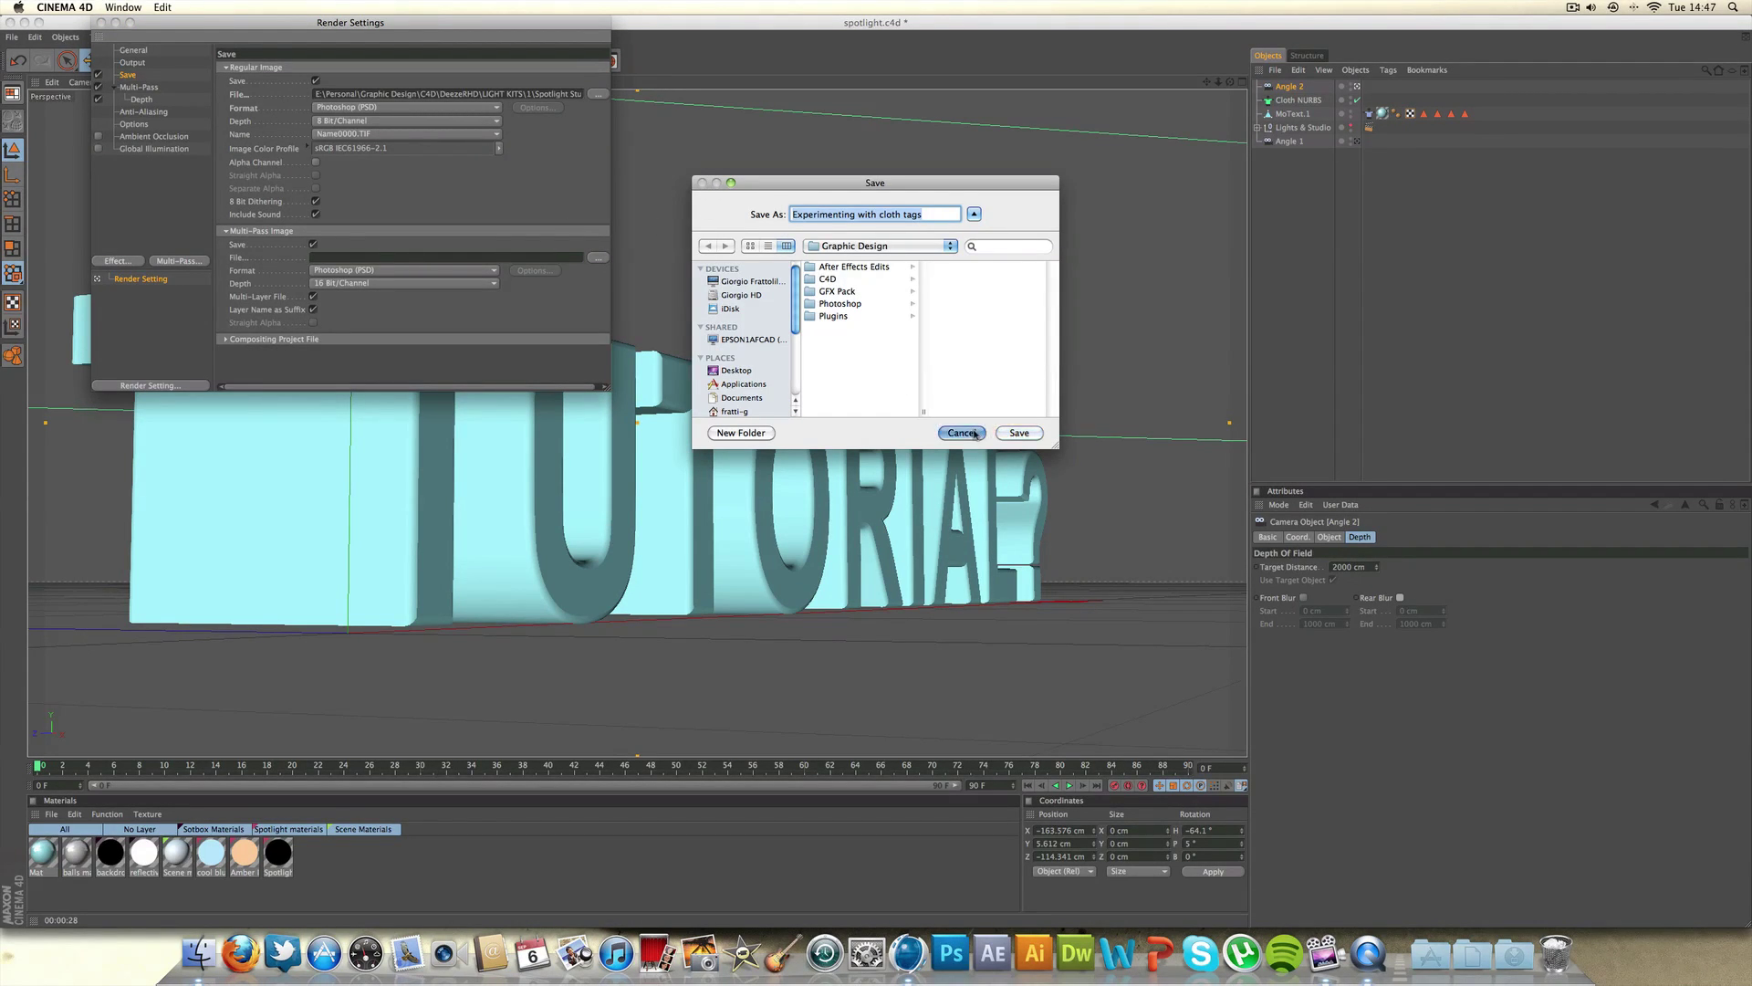
left_click(101, 23)
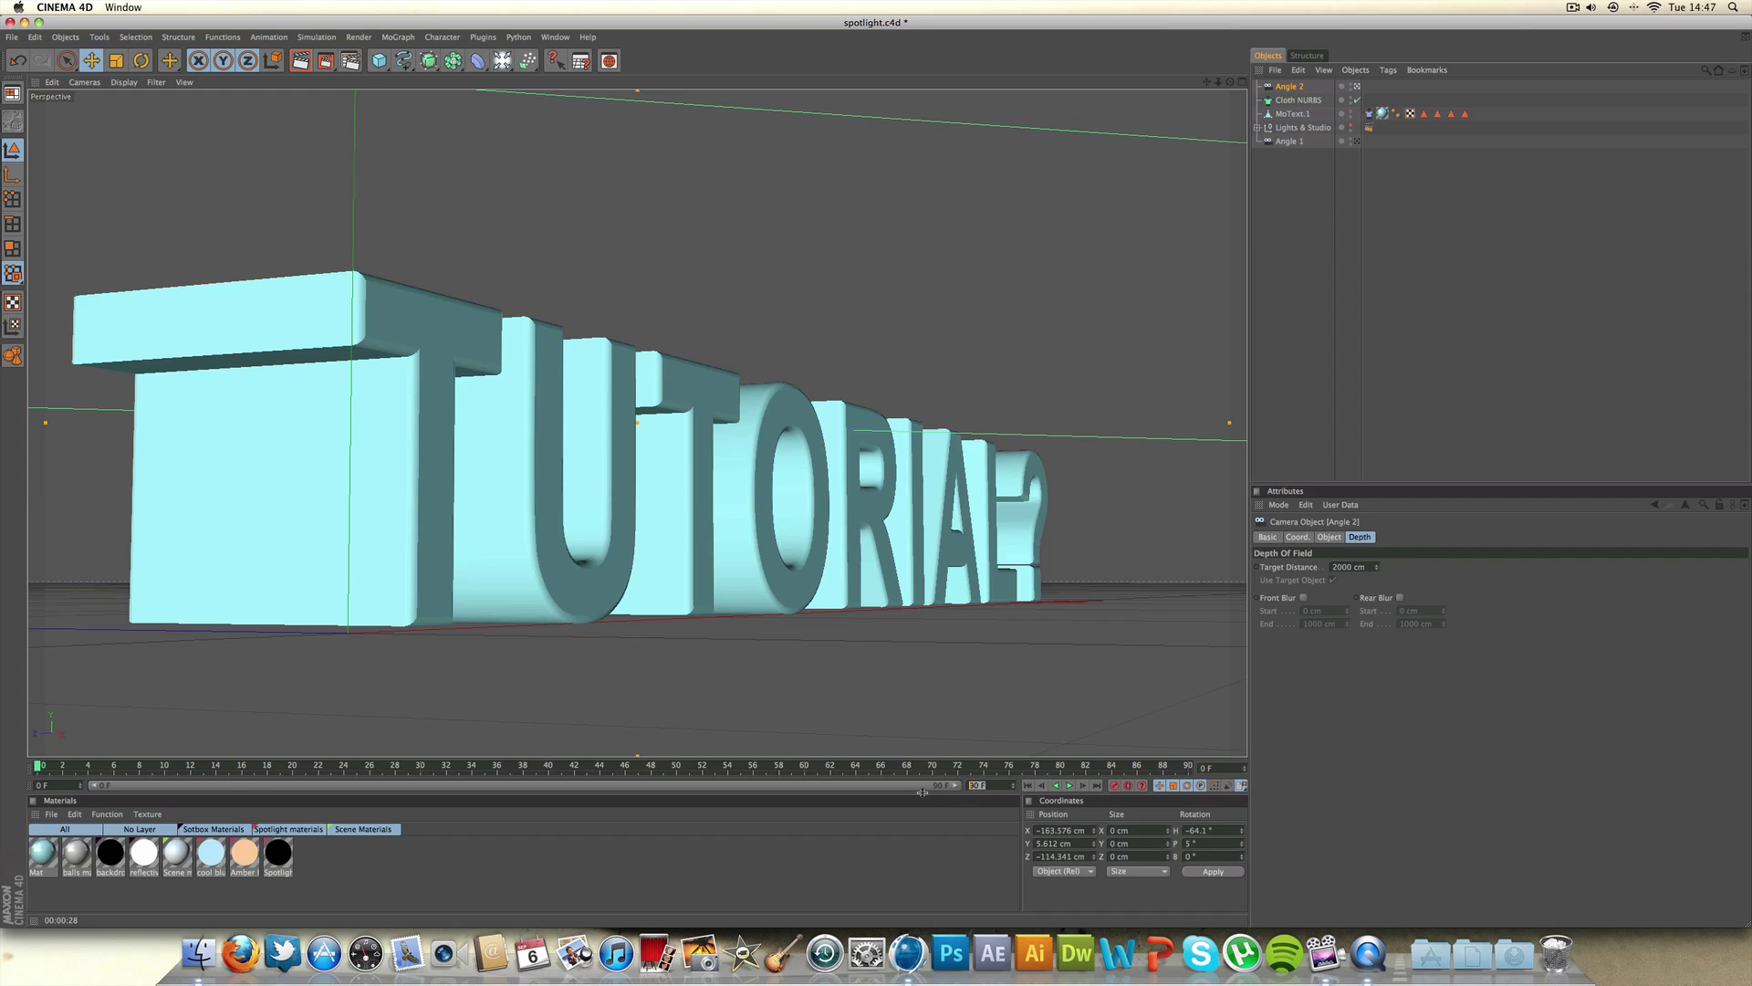
Step: Set the end frame of the timeline to 250
type("250")
key("Return")
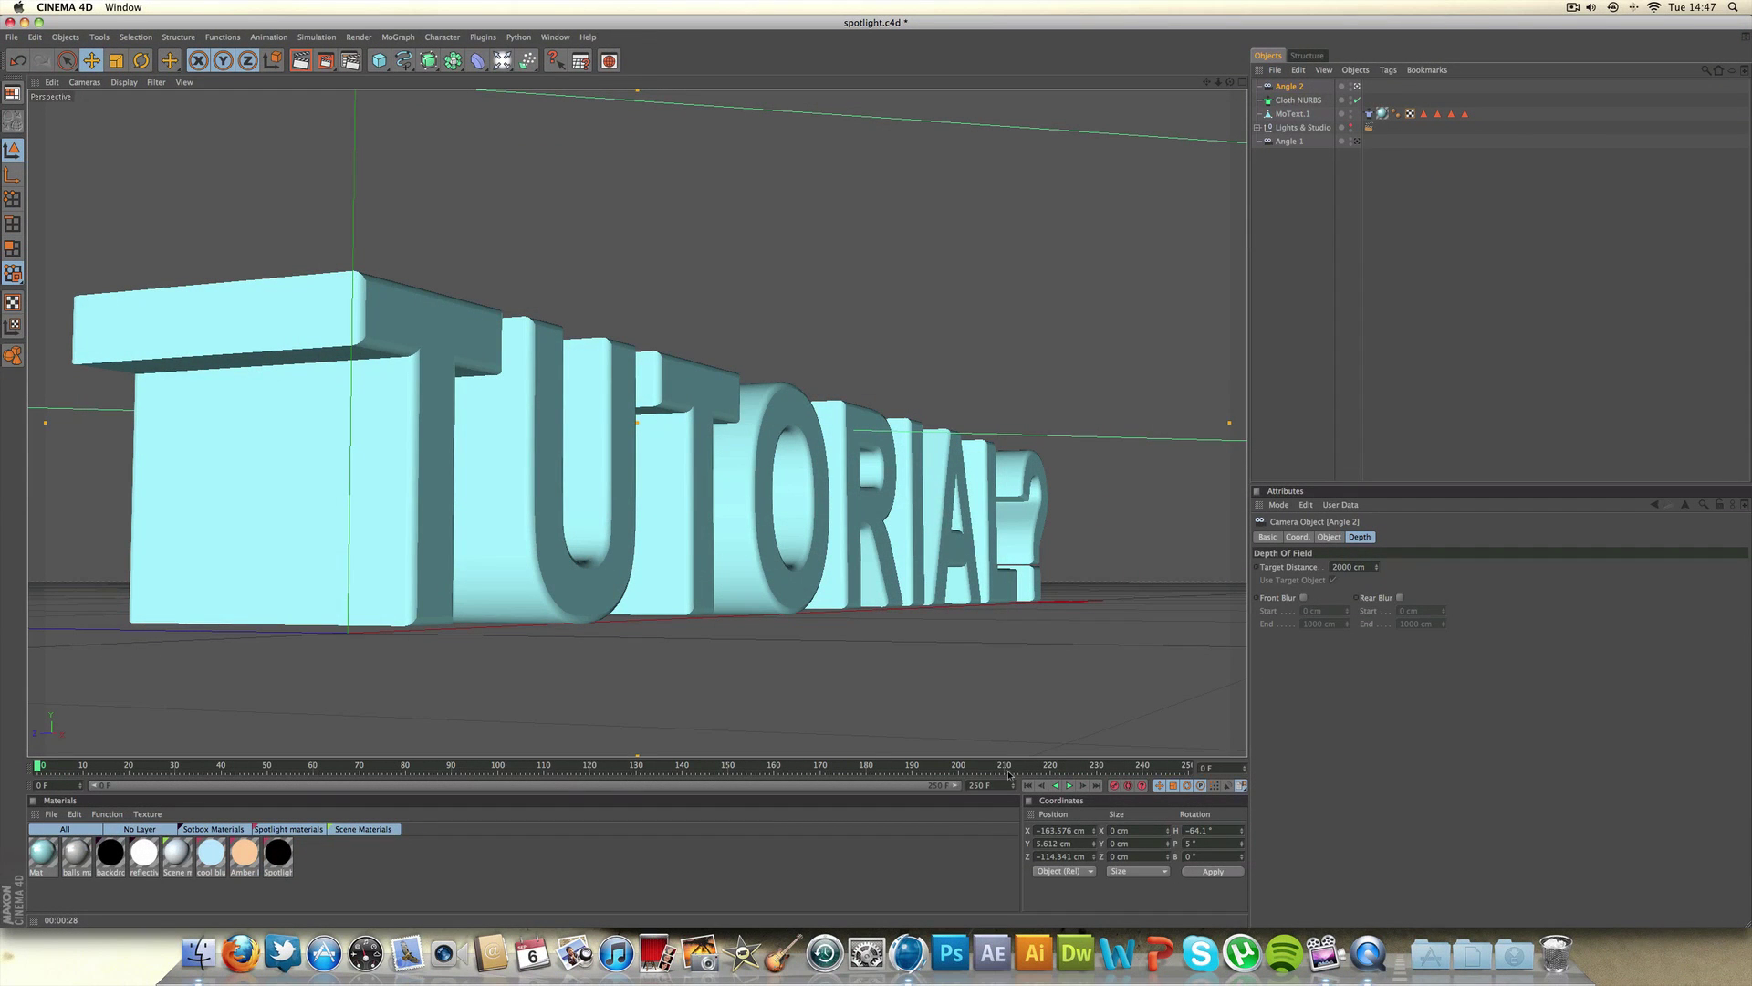
Step: Switch the view between the Angle 1 and Angle 2 cameras and scrub the timeline to frame 30 to check the shots
left_click(1345, 143)
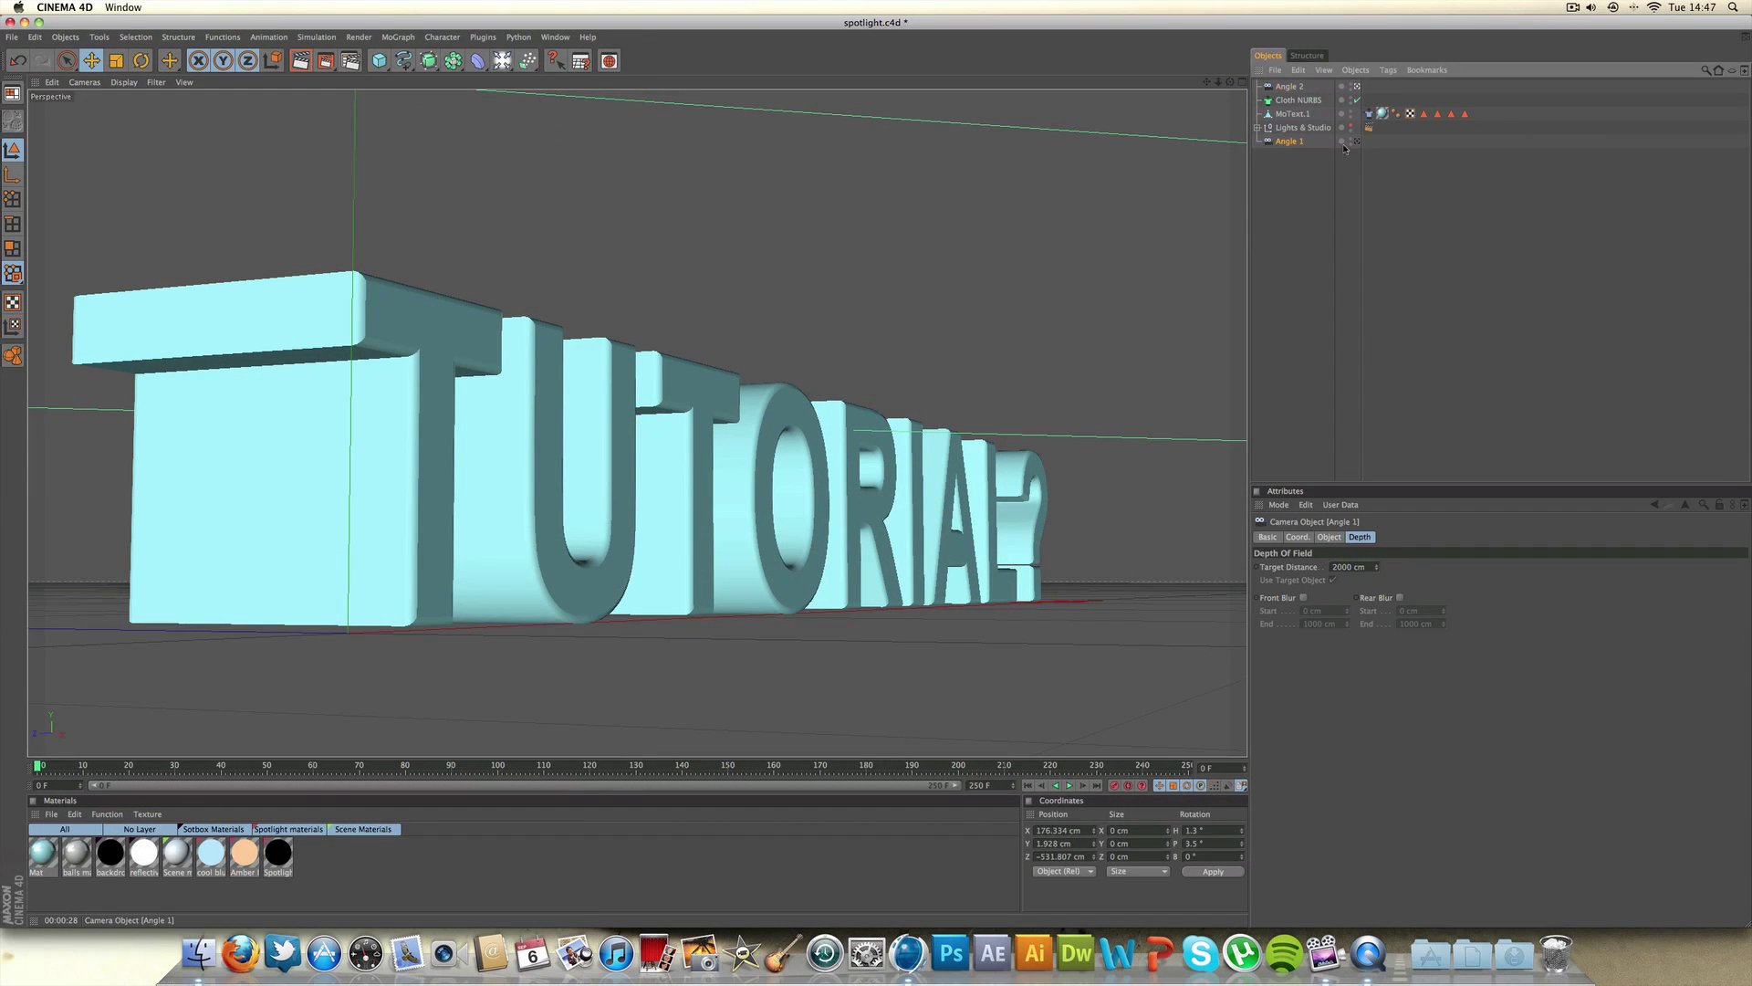
left_click(1356, 141)
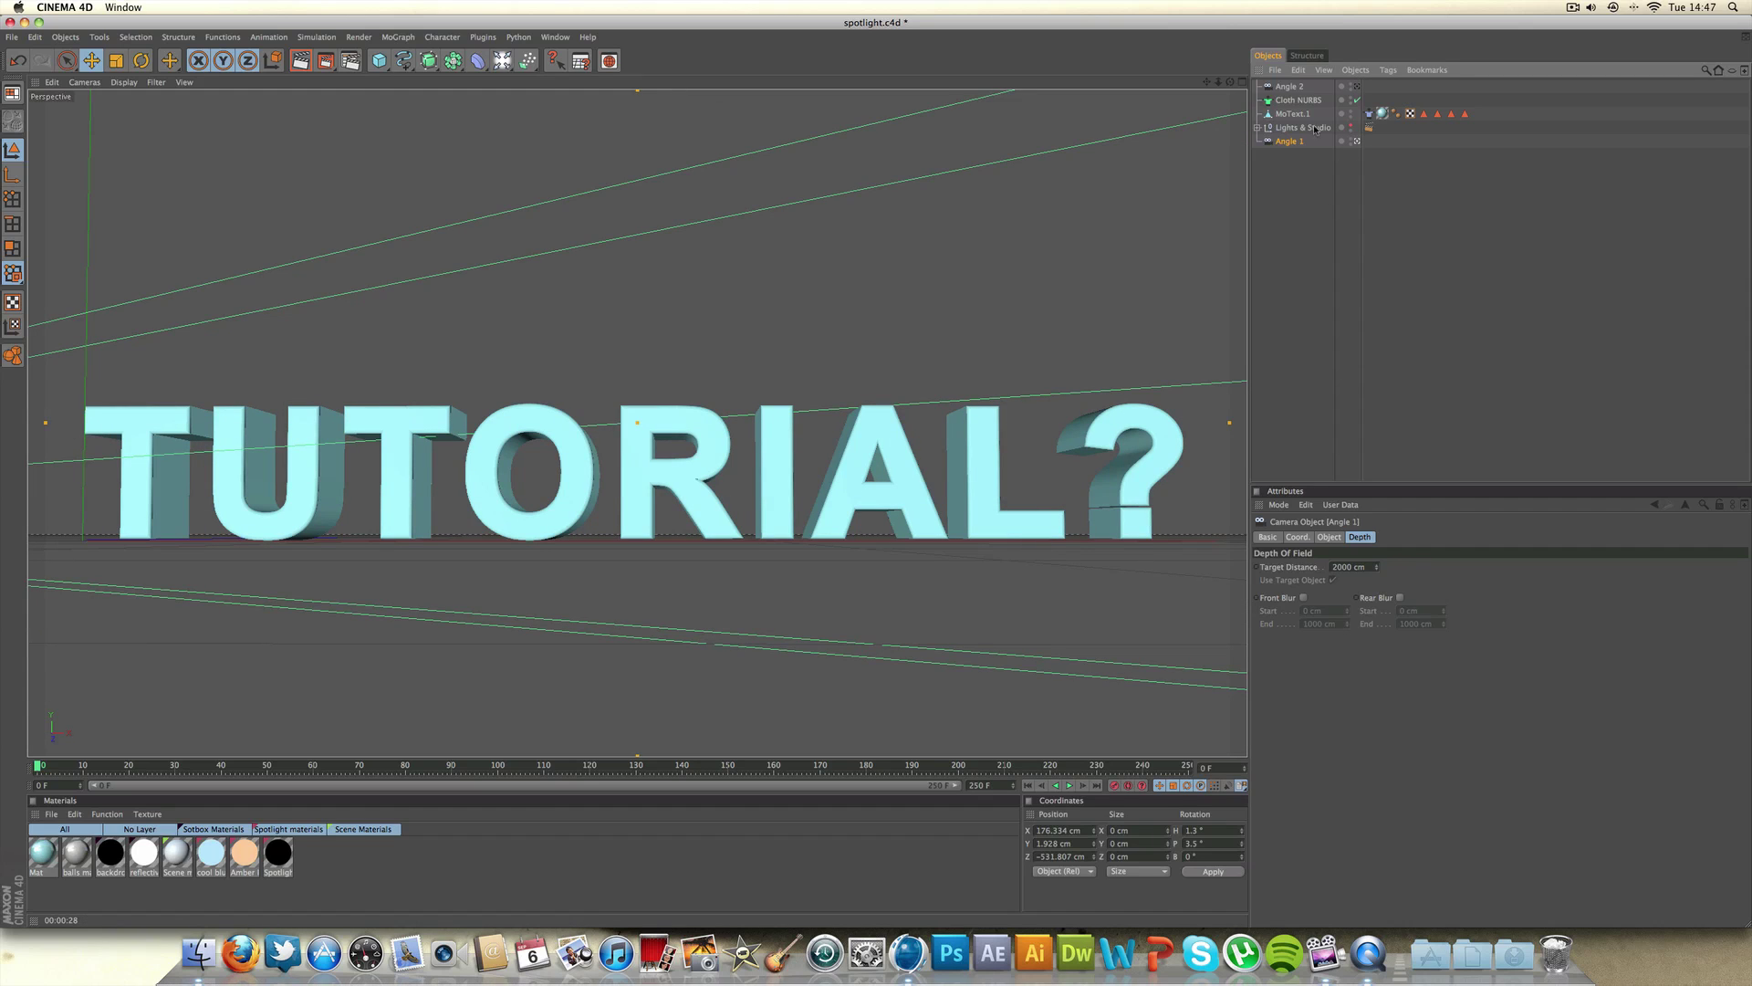
left_click(1357, 86)
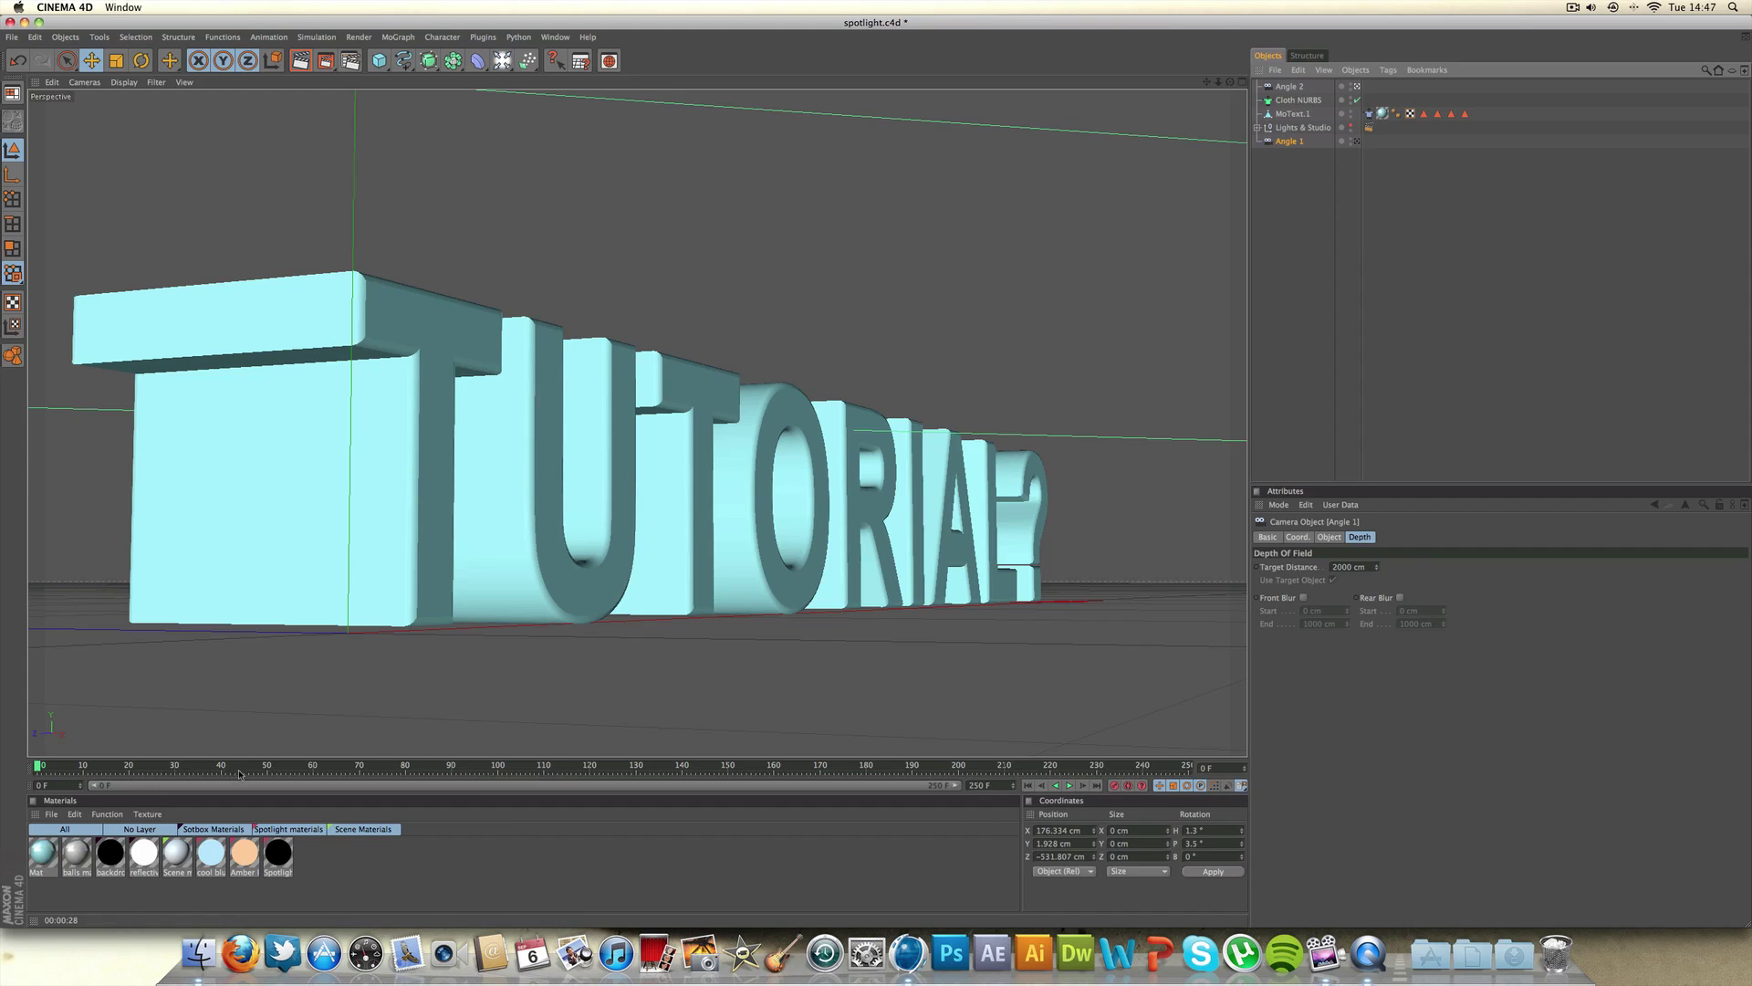
left_click(175, 767)
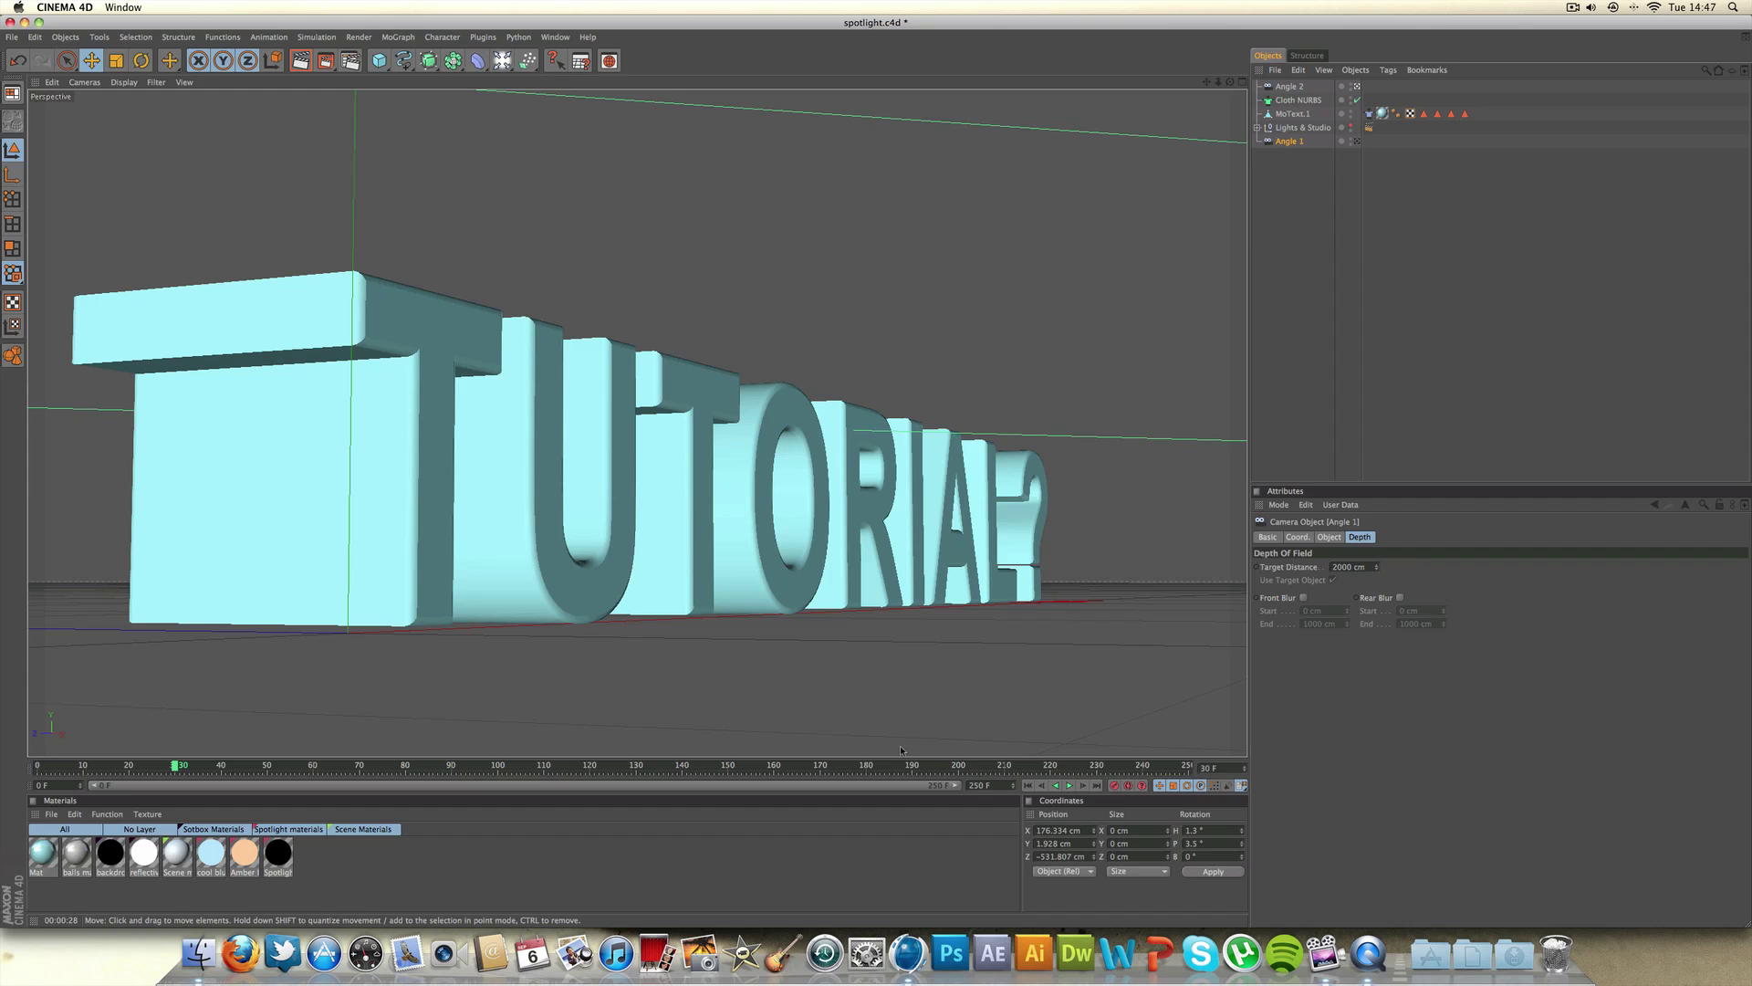
left_click(1069, 785)
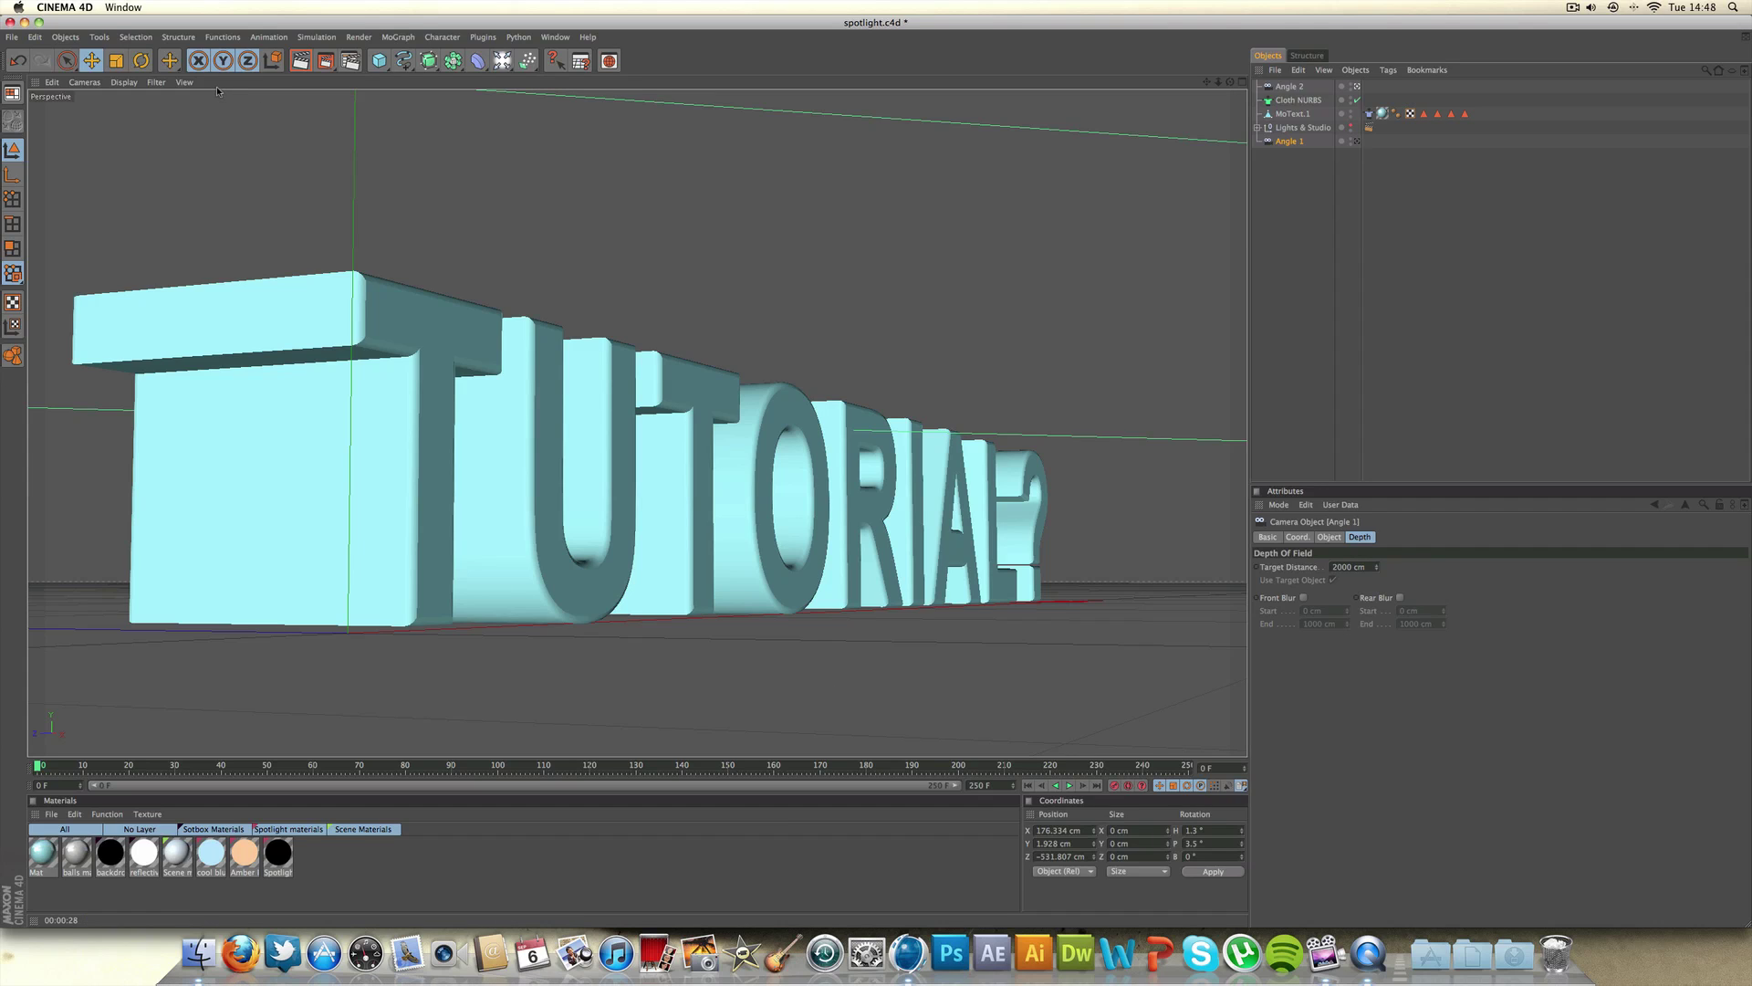
Step: Quit Cinema 4D without saving the changes to spotlight.c4d
left_click(63, 8)
left_click(82, 139)
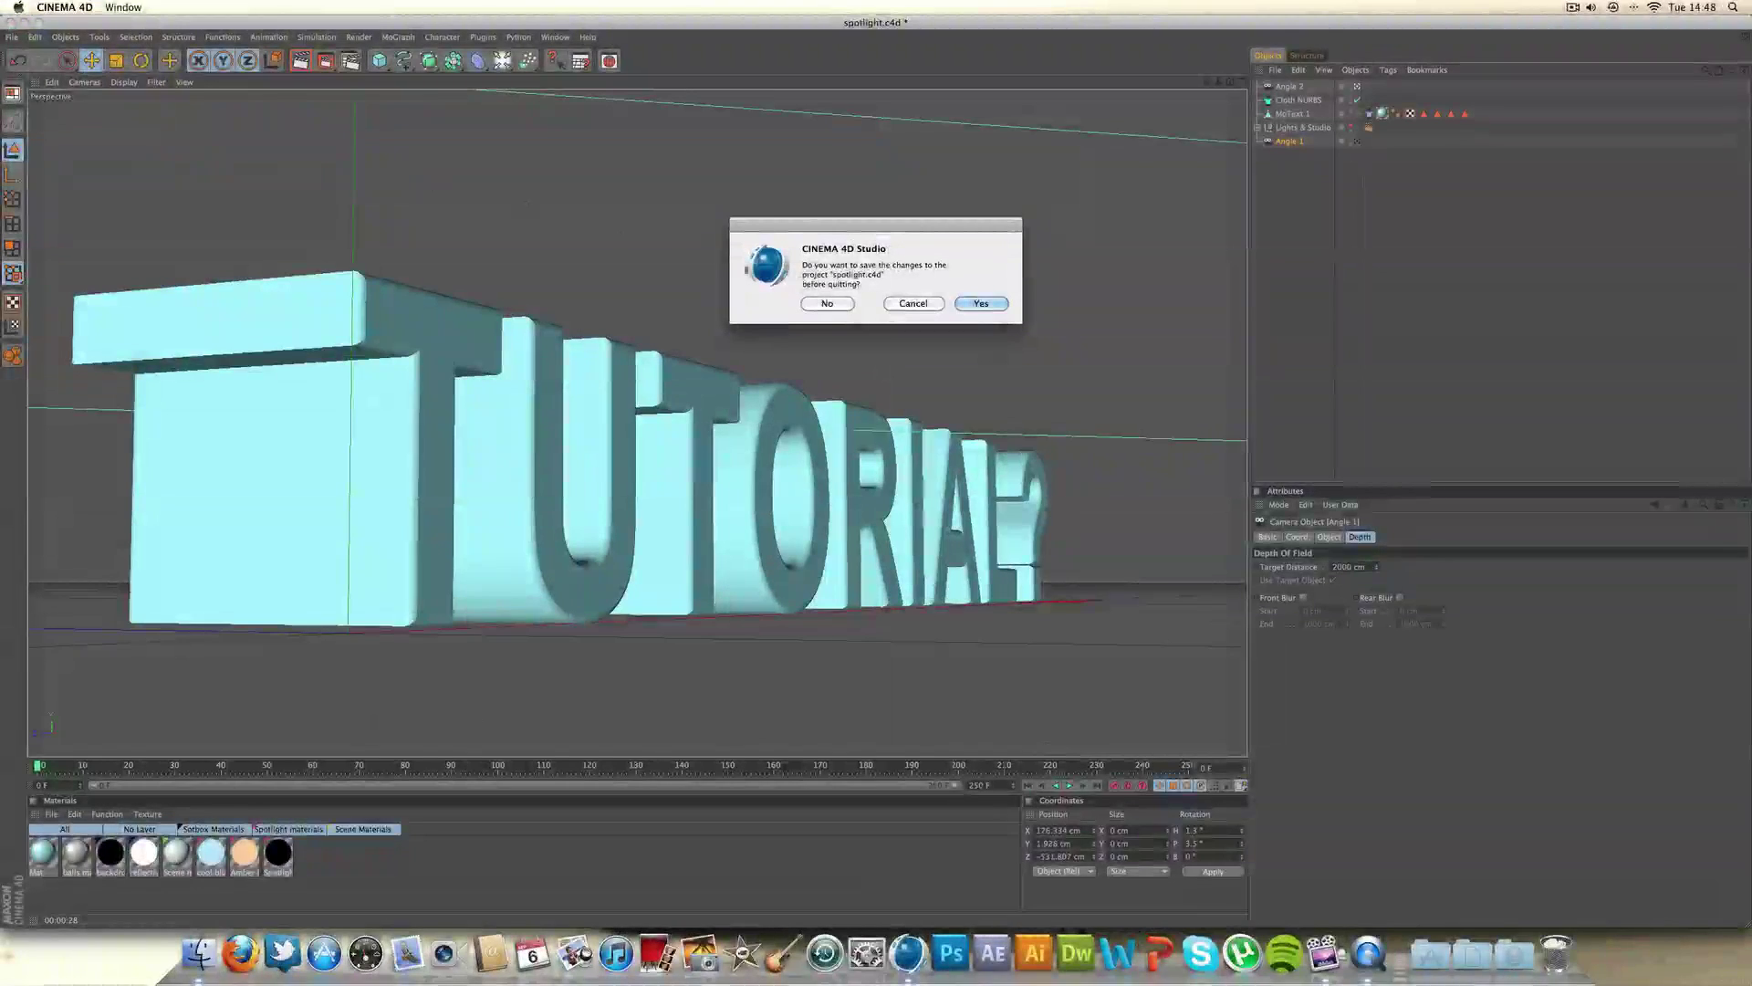
left_click(827, 304)
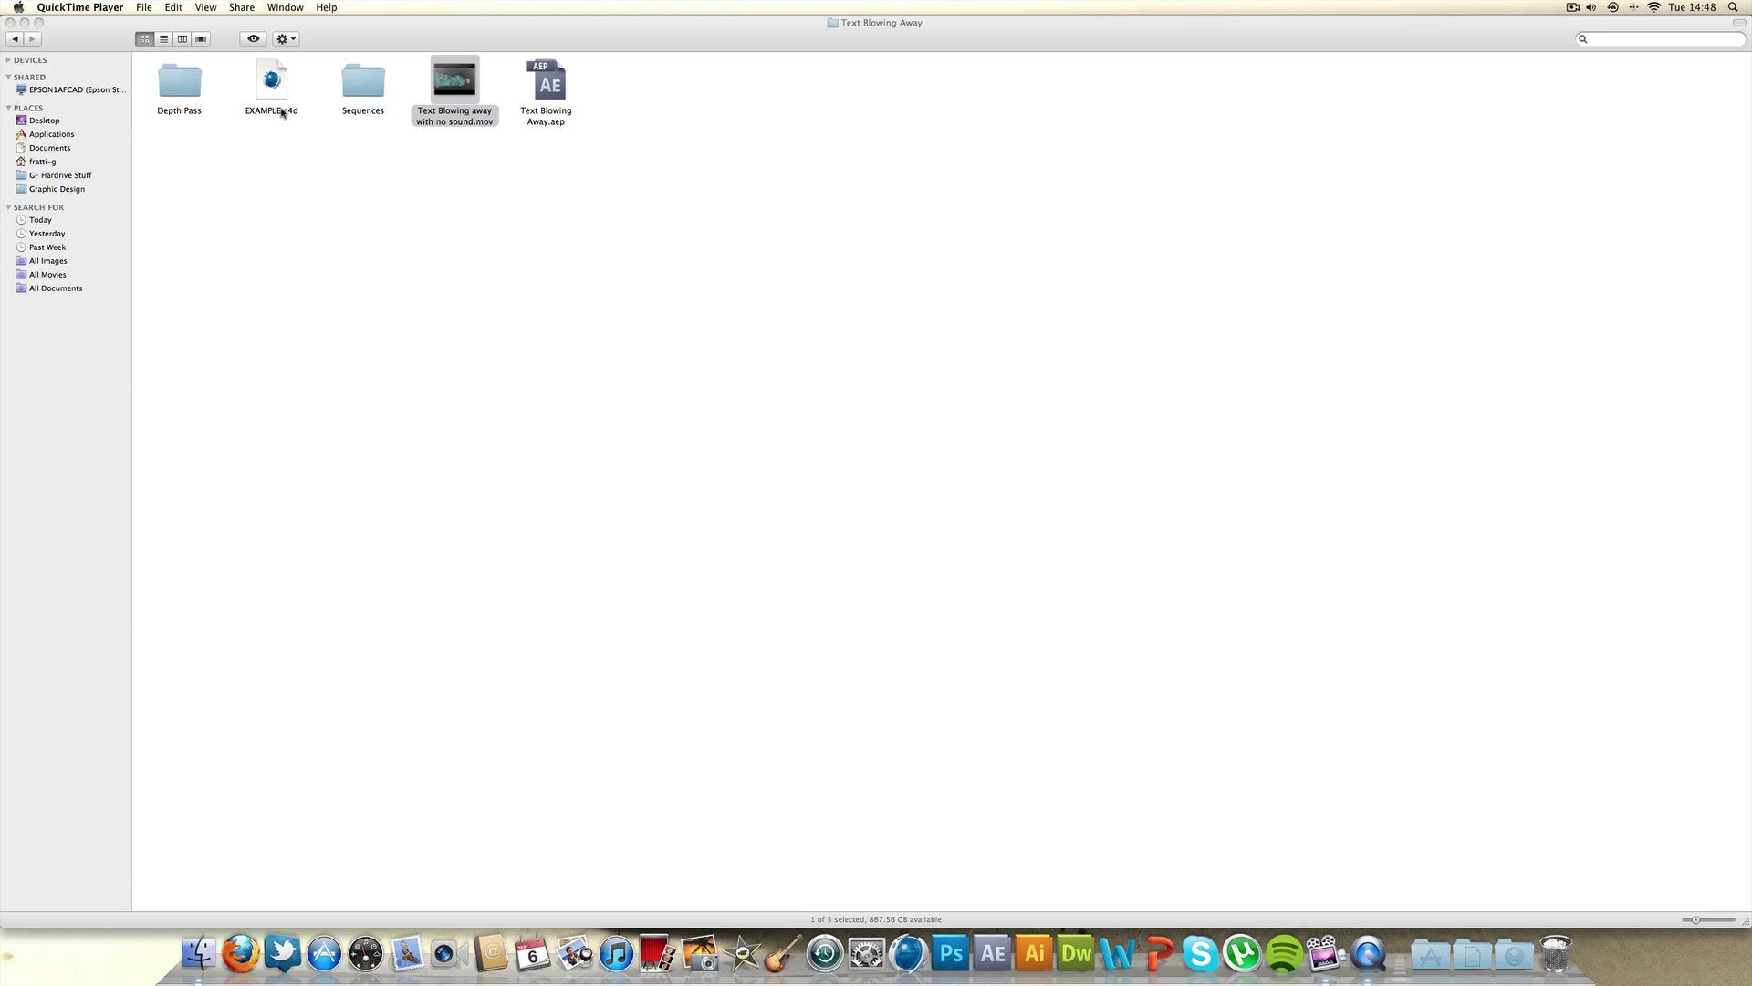
Step: Play the finished movie "Text Blowing away with no sound.mov" and launch After Effects
double_click(453, 80)
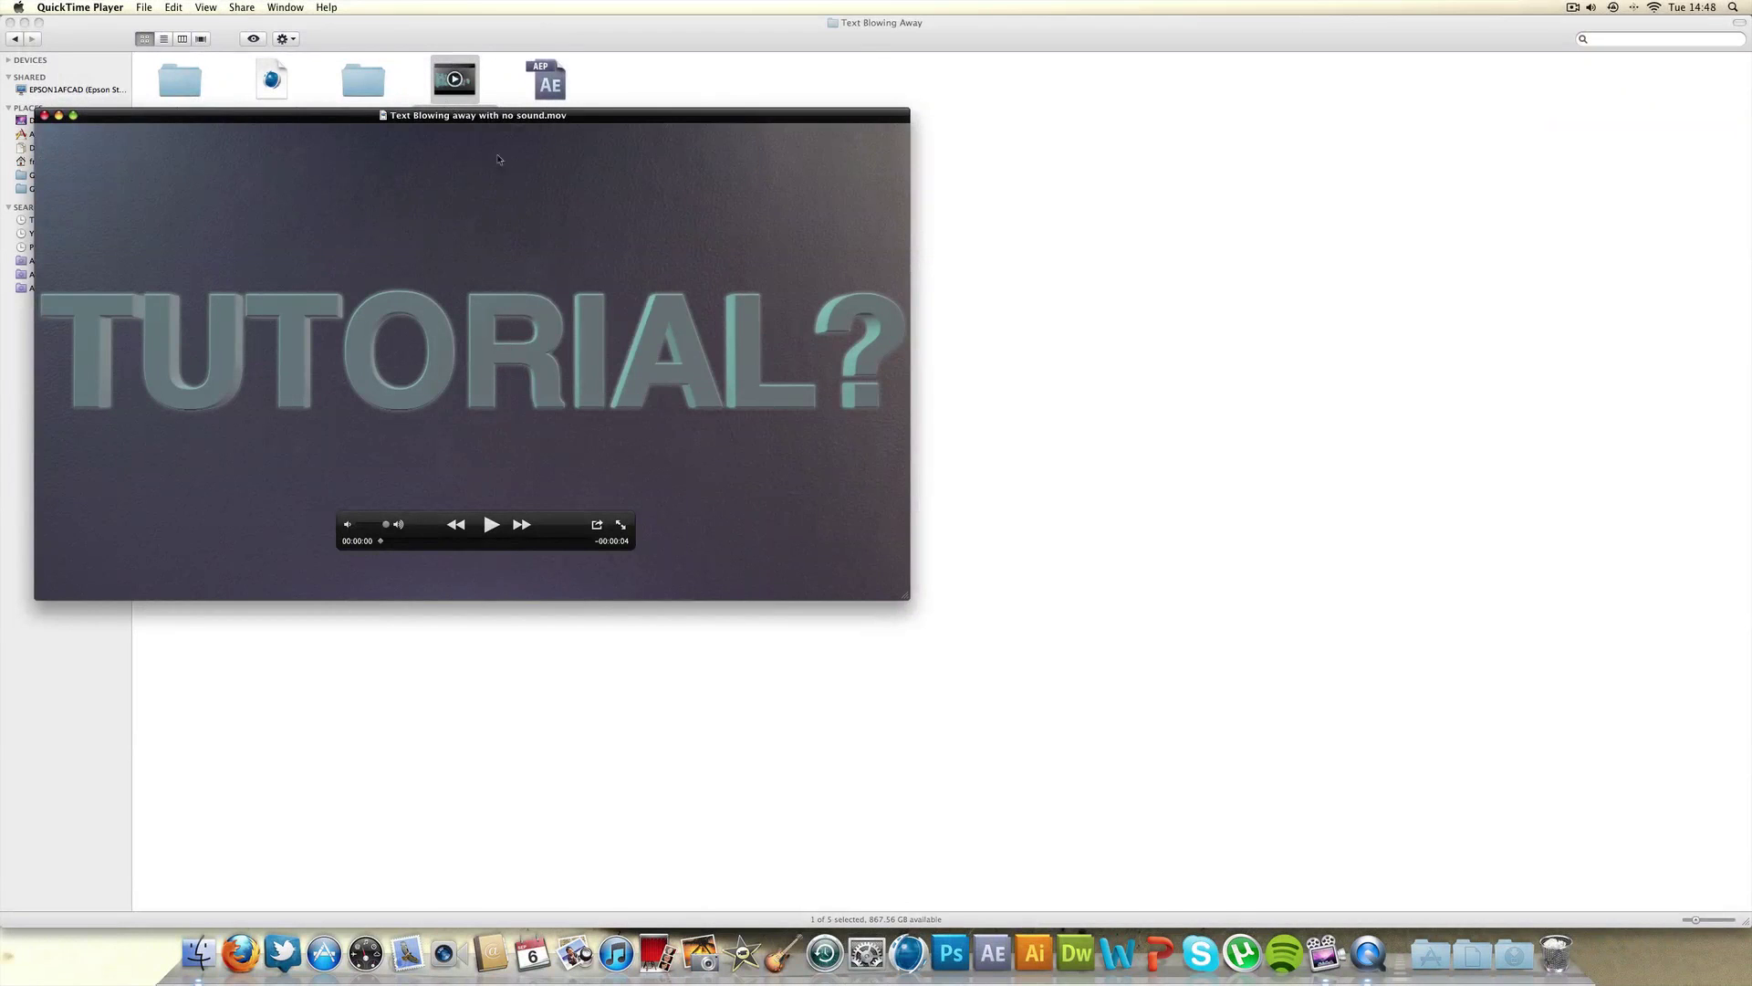
left_click(491, 524)
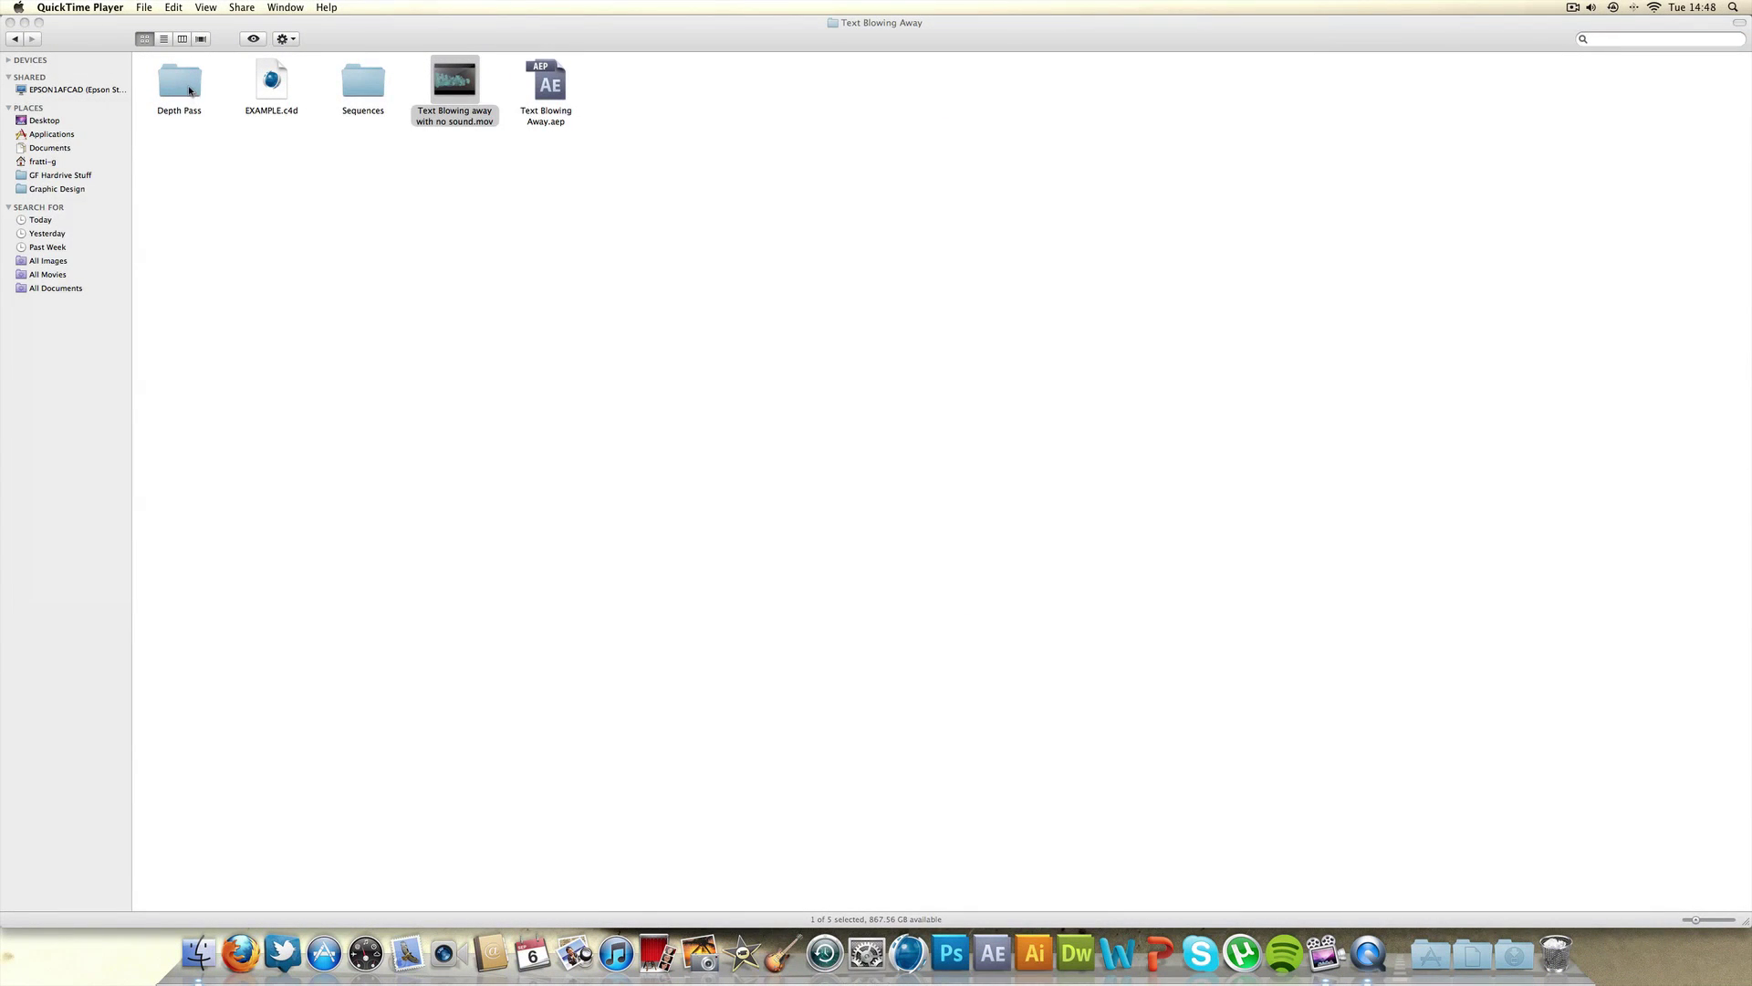
left_click(993, 952)
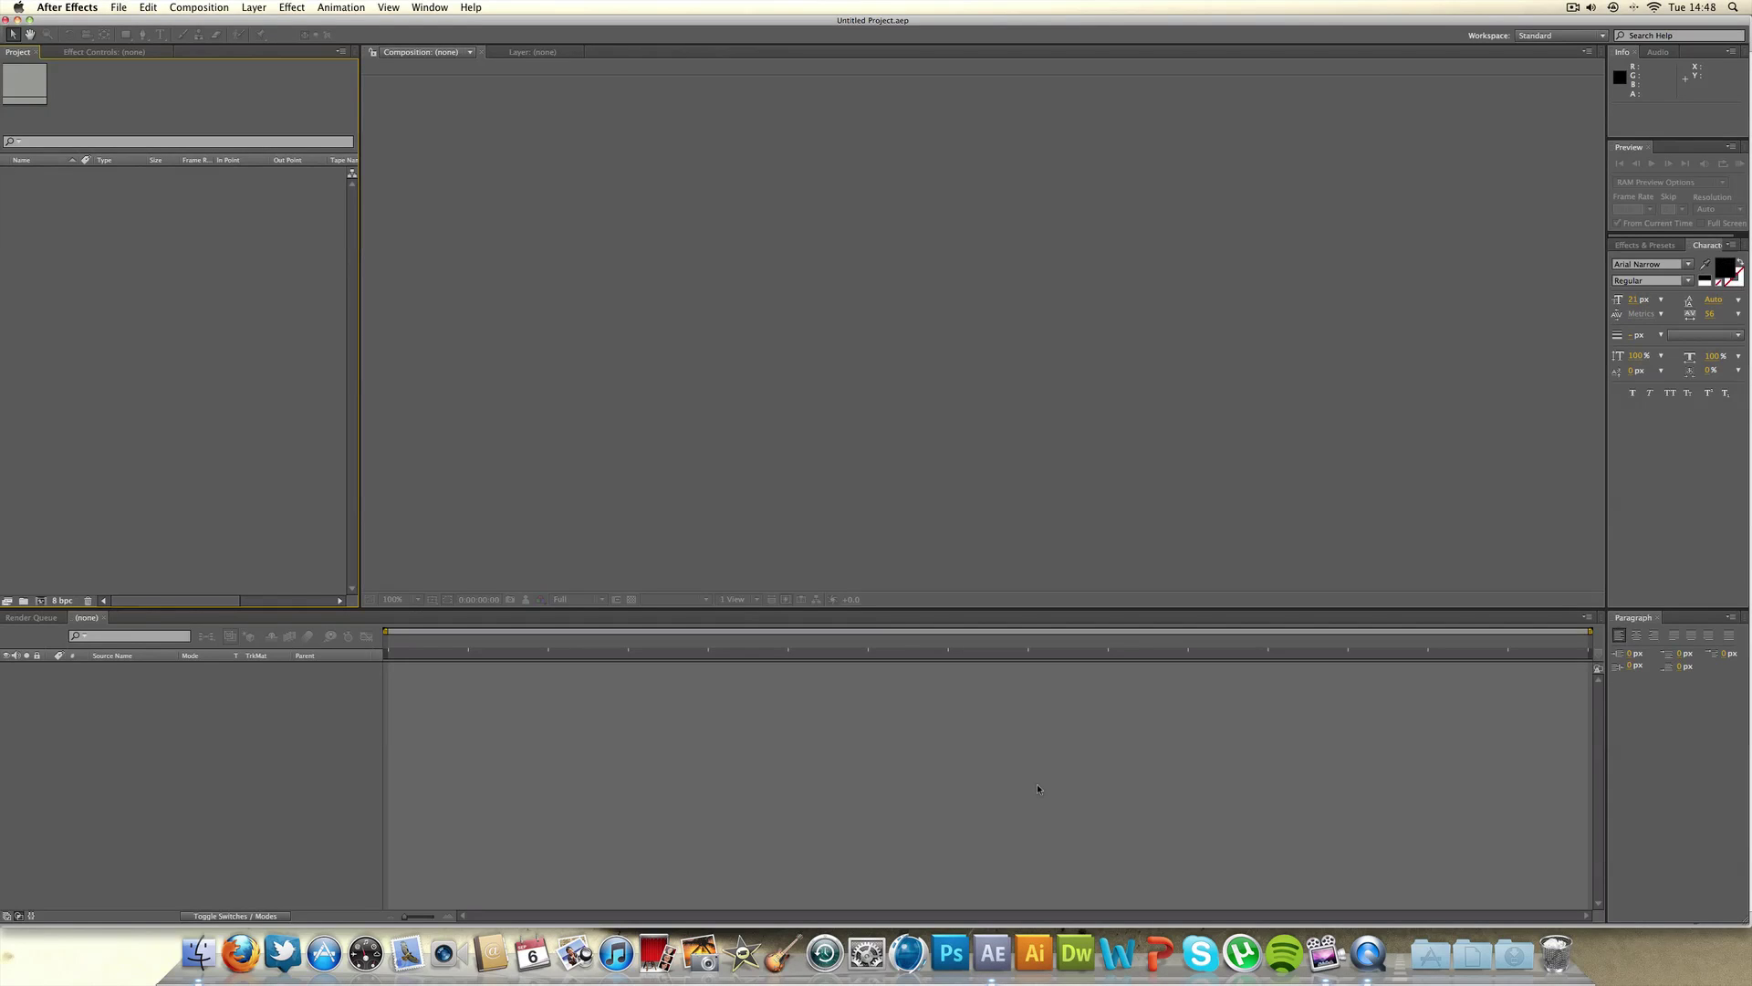
Step: In Finder, examine the rendered depth images in the Pass 1 and Pass 2 folders and the contents of the Sequences folder
left_click(198, 952)
left_click_drag(1706, 921, 1716, 920)
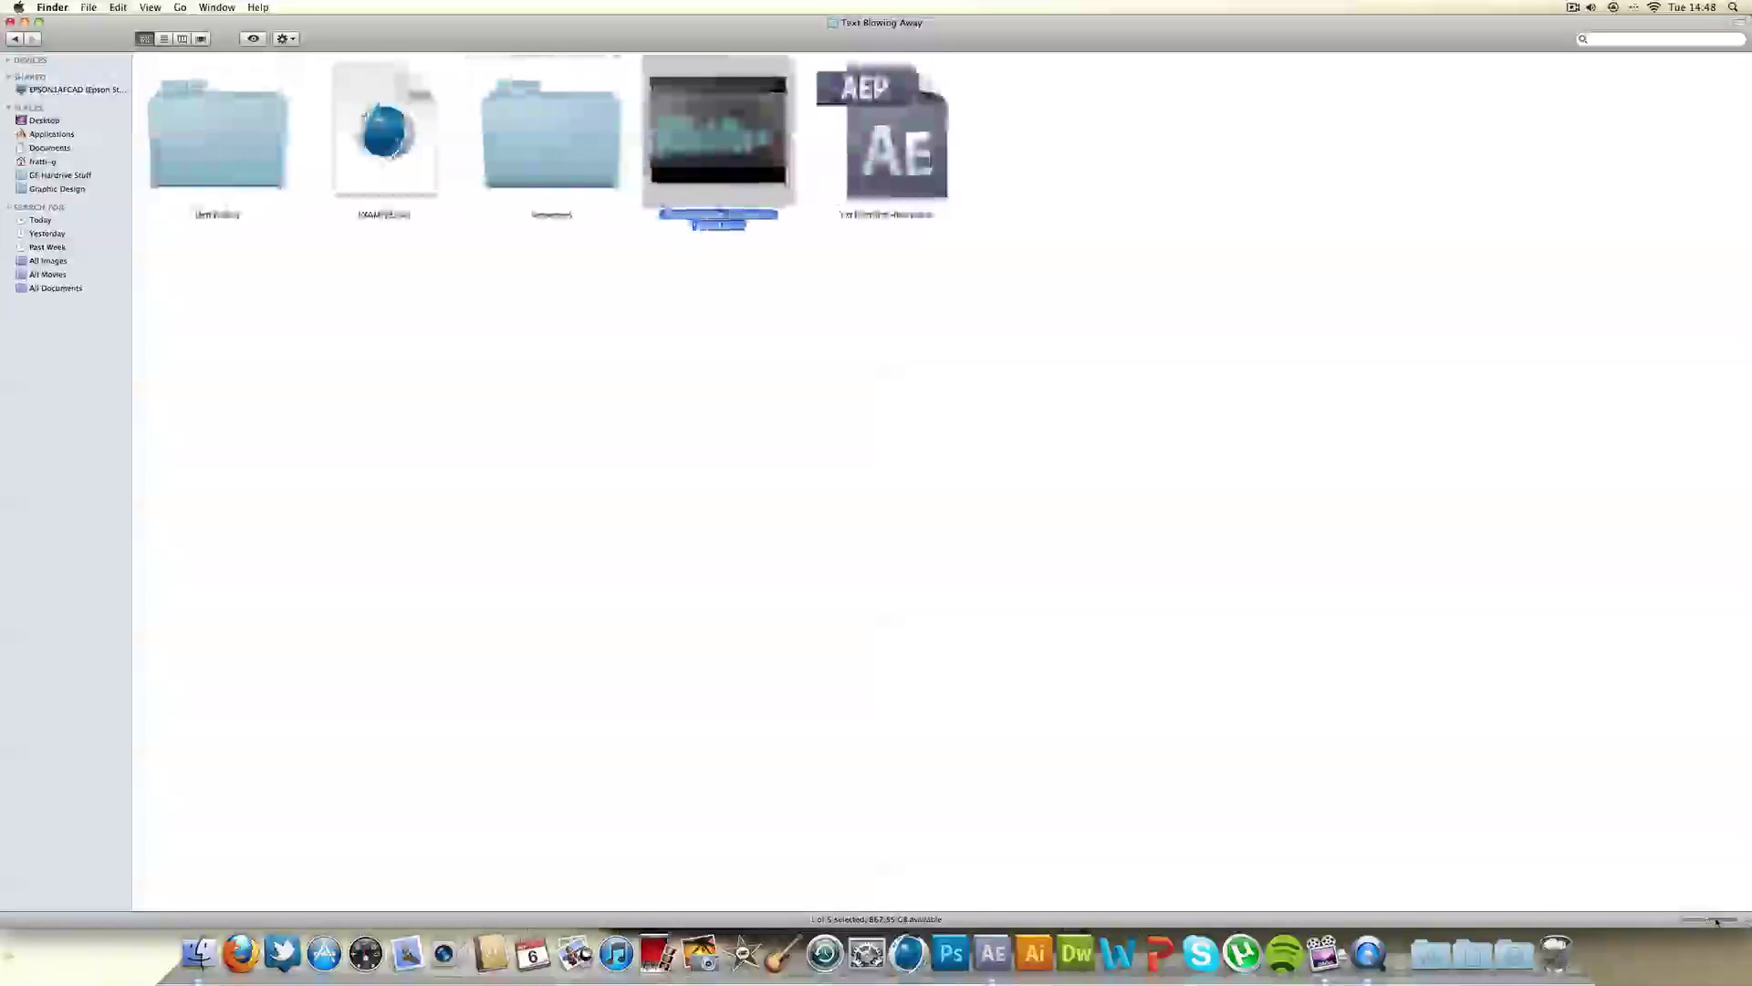
double_click(219, 165)
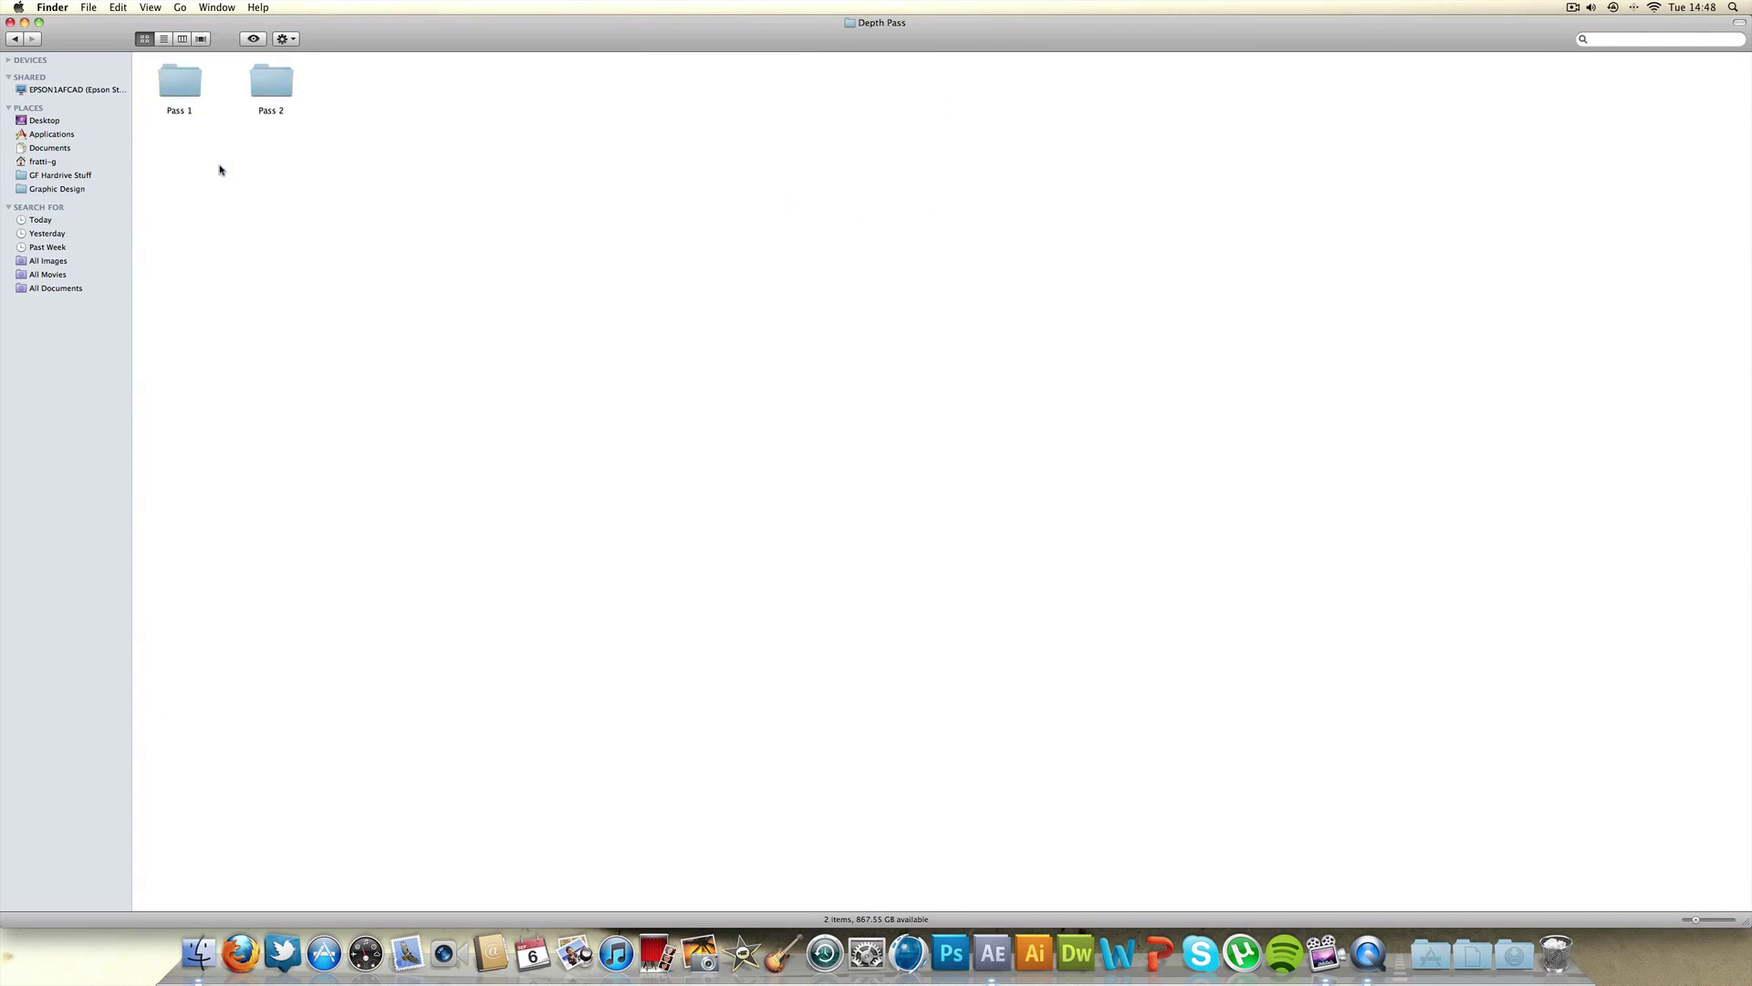
double_click(183, 86)
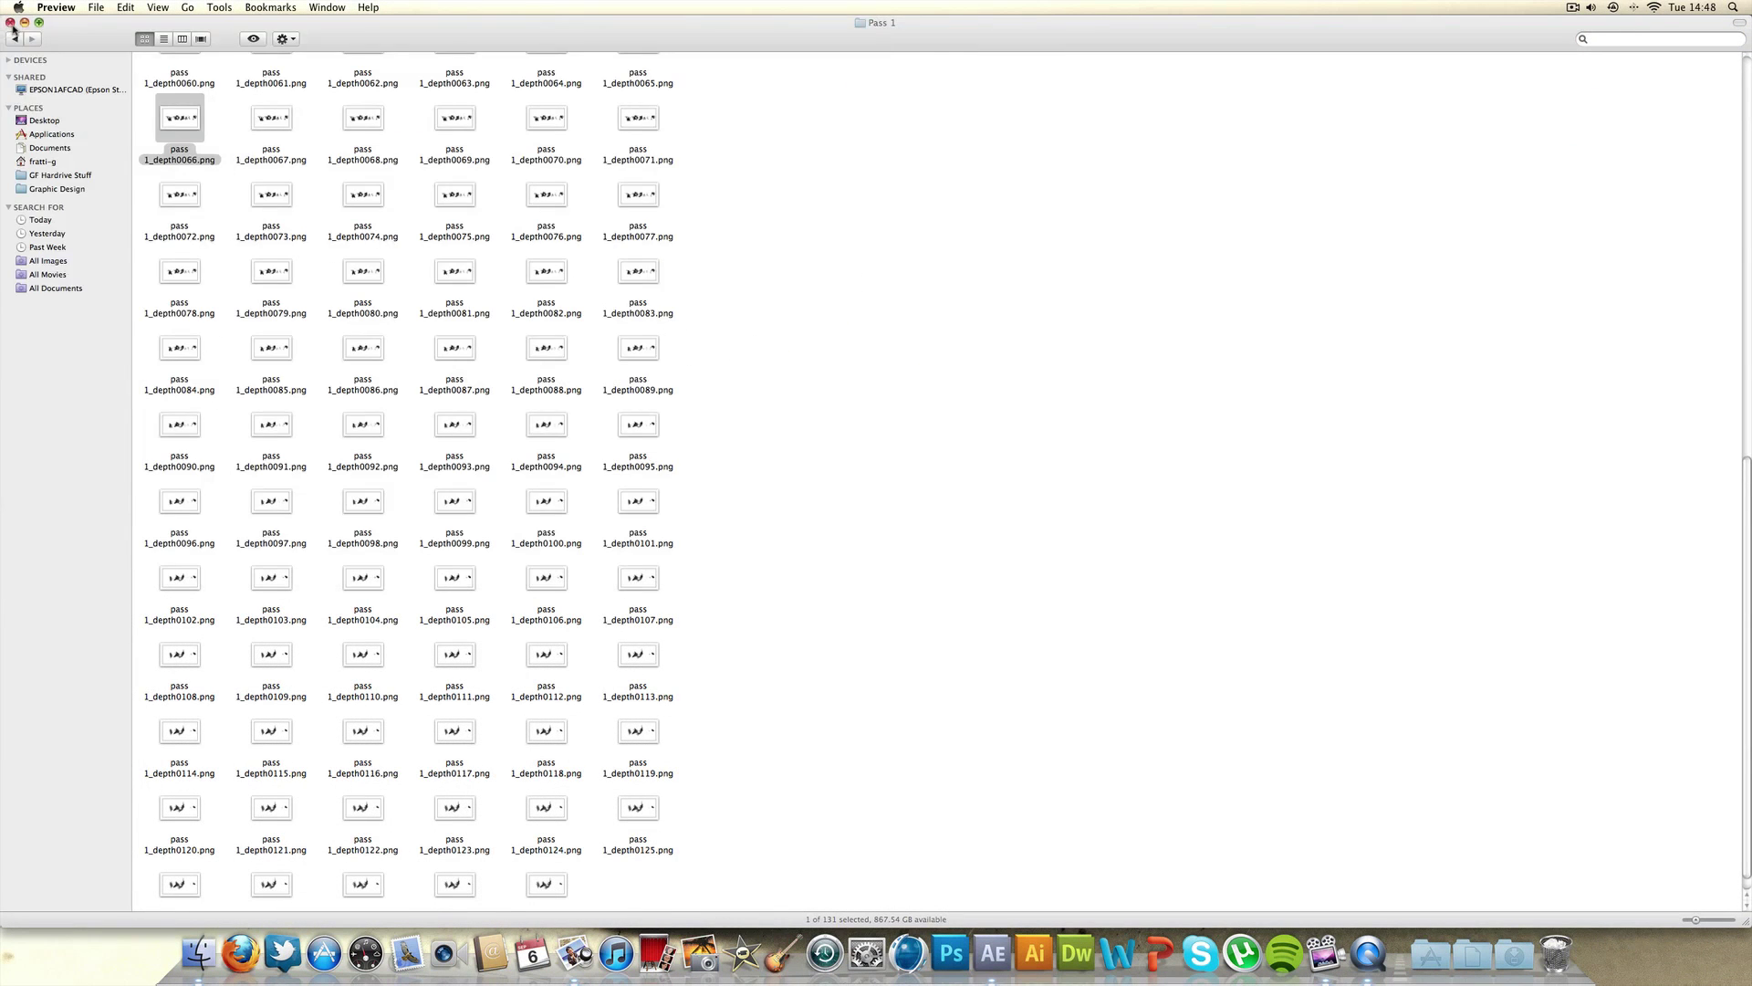
left_click(14, 38)
left_click(273, 81)
double_click(272, 81)
double_click(270, 169)
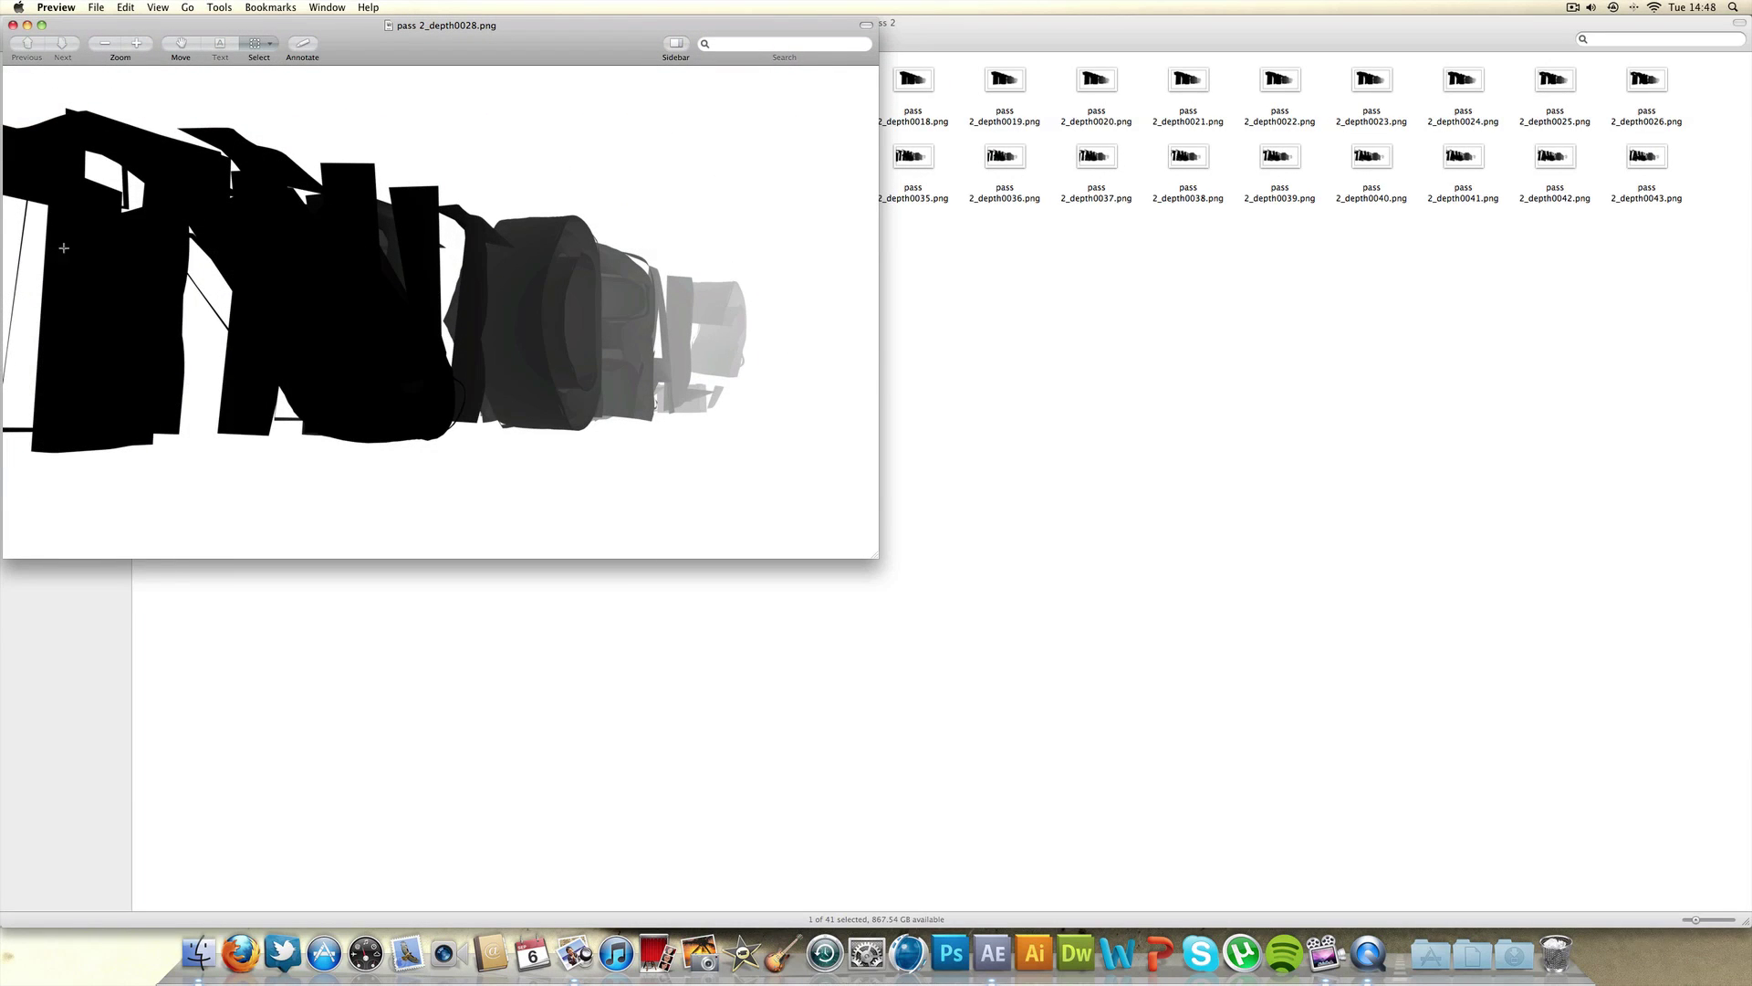
left_click(11, 25)
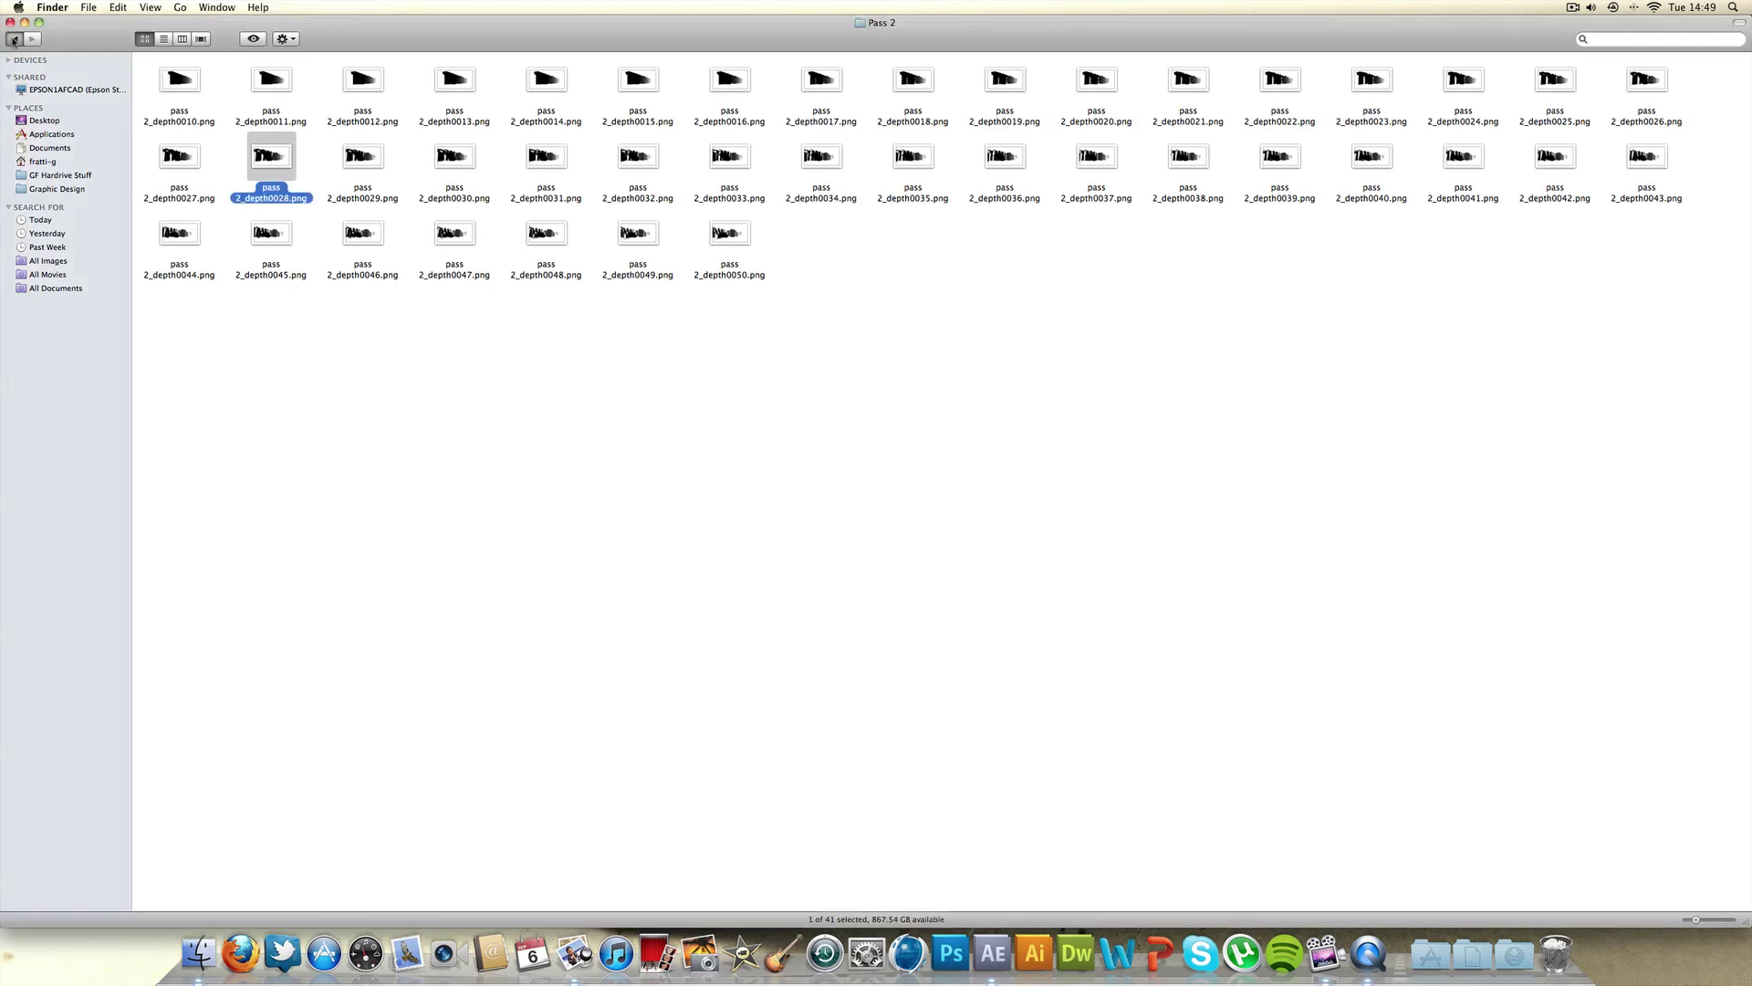
left_click(15, 38)
left_click(14, 40)
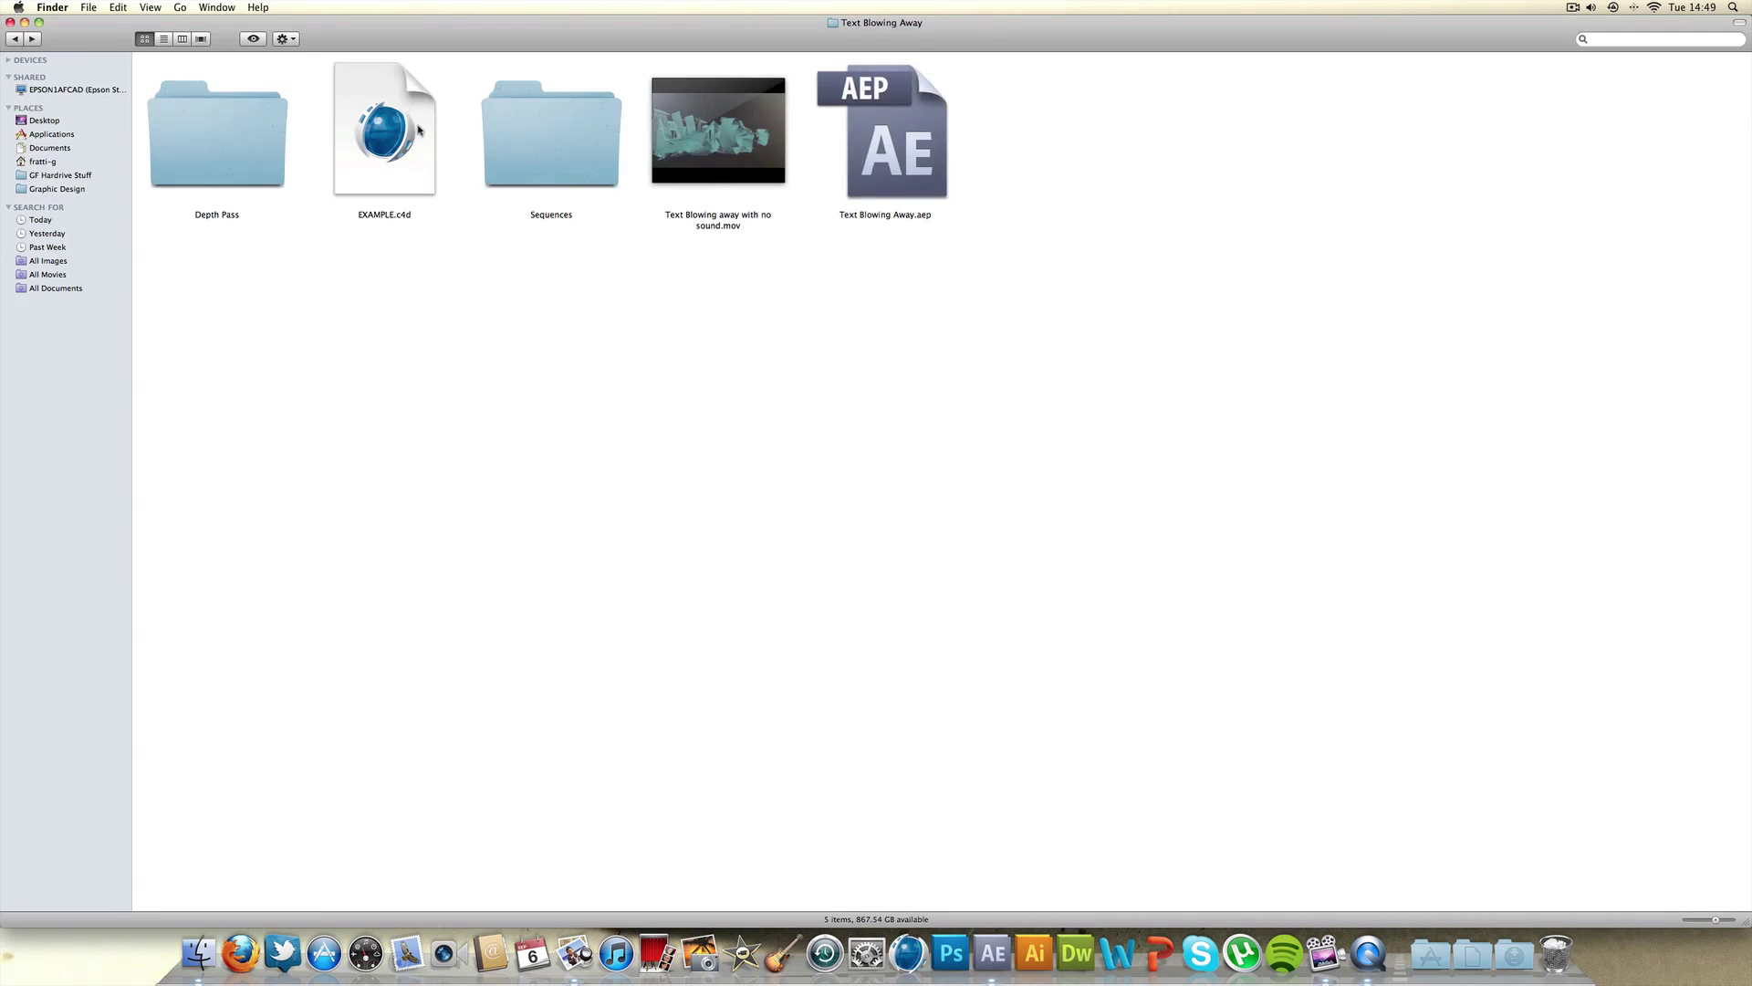
double_click(500, 144)
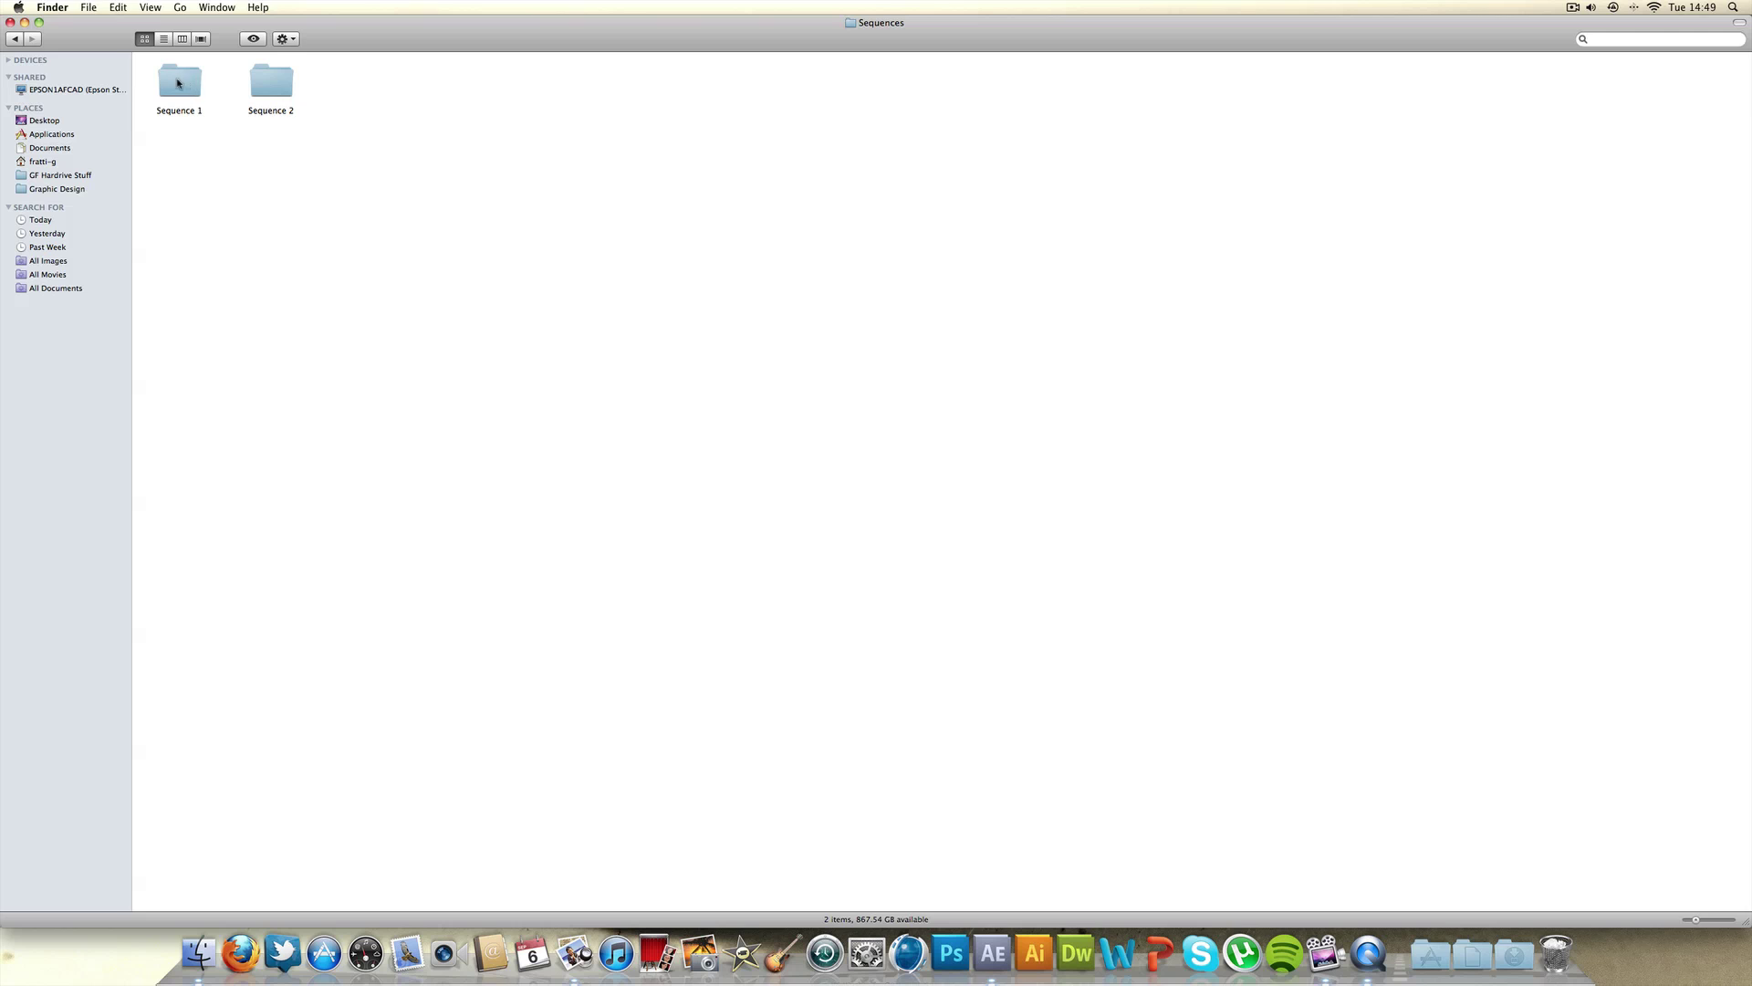
left_click(16, 39)
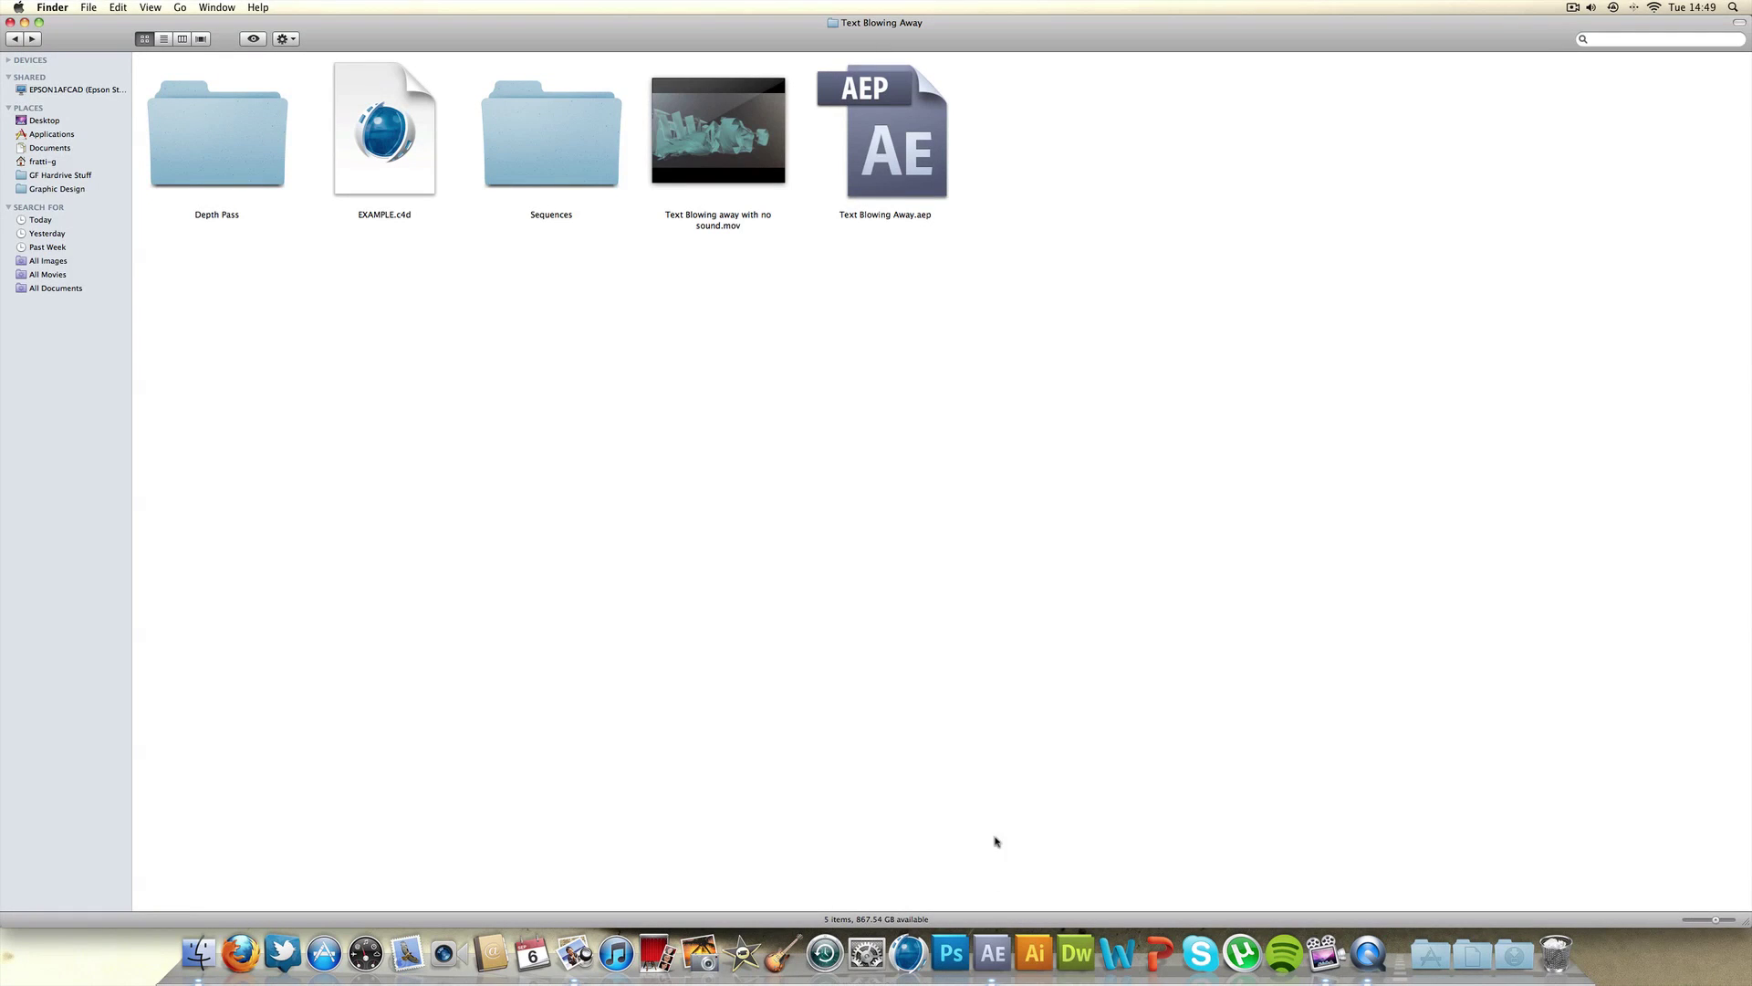
Step: Switch to After Effects and start importing multiple files into the empty project
left_click(993, 954)
right_click(139, 239)
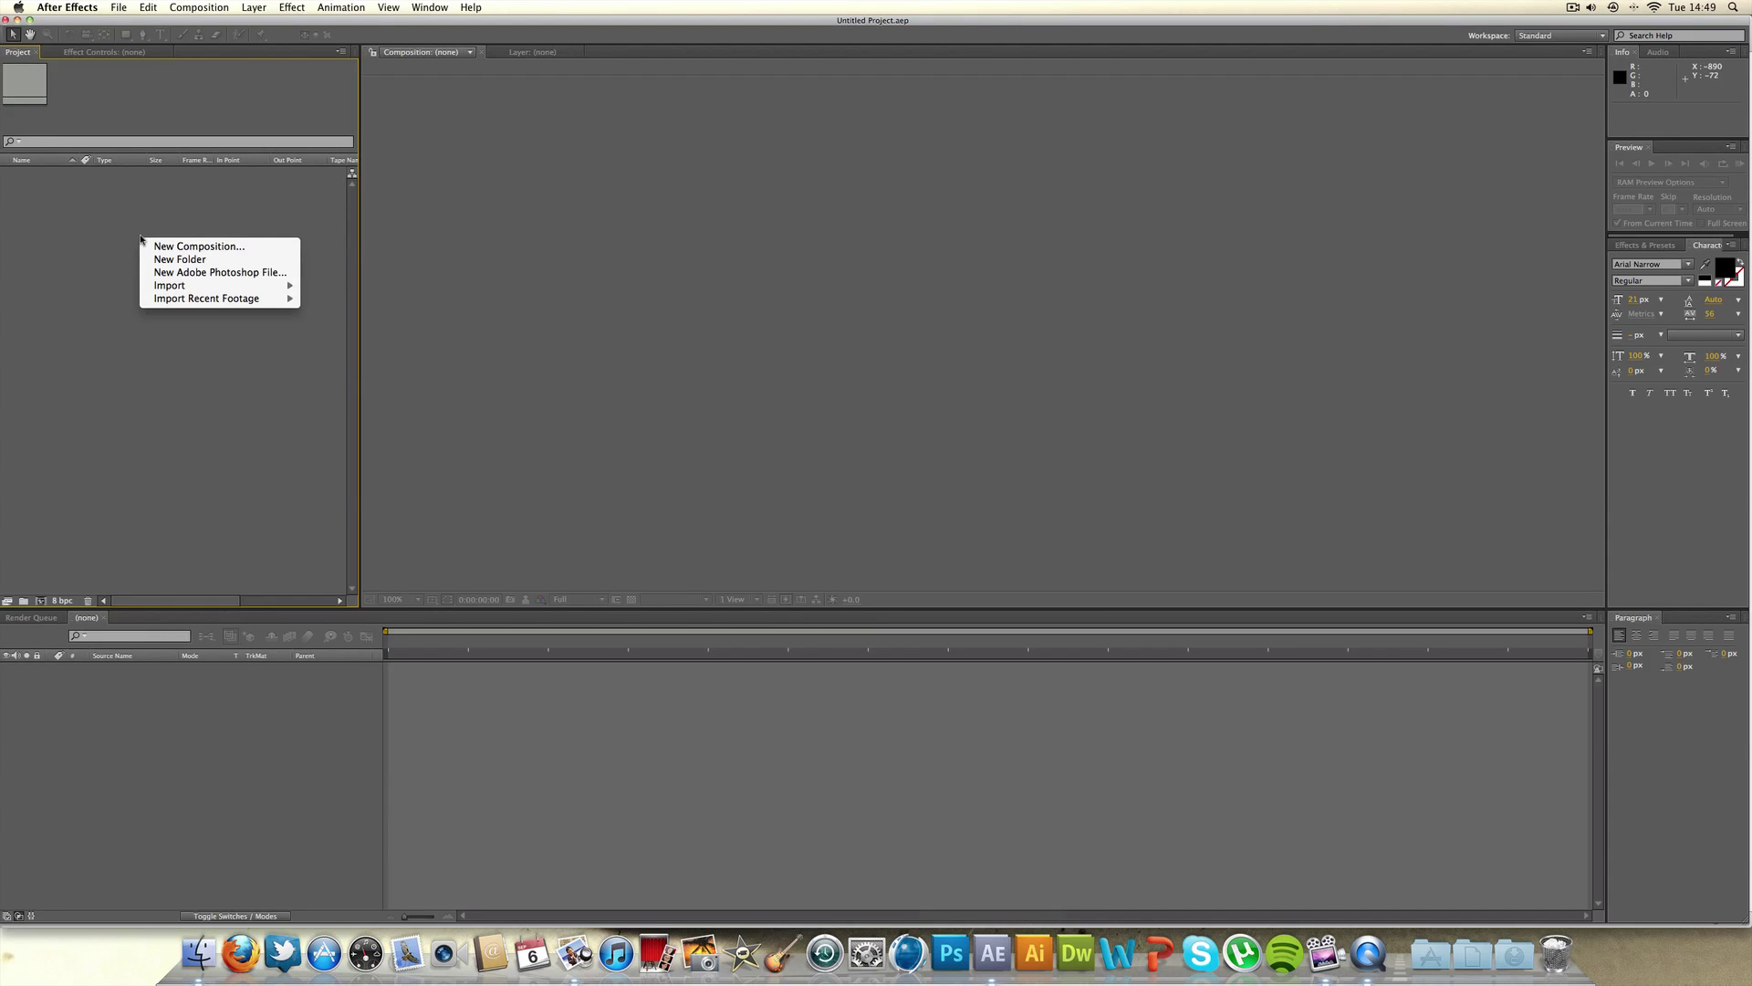
left_click(58, 227)
right_click(74, 235)
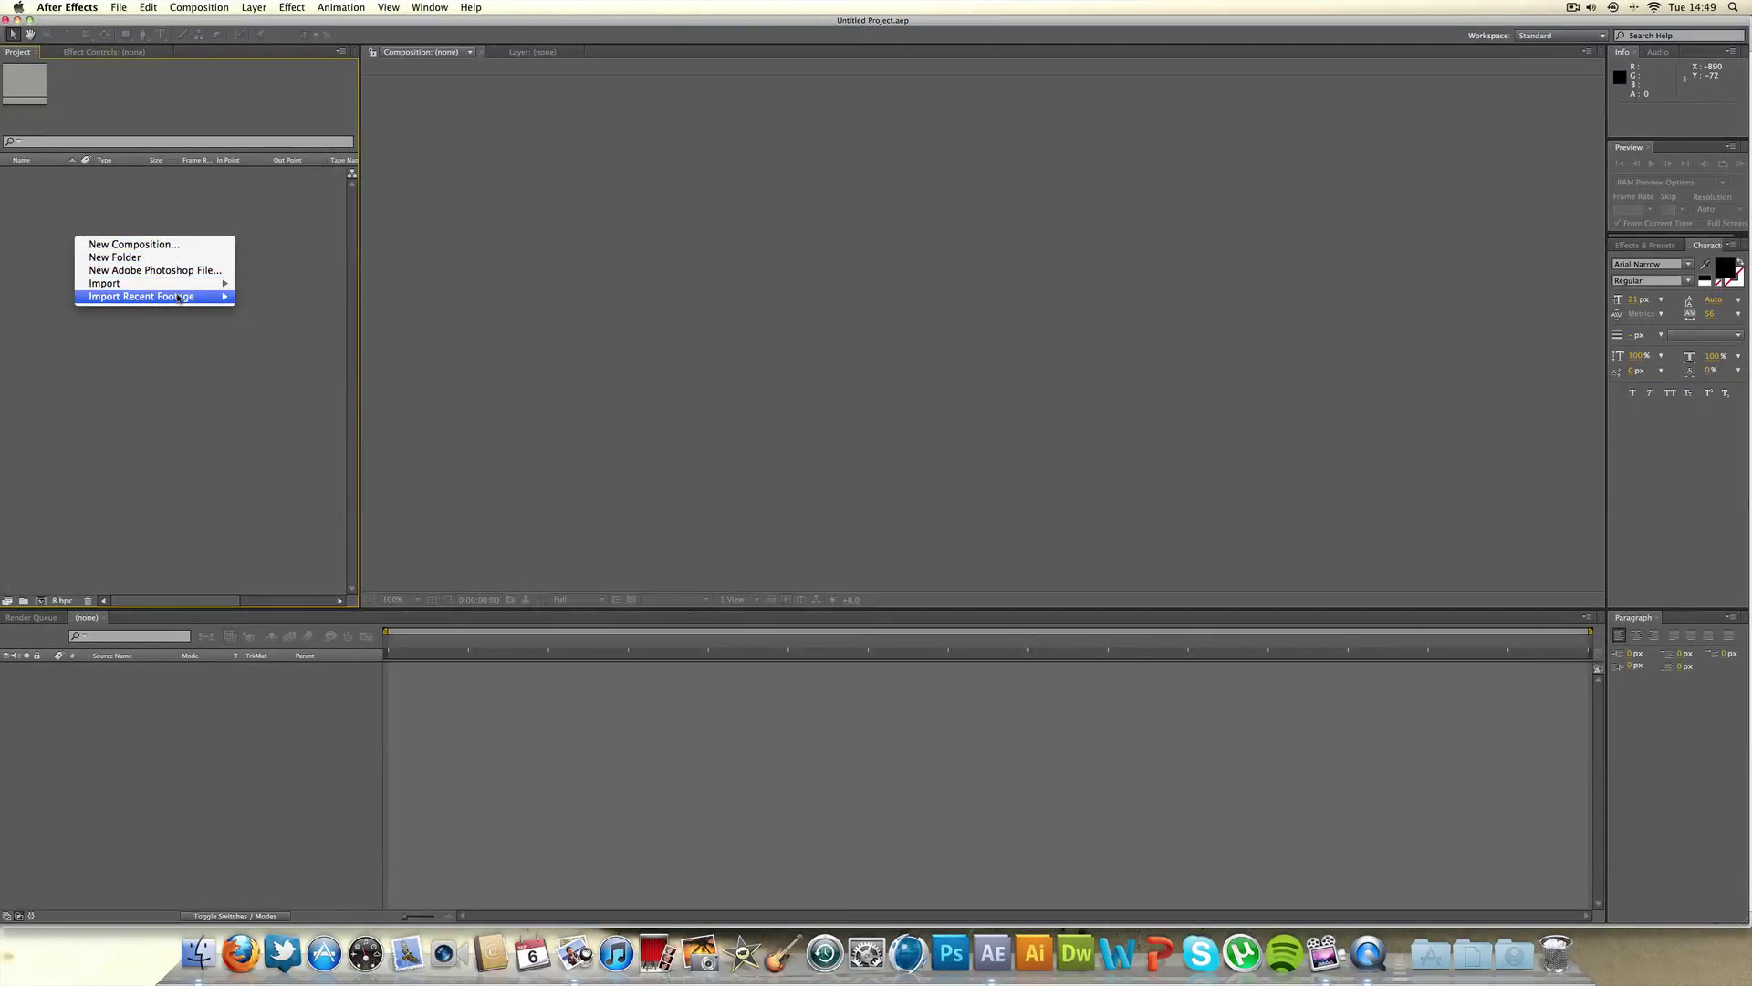
mouse_move(187, 285)
left_click(274, 297)
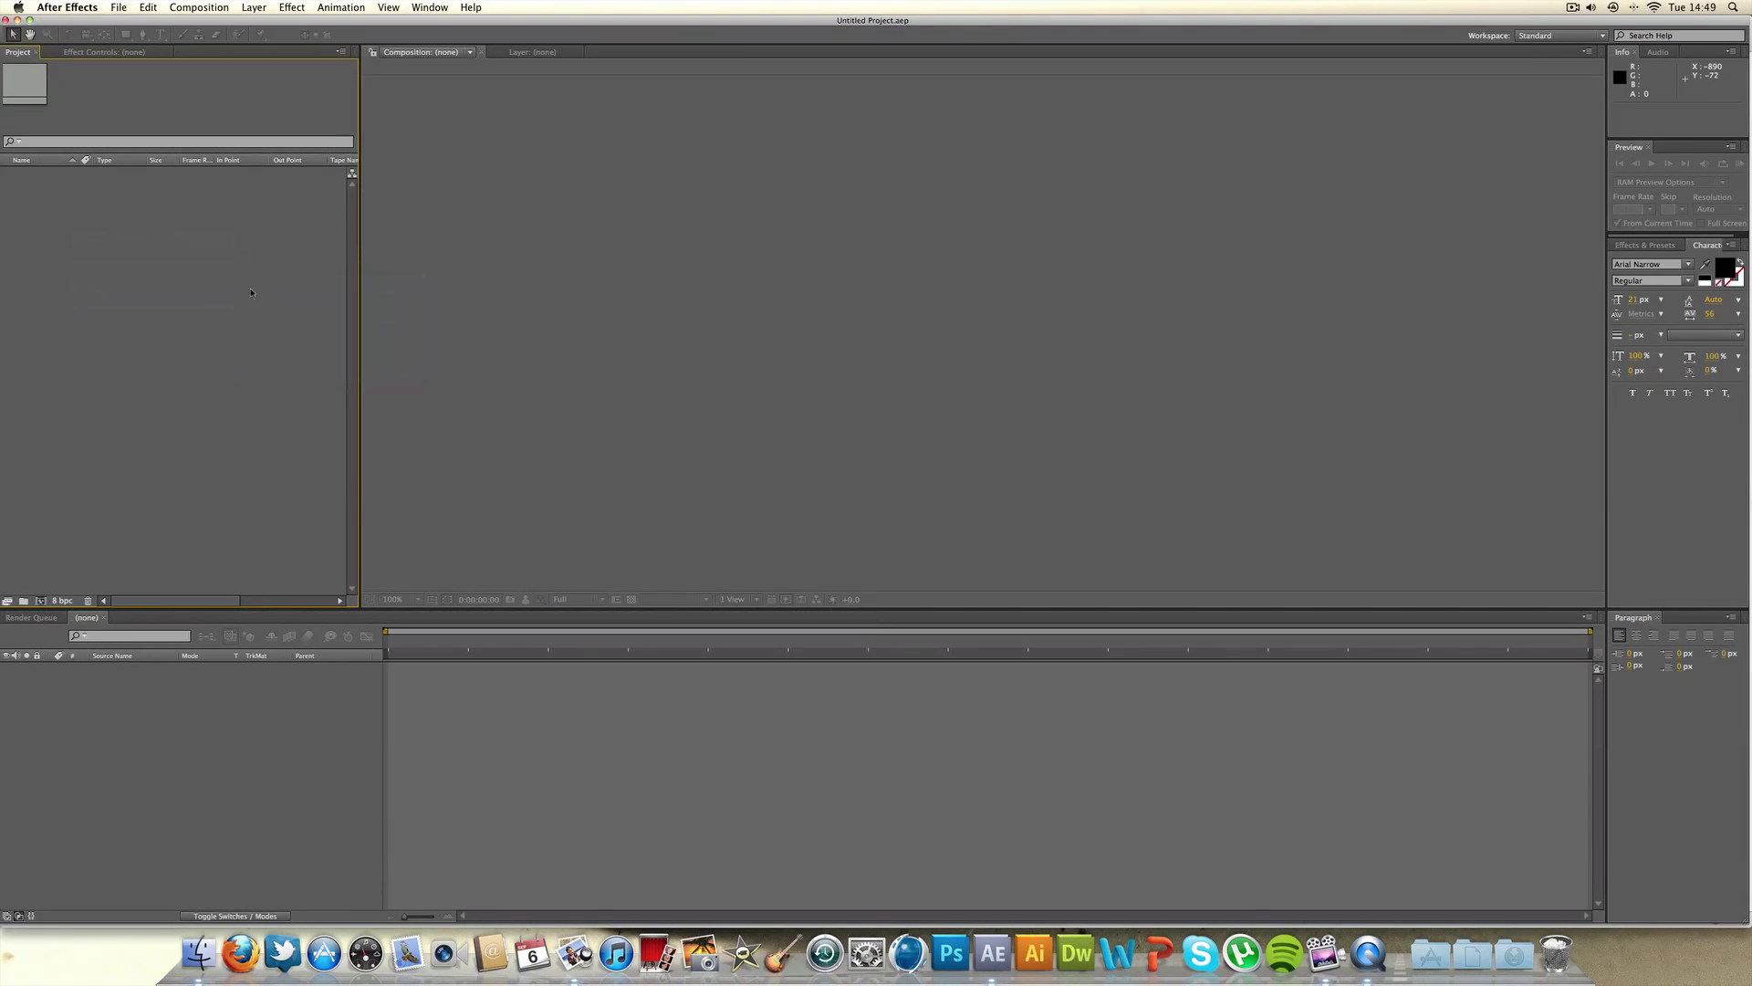
Step: Browse from Graphic Design through C4D, Motion Design, Tutorials and Text Blowing Away to the Sequences folder
scroll(762, 299, "down", 4)
left_click(751, 309)
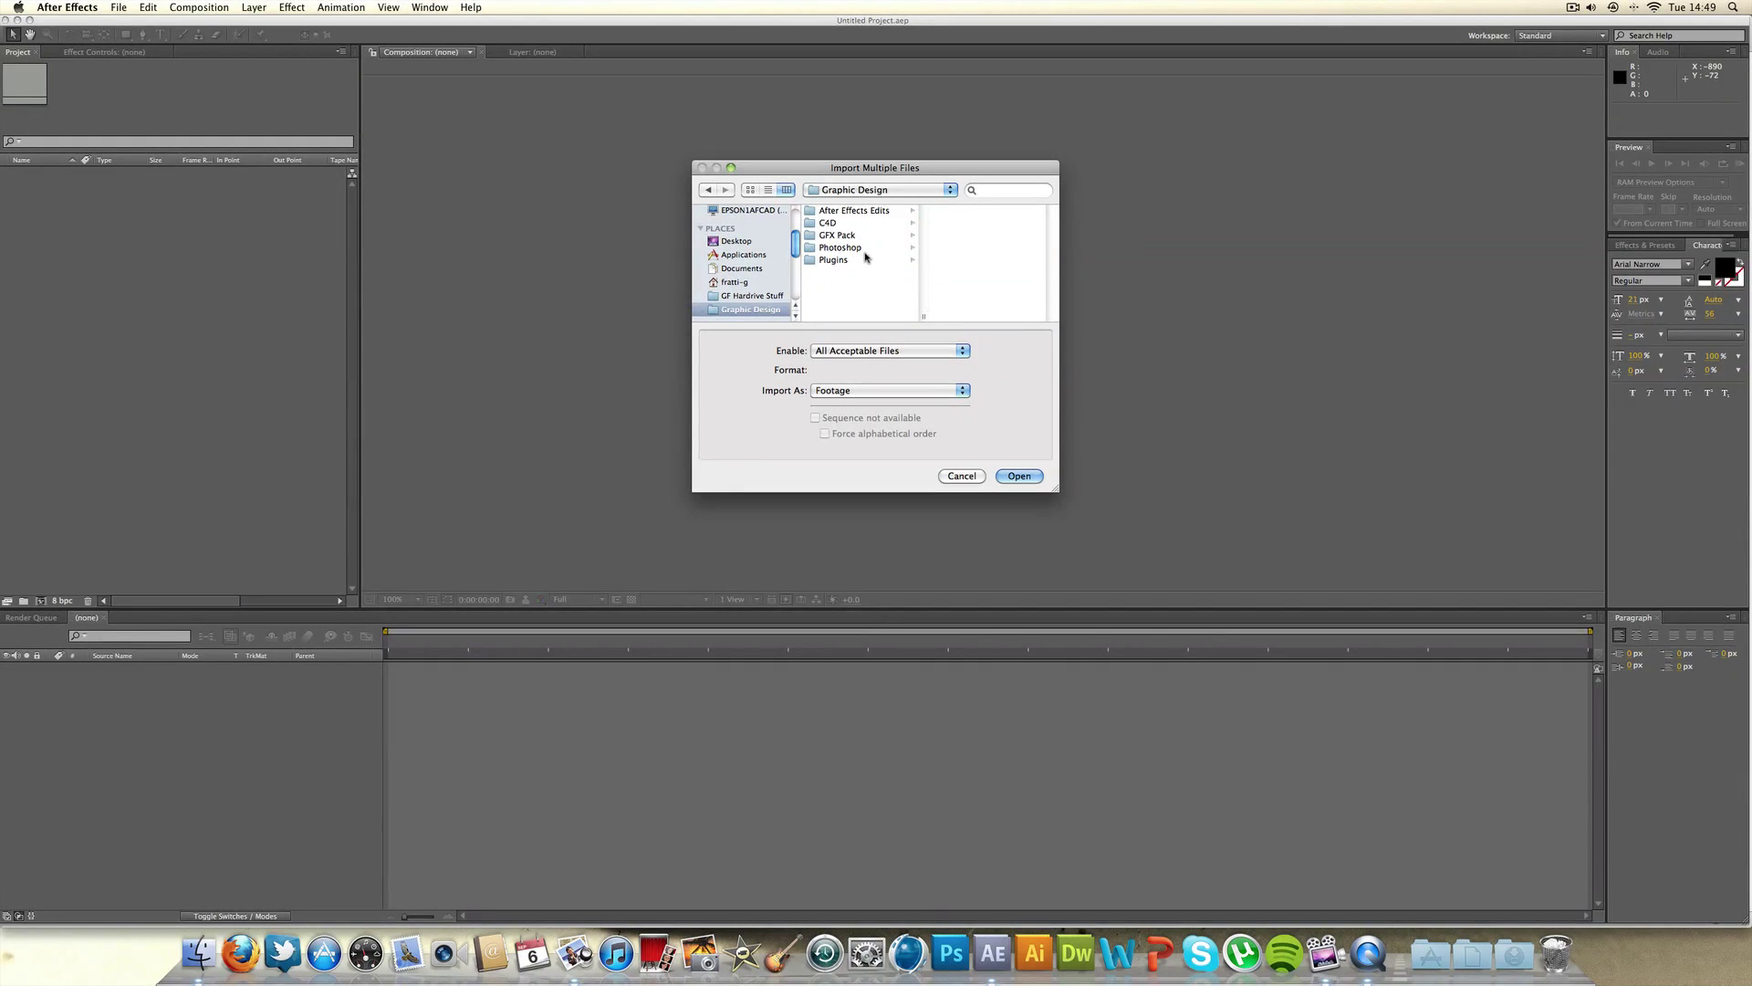
left_click(849, 235)
left_click(858, 222)
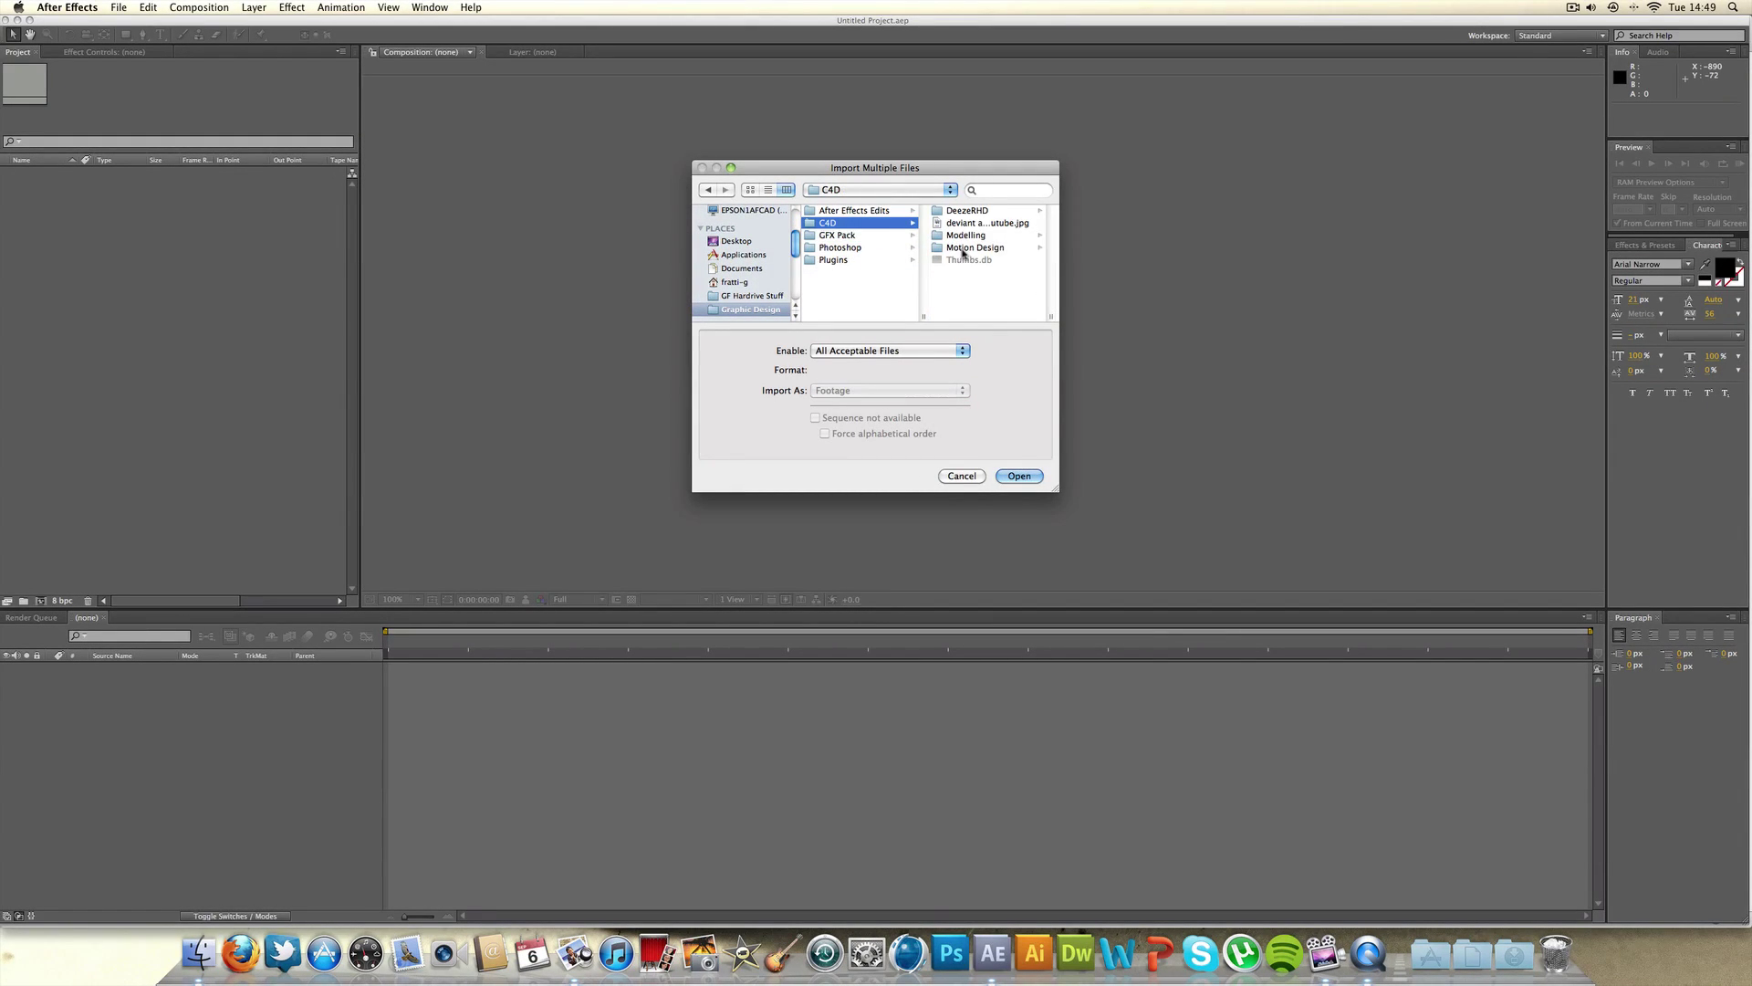
left_click(964, 249)
left_click(967, 222)
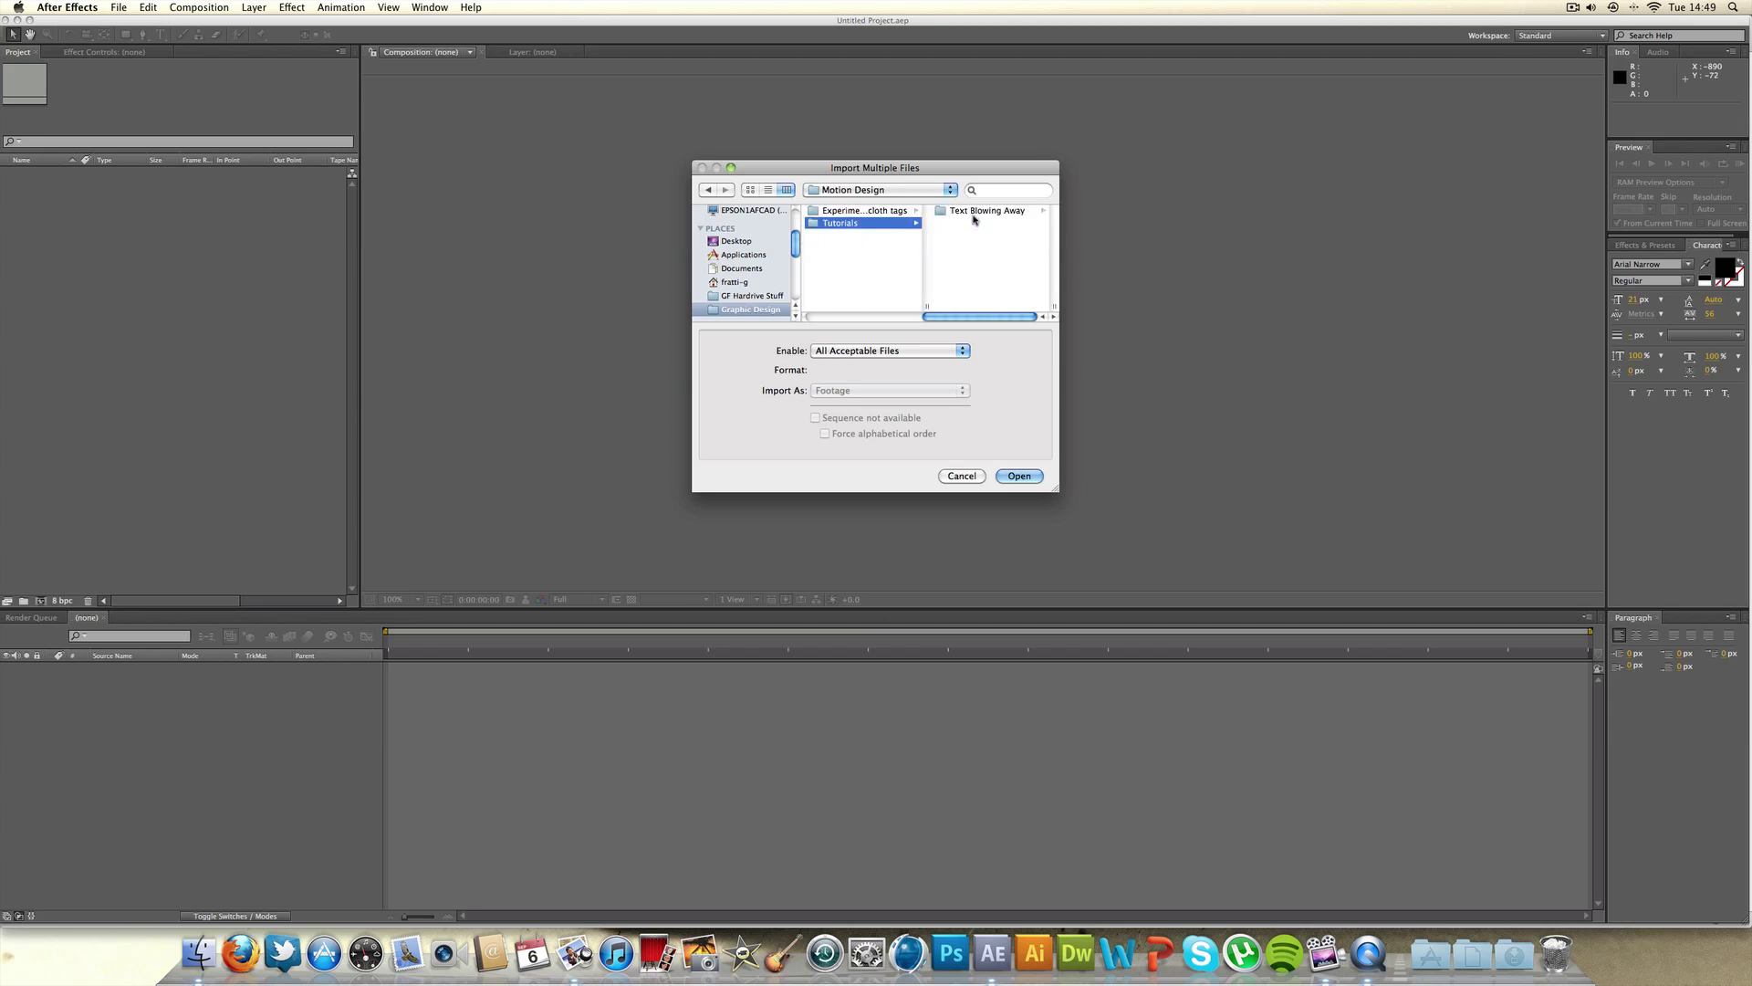
left_click(972, 211)
left_click(972, 236)
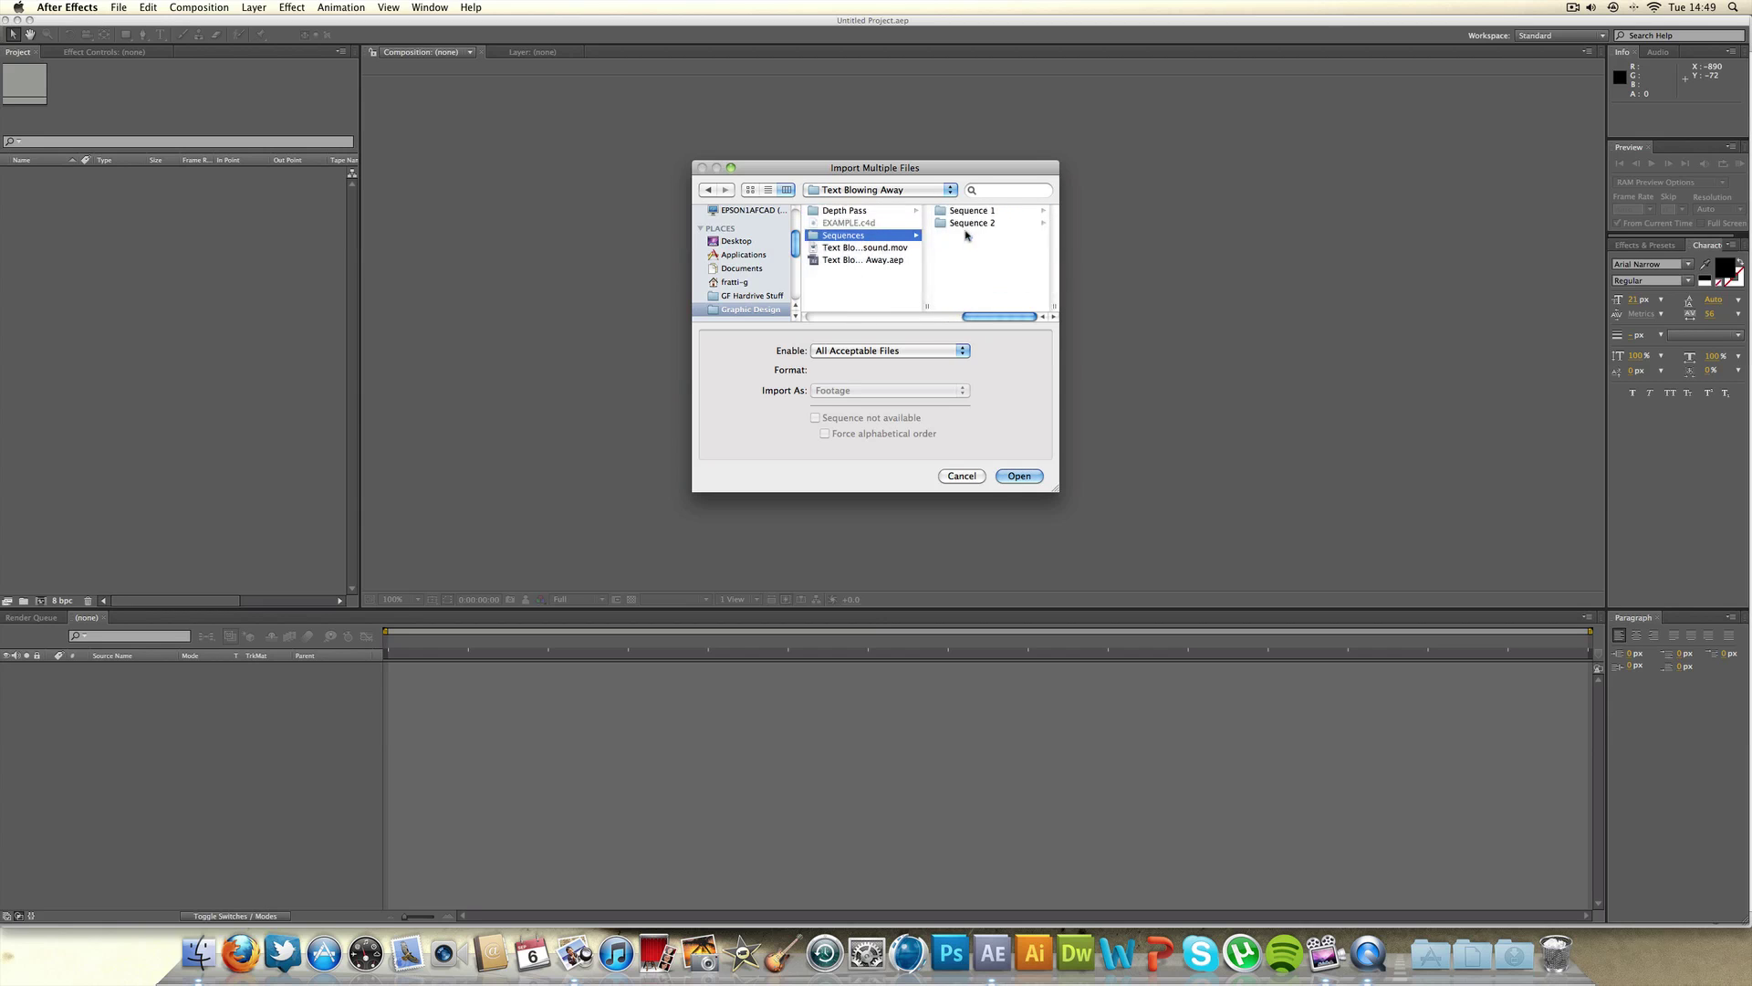
Step: Import all the images in the Sequence 1 folder as a PNG sequence
left_click(960, 211)
left_click(961, 213)
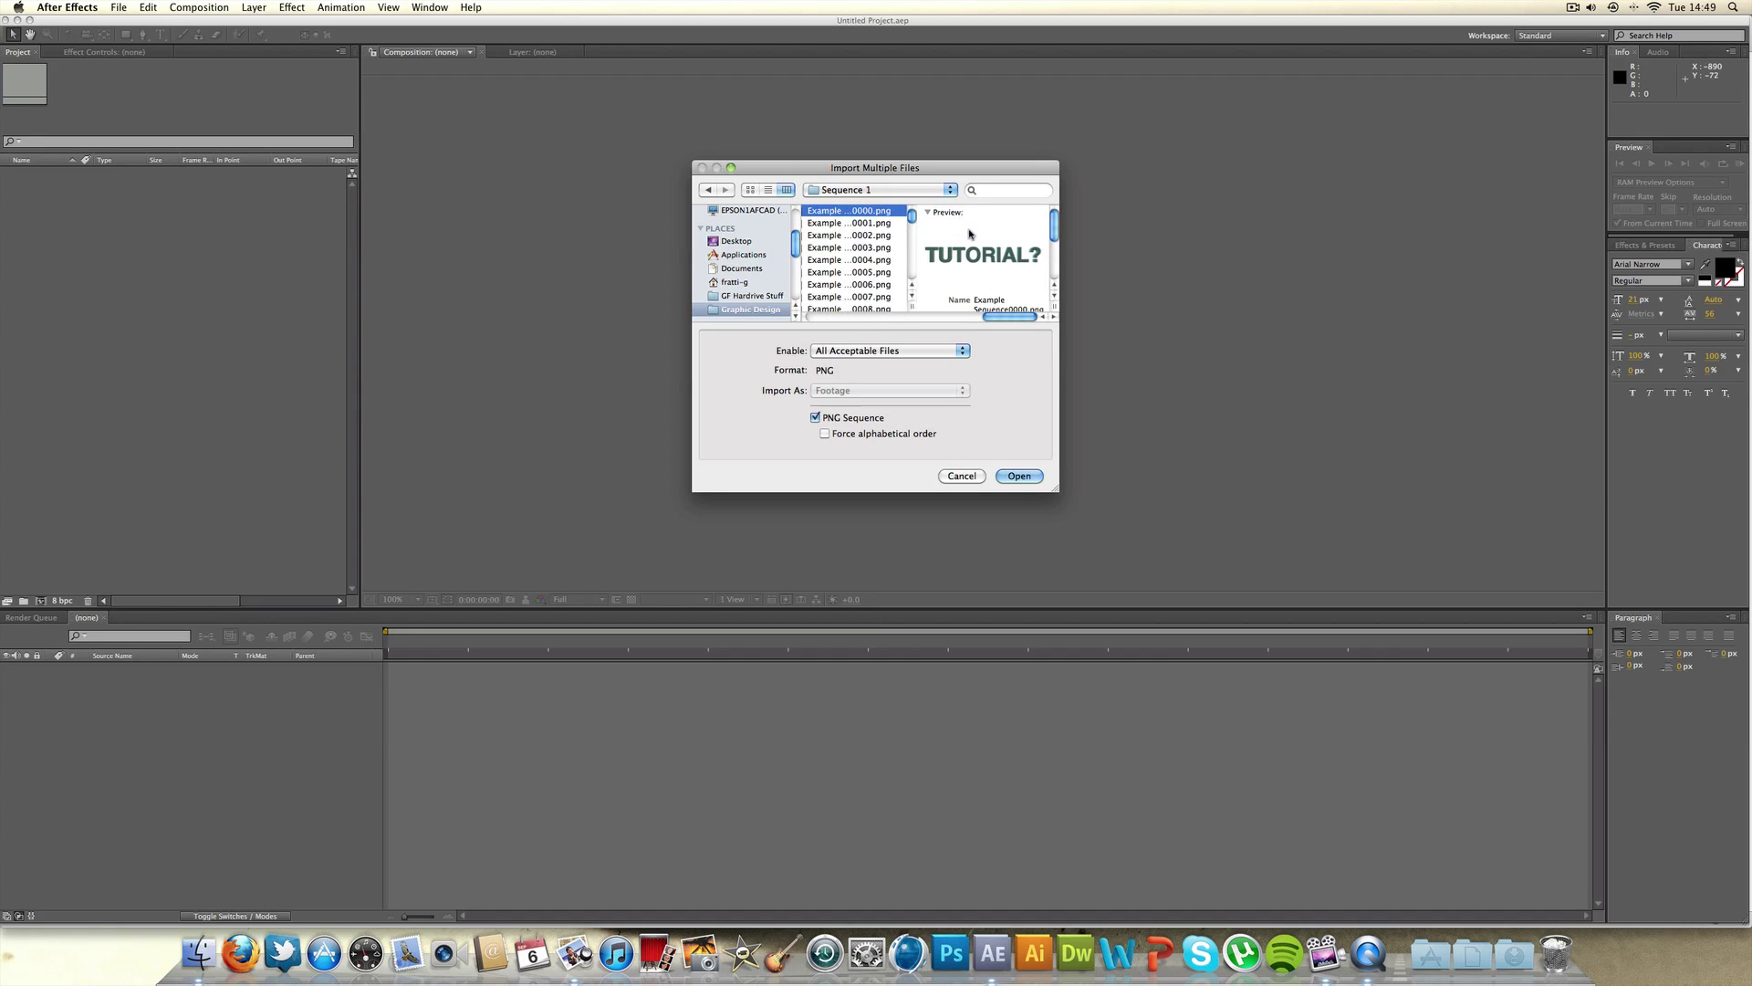
key("super+a")
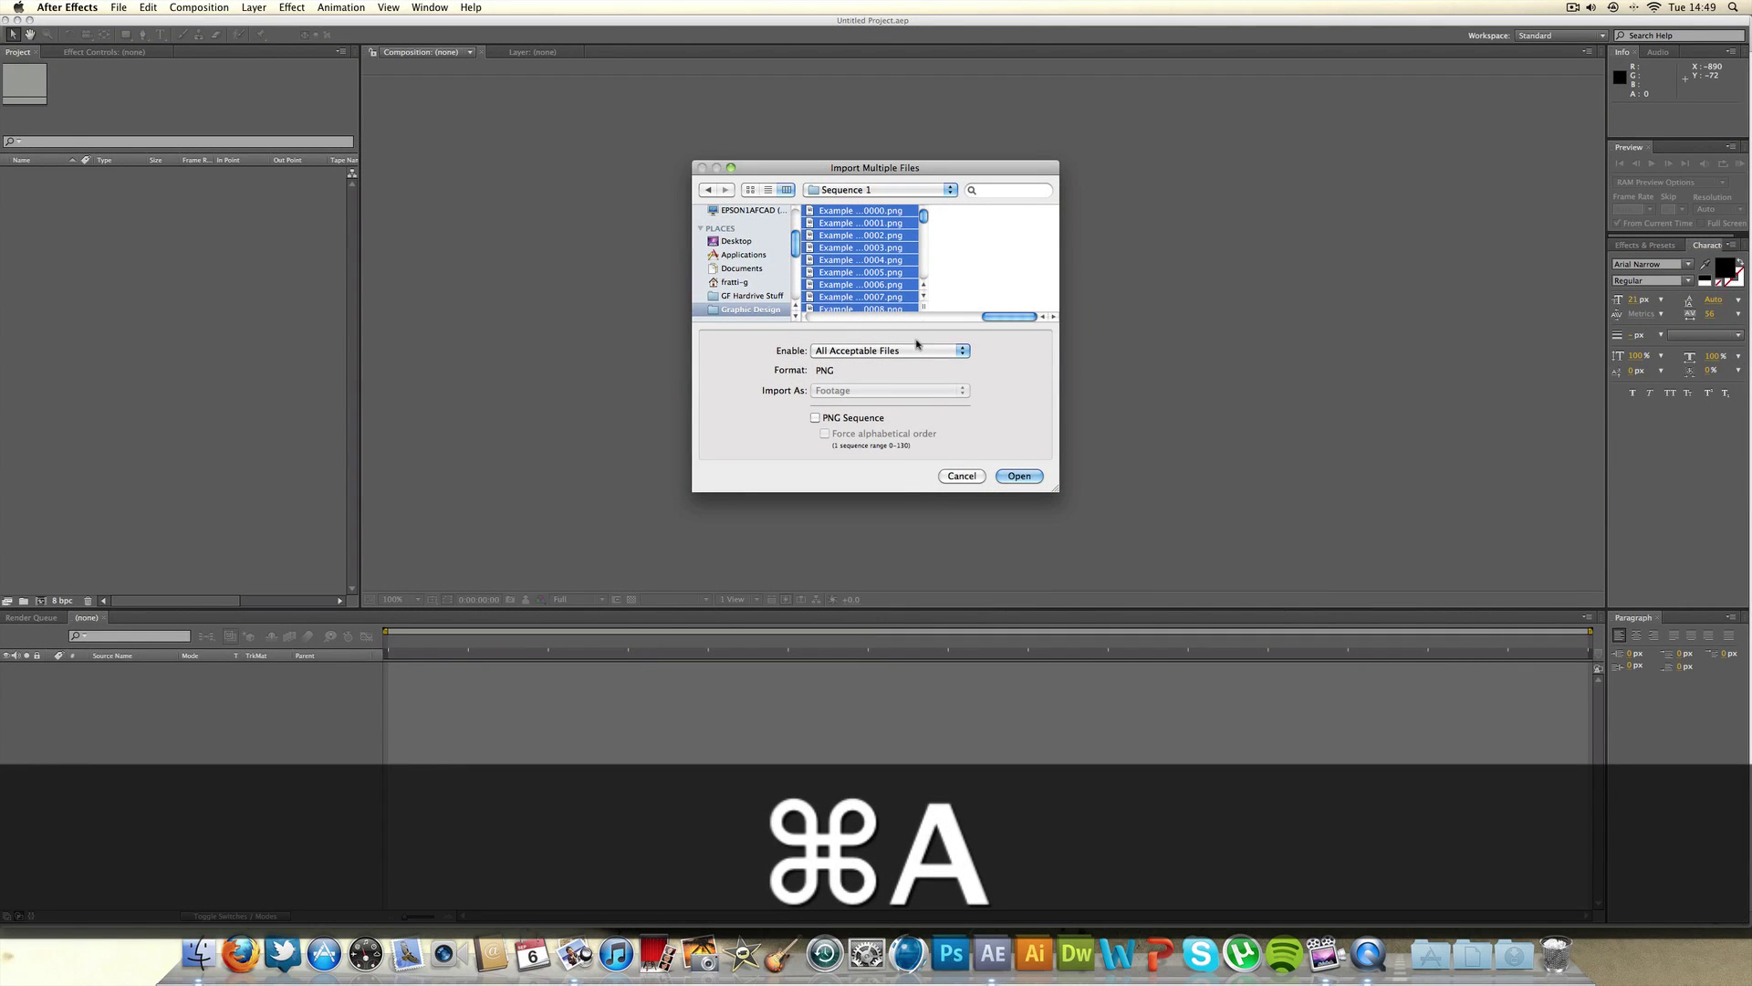
left_click(847, 420)
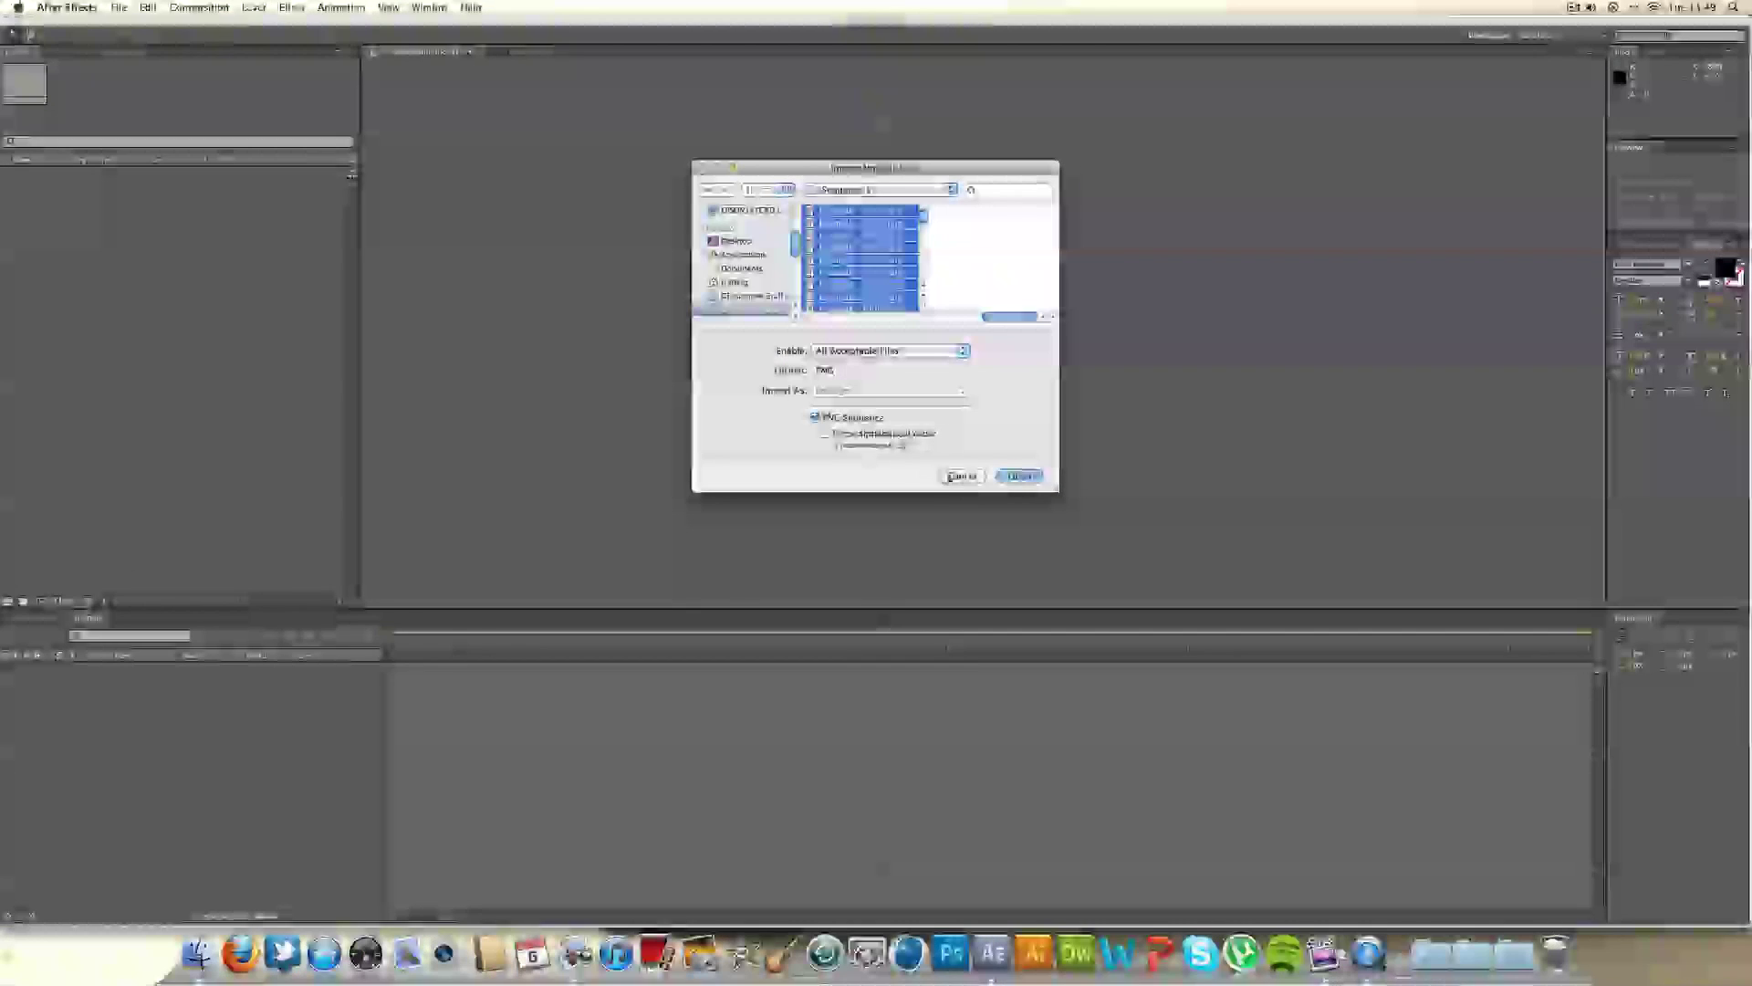
left_click(1017, 477)
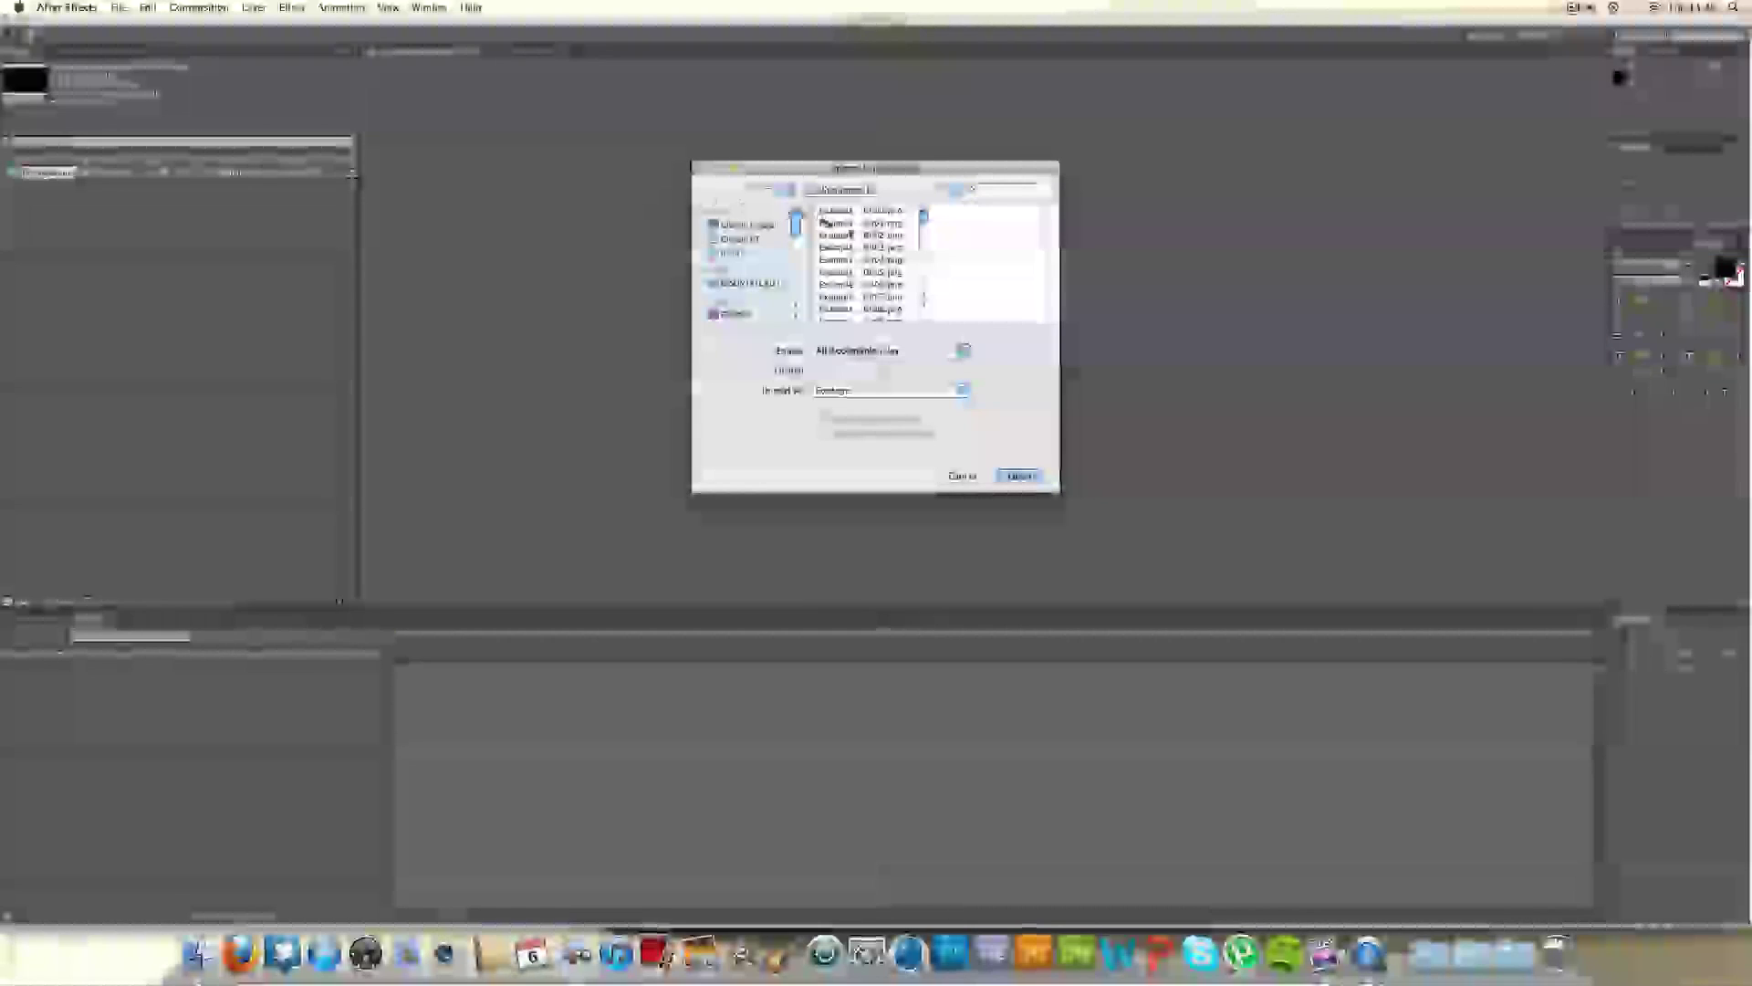
Step: Import all the images in the Sequence 2 folder as a PNG sequence
left_click(920, 190)
left_click(912, 212)
left_click(854, 223)
left_click(1001, 260)
key("super+a")
left_click(1016, 476)
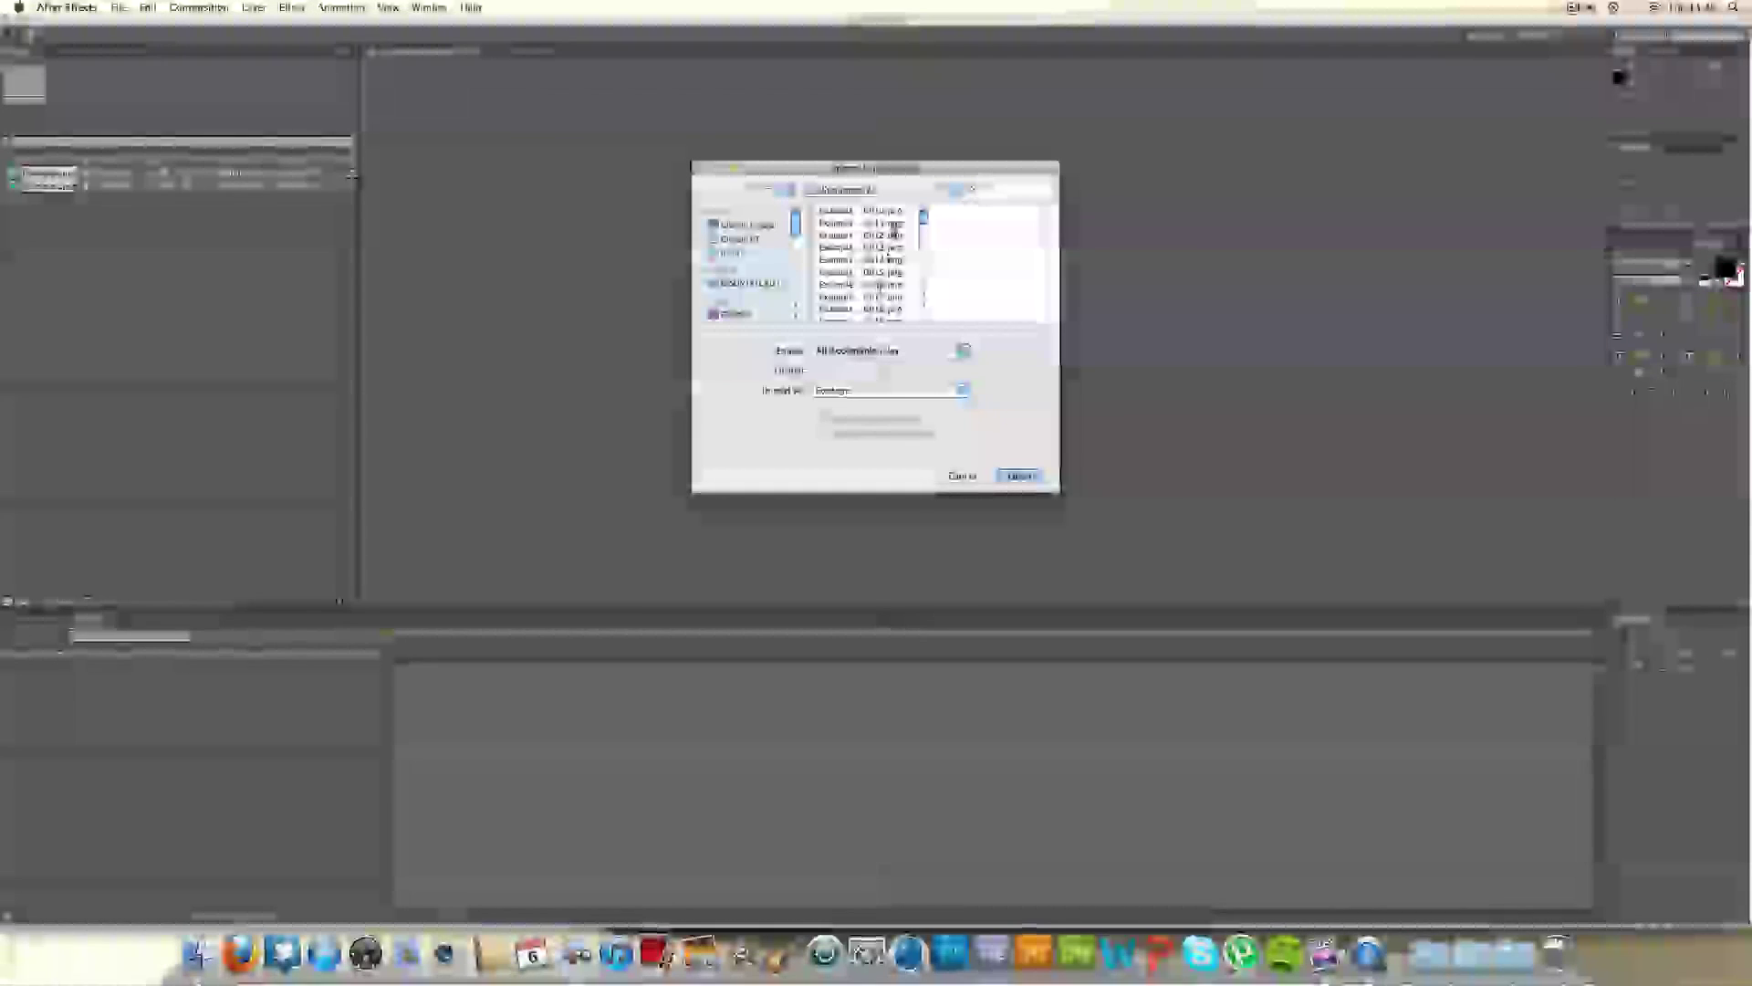
Step: Import all the depth images in the Depth Pass folder's Pass 1 subfolder as a PNG sequence
left_click(895, 189)
left_click(840, 216)
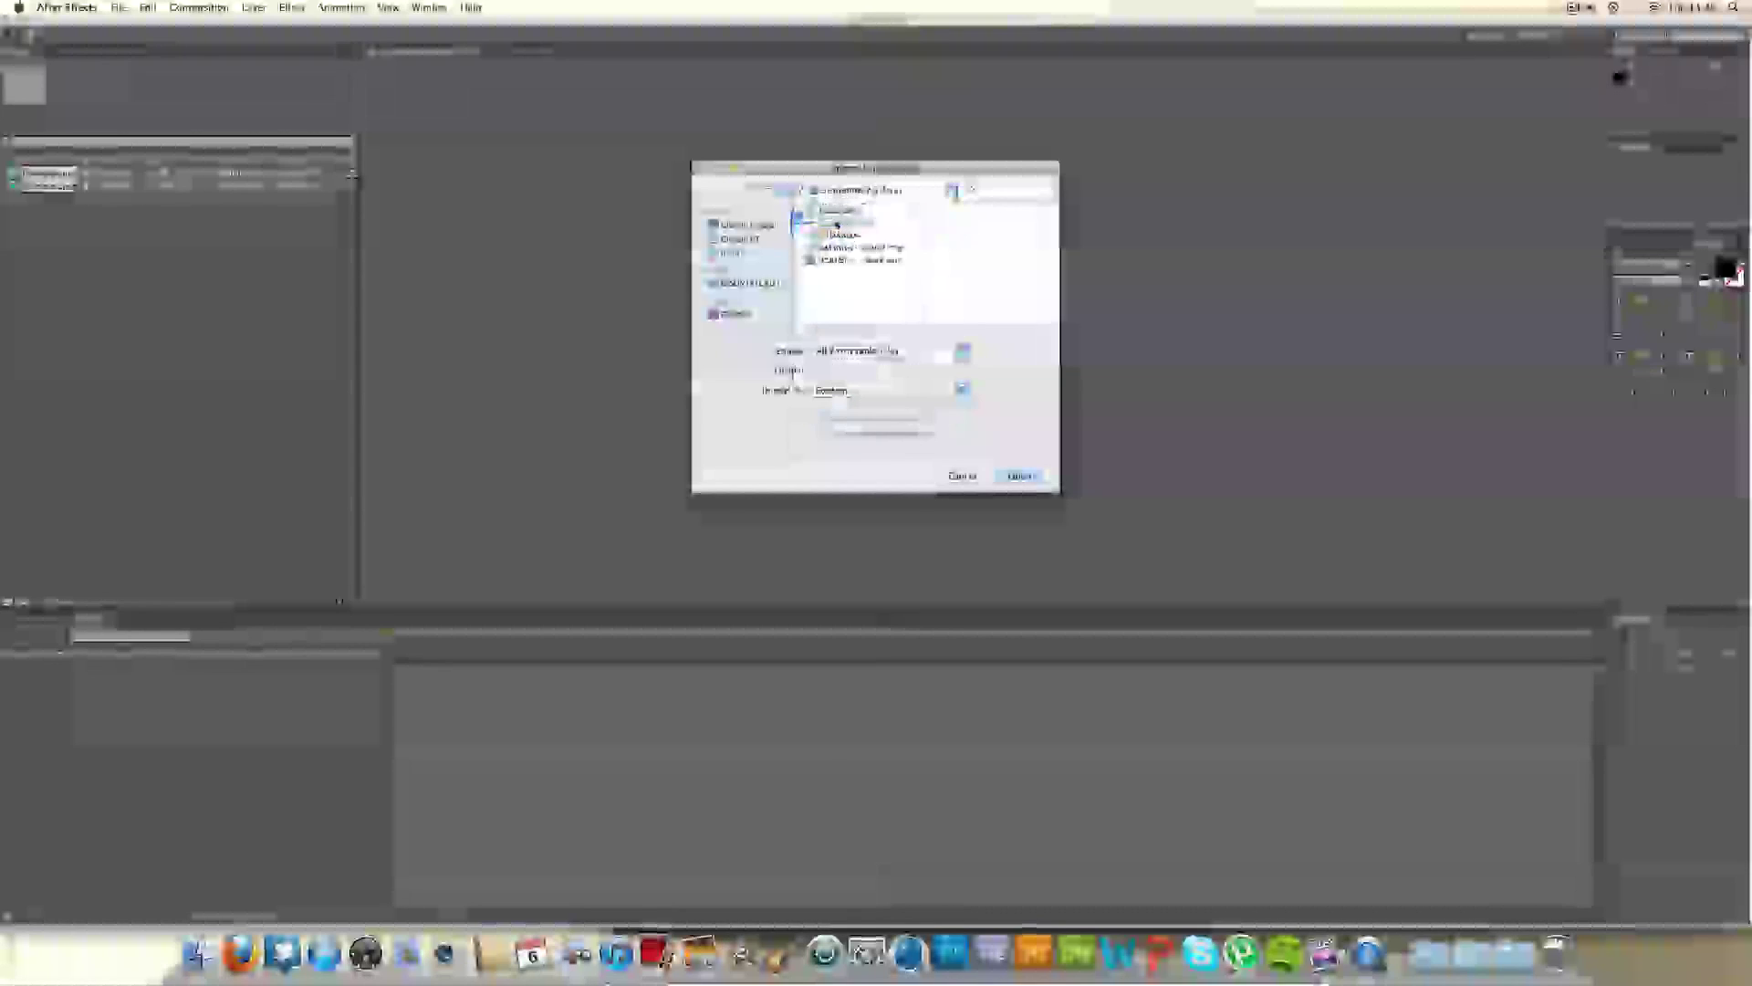
left_click(965, 235)
key("cmd+a")
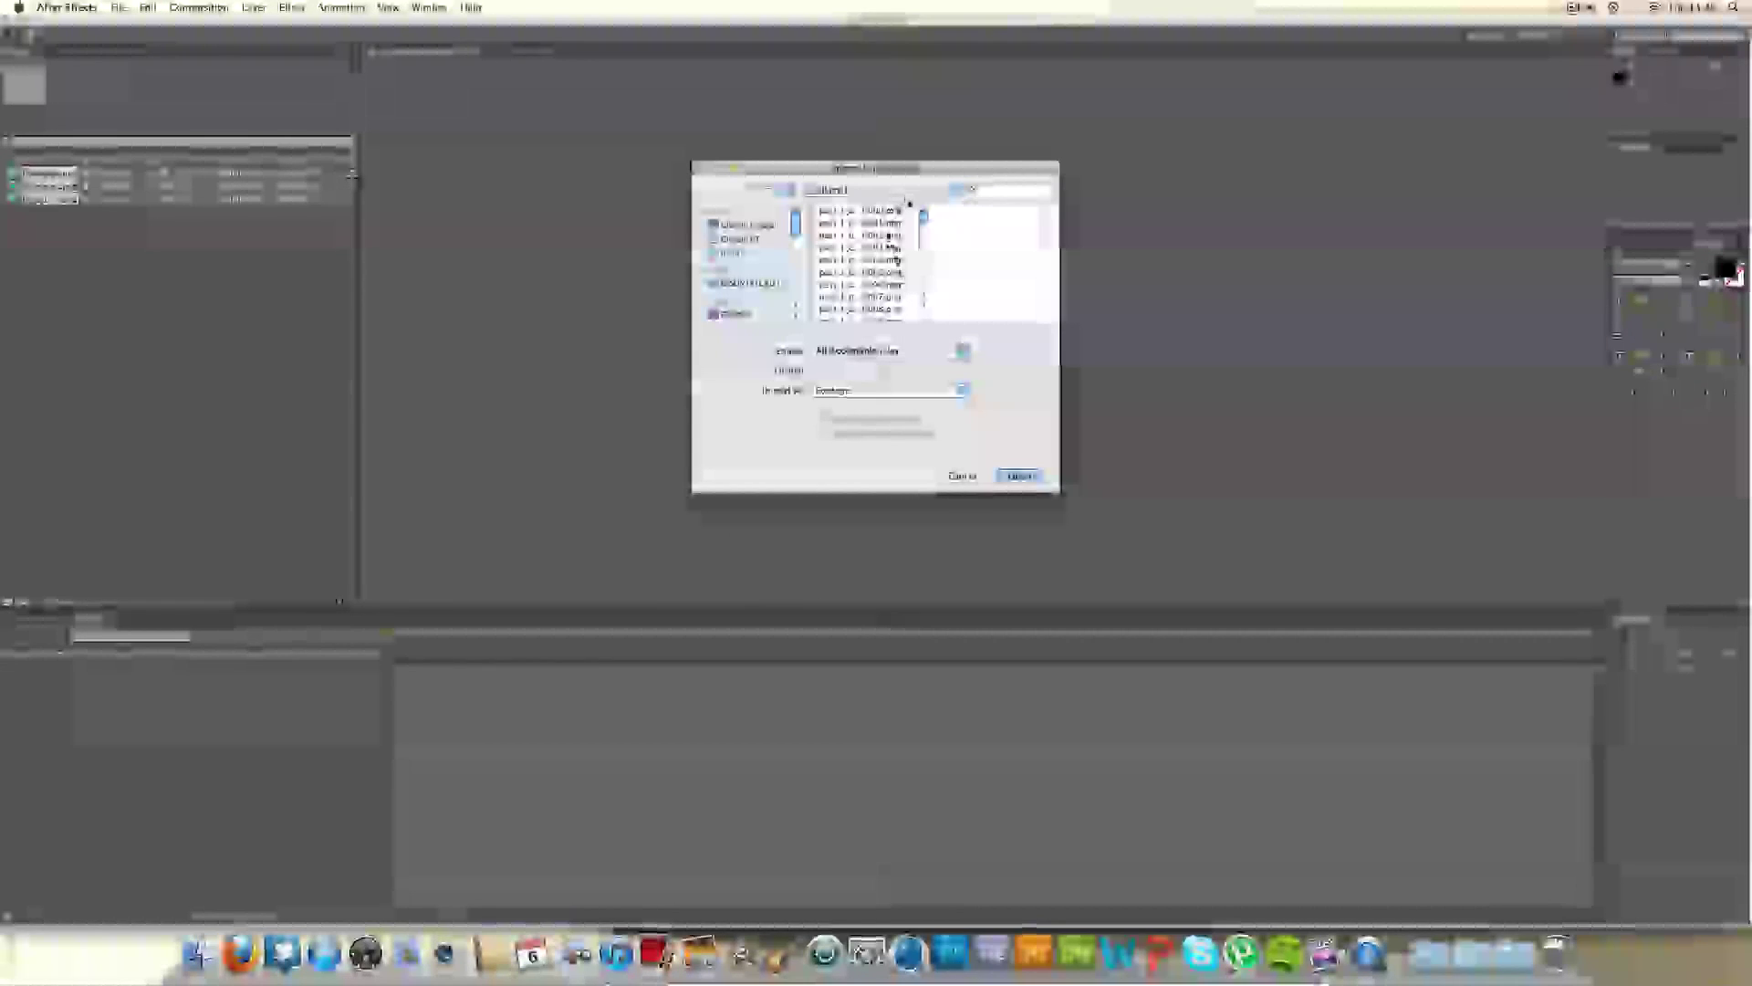
Step: Import all the depth images in the Pass 2 folder as a PNG sequence and finish the multiple-file import
left_click(914, 190)
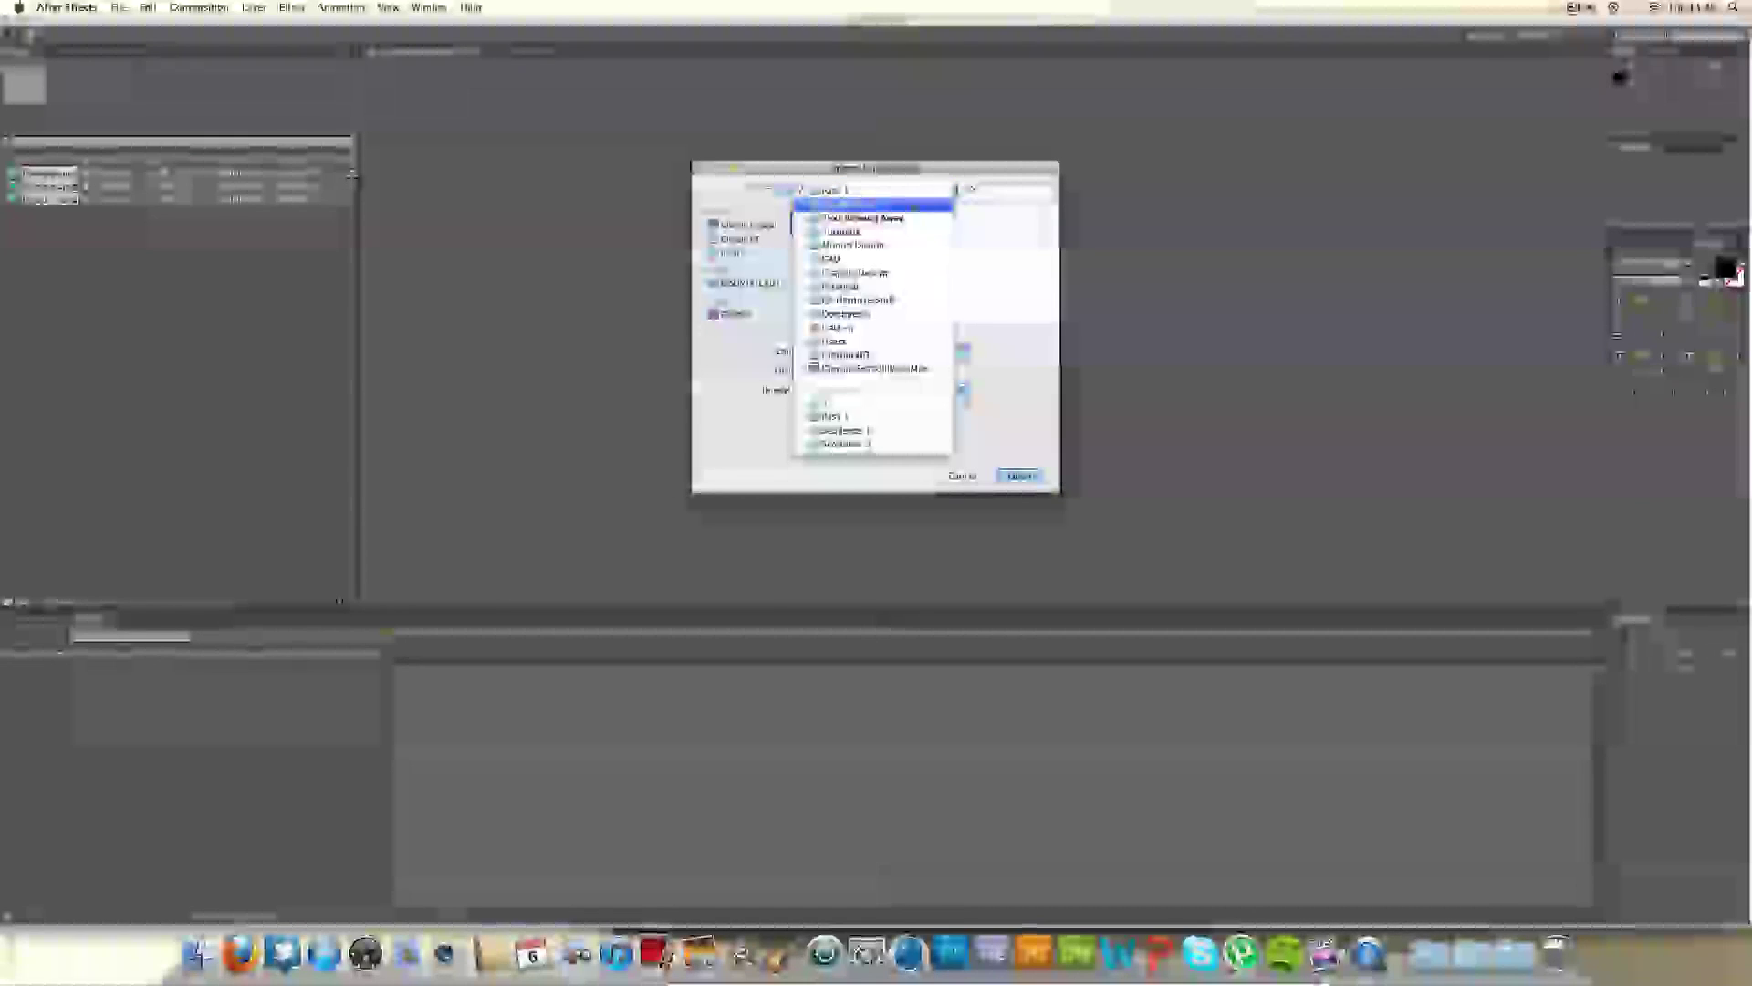
left_click(855, 206)
key("super+a")
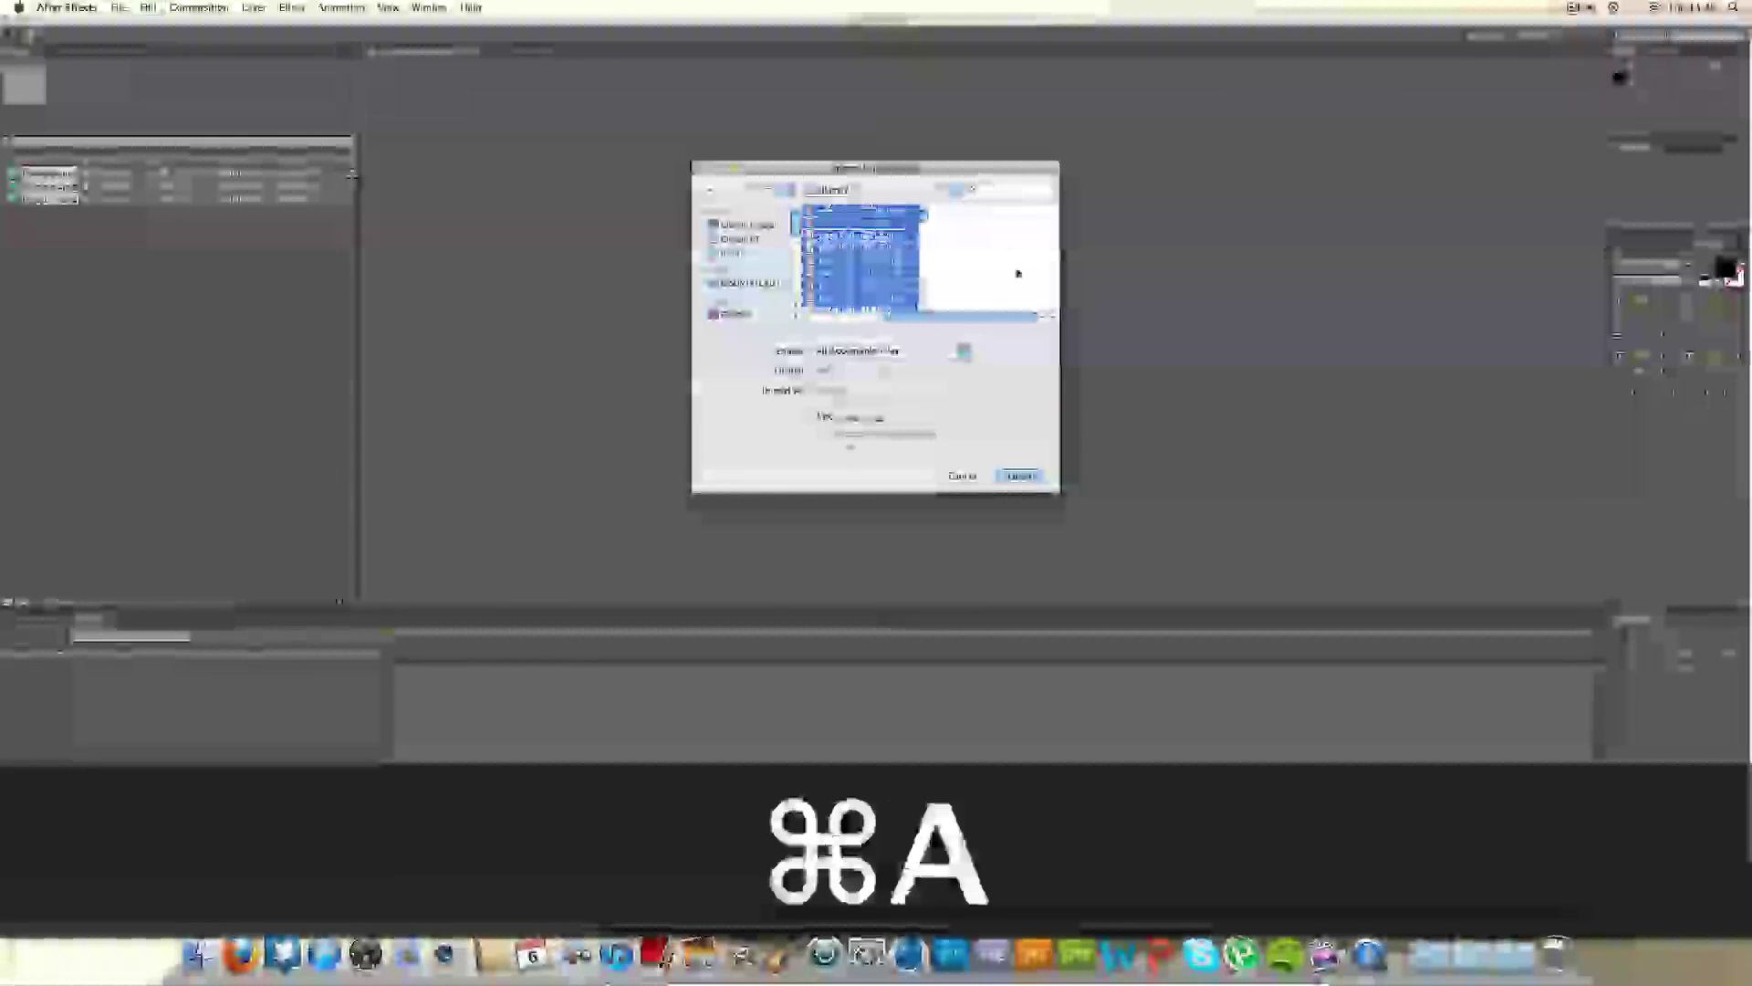
left_click(825, 417)
left_click(1019, 475)
left_click(962, 474)
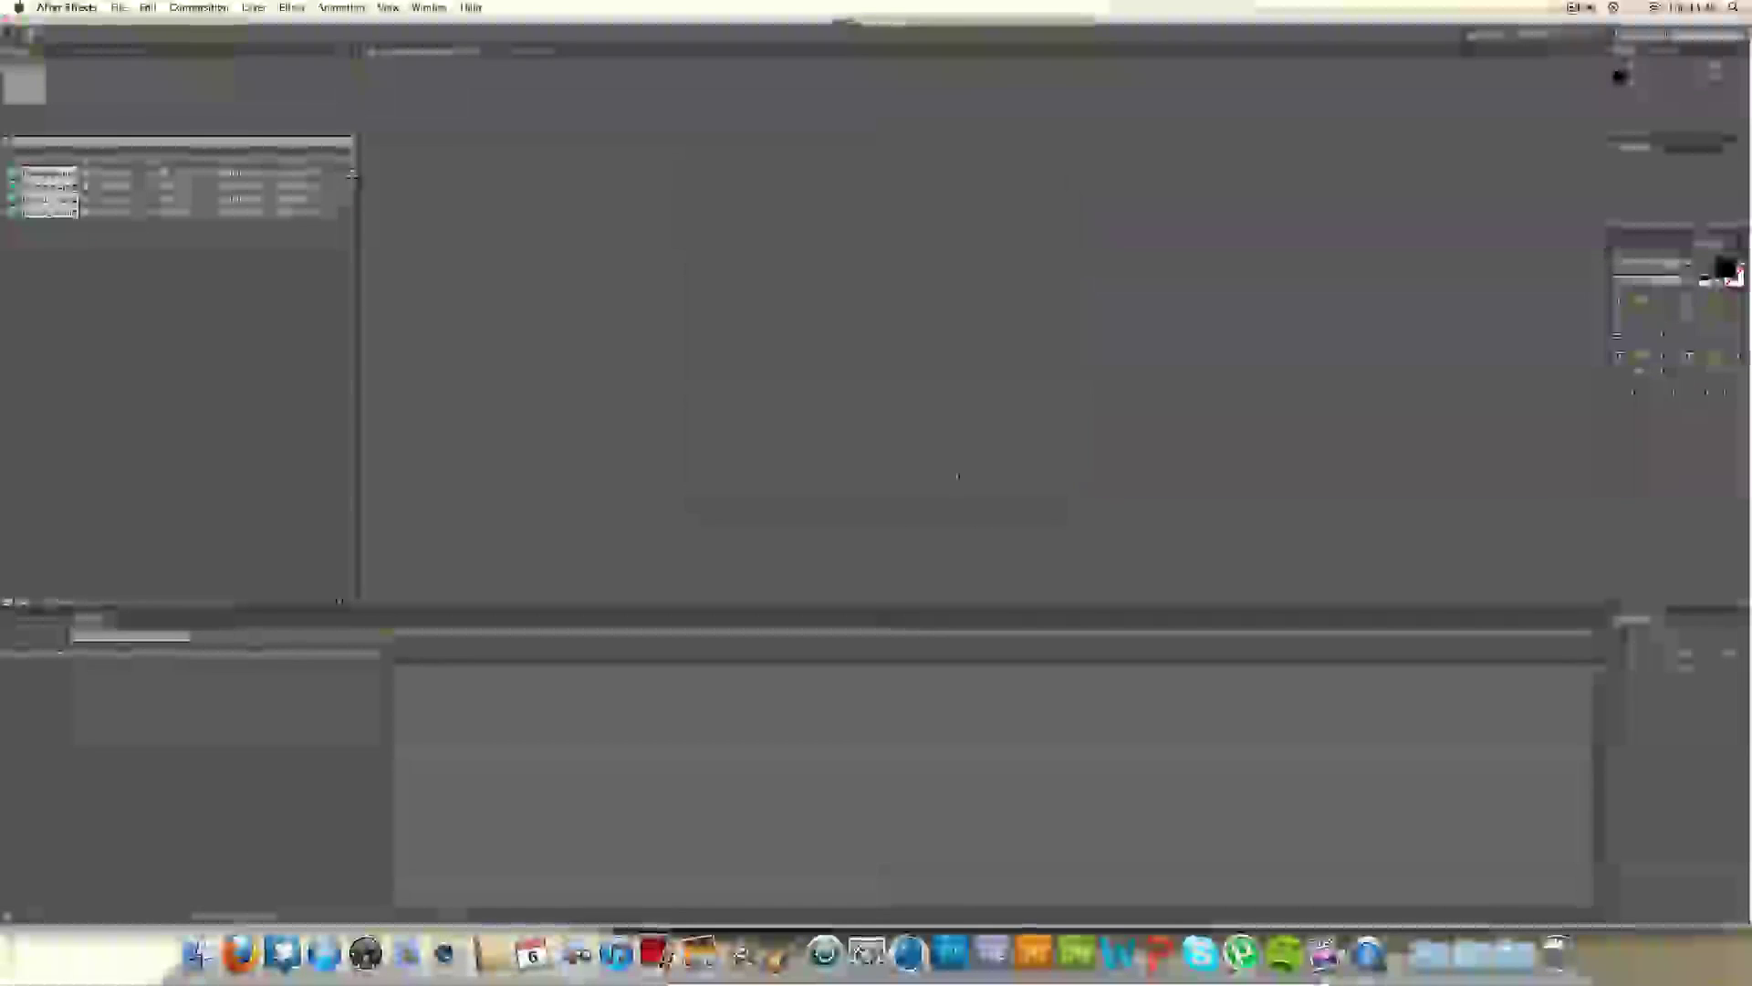
Step: Create a composition from the Example Sequence[0000-0130] footage and set the project colour depth to 16 bpc
left_click(46, 176)
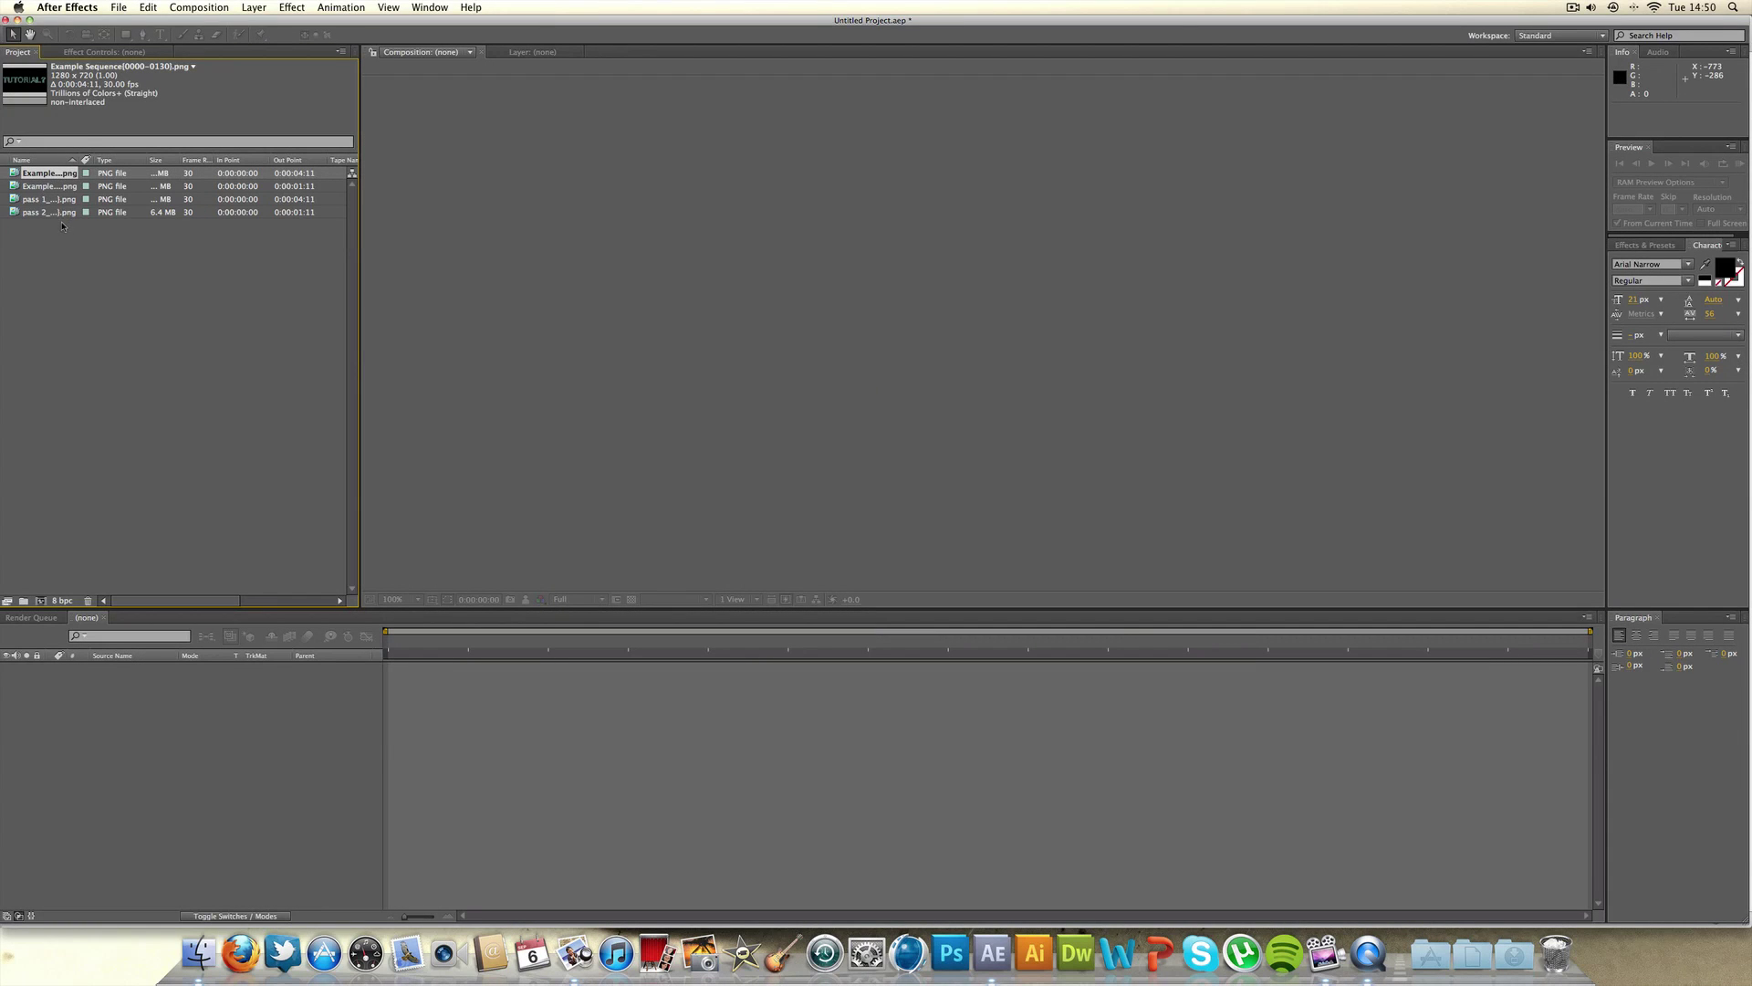
left_click_drag(52, 174, 120, 453)
left_click(41, 601)
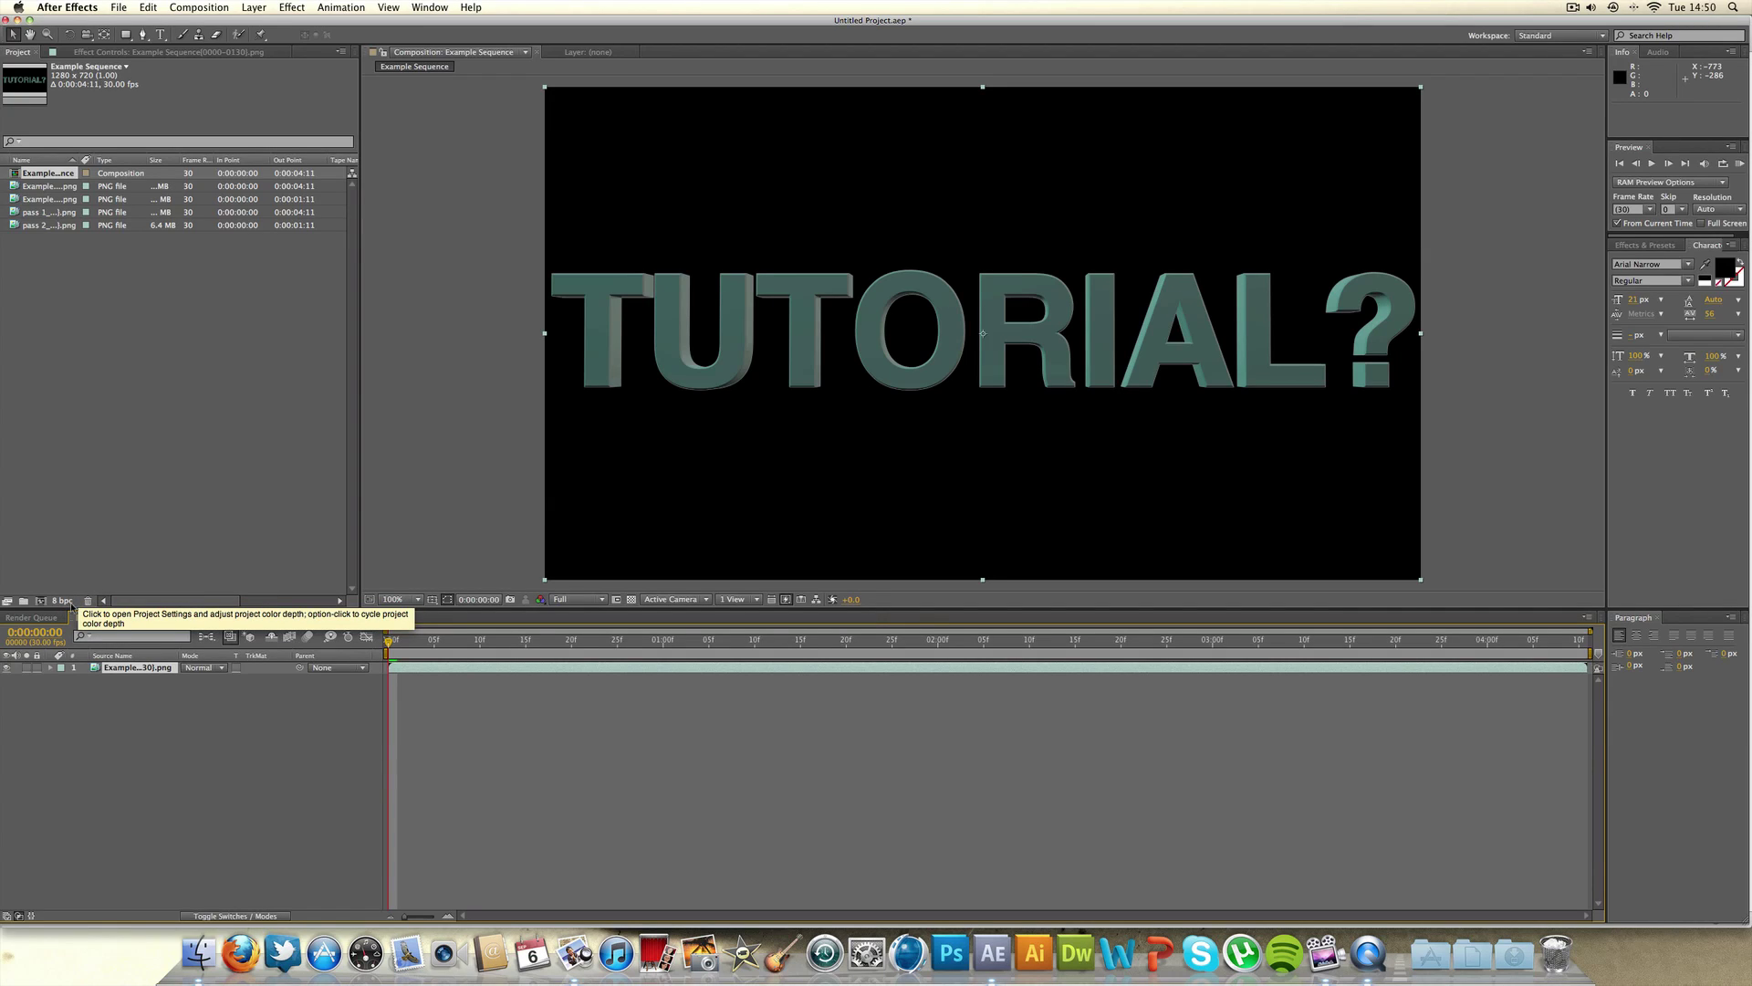
key("alt")
left_click(71, 604, "alt")
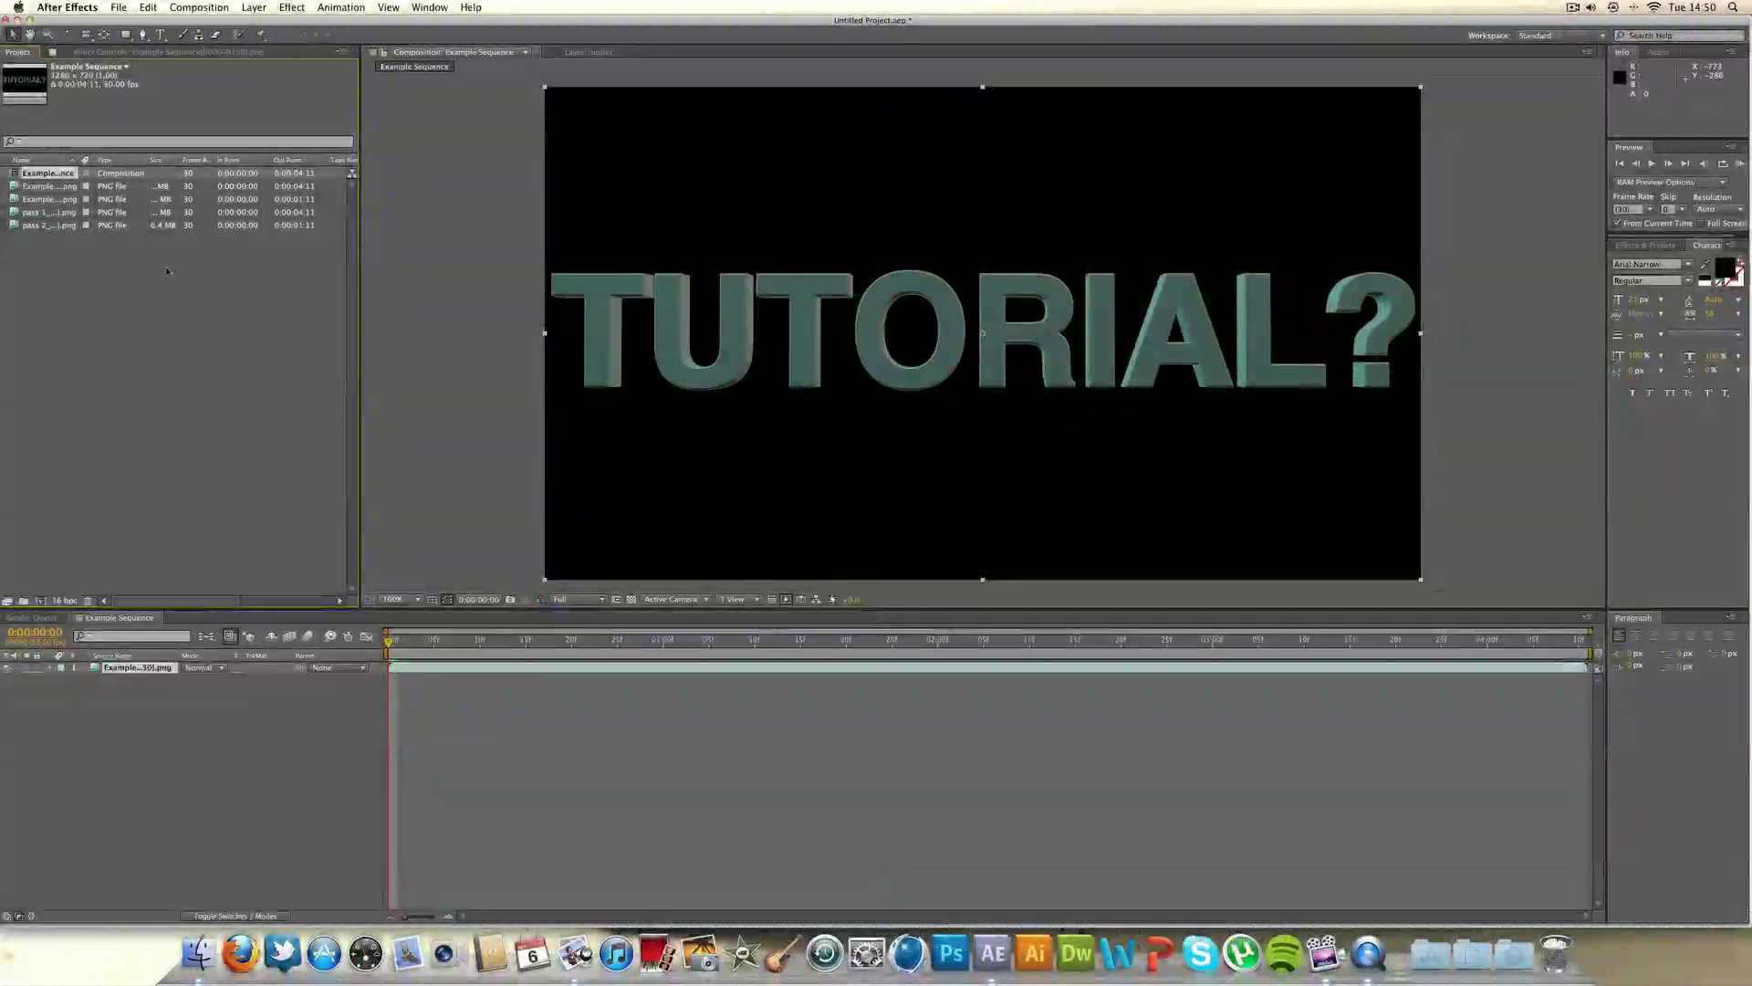
key("space")
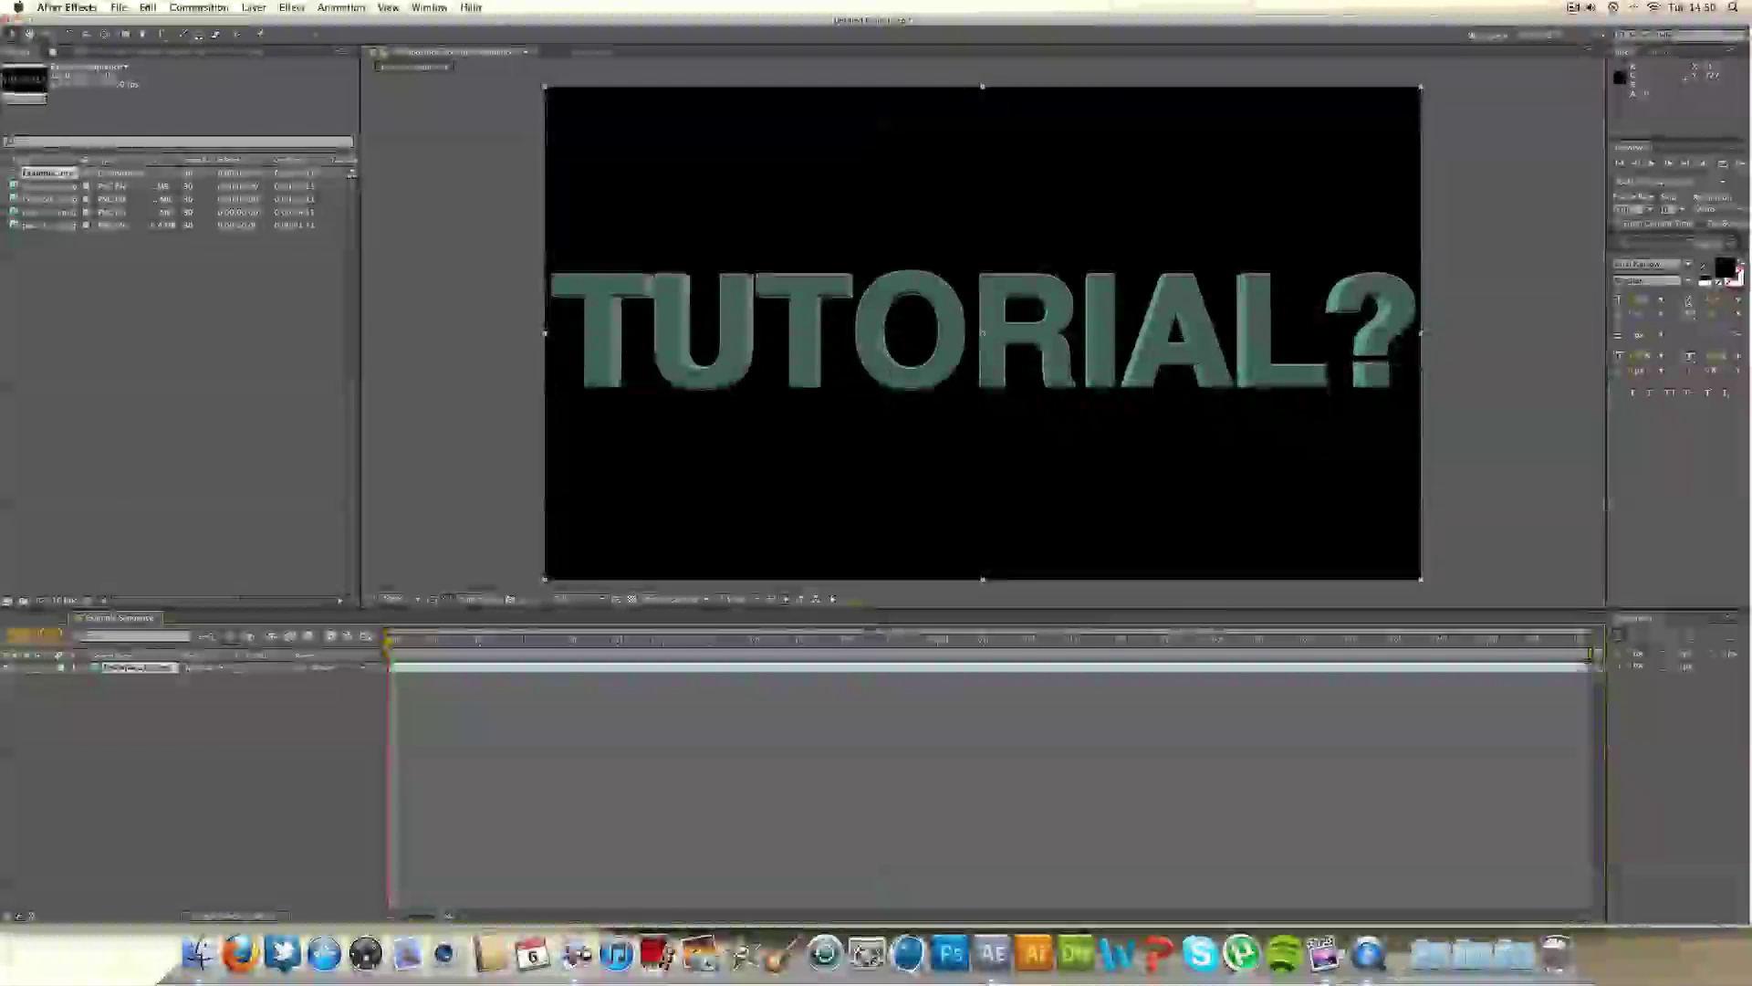
Step: Add the pass 1_depth footage above the Example Sequence layer and hide it
left_click(51, 212)
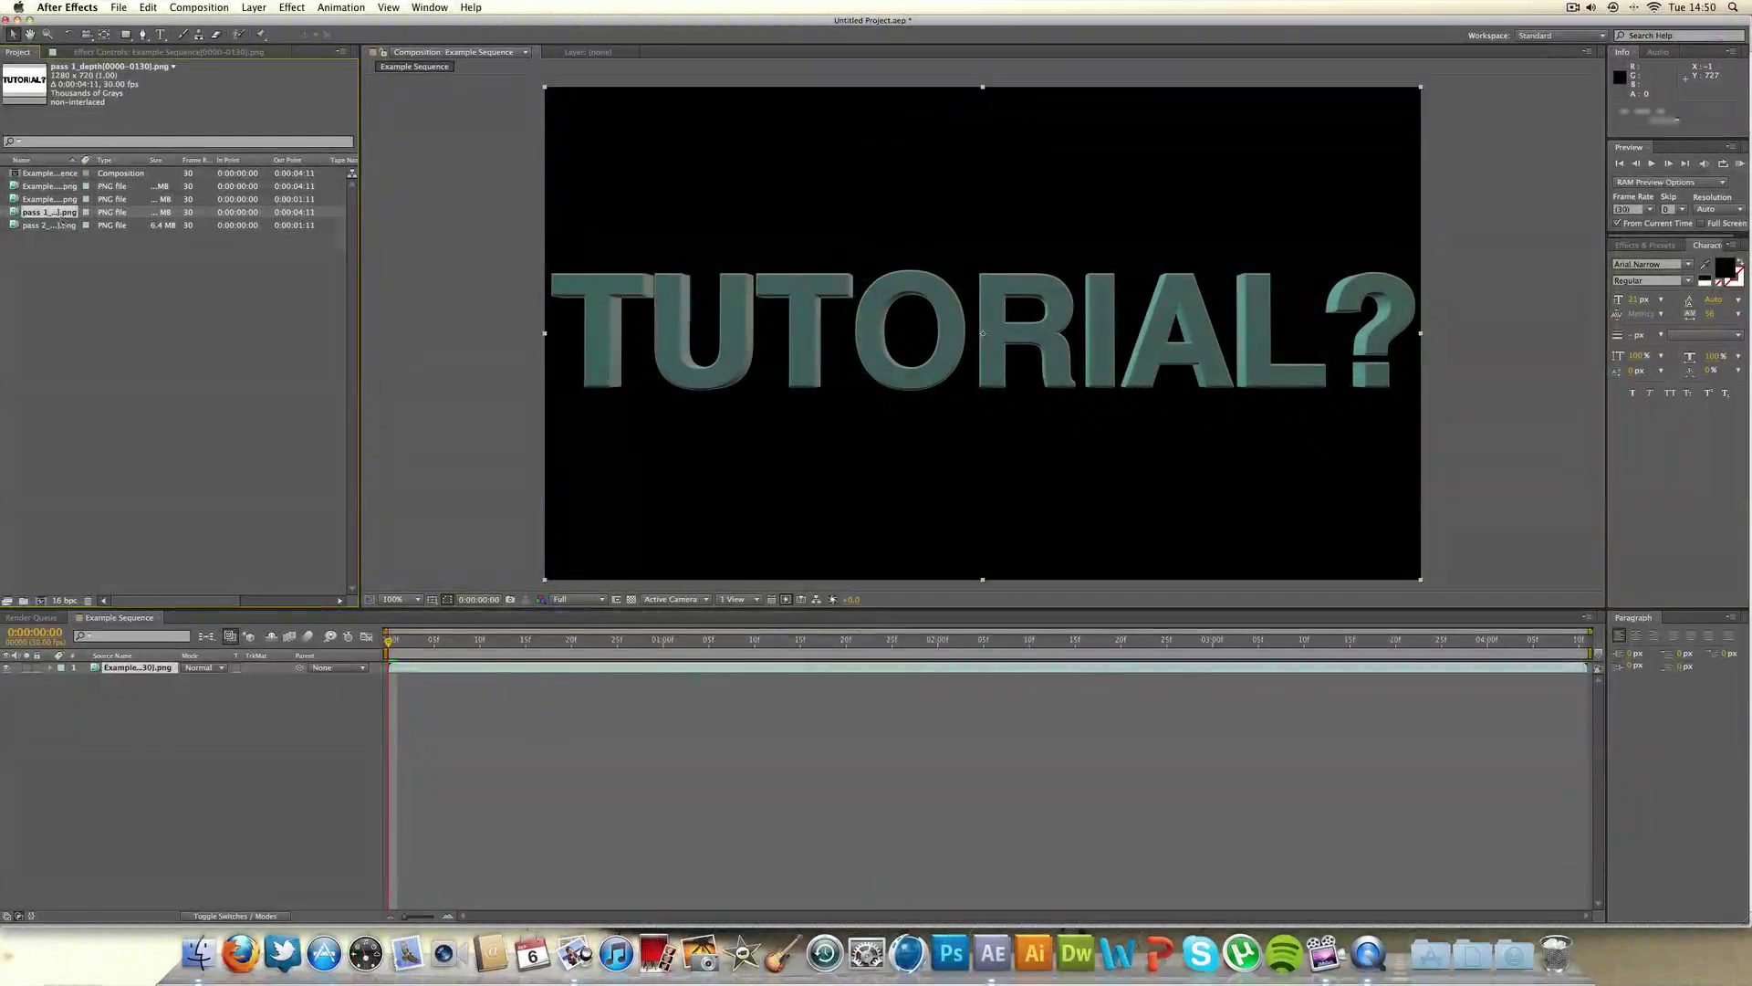
left_click_drag(50, 212, 137, 665)
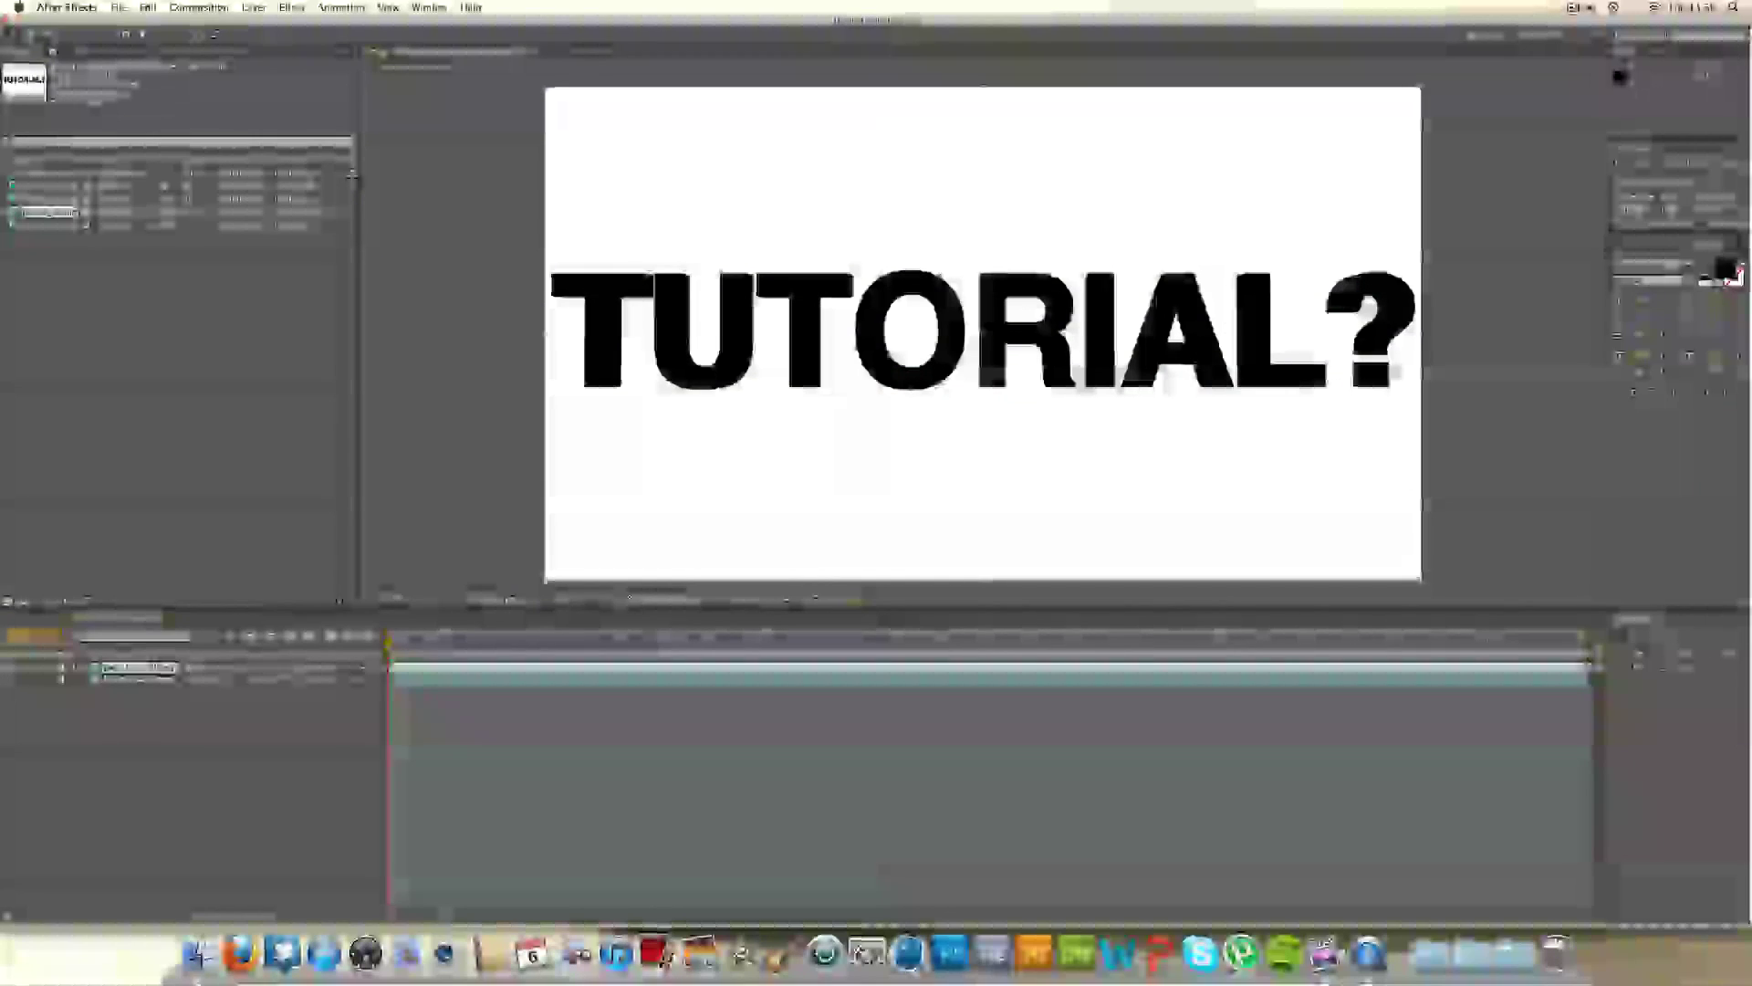
left_click(6, 667)
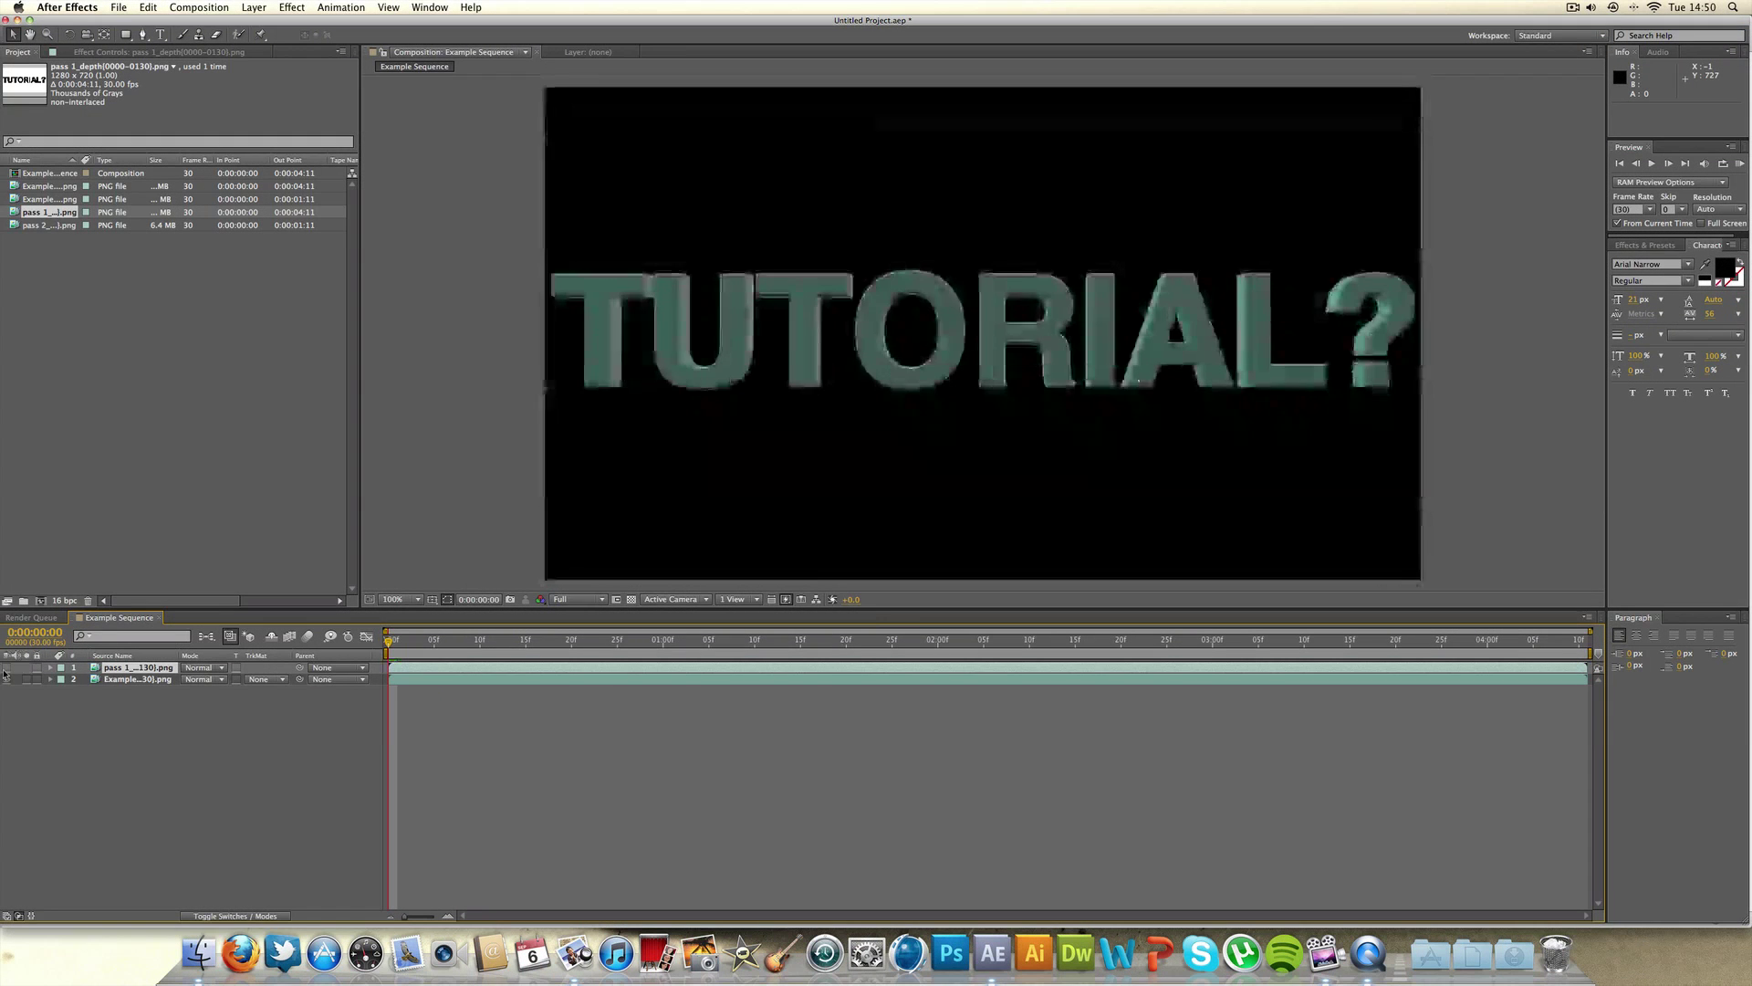
Step: Apply the Camera Lens Blur effect to the Example Sequence layer
left_click(119, 680)
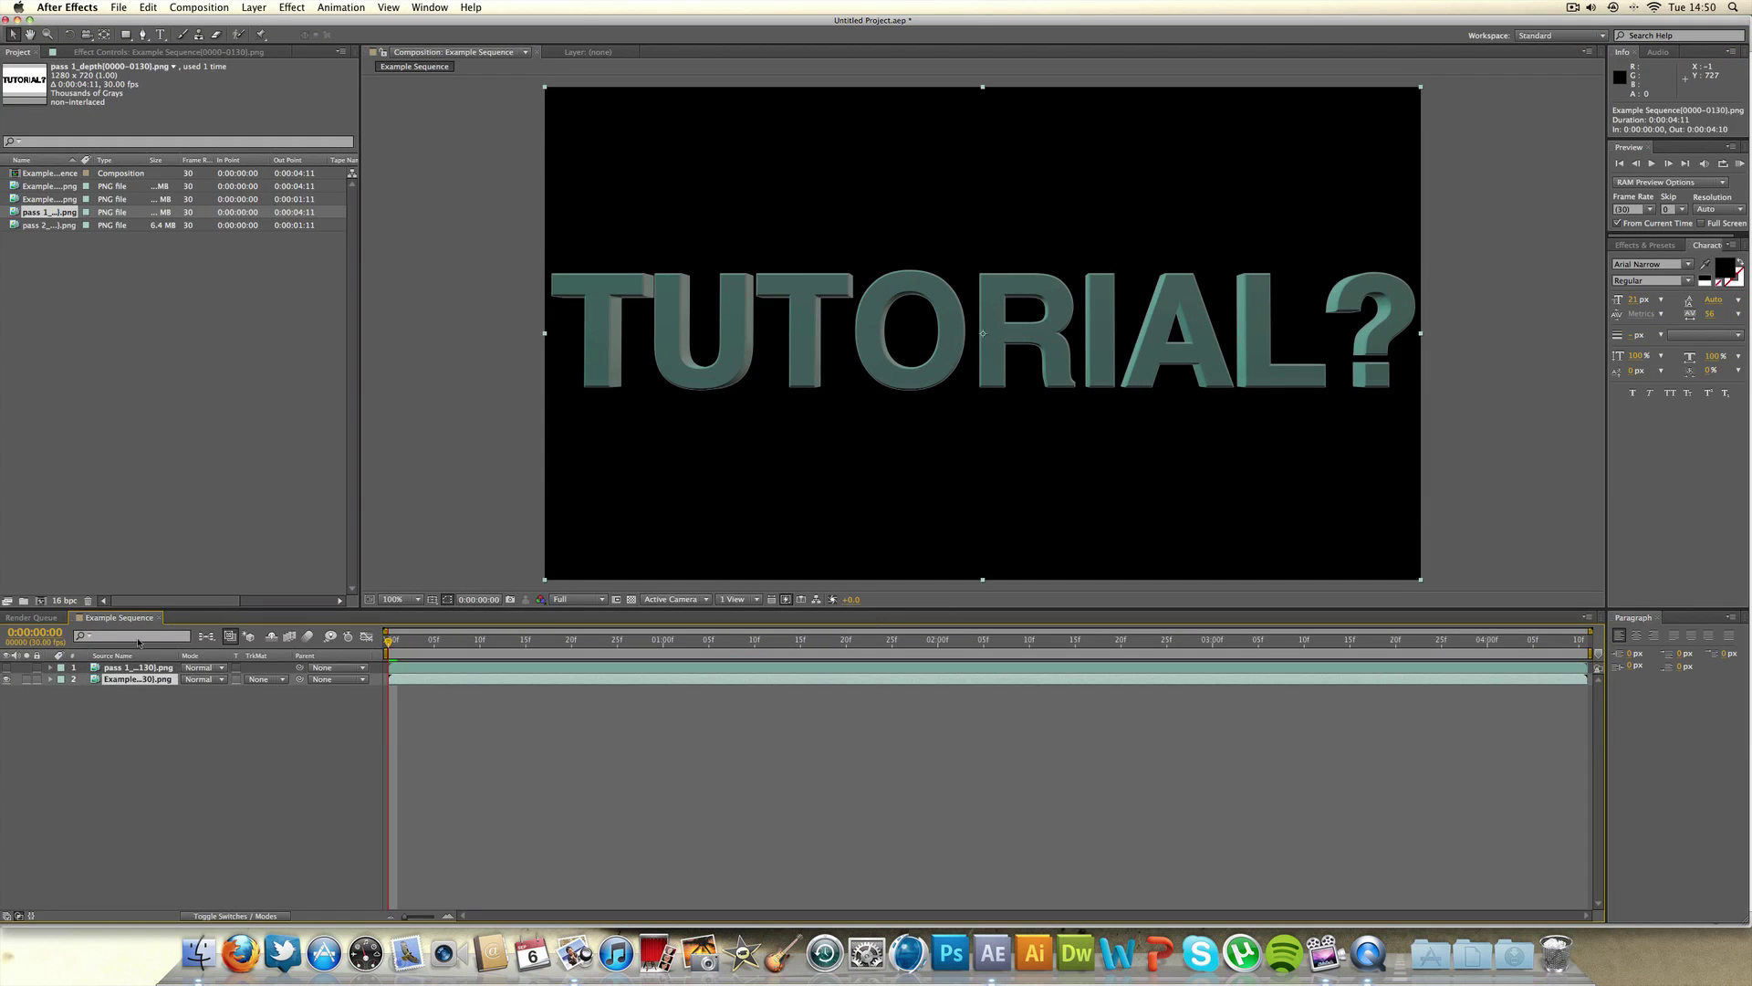
left_click(129, 698)
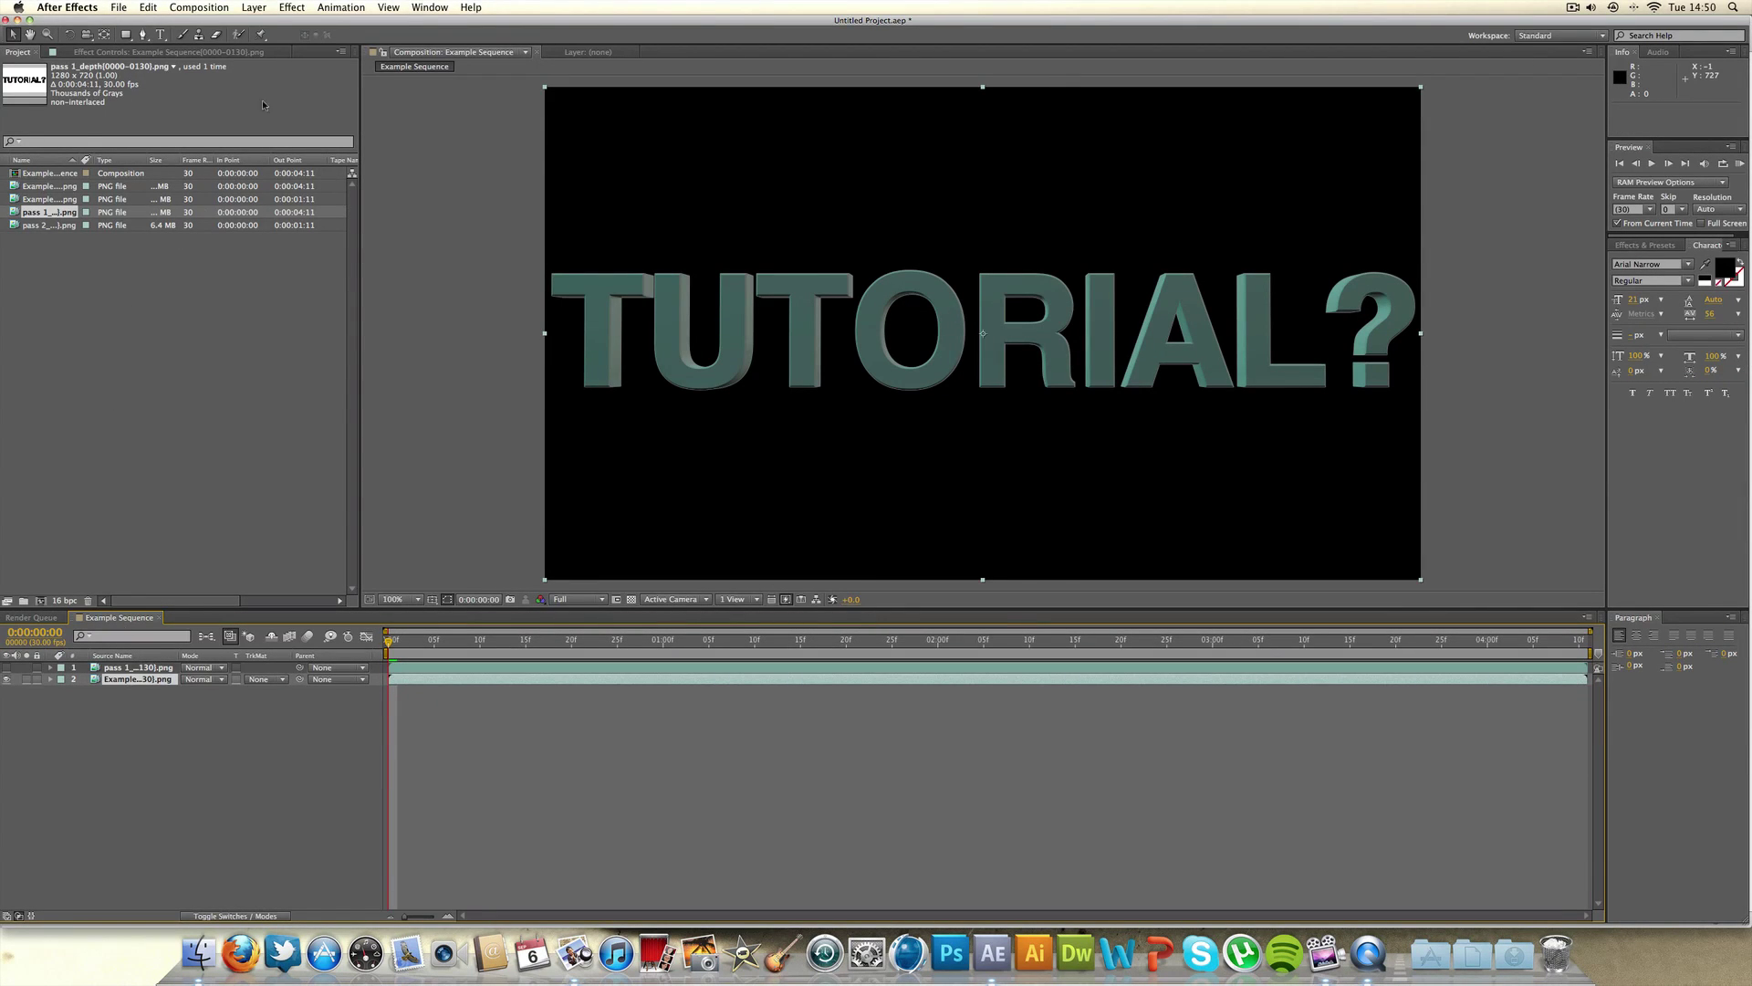
left_click(292, 8)
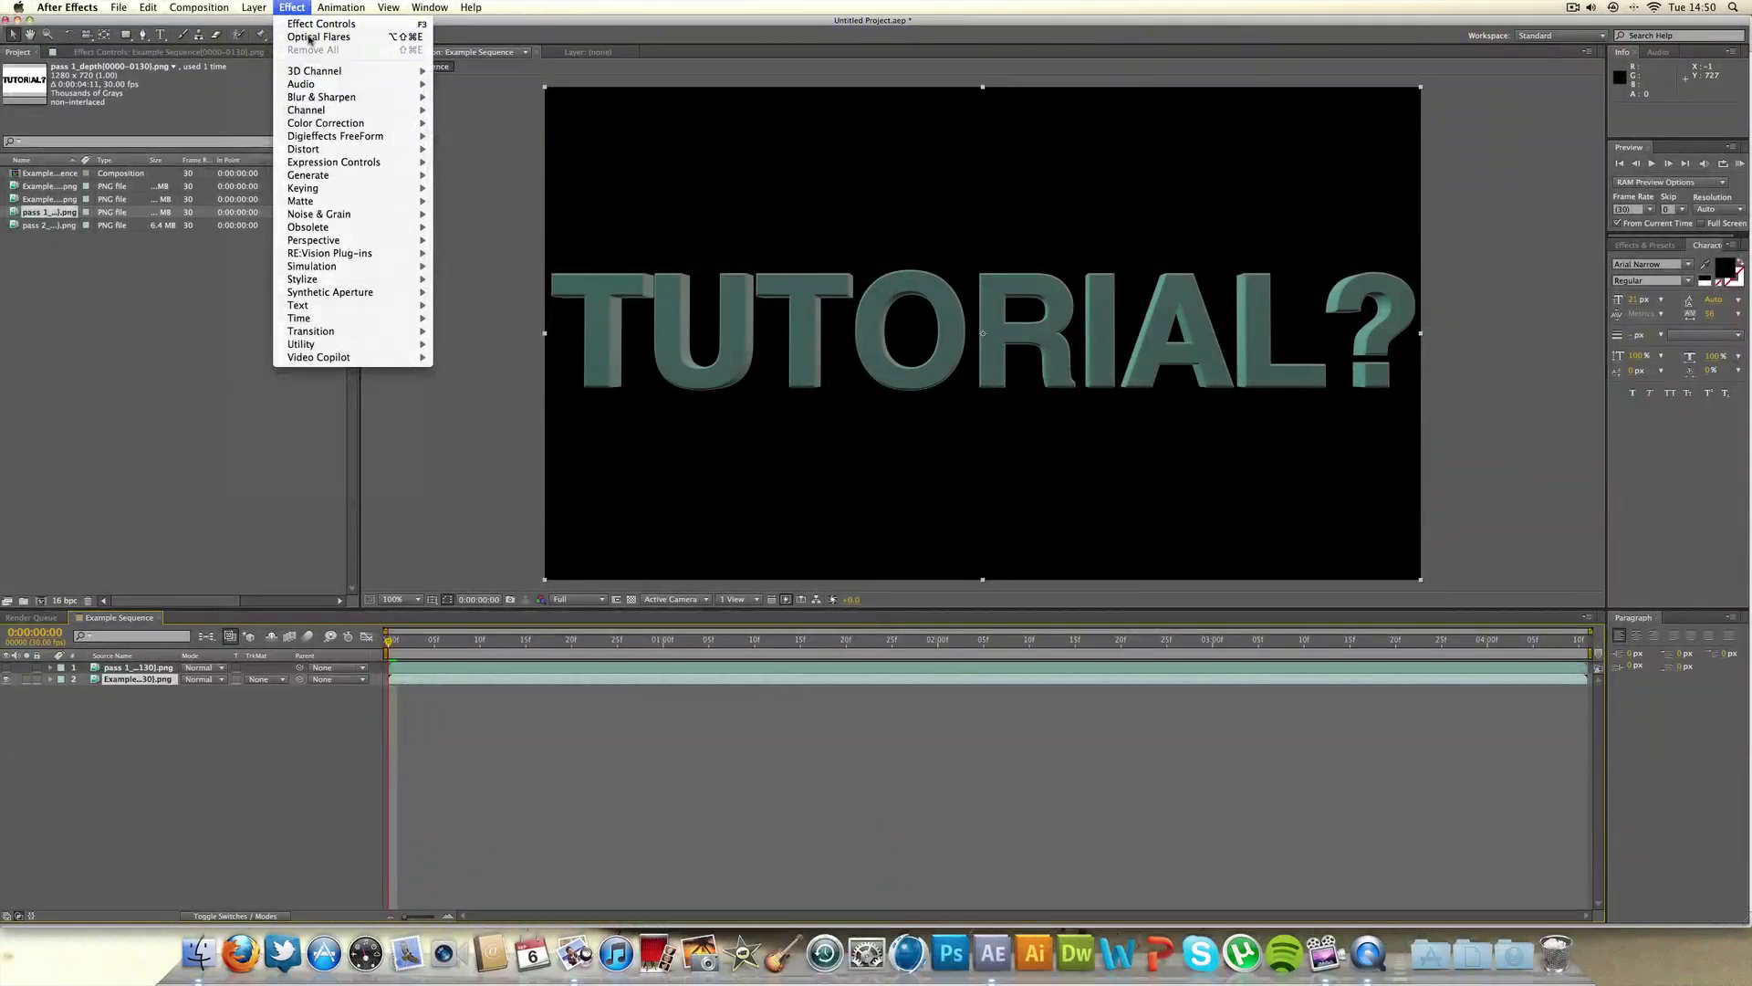
mouse_move(347, 96)
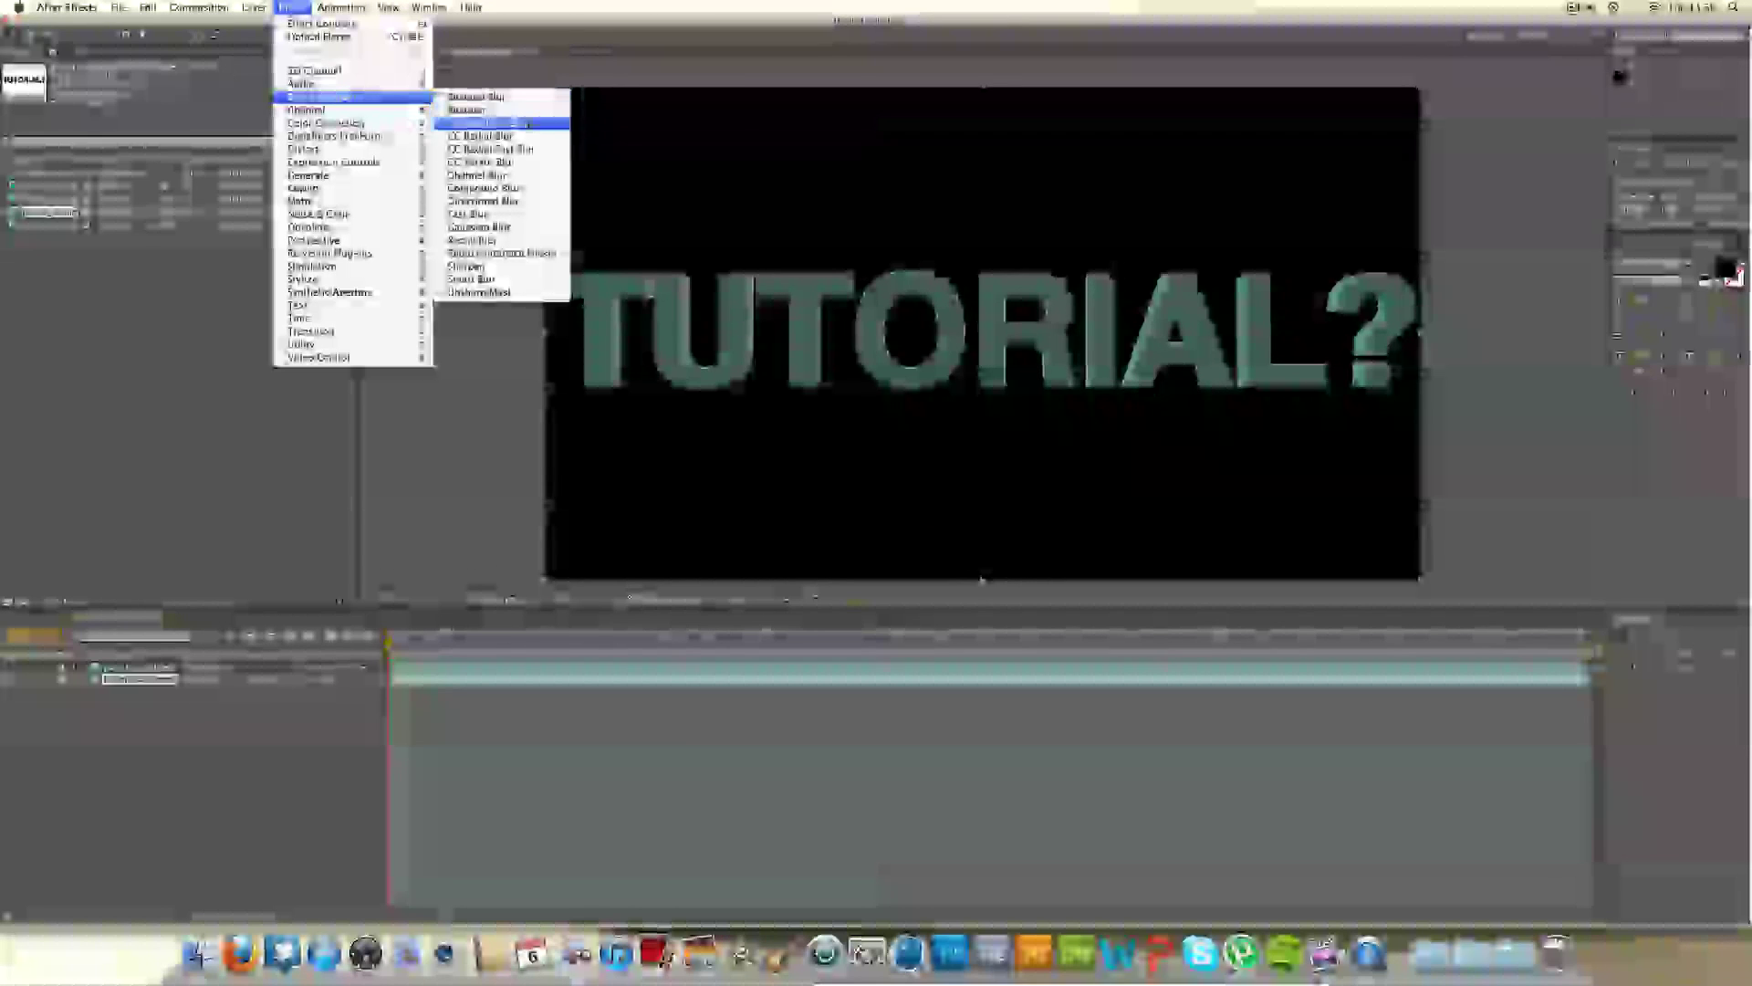
left_click(502, 122)
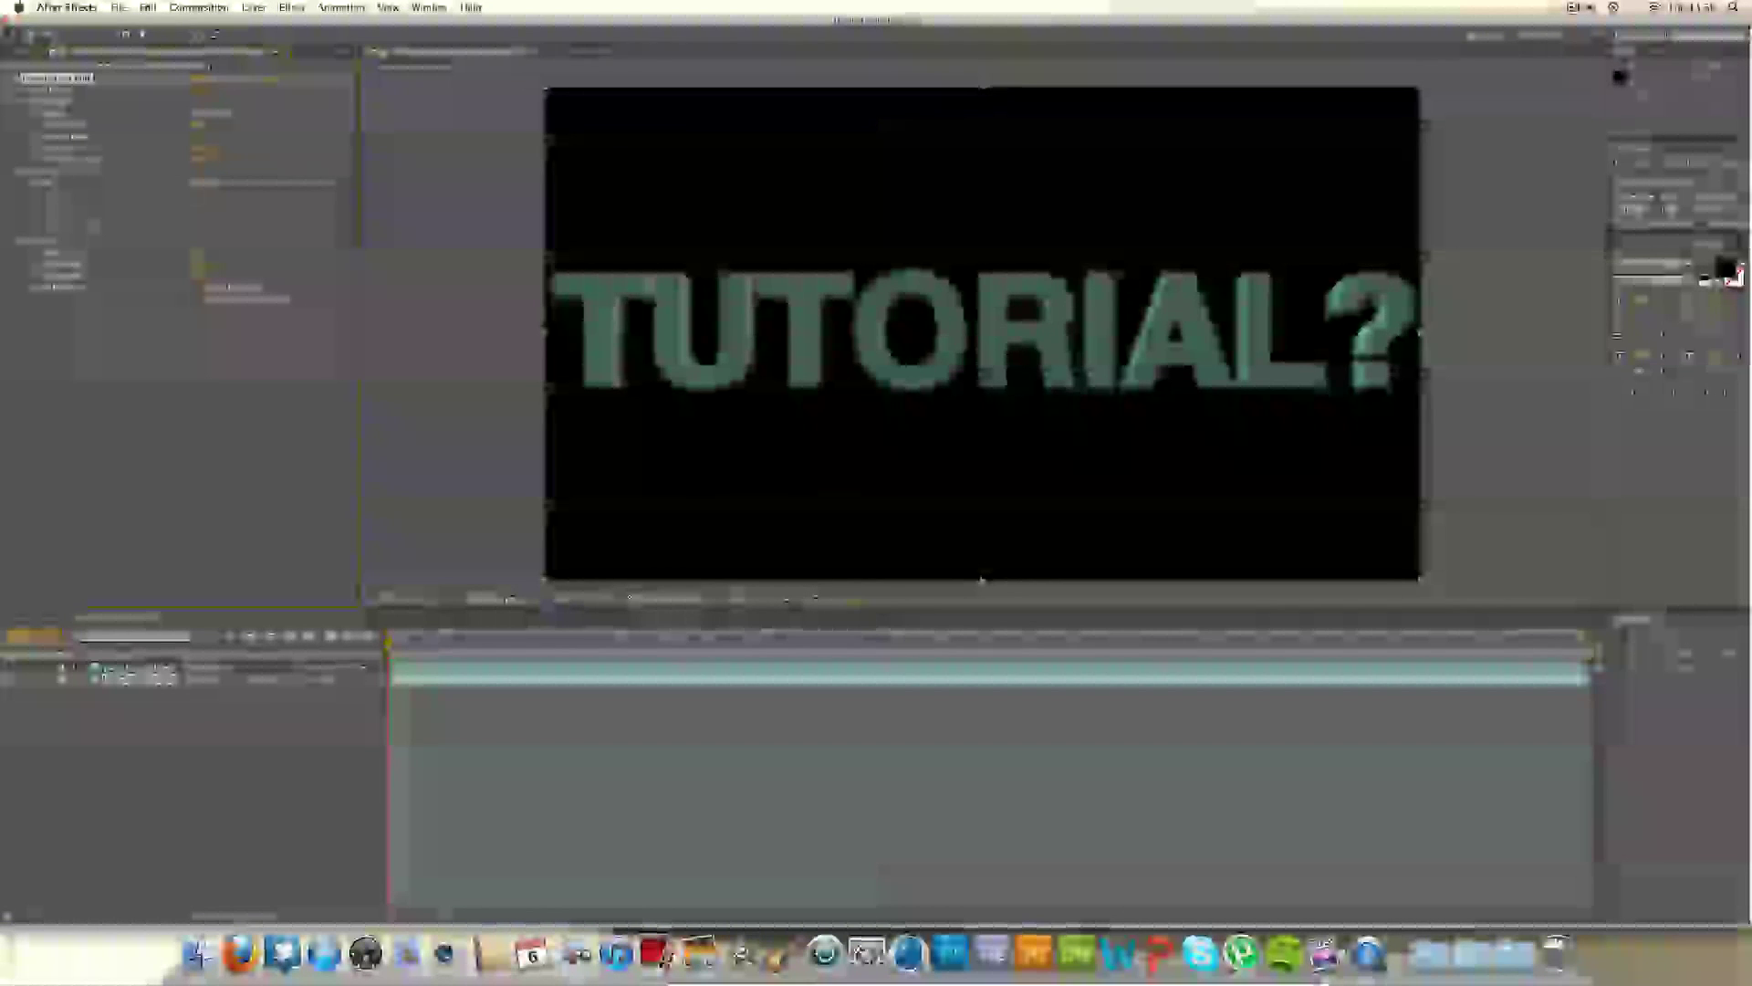
Step: Set the Camera Lens Blur's blur map layer to pass 1_depth and check the blur at 0:00:02:29
left_click(265, 183)
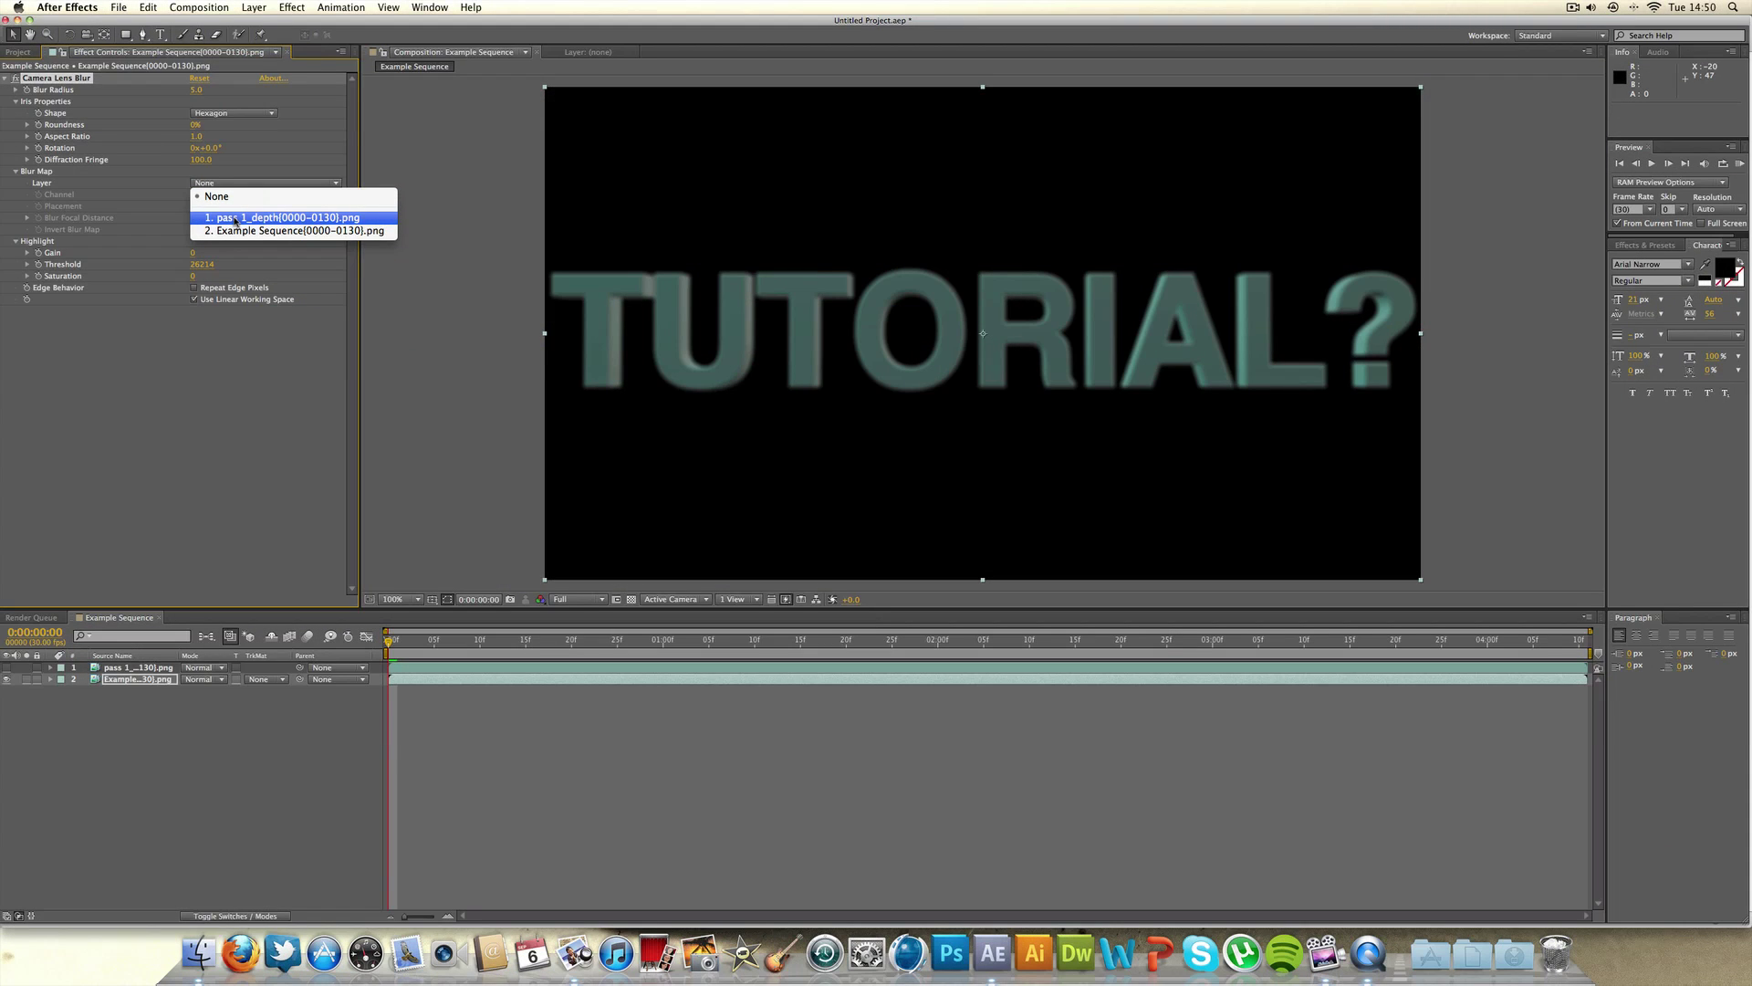
left_click(235, 219)
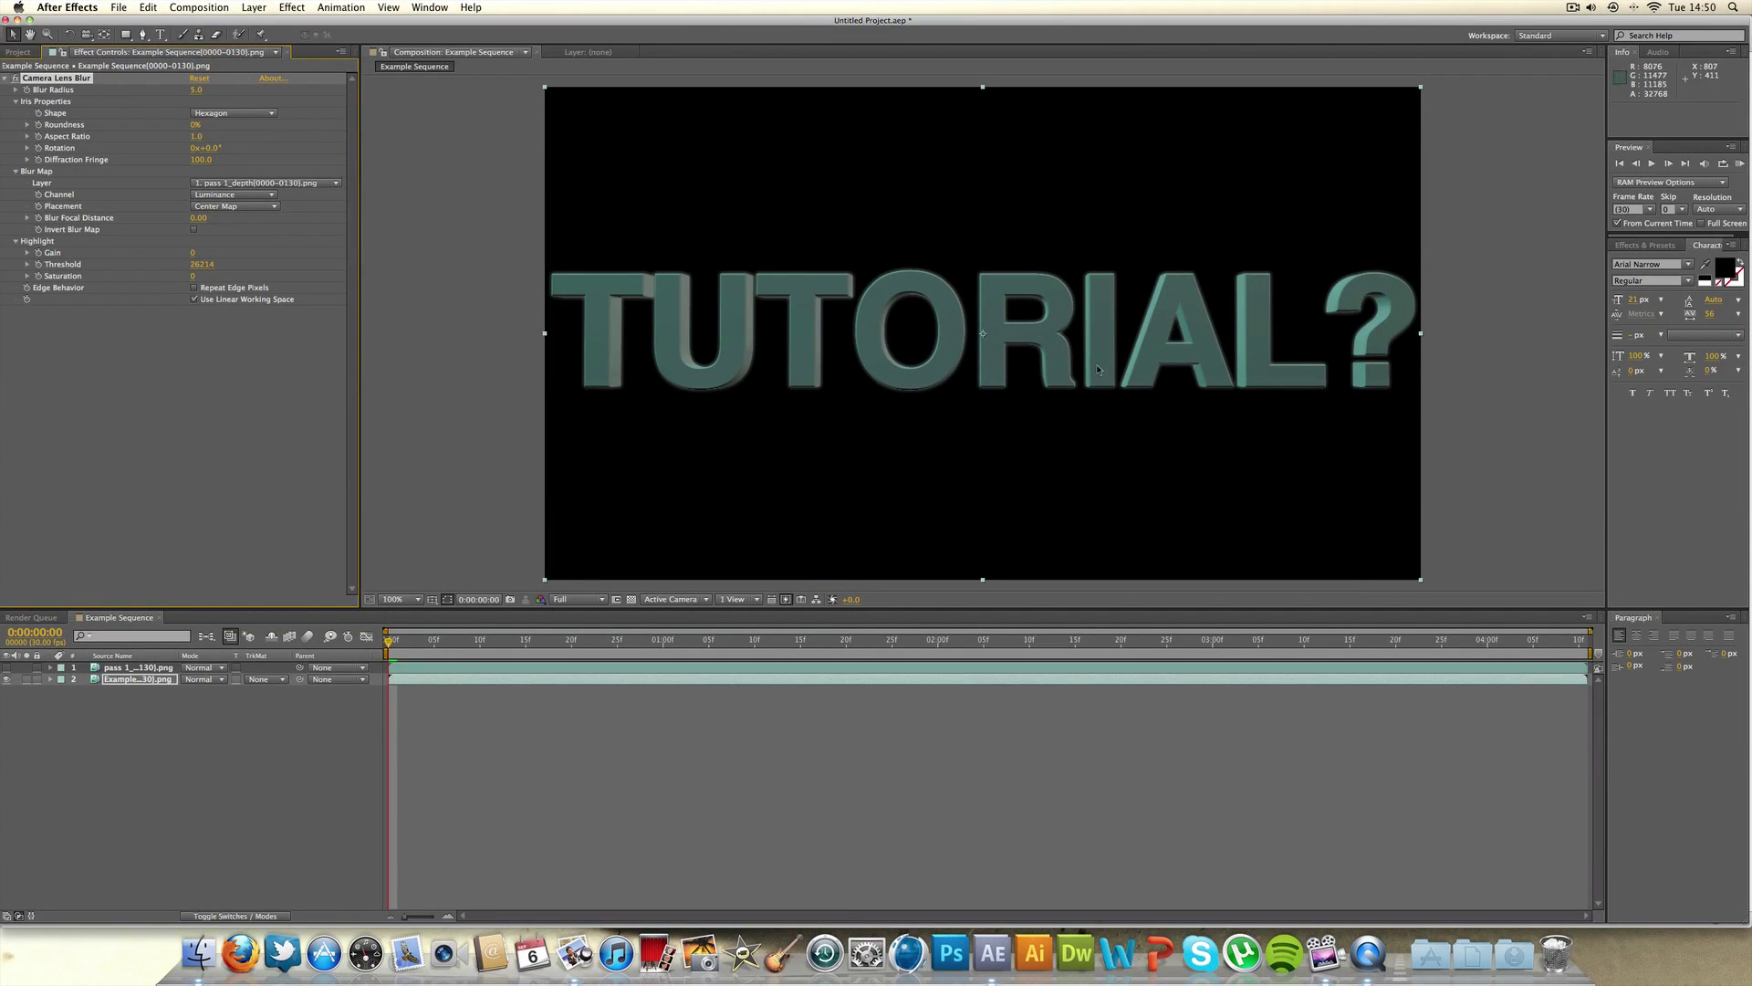
left_click_drag(693, 640, 1204, 639)
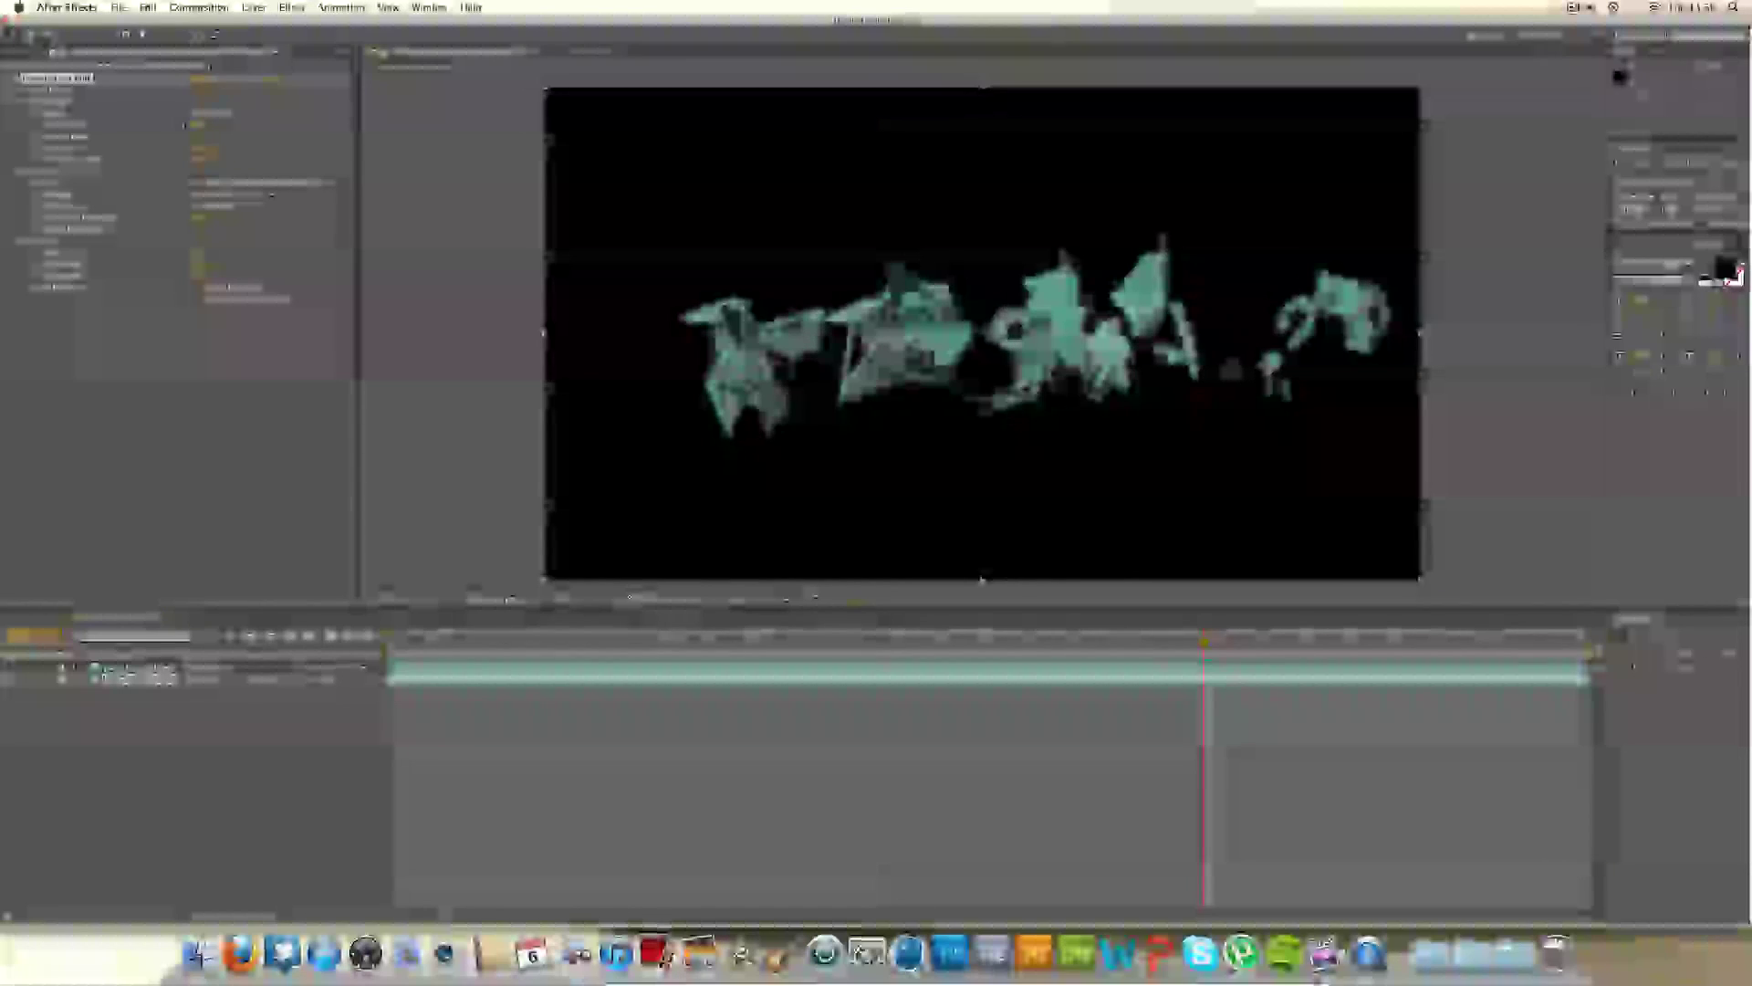
left_click(6, 79)
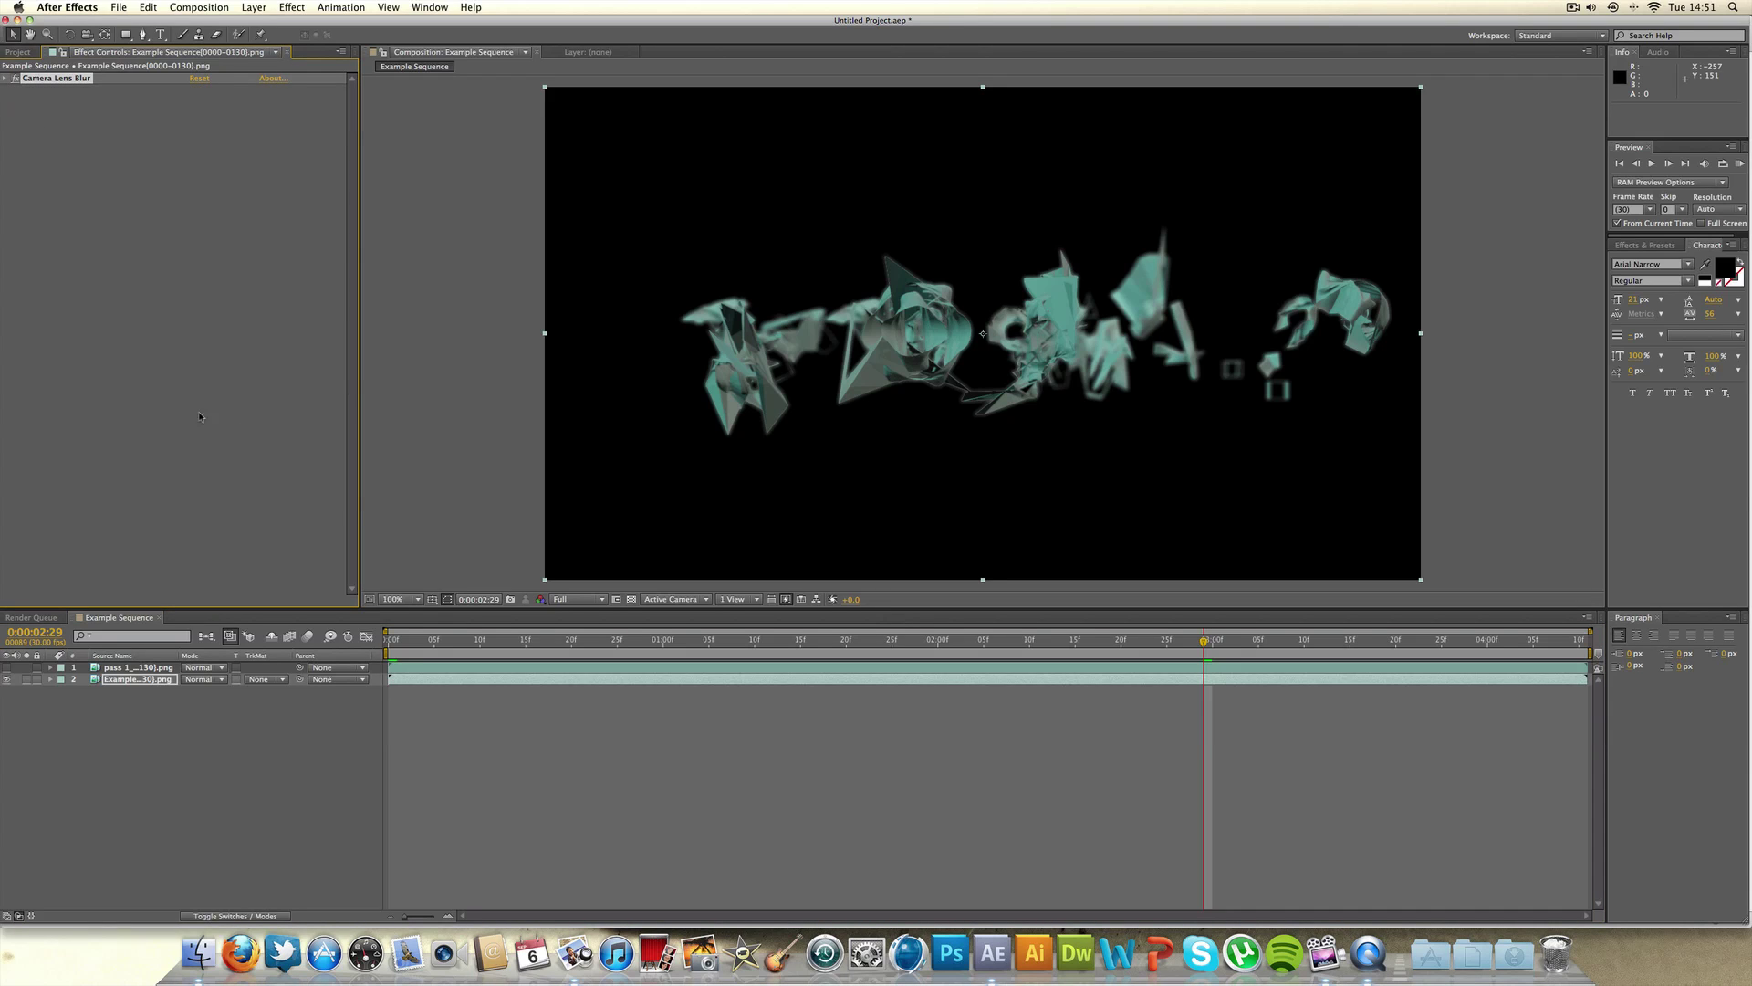
Step: Create a composition from the Example Sequence[0010-0050] footage and add the pass 2_depth footage above it as a hidden layer
left_click(19, 53)
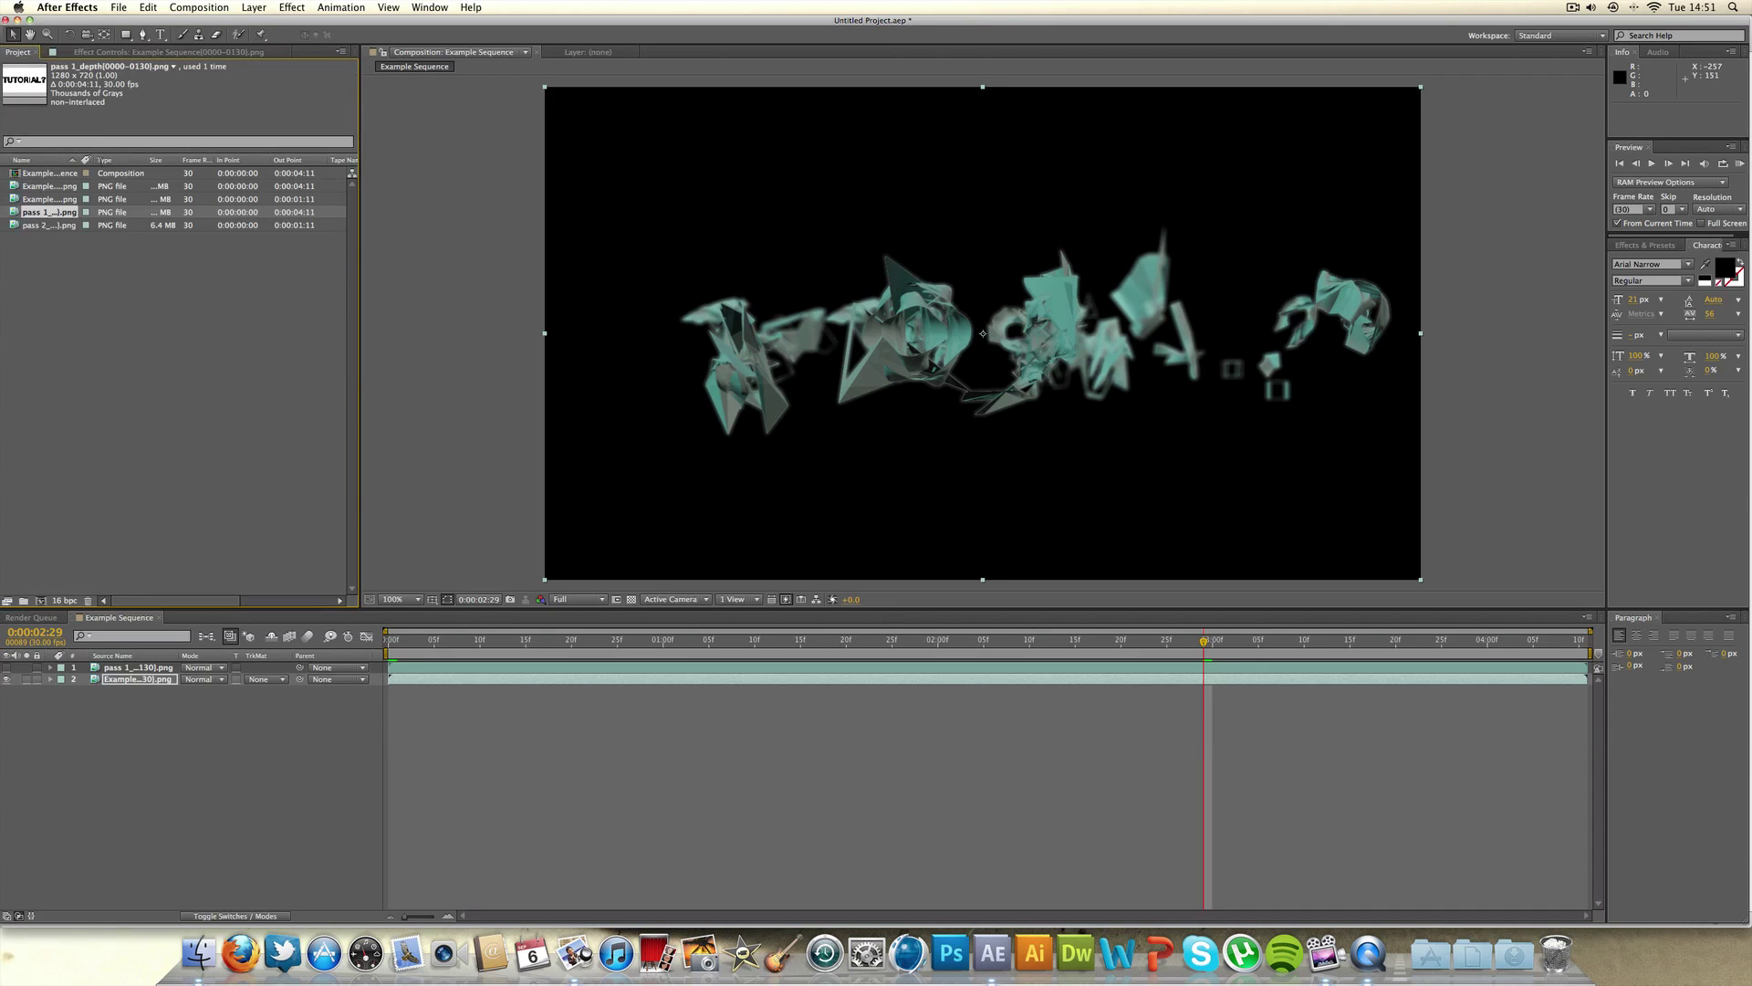
left_click(47, 200)
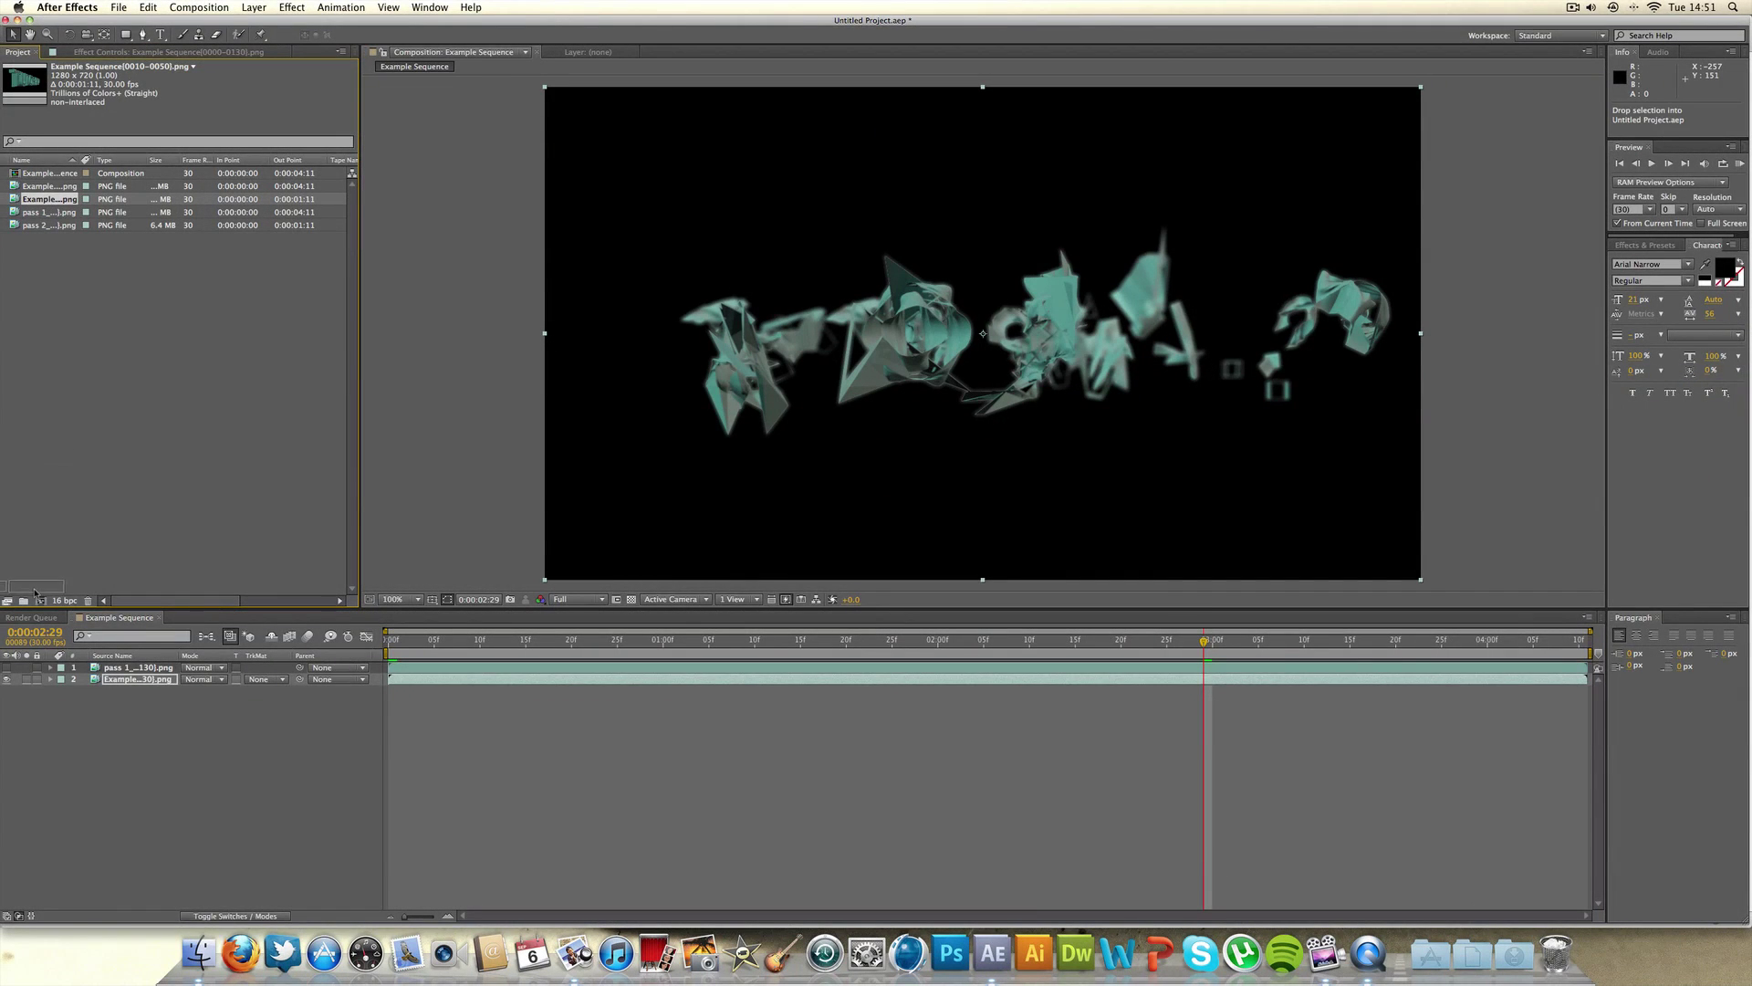
left_click_drag(44, 602, 42, 601)
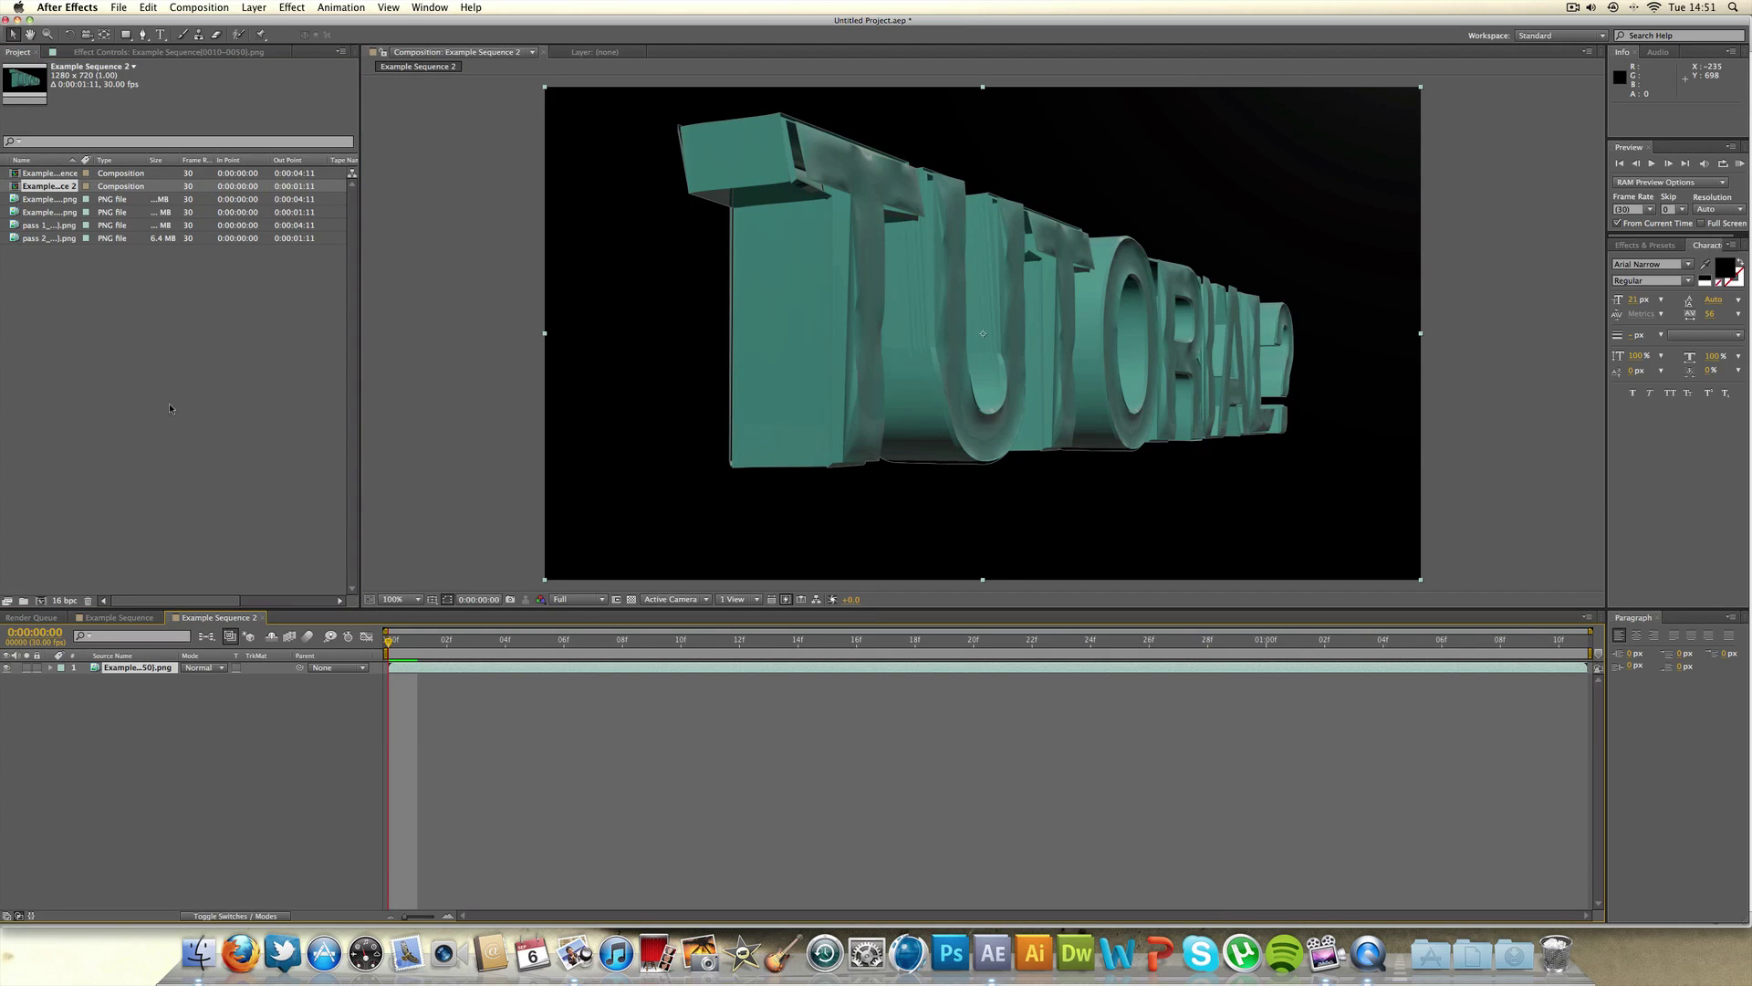
left_click_drag(51, 239, 180, 666)
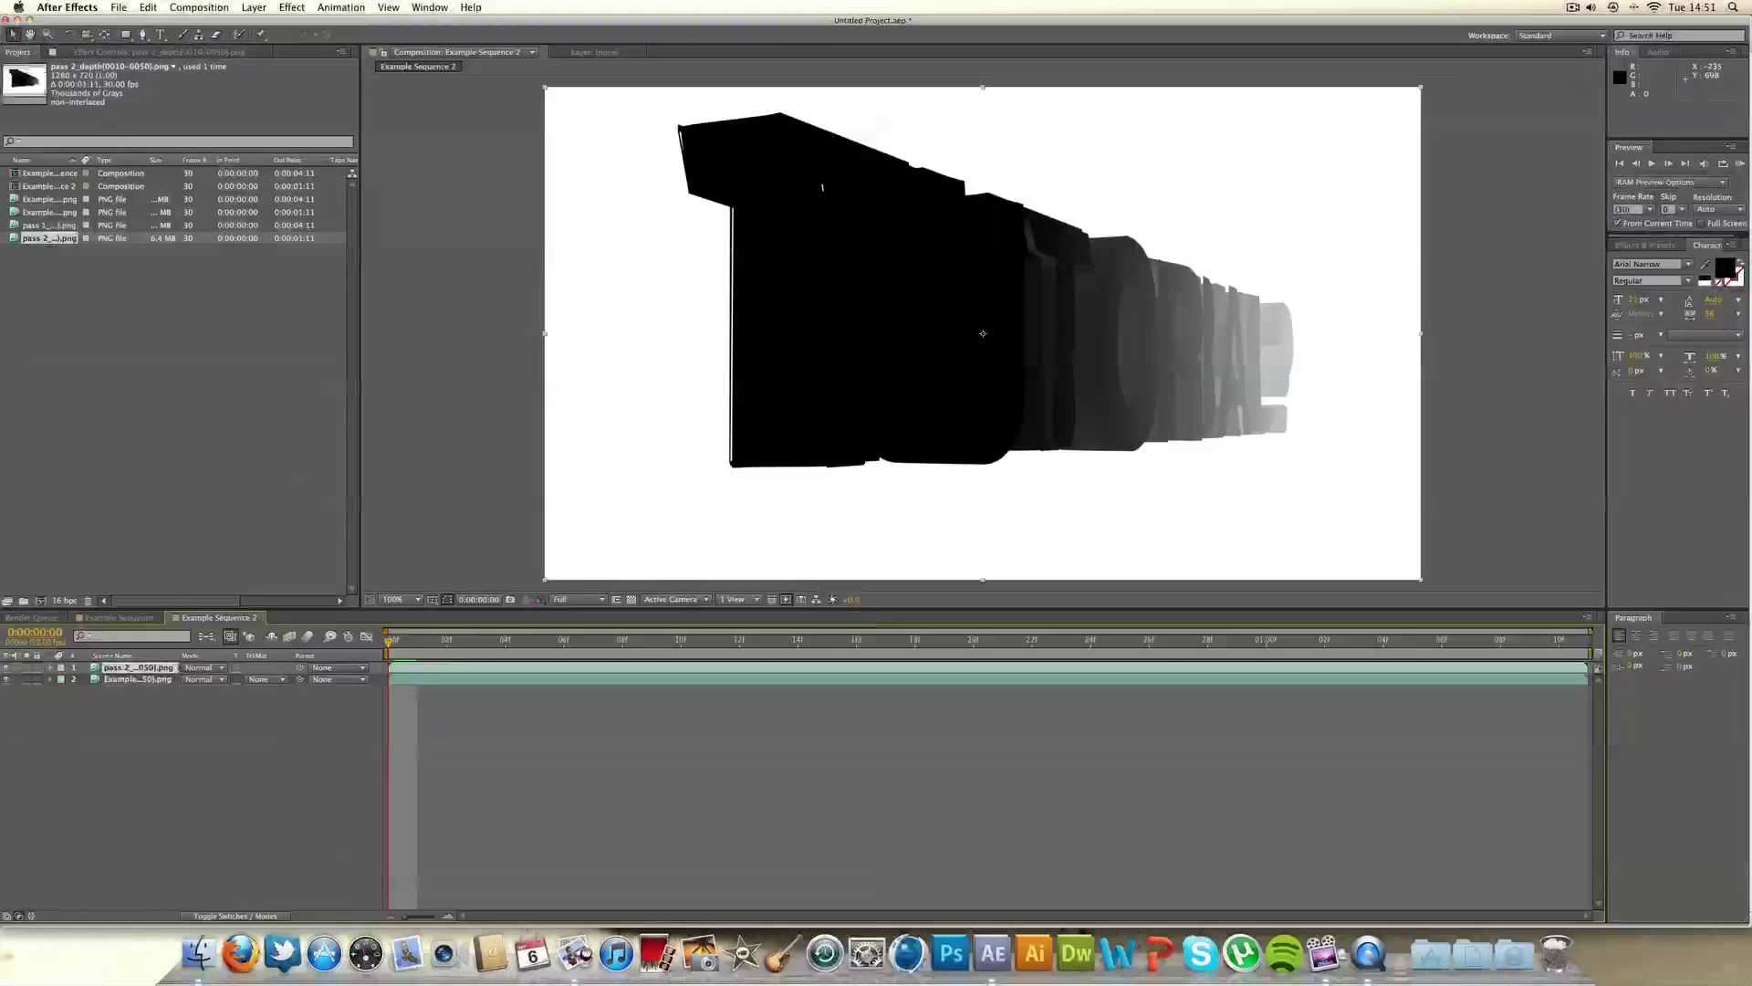
left_click(8, 668)
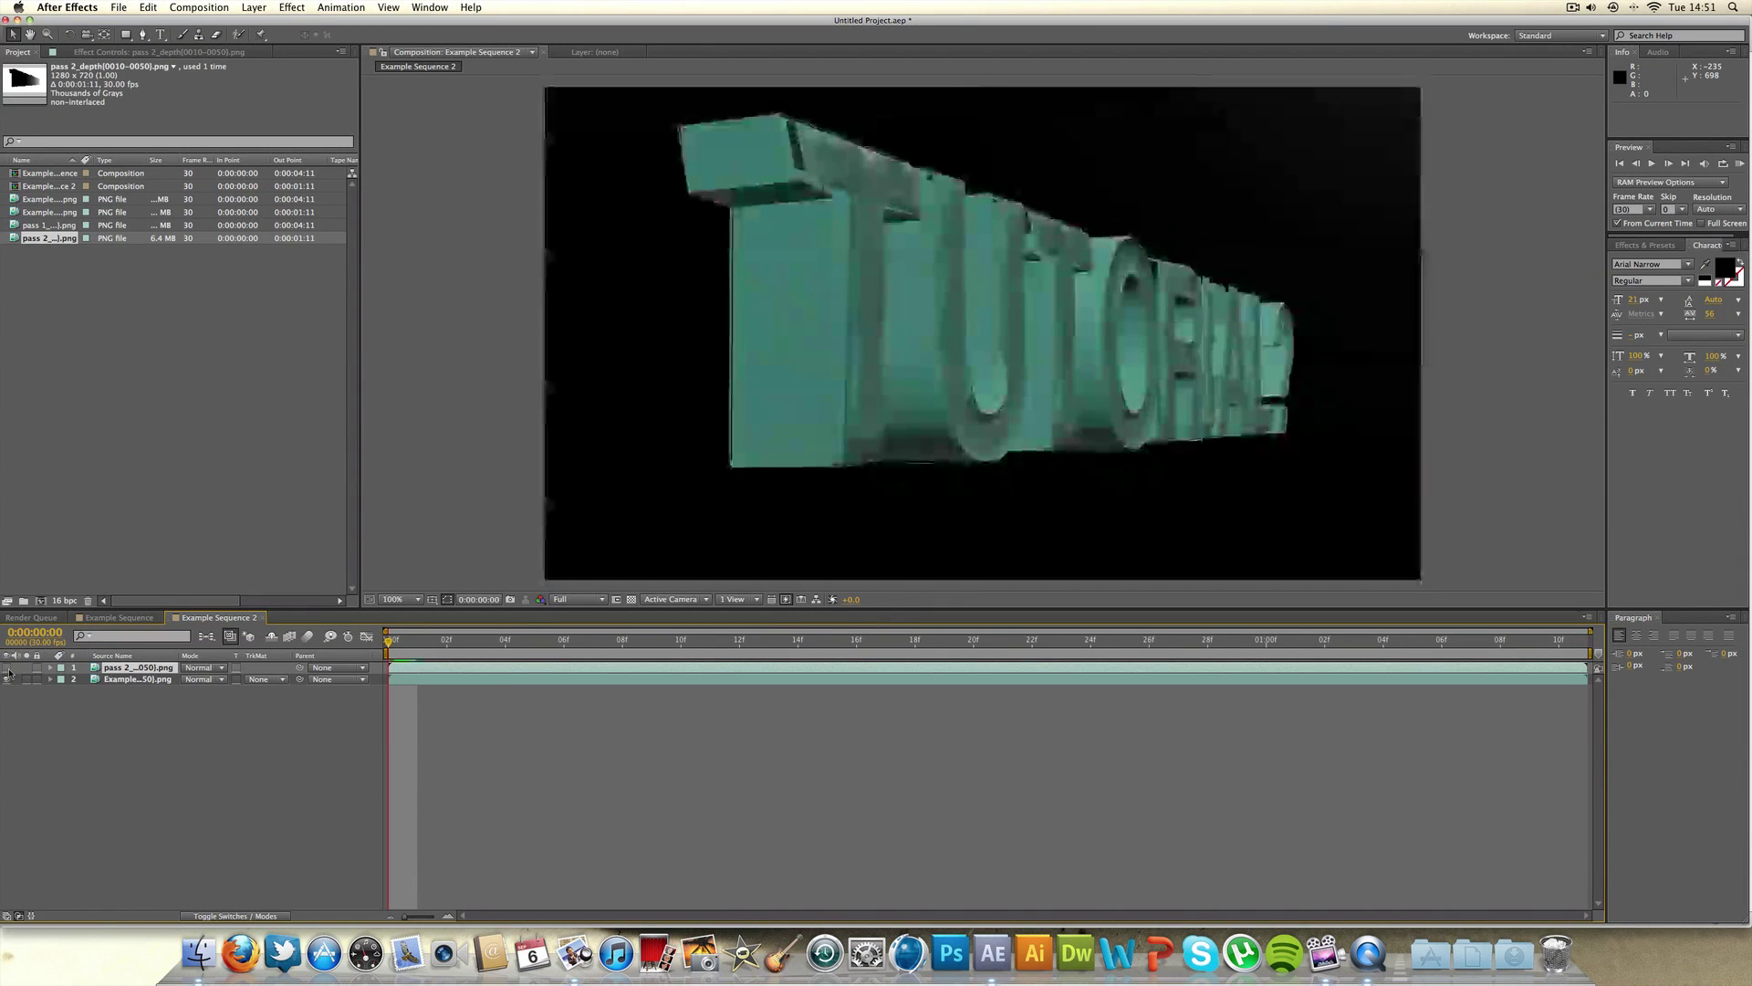
Step: Apply Camera Lens Blur to the second composition's Example Sequence layer with pass 2_depth as the blur map layer
left_click(118, 680)
left_click(254, 7)
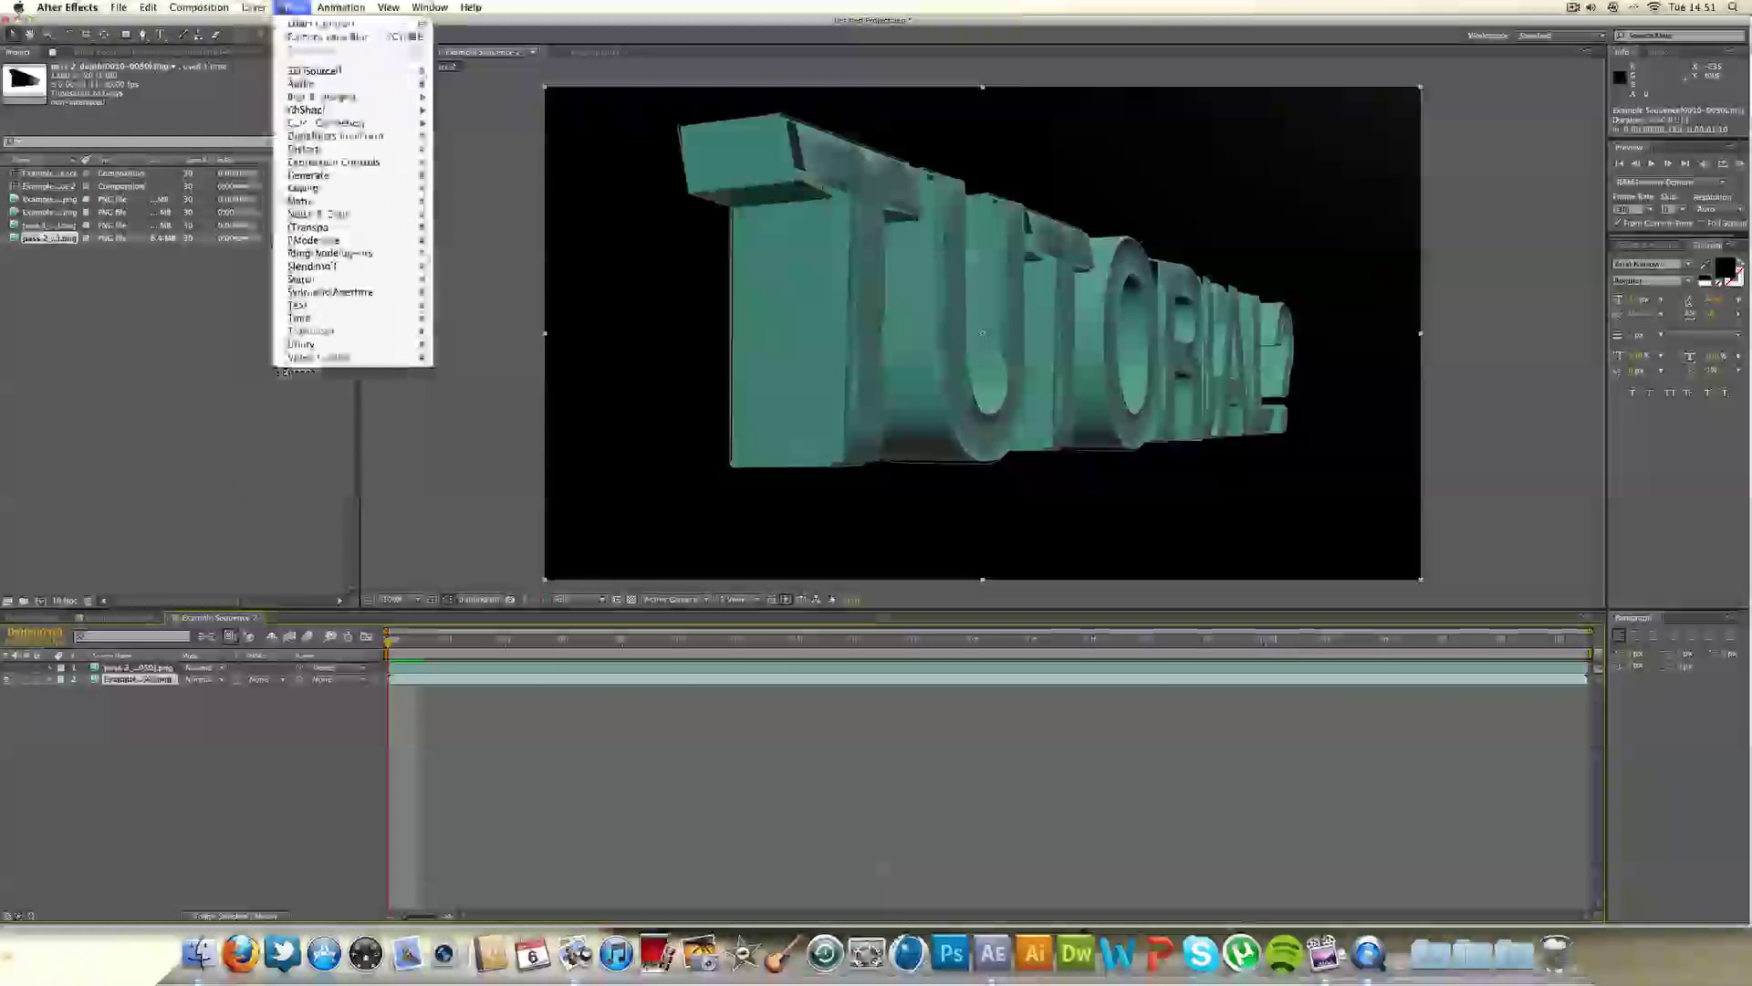
left_click(315, 36)
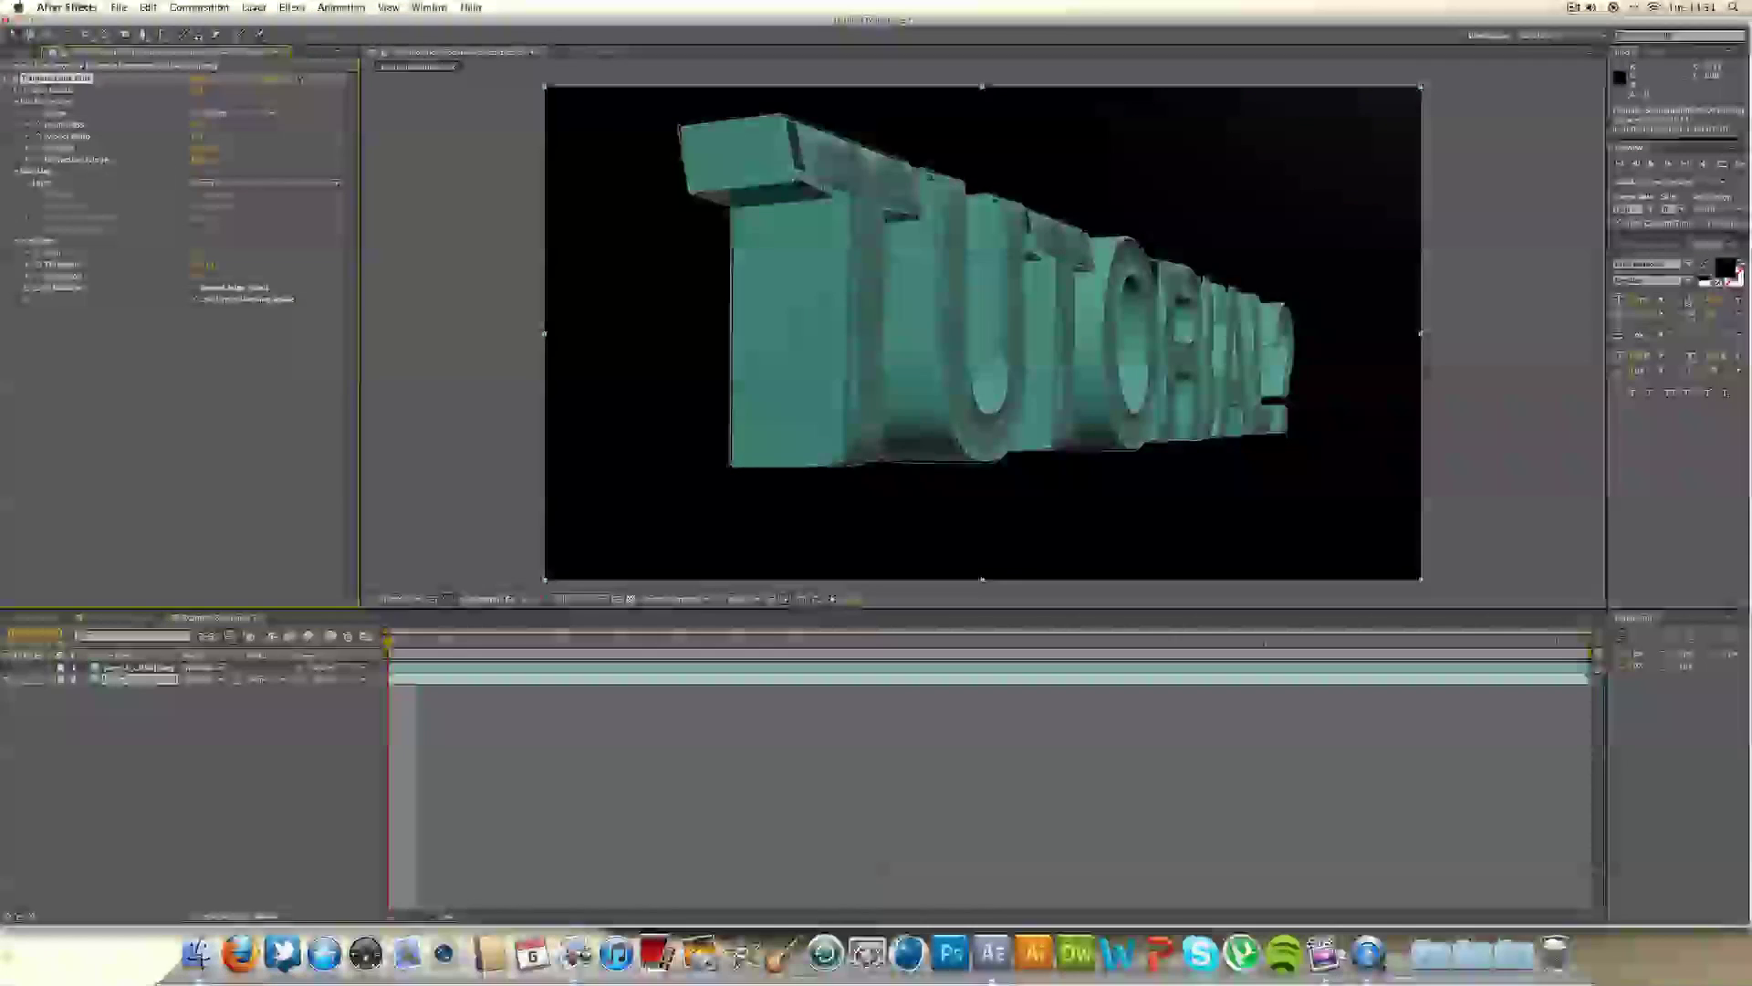
left_click(258, 195)
left_click(260, 217)
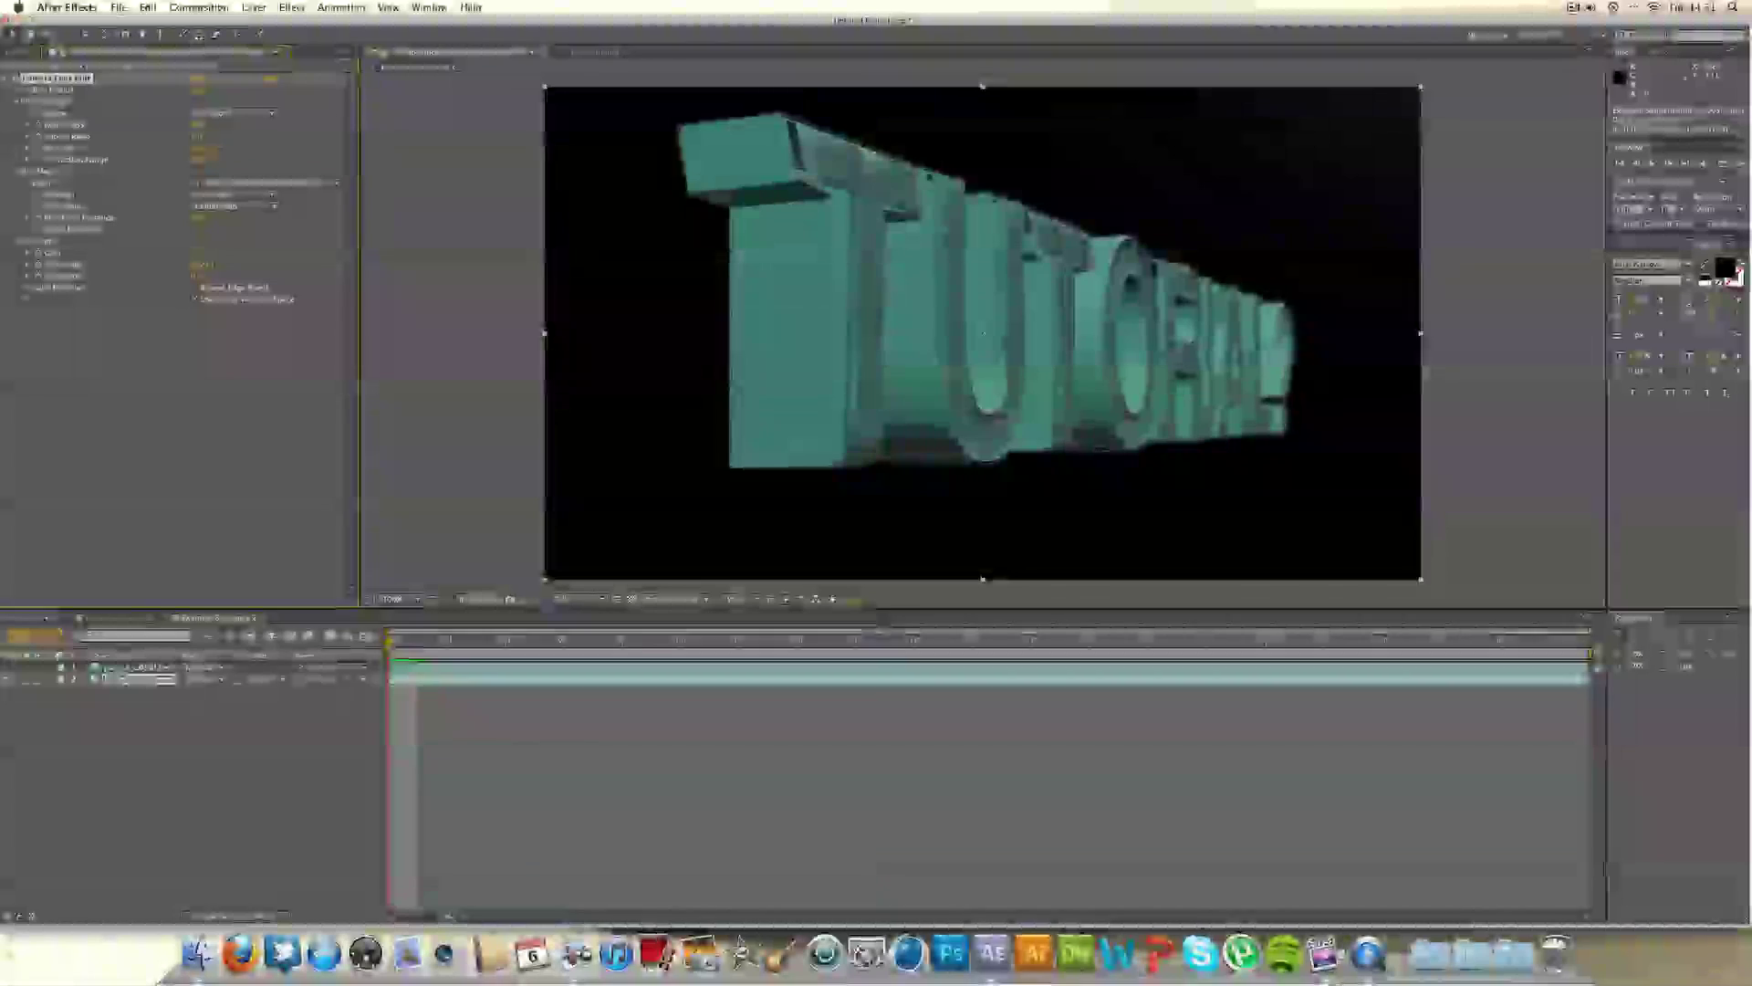
Step: Nest the Example Sequence composition in a new composition named "final render" and add Example Sequence 2 above it
left_click(193, 7)
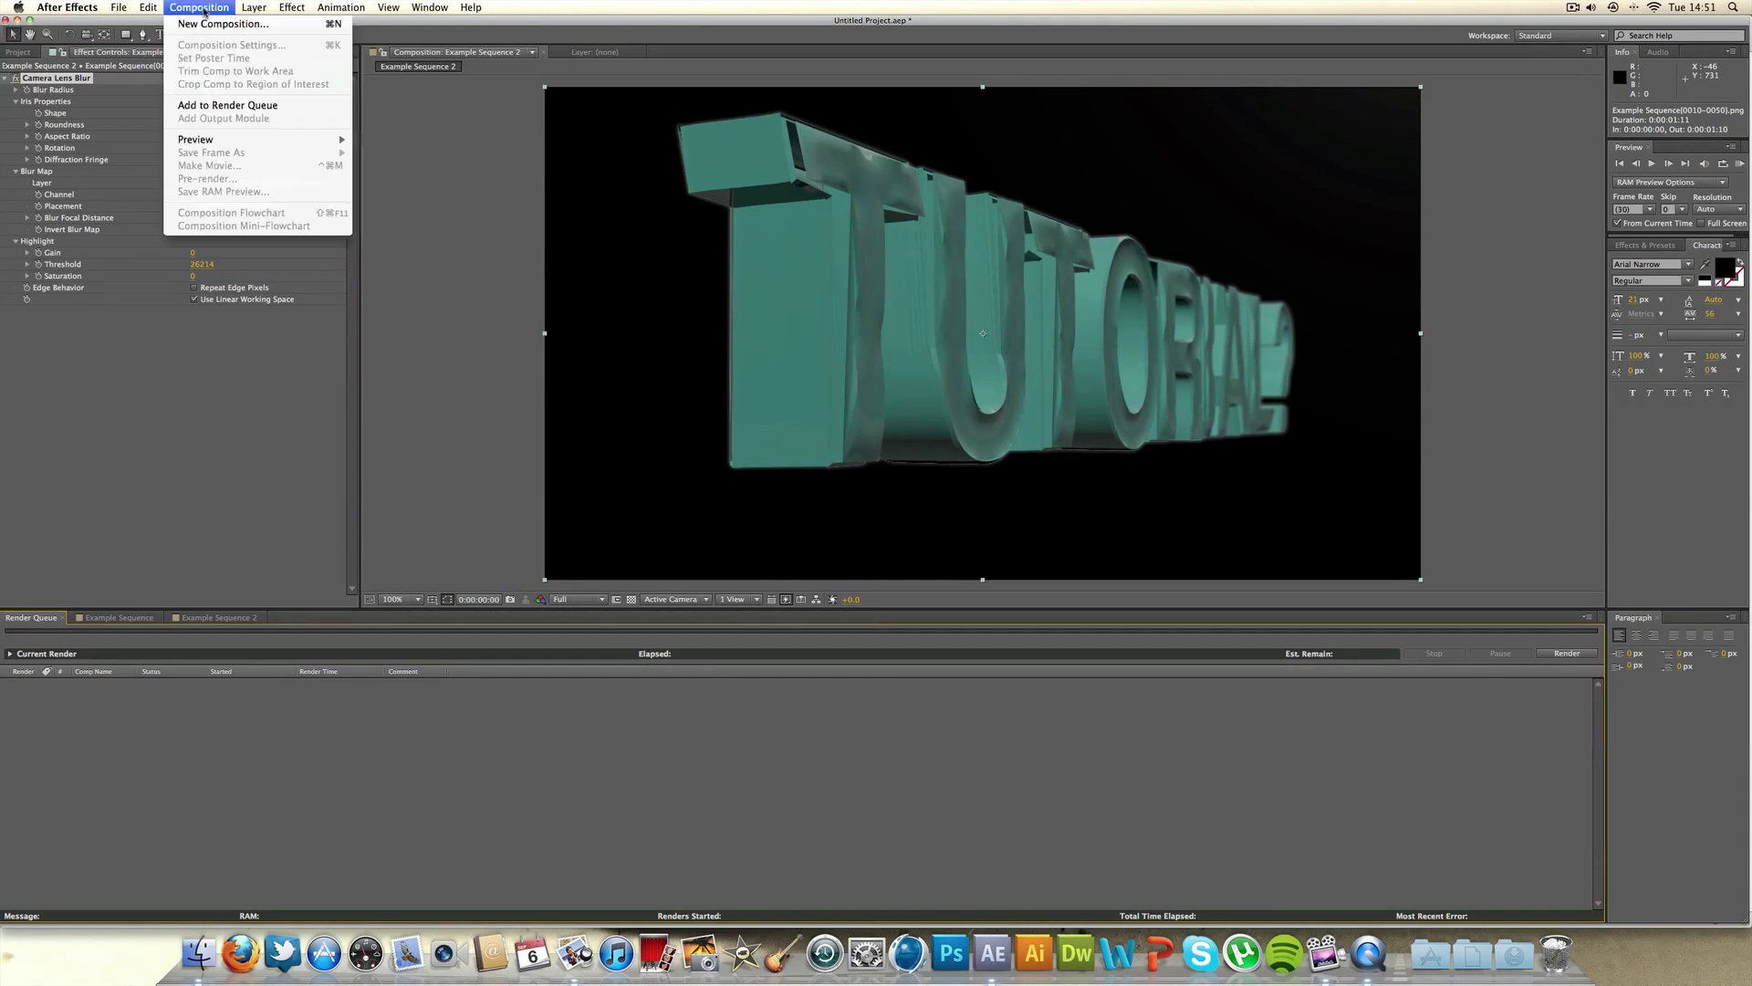
left_click(155, 358)
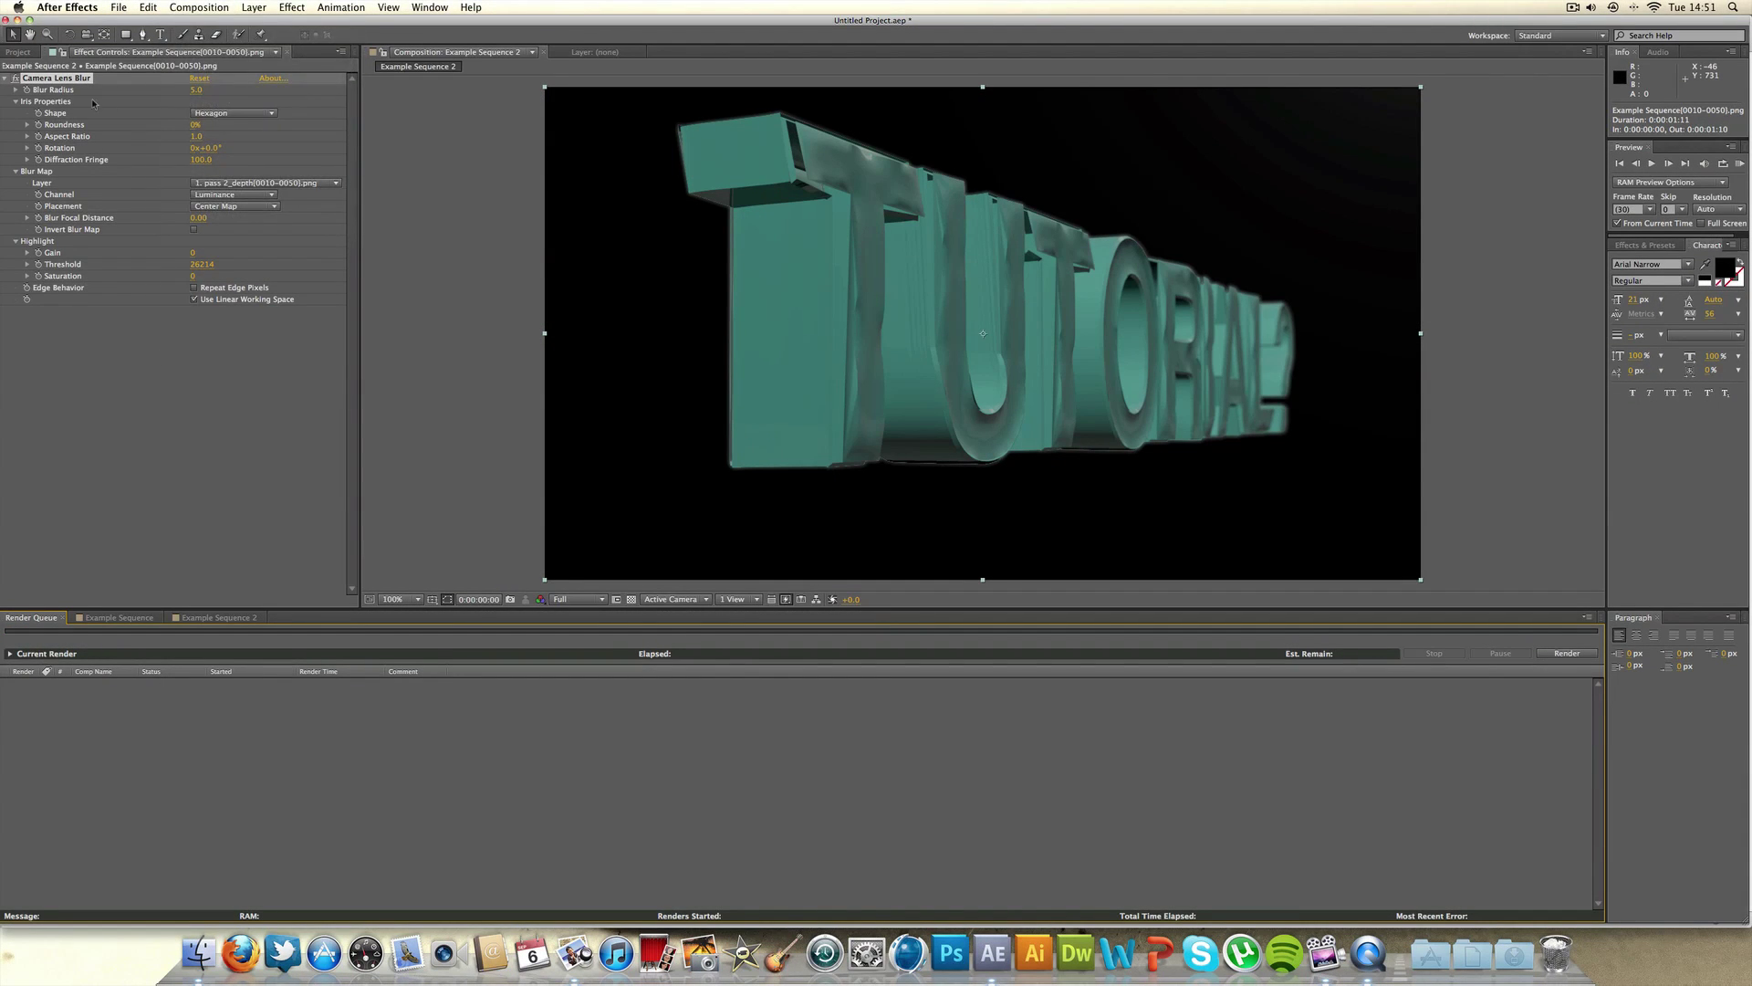
left_click(6, 52)
left_click(50, 174)
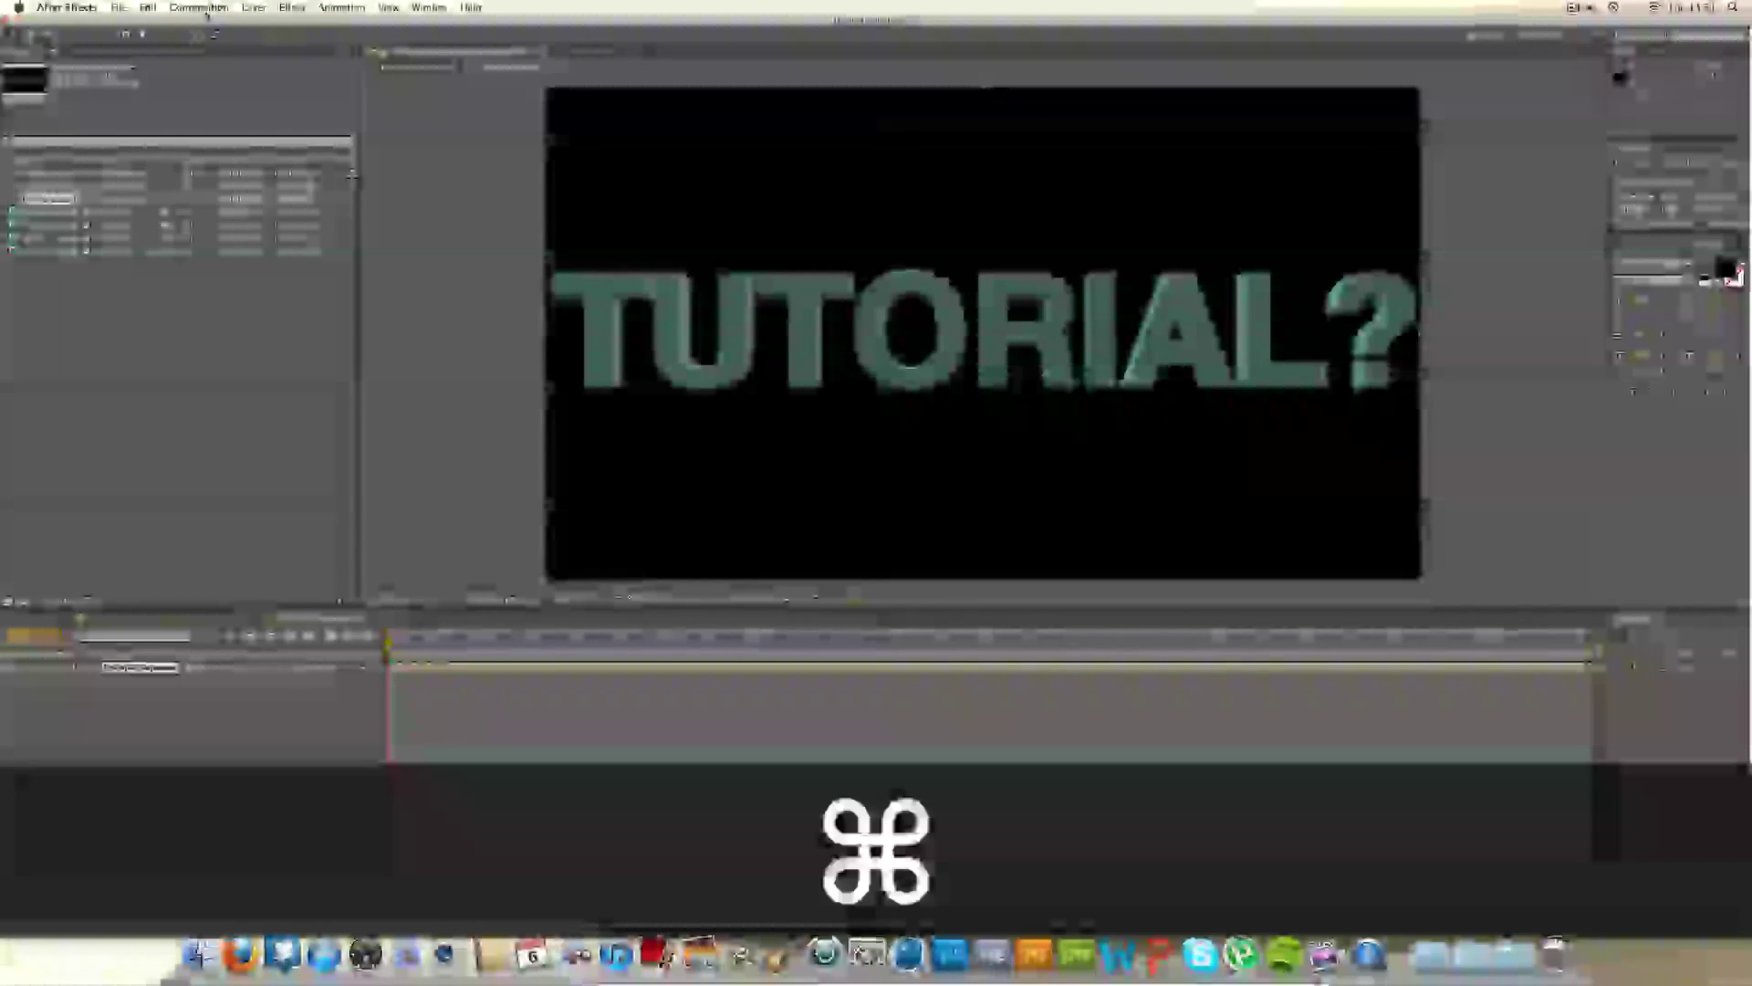
key("super+k")
type("final render")
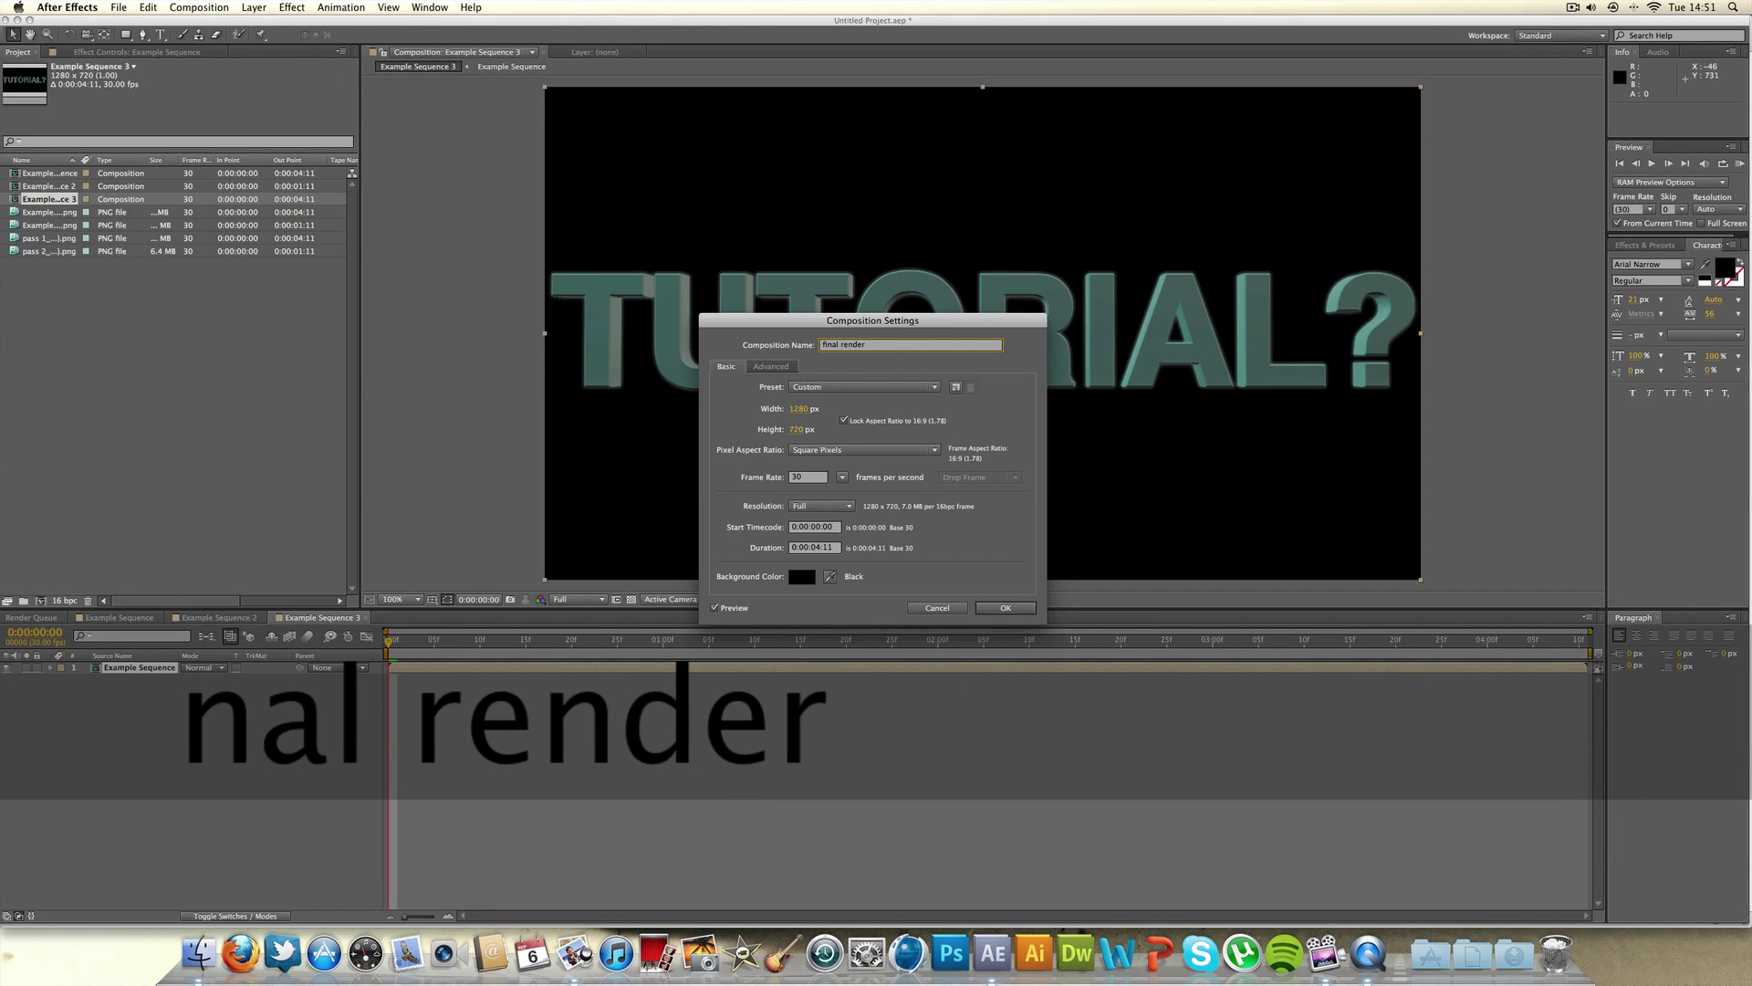
key("Return")
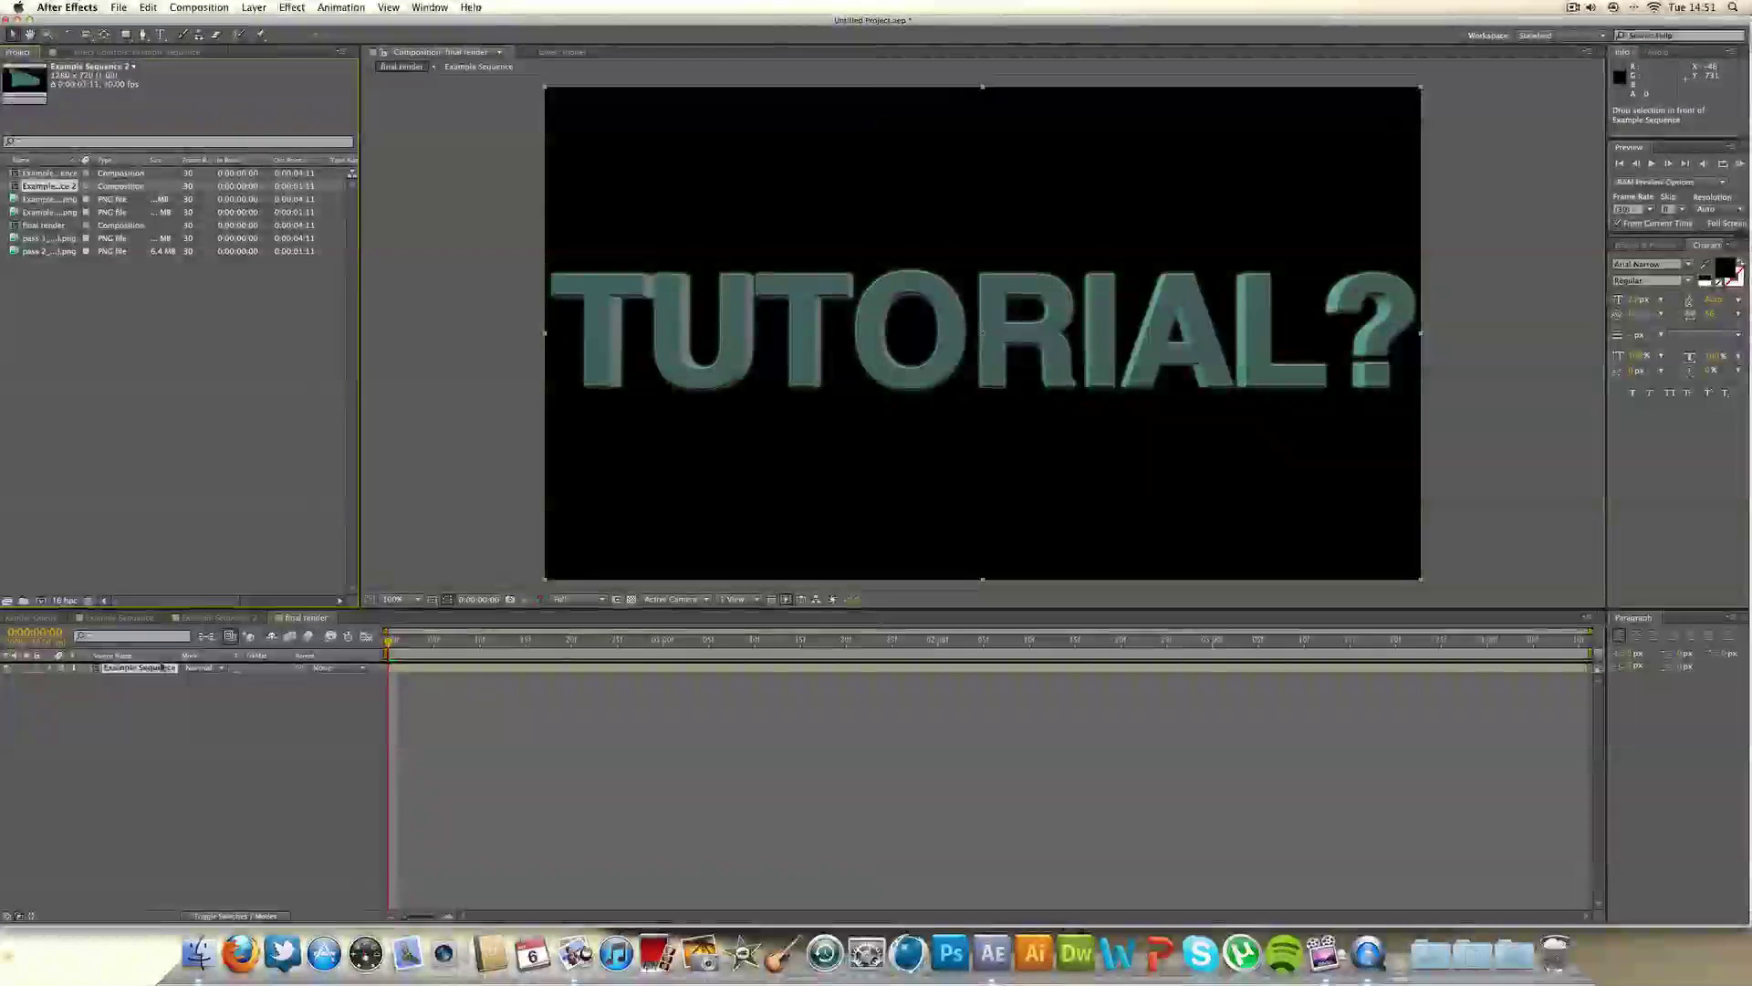
left_click_drag(162, 667, 162, 669)
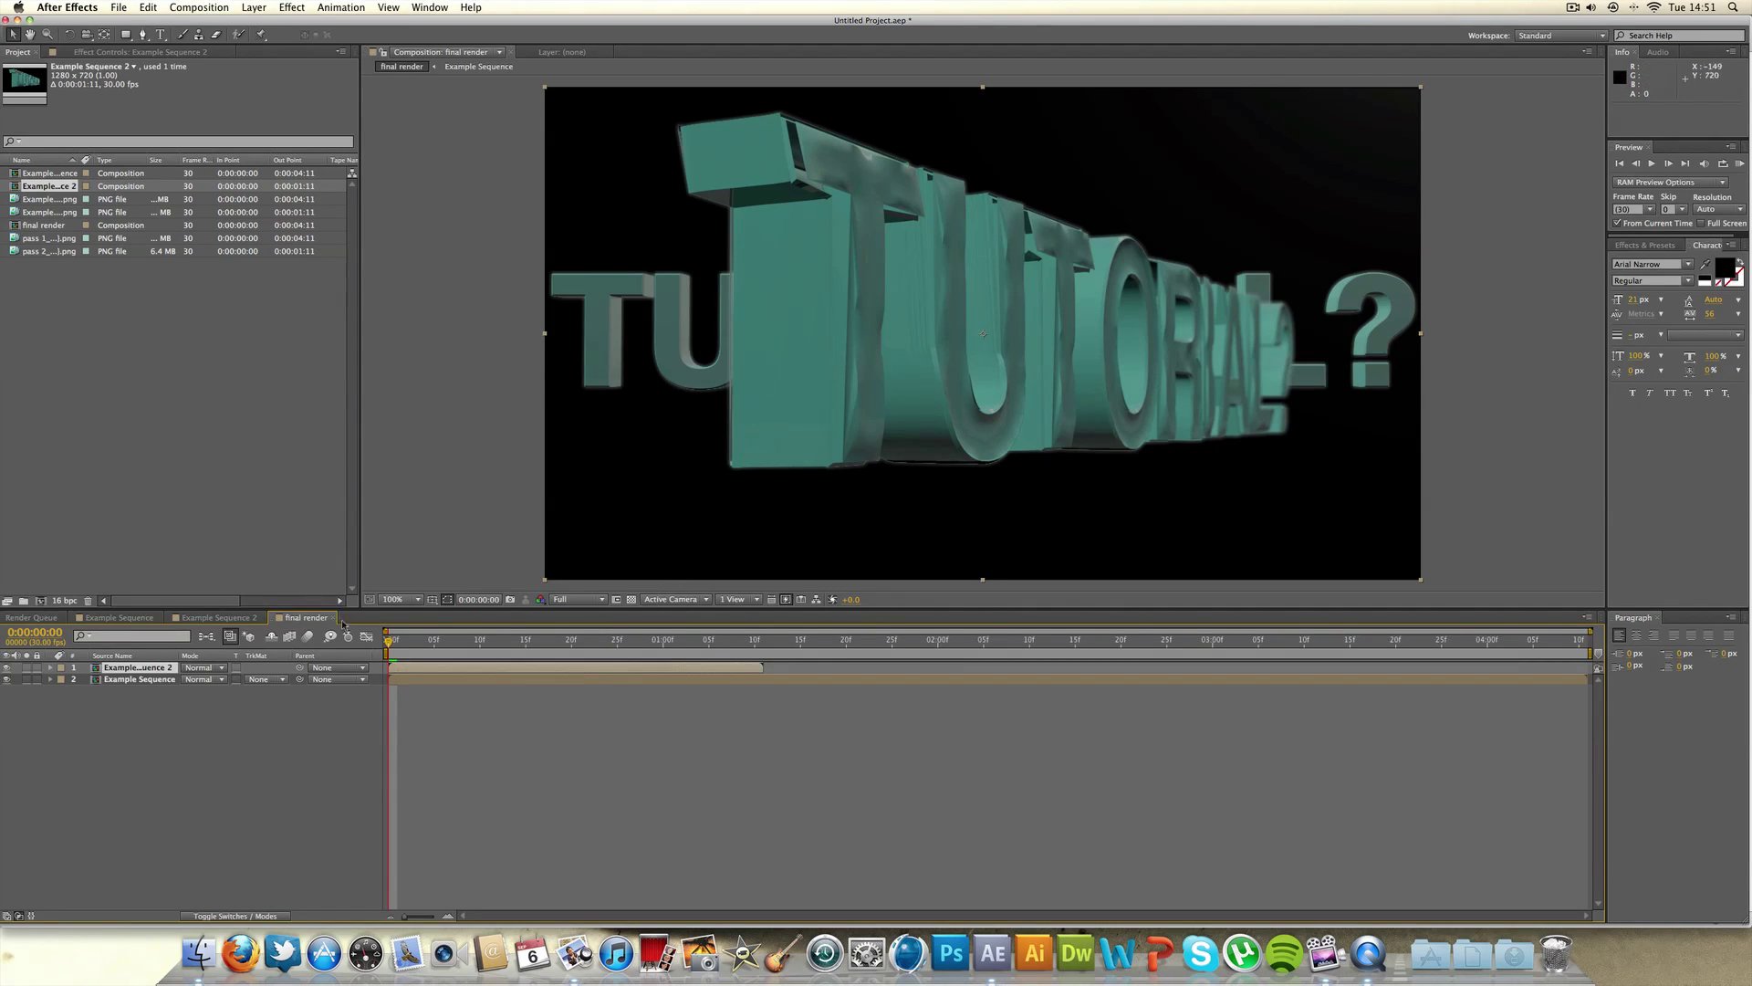
left_click(144, 618)
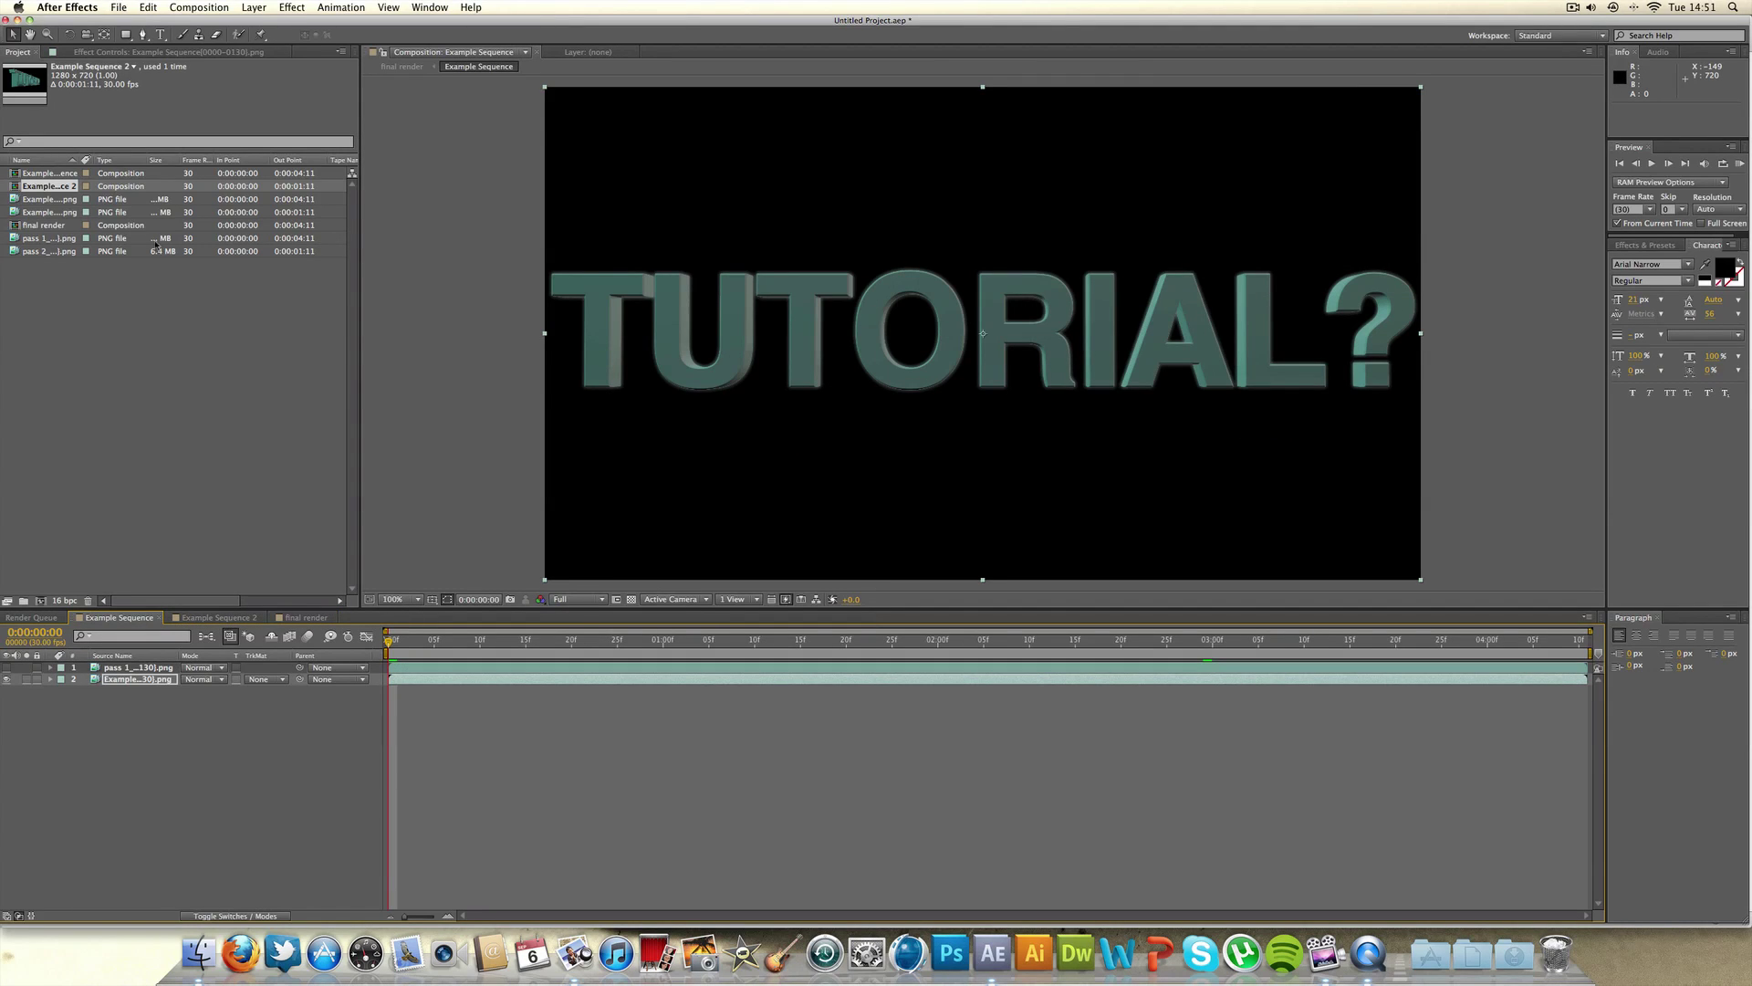
Step: Switch to Finder and open the Texture - Black Overlays folder within Graphic Design's GFX Pack, Materials Pack and Textures folders
left_click(182, 975)
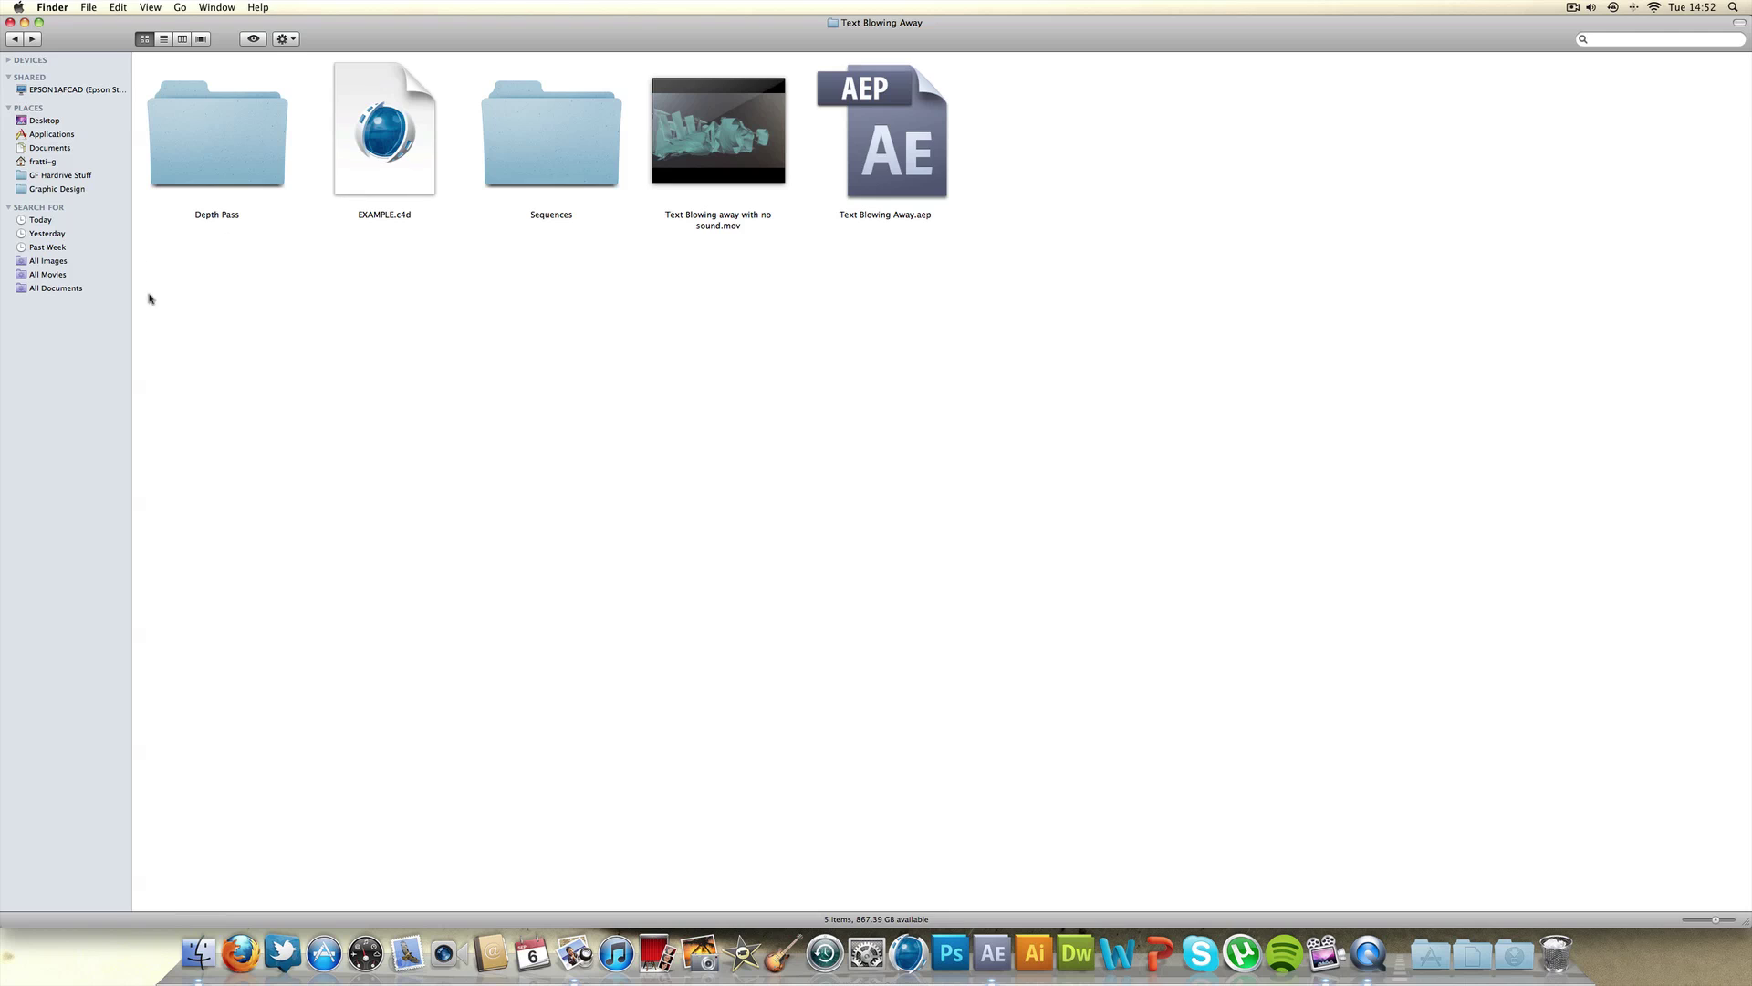
right_click(196, 940)
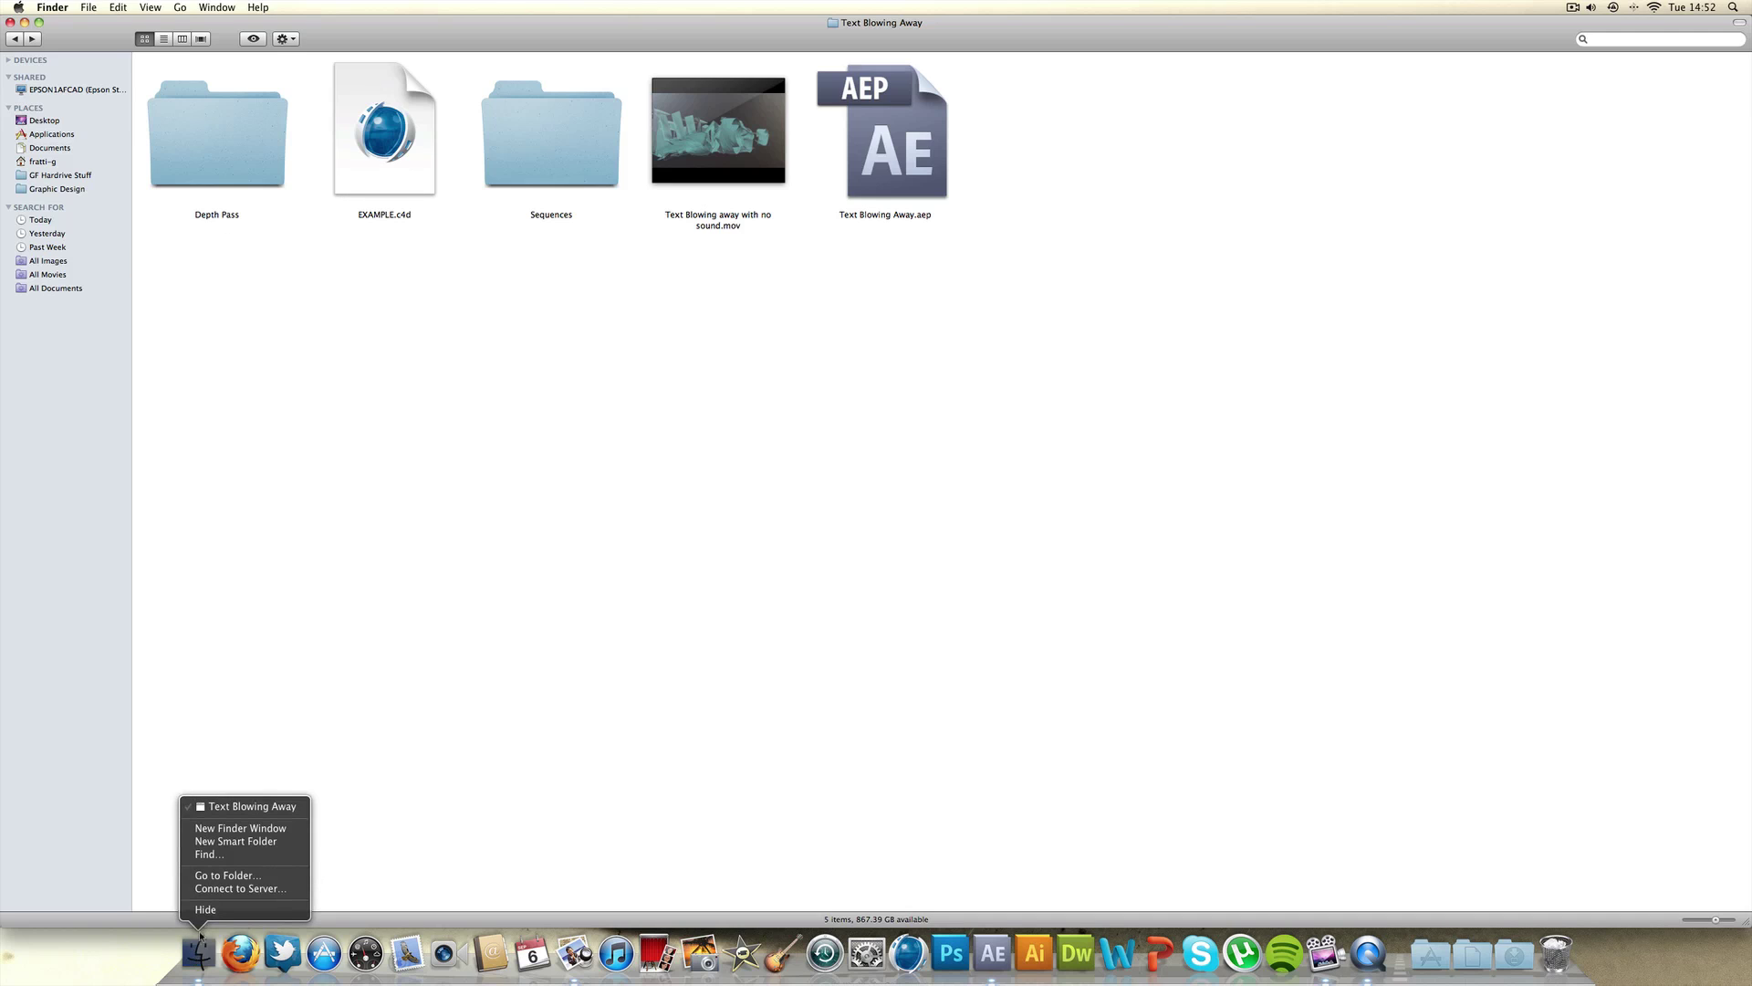
left_click(230, 825)
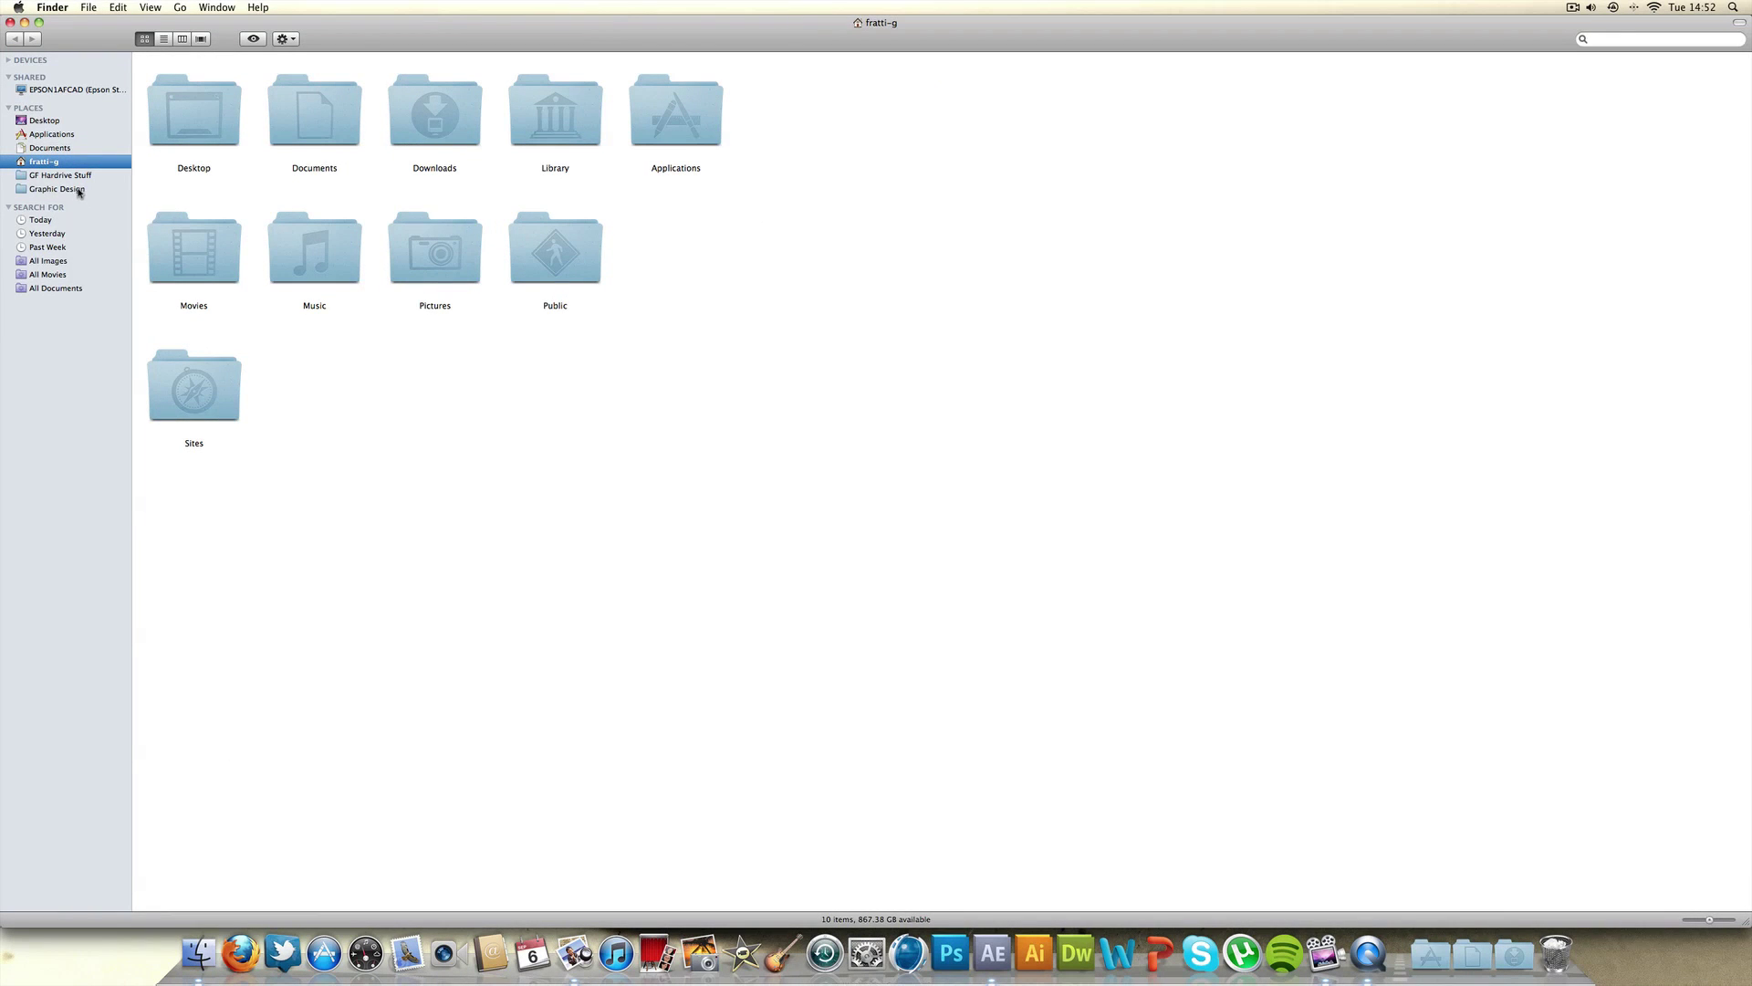
left_click(78, 190)
left_click(270, 93)
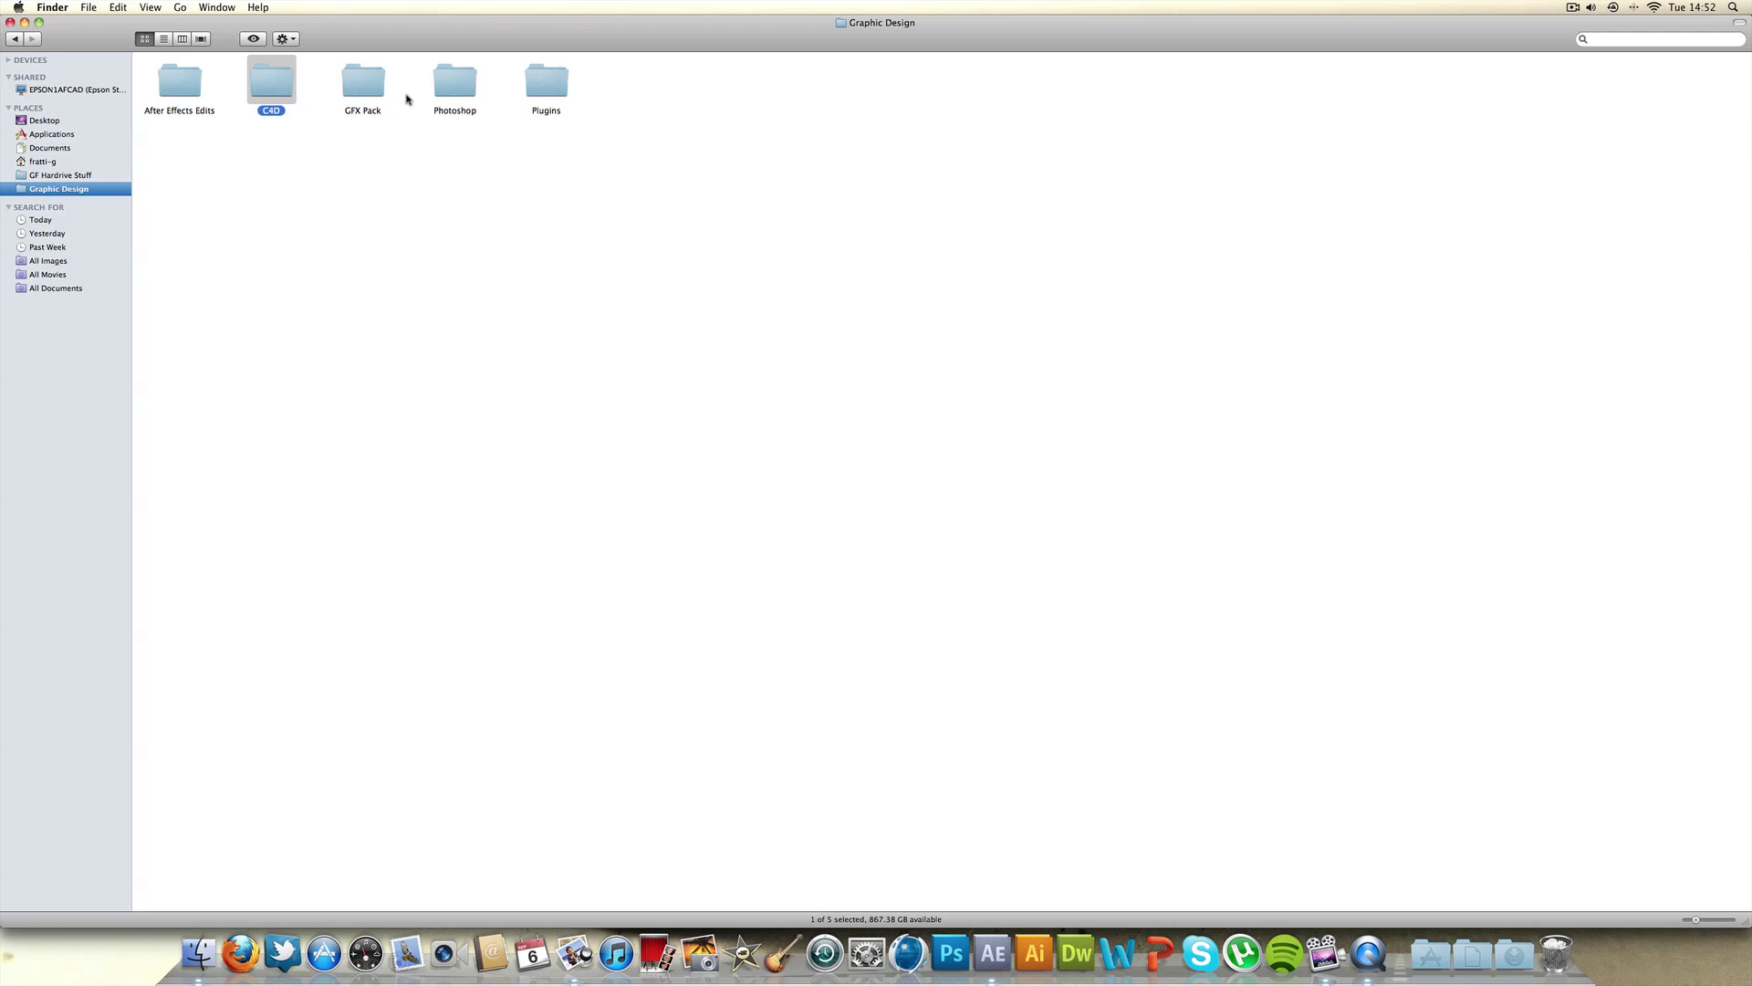
double_click(352, 94)
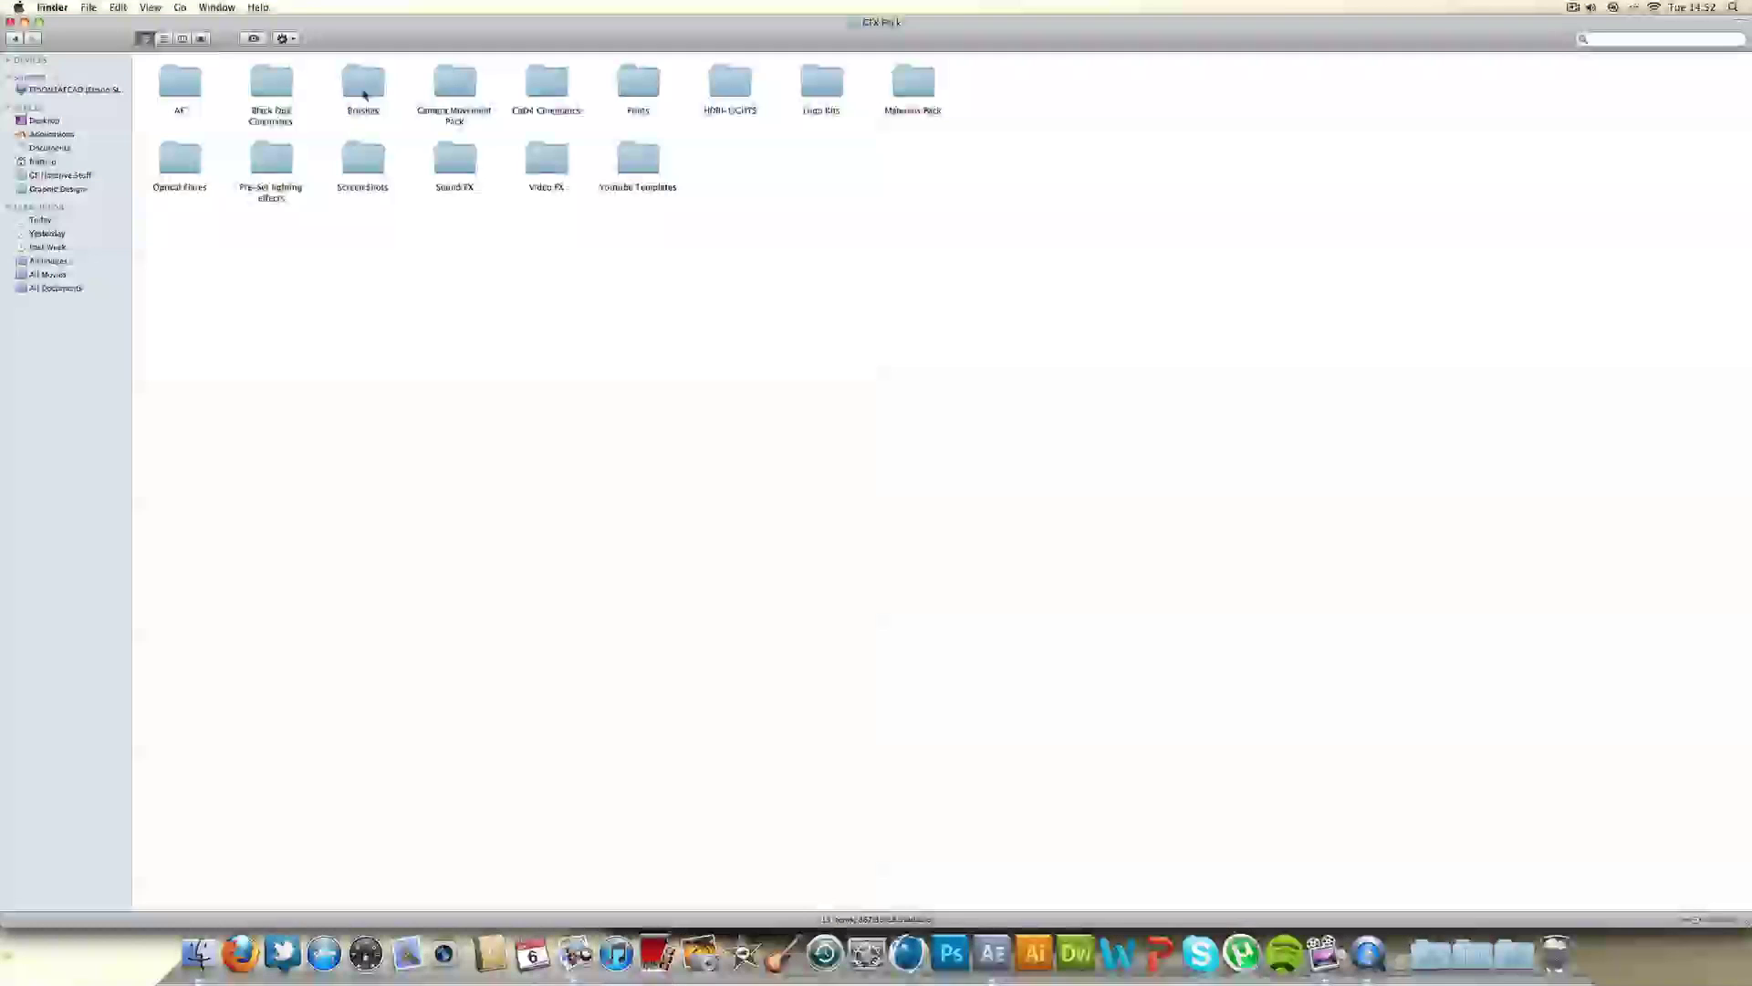
double_click(912, 84)
double_click(289, 91)
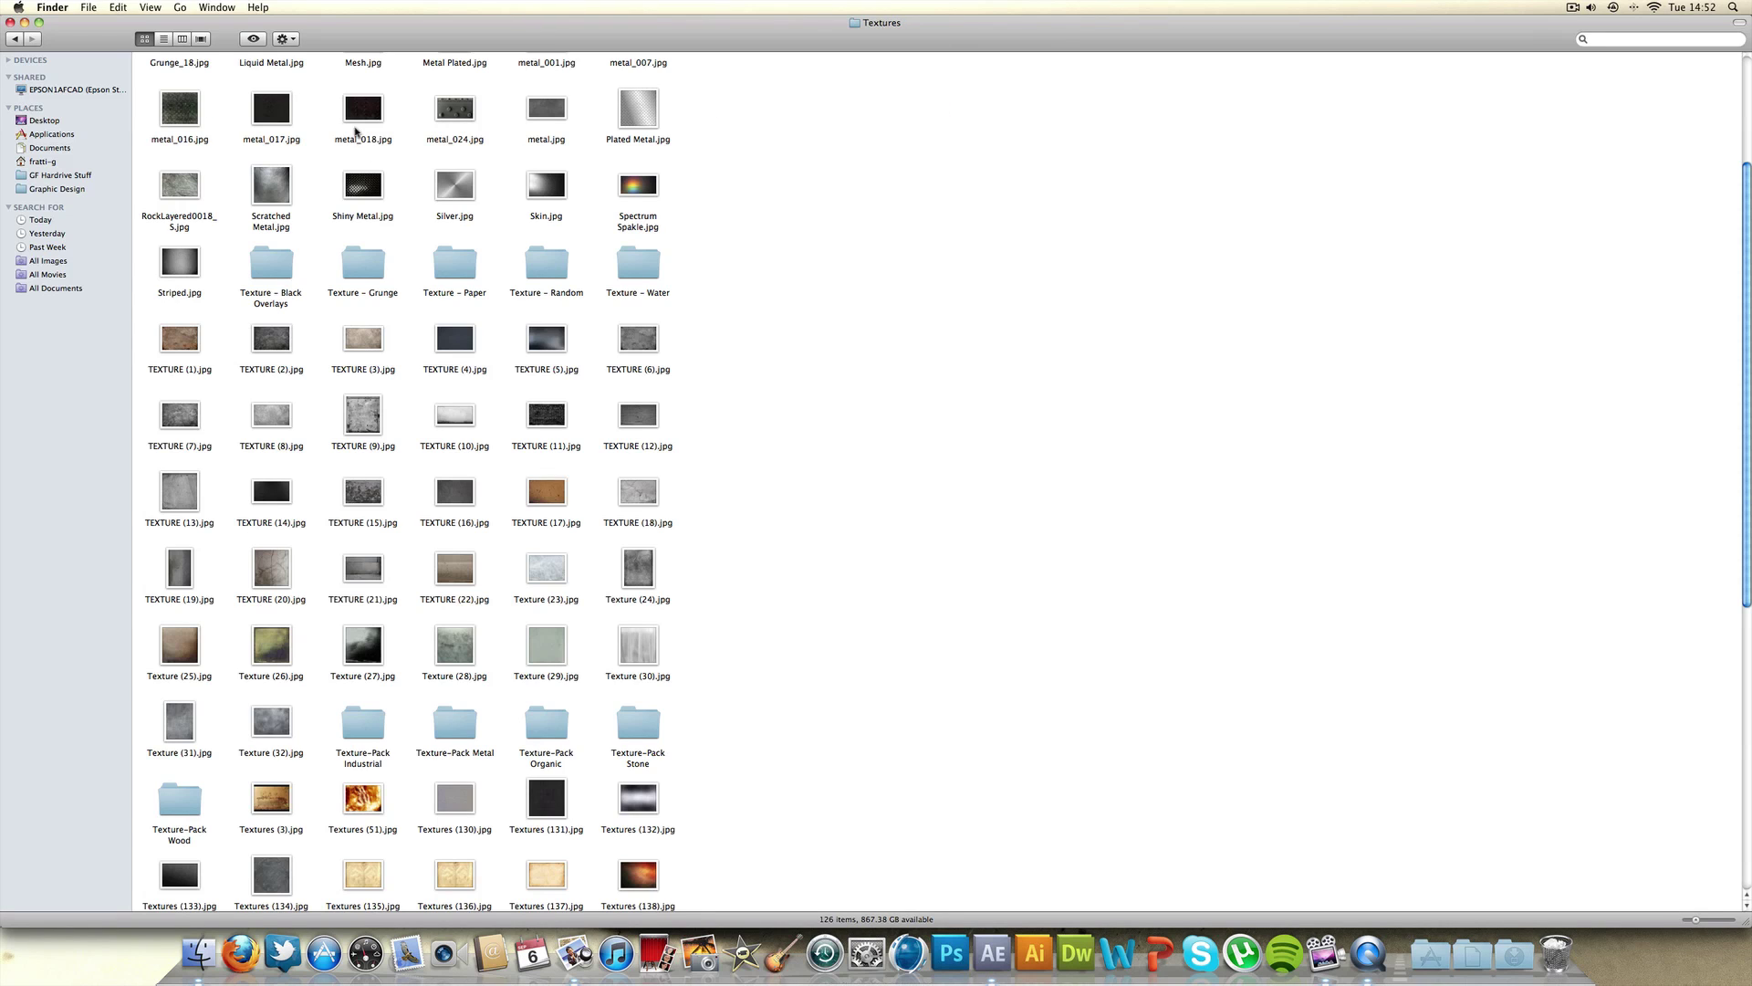
double_click(287, 263)
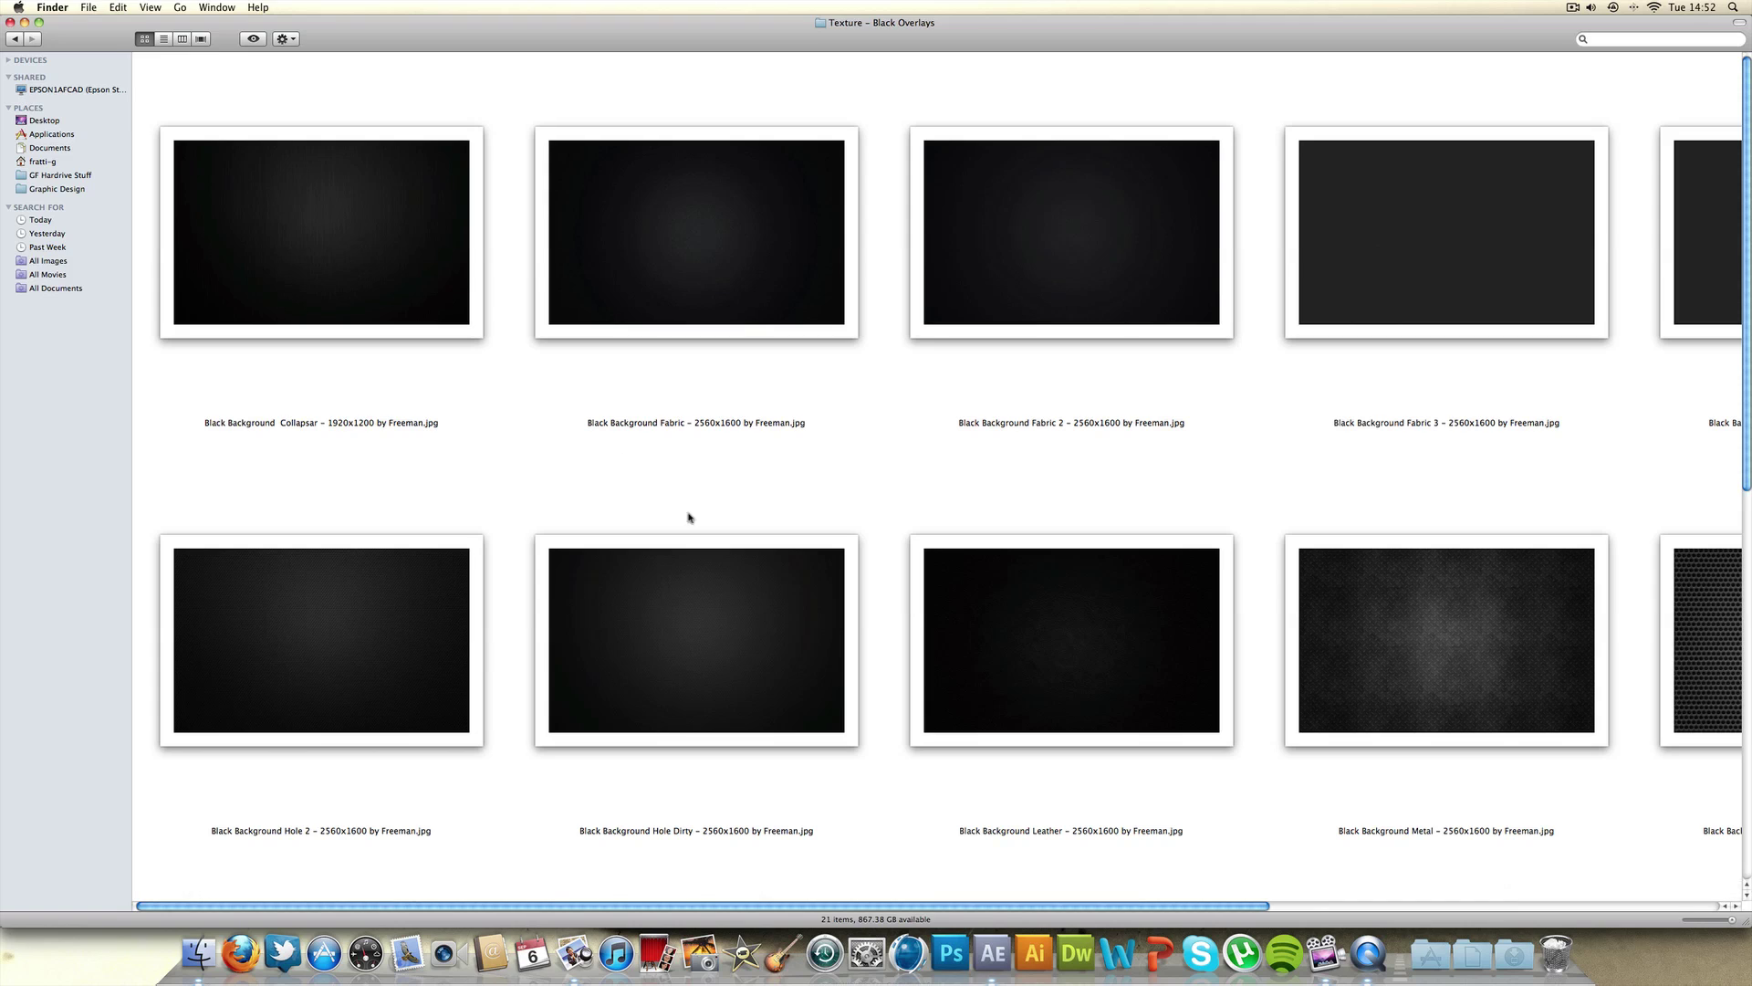
Step: Import the Black Background Hole Dirty image into After Effects and place it as the bottom layer of Example Sequence and Example Sequence 2
left_click(733, 582)
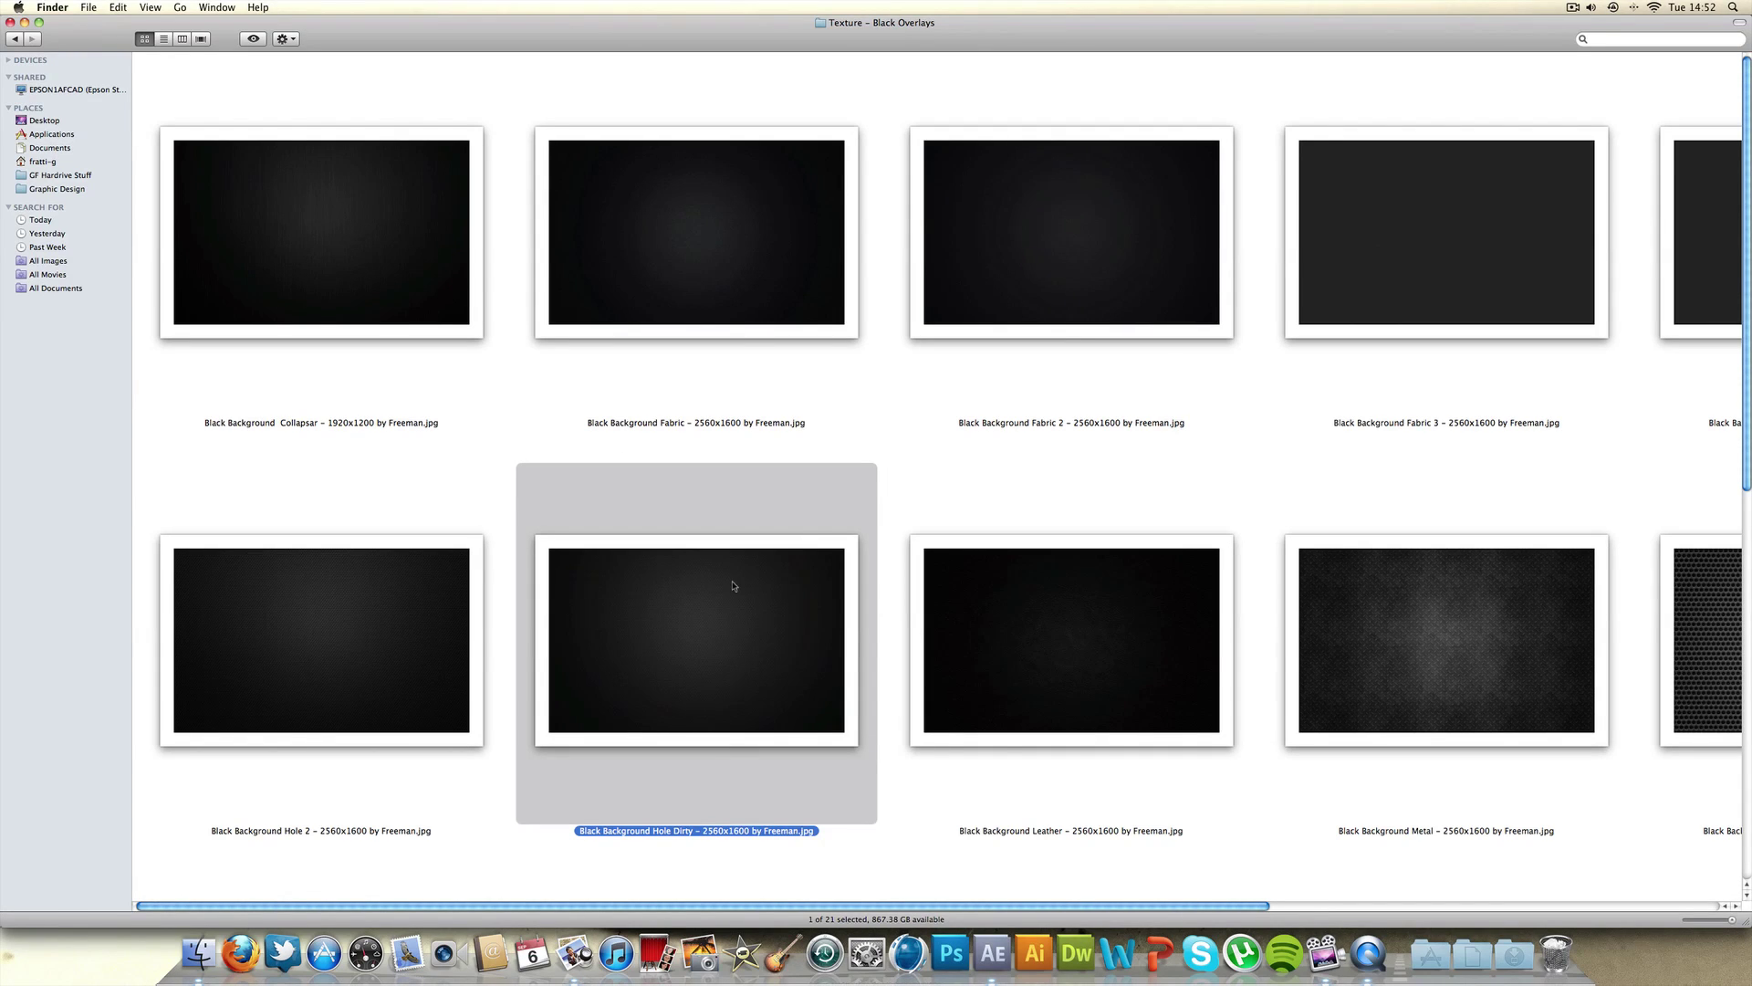
right_click(733, 582)
left_click(669, 606)
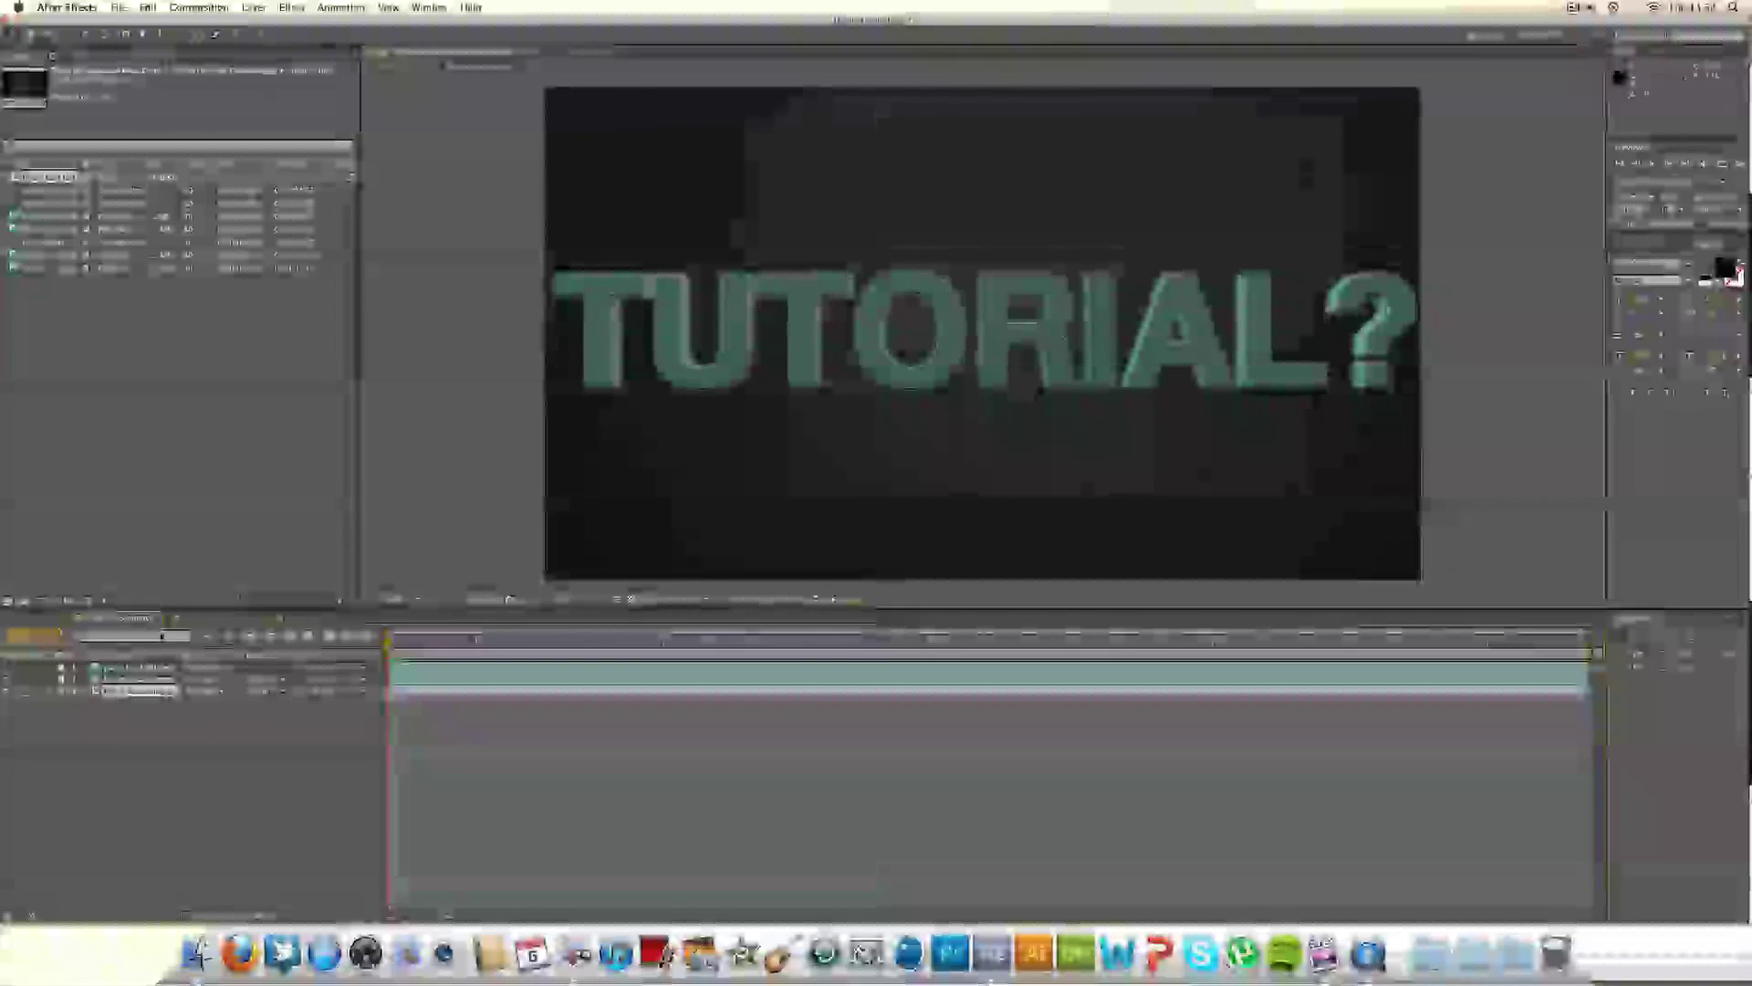
left_click(195, 617)
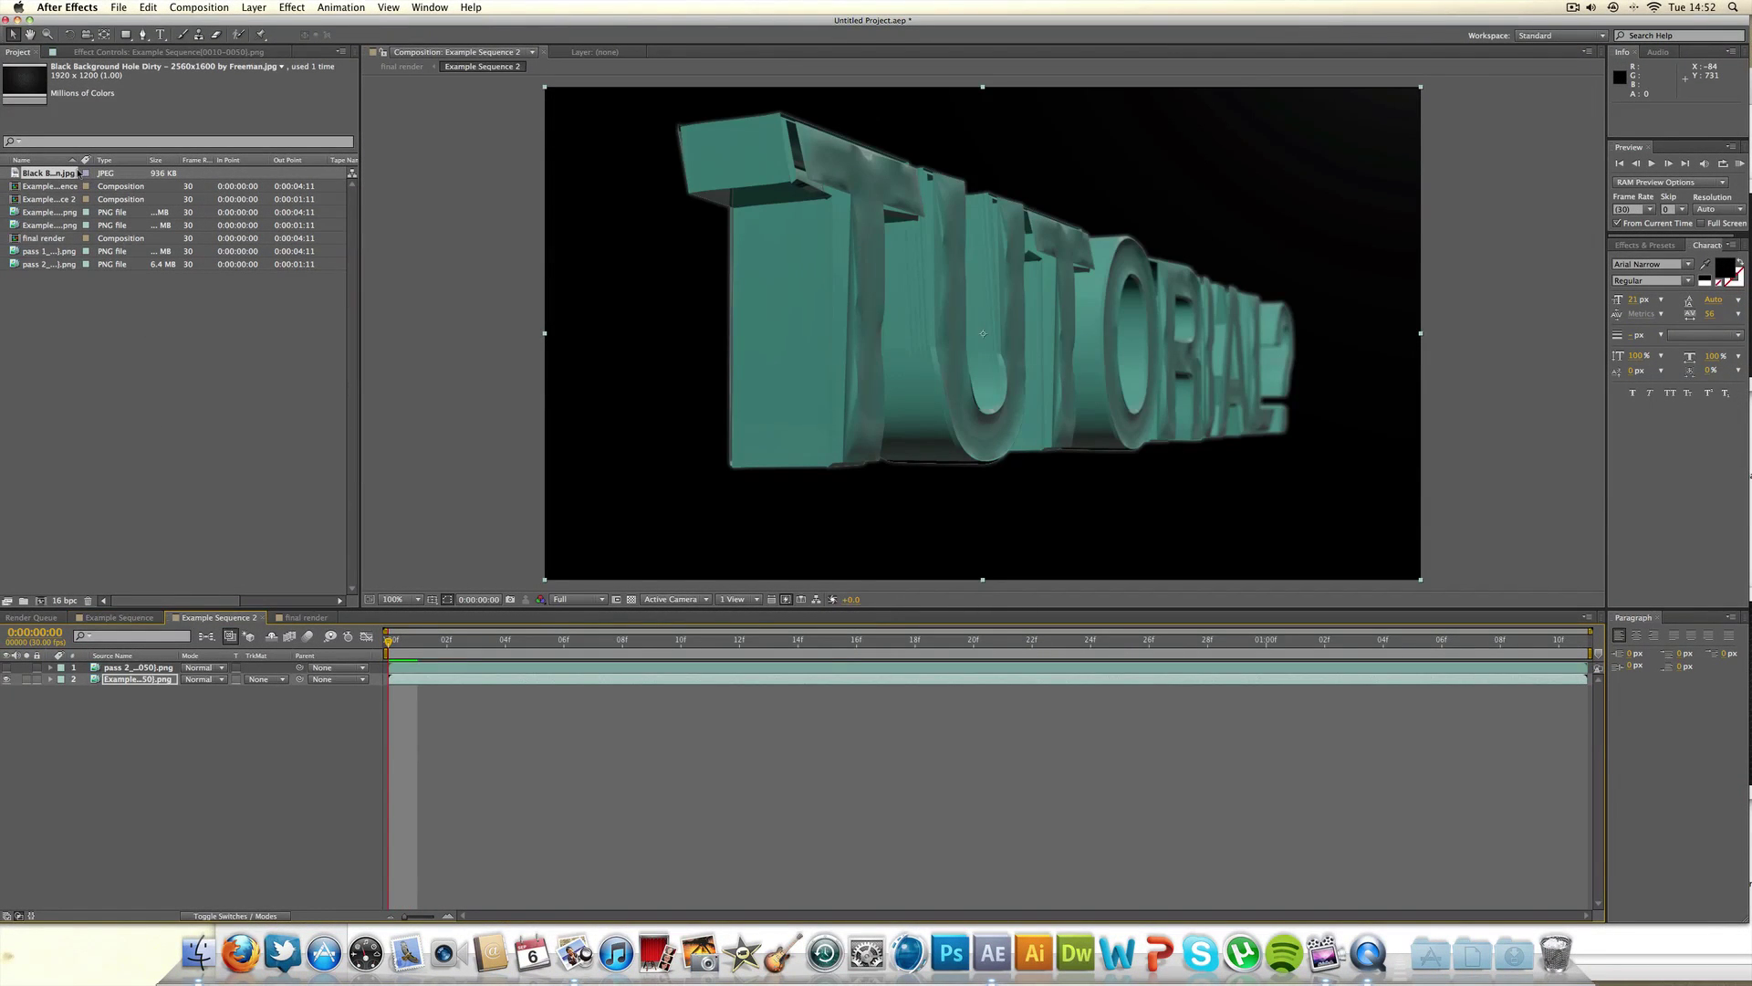
left_click_drag(77, 173, 129, 702)
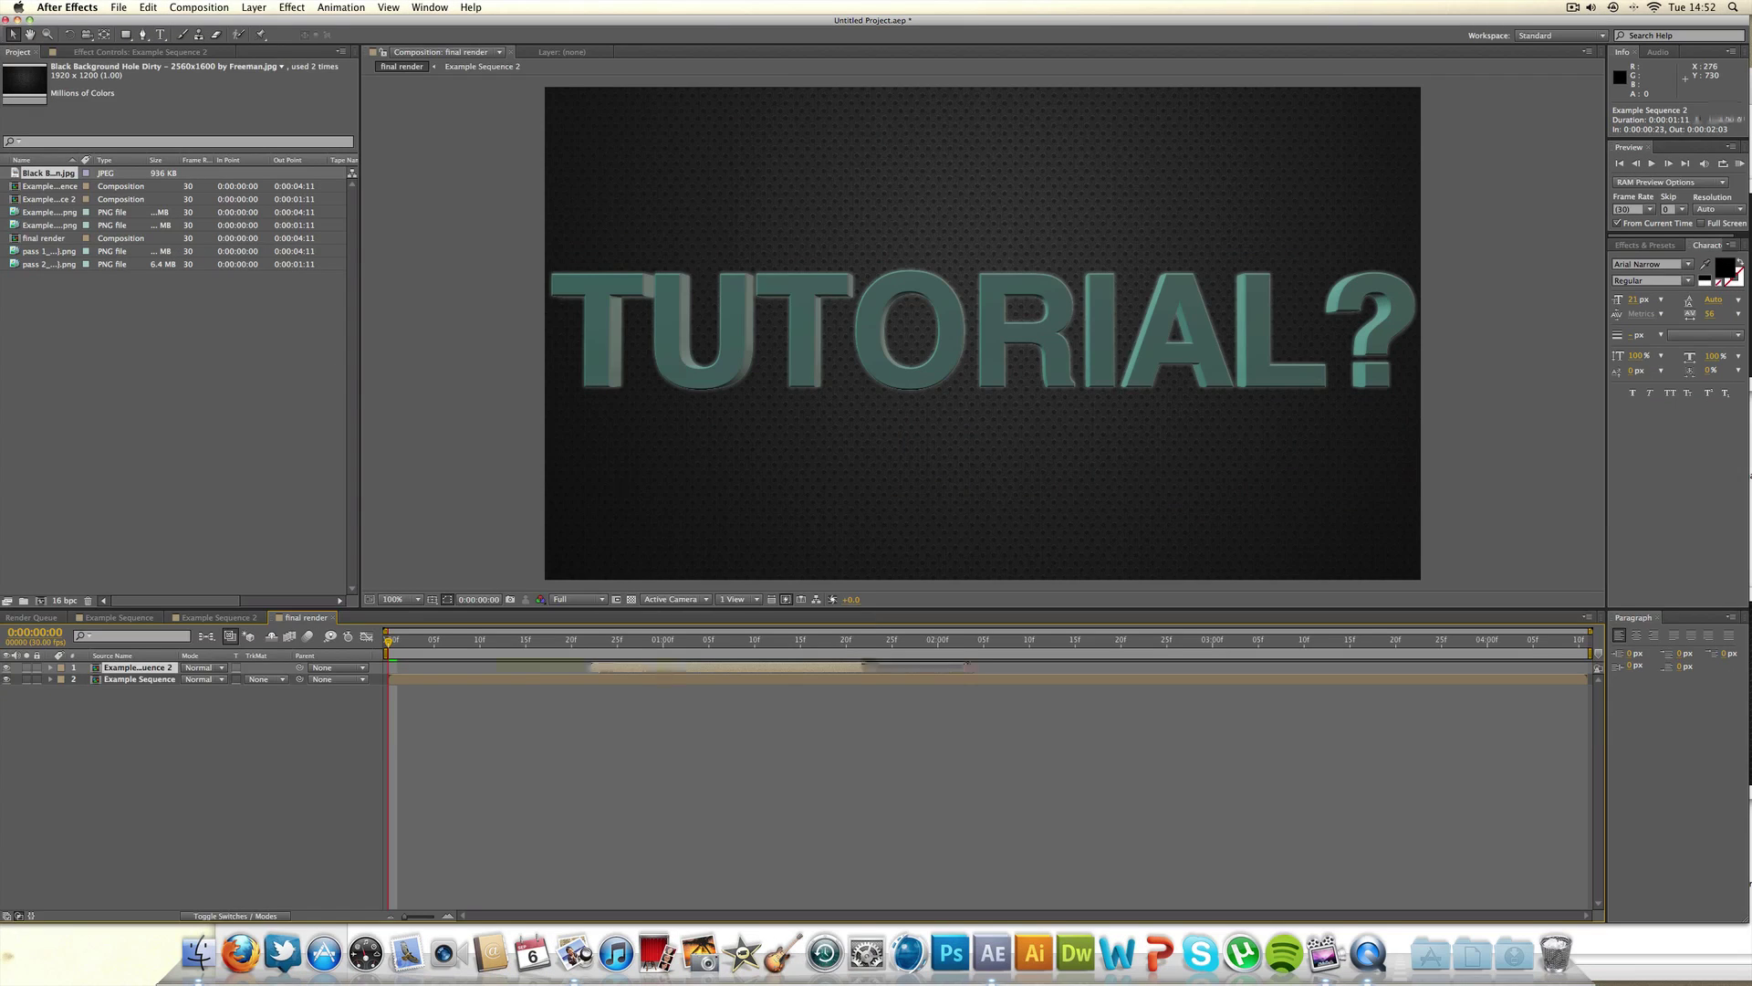
Step: In final render, hide Example Sequence 2 to check the first sequence's timing, start that layer at 0:00:00:20 and show it again
left_click_drag(671, 667, 462, 671)
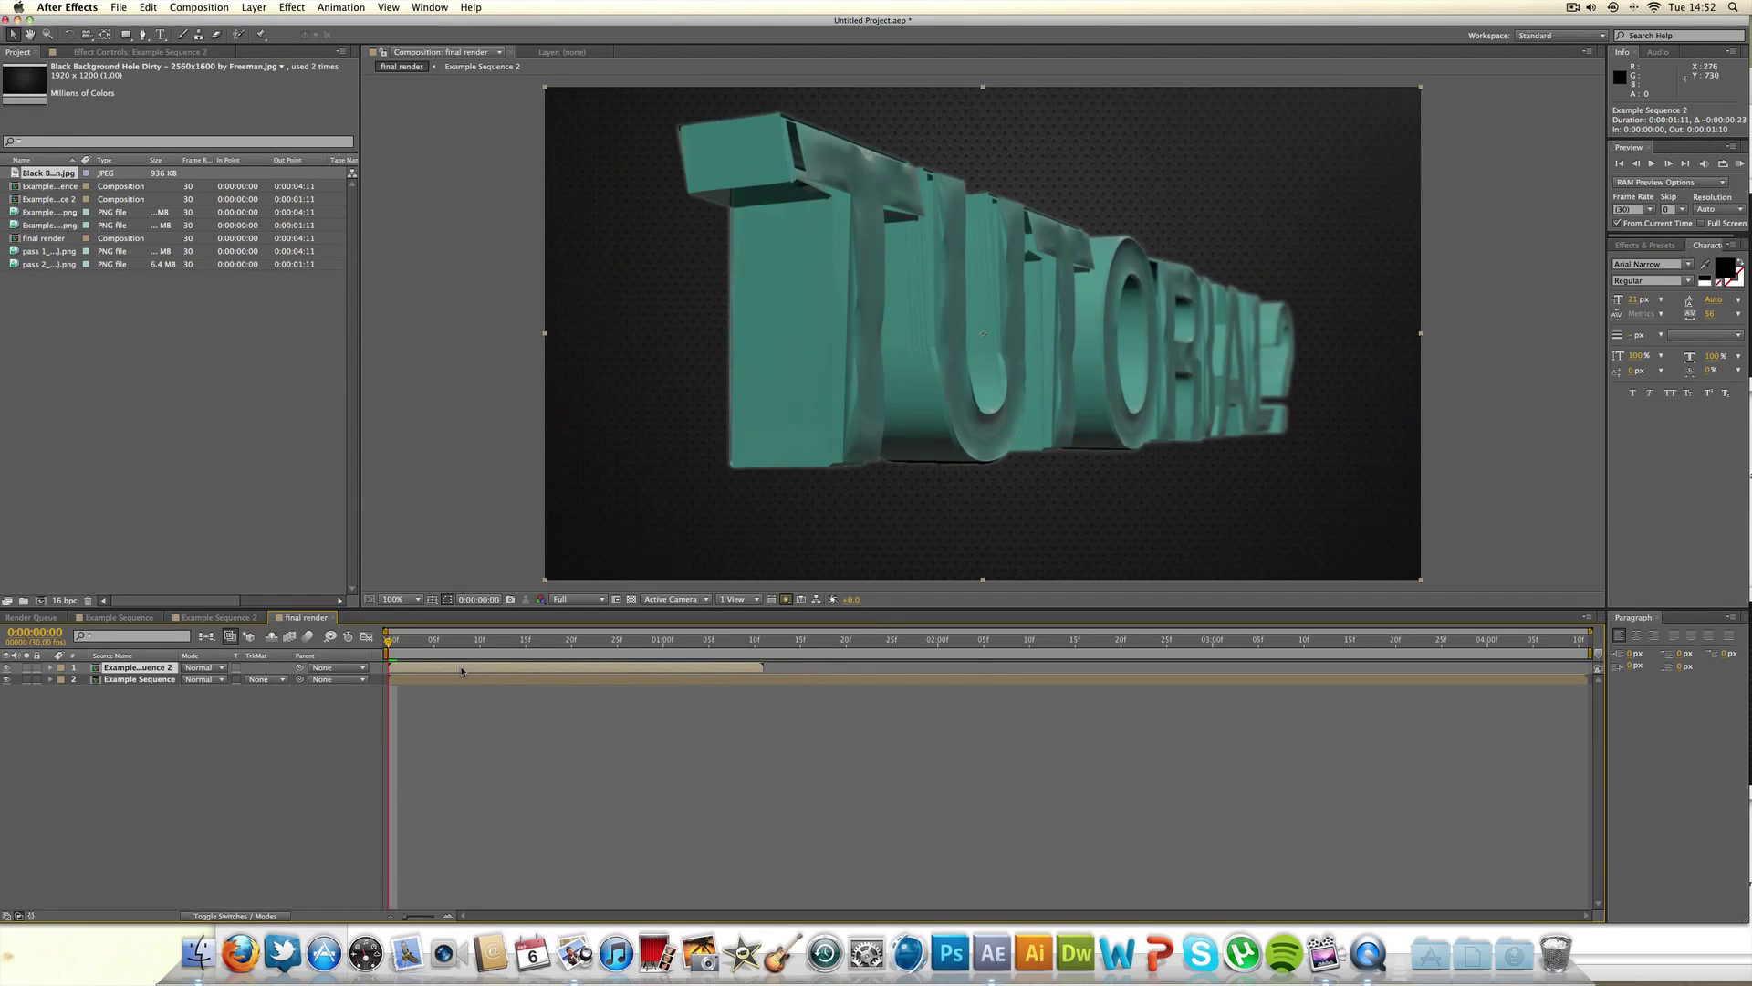
left_click(5, 668)
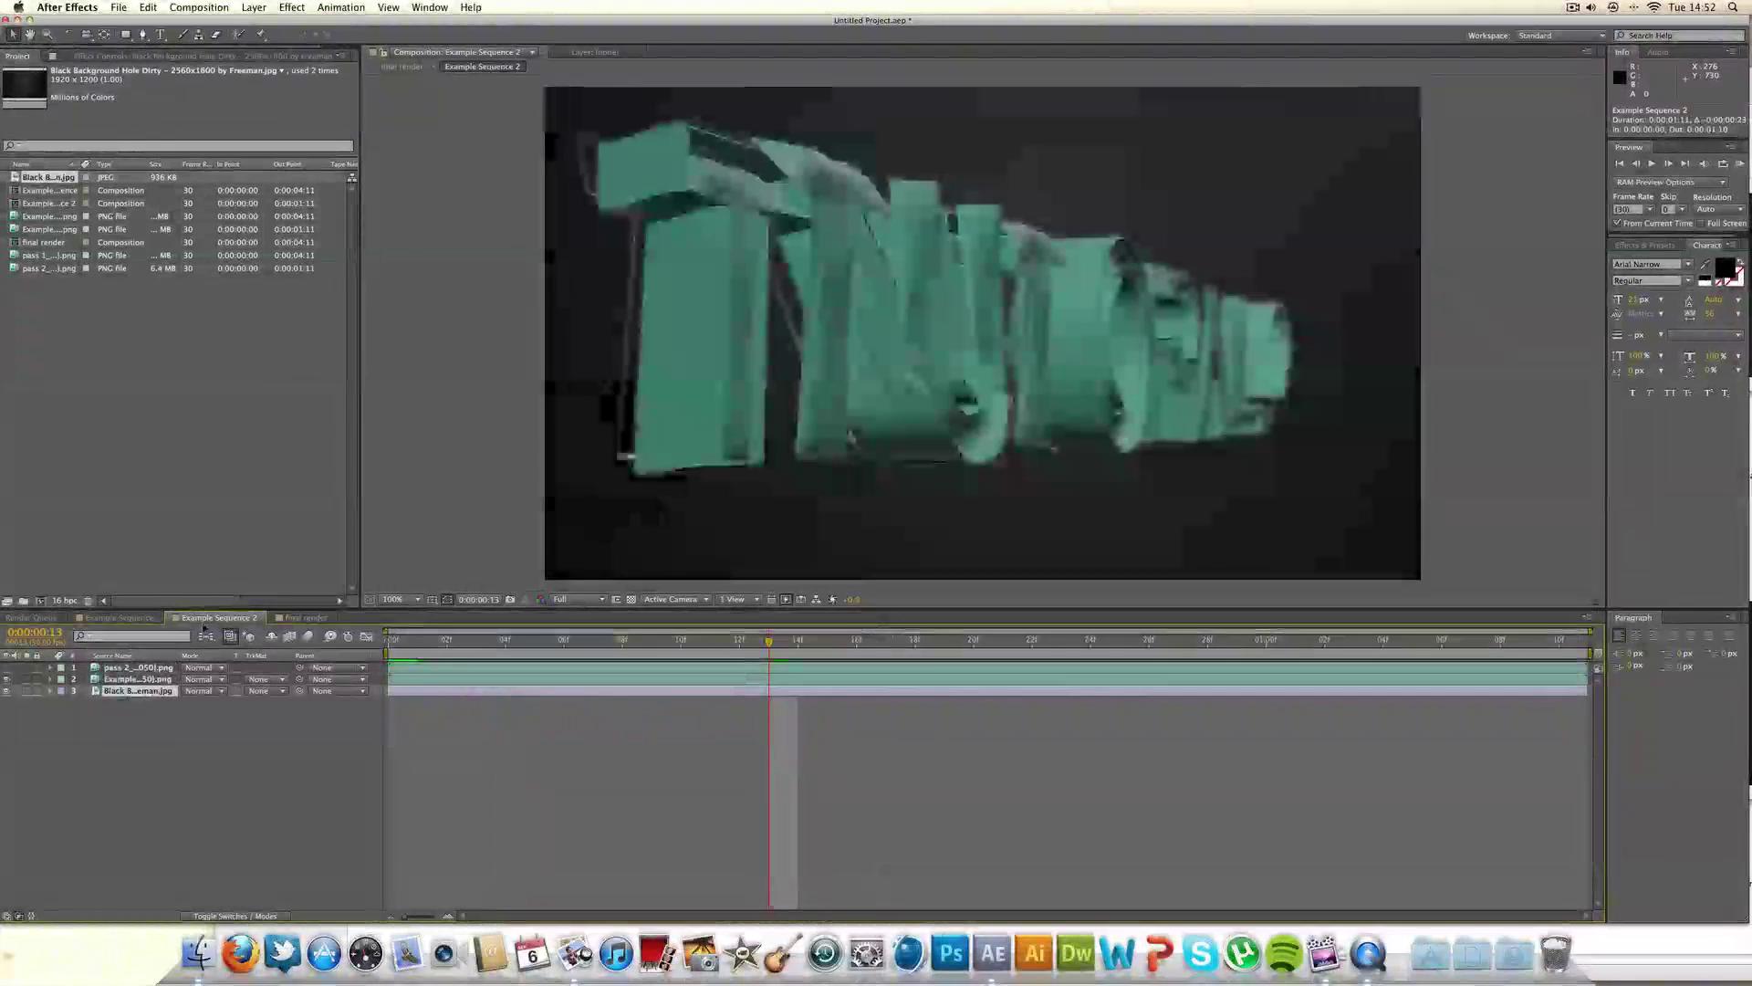
key("Home")
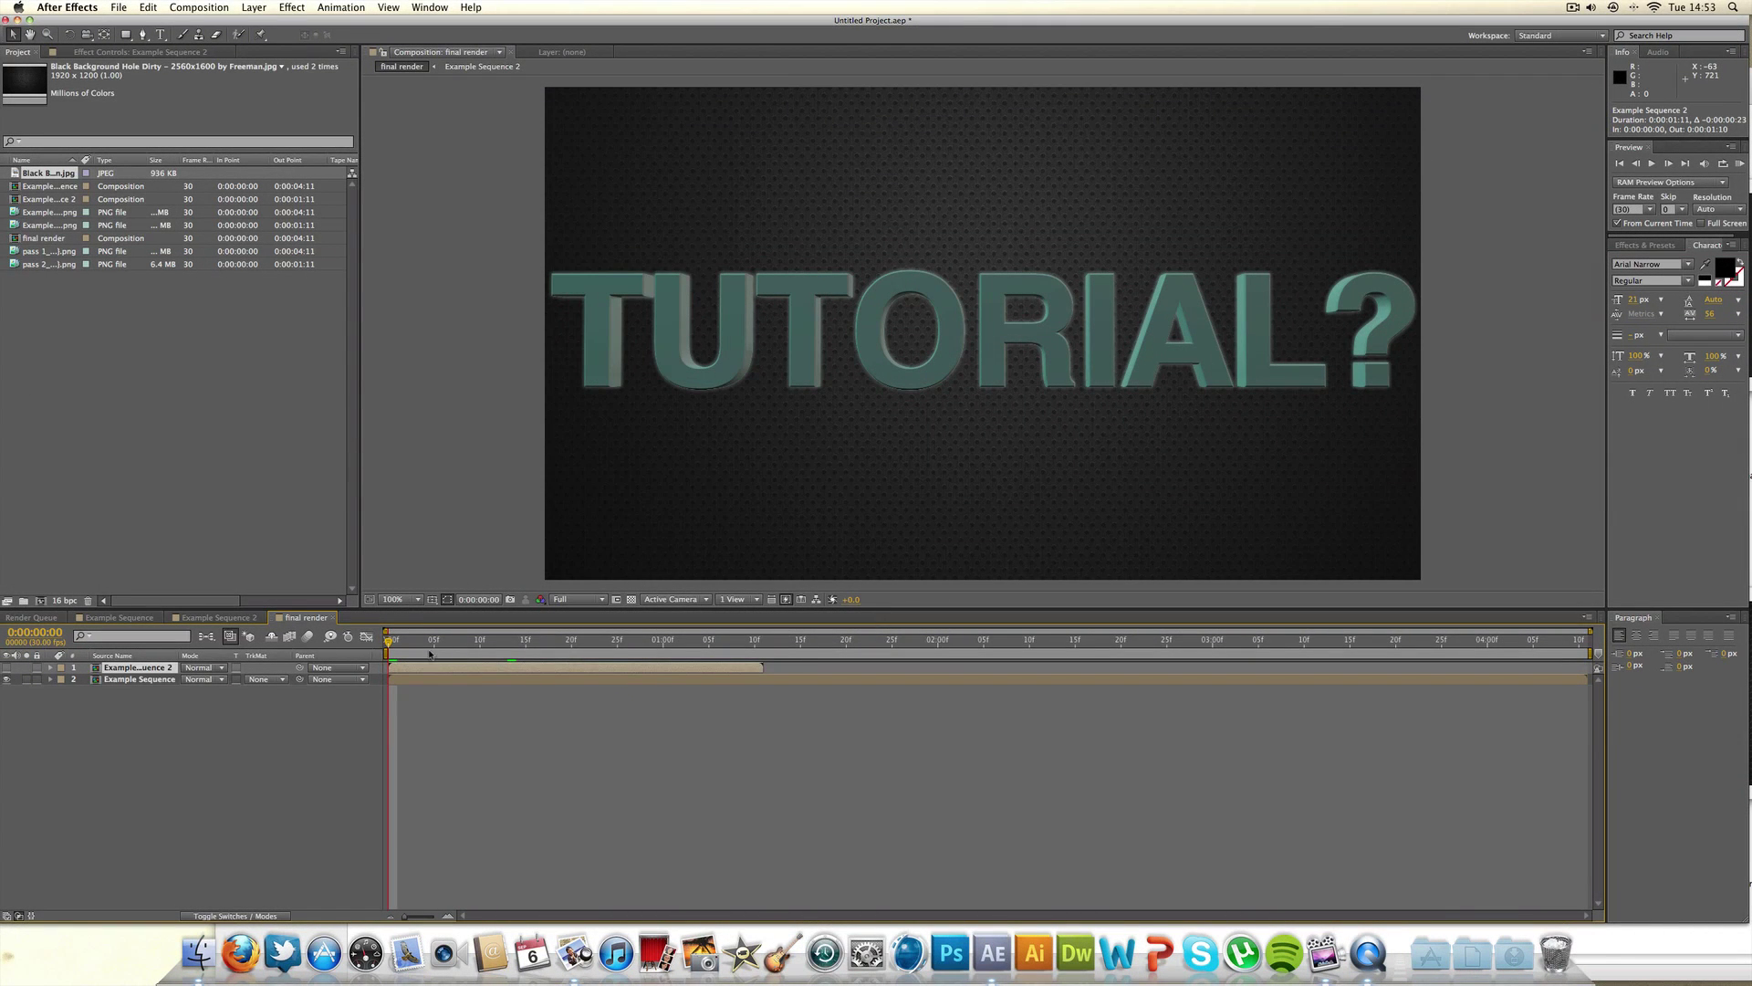
left_click(442, 649)
left_click(470, 645)
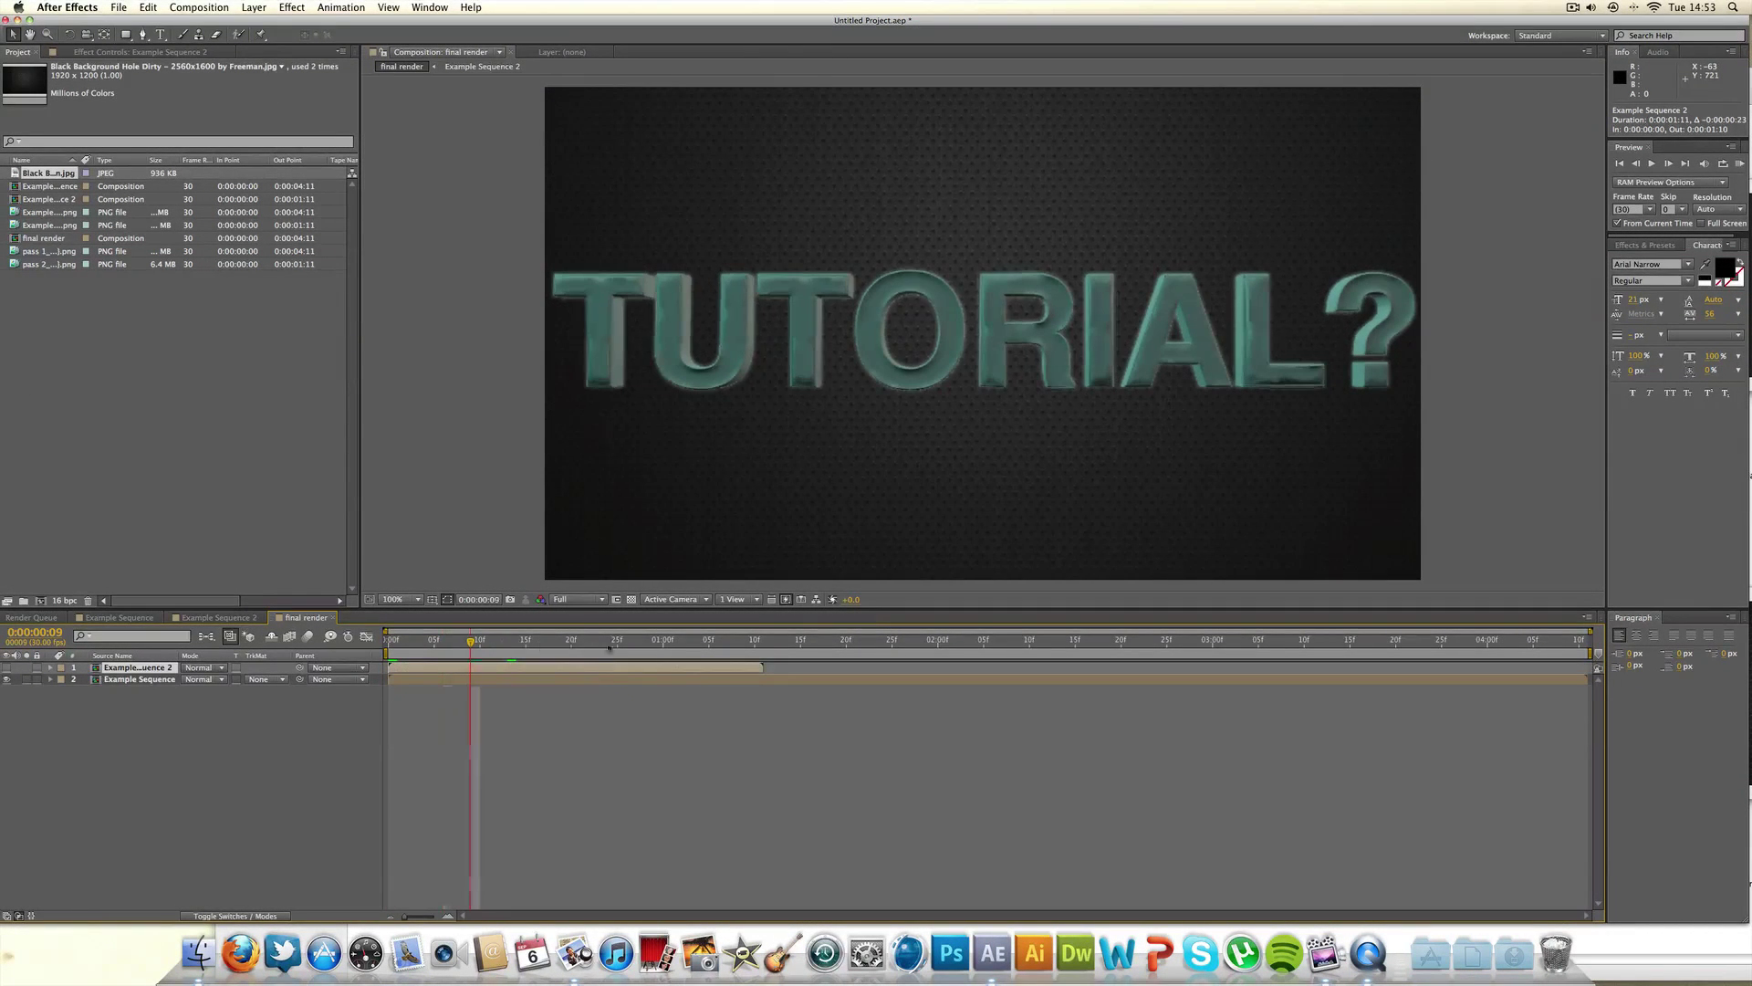
left_click(665, 640)
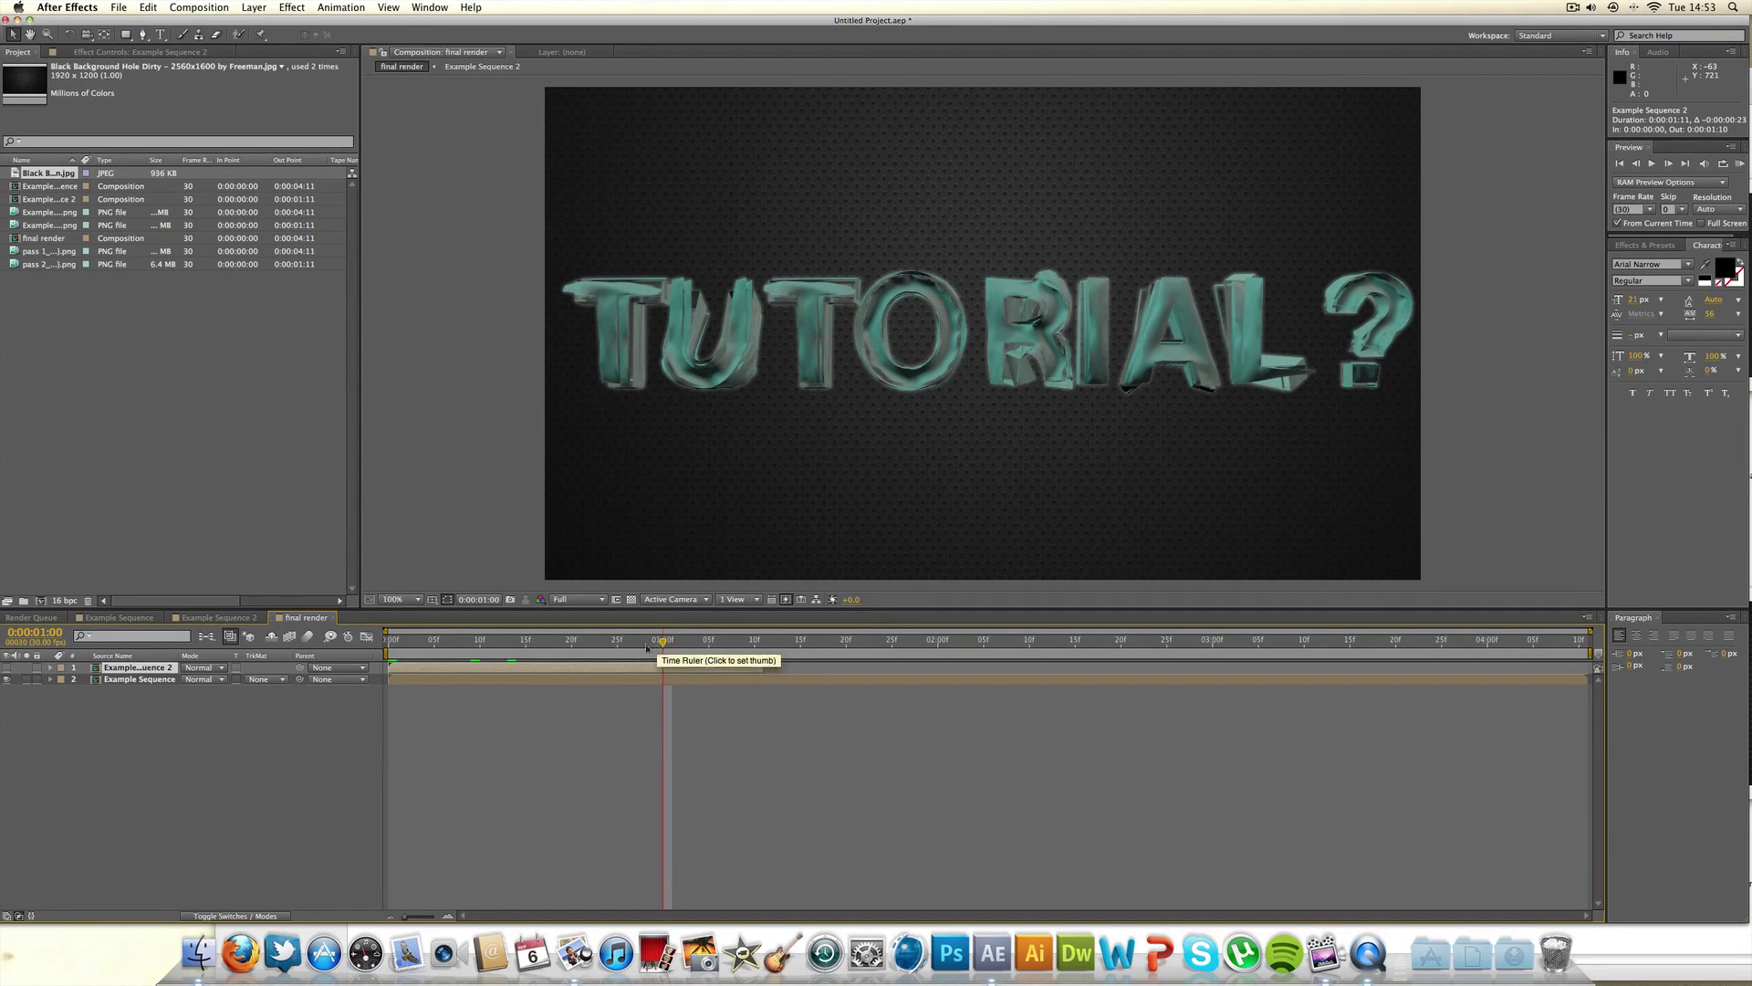
left_click(572, 641)
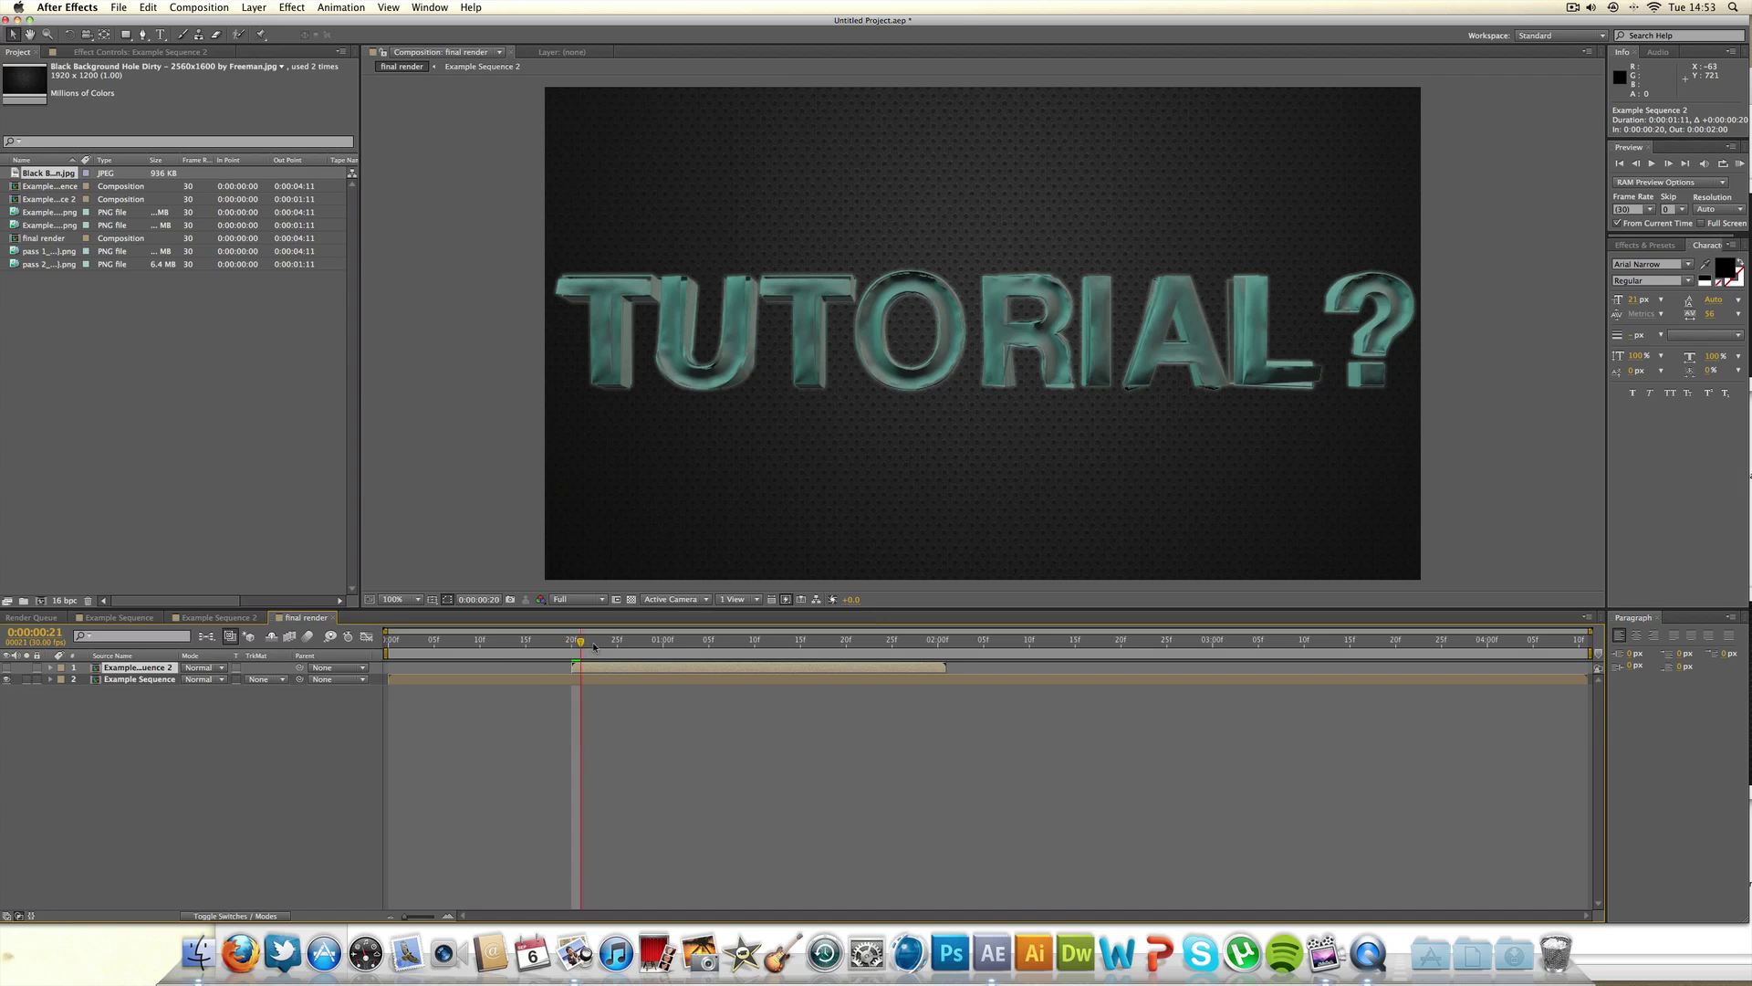
left_click(638, 640)
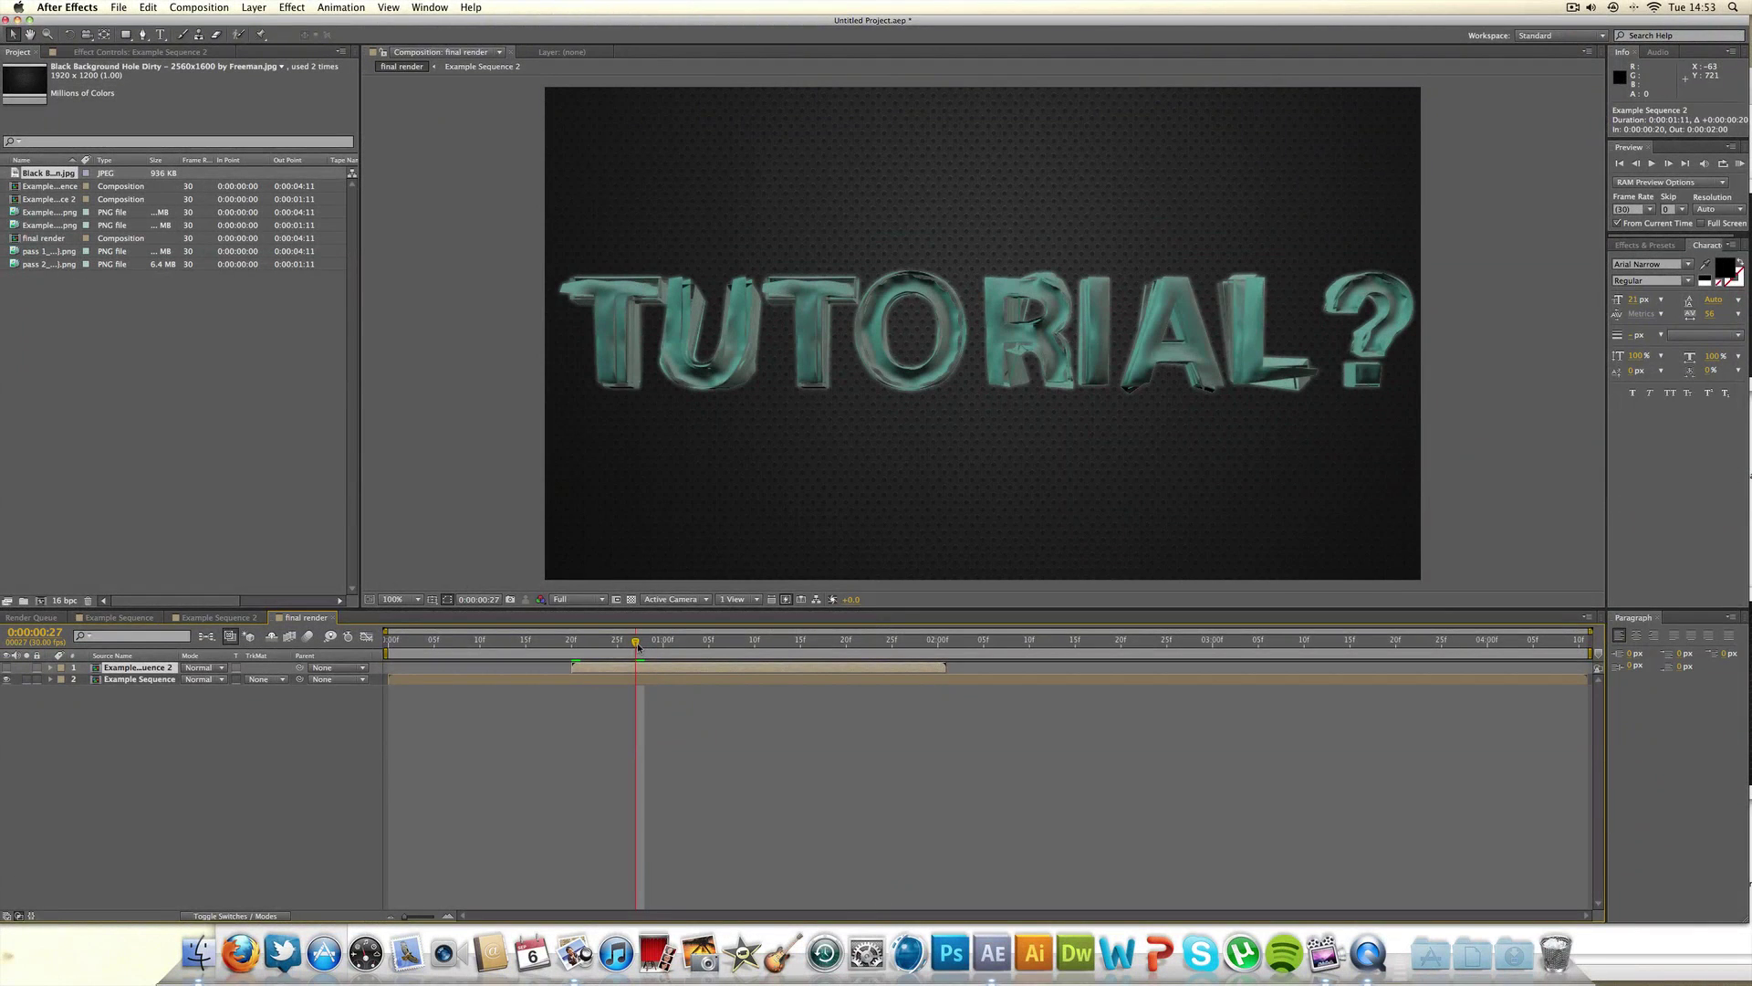
left_click(811, 641)
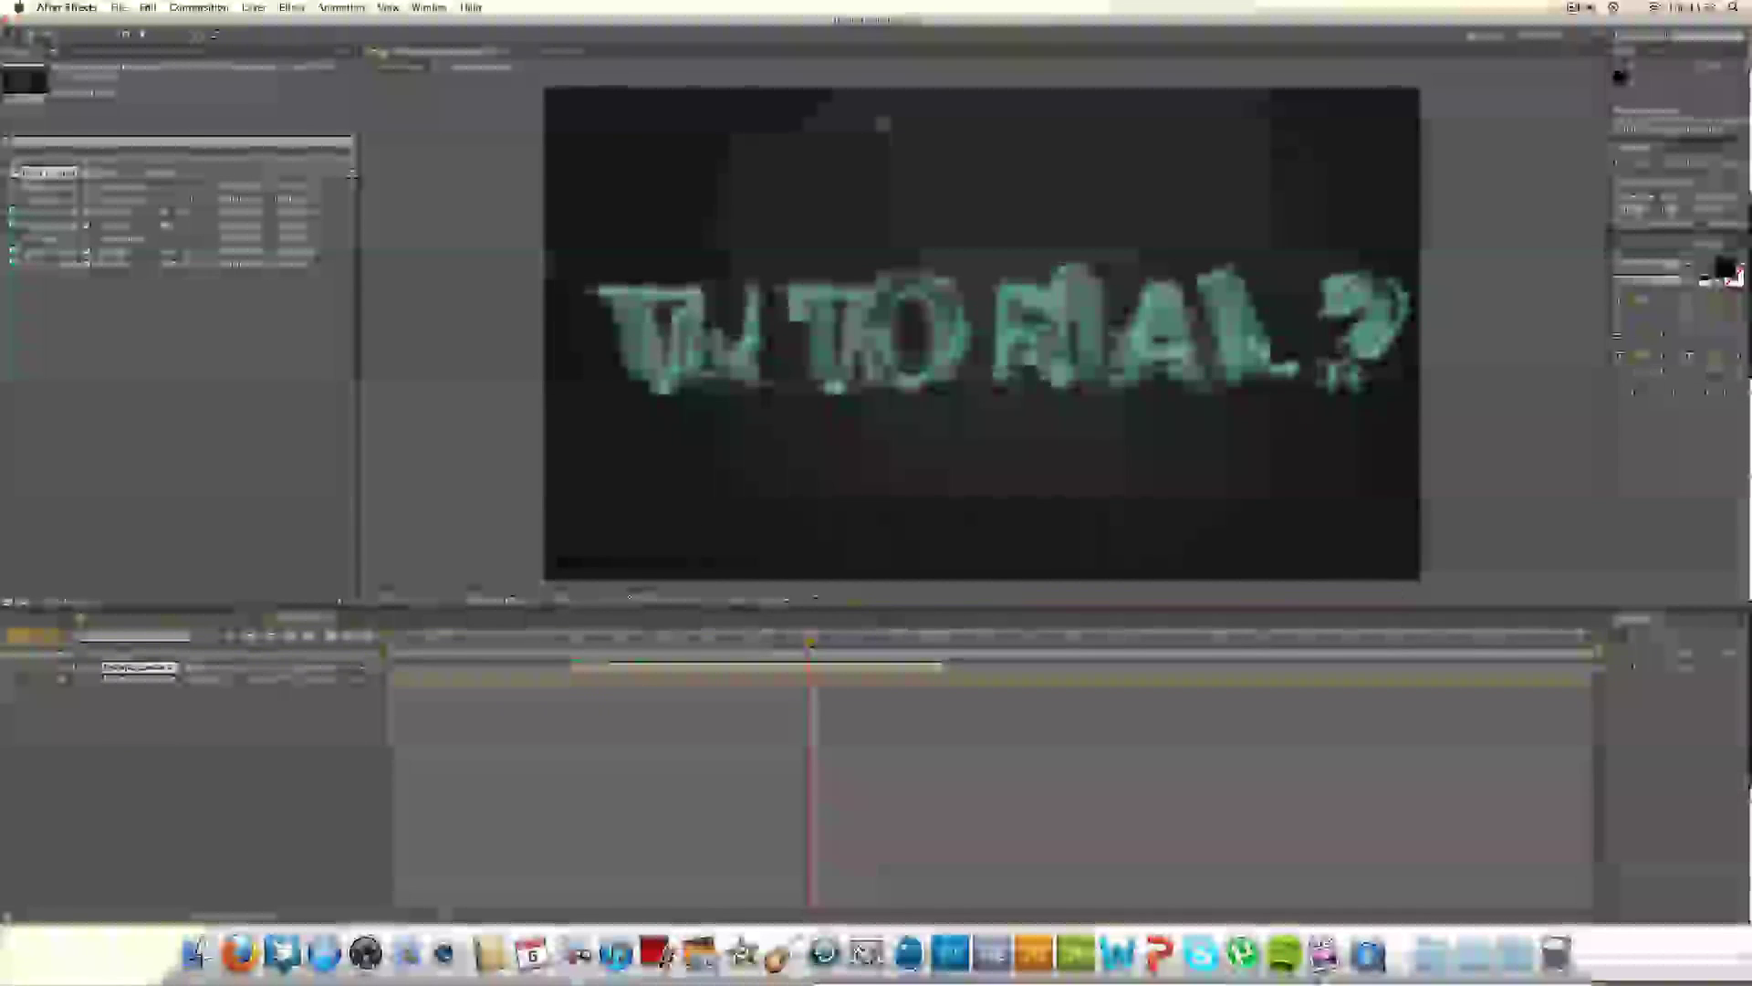
left_click(600, 640)
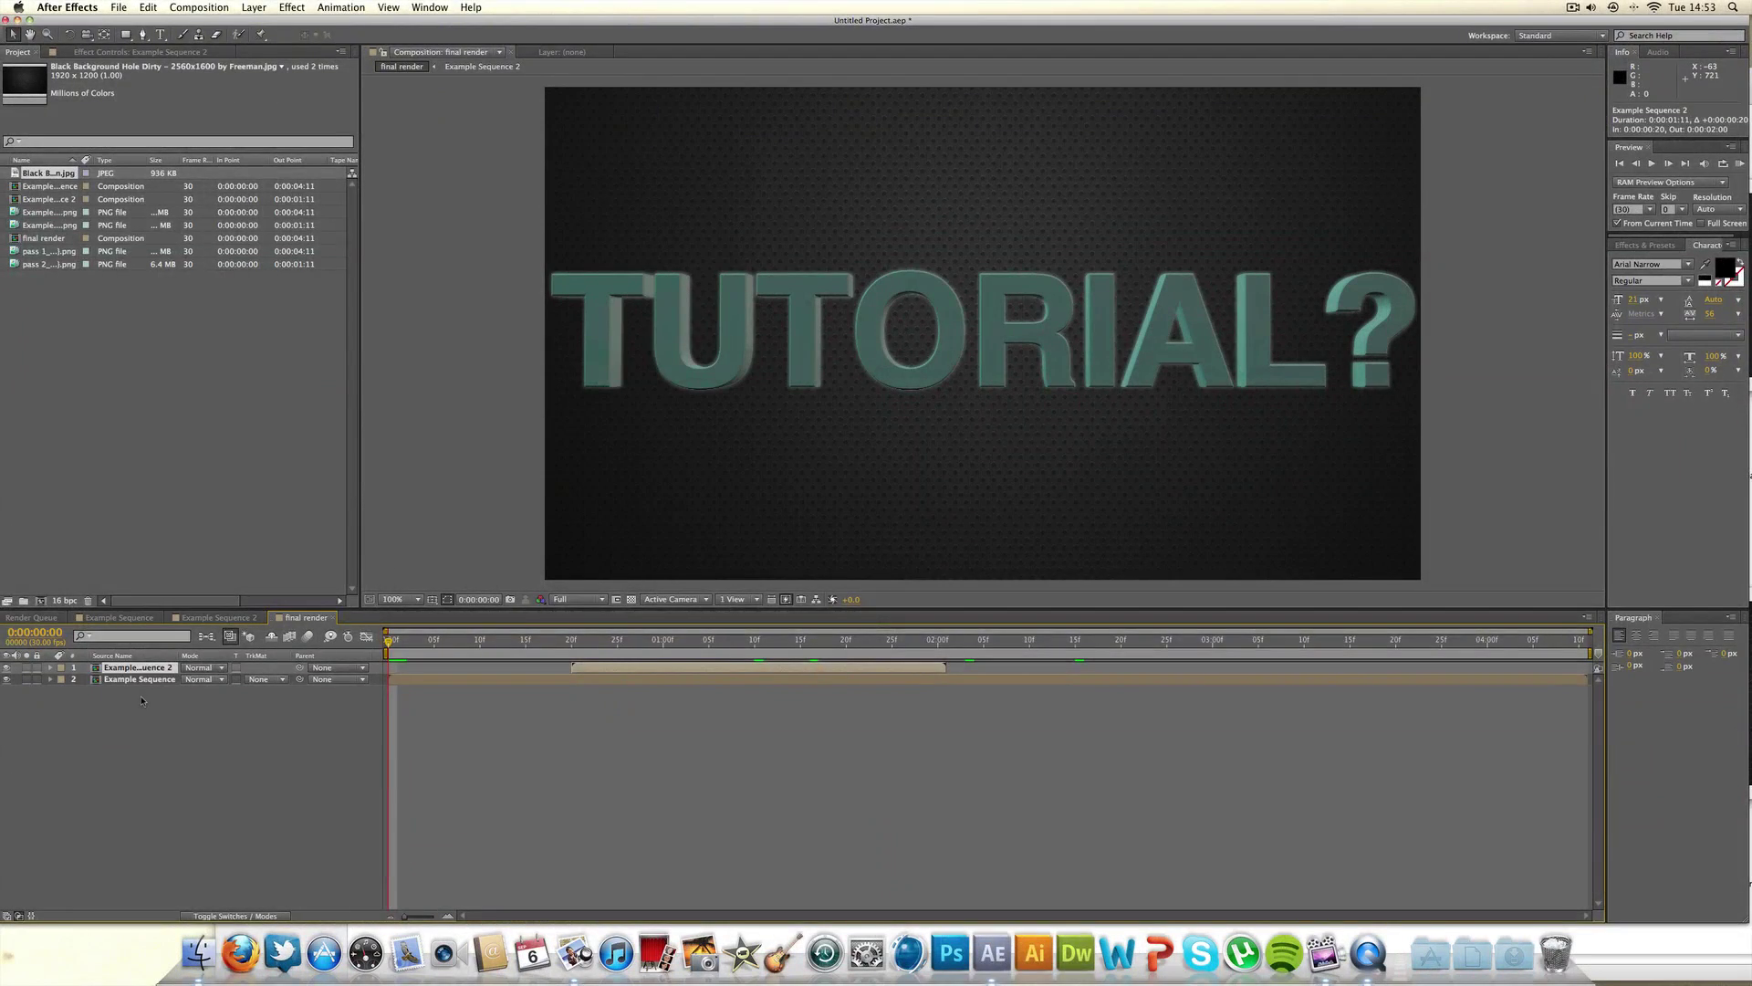
Step: Add an adjustment layer on top of the final render composition and name it OF
left_click(254, 7)
mouse_move(272, 24)
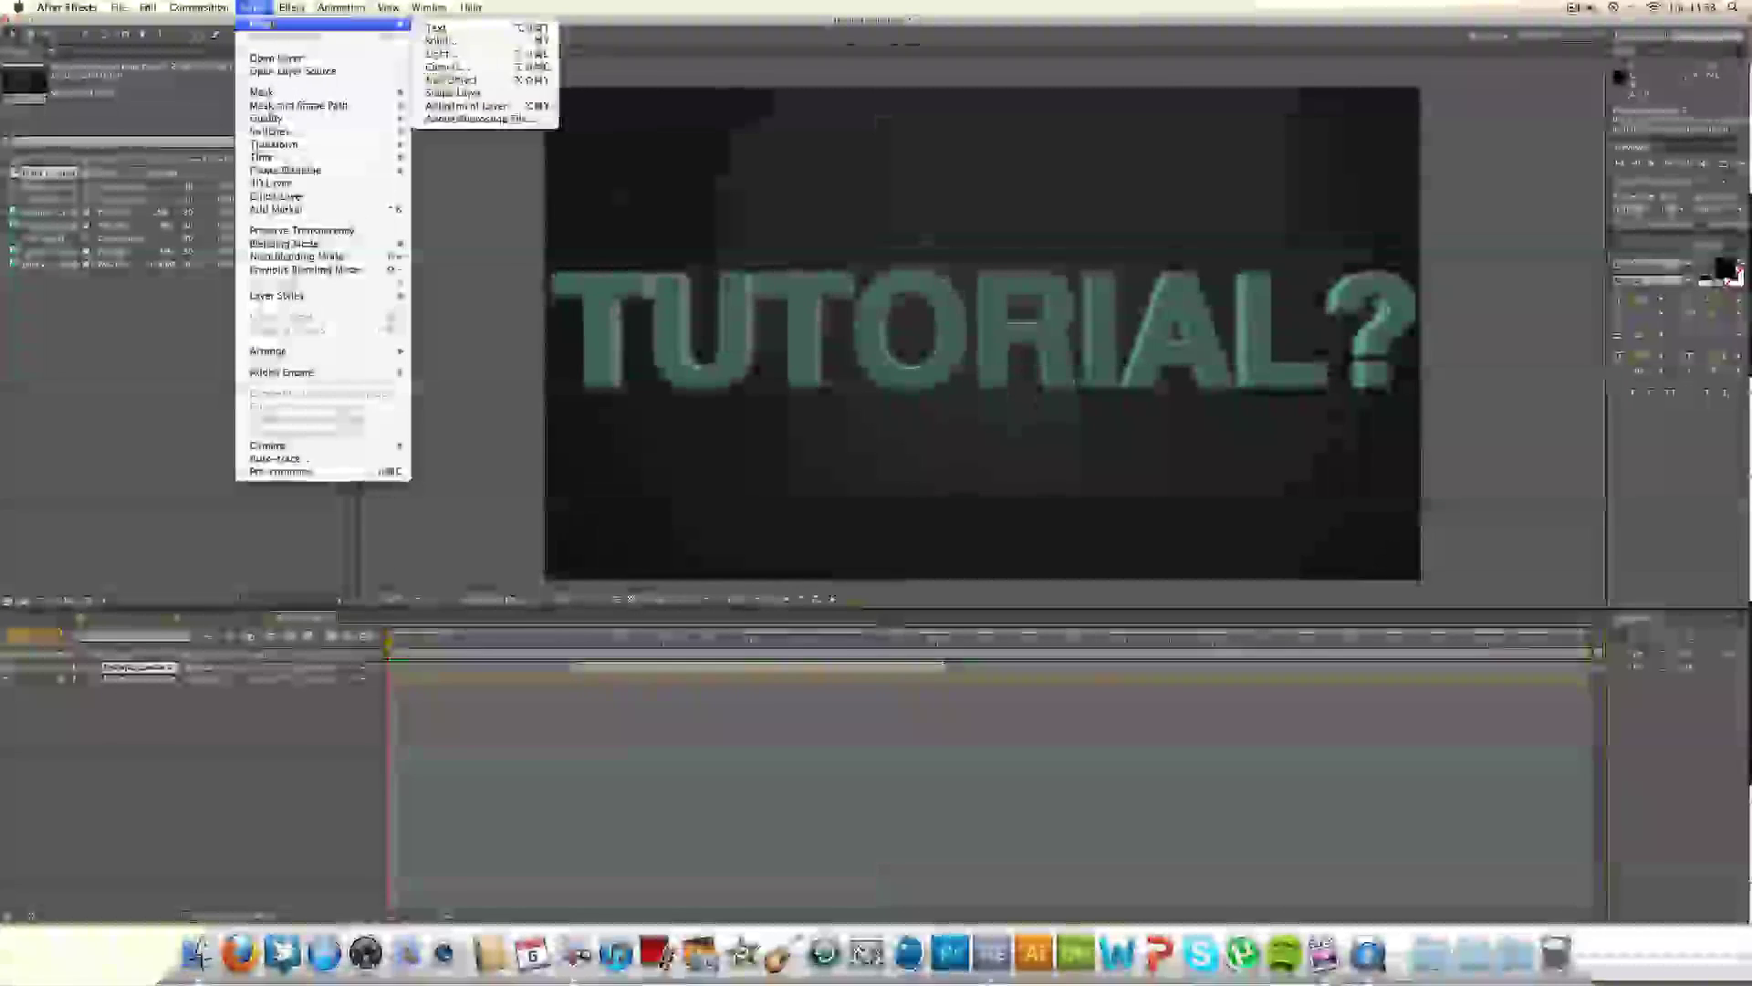
left_click(457, 107)
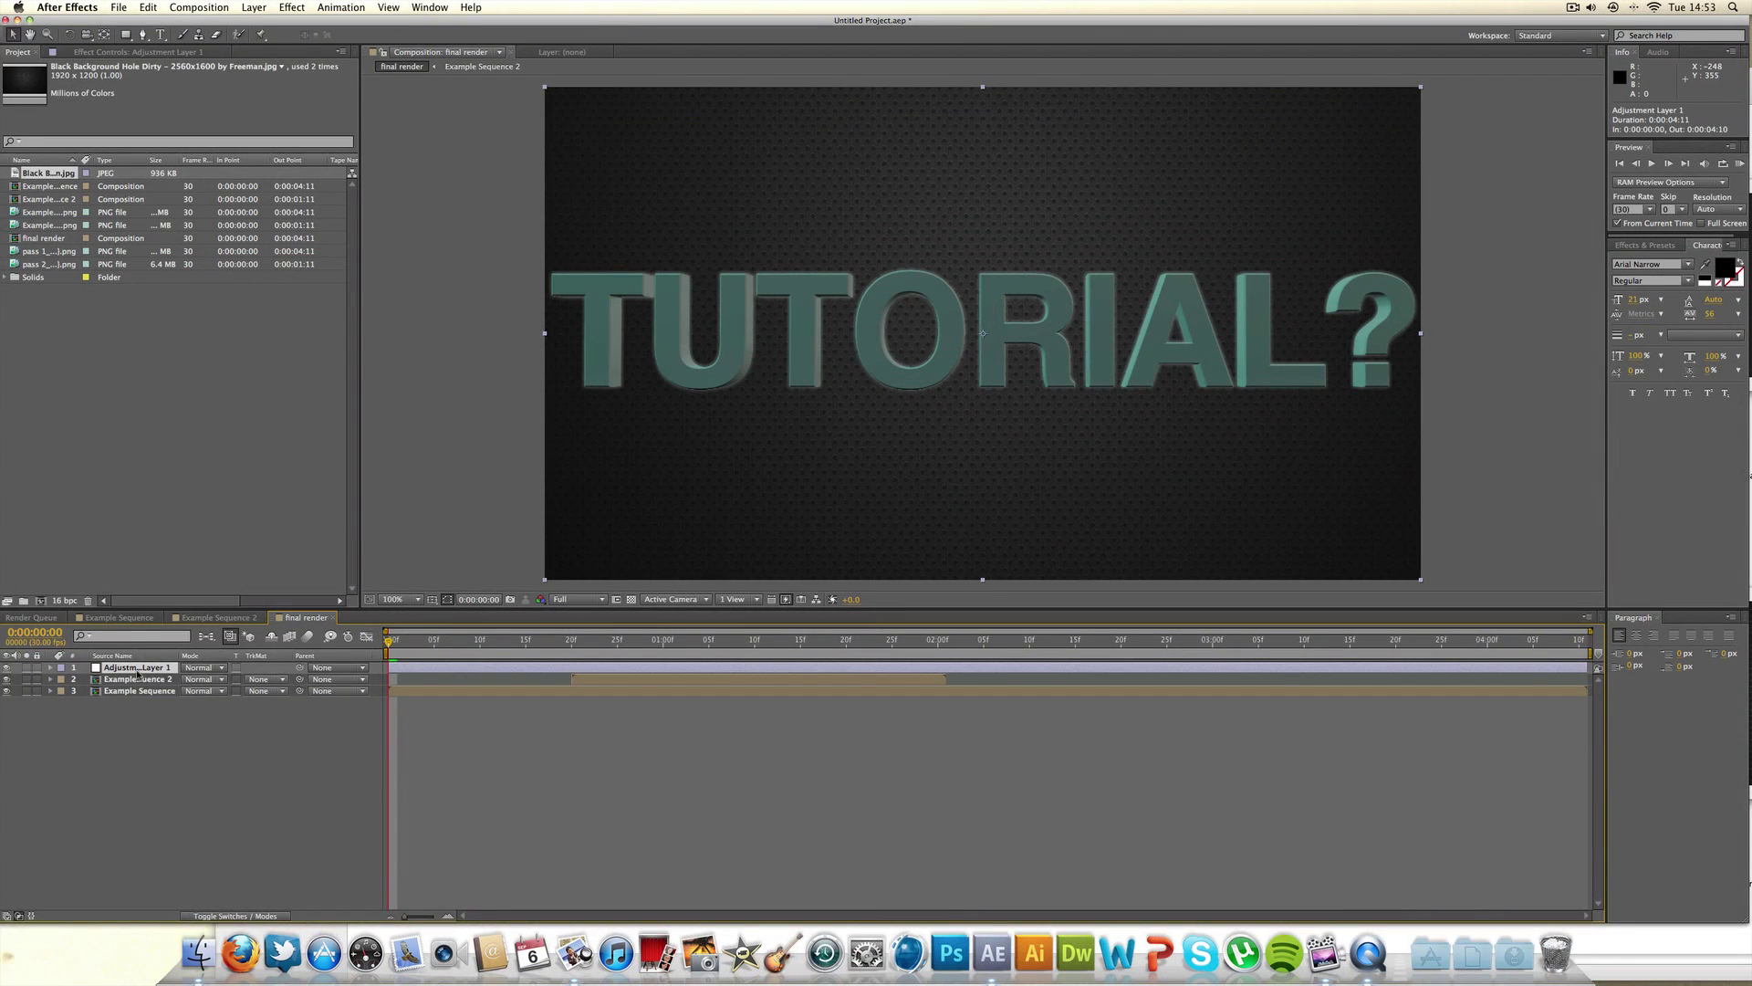
key("Return")
type("OF")
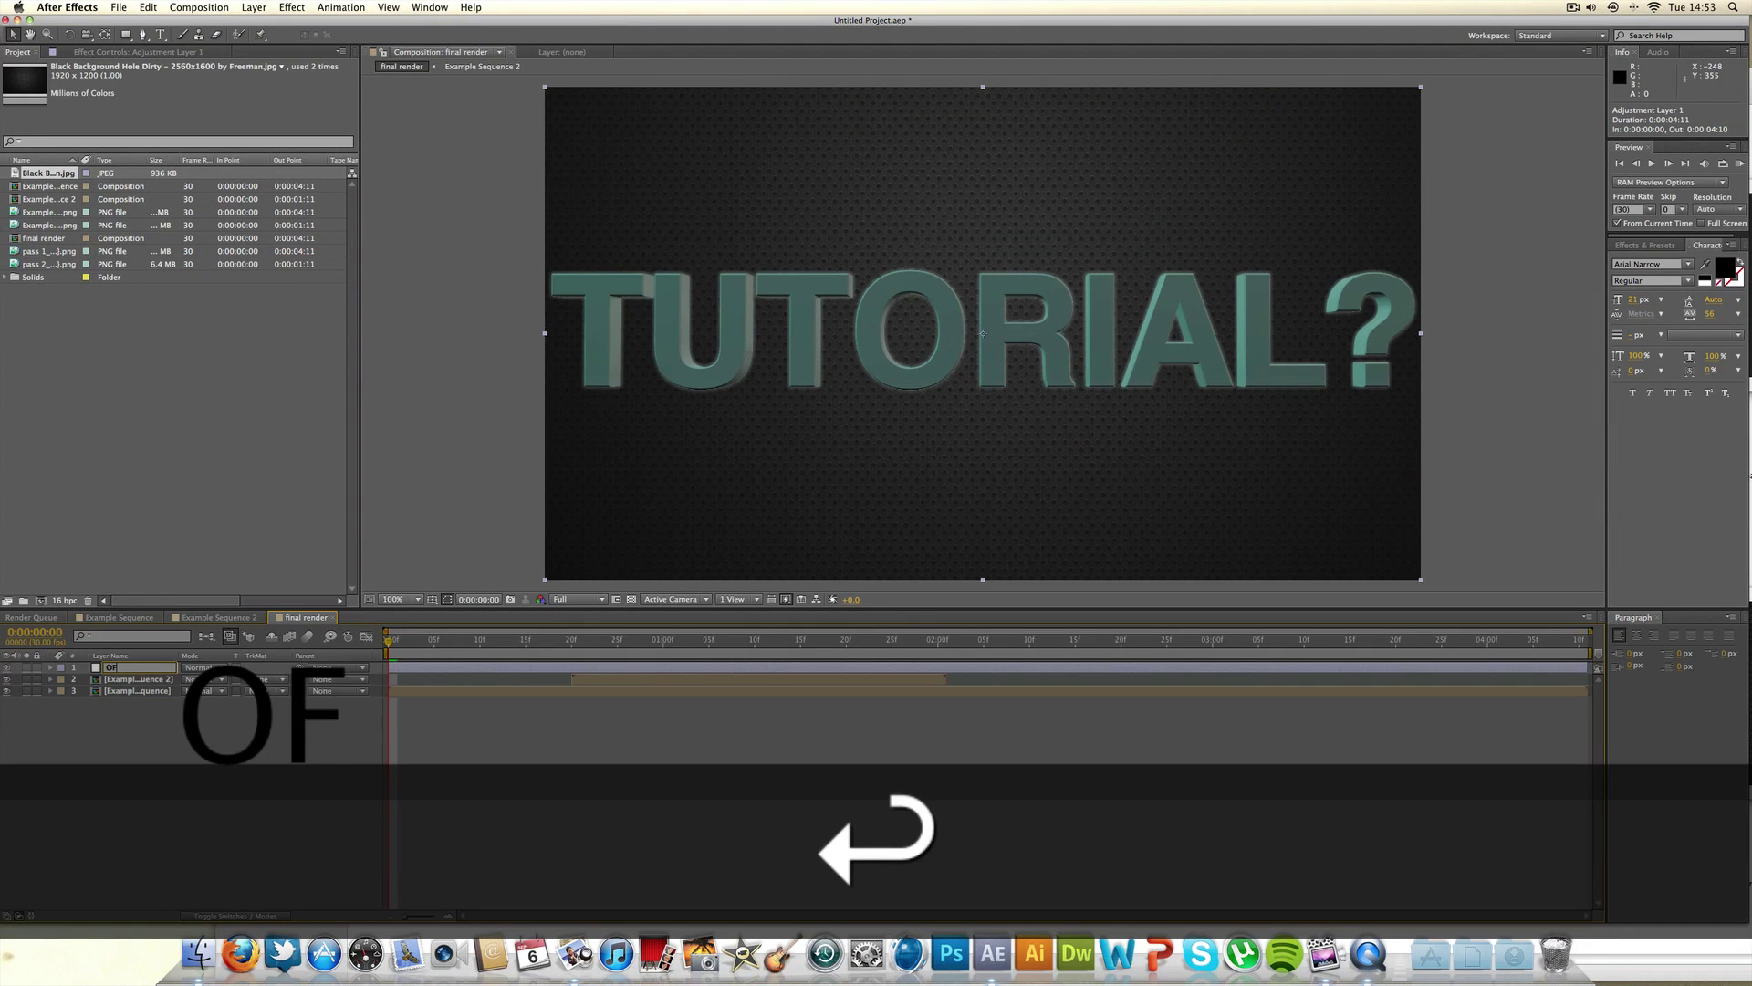
key("Return")
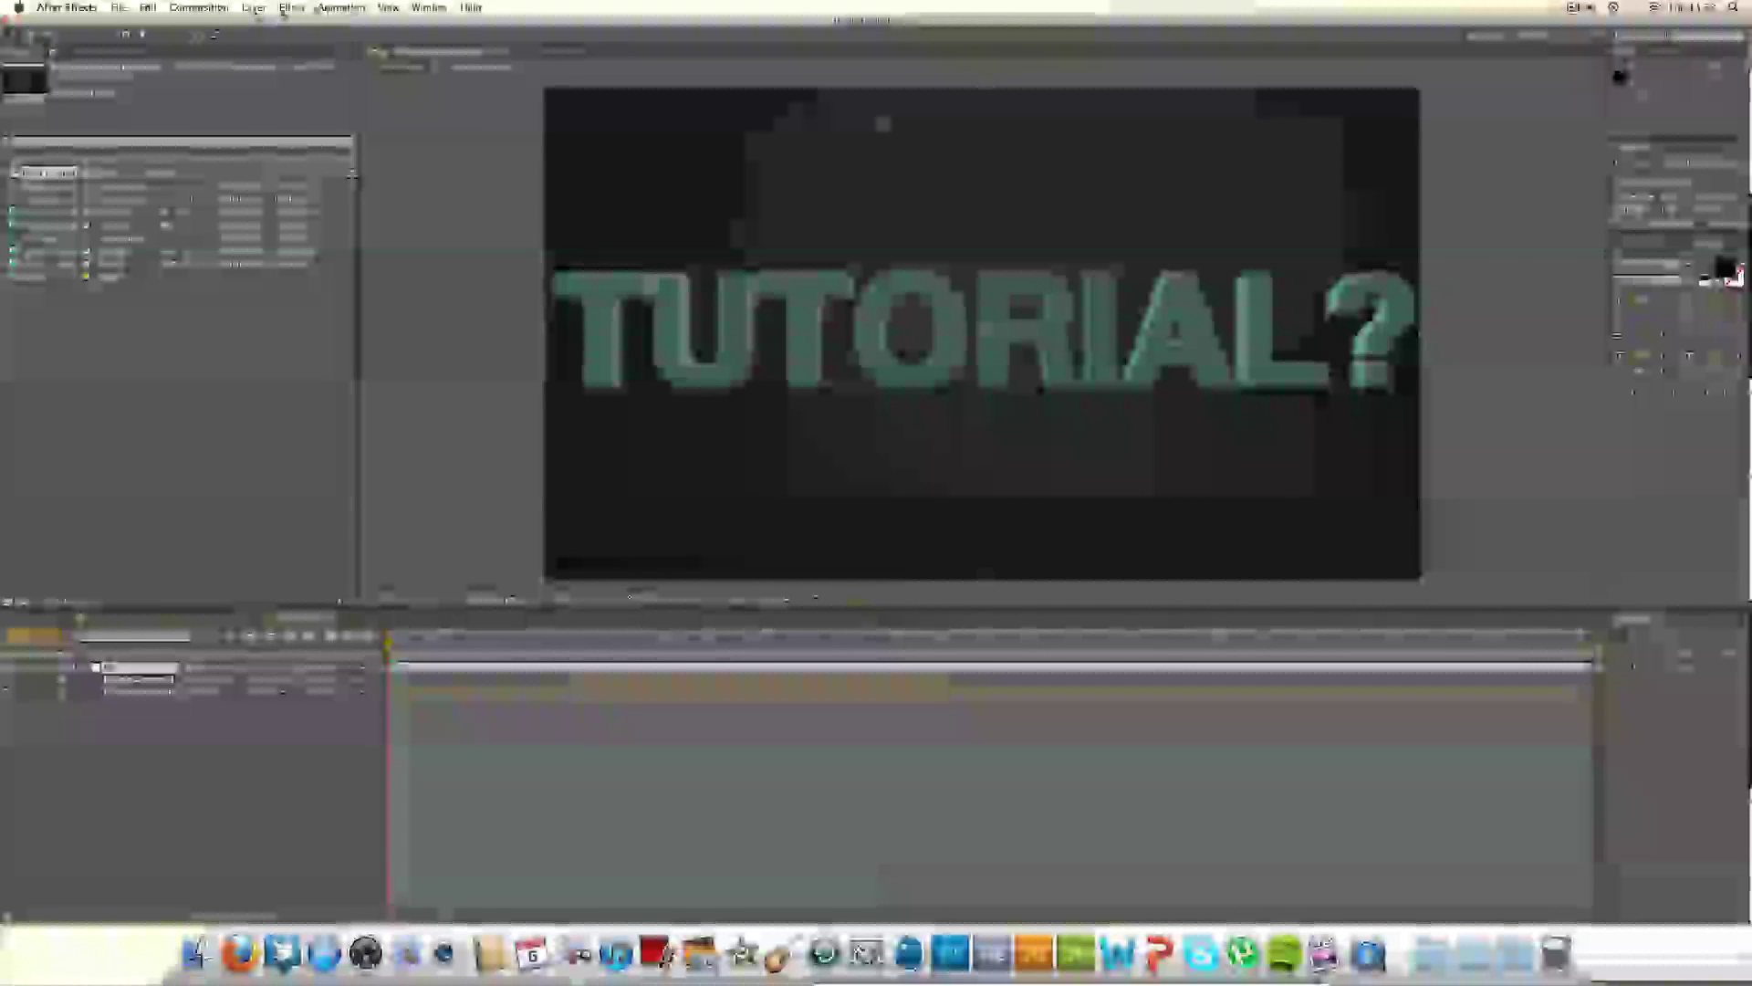
Step: Apply Optical Flares to the OF layer with Render Mode set to Over Original and move the flare to the frame's upper-left corner
left_click(292, 7)
mouse_move(347, 357)
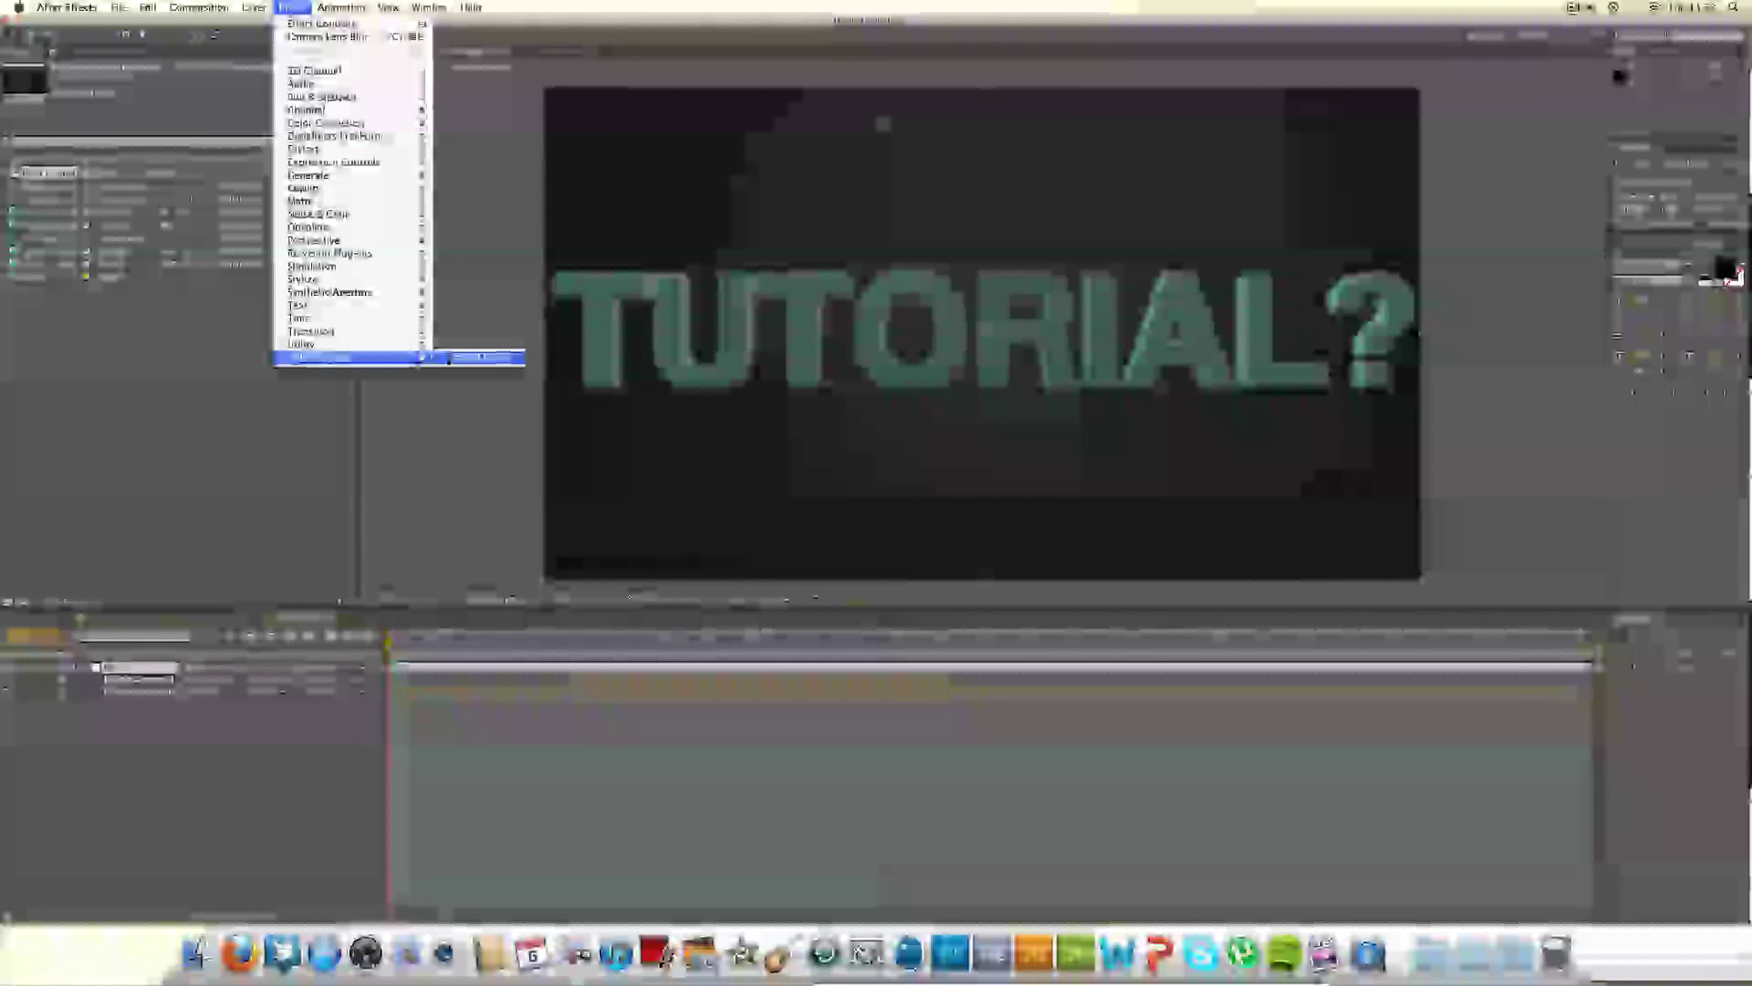
left_click(449, 359)
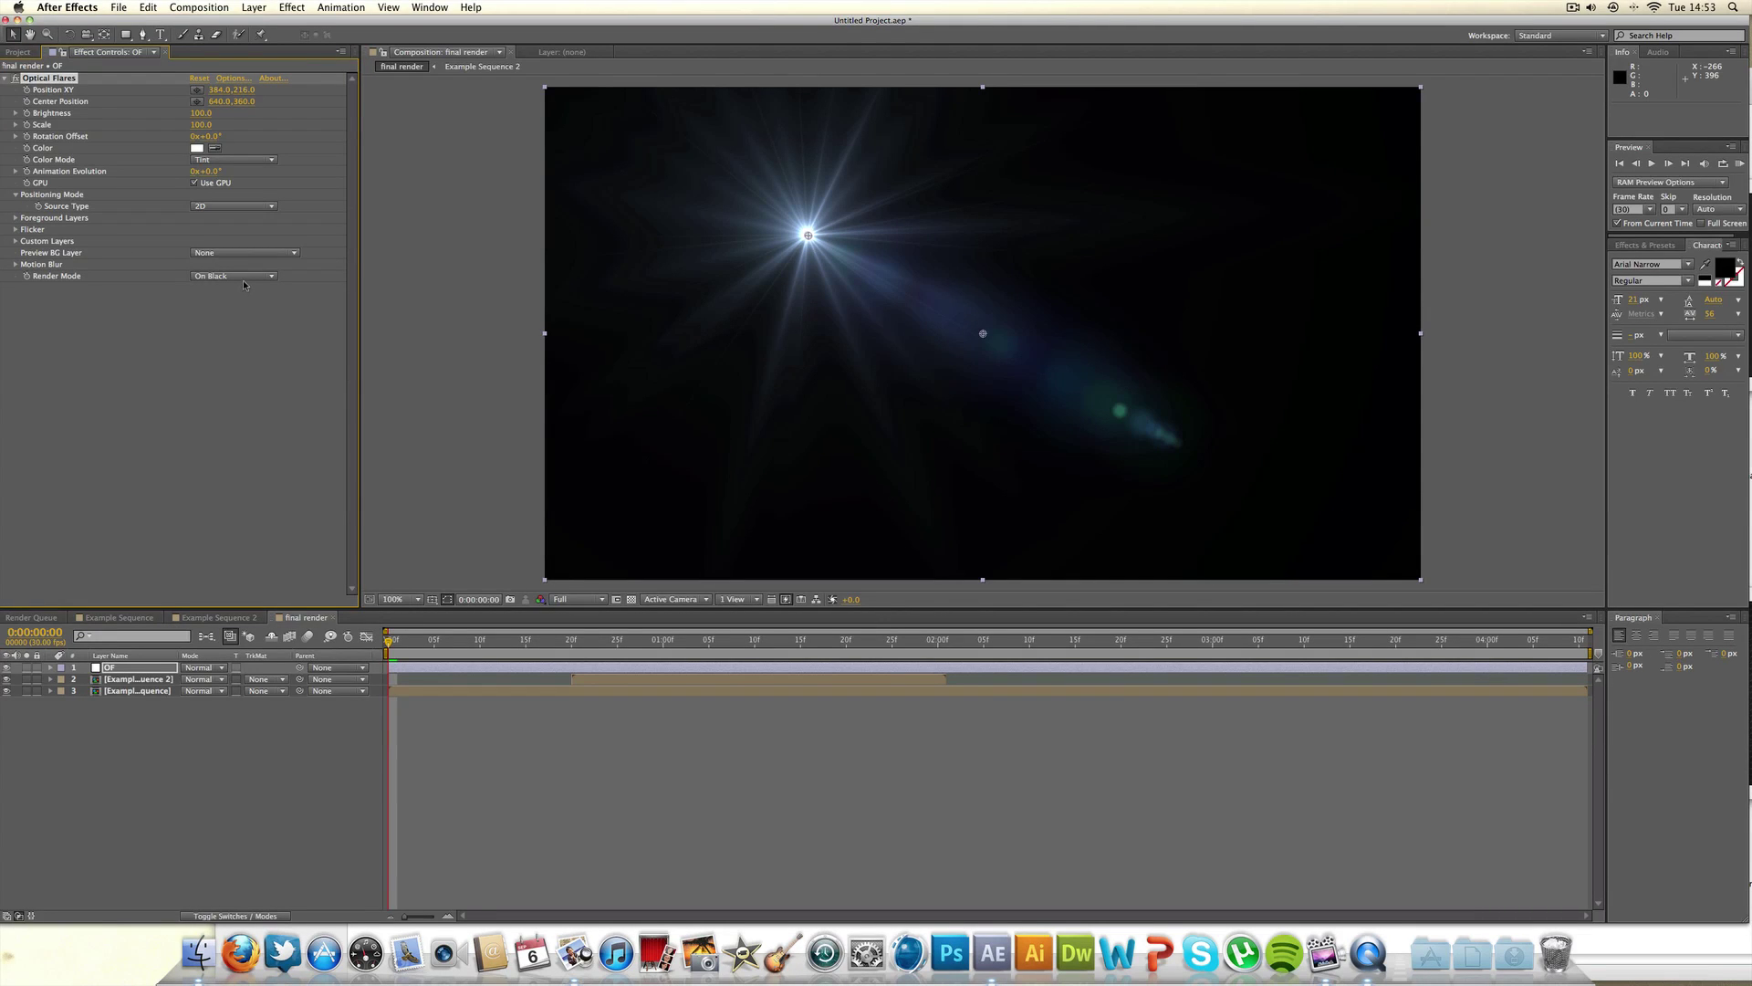
left_click(243, 277)
left_click(257, 315)
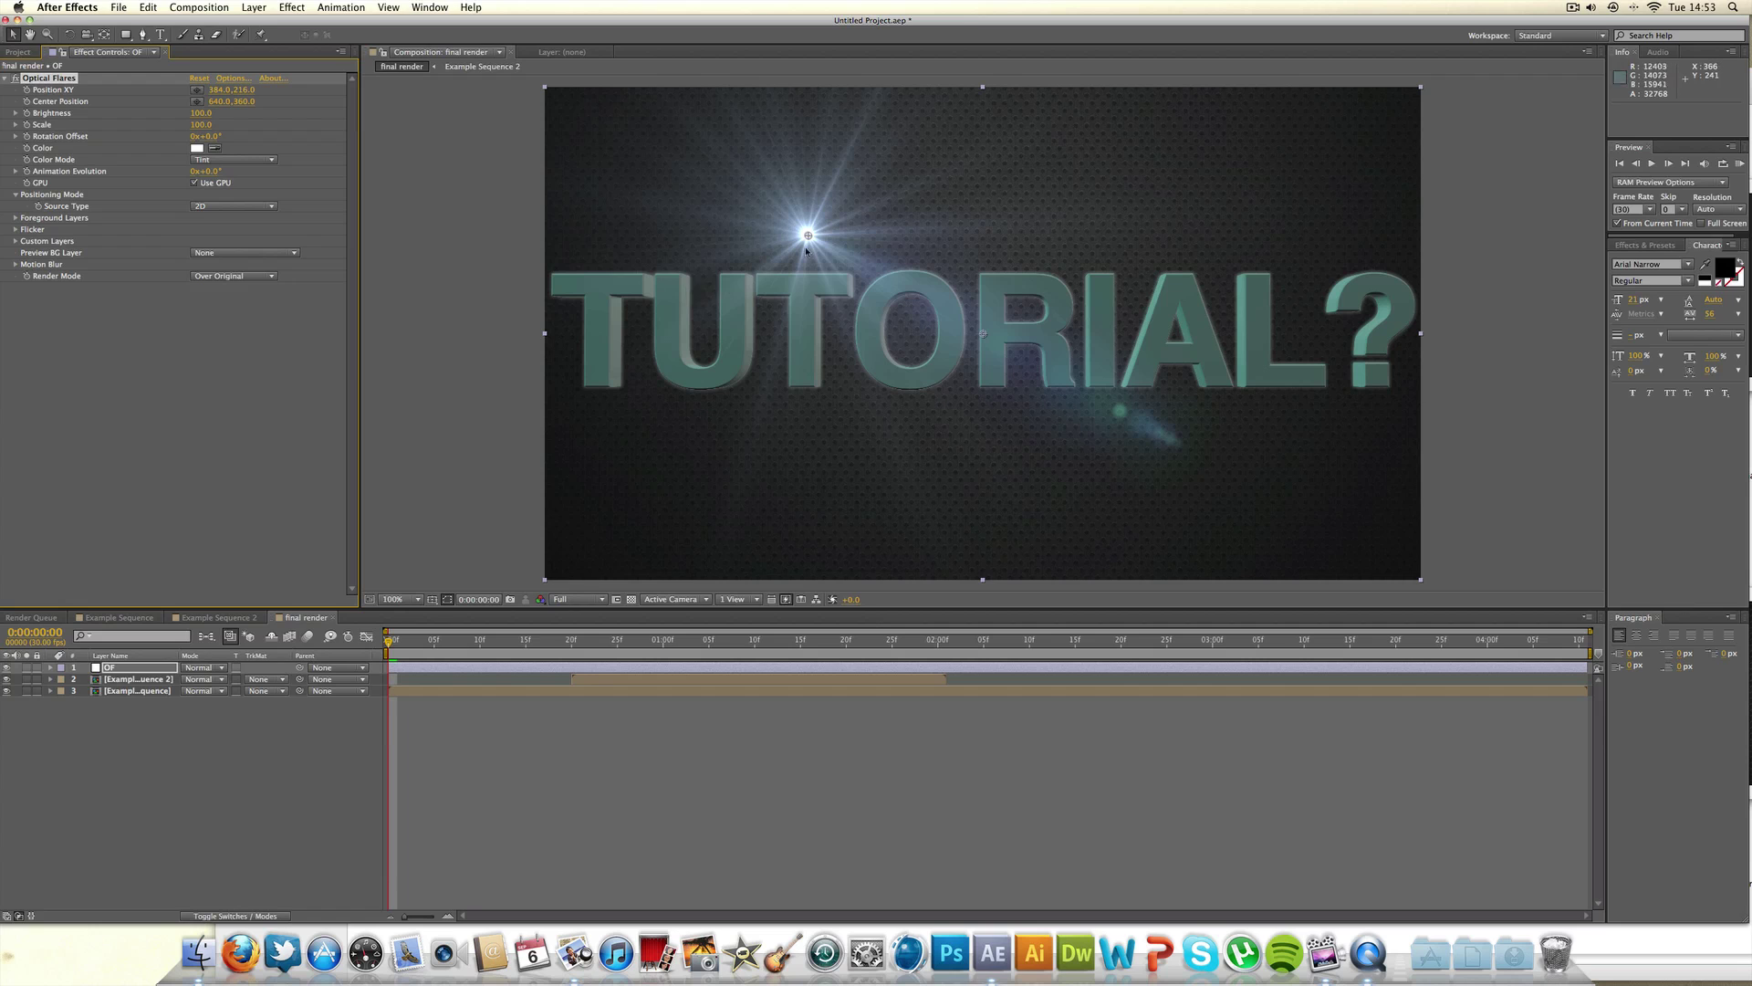
left_click_drag(810, 236, 548, 93)
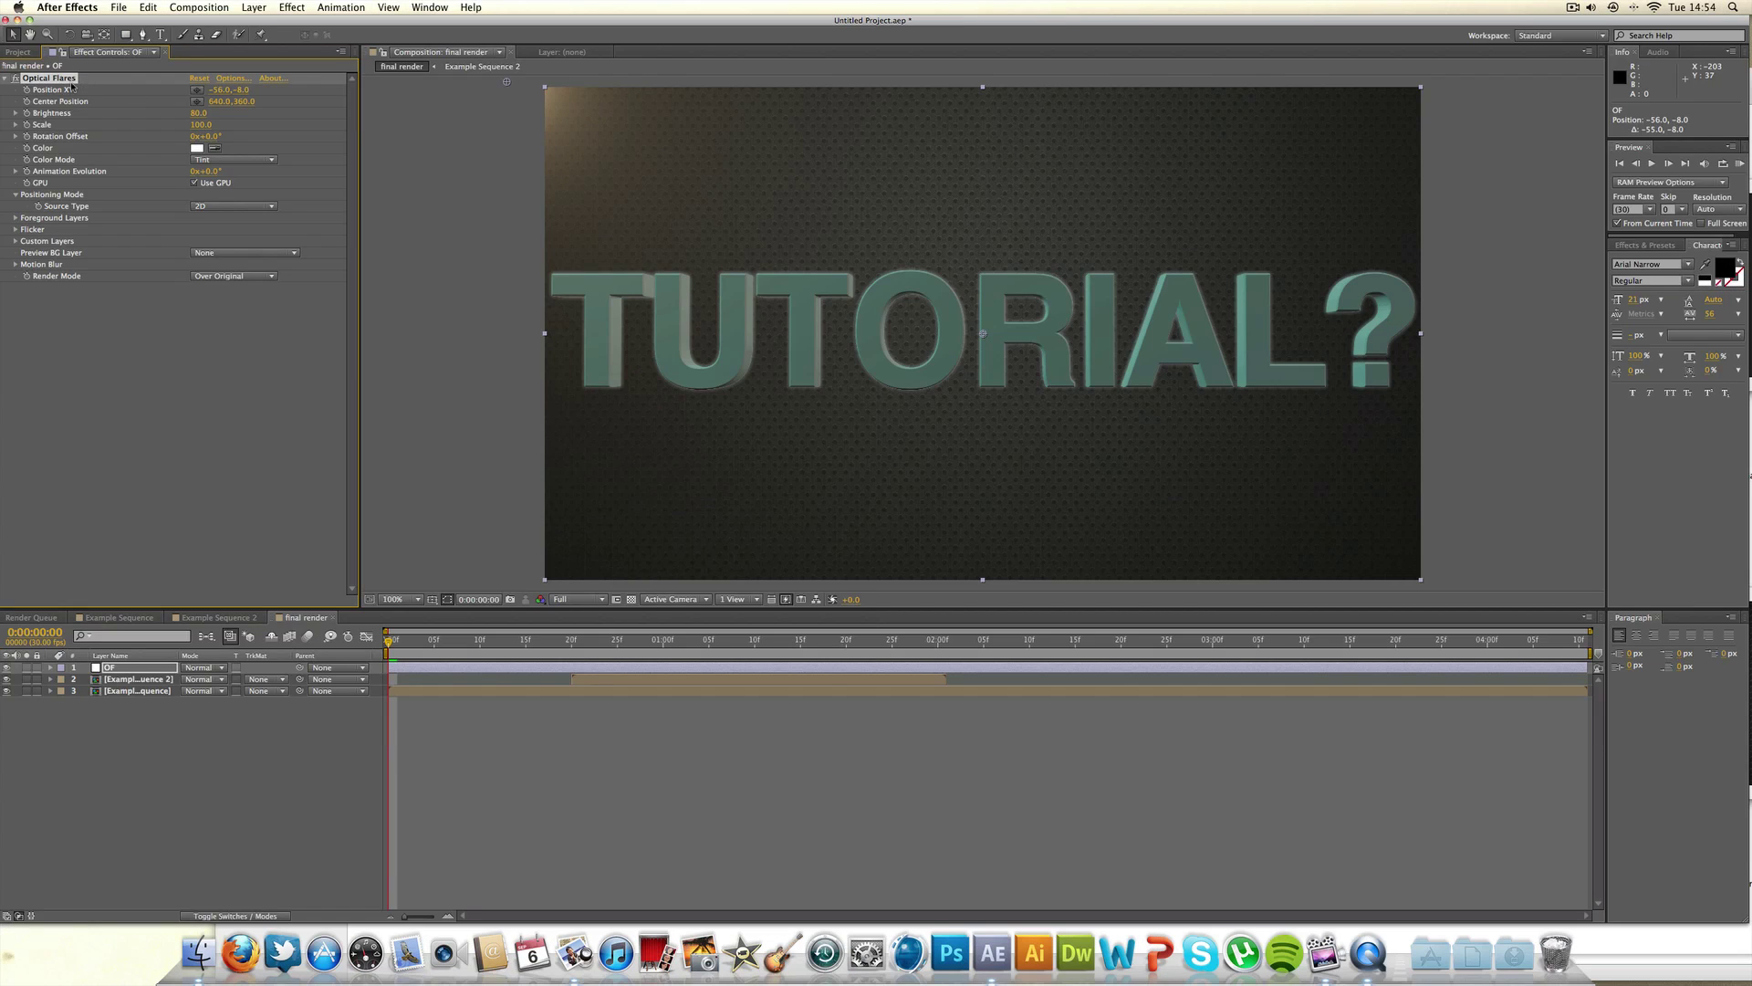
Step: Duplicate the Optical Flares effect, place the copy just beyond the frame's upper-right corner at about 1354, -3, and recolor its glow light blue
key("super+d")
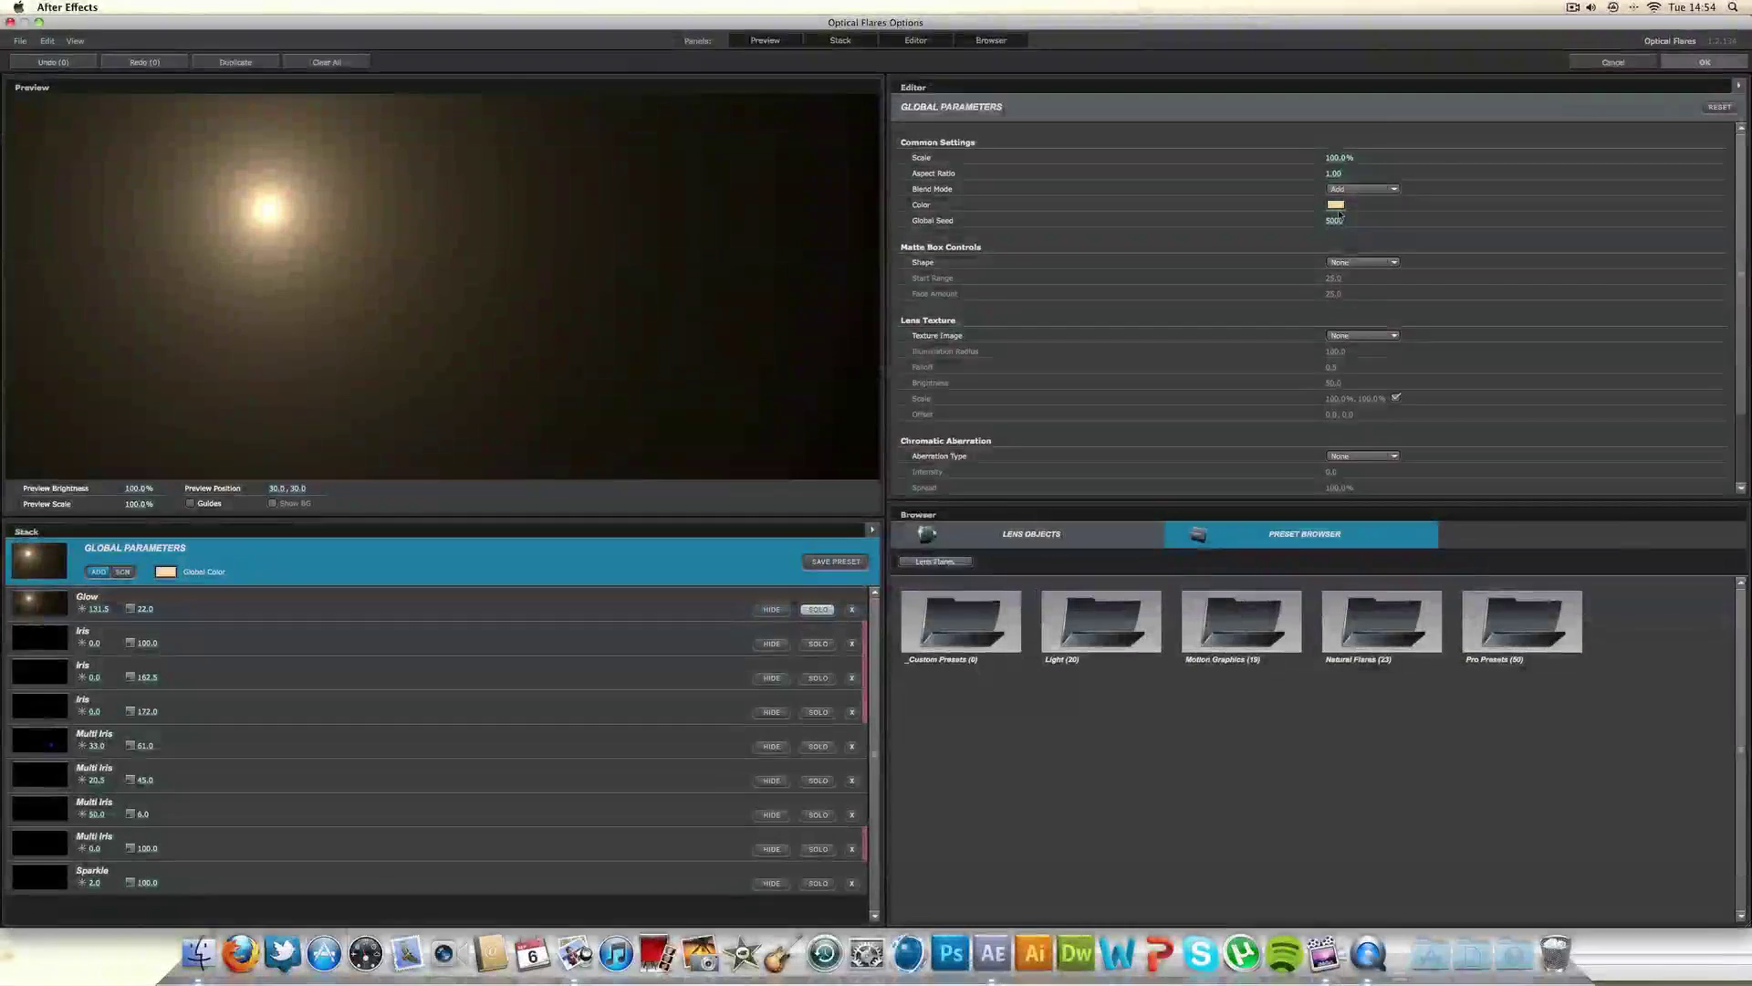
left_click(1337, 209)
left_click_drag(1396, 178, 1396, 199)
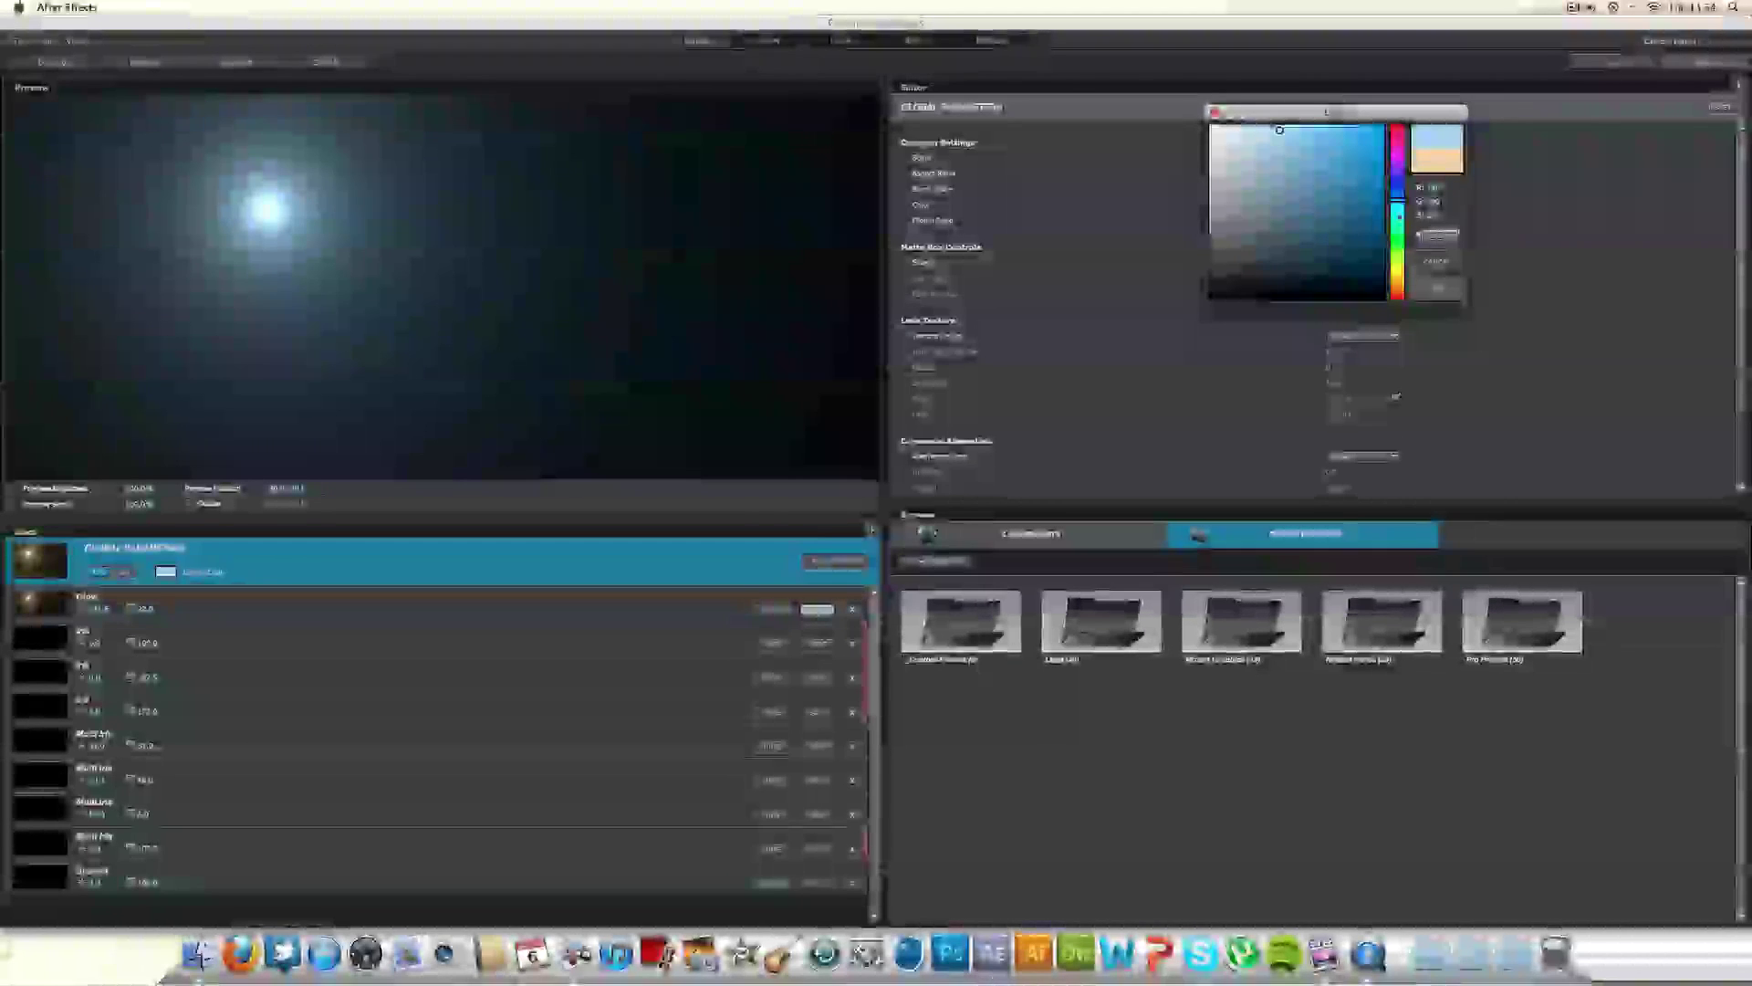
left_click(1437, 288)
left_click(1703, 63)
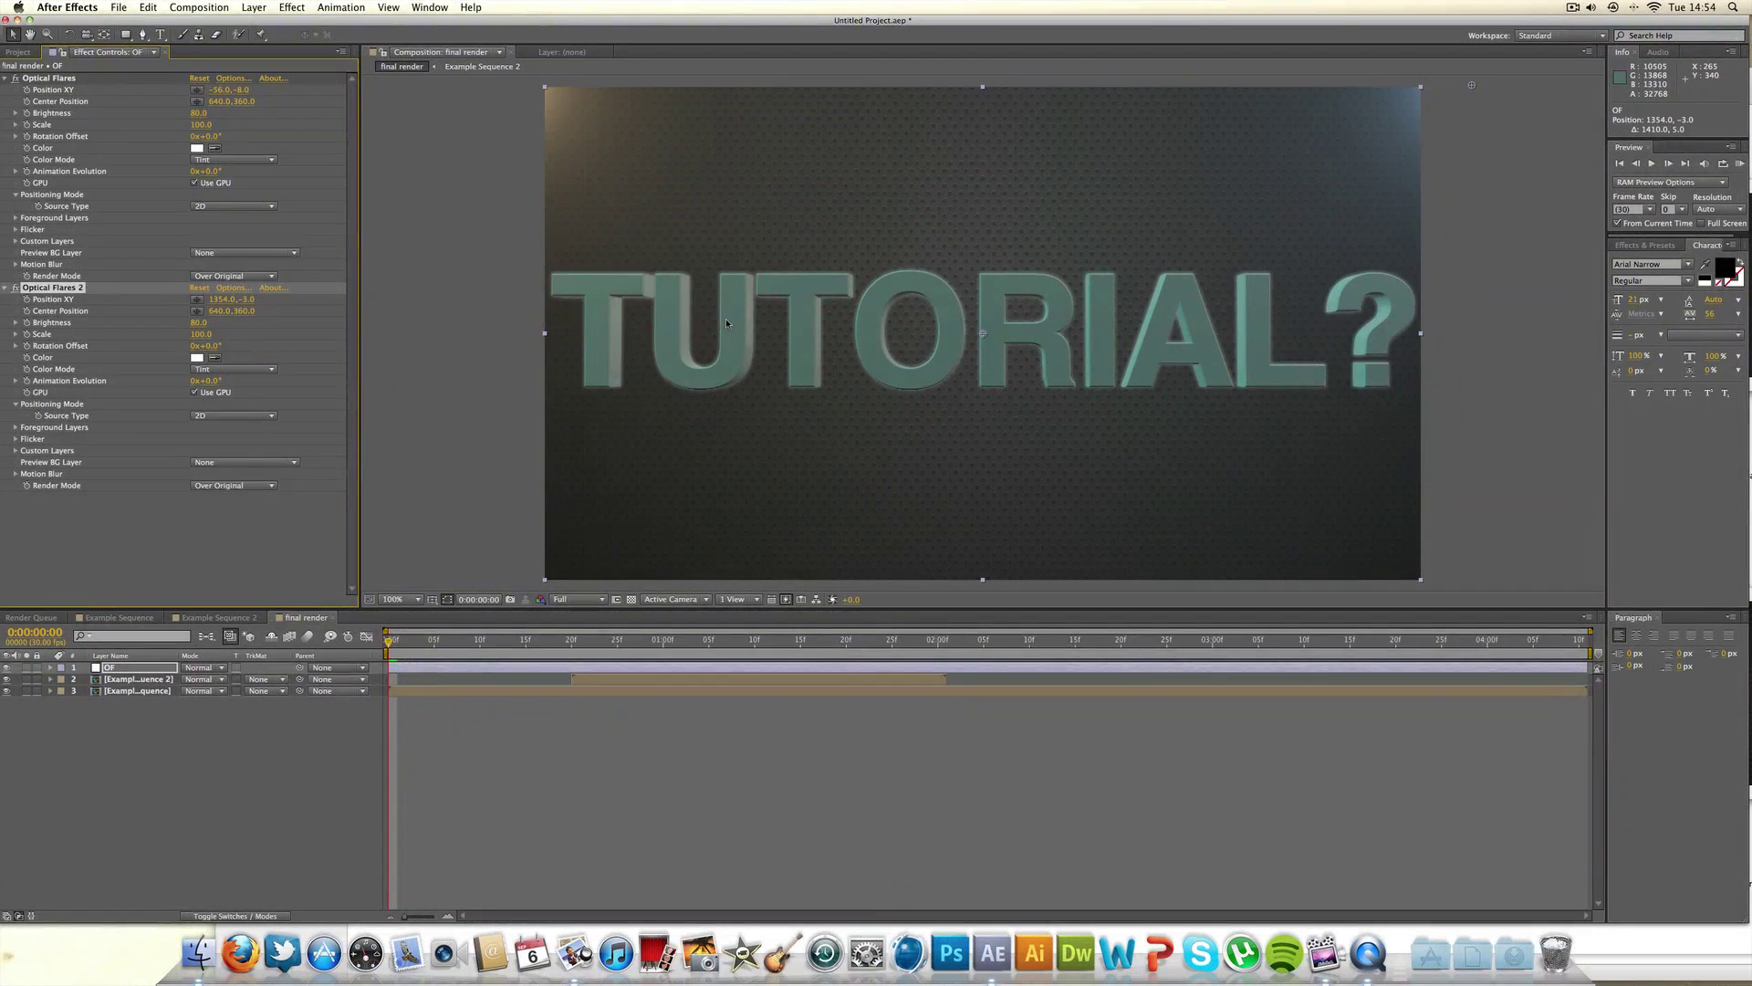
Step: Set the flicker of Optical Flares 2 to Speed 20 and Amount 30, and apply the same flicker settings to the first flare
left_click(17, 441)
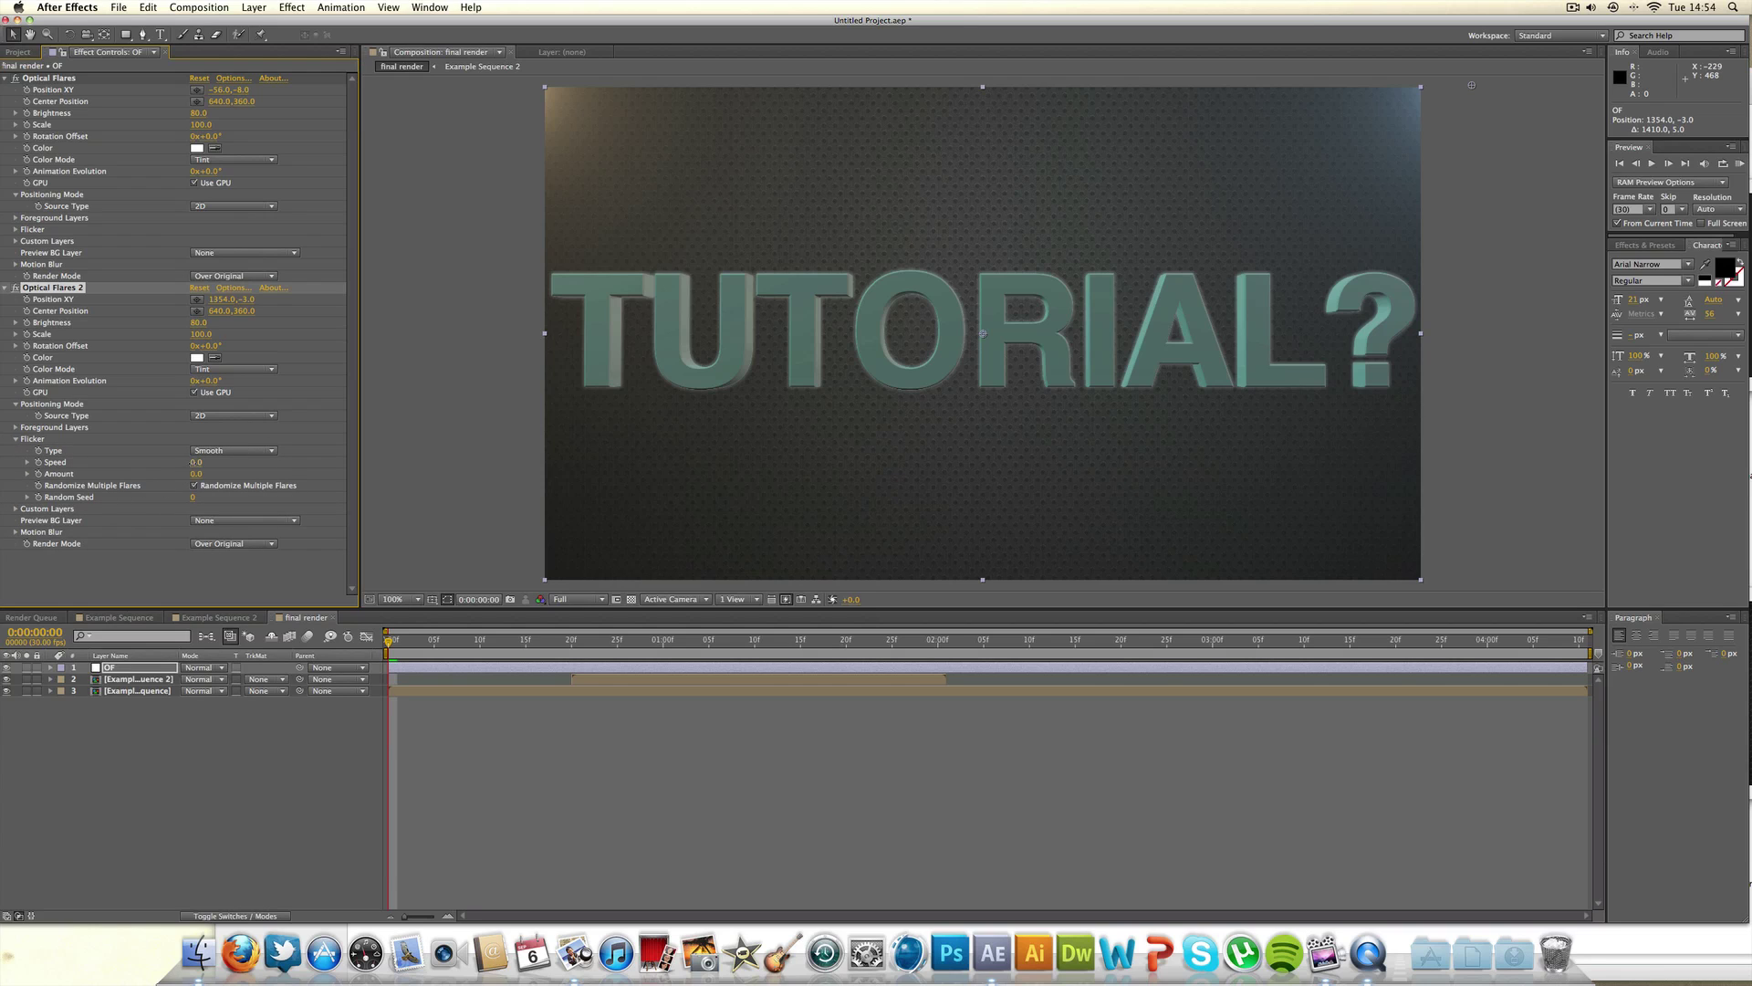
type("20")
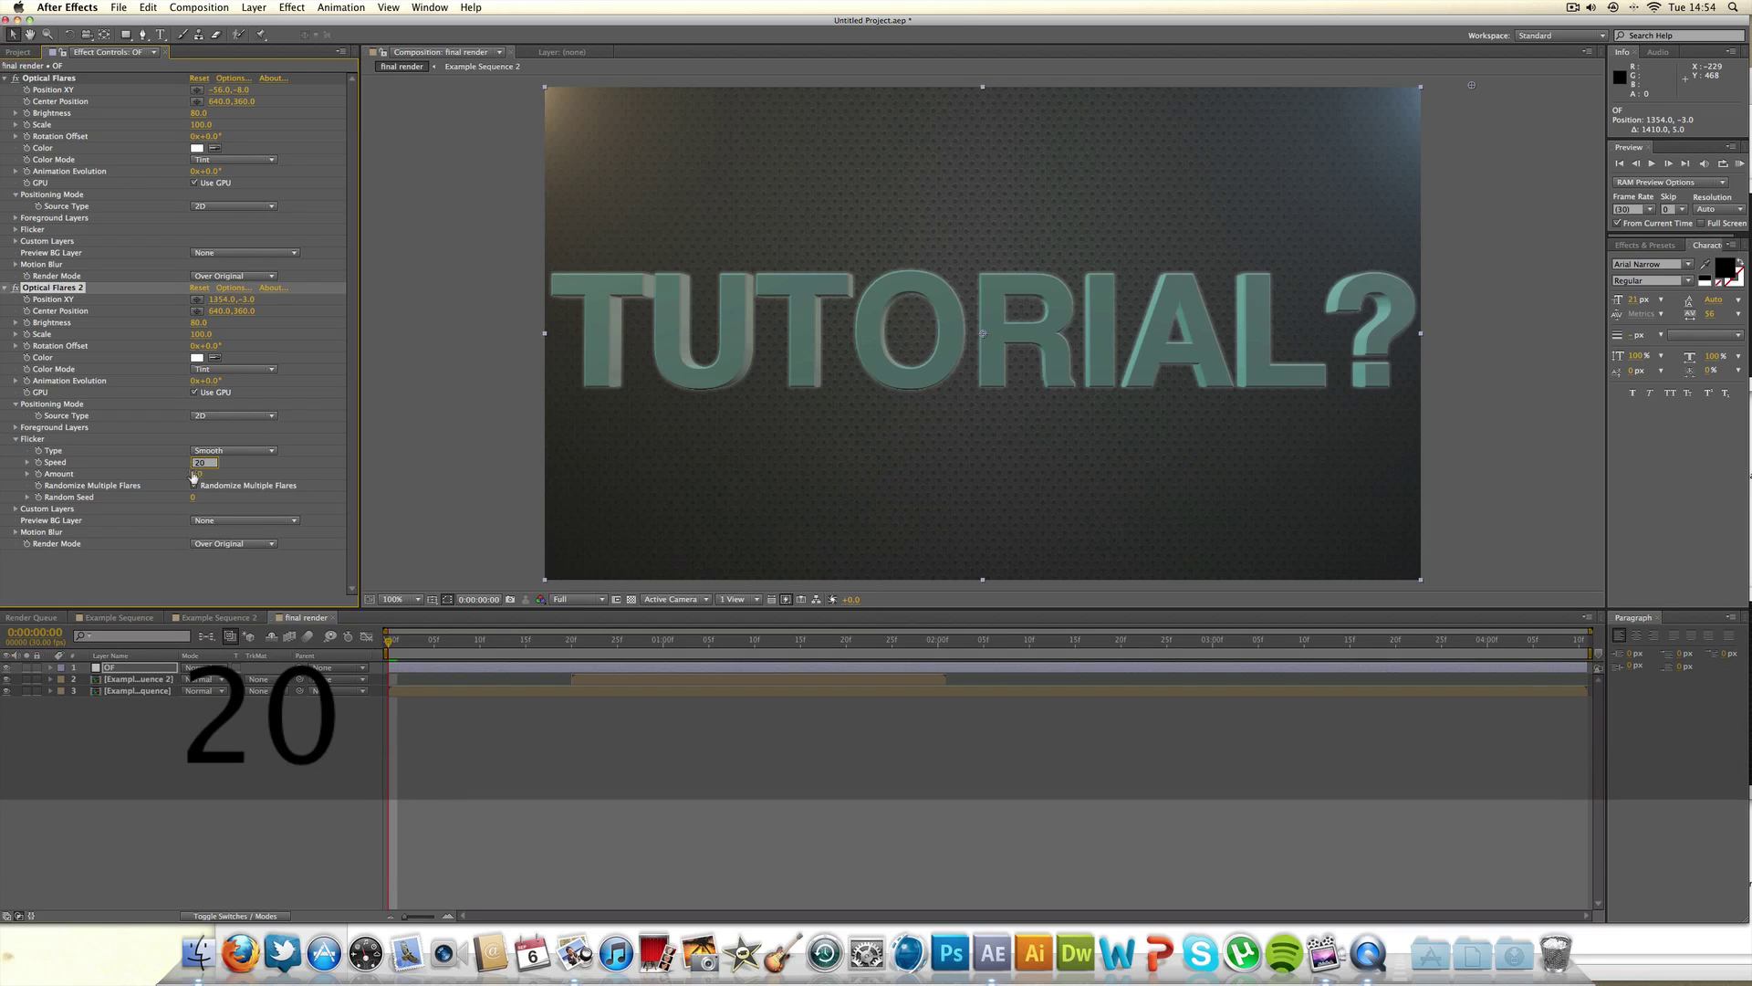
type("30")
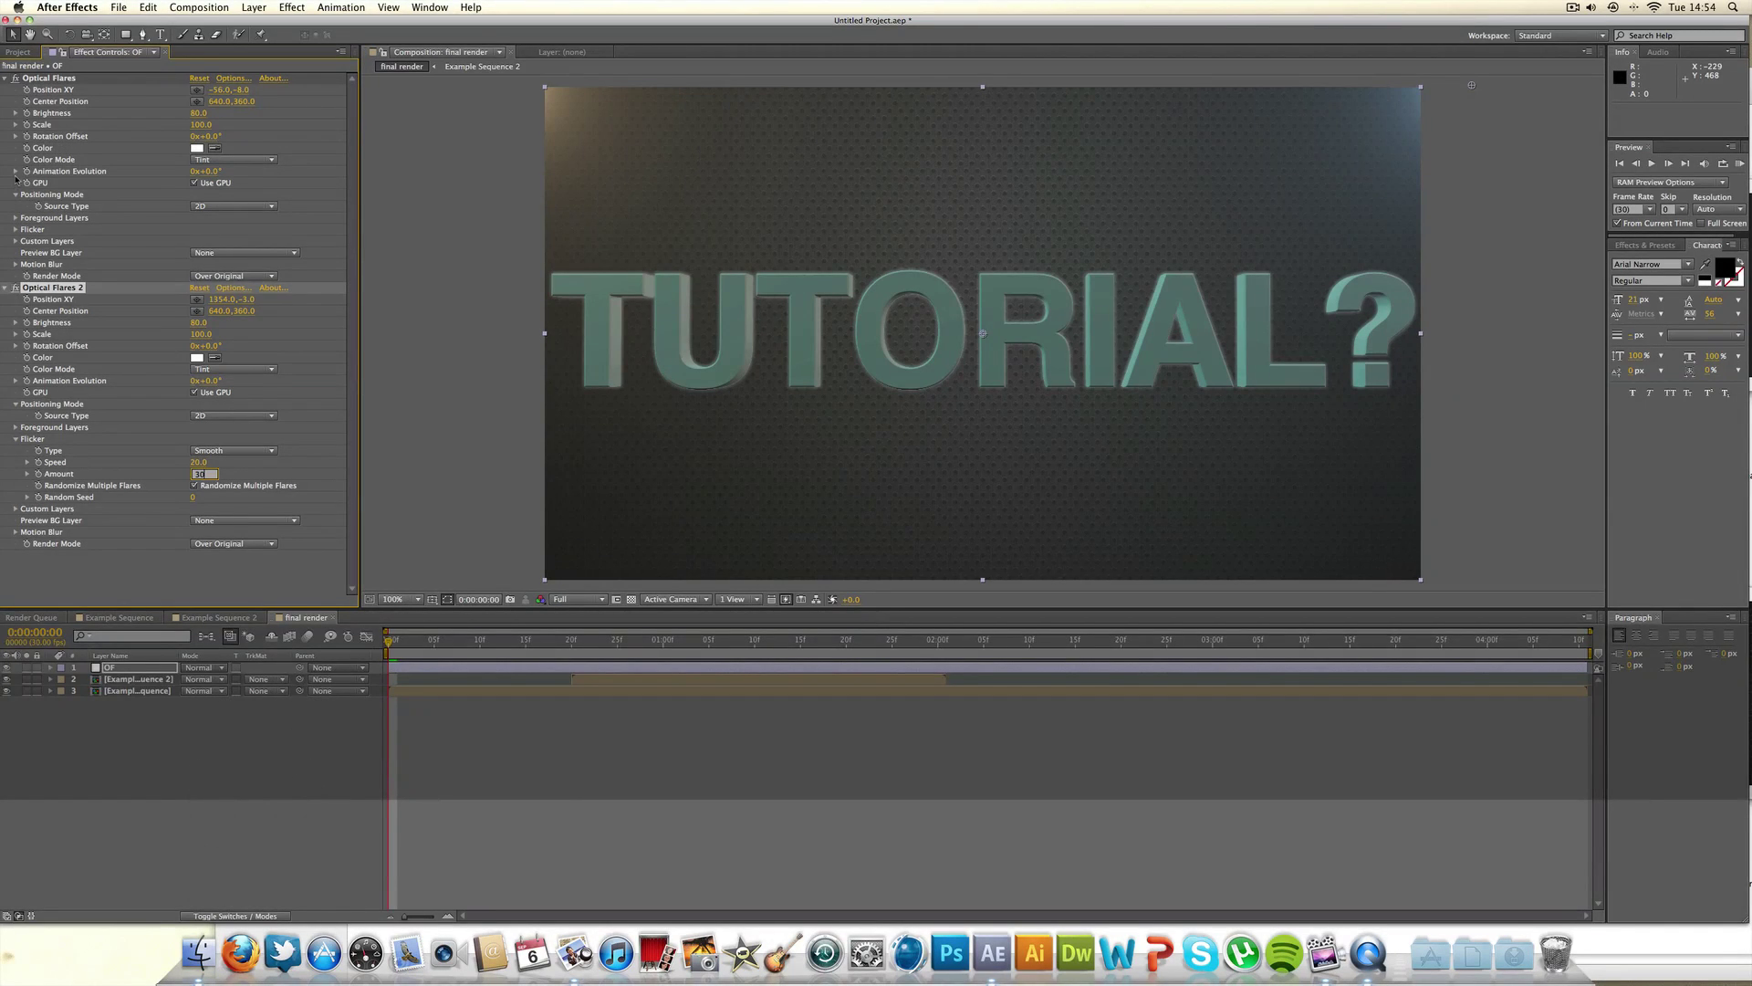
left_click(16, 229)
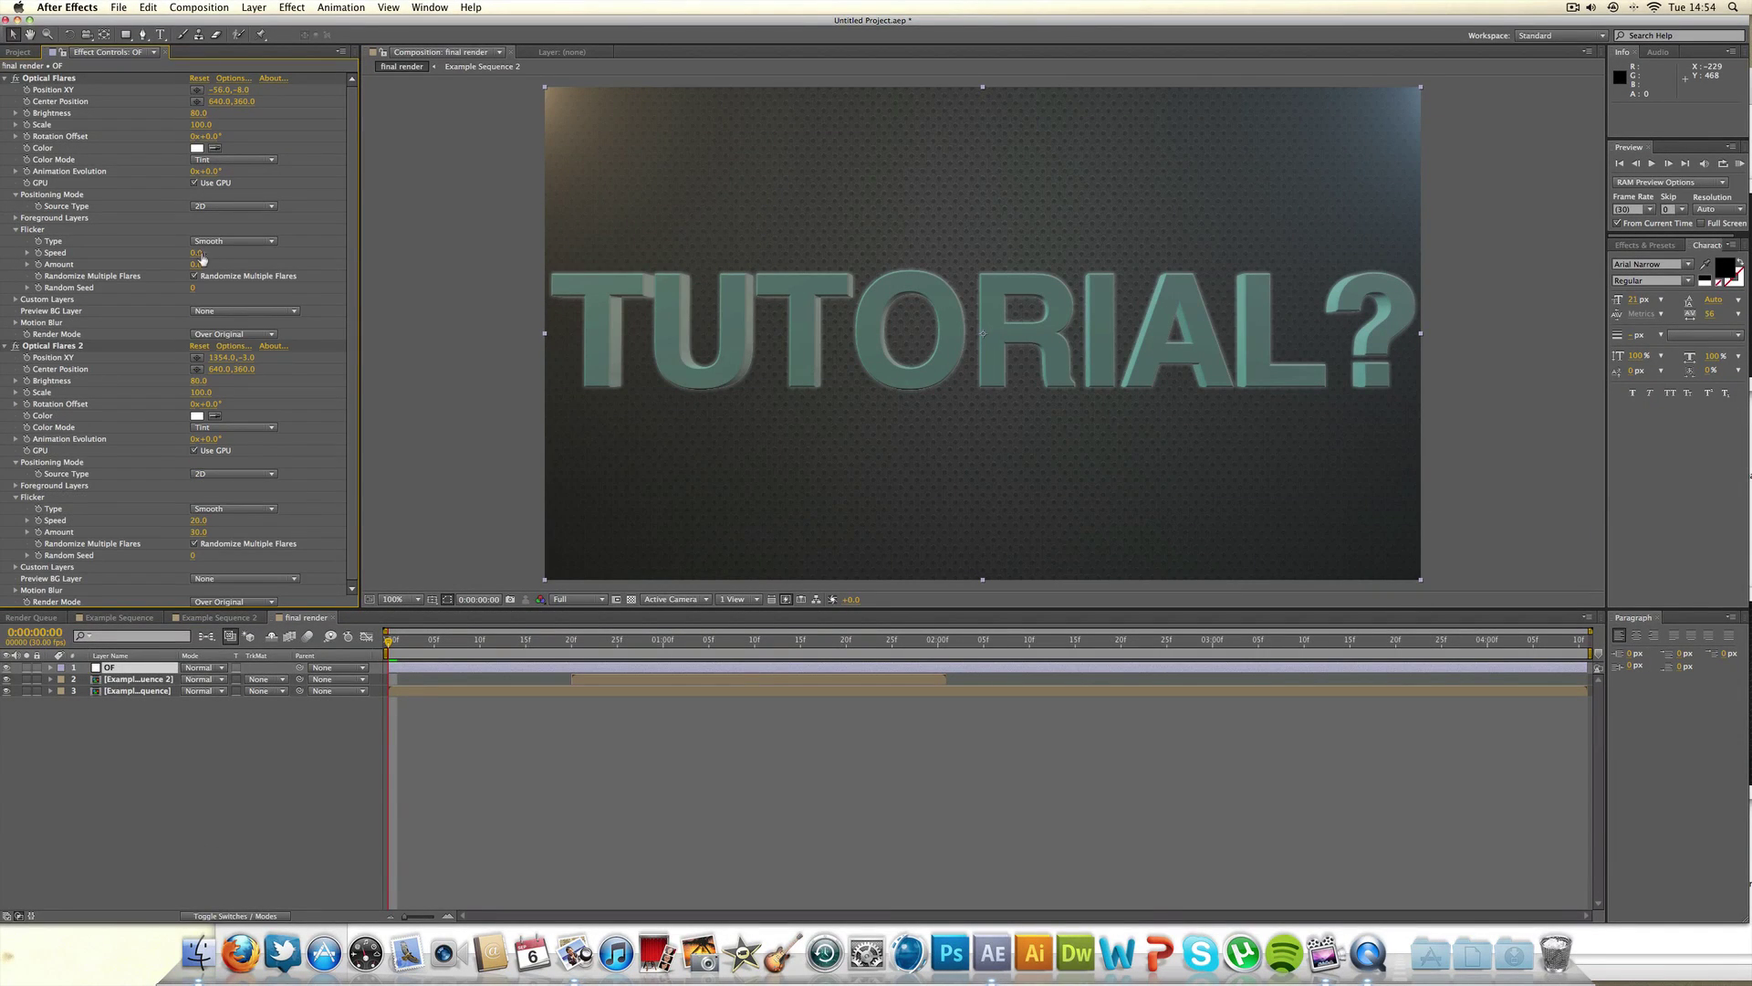
type("20")
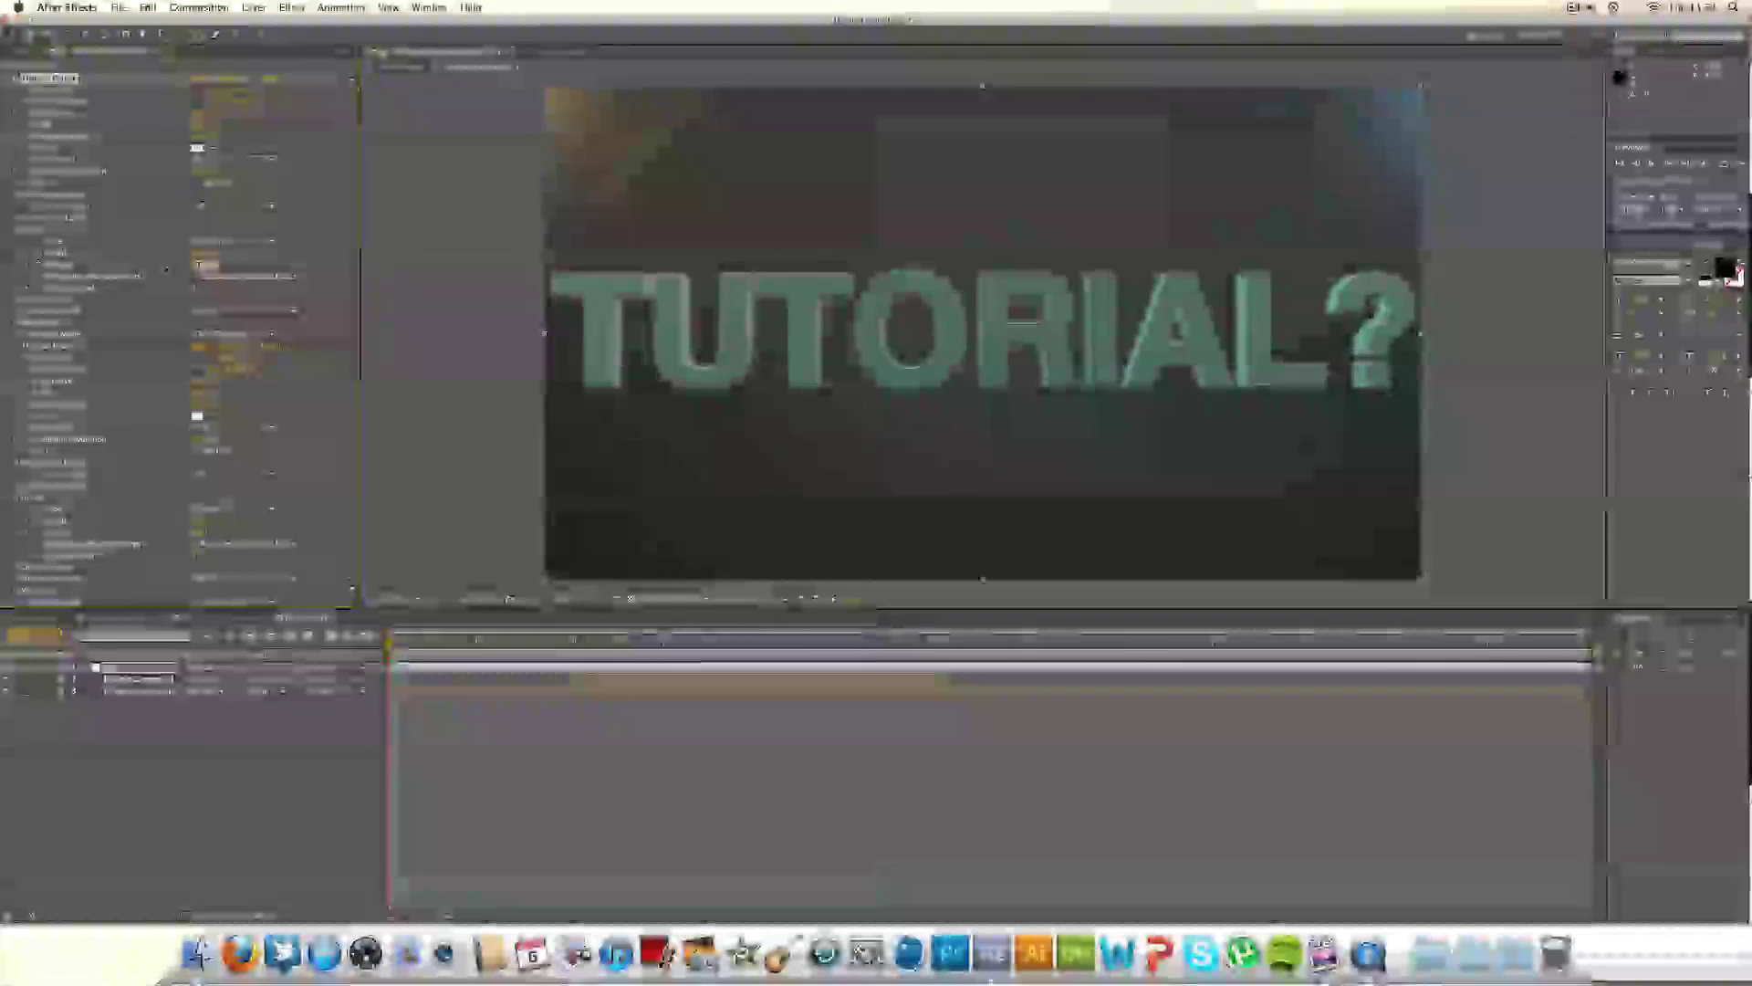
type("3")
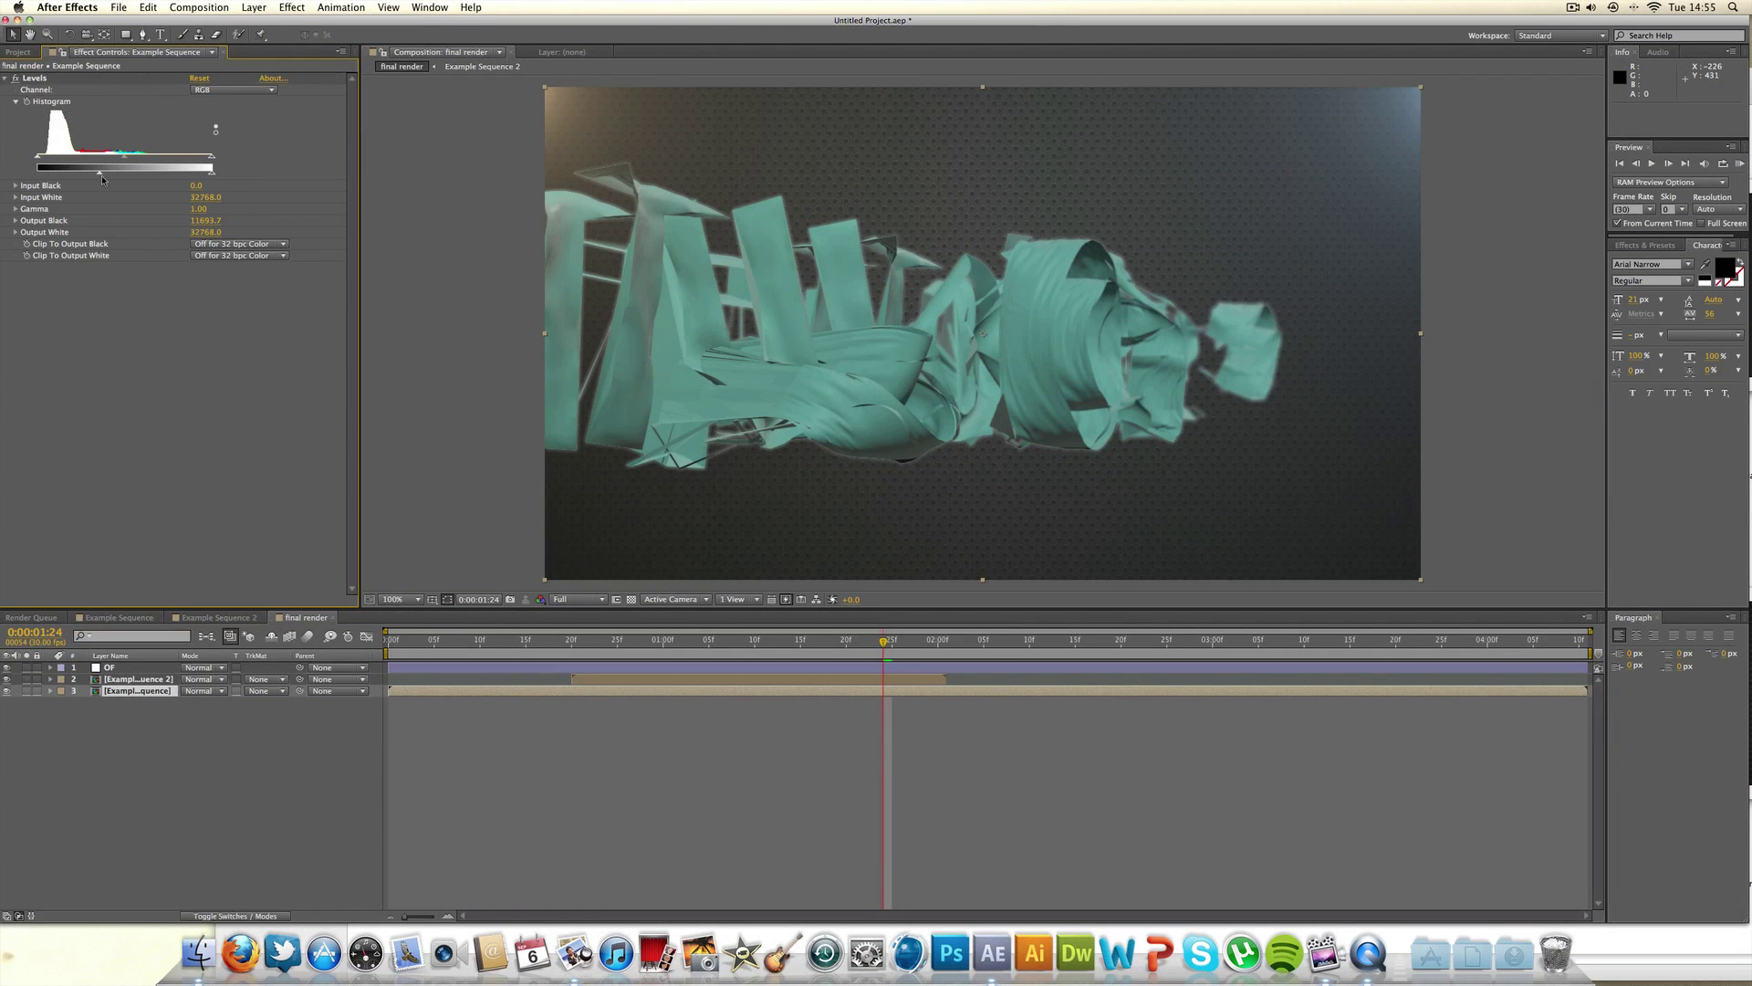
Step: Adjust the Levels output black on the Example Sequence layer, and delete the Levels effect from it
left_click_drag(36, 178, 42, 176)
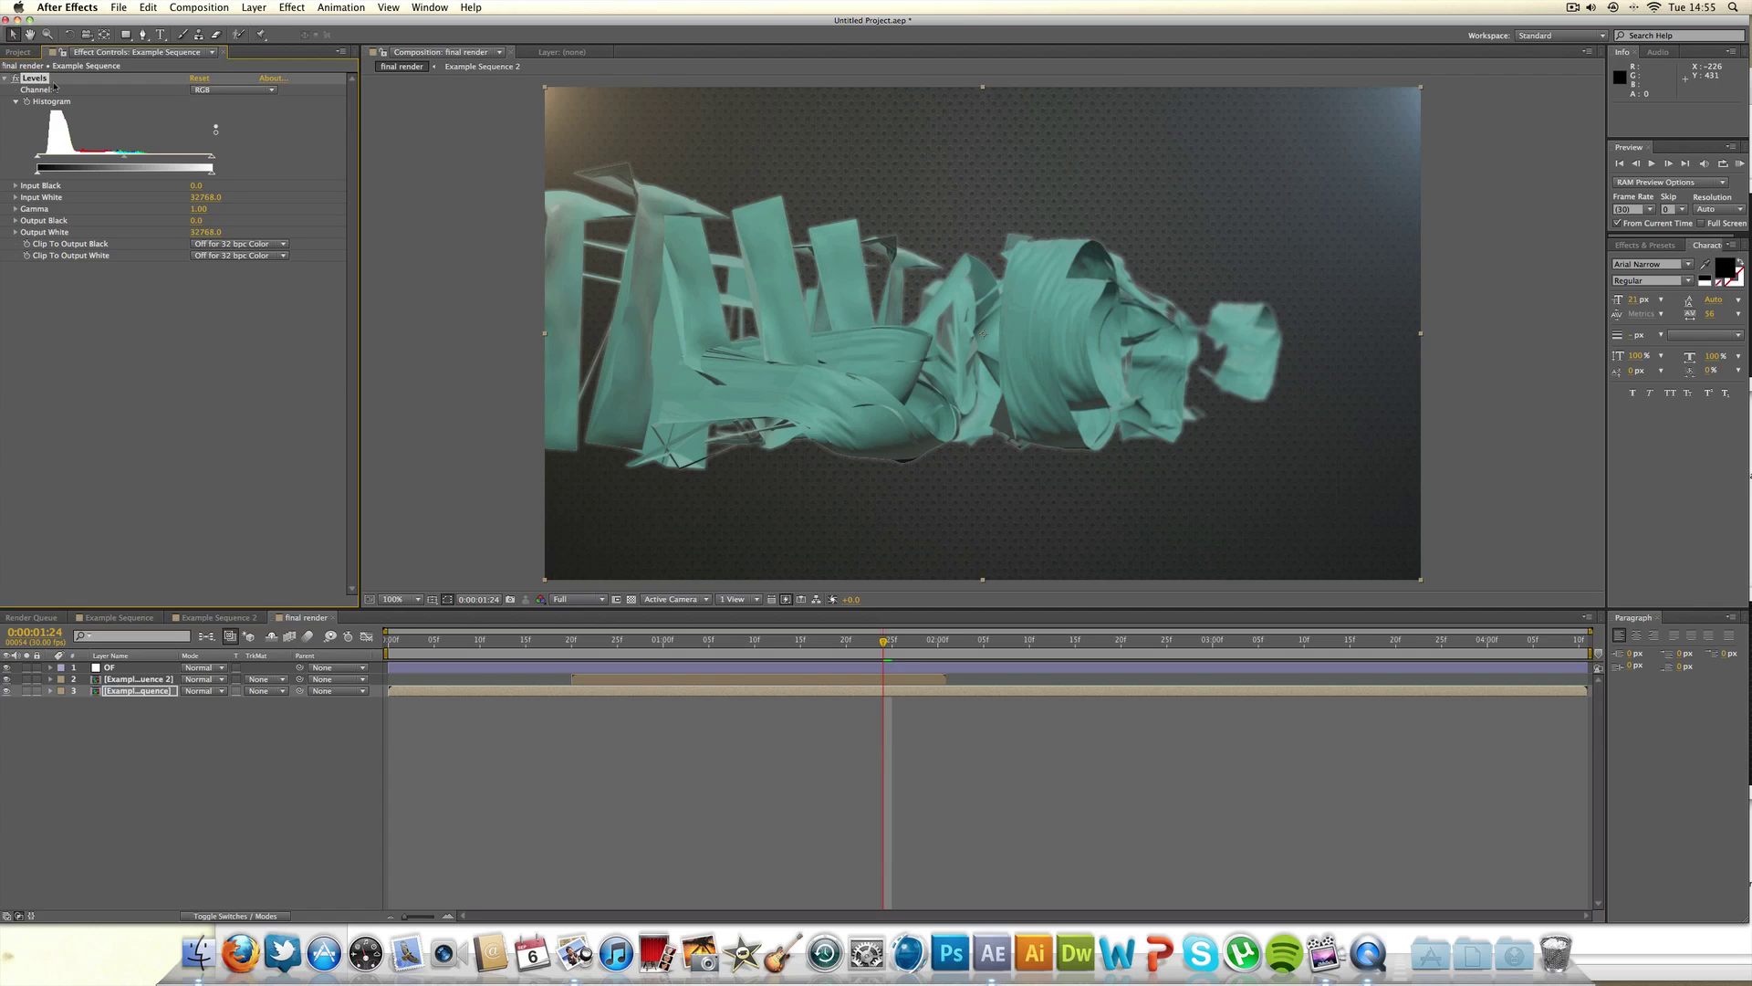
key("Delete")
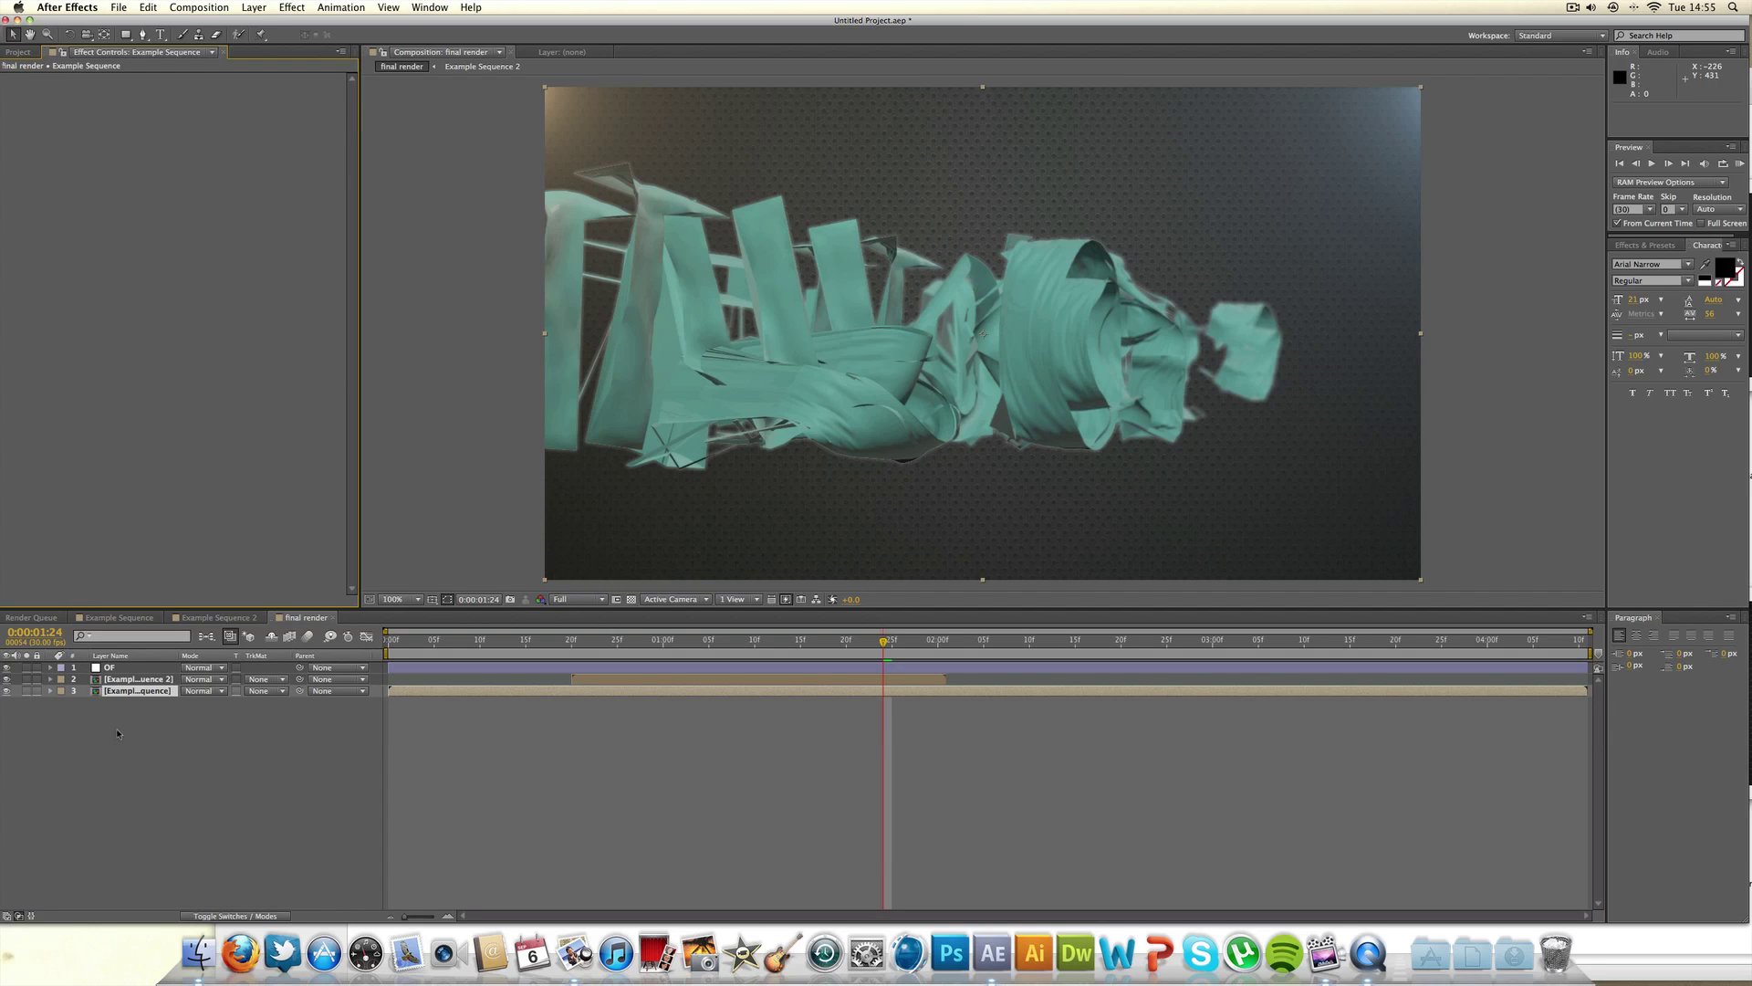